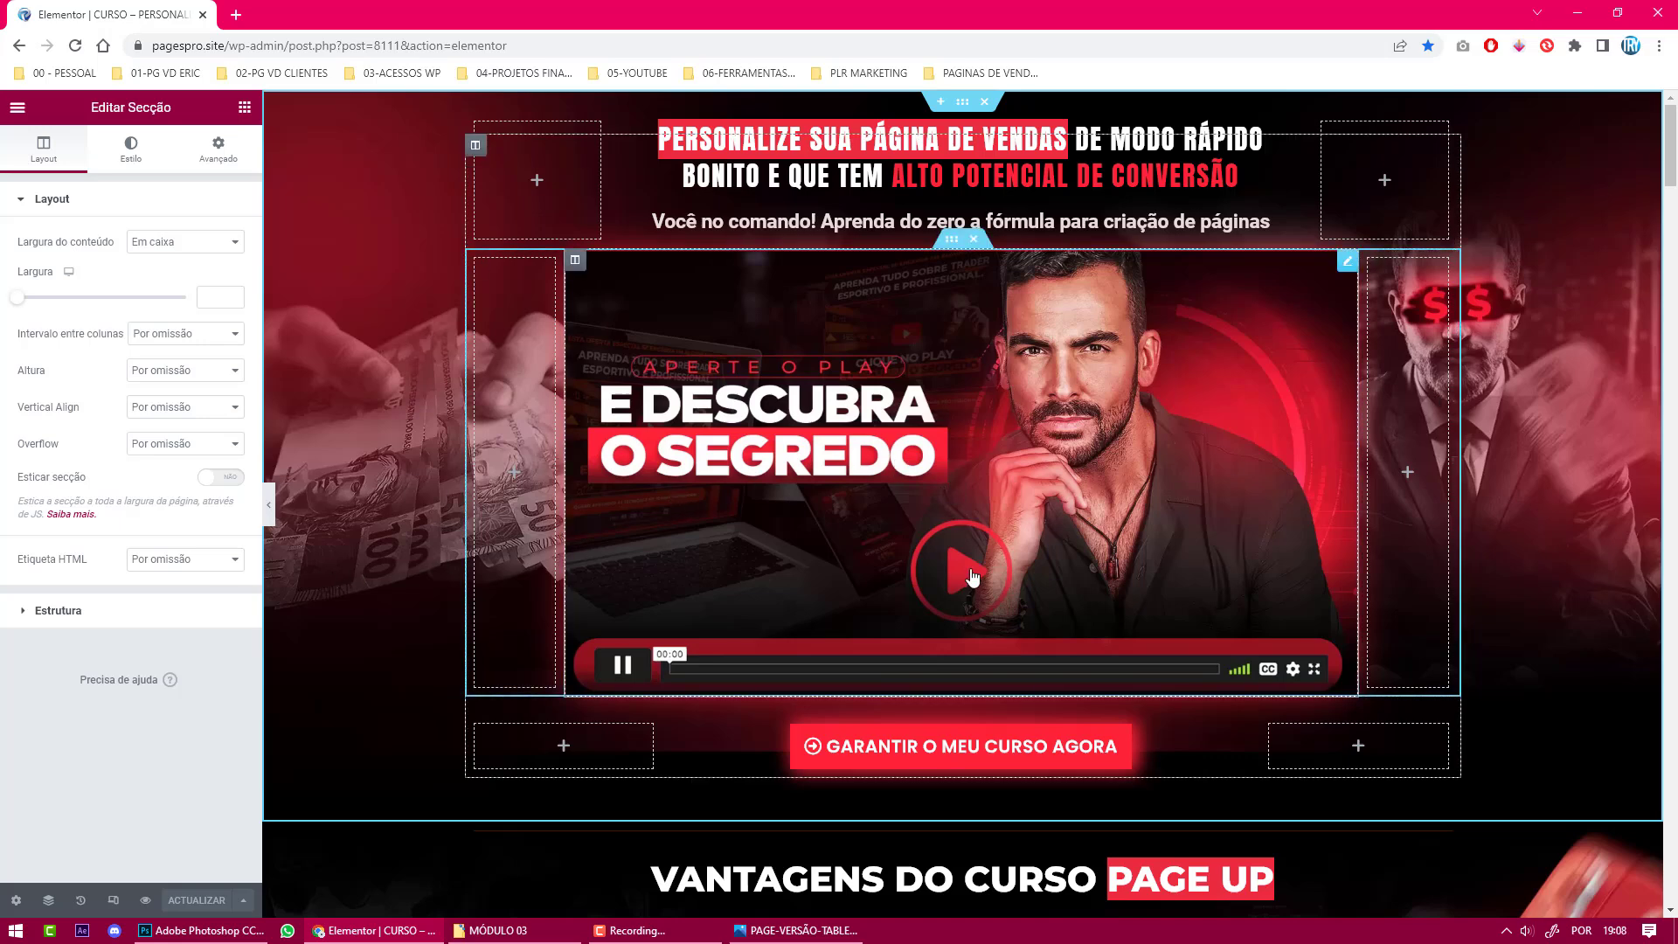
Open the Navigator in the Elementor editor to list the sales page's sections.
key(alt+Tab)
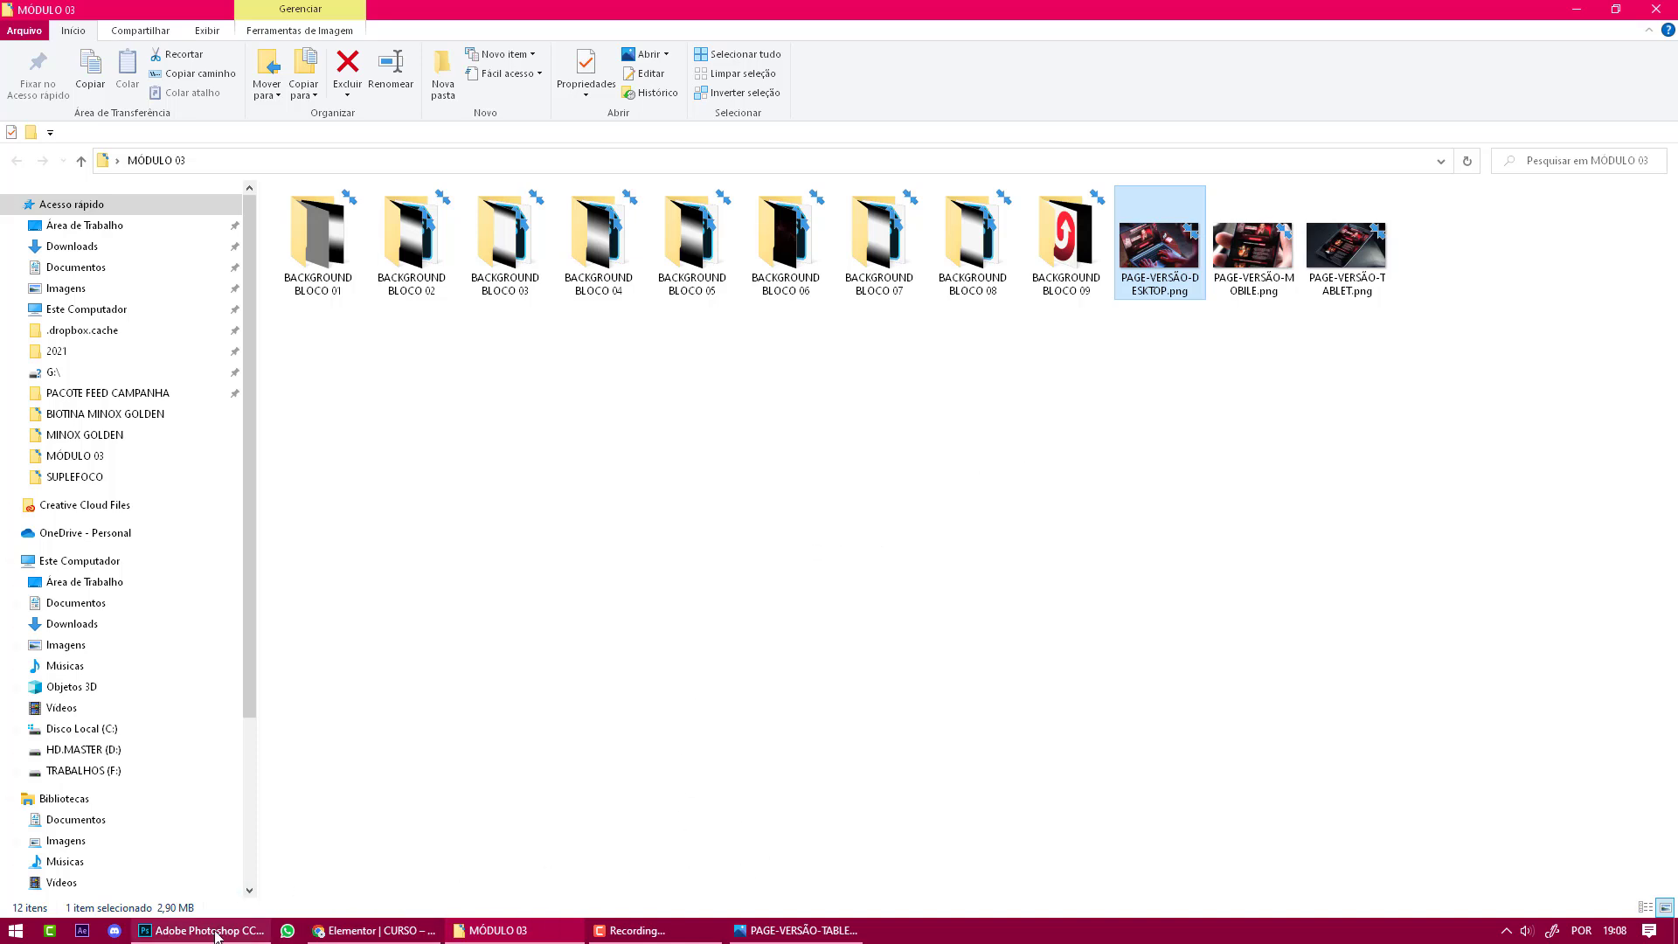
click(367, 932)
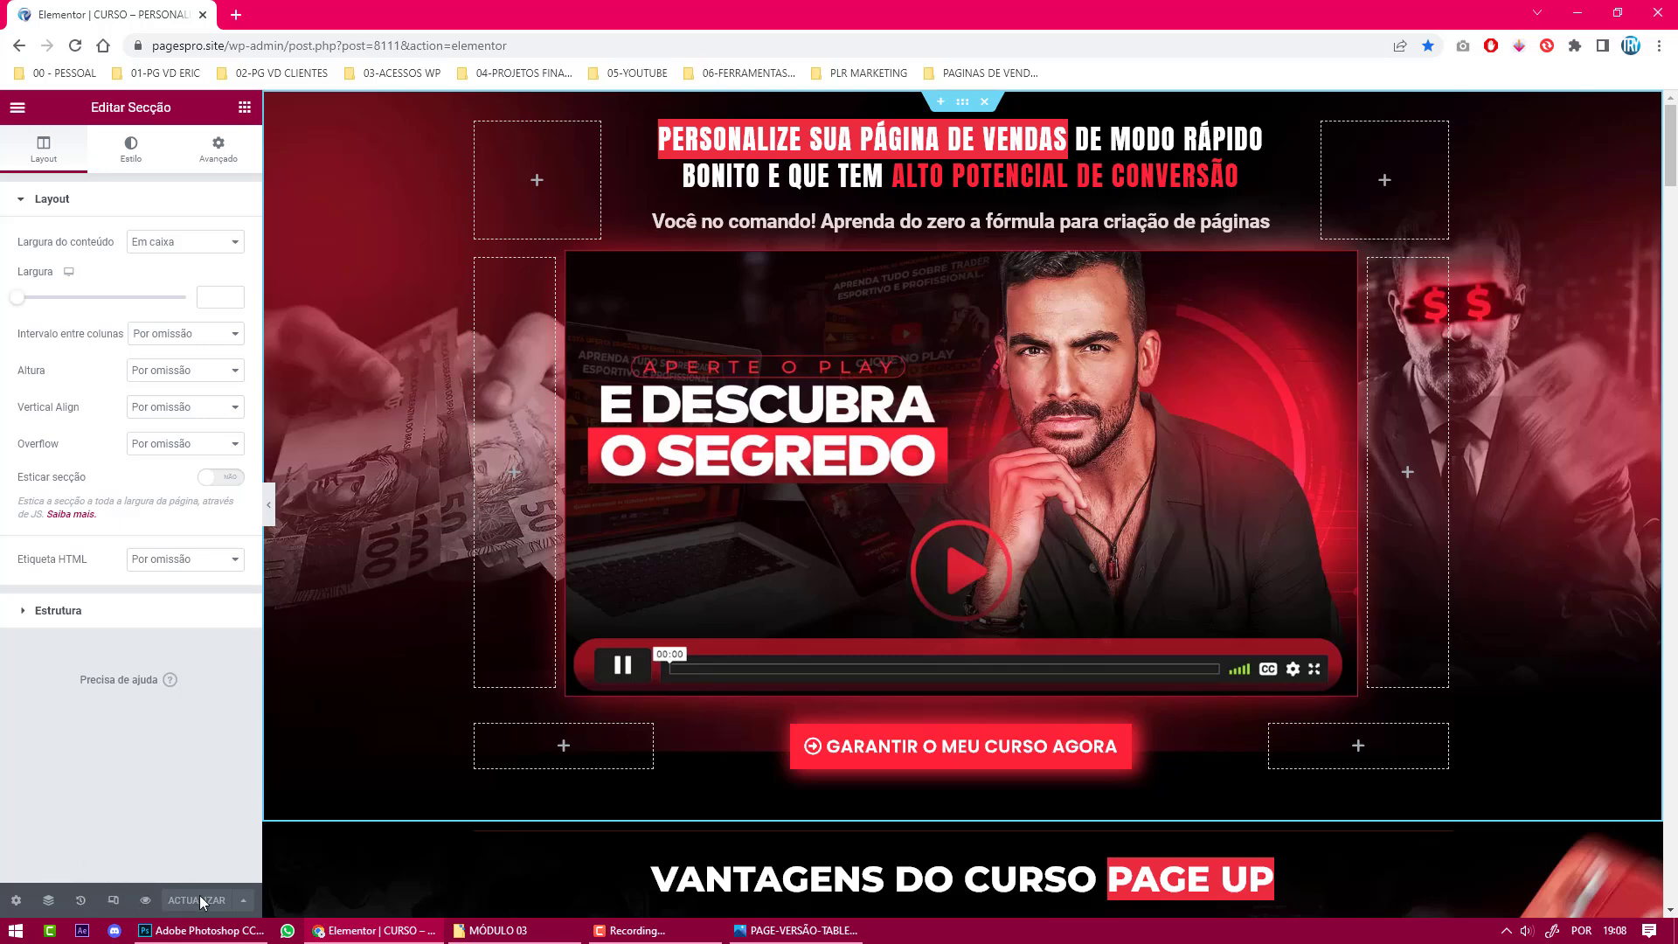
click(48, 904)
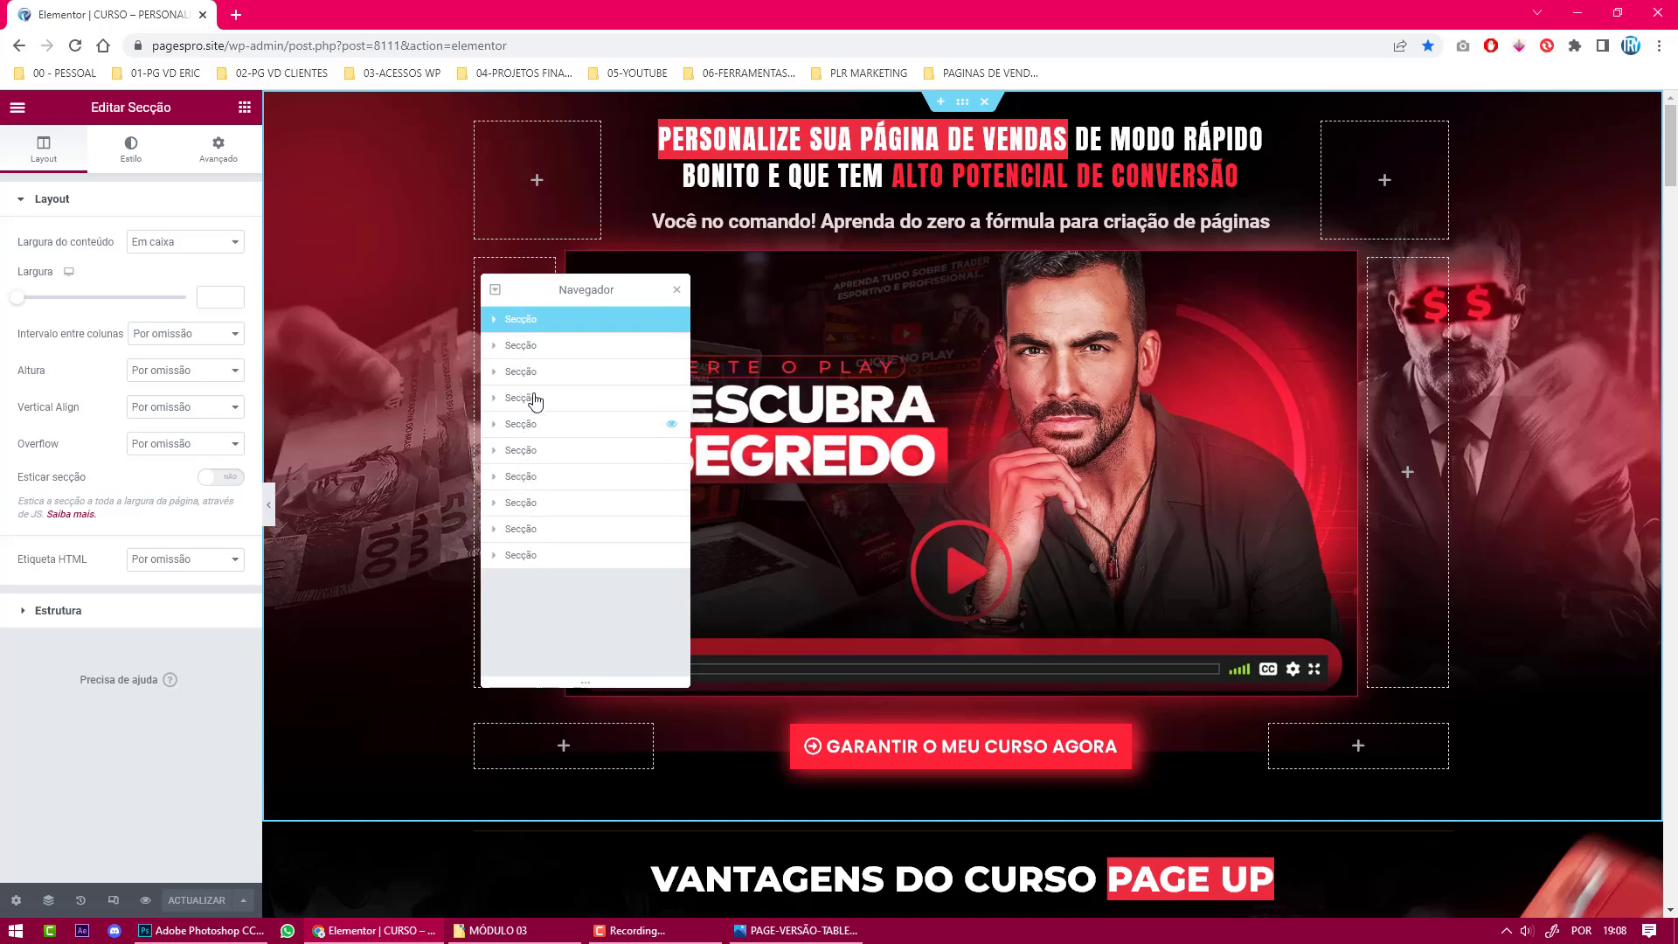
scroll(1538, 333, down, 4)
scroll(1486, 384, up, 4)
Select the page's first four sections in turn through the Navigator to examine how each block is laid out.
click(528, 350)
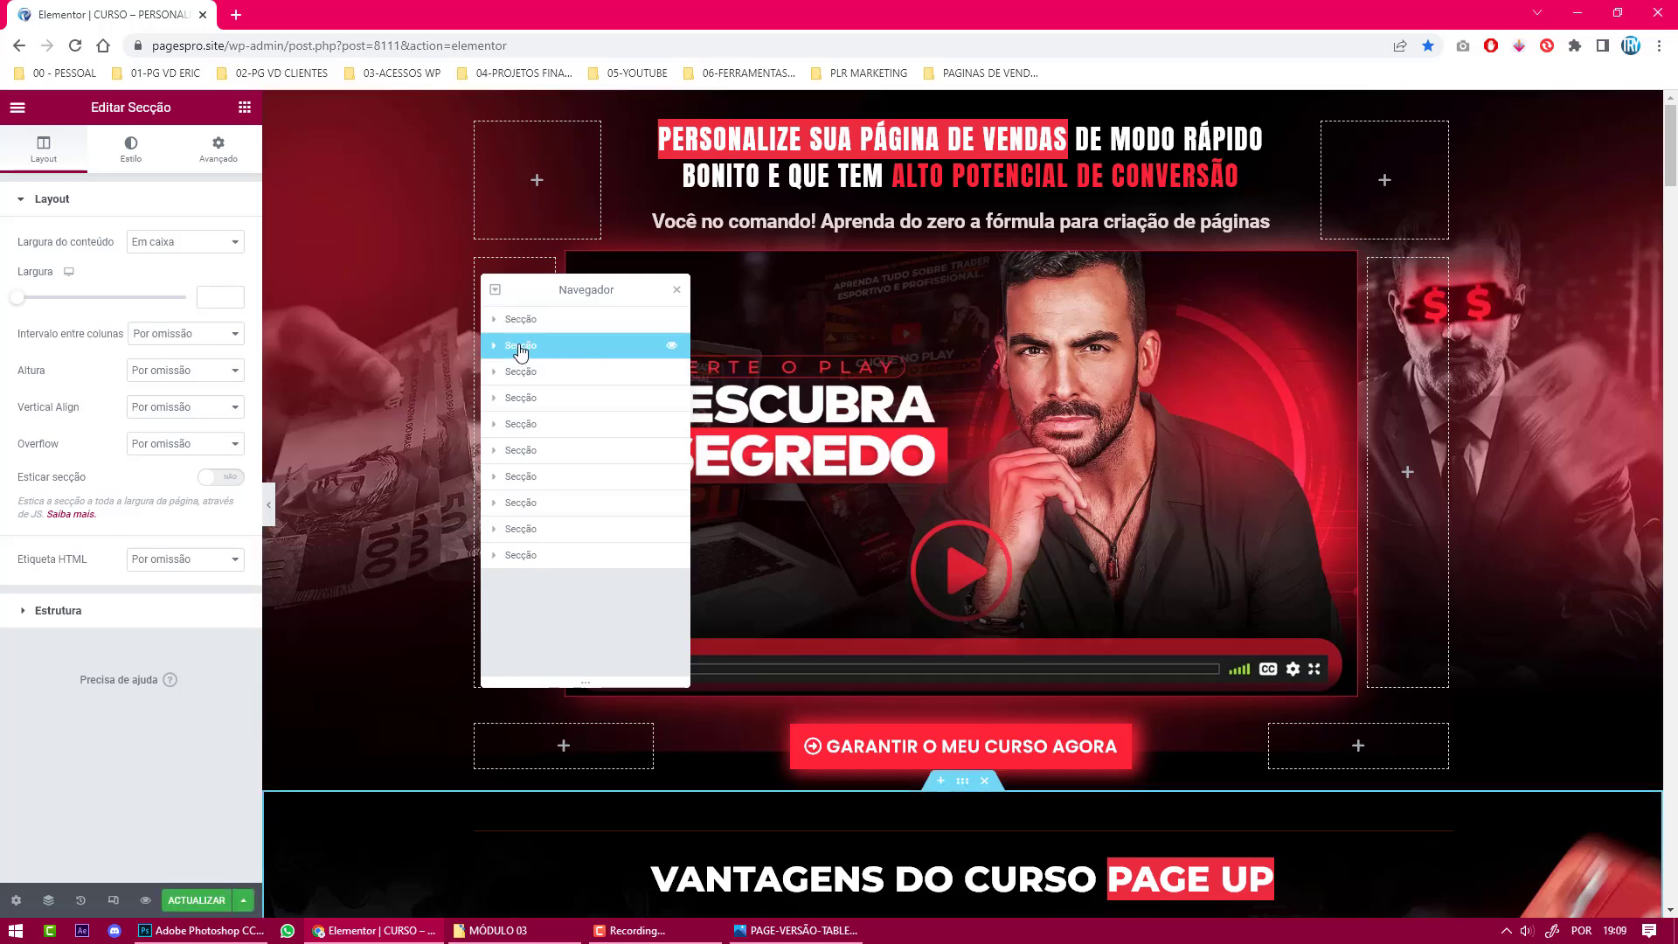
click(618, 376)
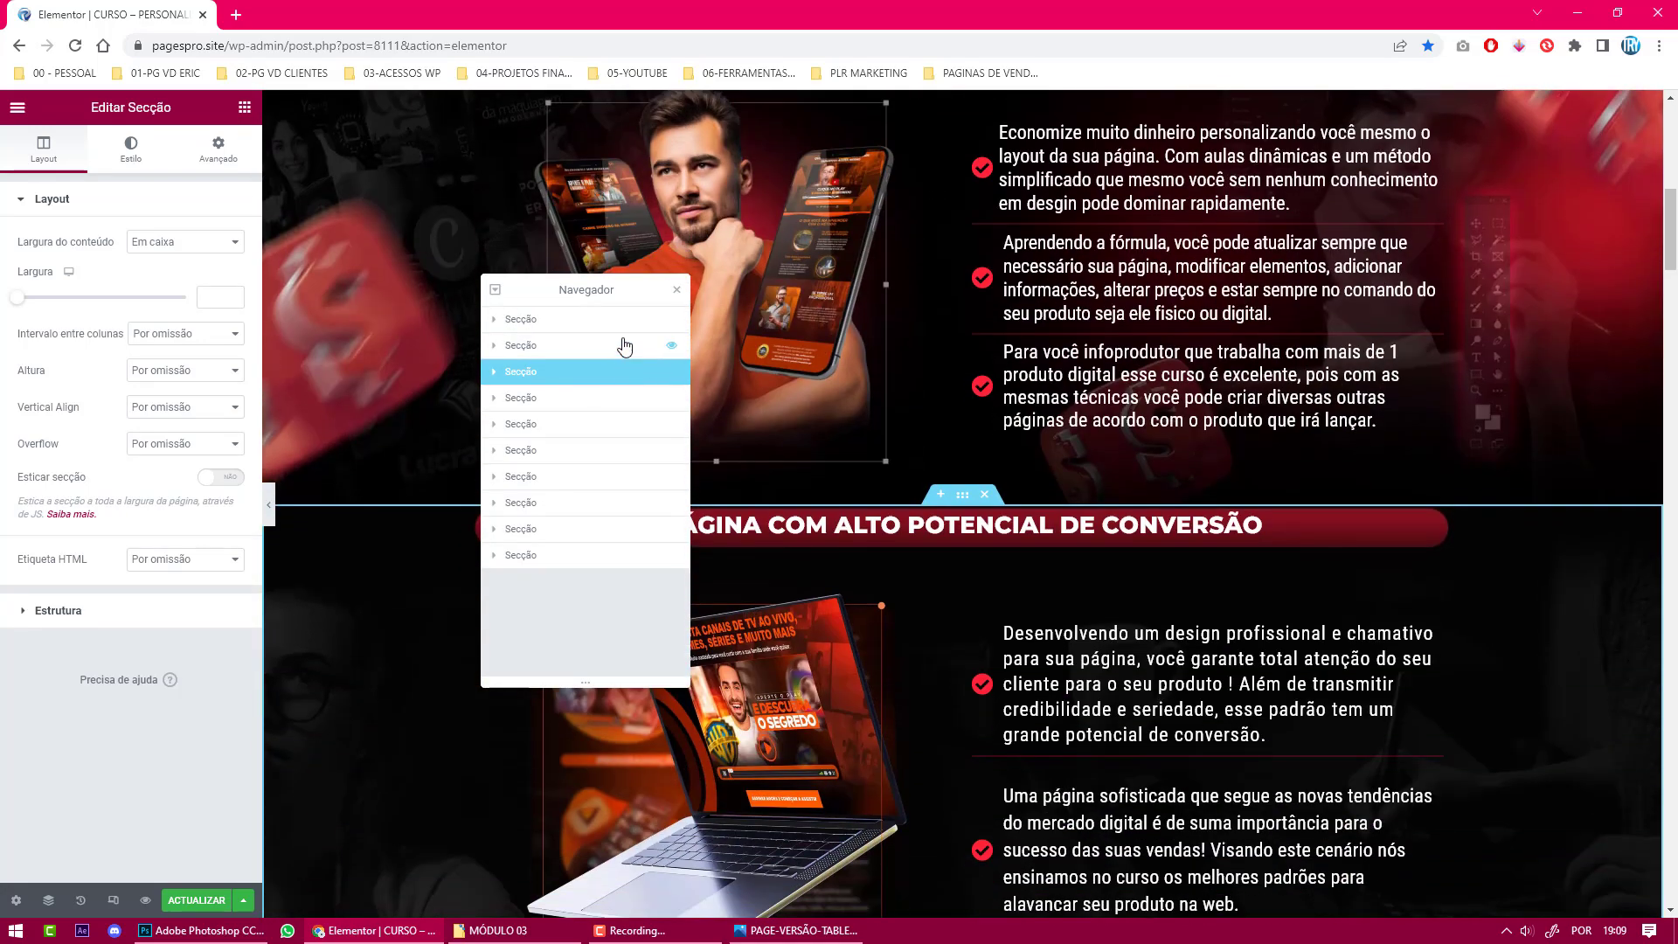
click(624, 347)
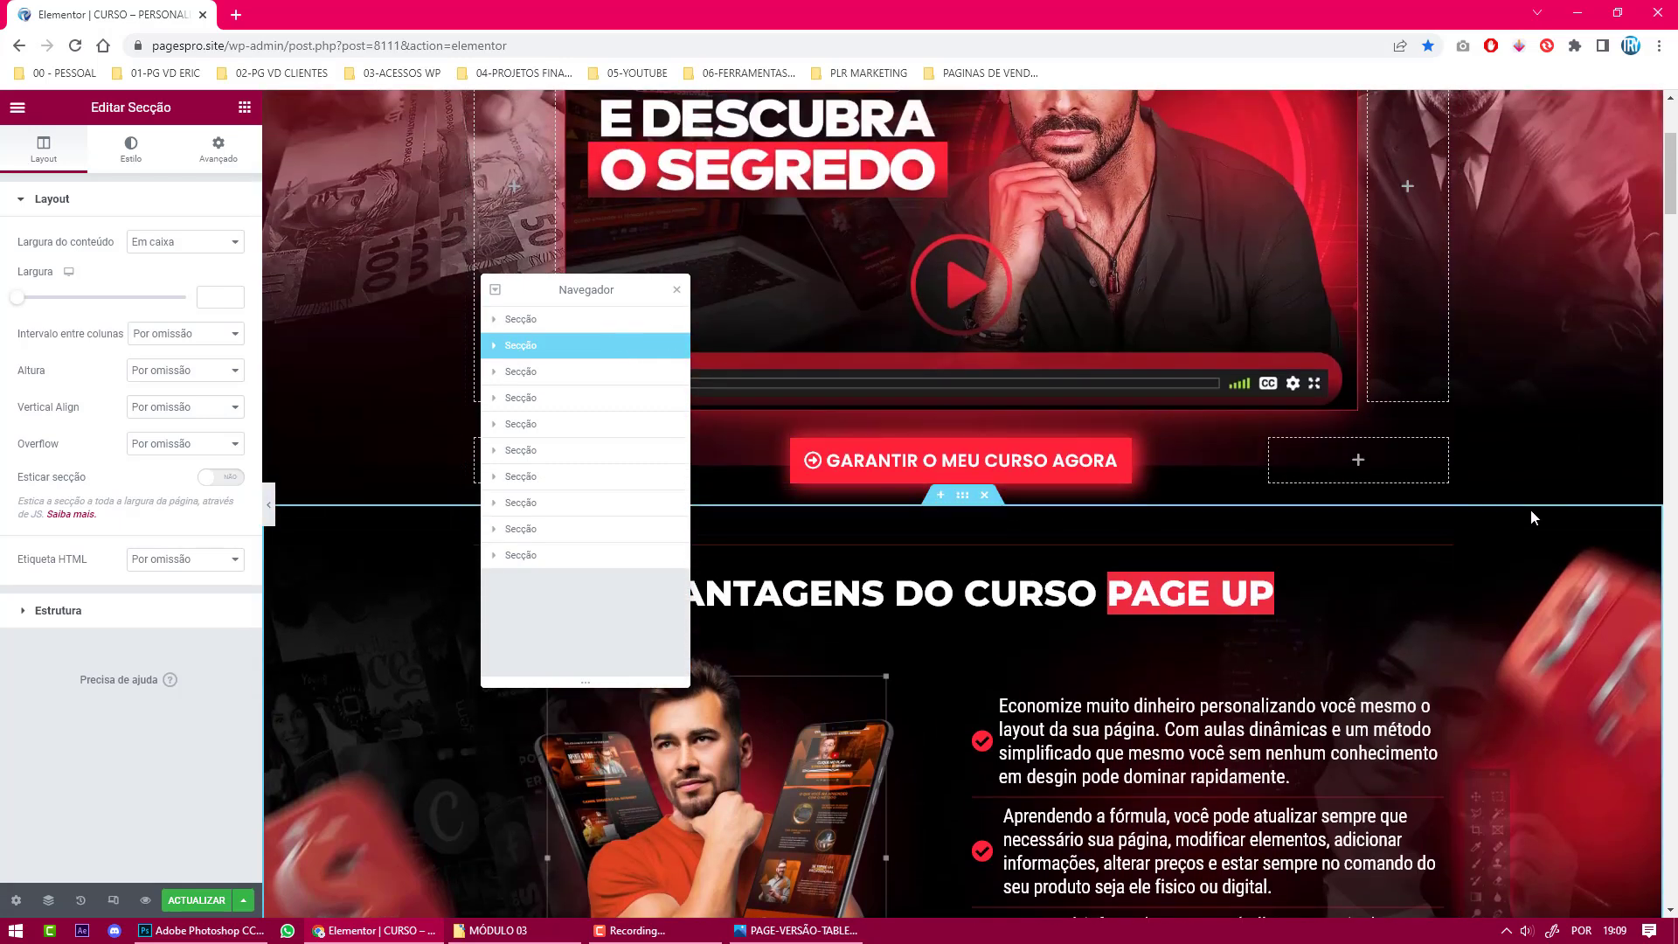
click(554, 374)
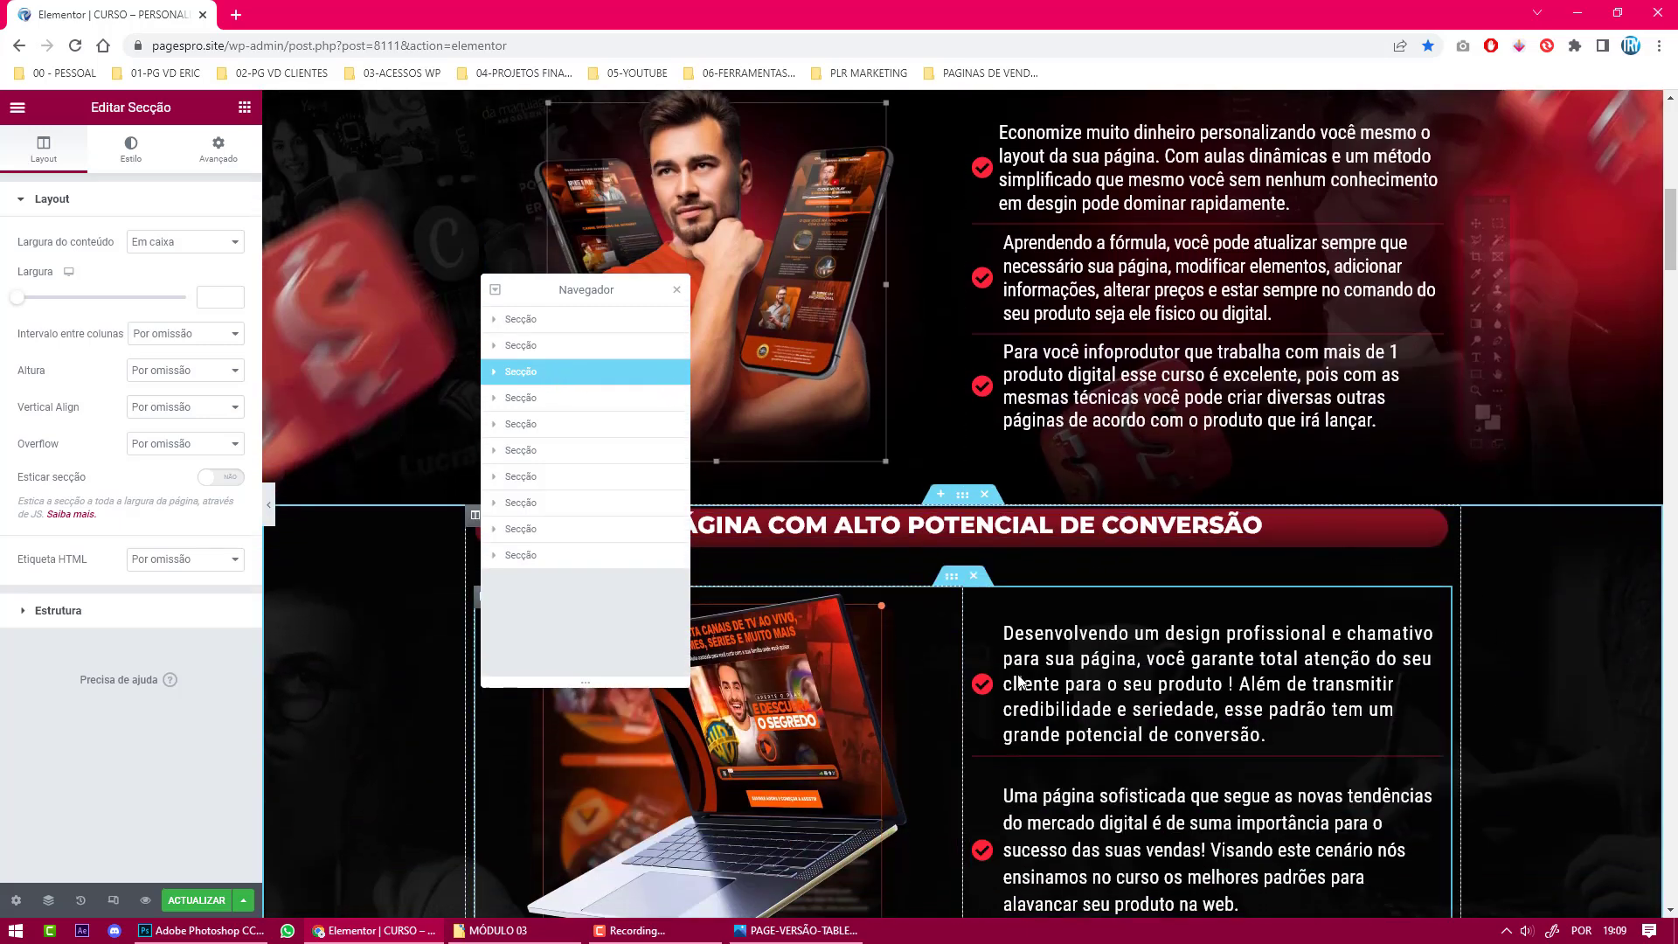
click(607, 400)
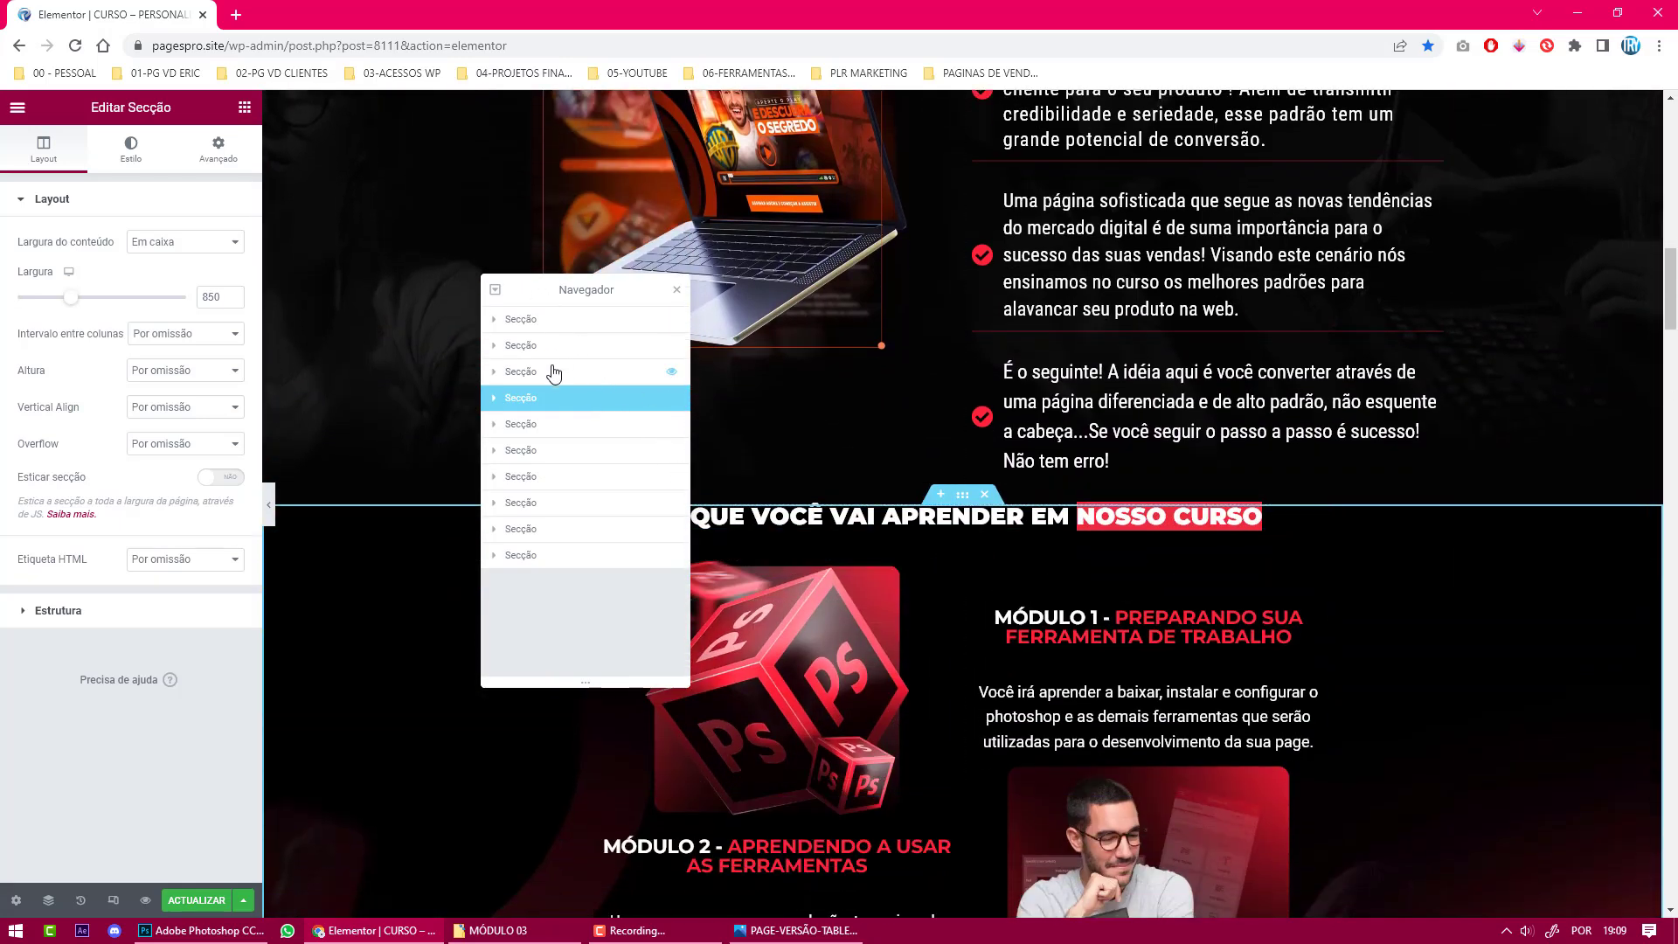
click(569, 321)
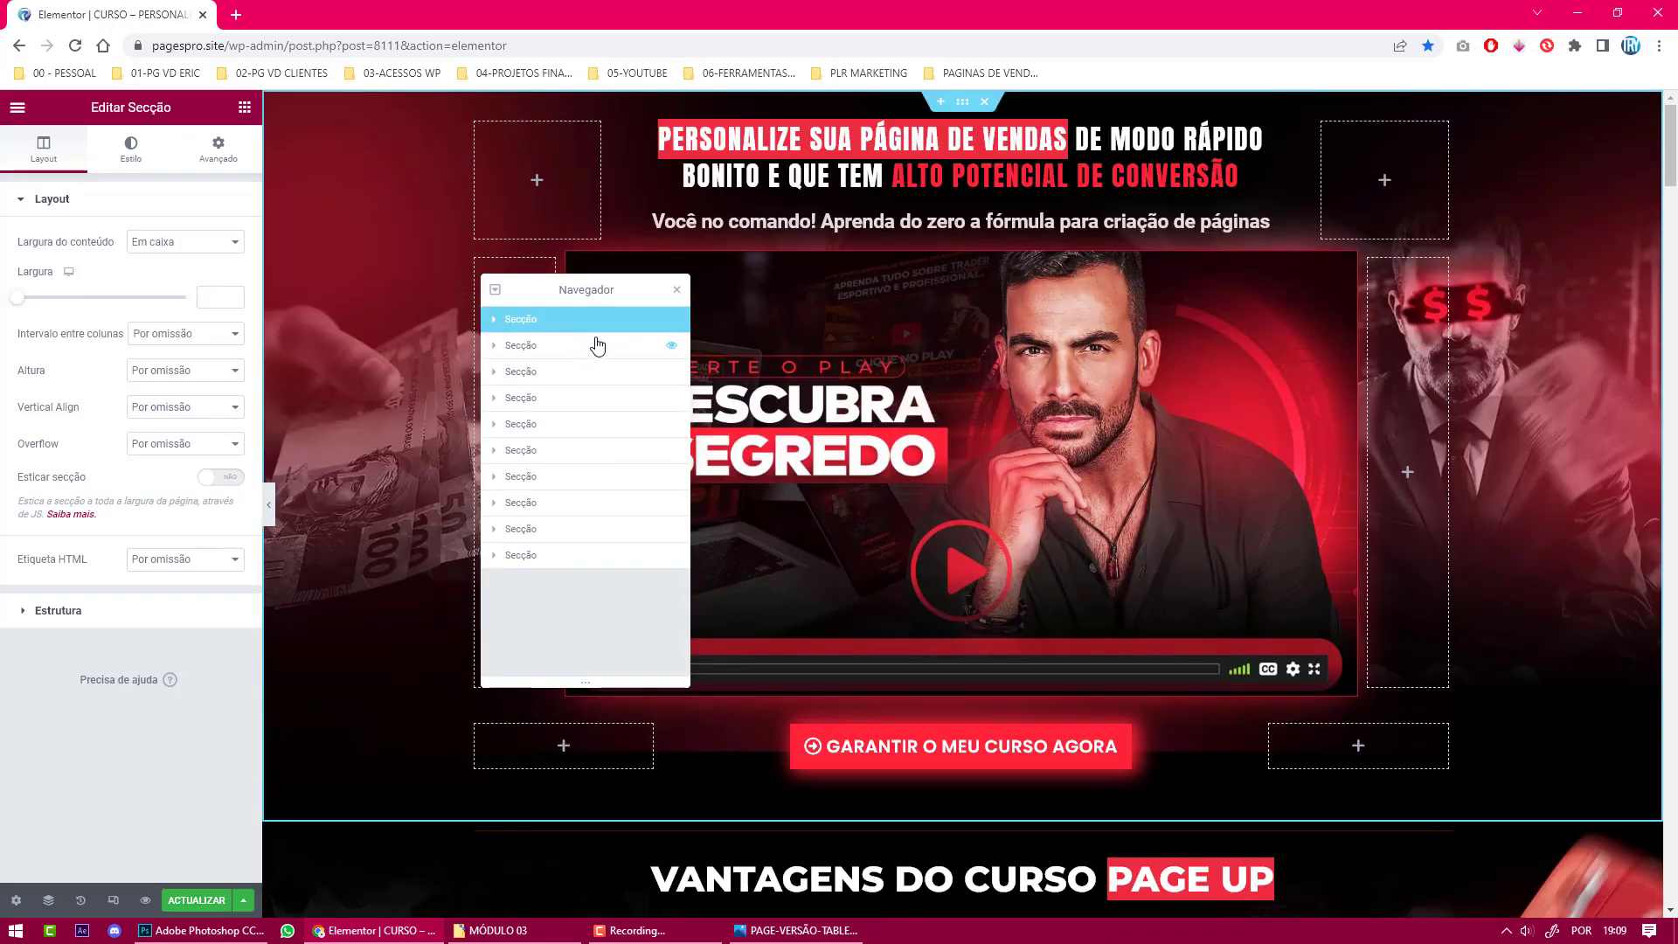
click(595, 350)
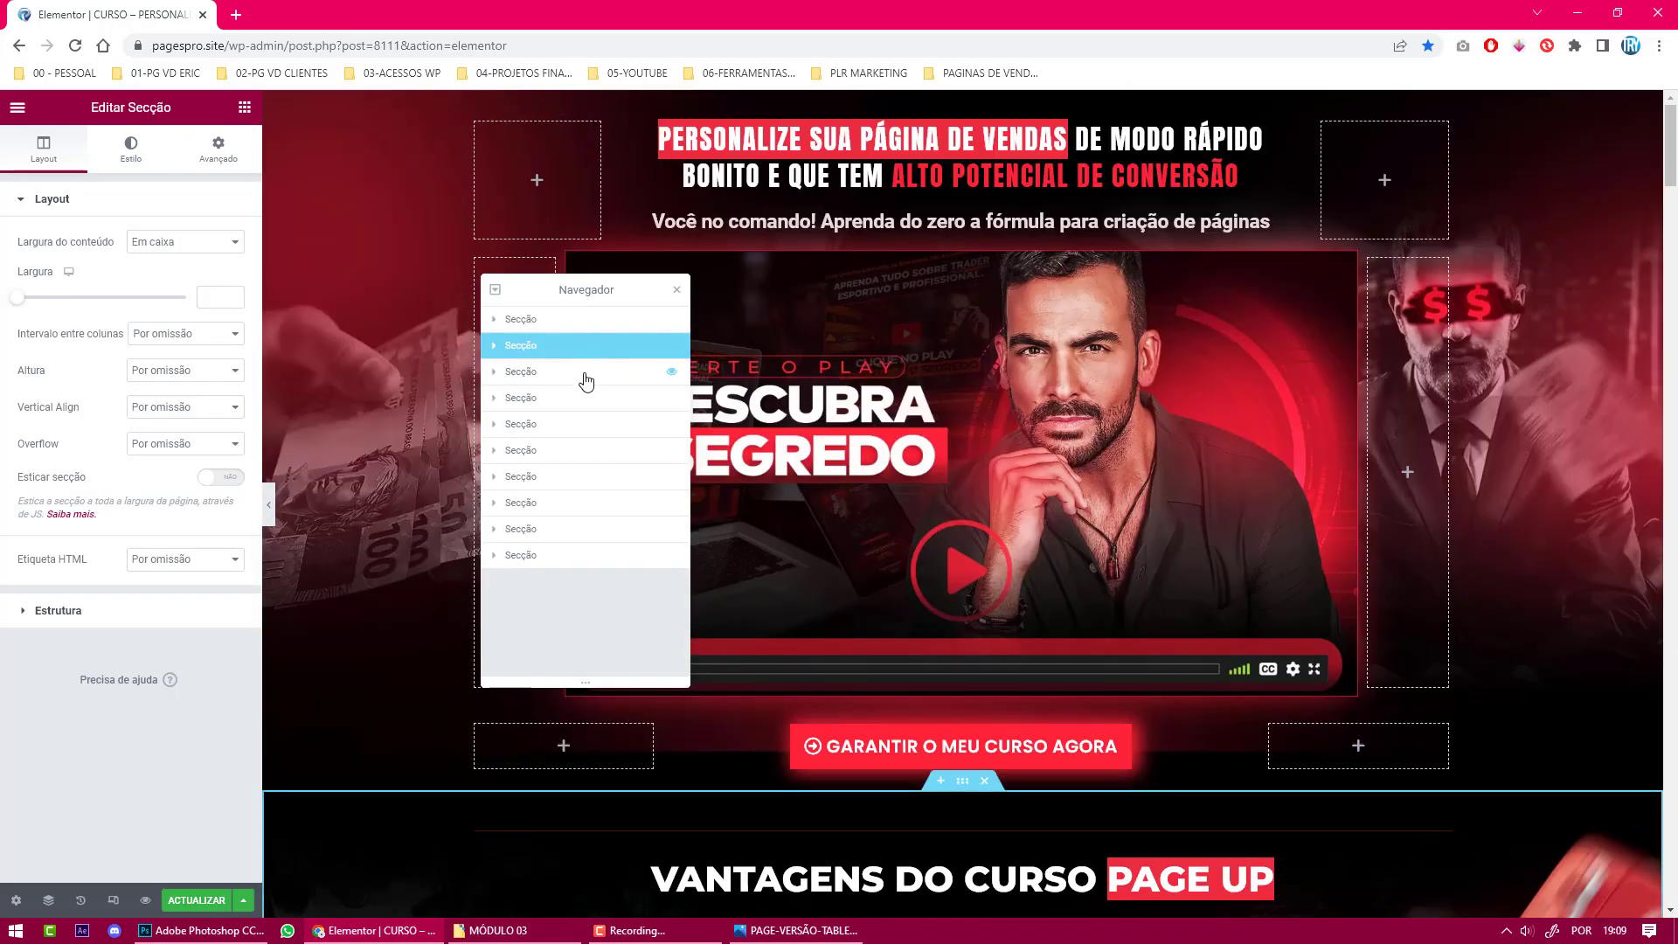
click(583, 376)
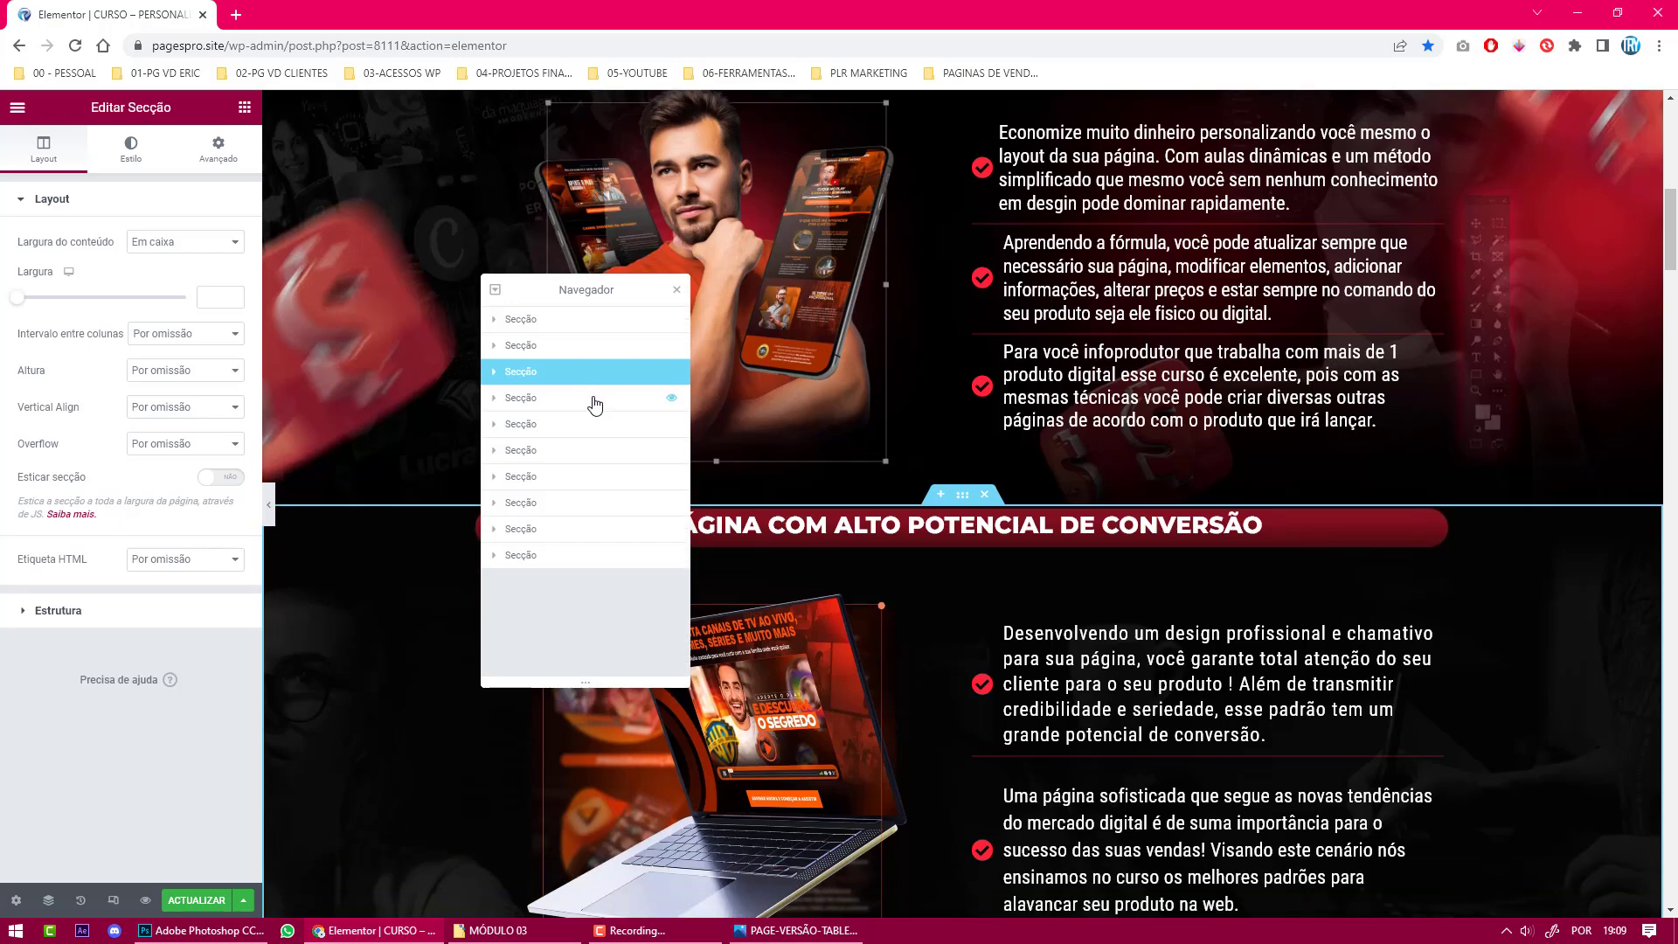
click(595, 401)
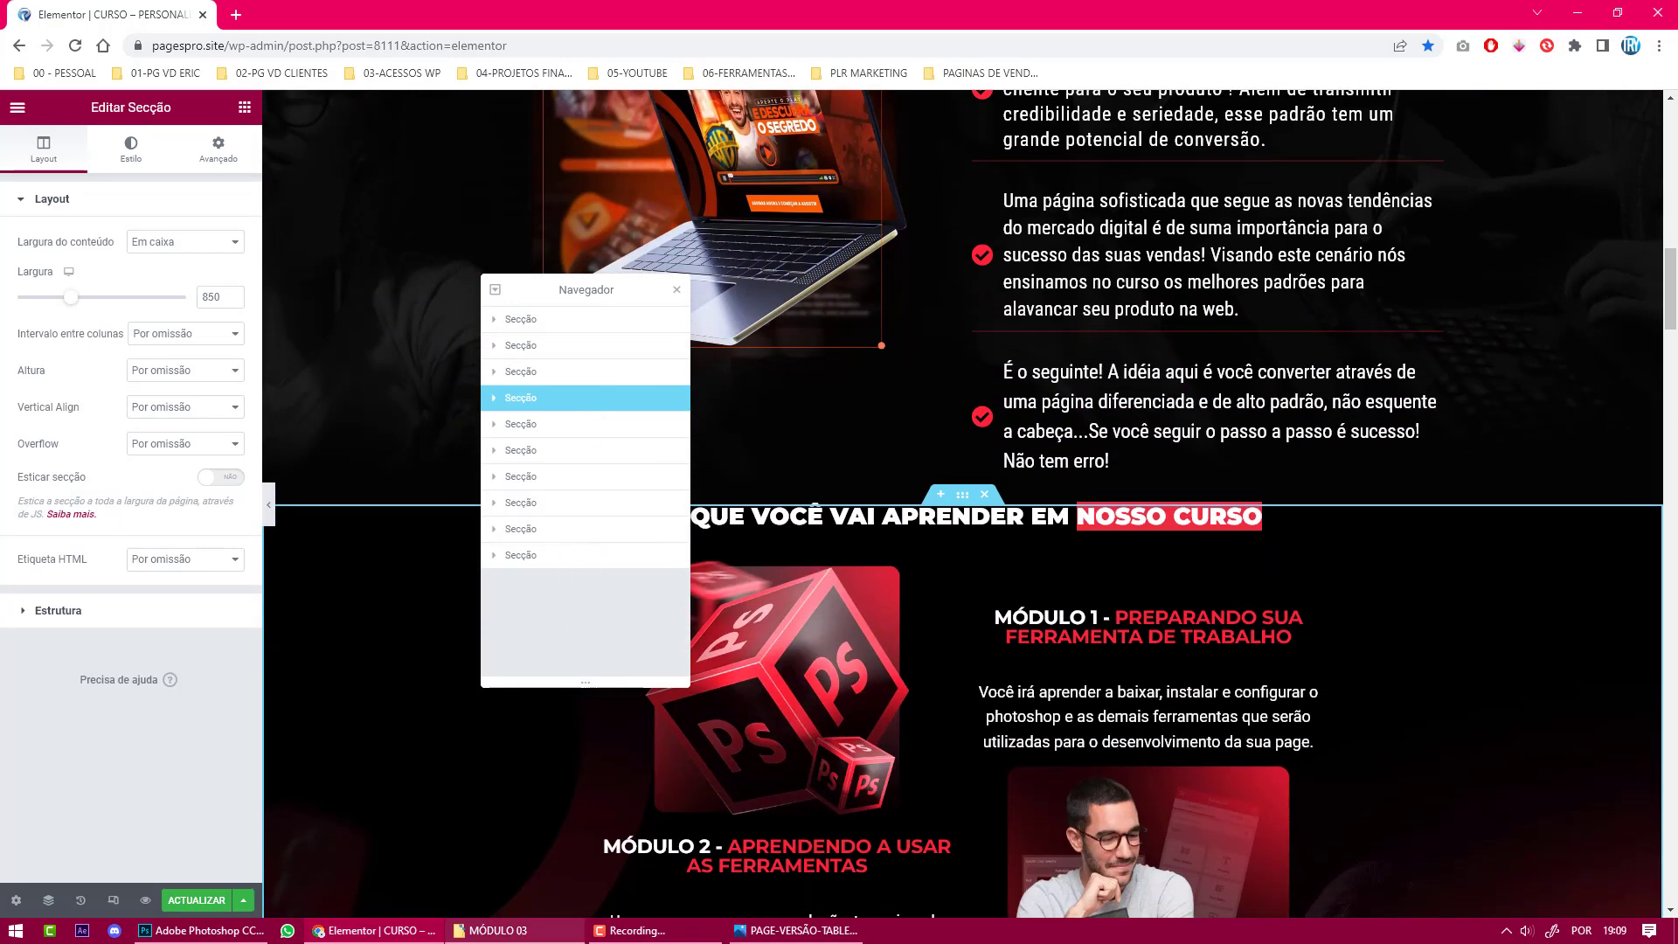
Open the preview of the sales page in a new browser tab and switch to it.
click(508, 932)
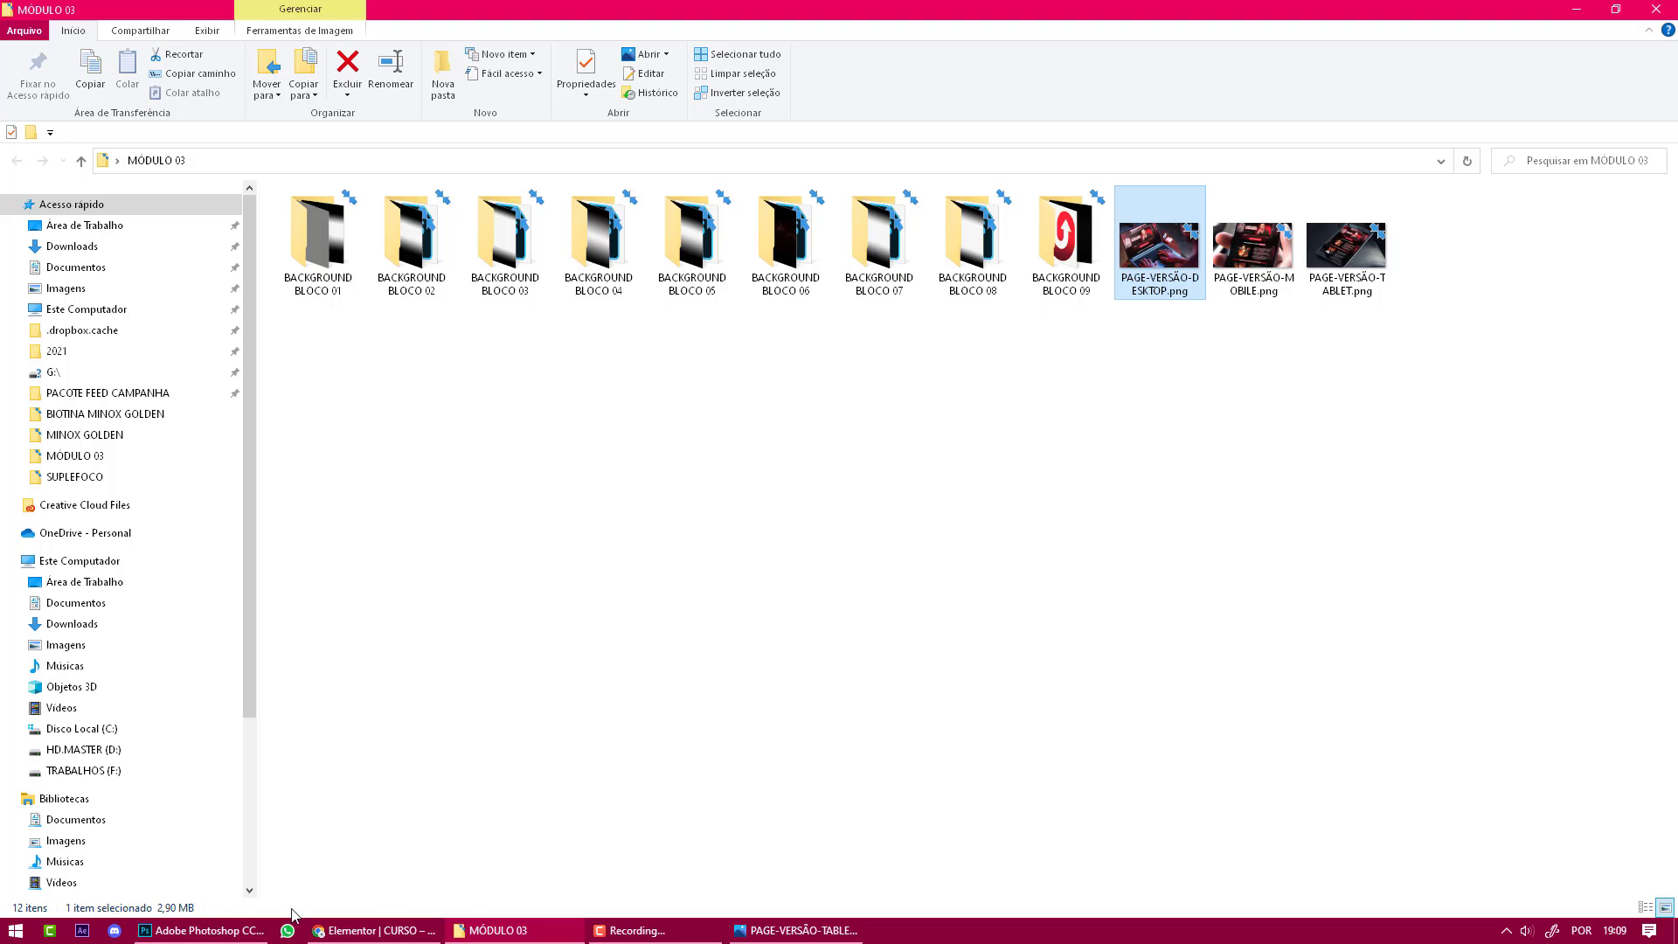
click(369, 932)
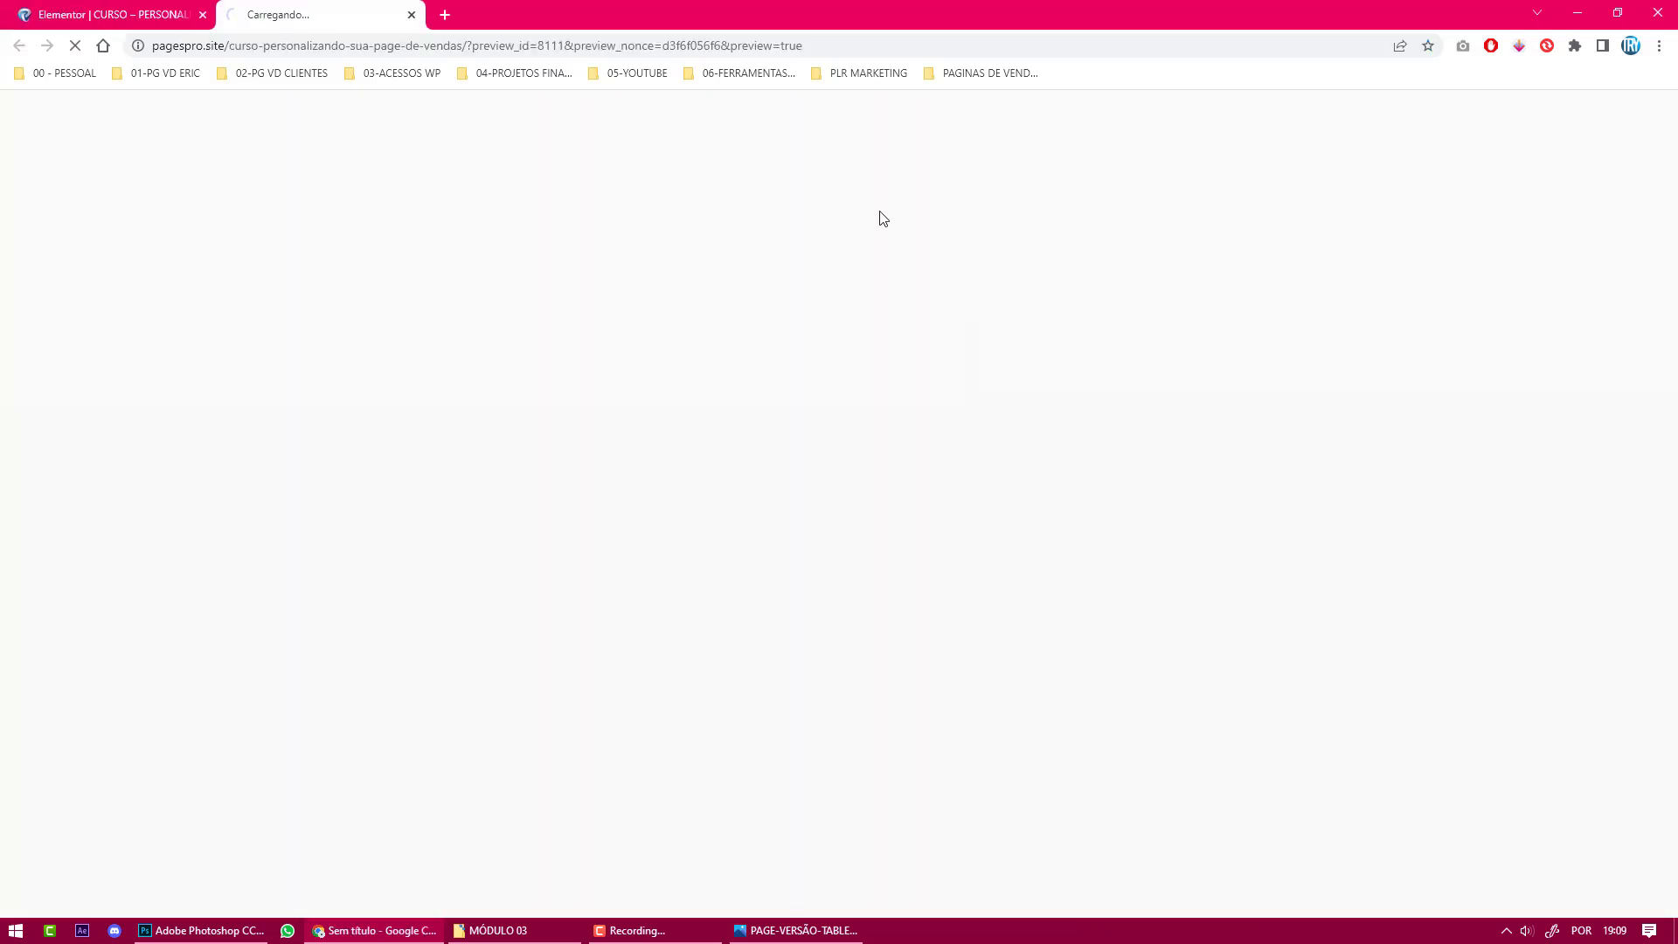
click(107, 9)
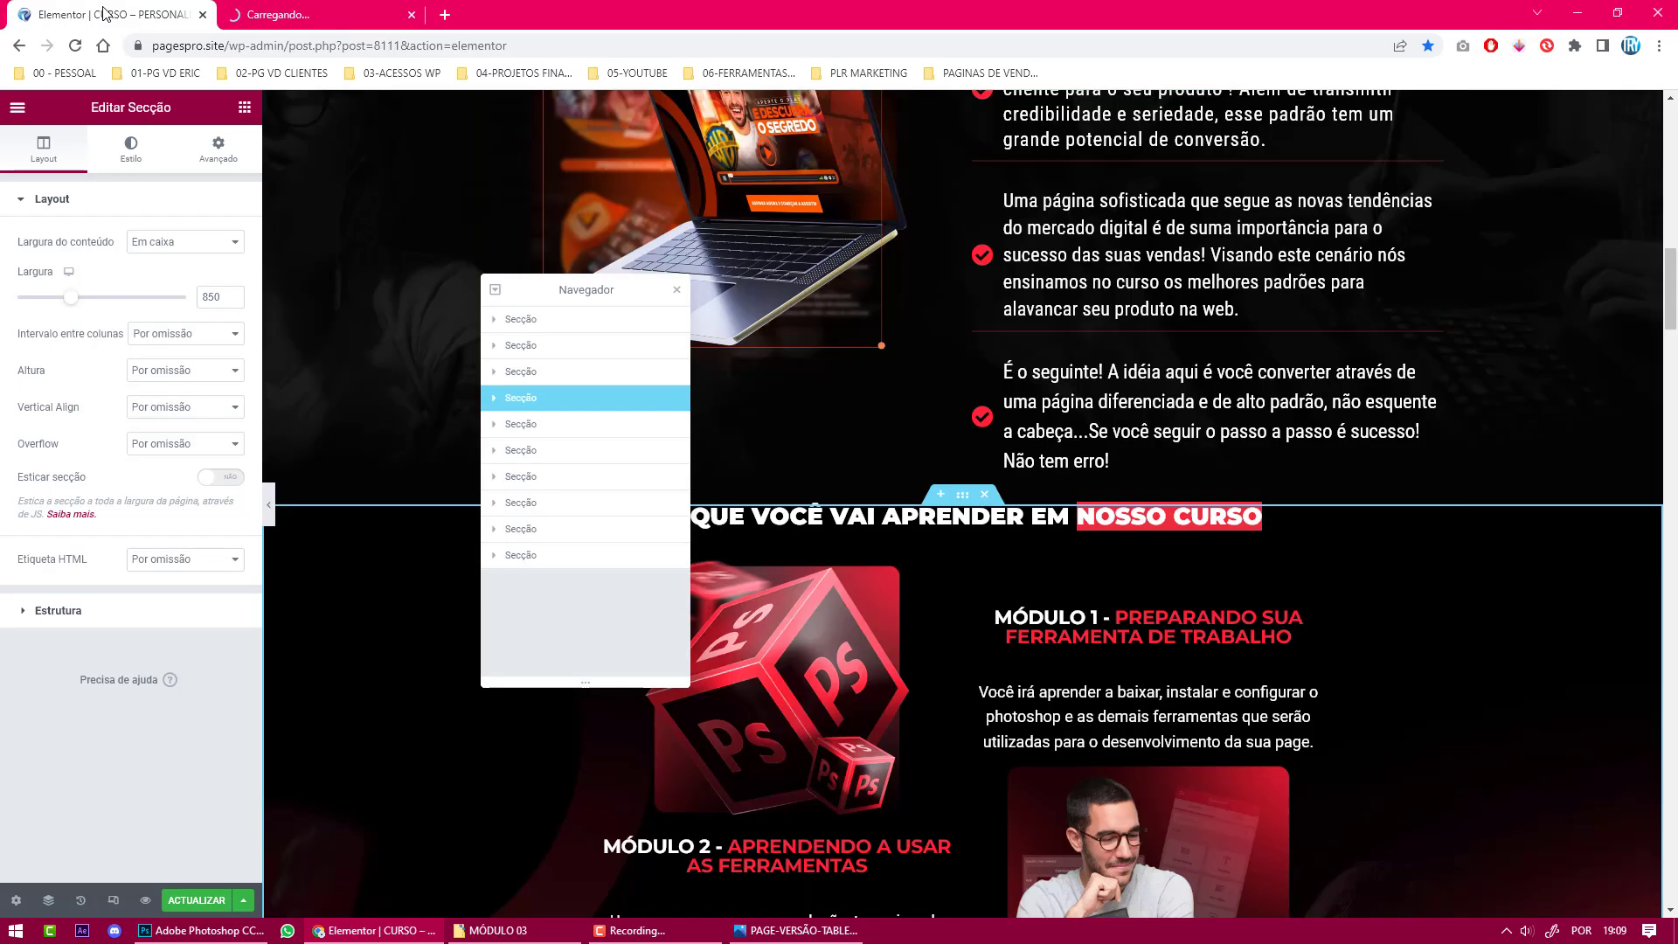
click(313, 9)
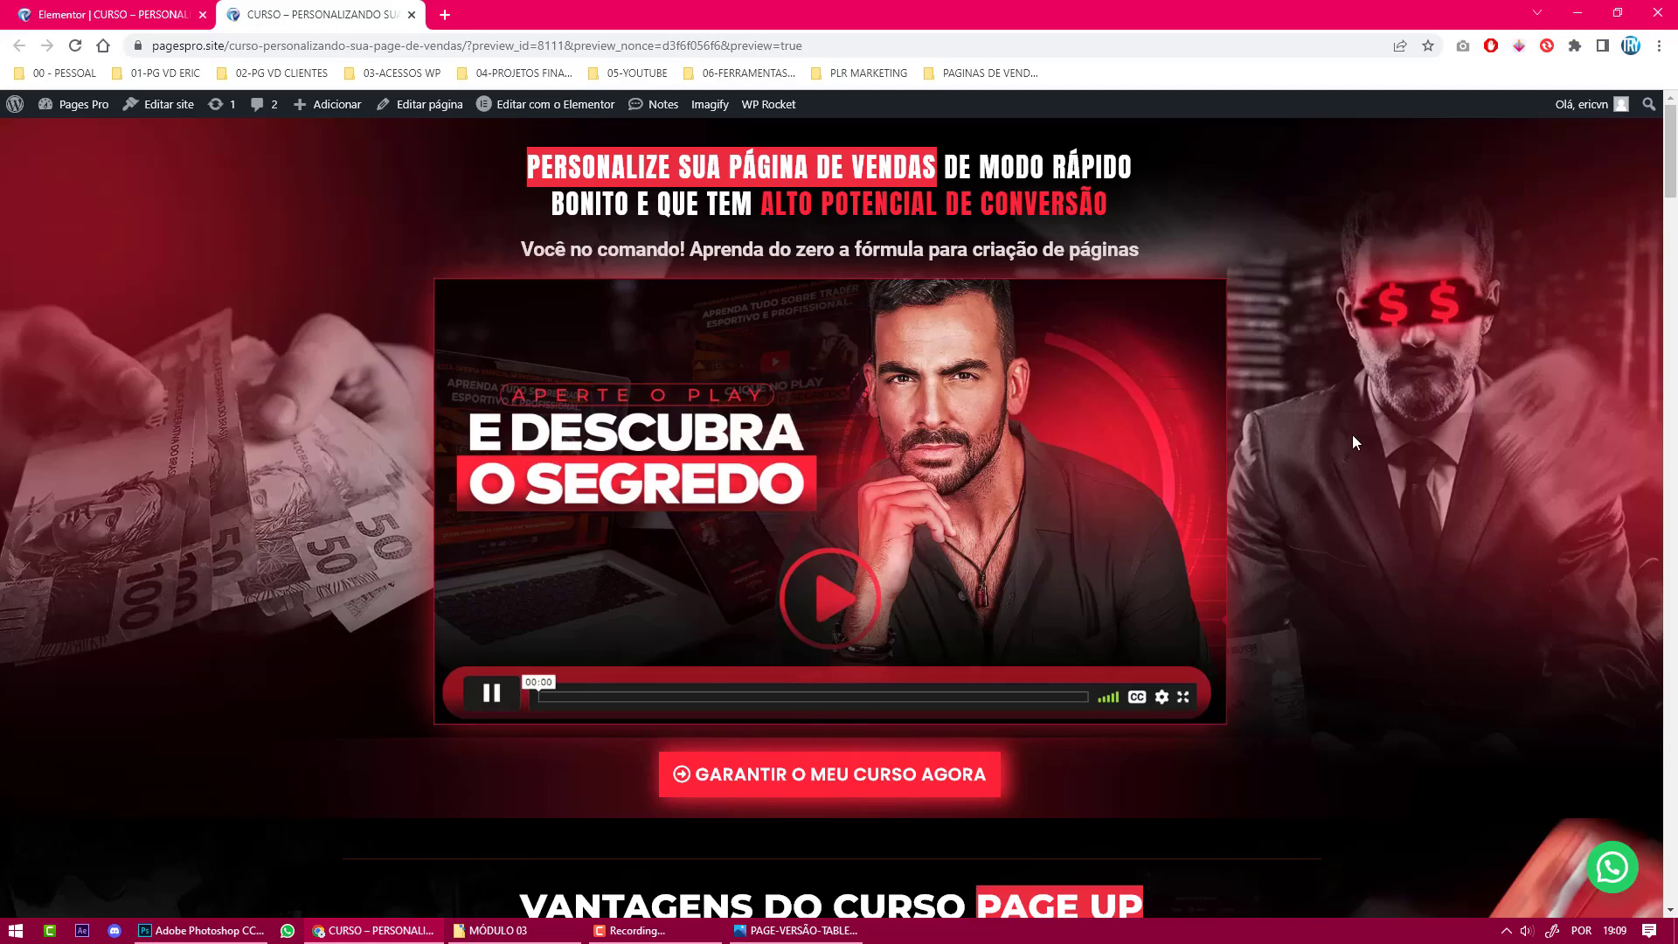
Examine the previewed sales page's block backgrounds from the top through Módulo 6 and back to the "Página com alto potencial de conversão" block.
scroll(1197, 376, down, 3)
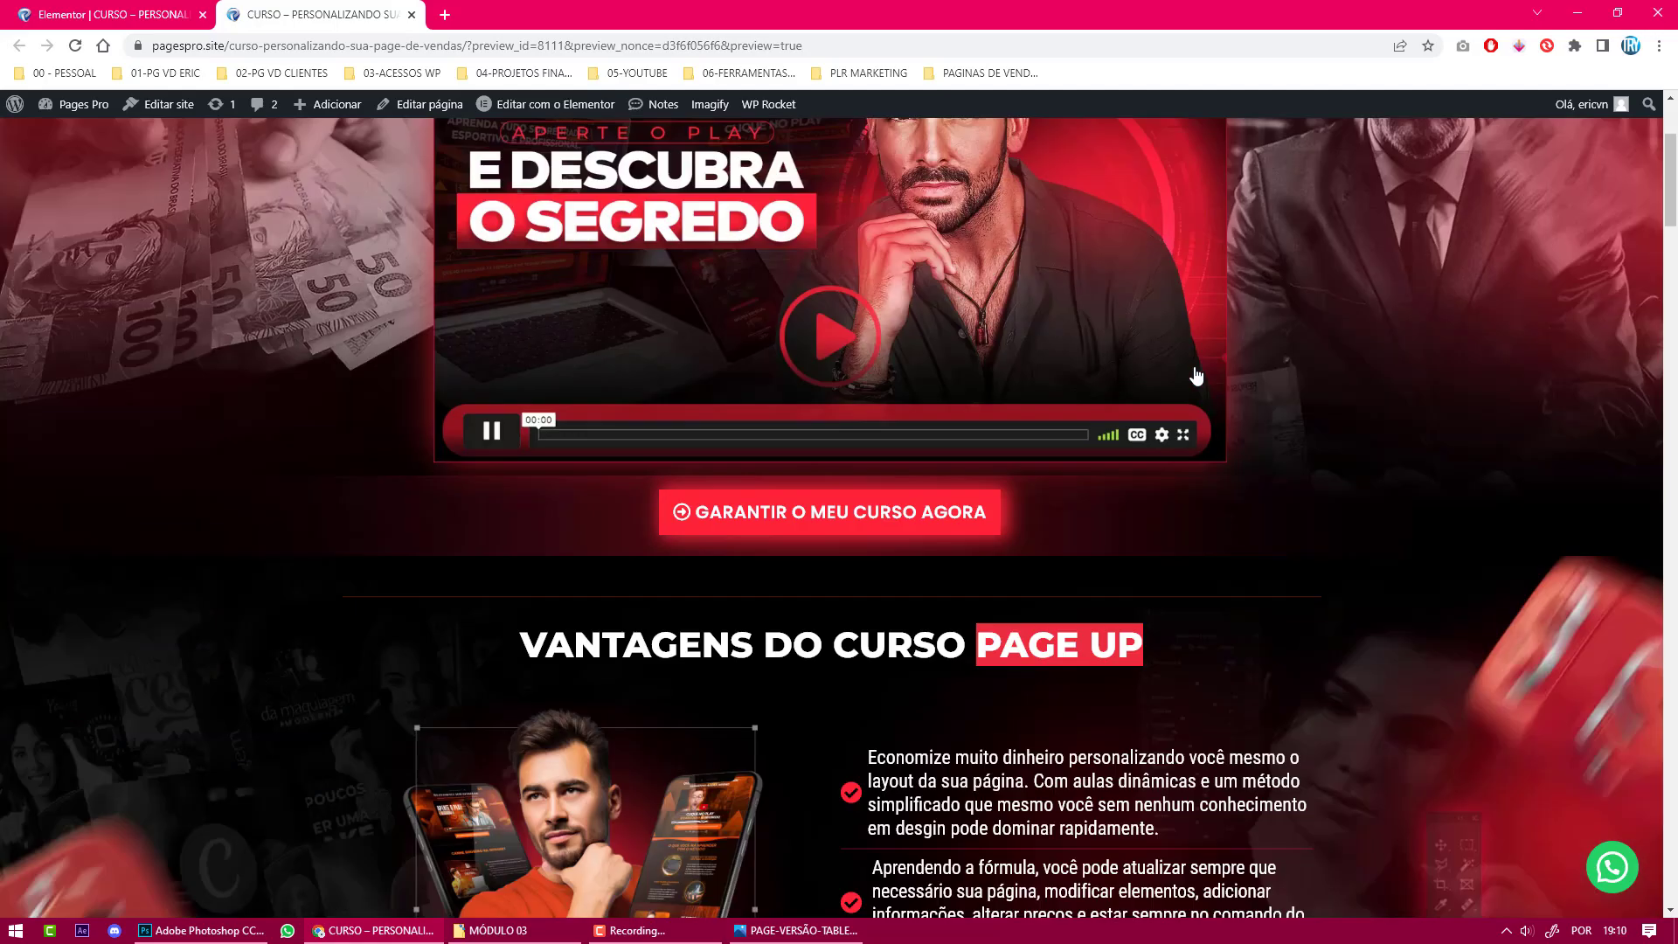
scroll(1197, 376, down, 3)
scroll(813, 326, down, 2)
key(F5)
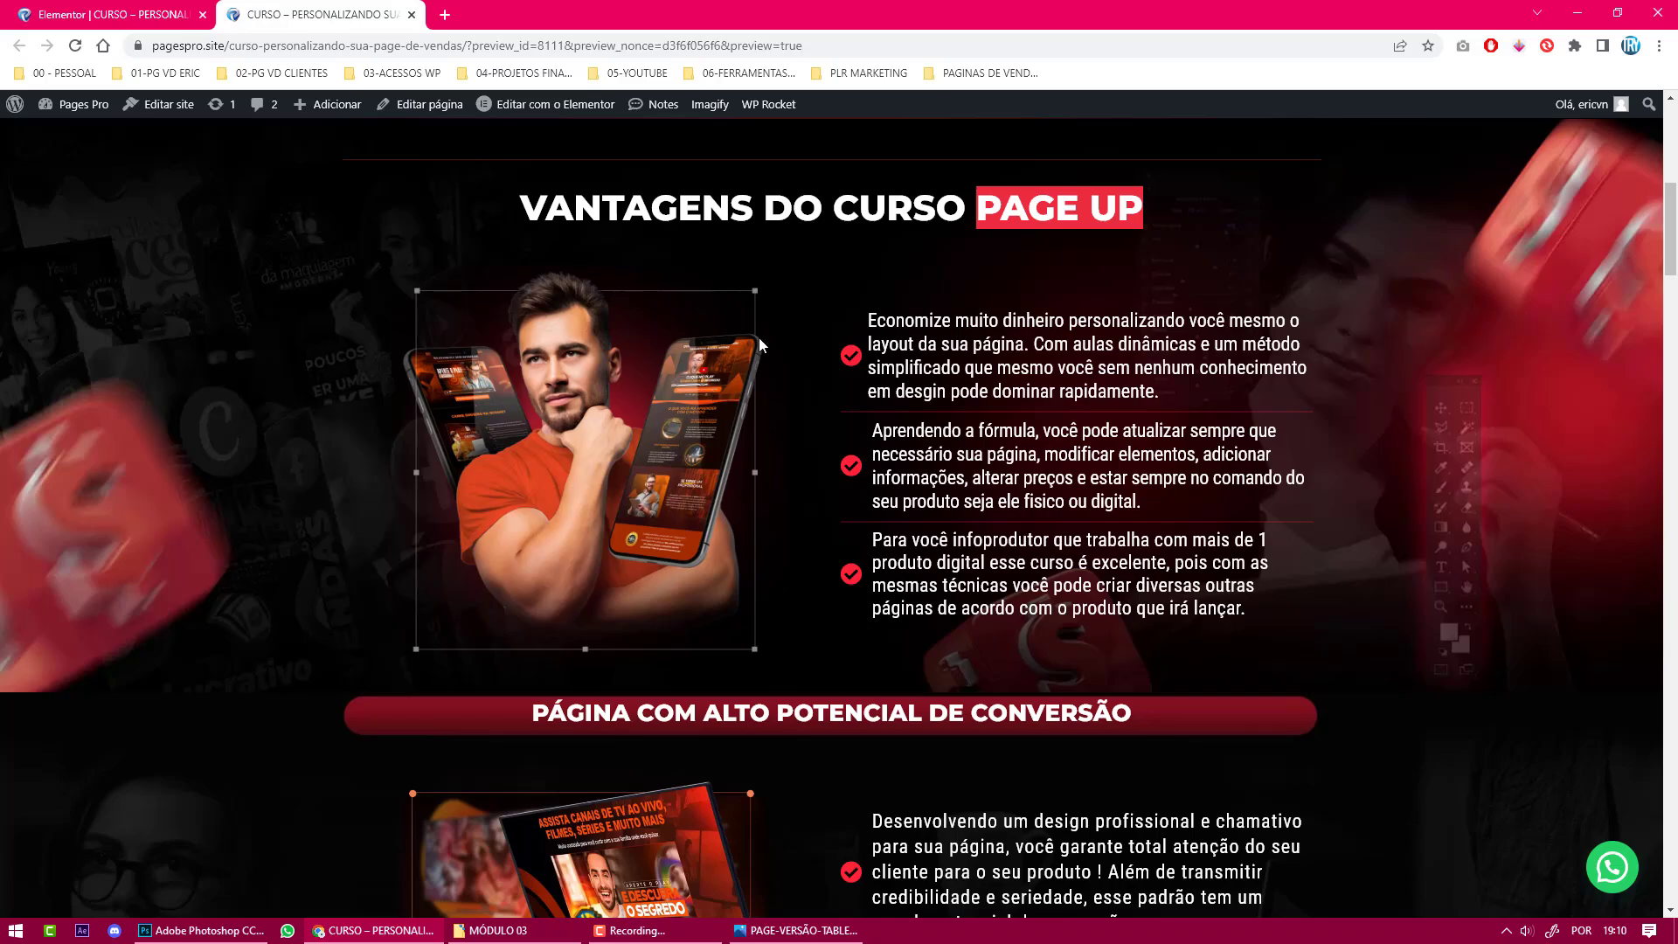
scroll(754, 344, down, 7)
scroll(660, 361, up, 1)
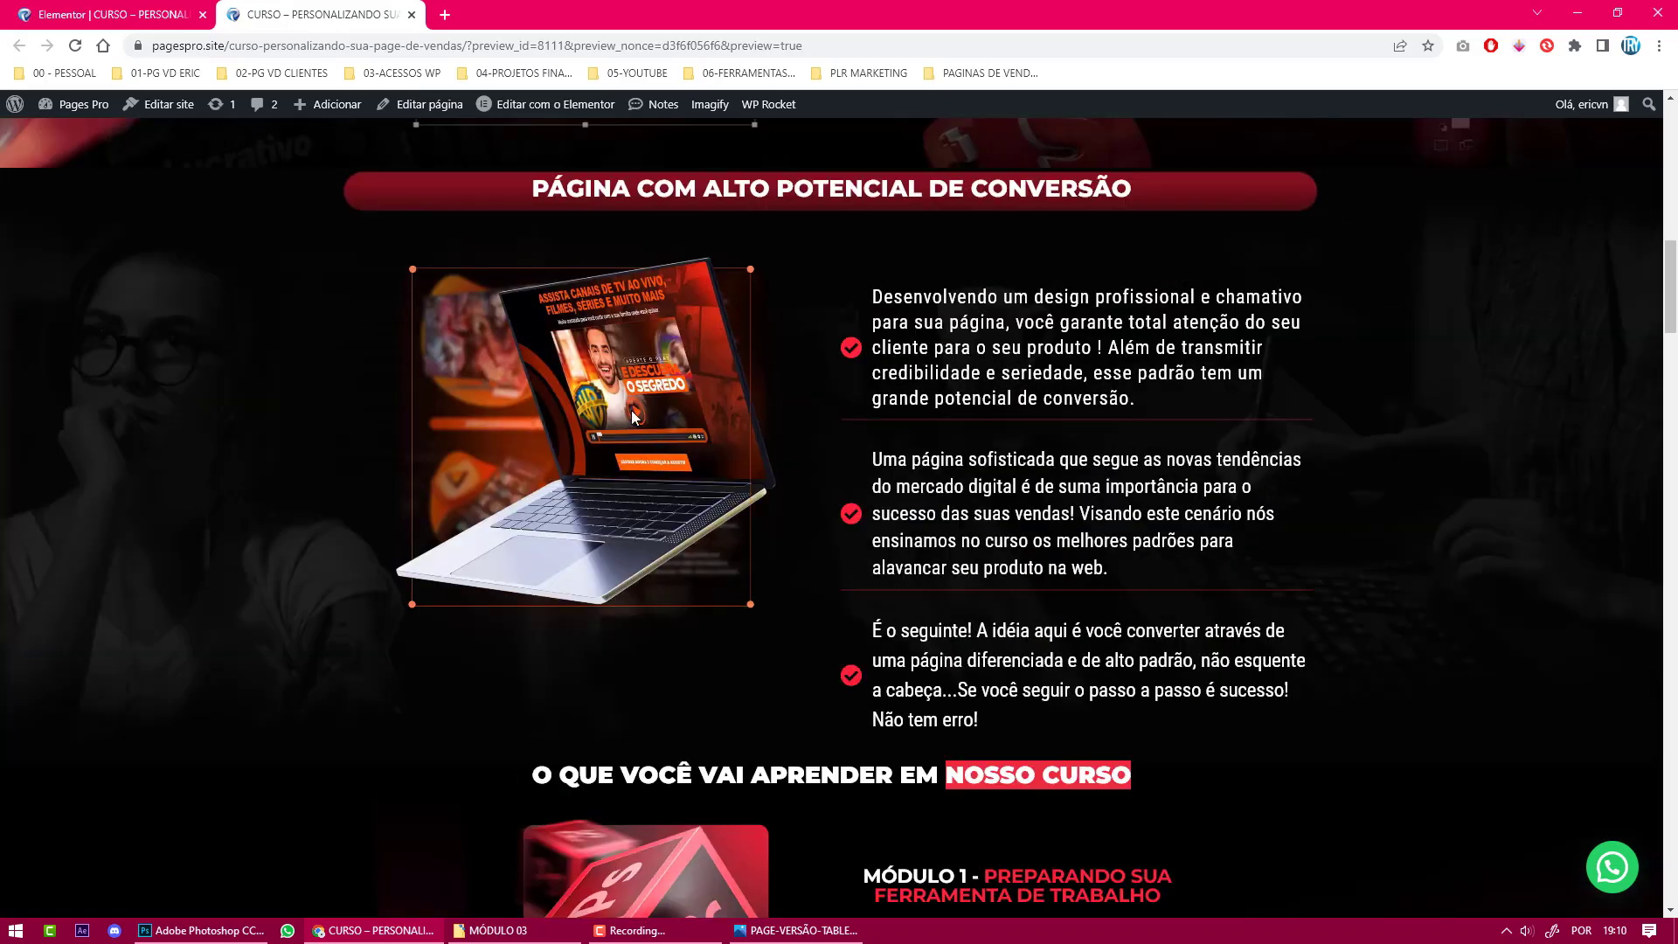
scroll(1016, 551, down, 4)
scroll(781, 455, down, 3)
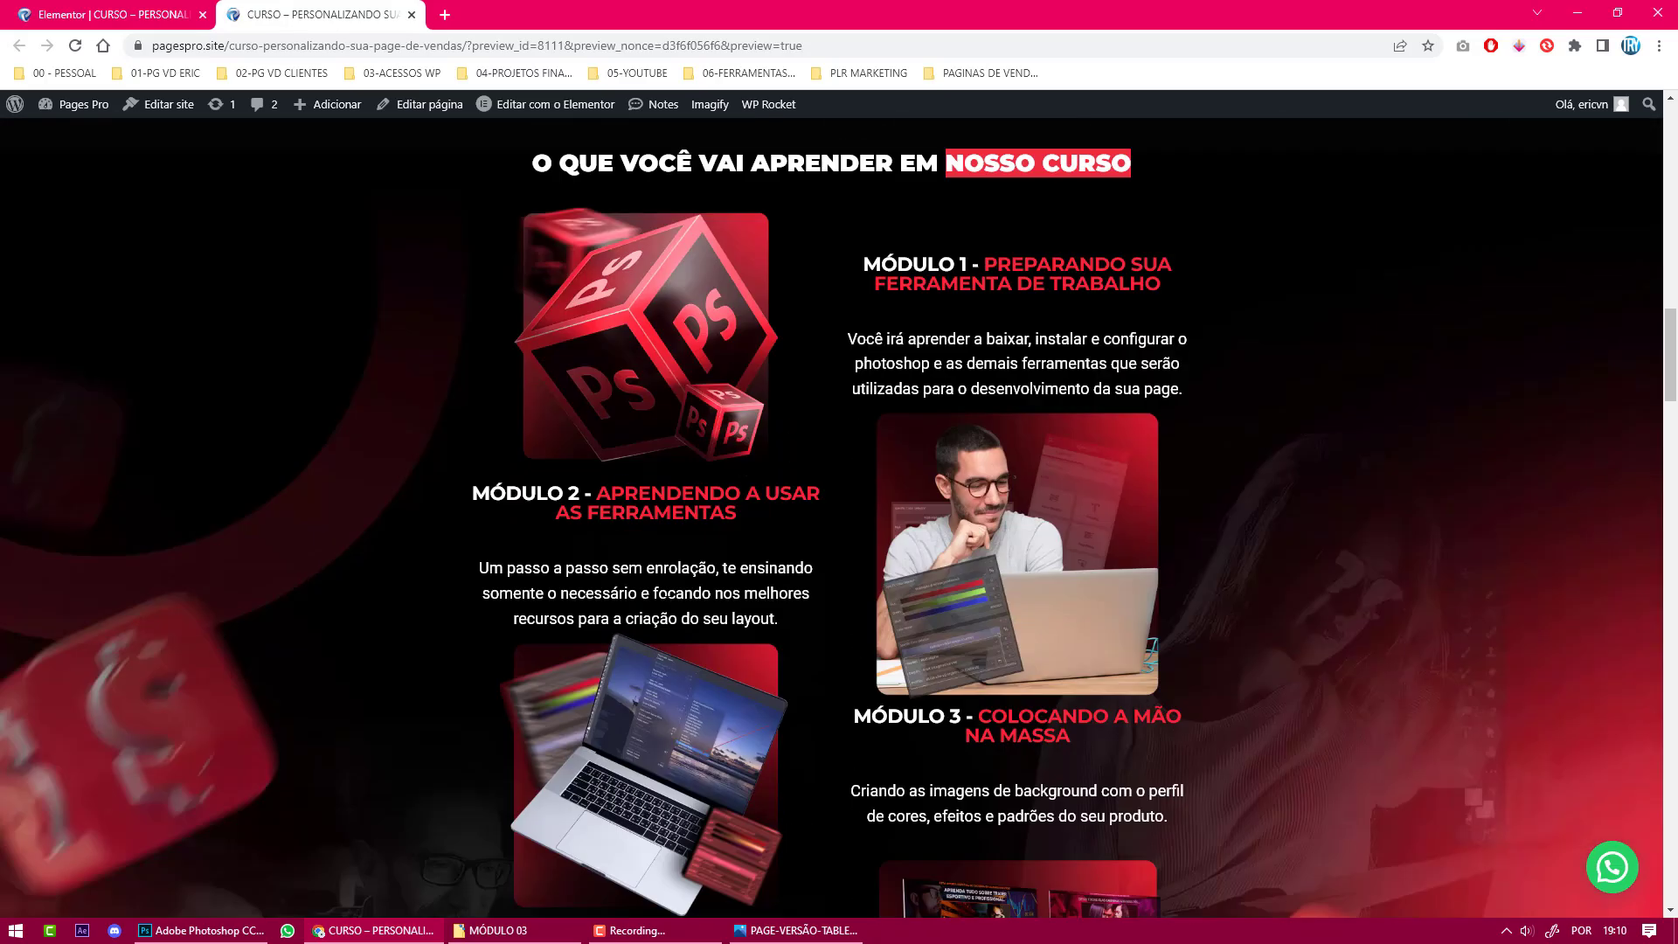
scroll(629, 472, down, 12)
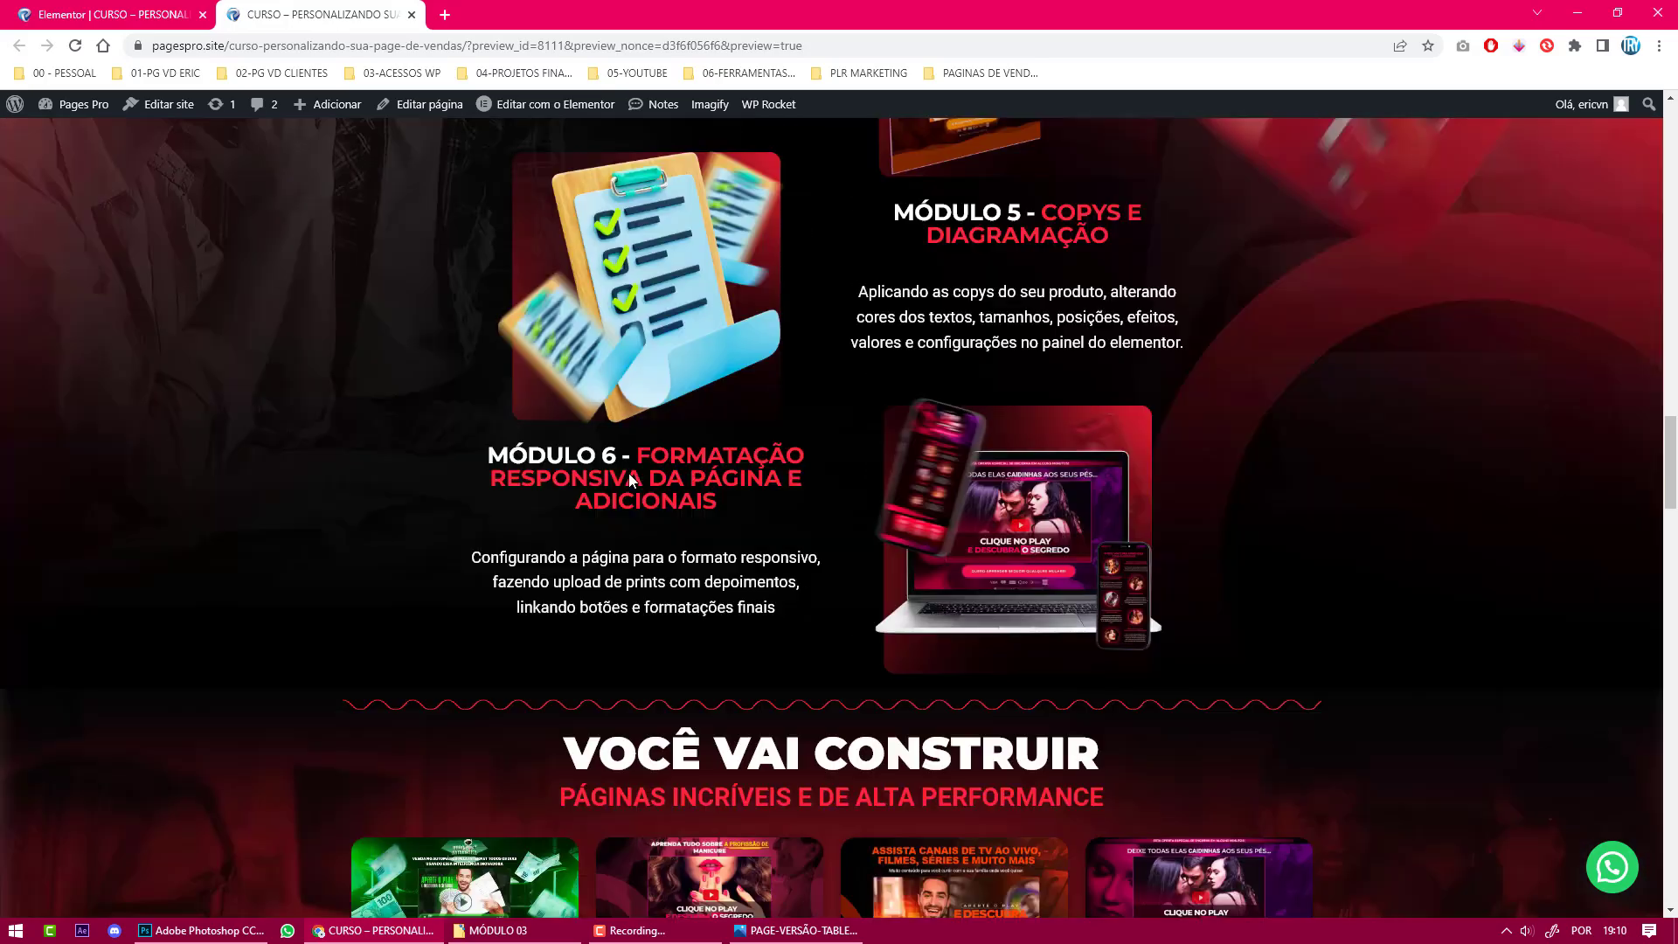
scroll(611, 519, up, 7)
scroll(611, 519, up, 11)
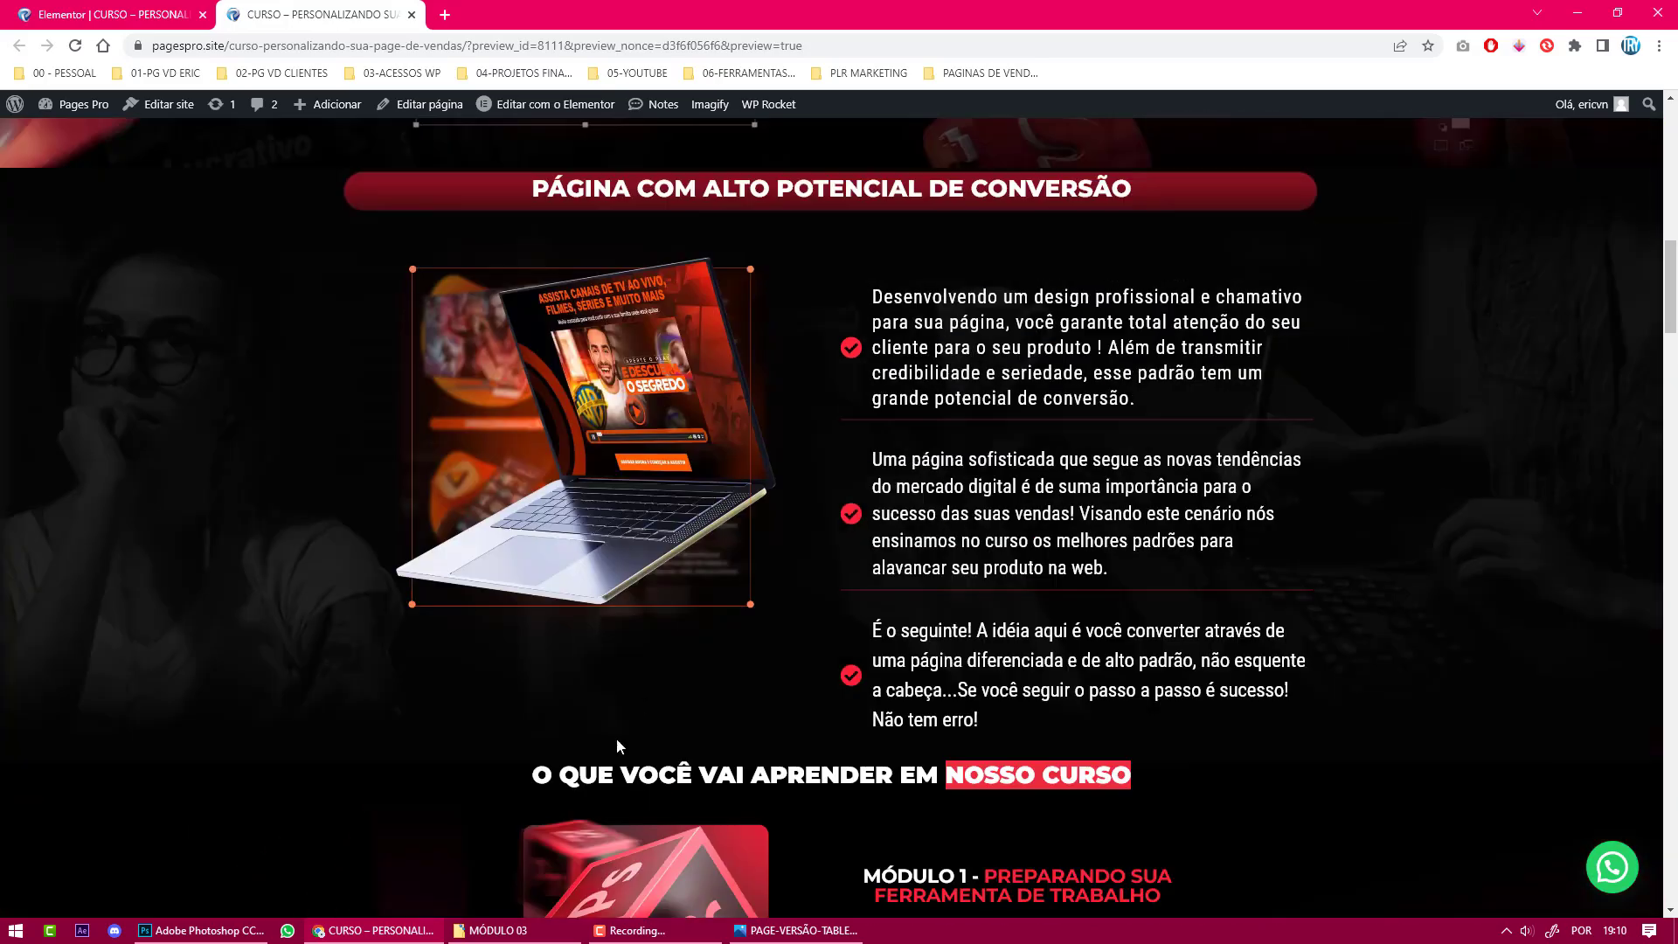
Return the preview to its top block, then switch to File Explorer and open the BACKGROUND BLOCO 01 folder in MÓDULO 03.
click(499, 930)
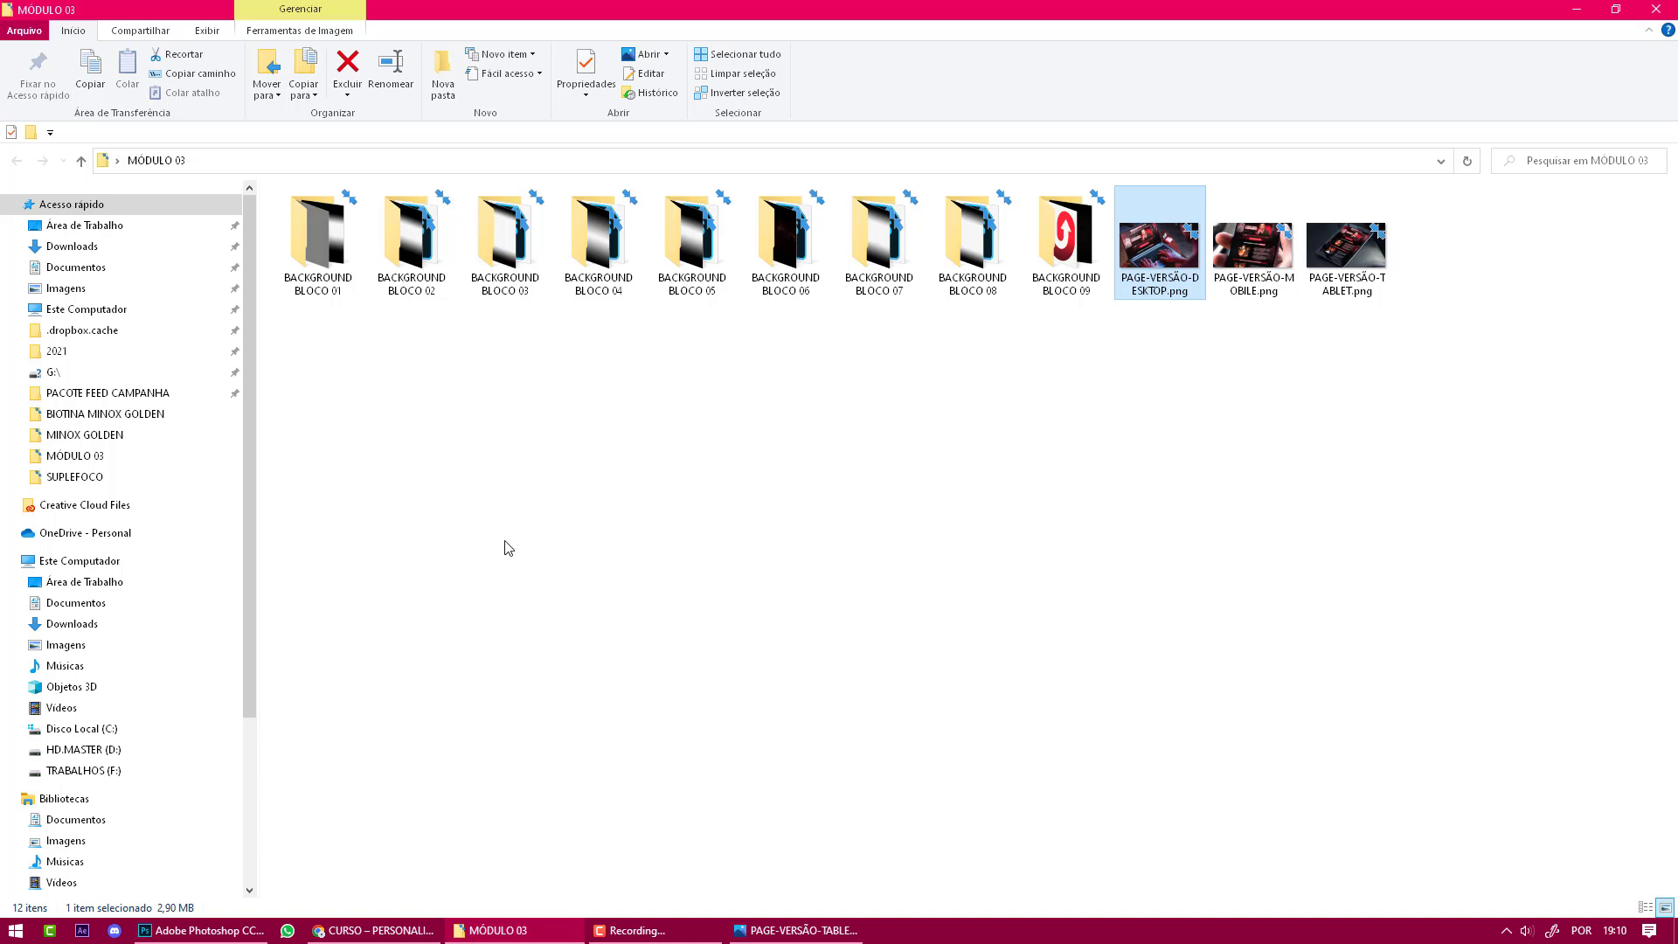
click(374, 932)
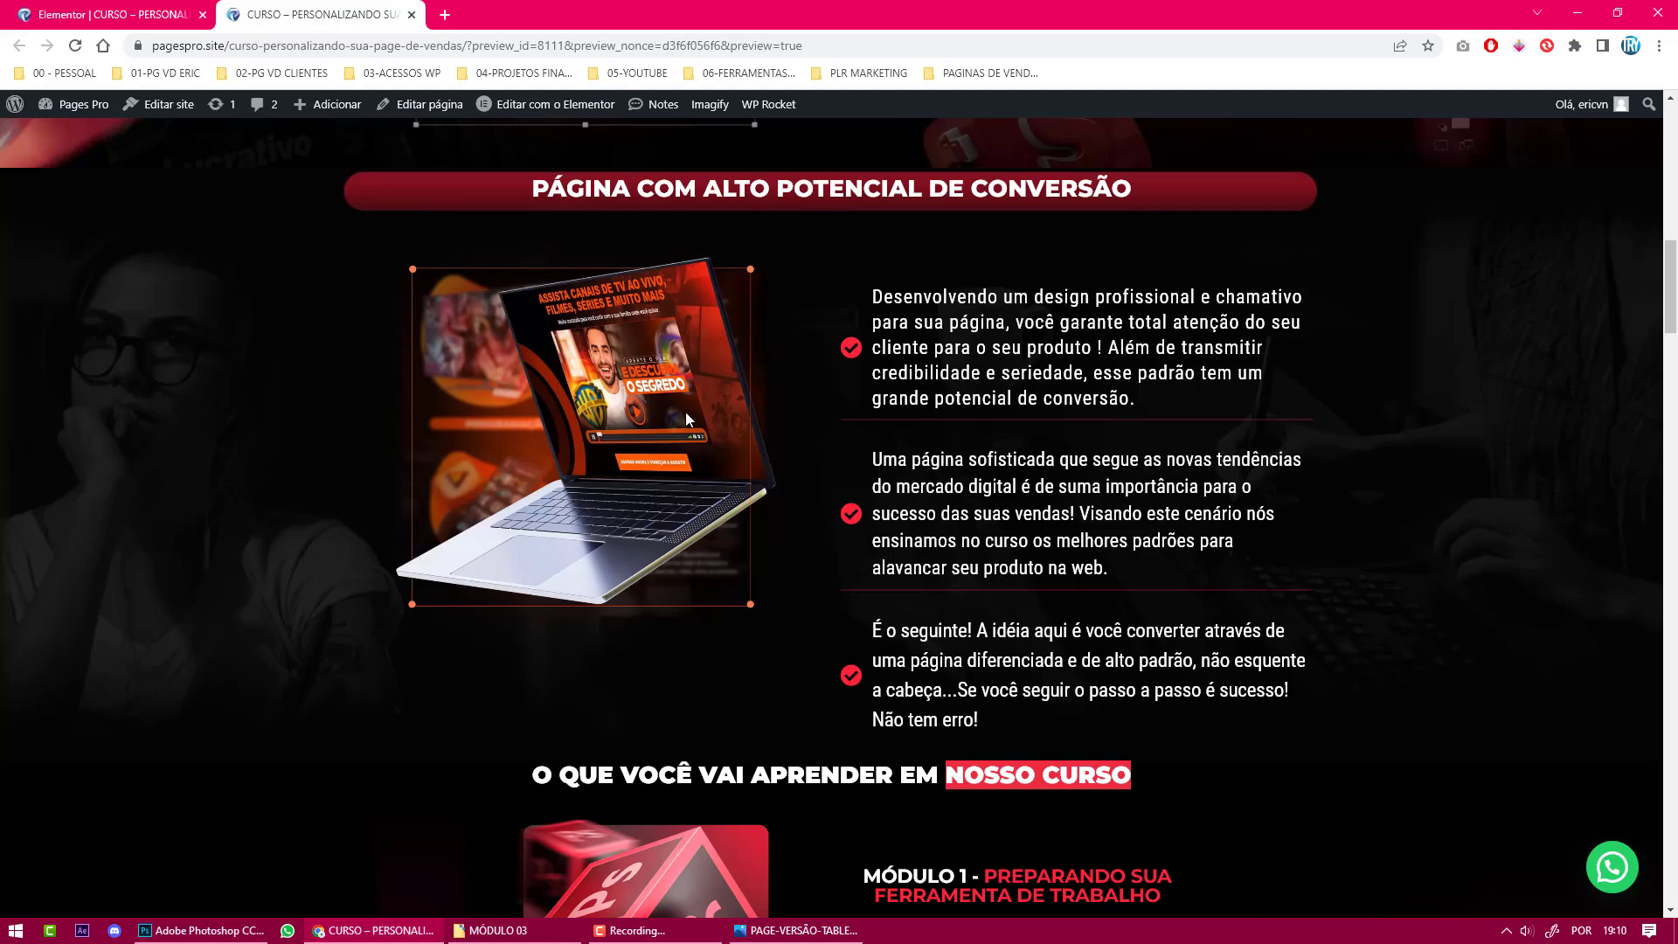
scroll(1307, 686, up, 10)
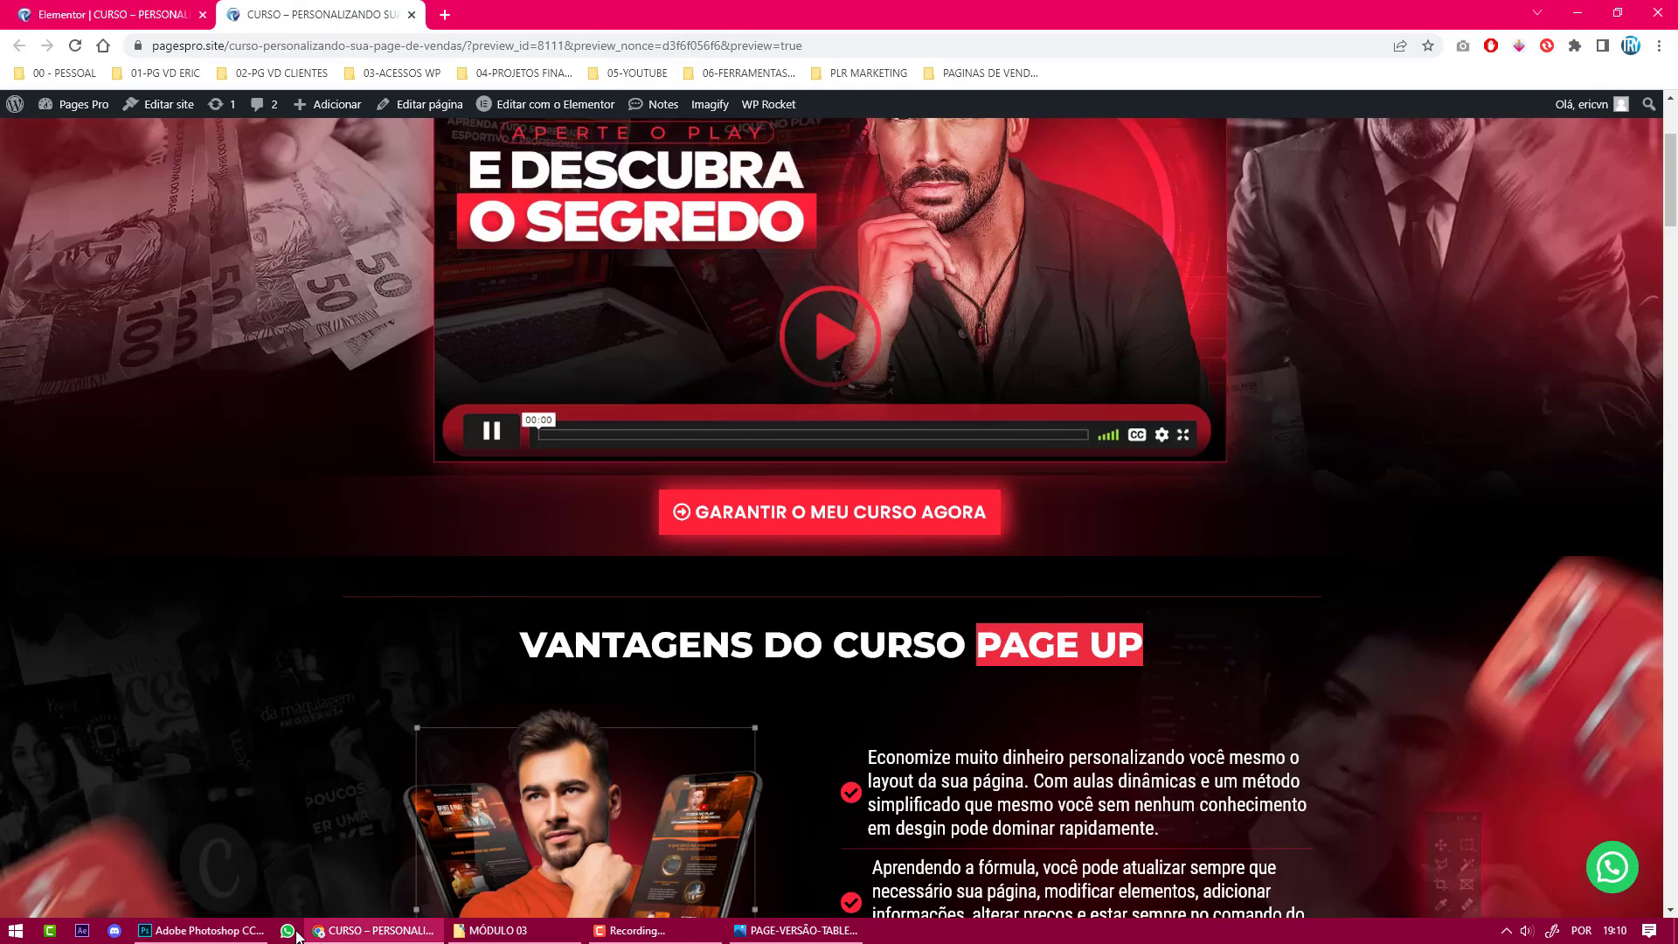
click(504, 933)
double_click(325, 246)
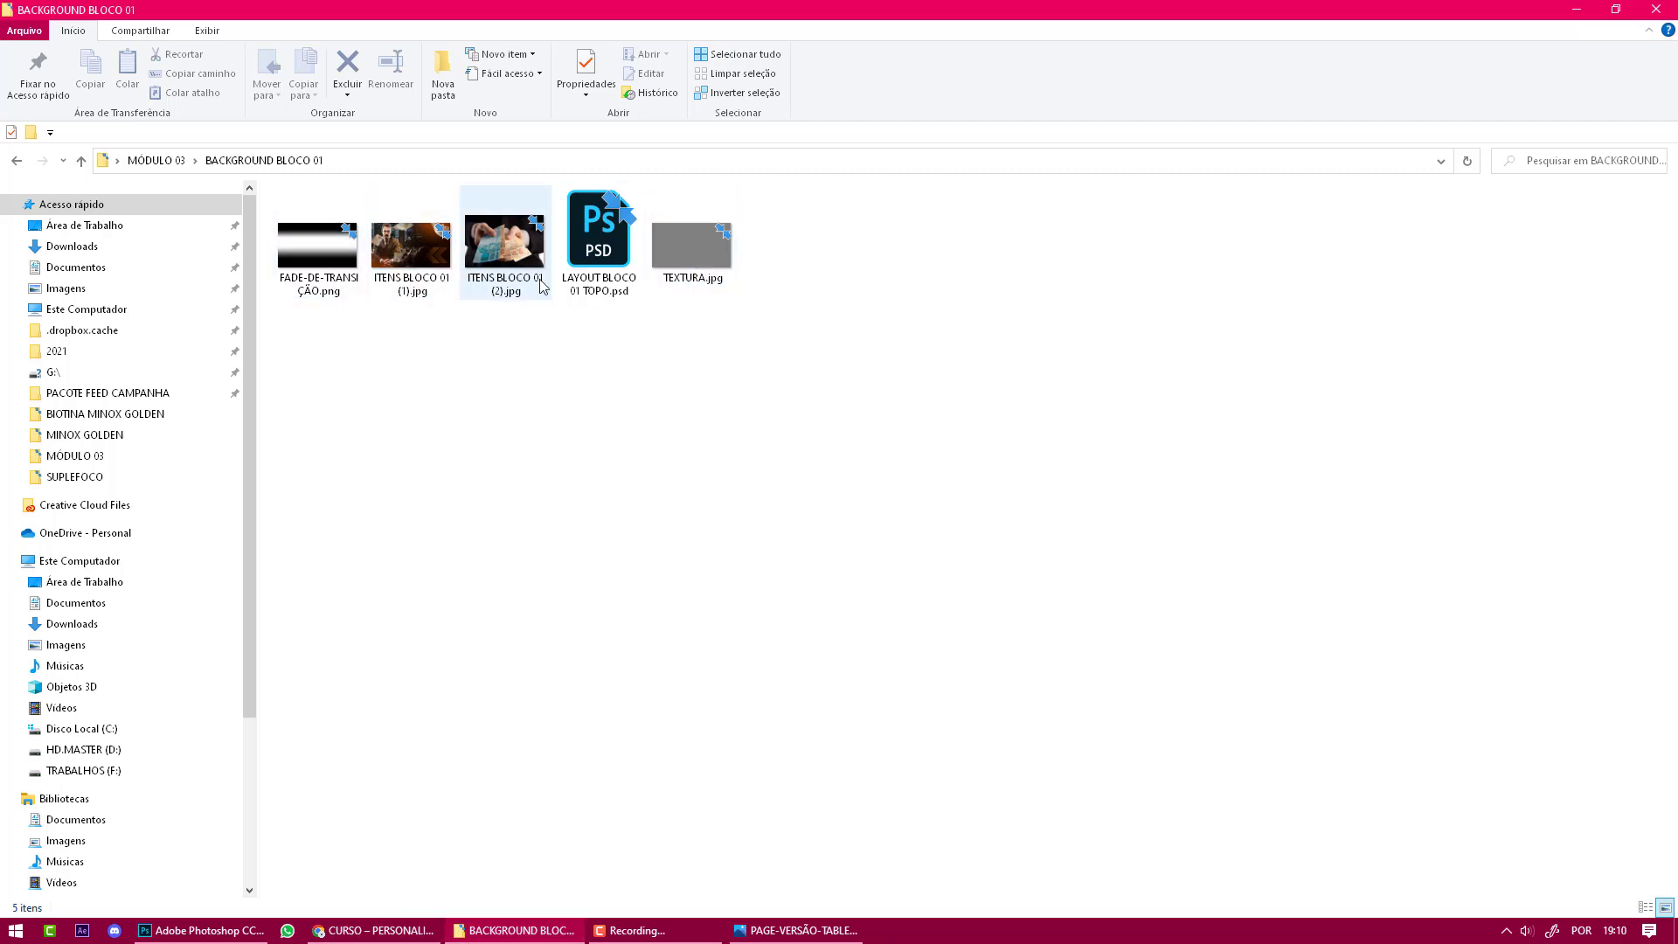
Compare the previewed top block with the source files ITENS BLOCO 01 (2).jpg, ITENS BLOCO 01 (1).jpg and FADE-DE-TRANSIÇÃO.png.
click(376, 930)
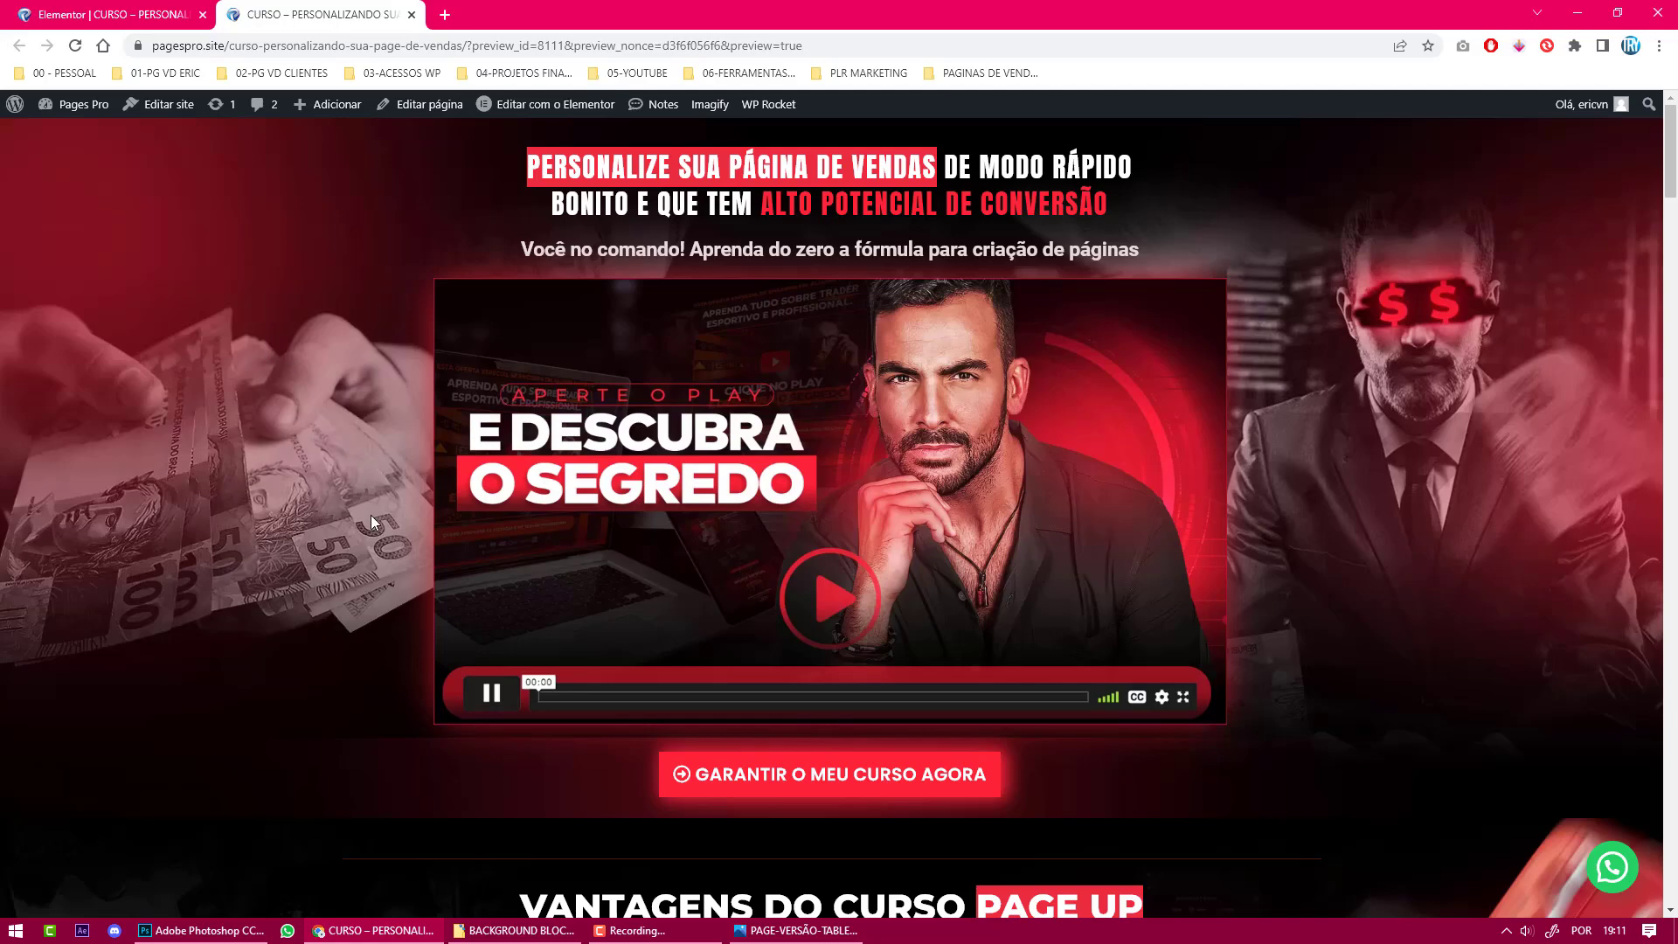
click(504, 930)
click(518, 271)
click(419, 269)
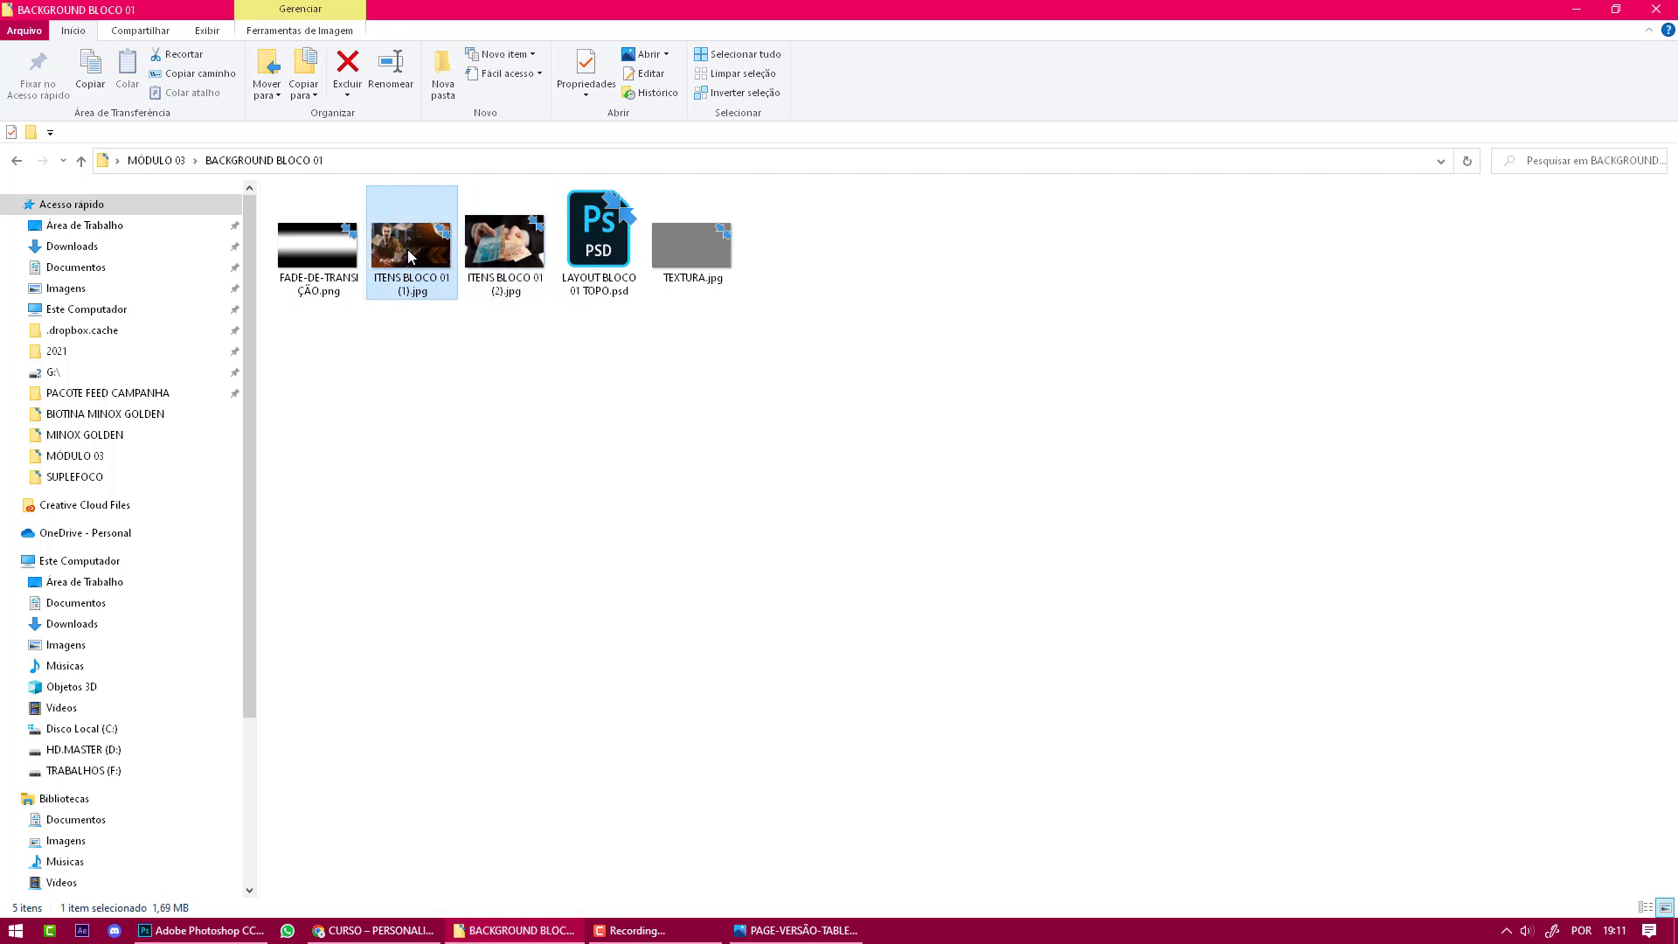
click(315, 262)
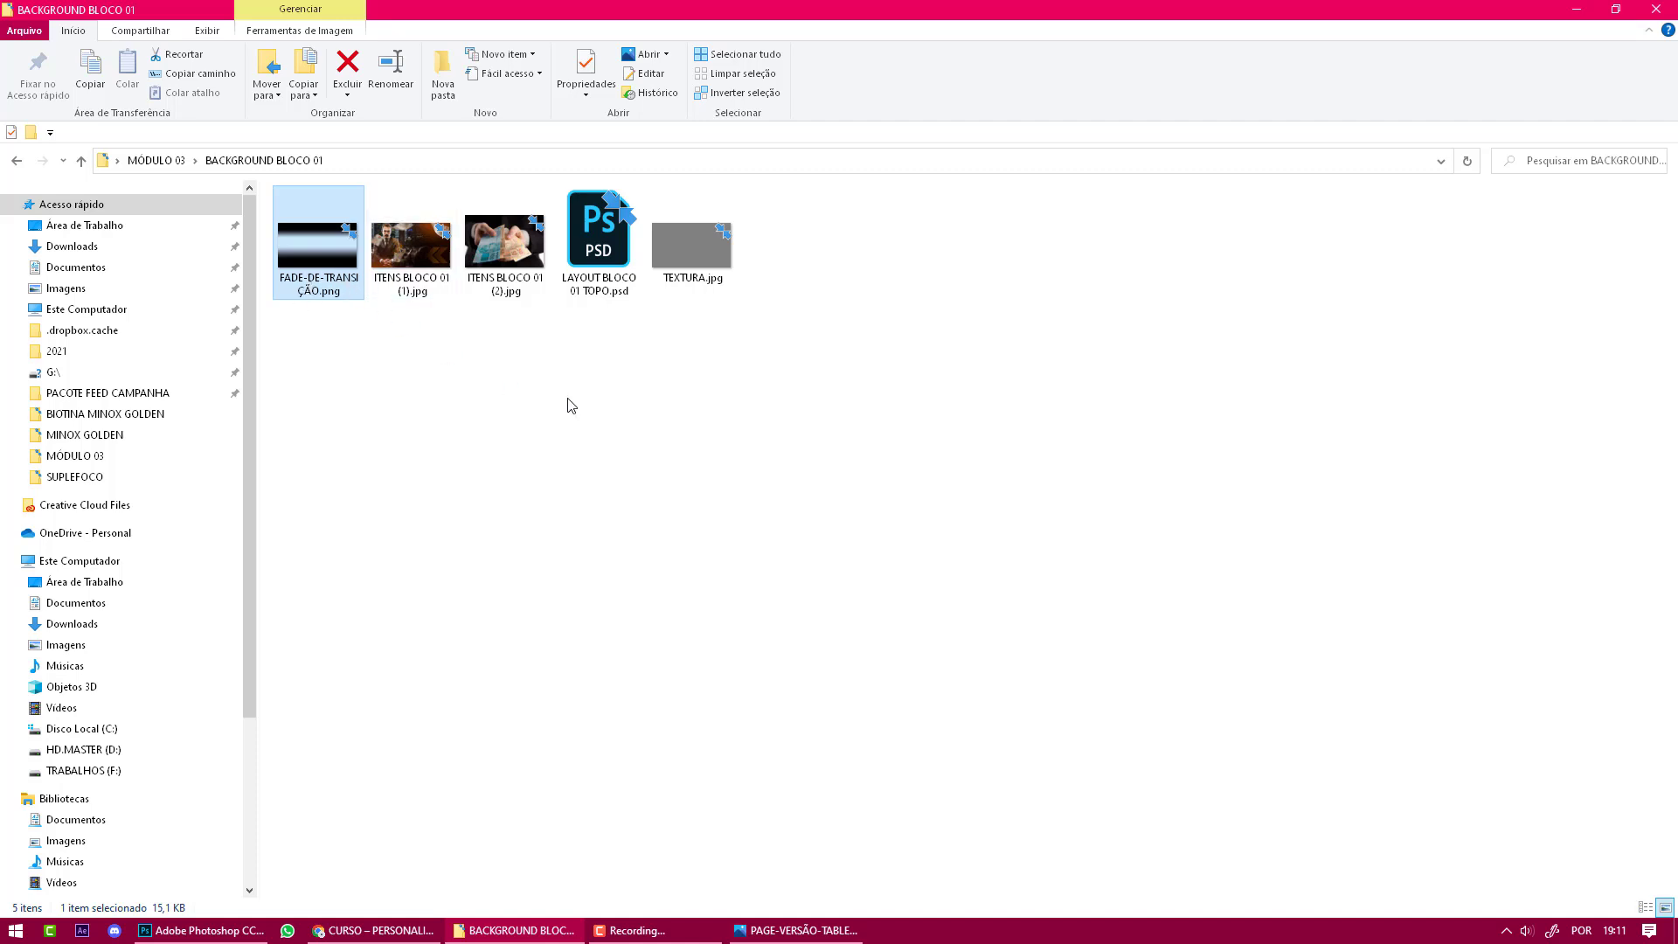
Switch to the page preview and examine the background transition between the top block and the "Vantagens do curso" block.
click(388, 934)
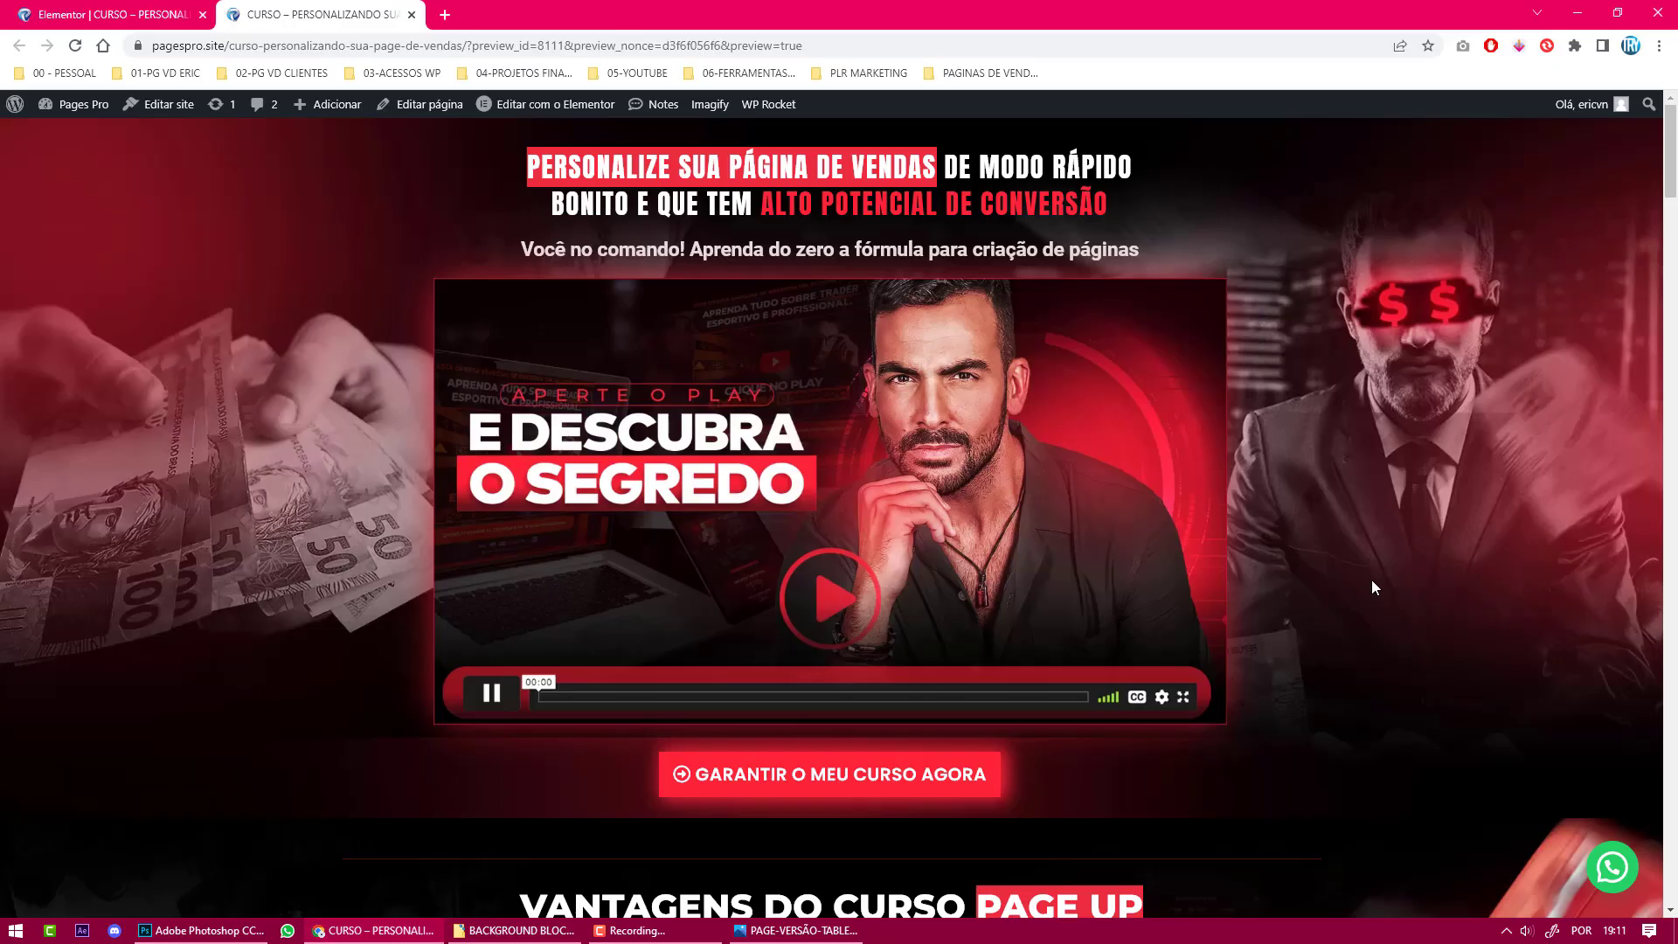
scroll(1261, 660, down, 3)
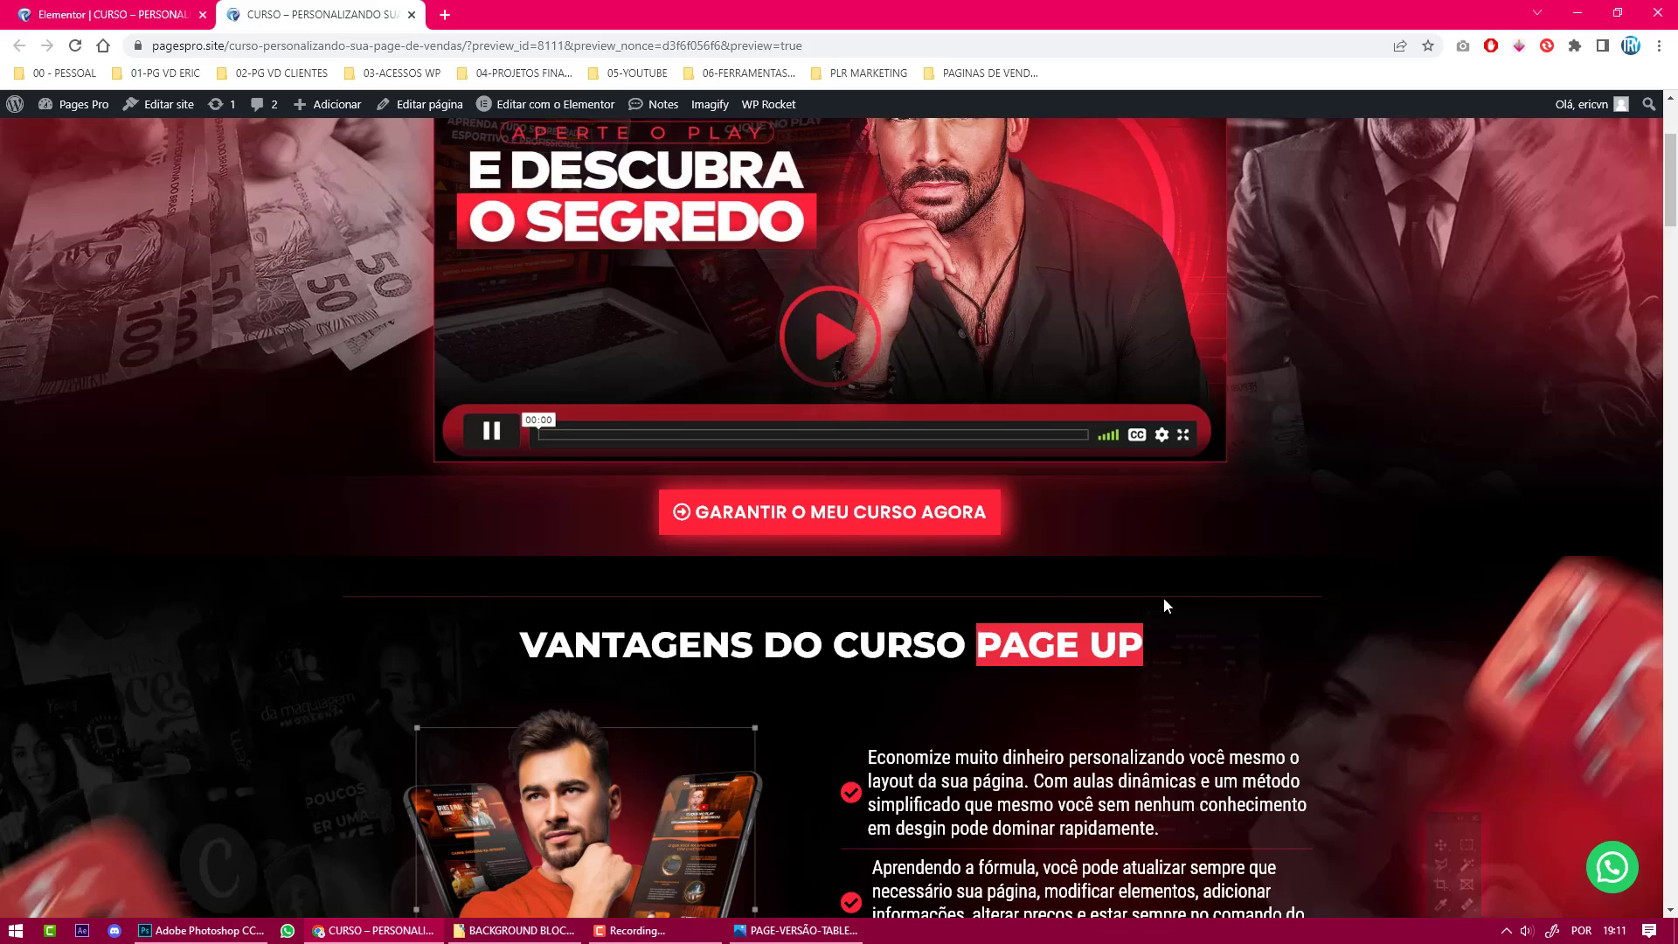
click(516, 930)
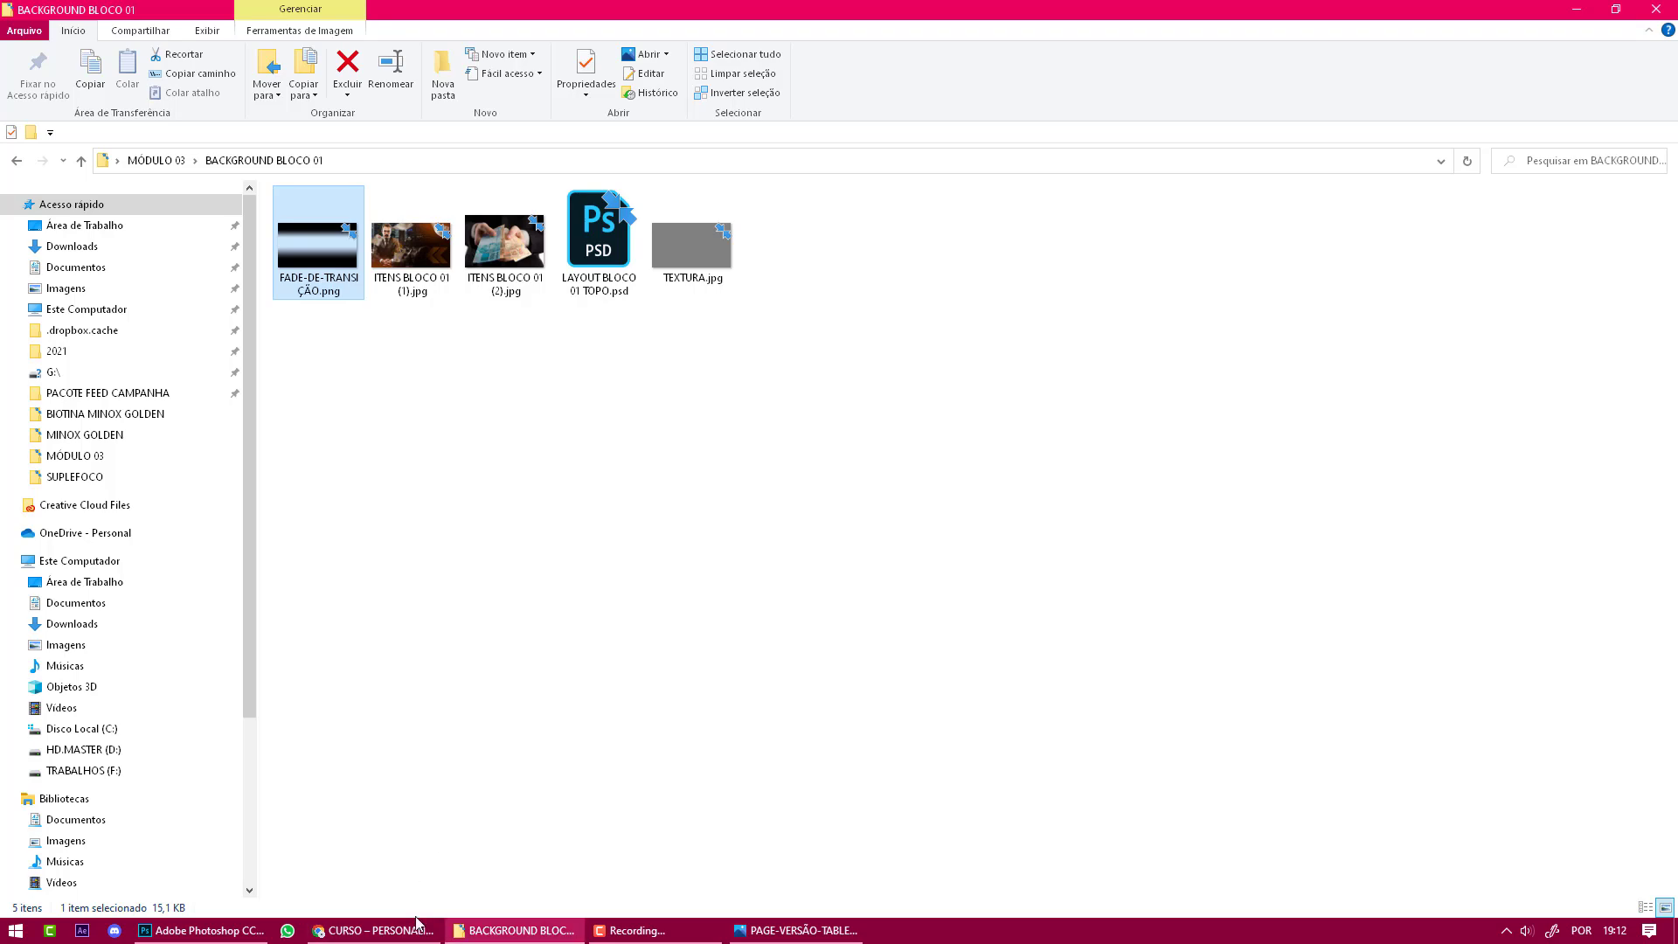
click(377, 931)
scroll(725, 690, up, 3)
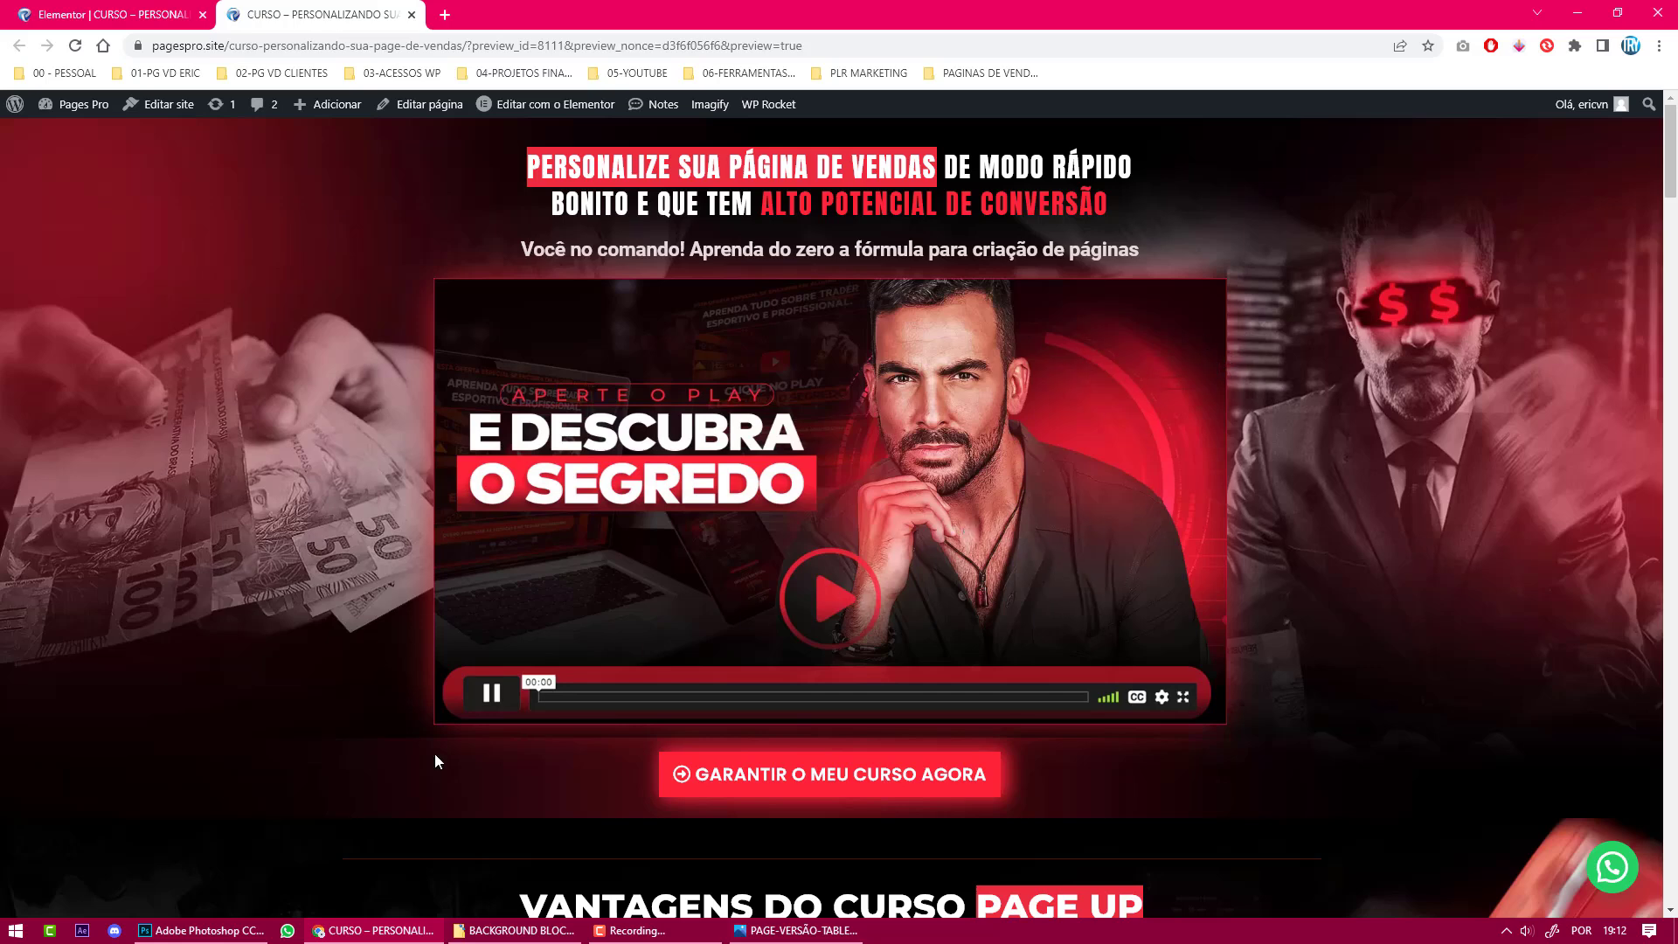
click(189, 932)
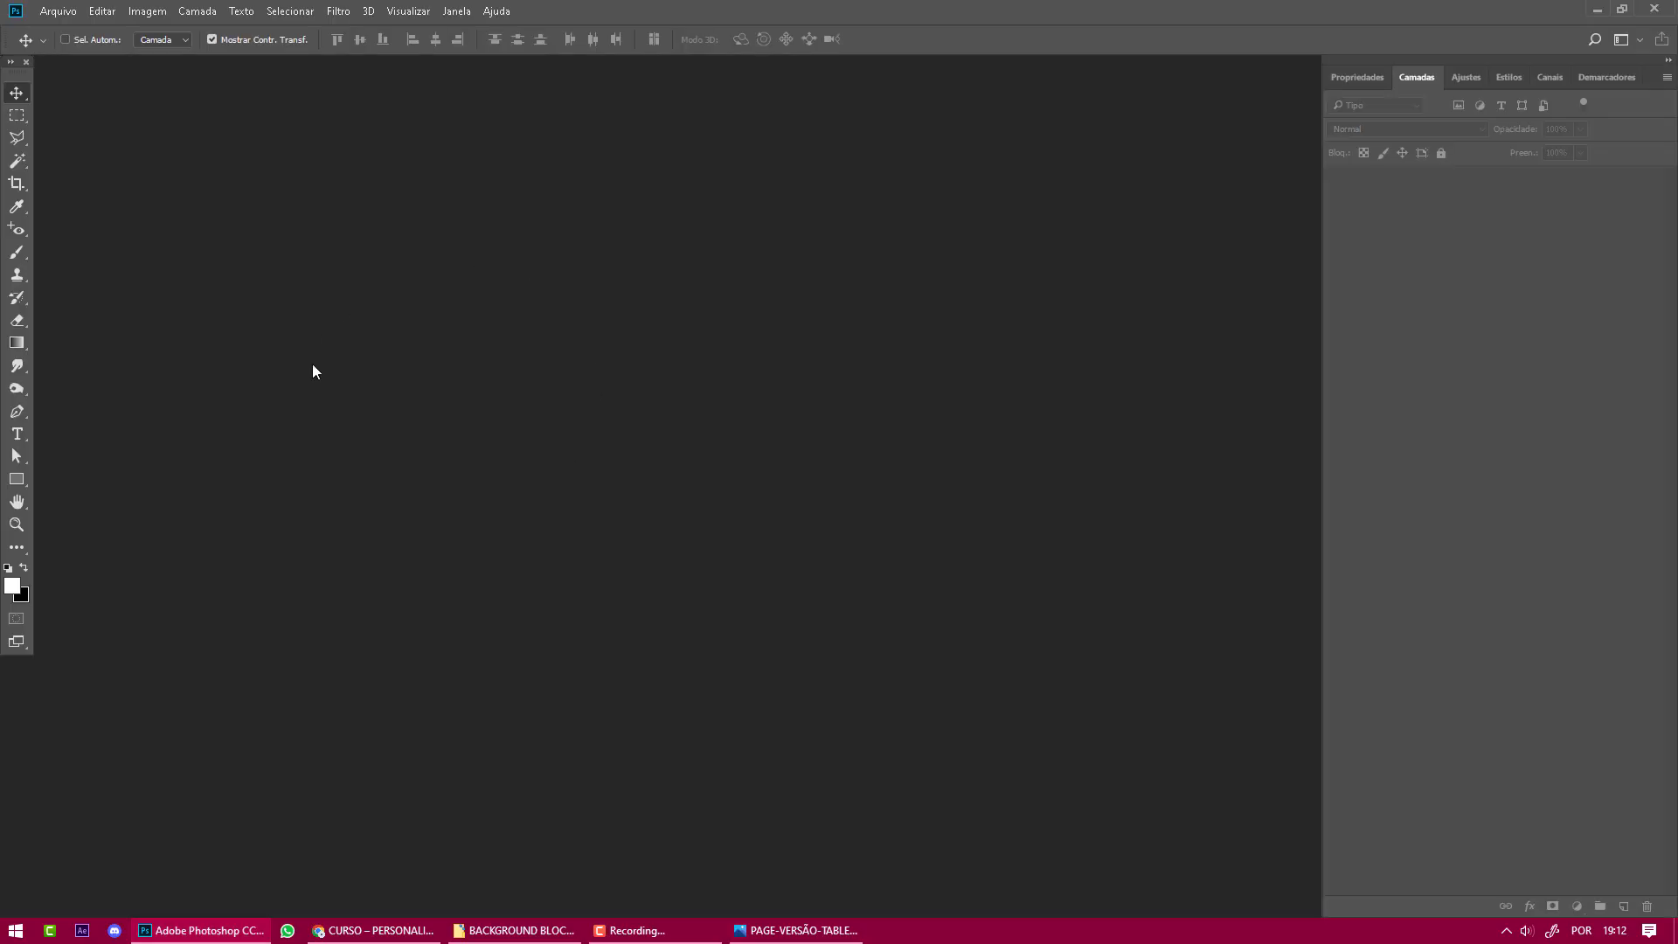
click(49, 12)
click(57, 12)
click(75, 12)
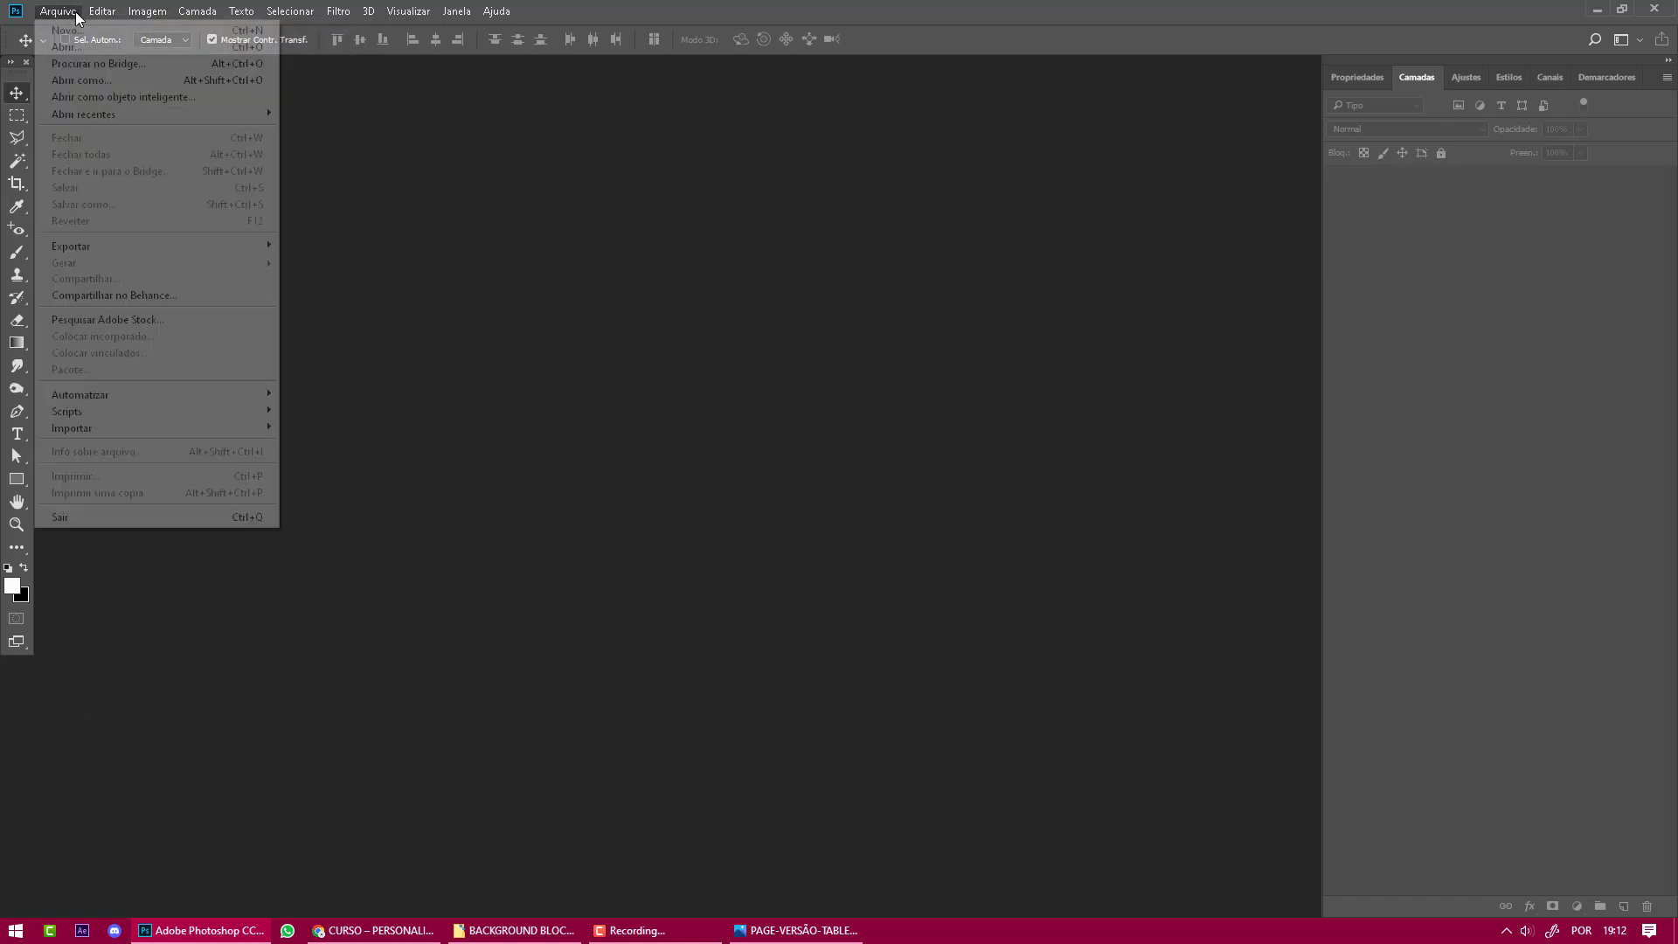
click(691, 282)
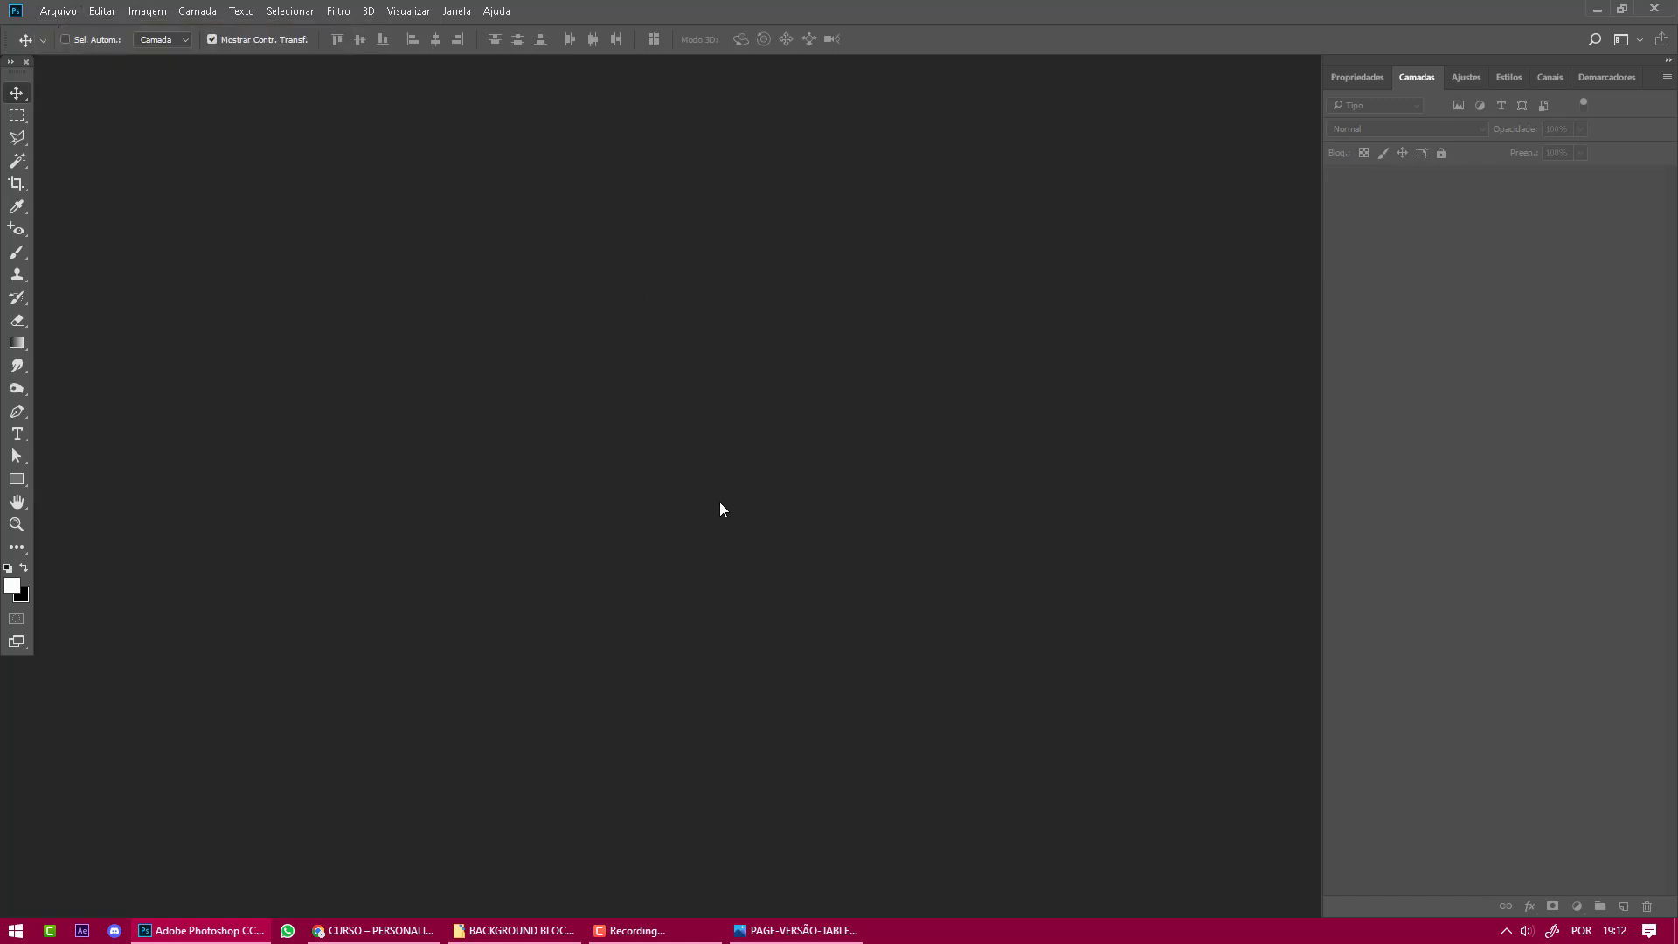
Switch to the BACKGROUND BLOCO 01 folder in File Explorer and open LAYOUT BLOCO 01 TOPO.psd in Photoshop.
click(525, 931)
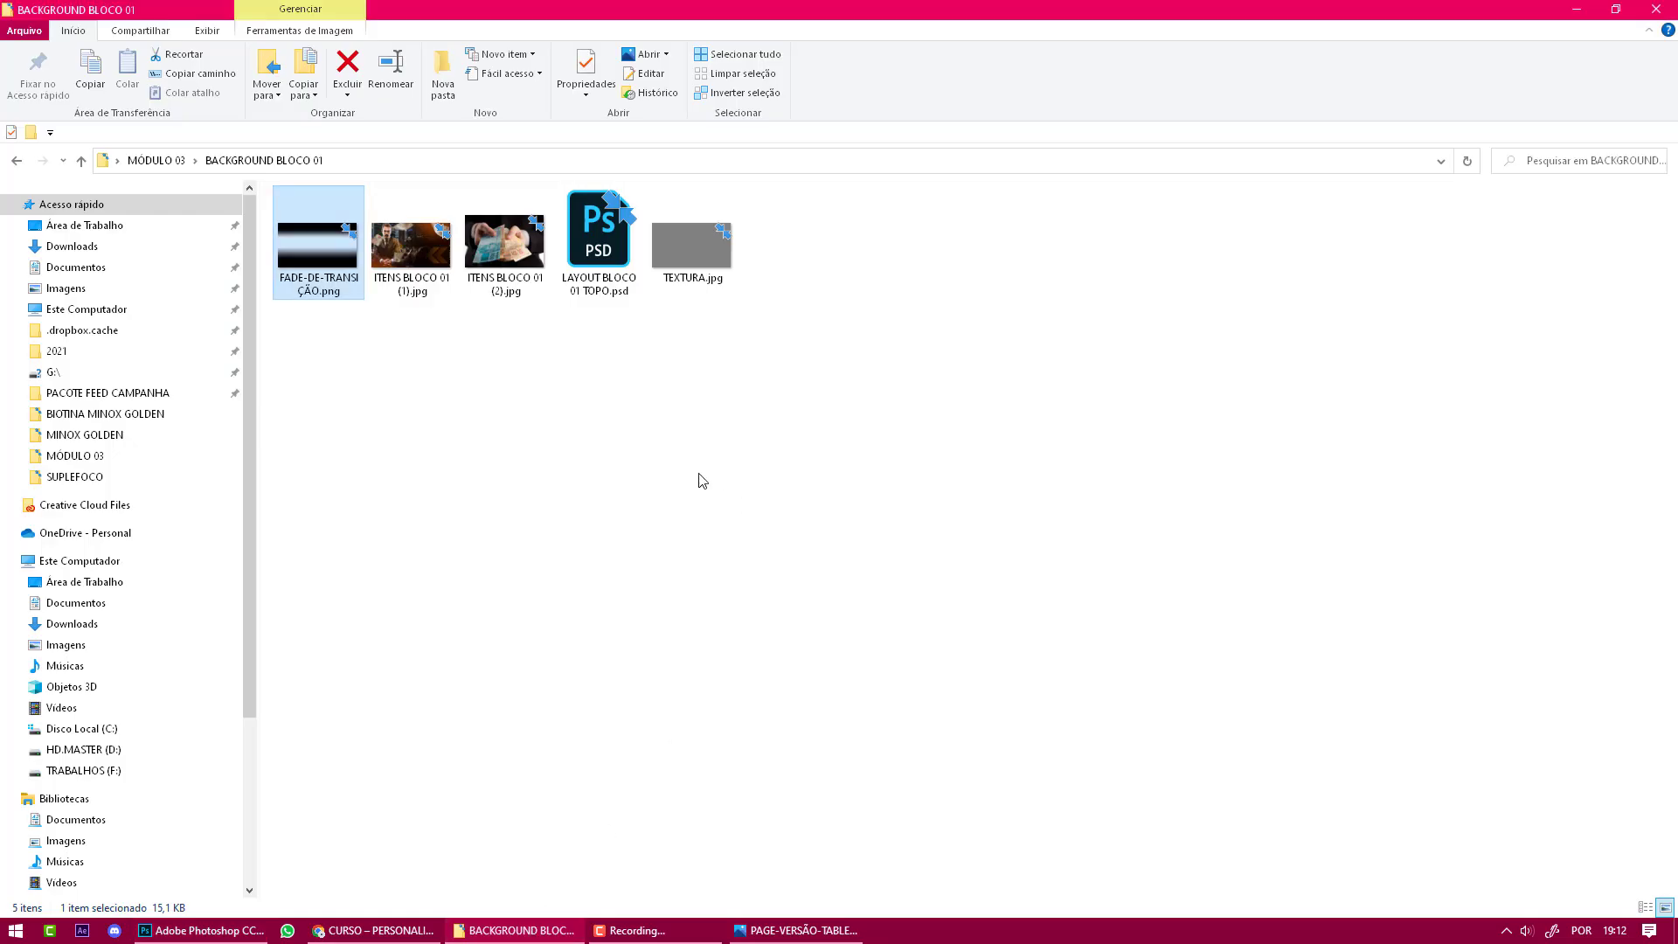
click(594, 288)
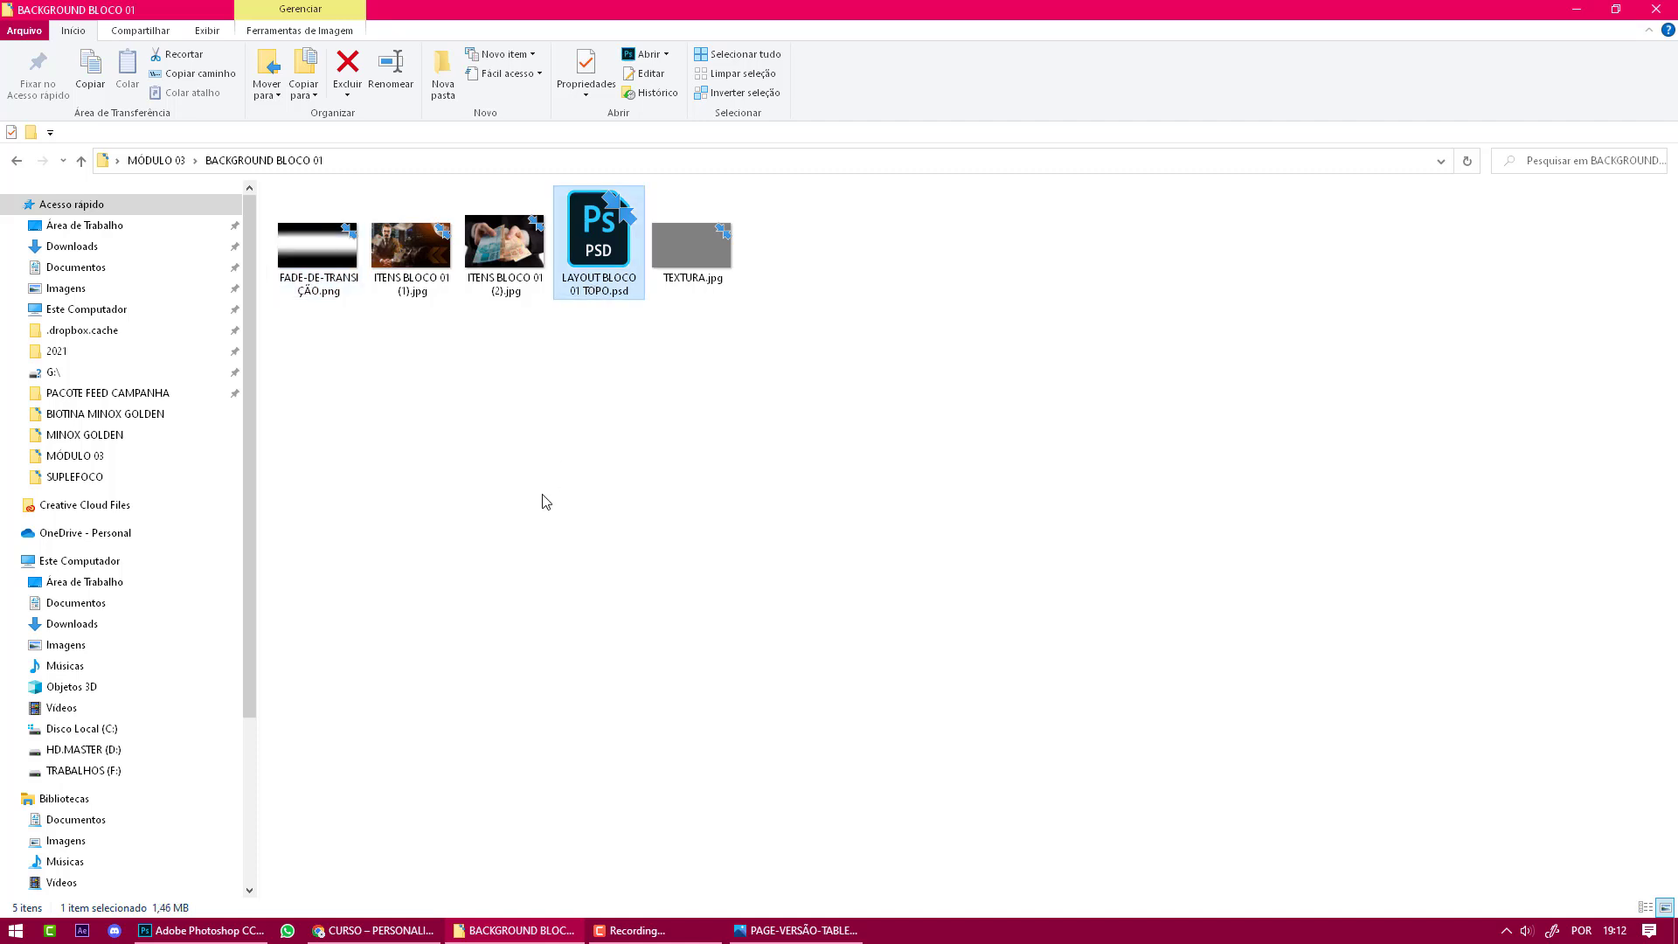
double_click(609, 254)
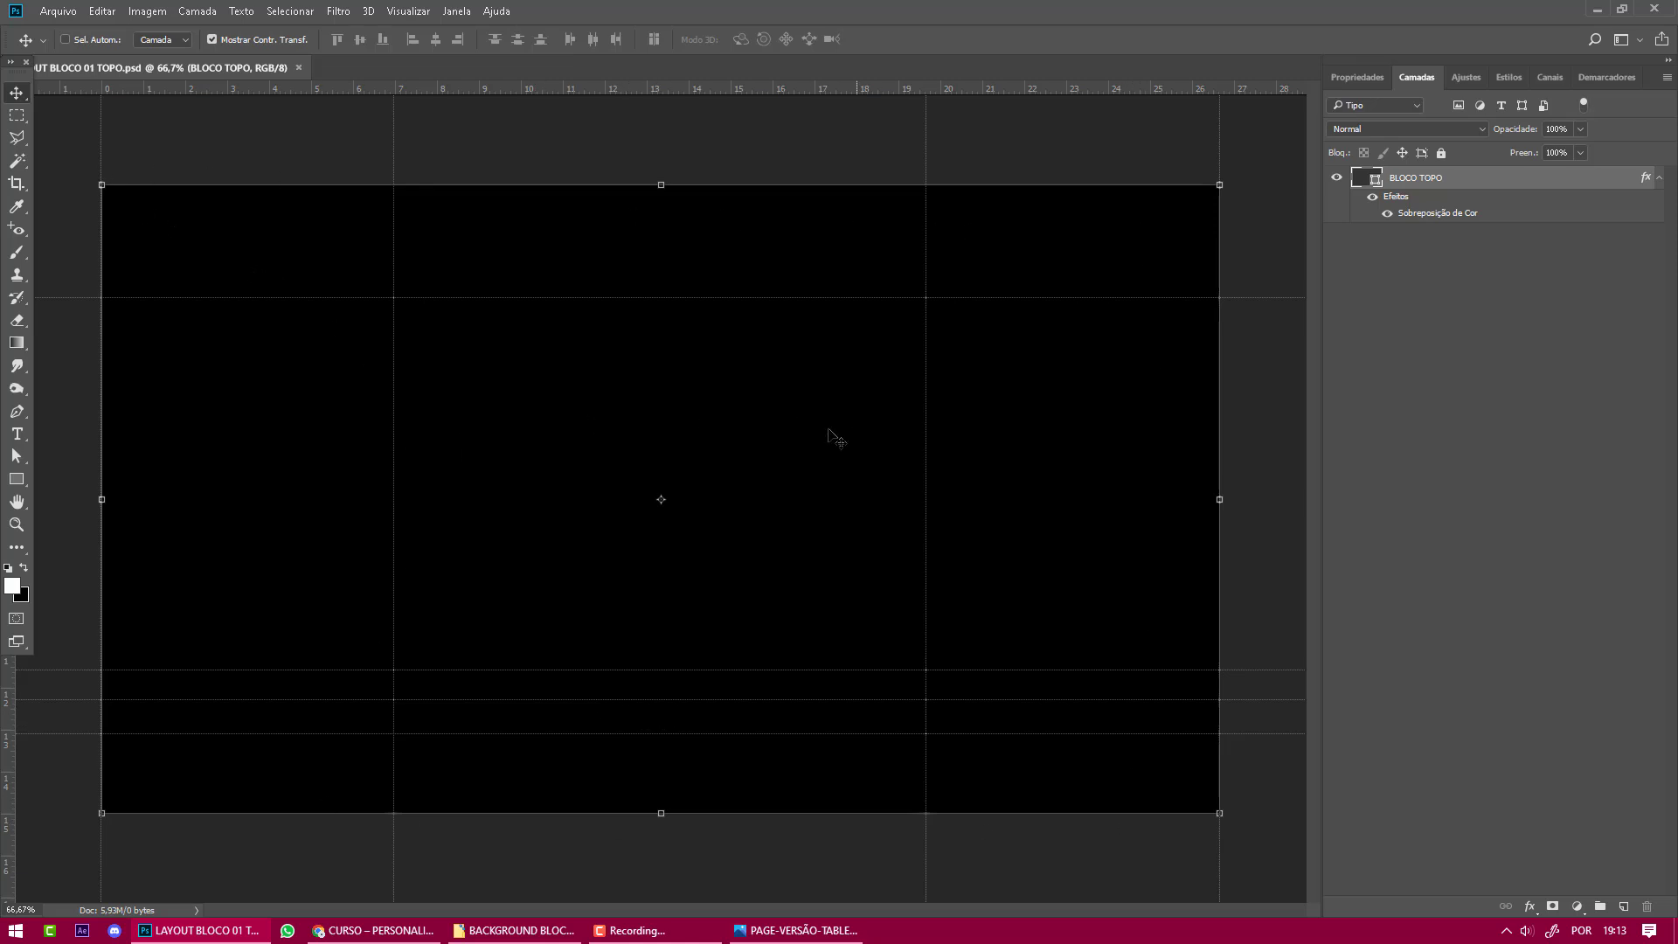
Compare the layout's guides and empty black block in Photoshop with the top block of the sales page preview in Chrome.
click(432, 934)
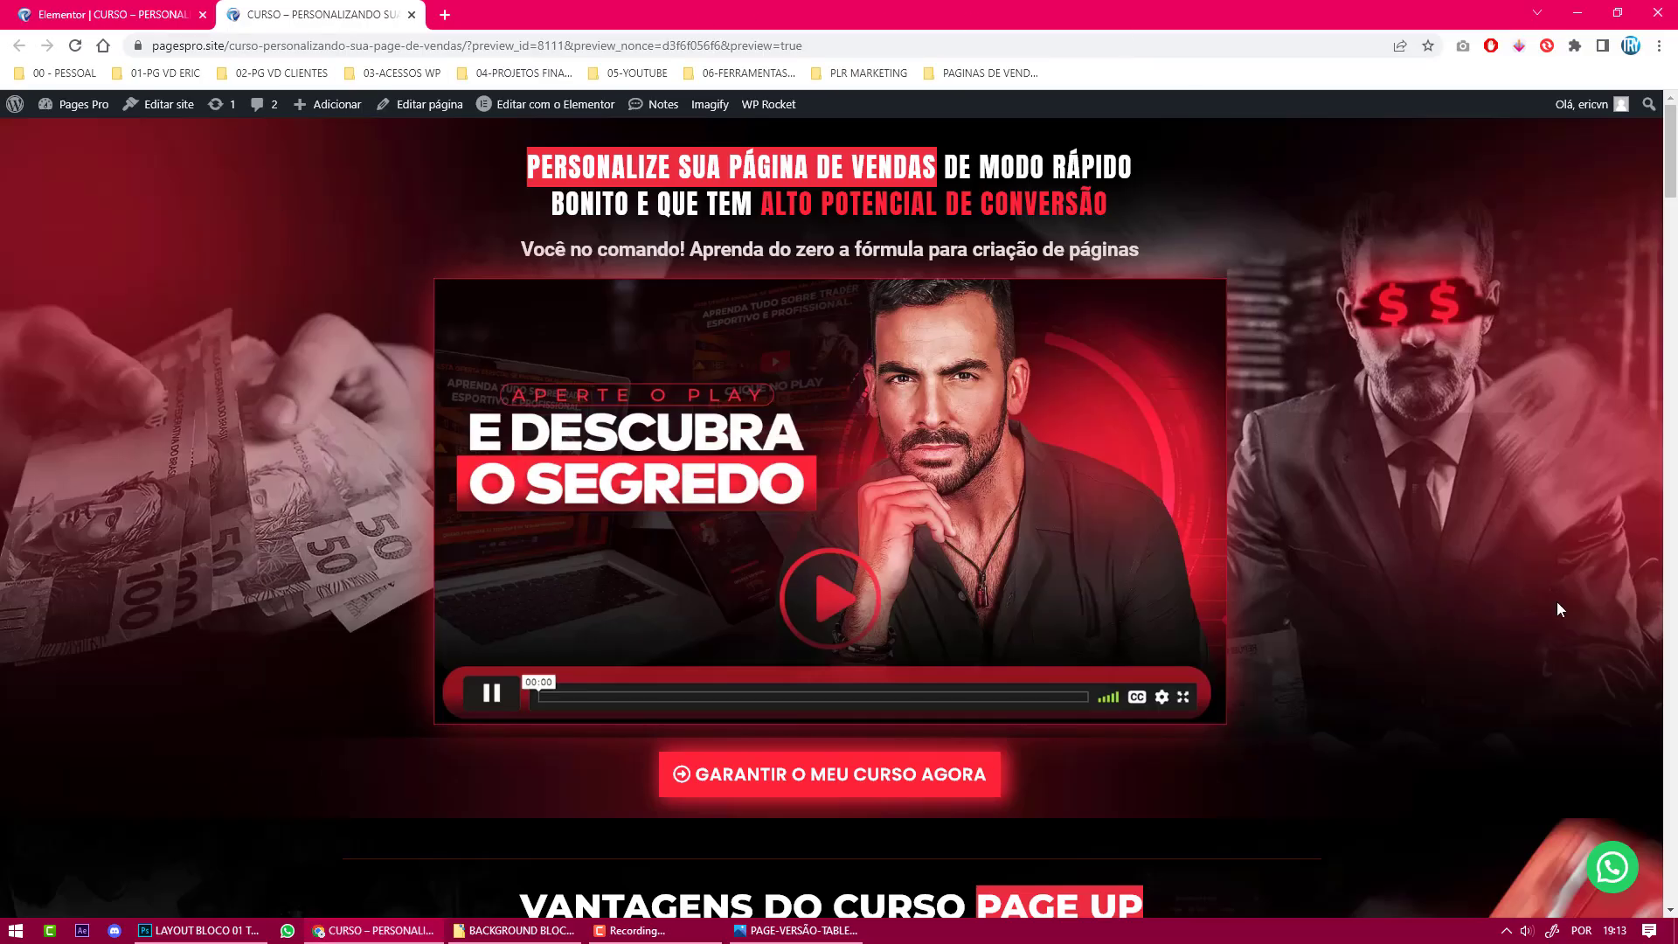
key(alt+Tab)
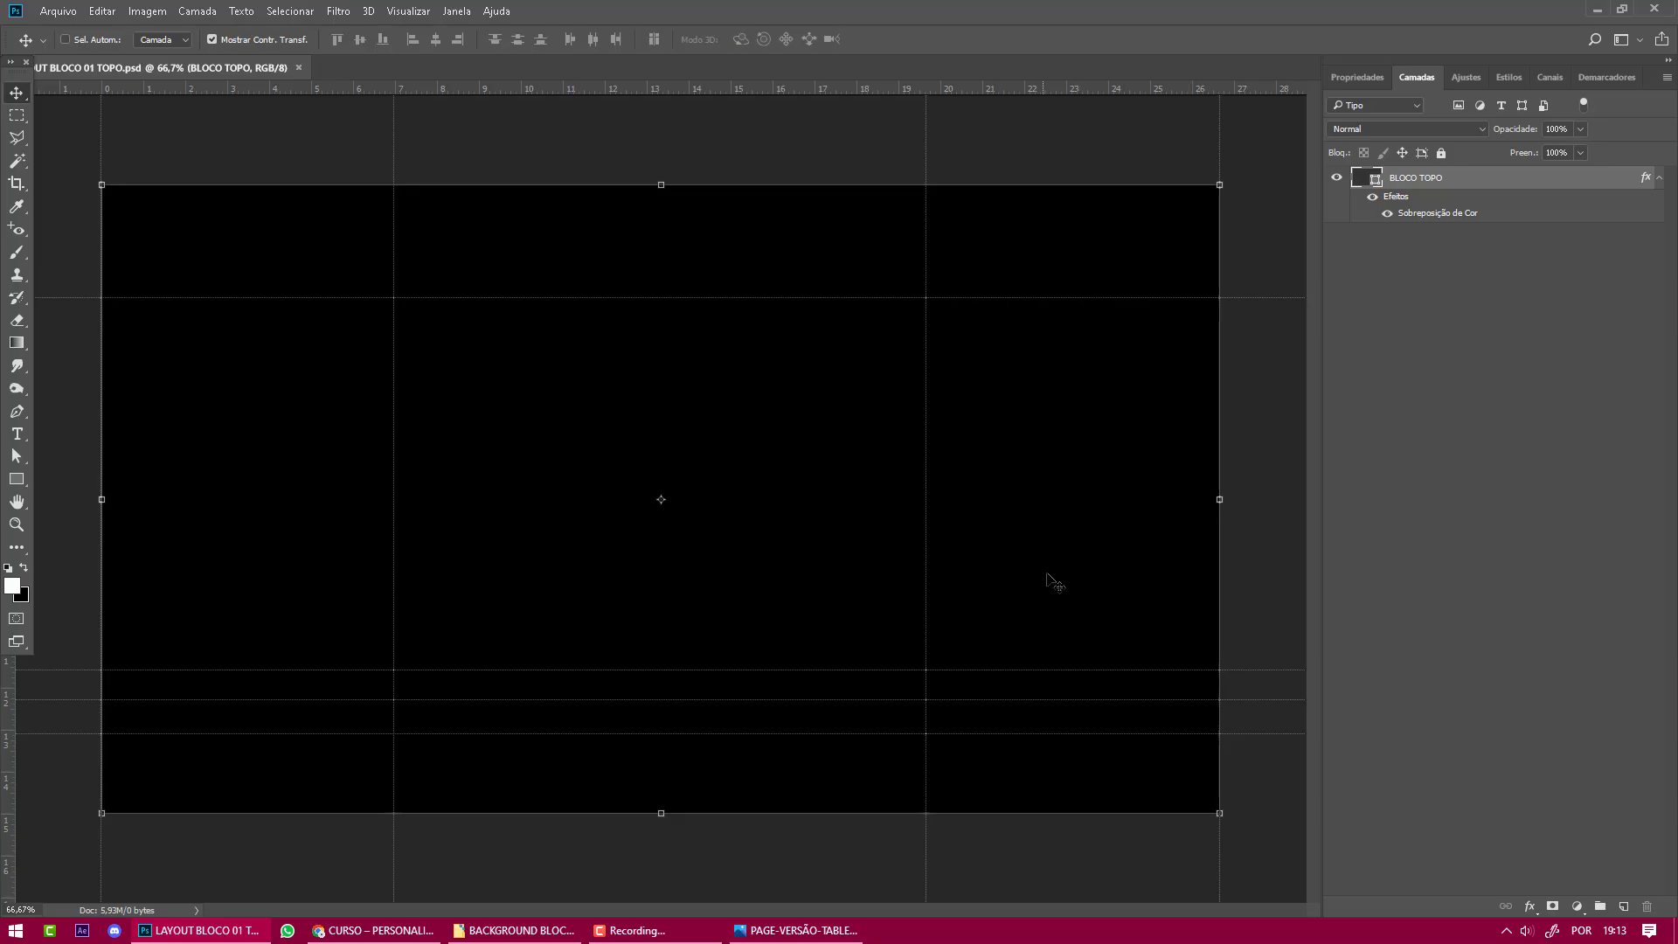
key(alt+Tab)
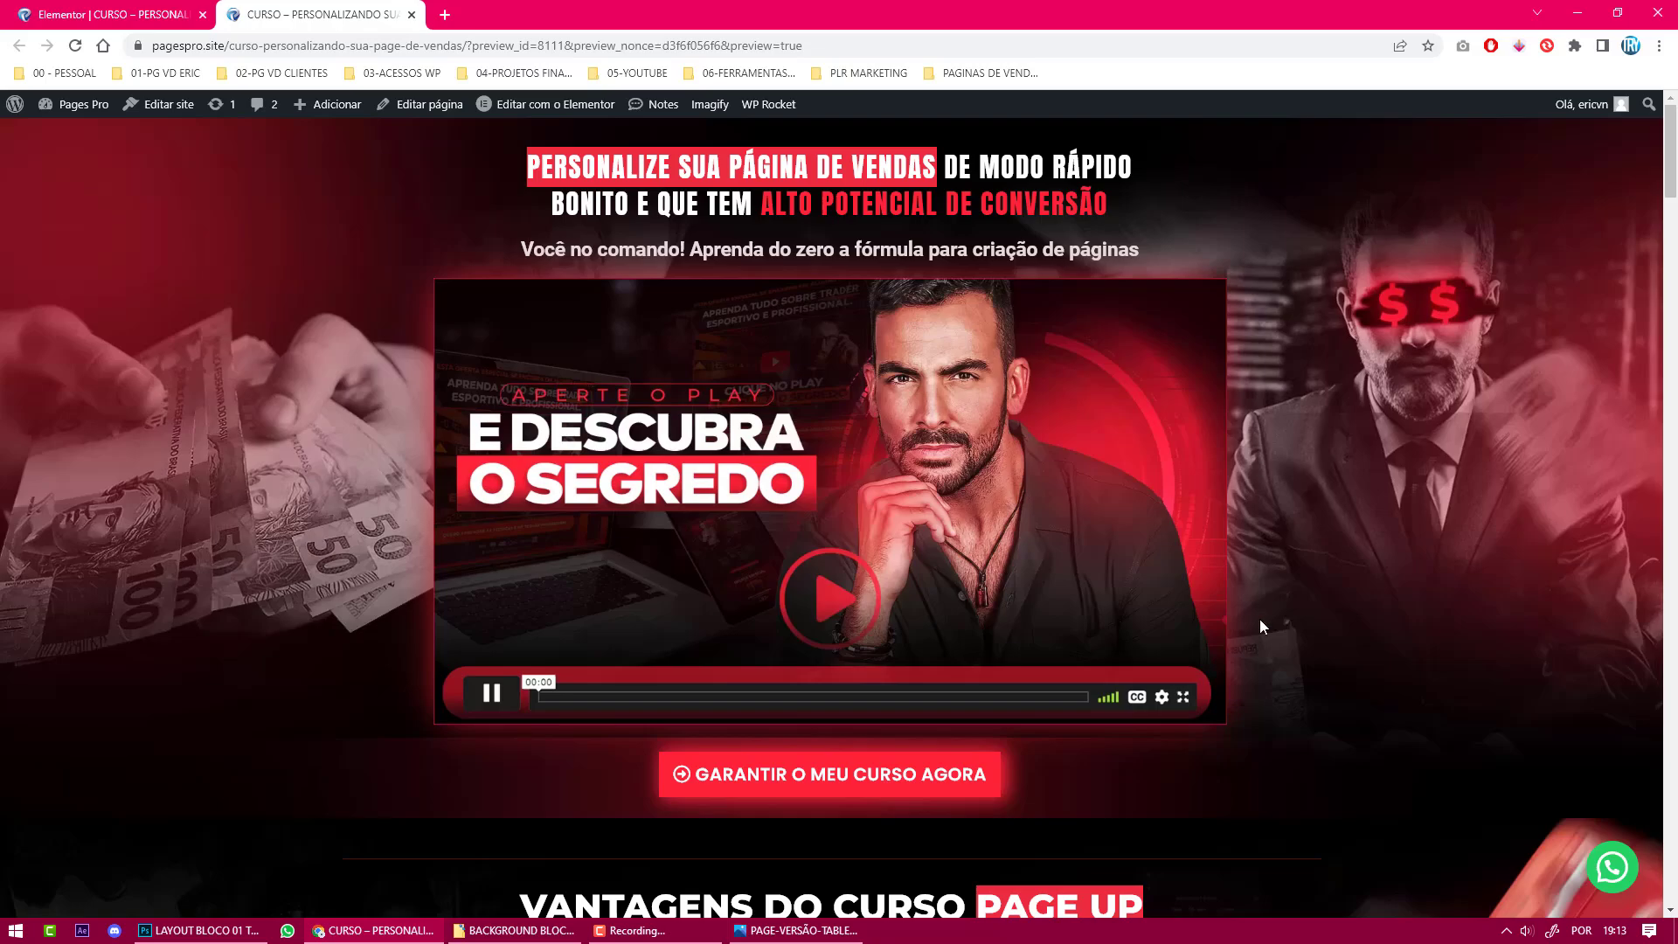
key(alt+Tab)
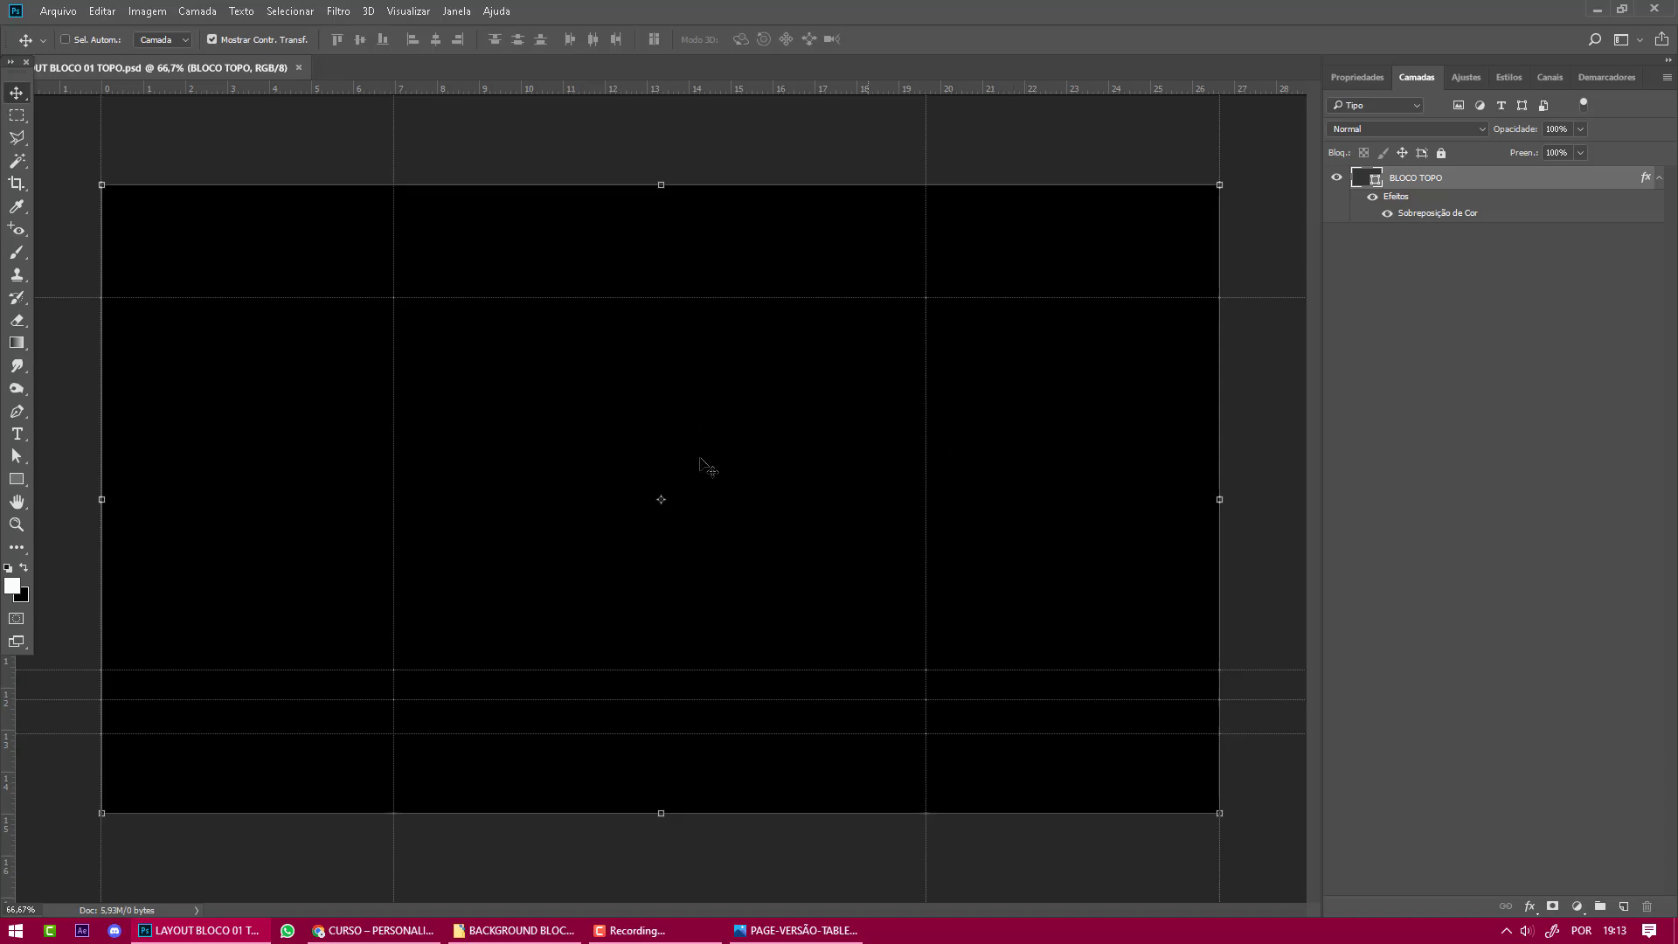
key(alt+Tab)
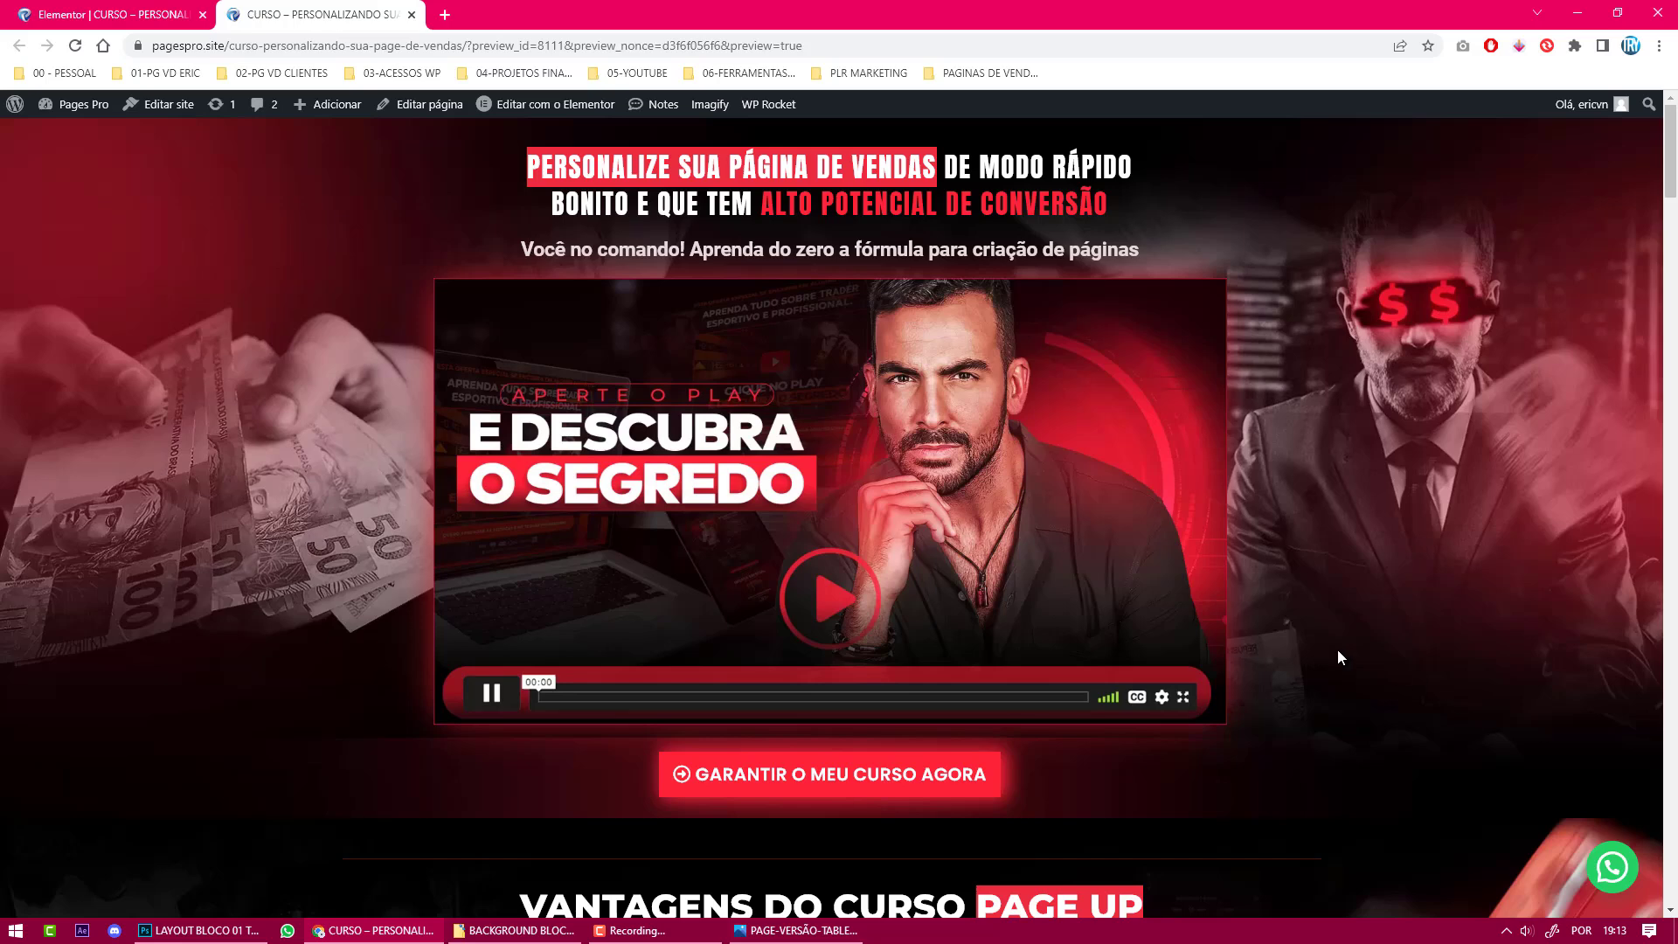
key(alt+Tab)
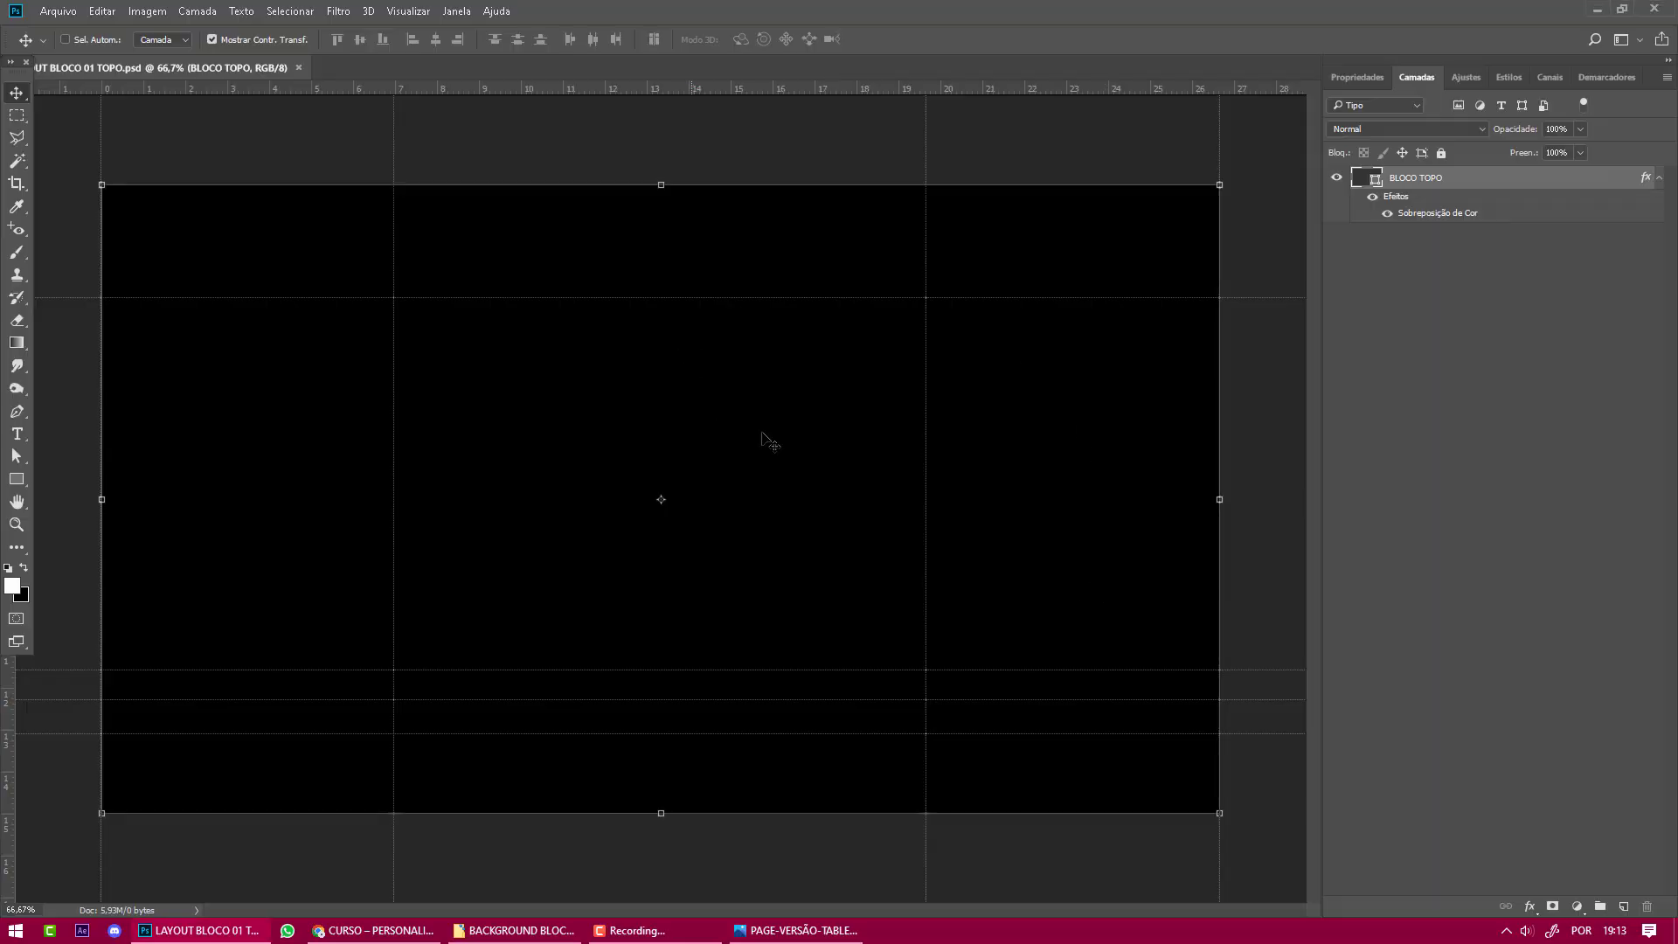
key(alt+Tab)
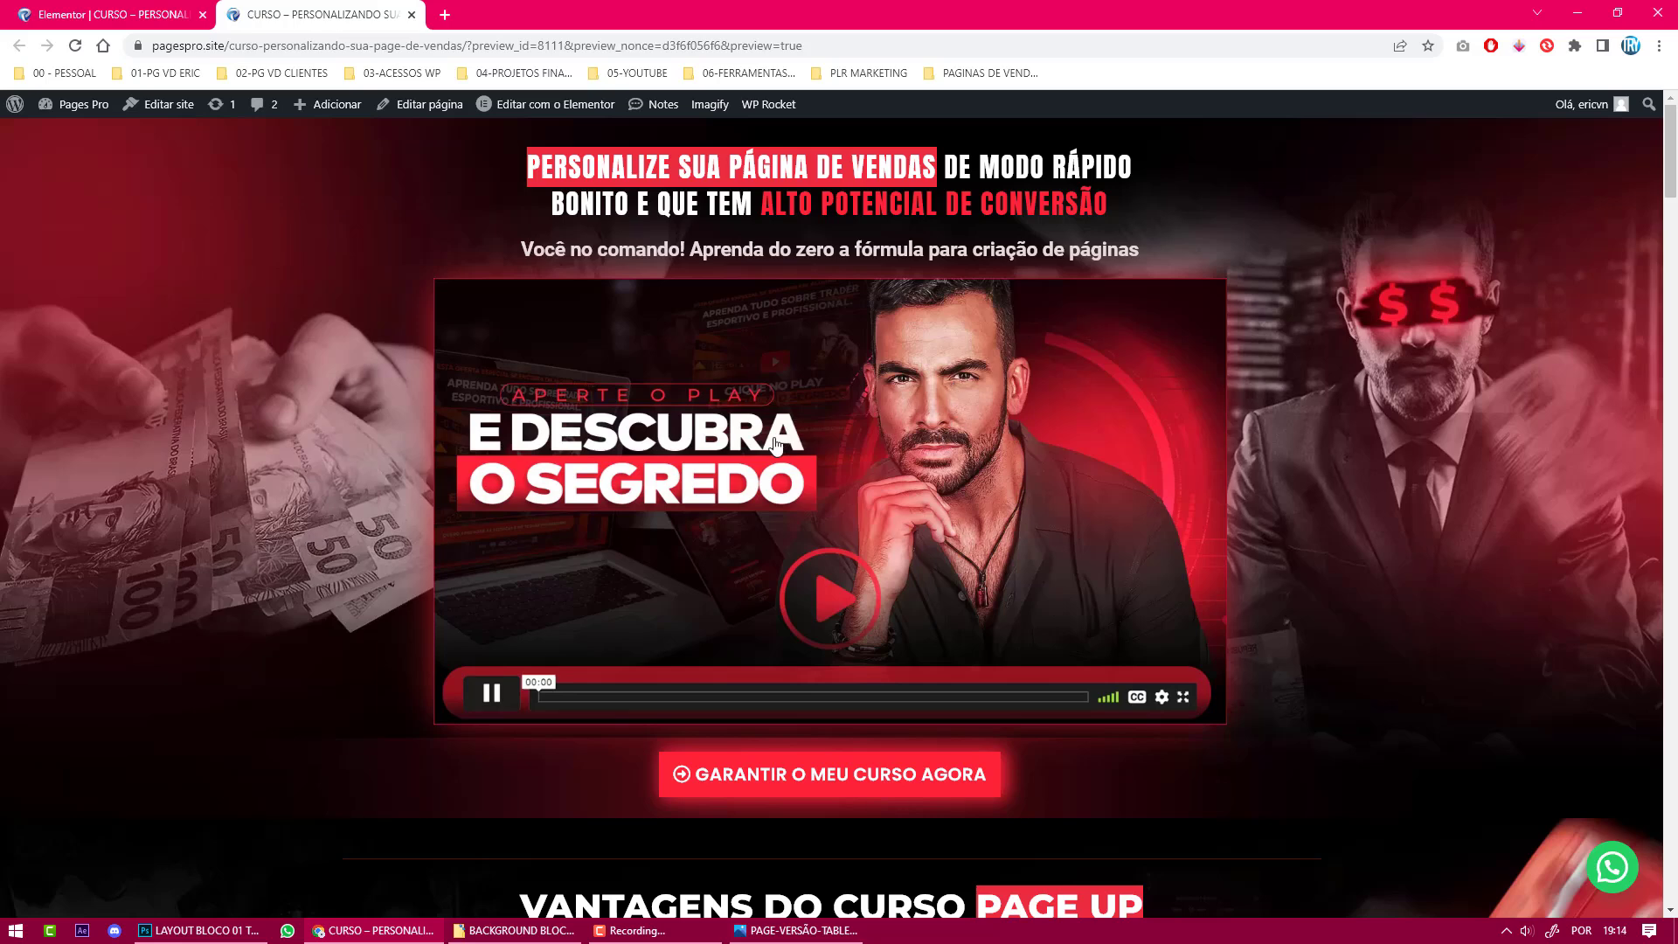
key(alt+Tab)
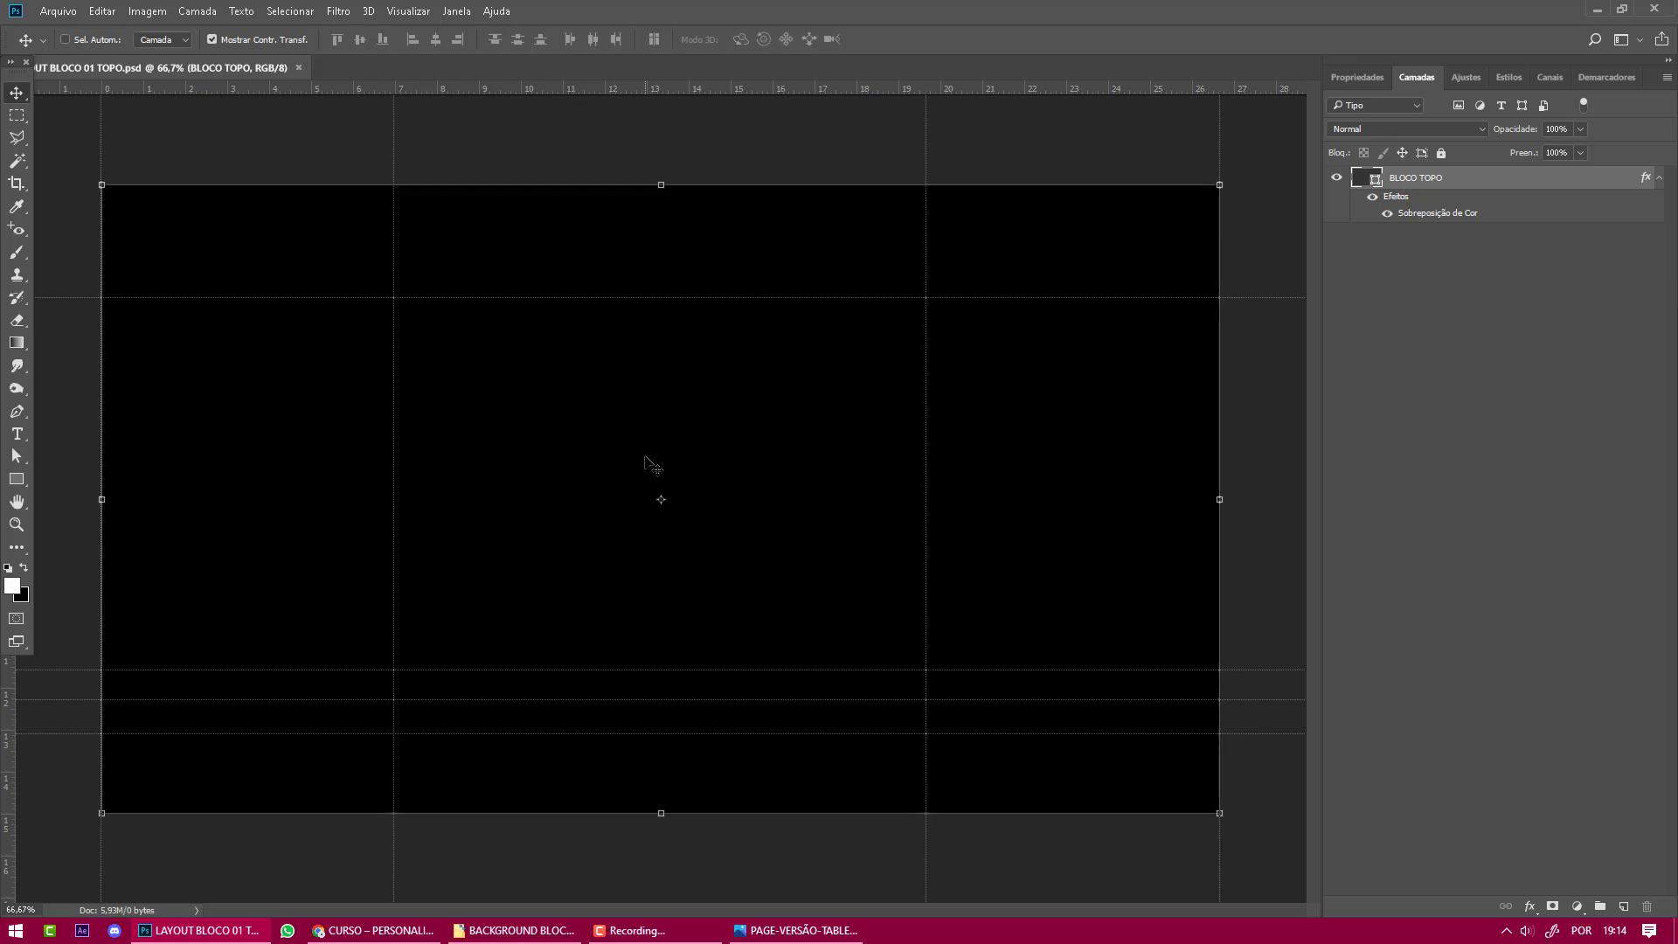
key(alt+Tab)
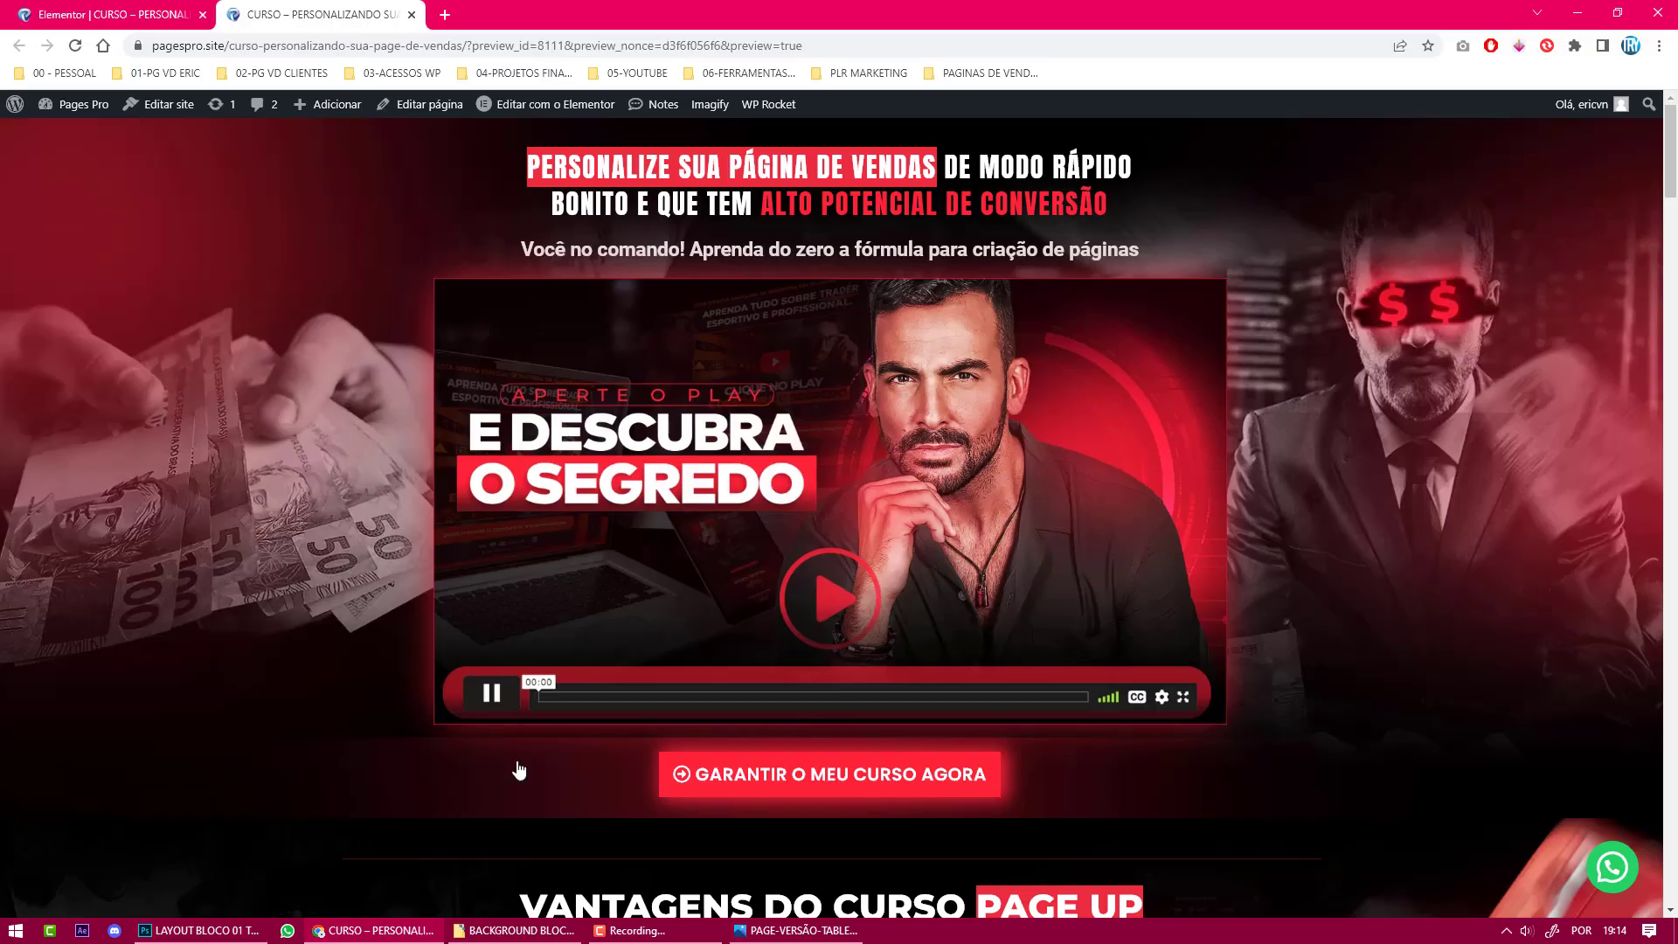
Place ITENS BLOCO 01 (2).jpg from the File Explorer folder into the Photoshop layout as a new layer above BLOCO TOPO.
key(alt+Tab)
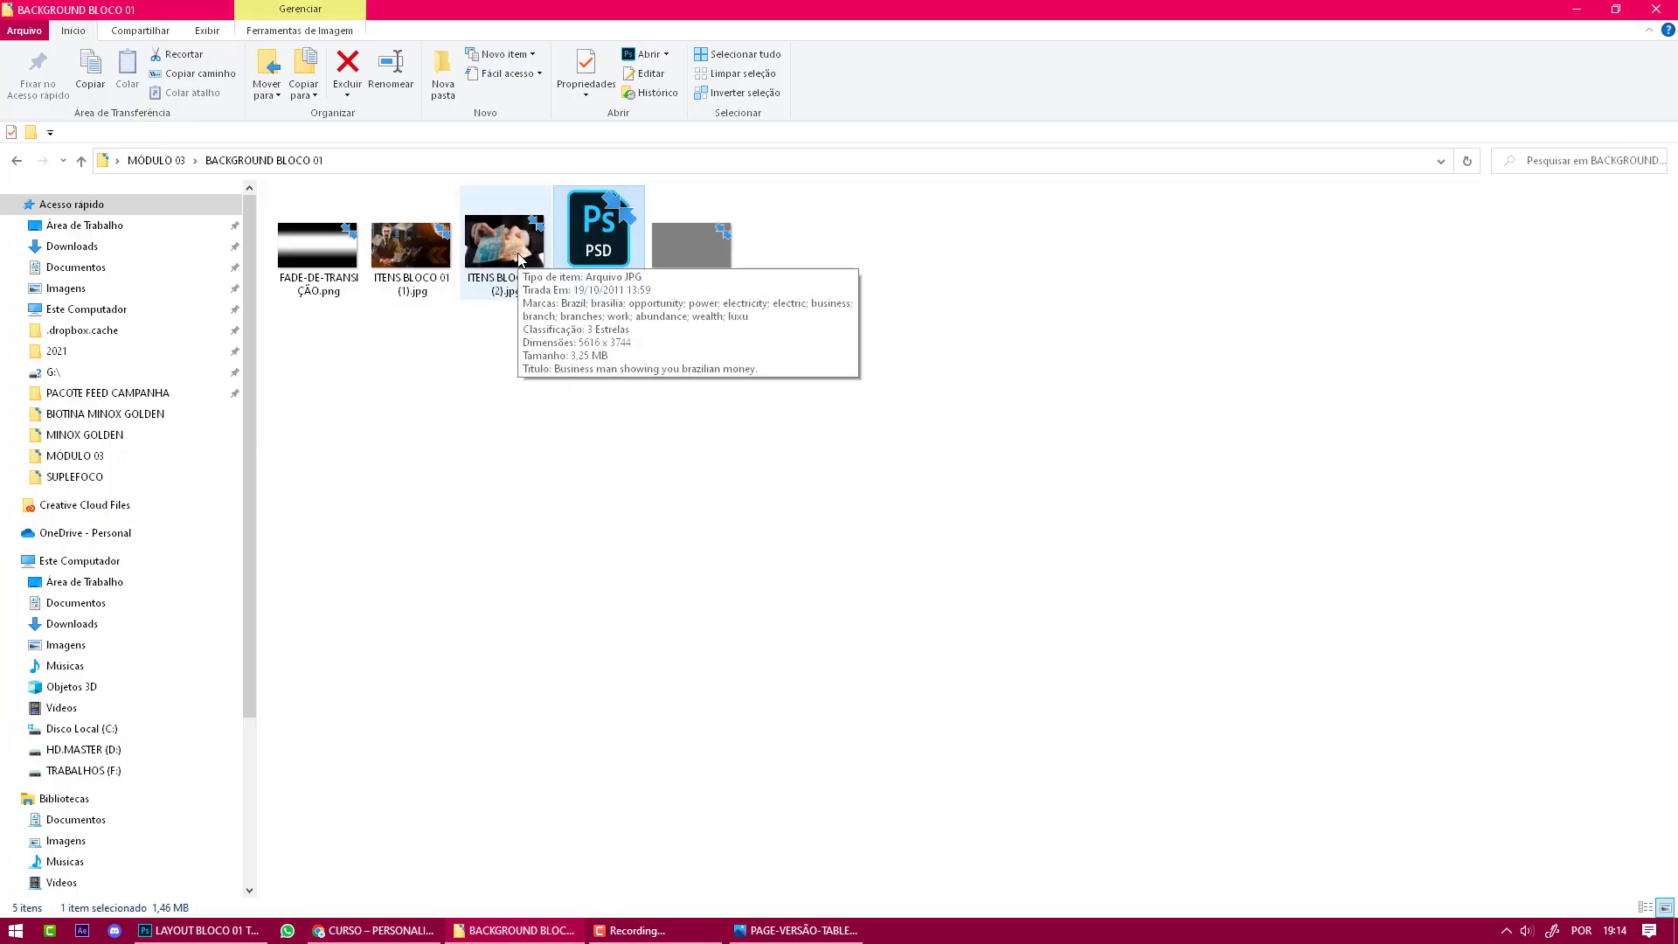
drag(519, 260, 230, 937)
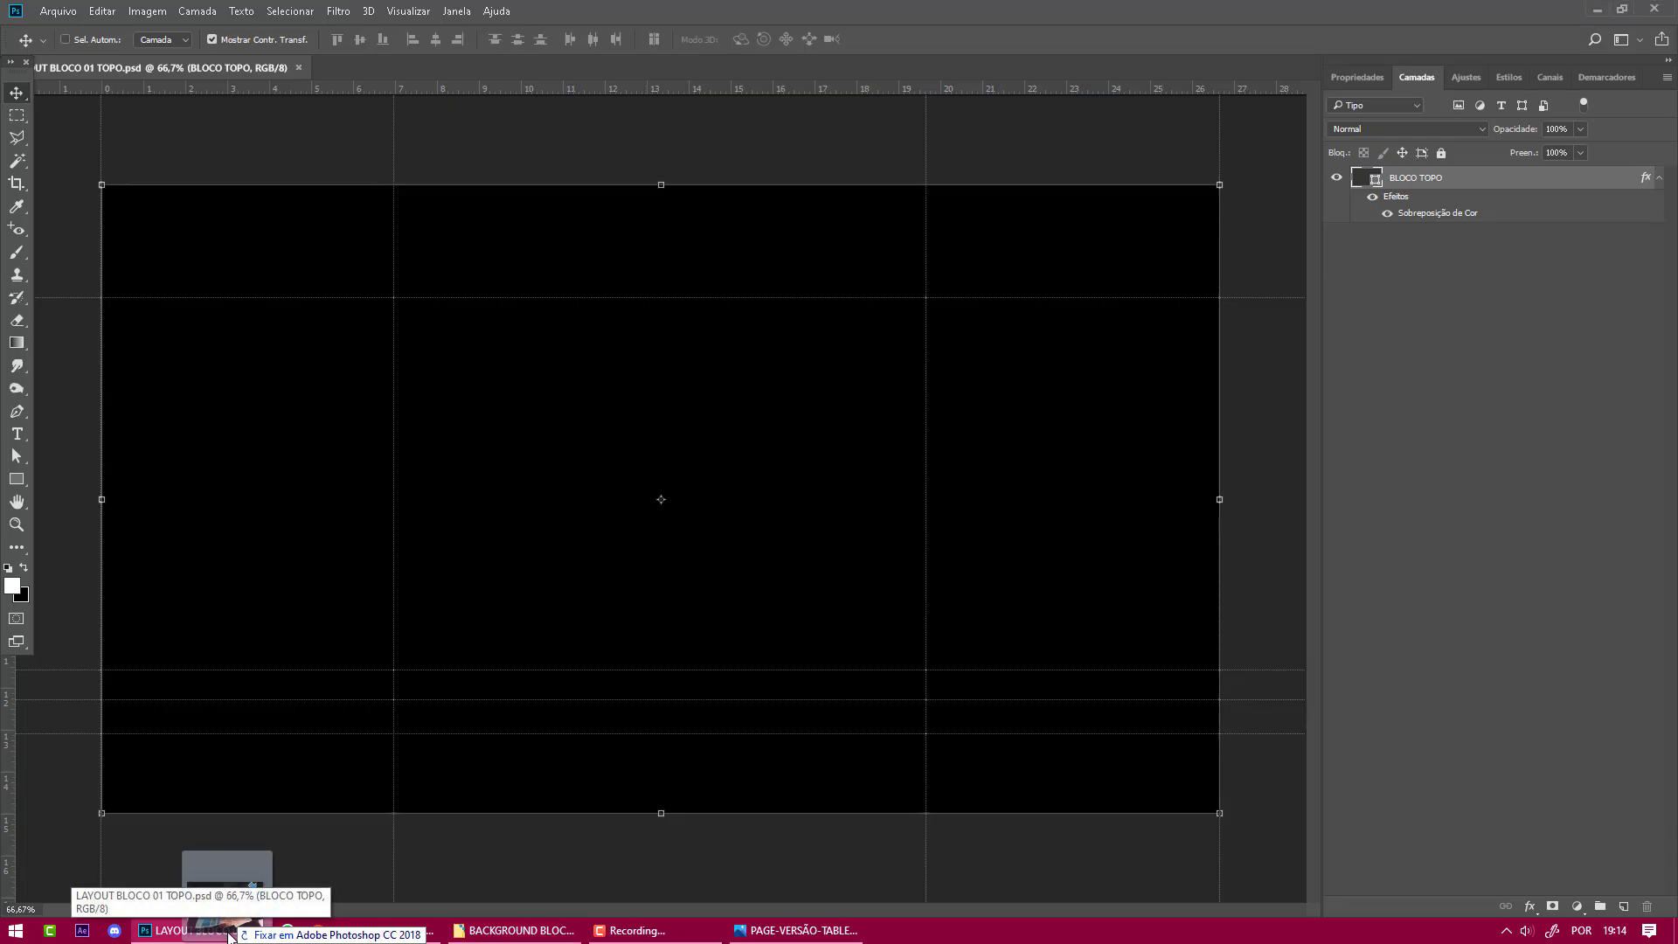
drag(230, 937, 333, 726)
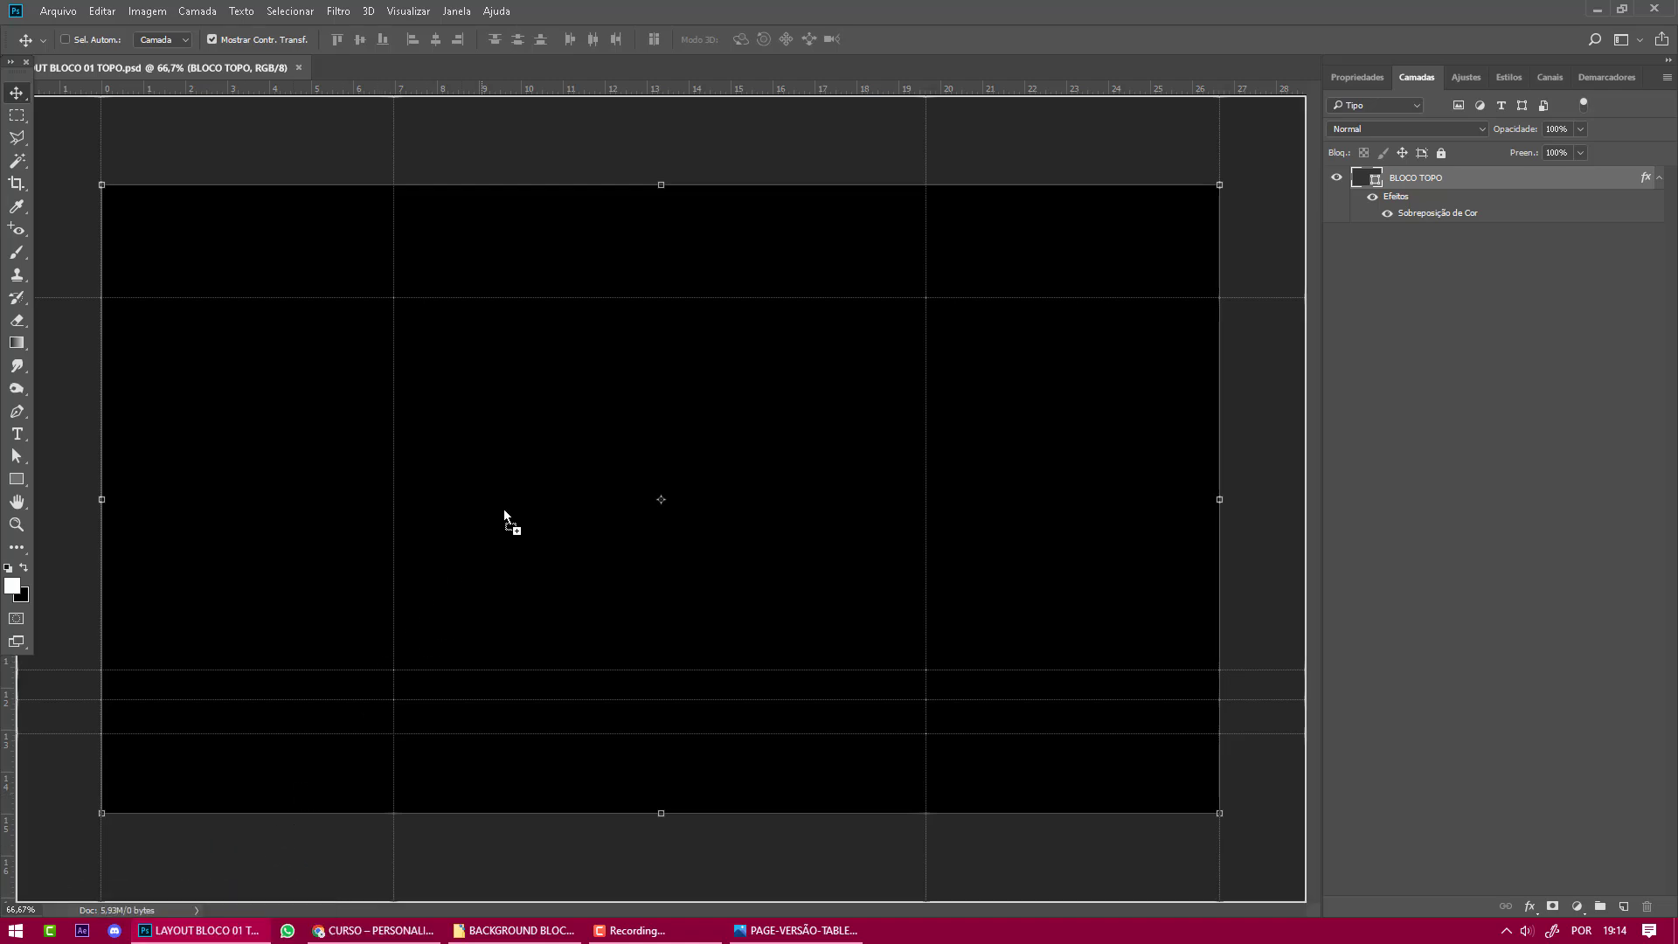
drag(540, 459, 540, 459)
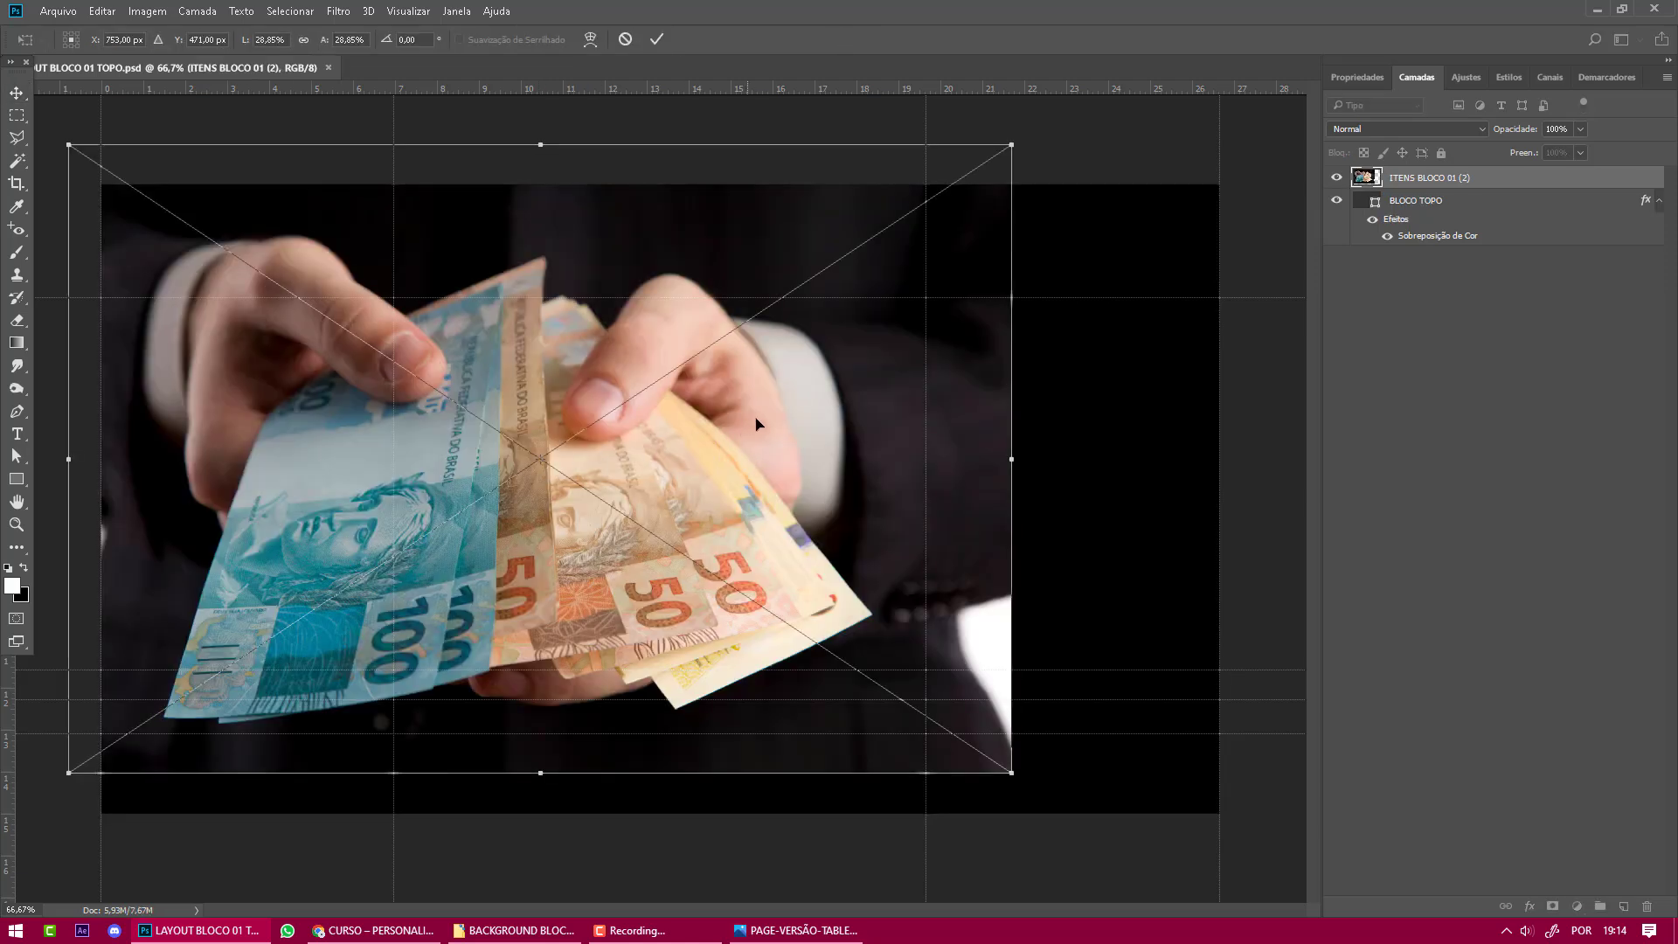
key(Return)
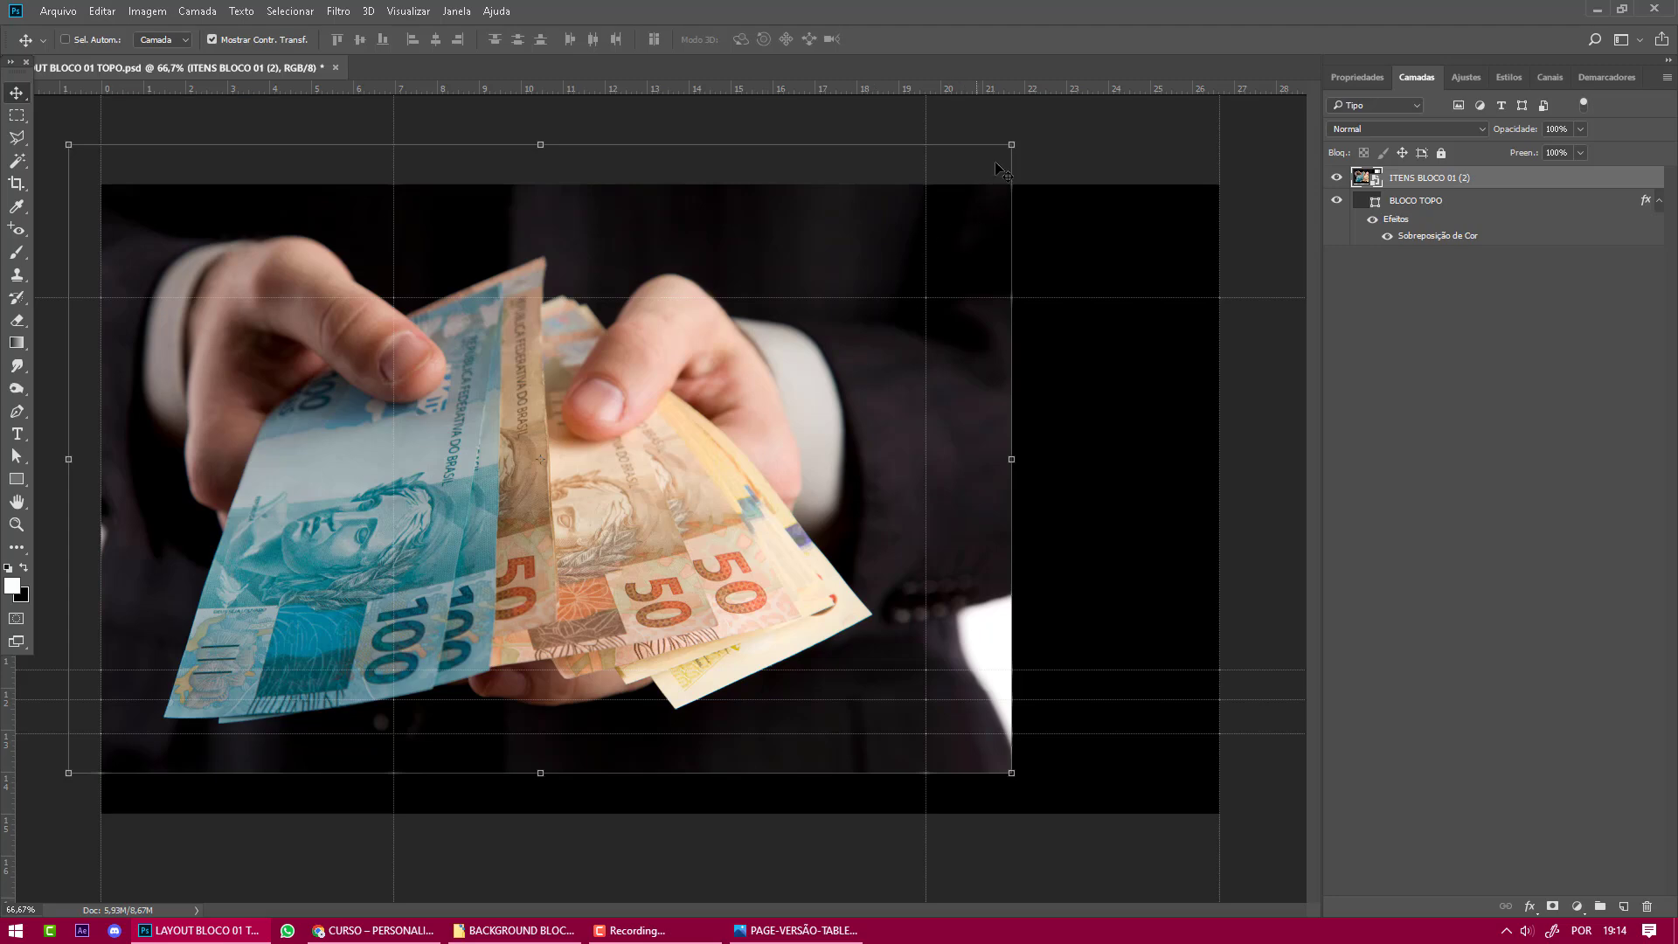
Try to shrink the placed money photo from its upper corner, discard the change and dismiss the Adobe Dimension tip.
drag(1010, 147, 1162, 300)
drag(720, 335, 916, 232)
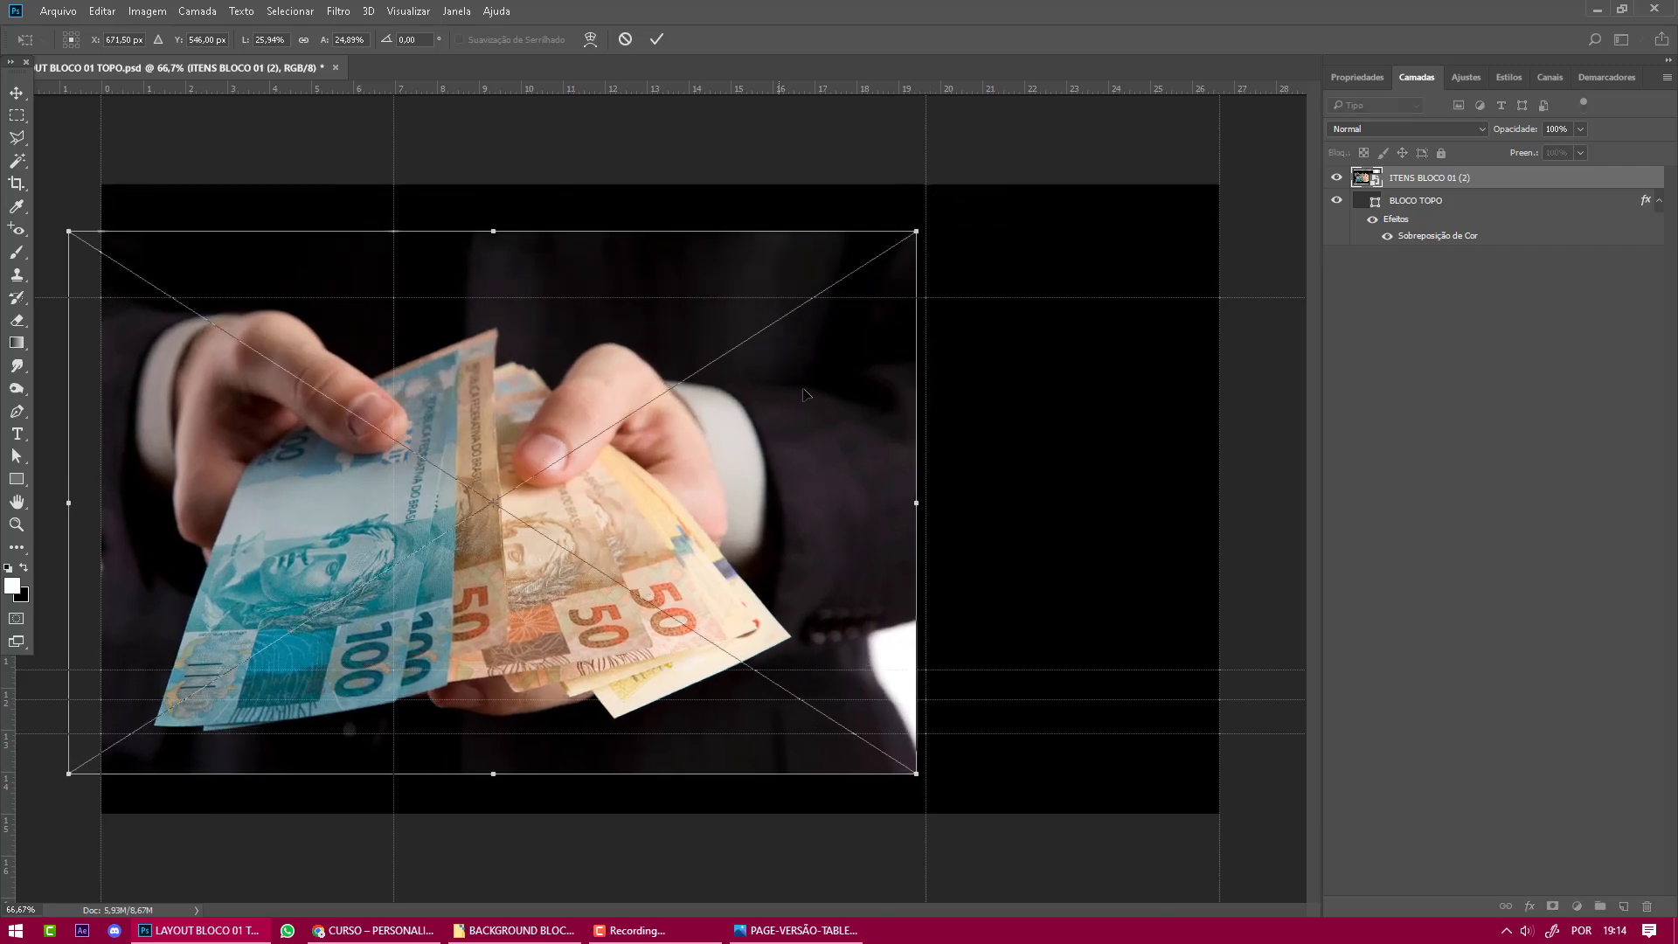
key(Return)
key(ctrl+z)
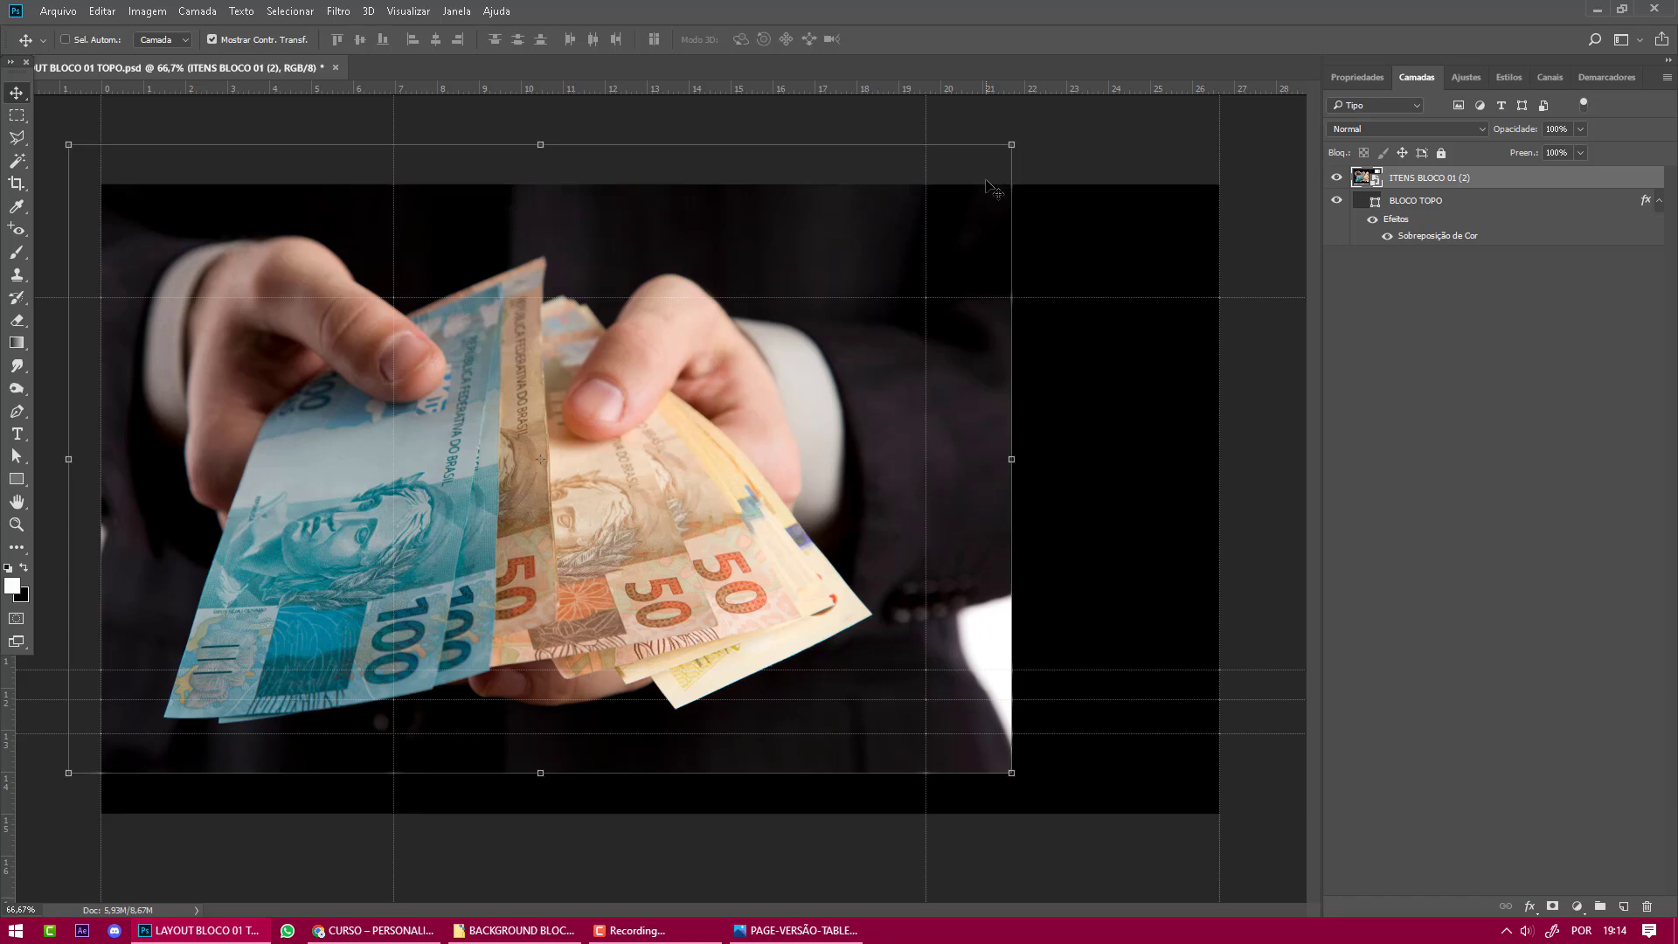
click(1012, 143)
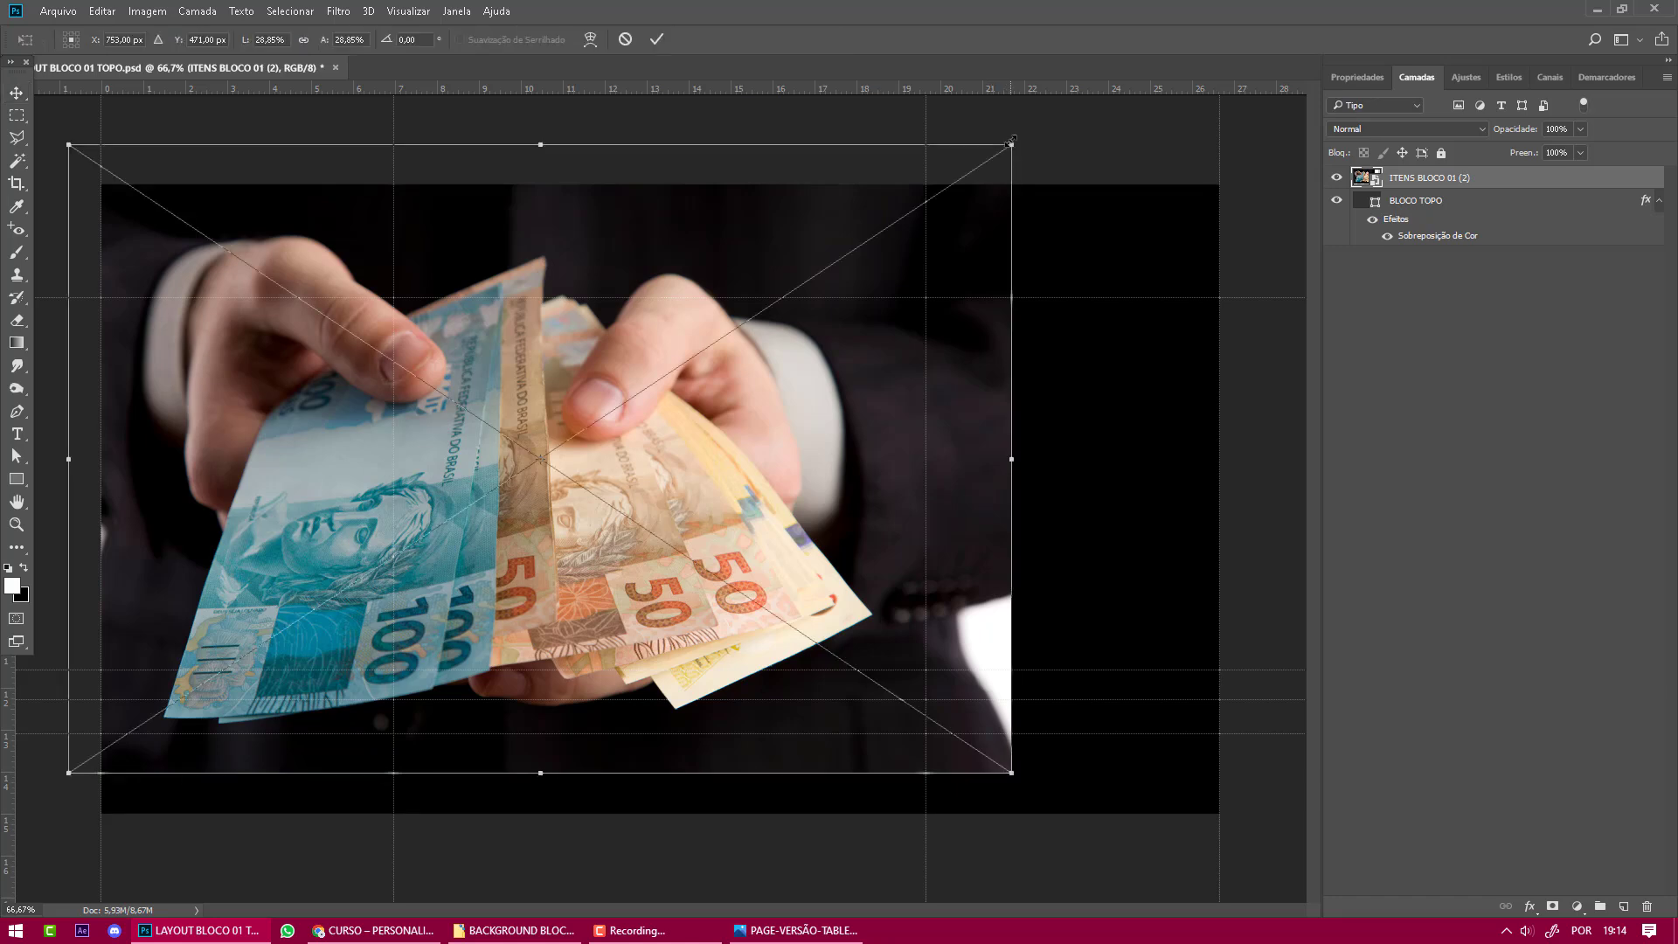
drag(1011, 143, 870, 411)
key(Escape)
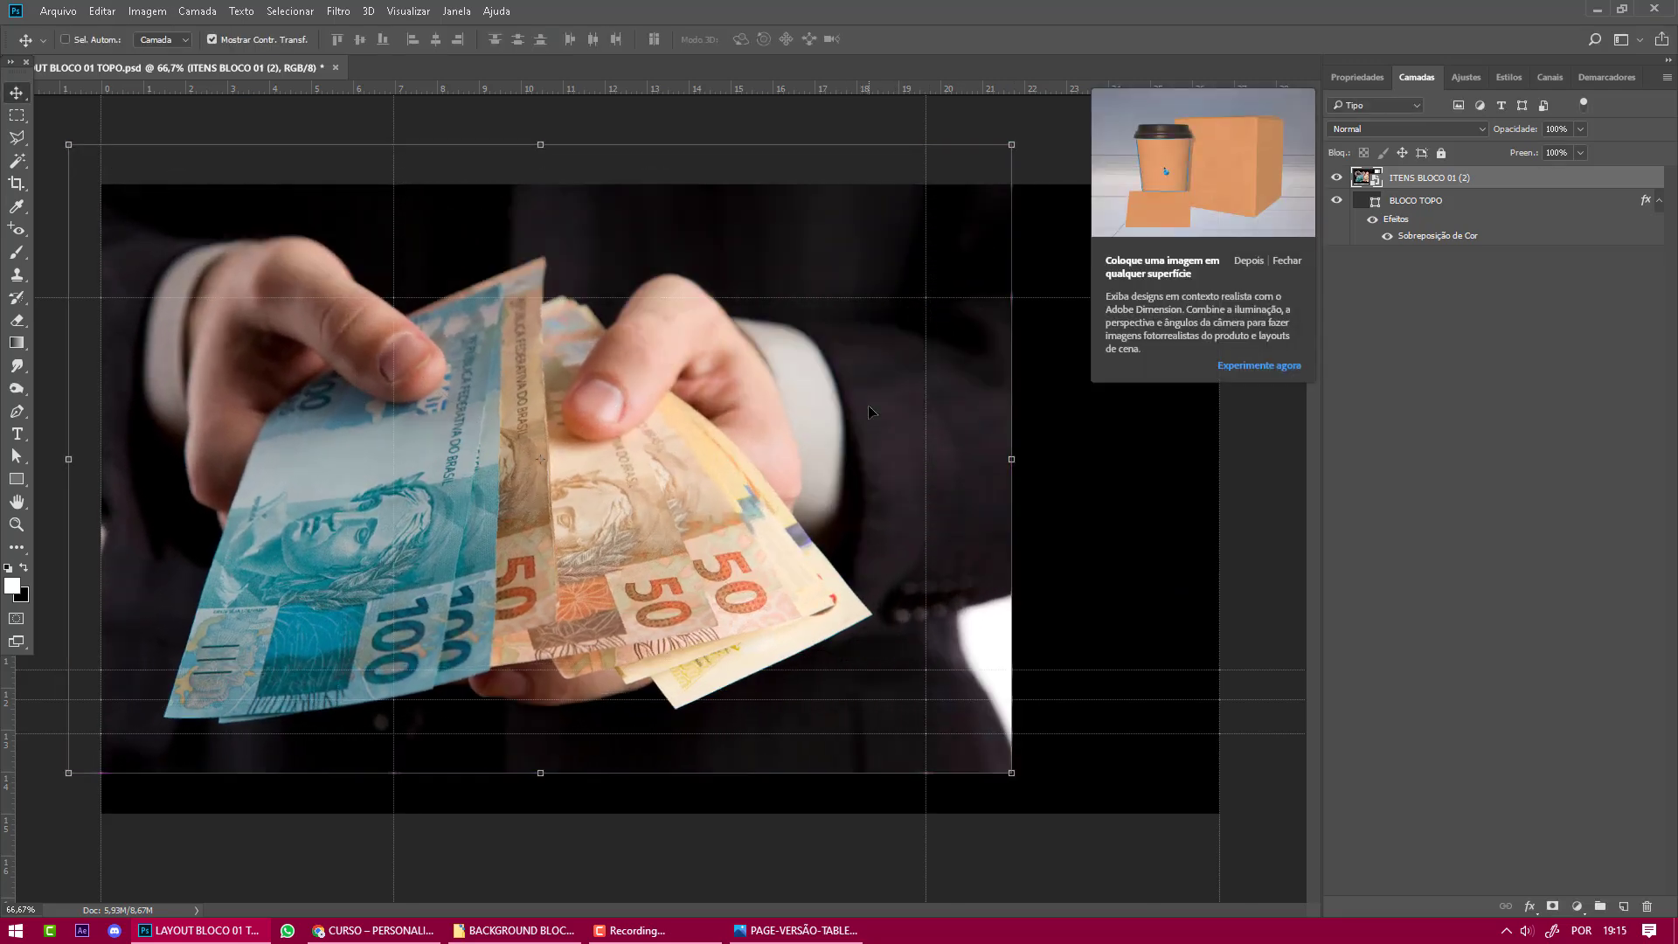
click(1287, 261)
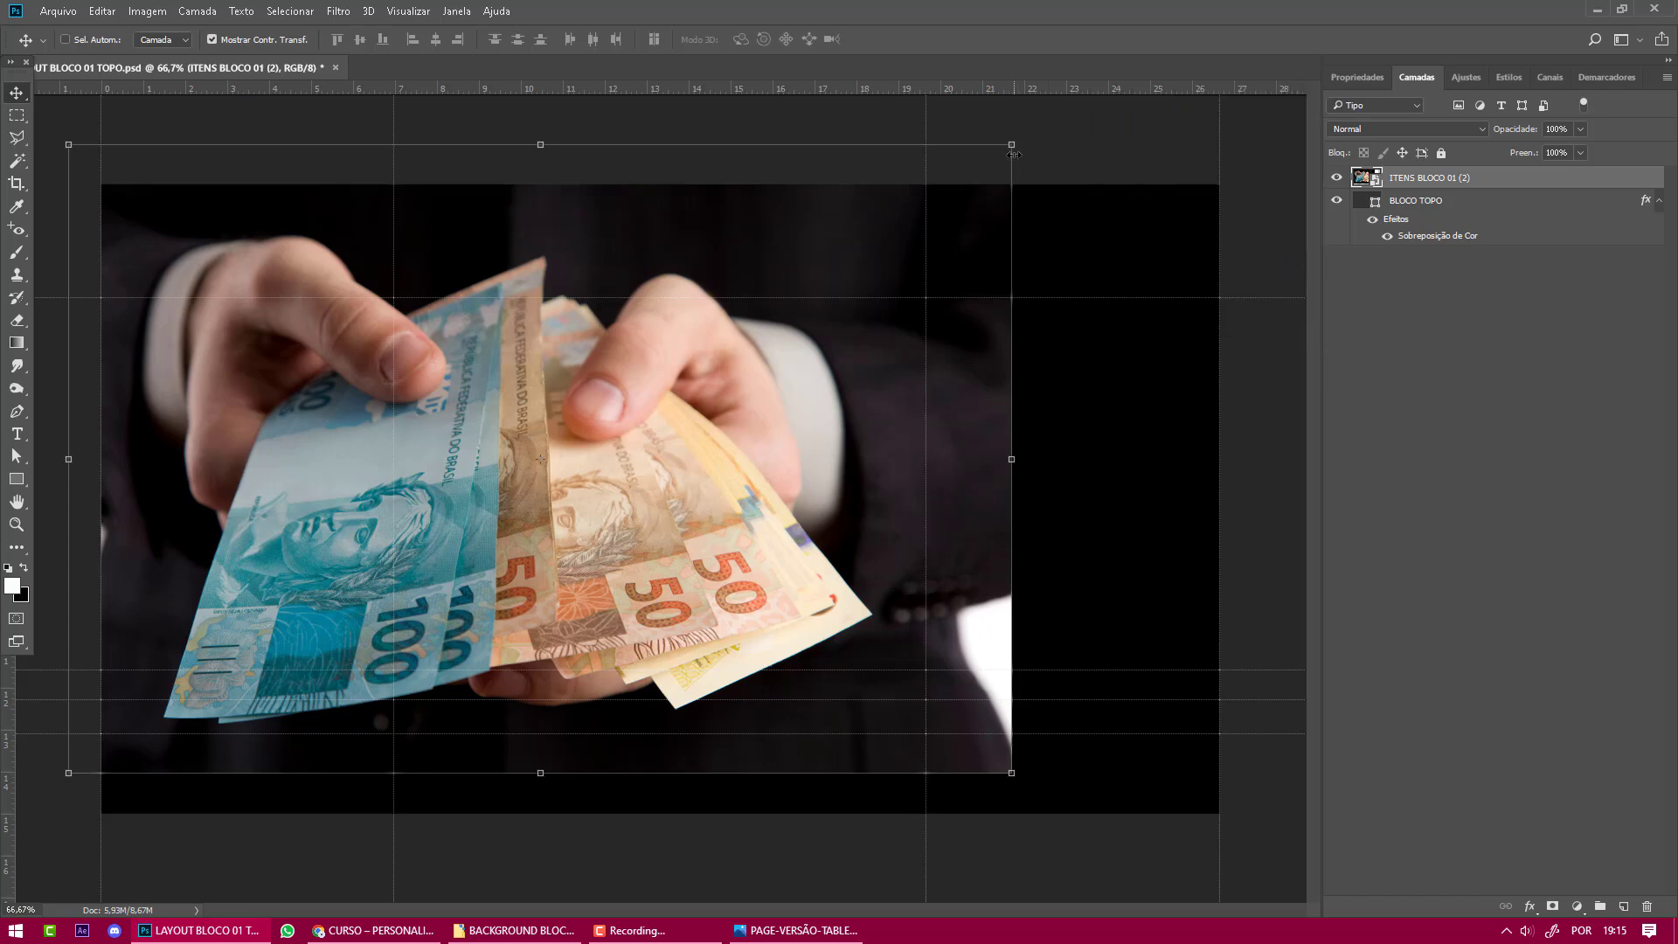
Scale the money photo down proportionally and position it over the canvas's left edge, spanning the first and second horizontal guides.
drag(1014, 142, 674, 458)
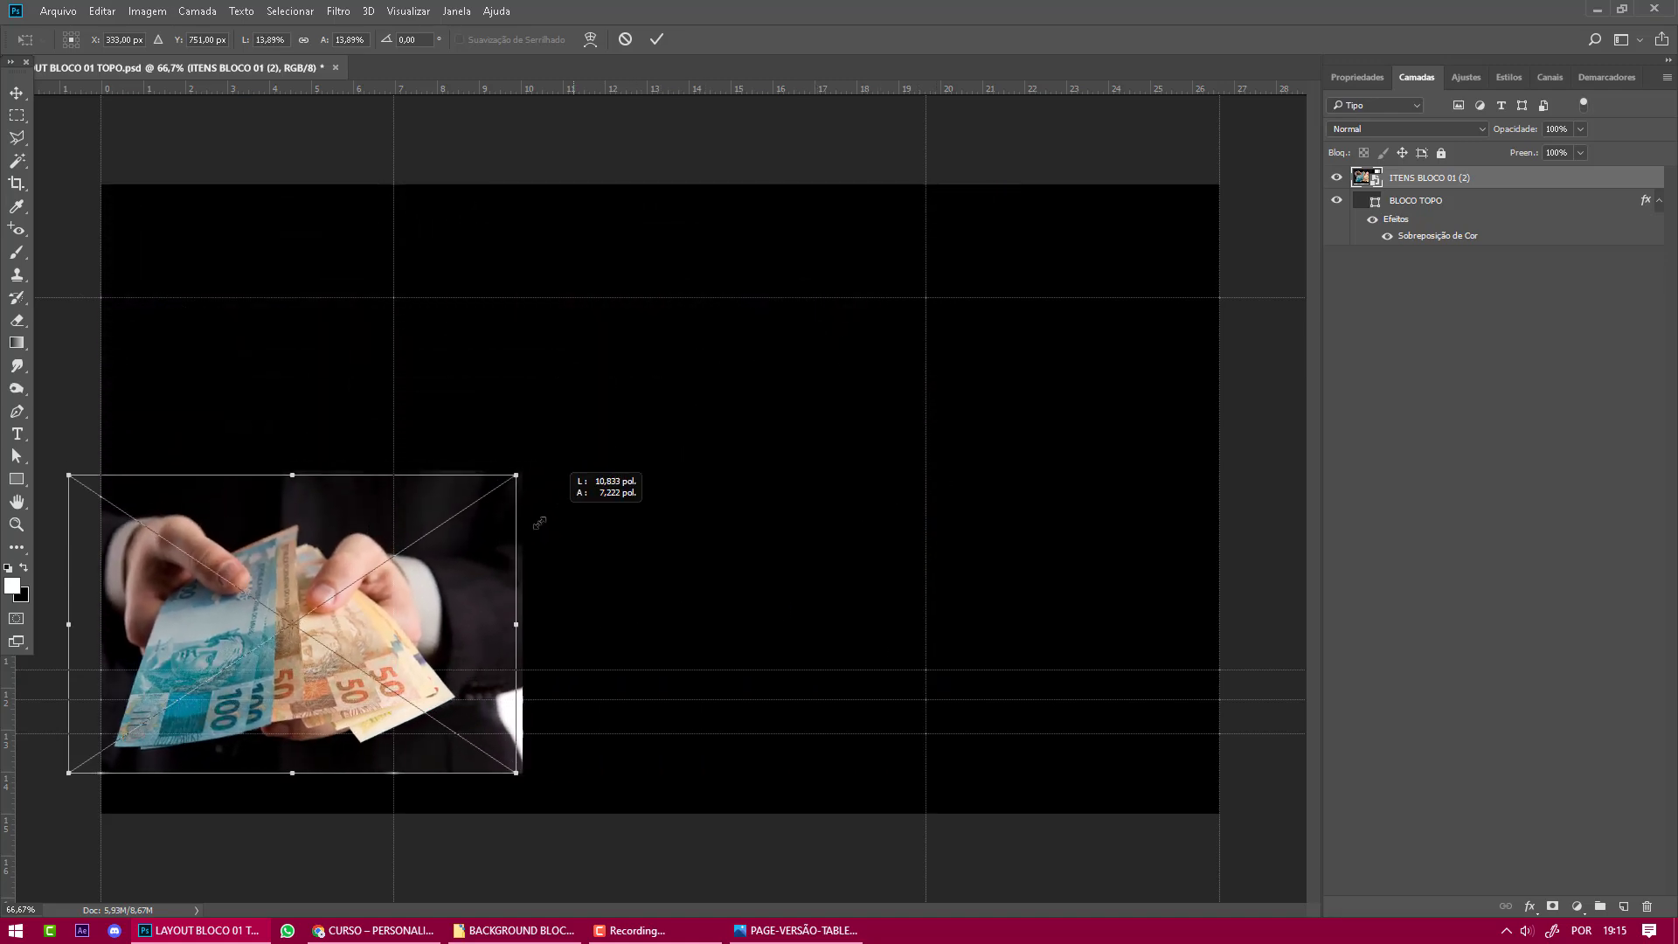
drag(726, 348, 717, 423)
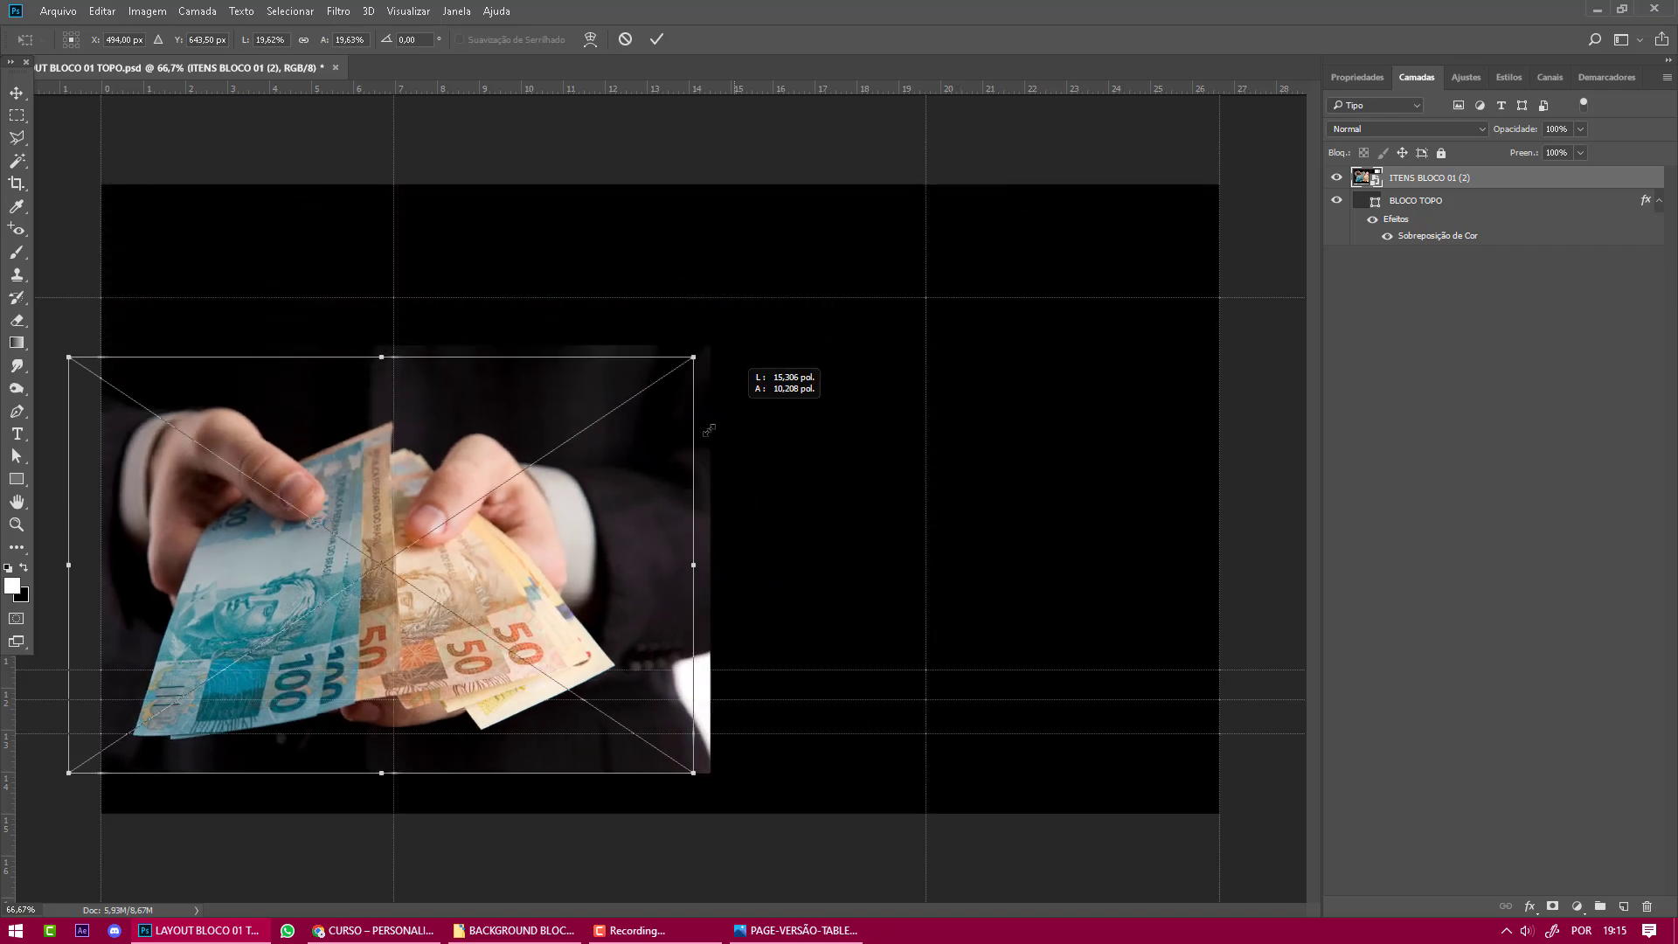
drag(887, 254, 804, 348)
drag(837, 293, 806, 370)
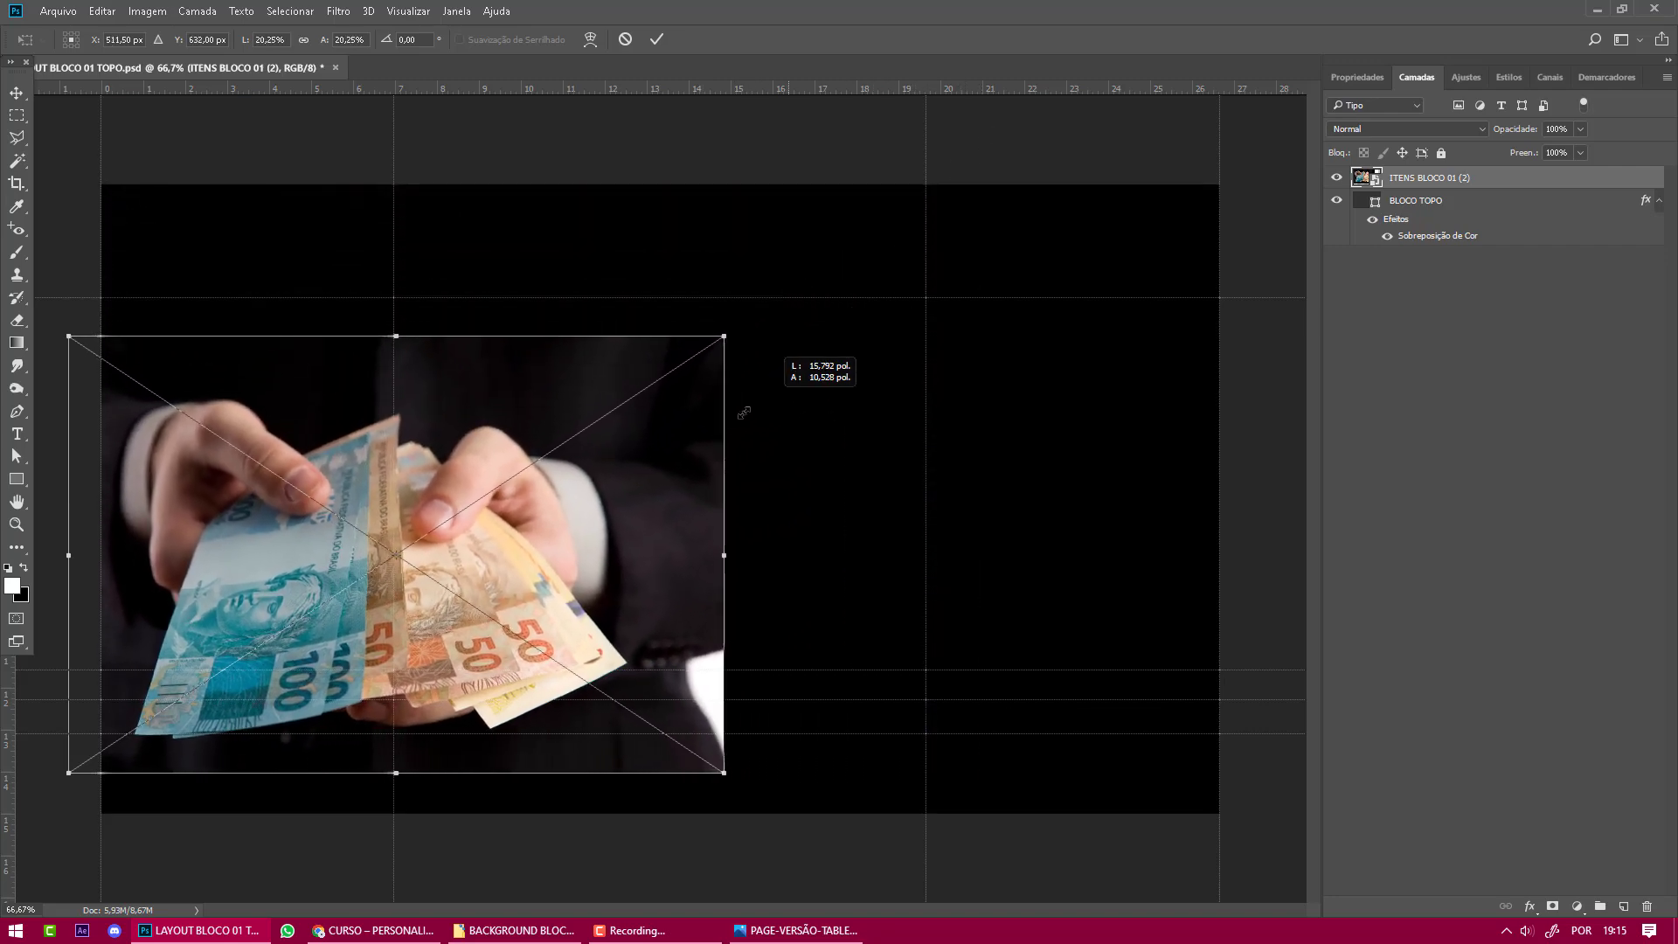
drag(710, 432, 662, 443)
drag(848, 250, 679, 423)
drag(857, 255, 483, 492)
drag(439, 599, 423, 478)
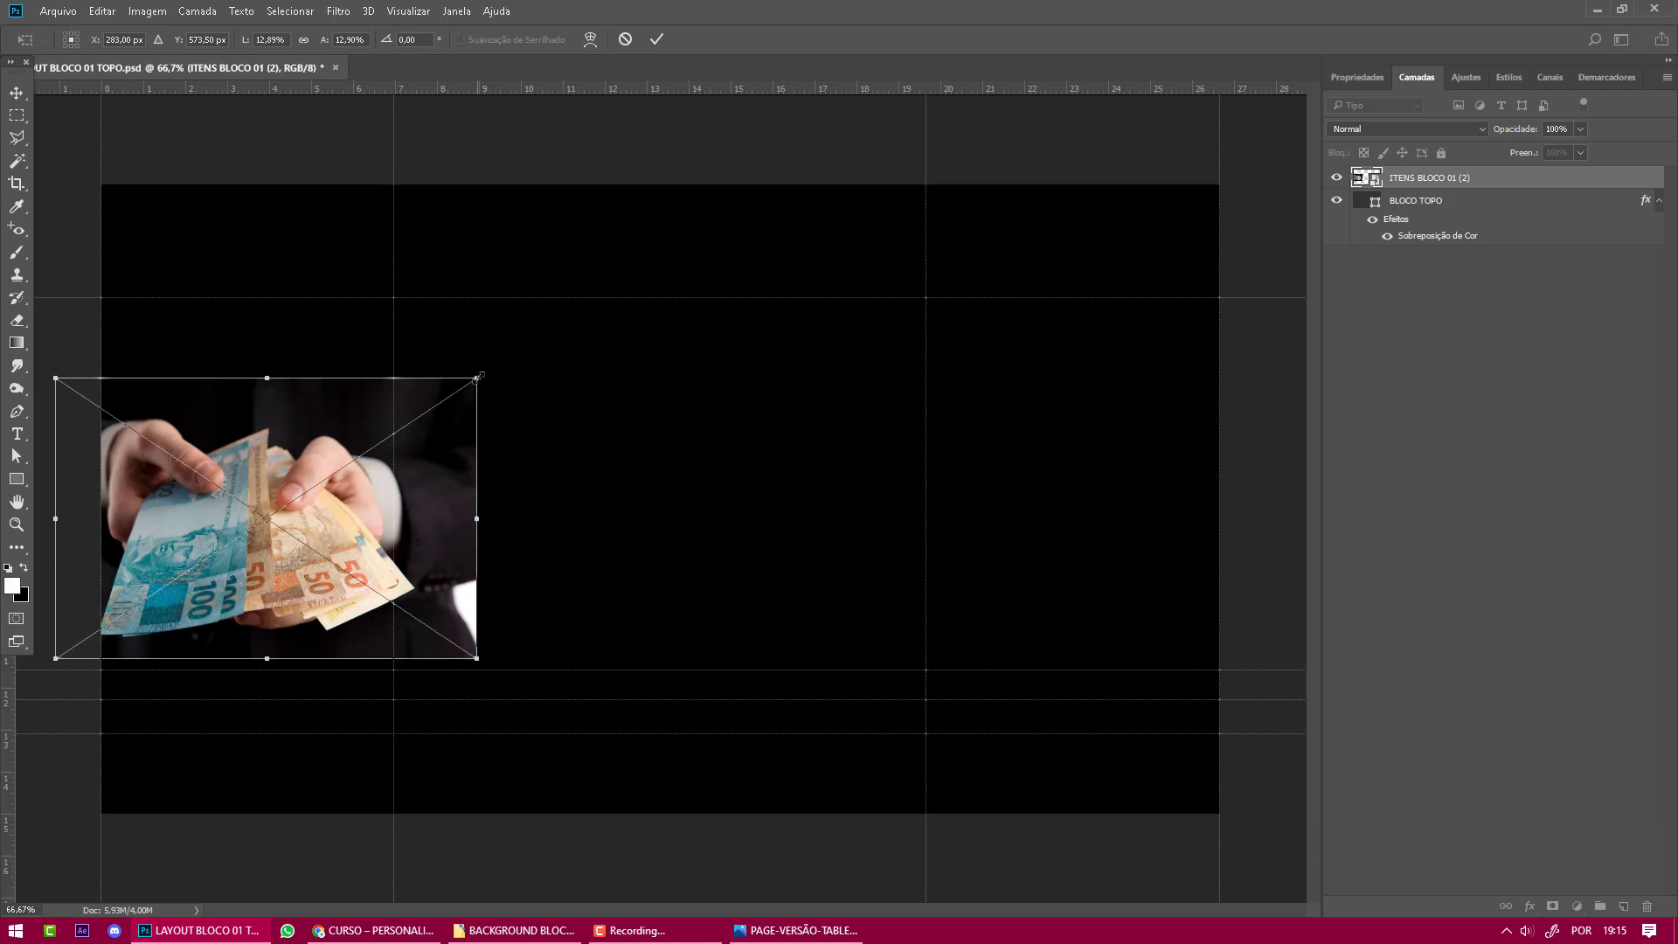
drag(479, 376, 605, 254)
drag(582, 409, 542, 412)
key(Return)
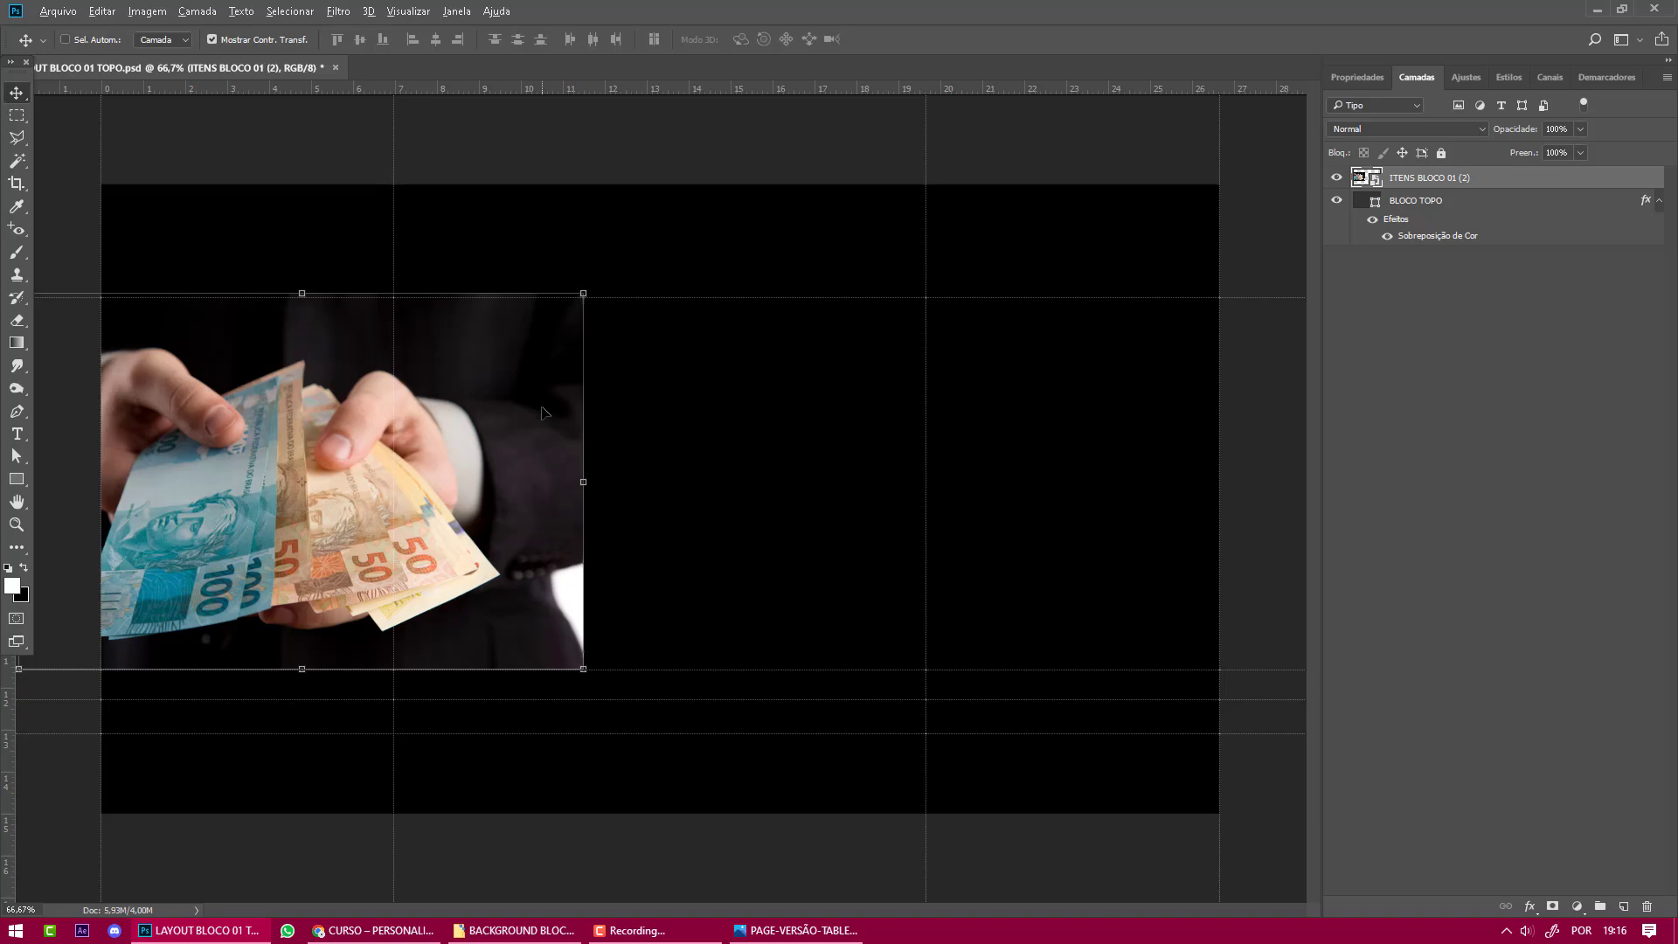
Compare the placed money photo's size and position with the hands and banknotes in the previewed page's top block.
key(alt+Tab)
key(alt+Tab)
key(Tab)
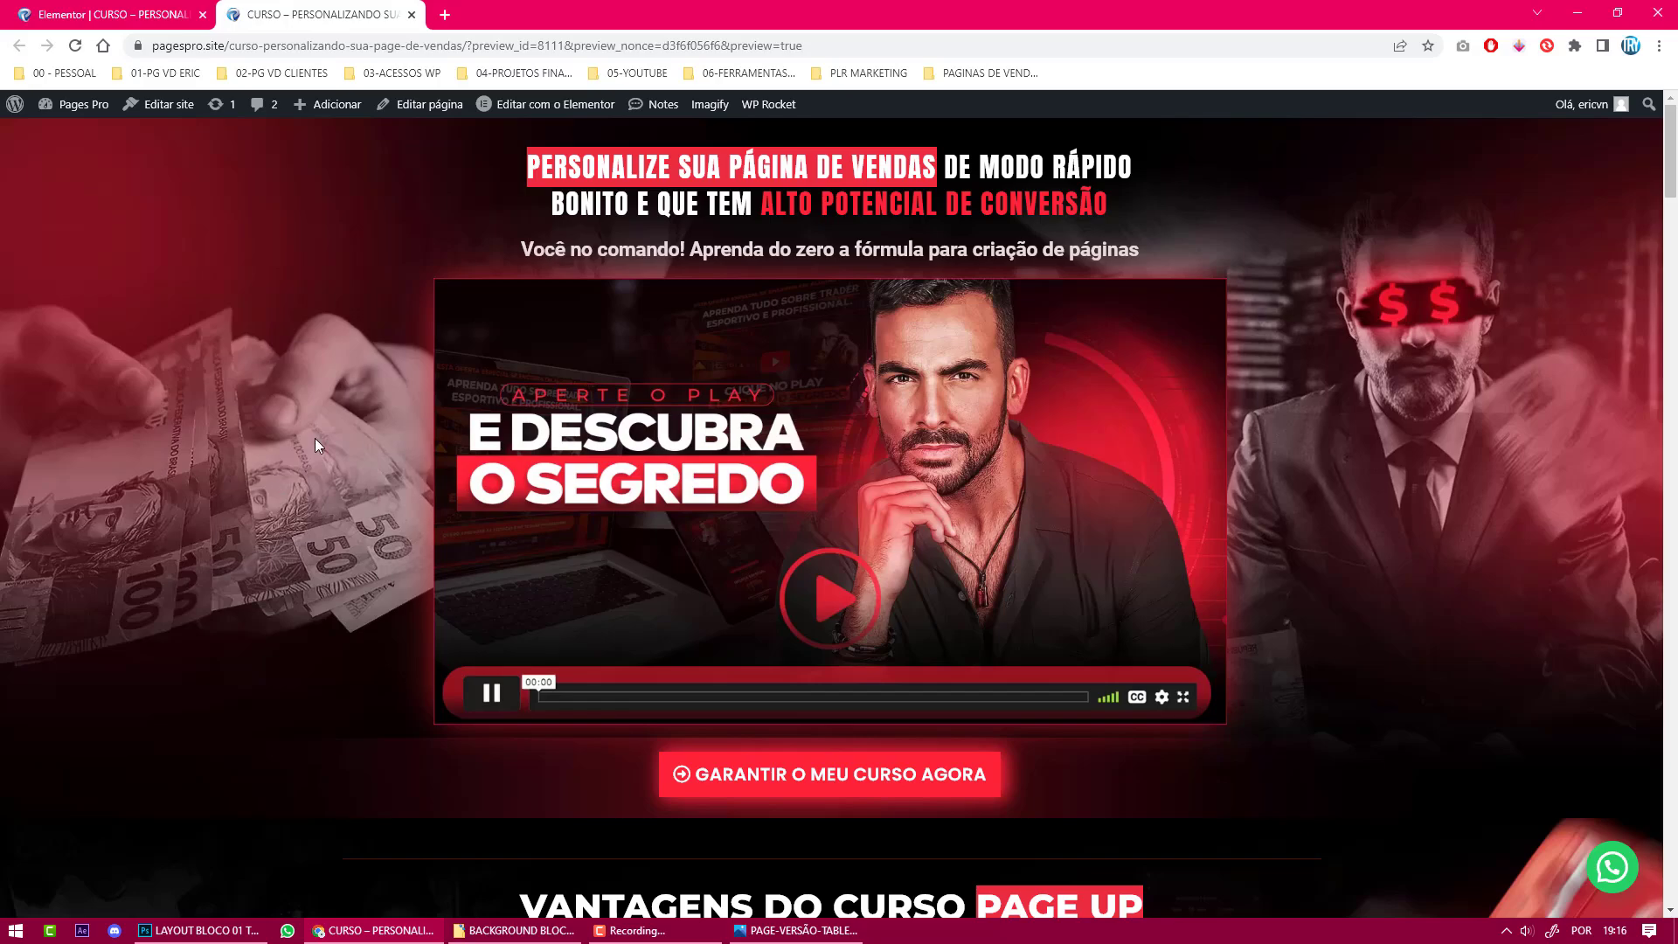
key(alt+Tab)
key(alt+Tab)
key(Tab)
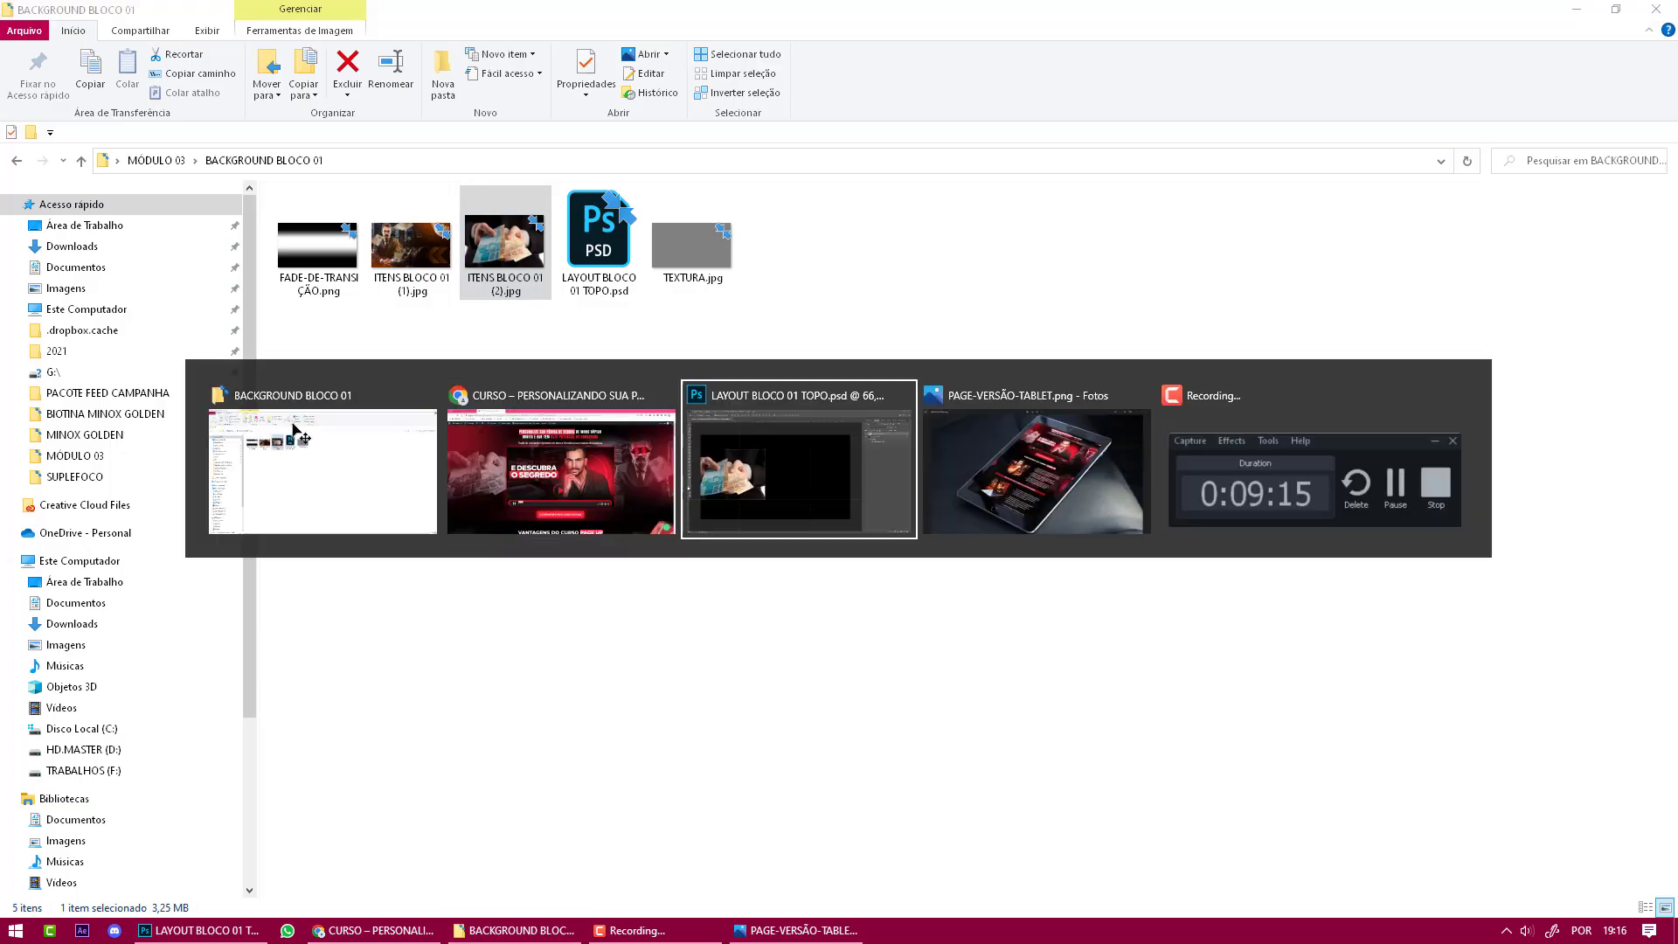
key(alt+Tab)
key(alt+Tab)
key(Tab)
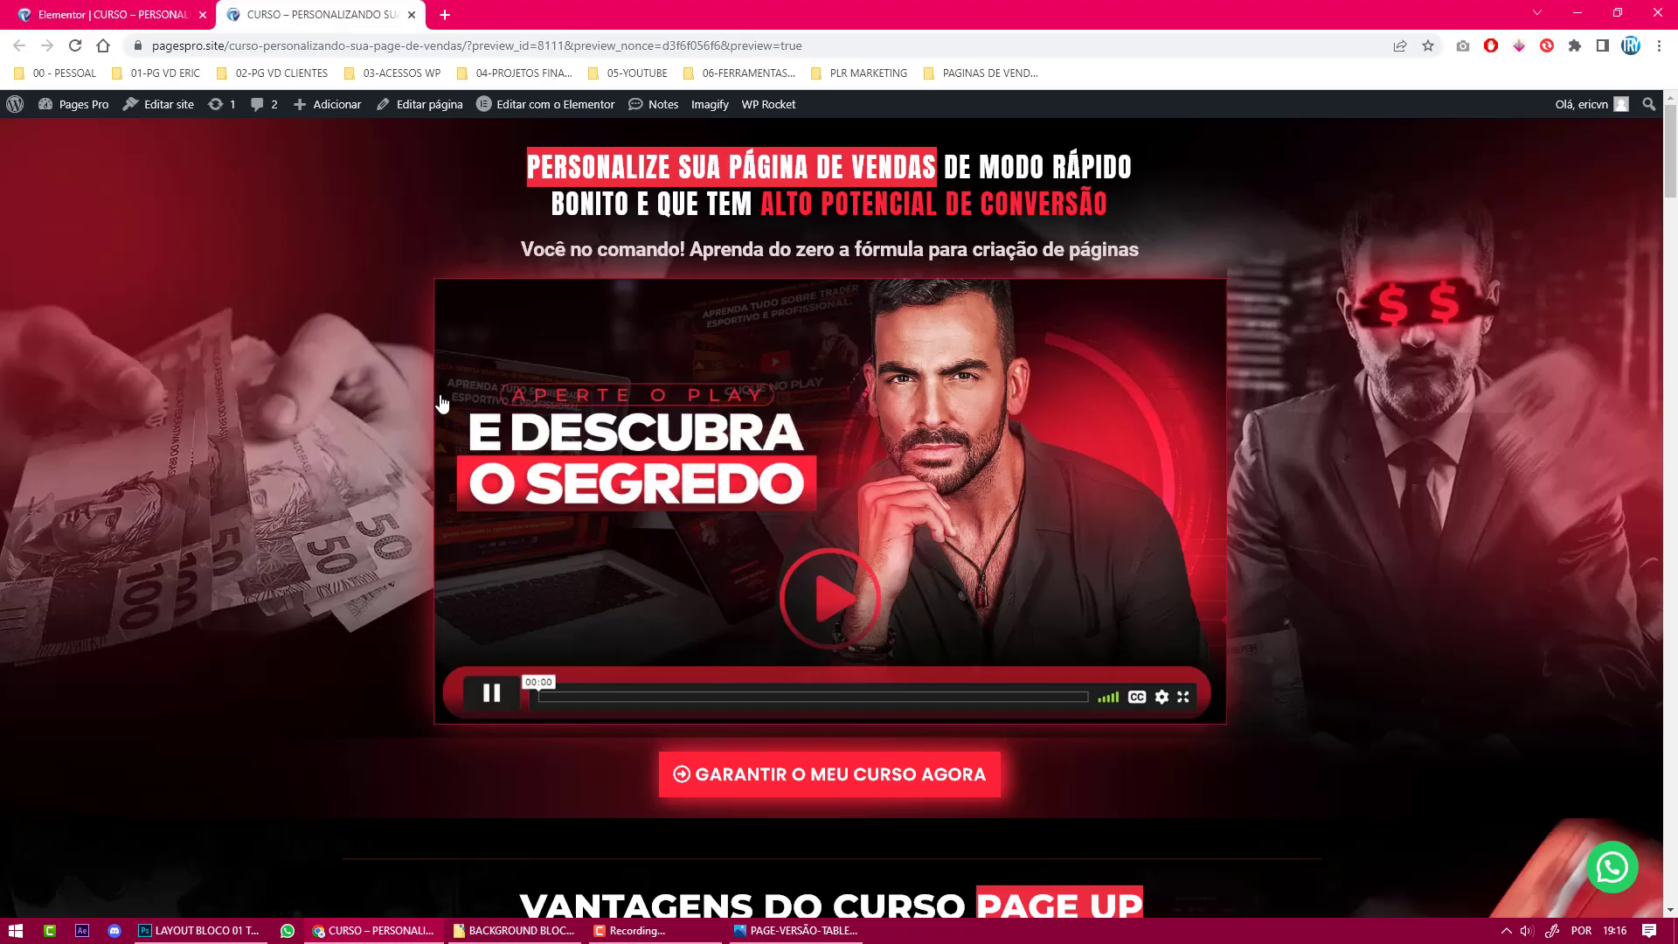
key(alt+Tab)
key(Tab)
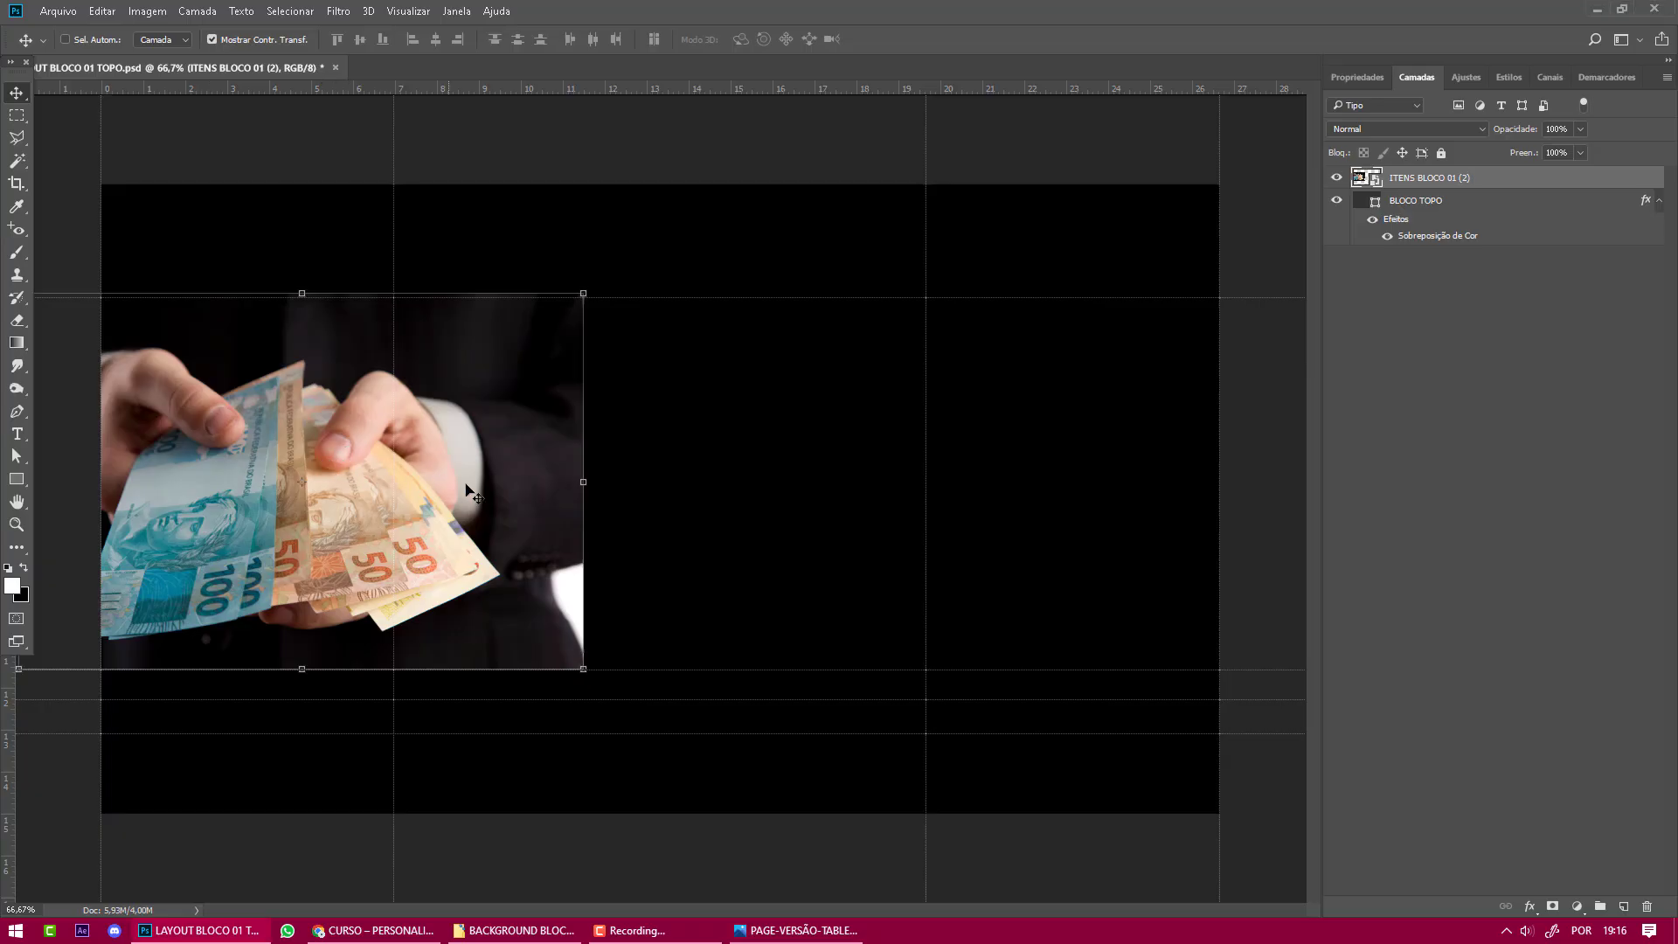
Shift the money photo slightly left and place ITENS BLOCO 01 (1).jpg from the File Explorer folder as a new layer above it.
drag(501, 496, 463, 484)
key(alt+Tab)
key(Tab)
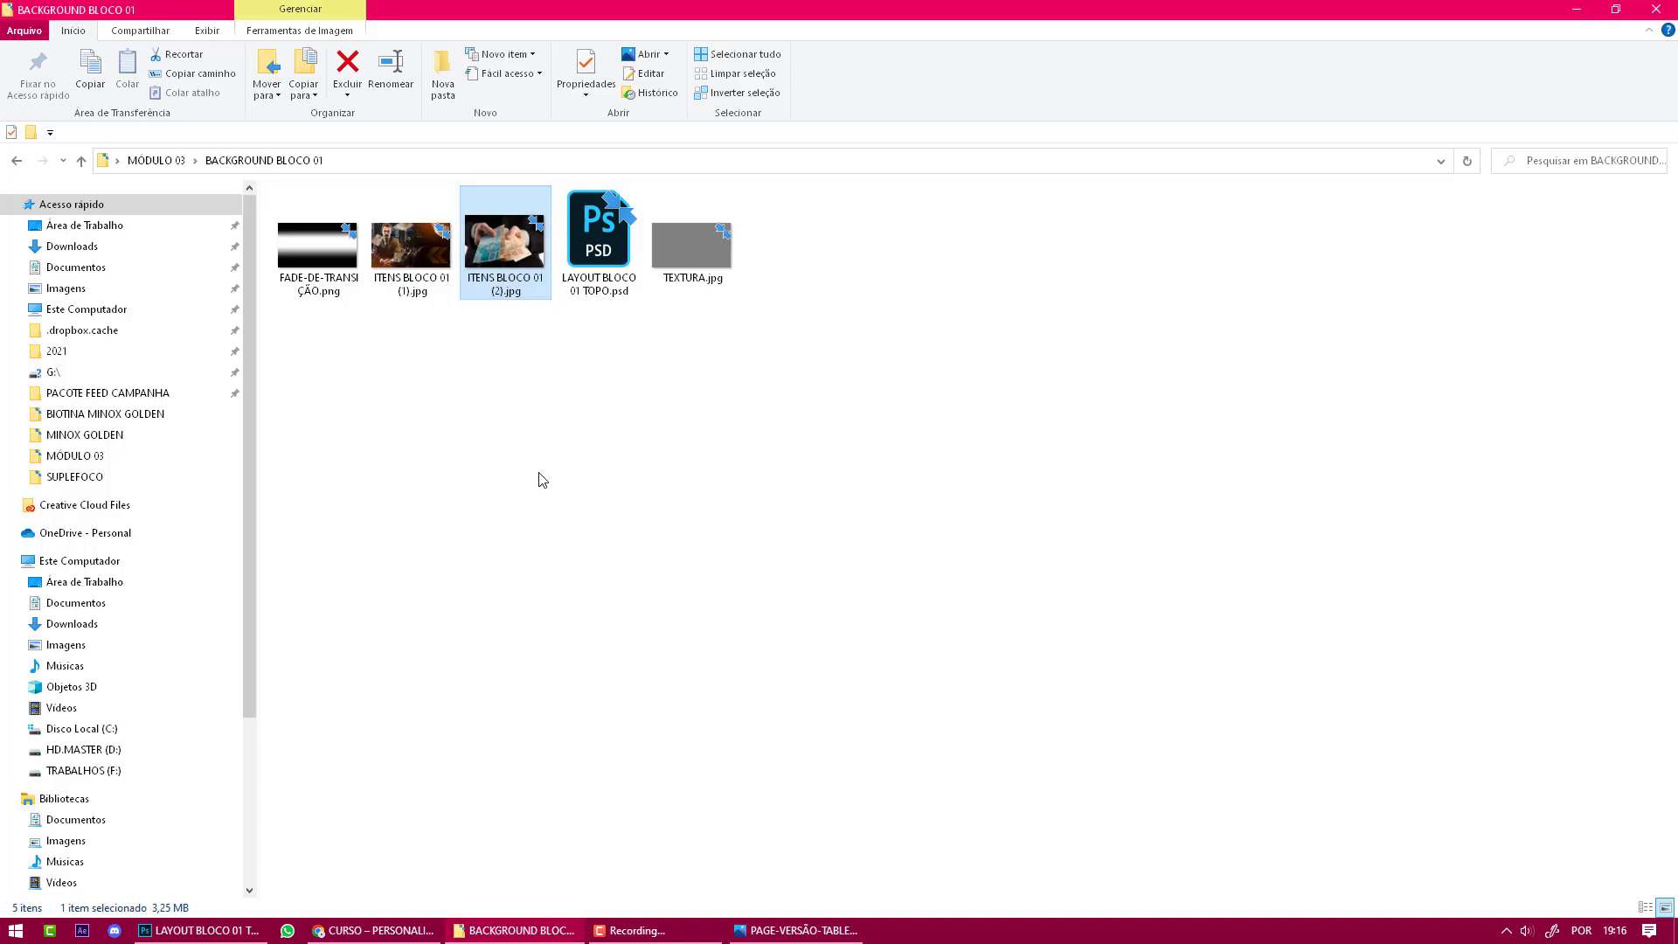
click(413, 264)
drag(414, 264, 726, 495)
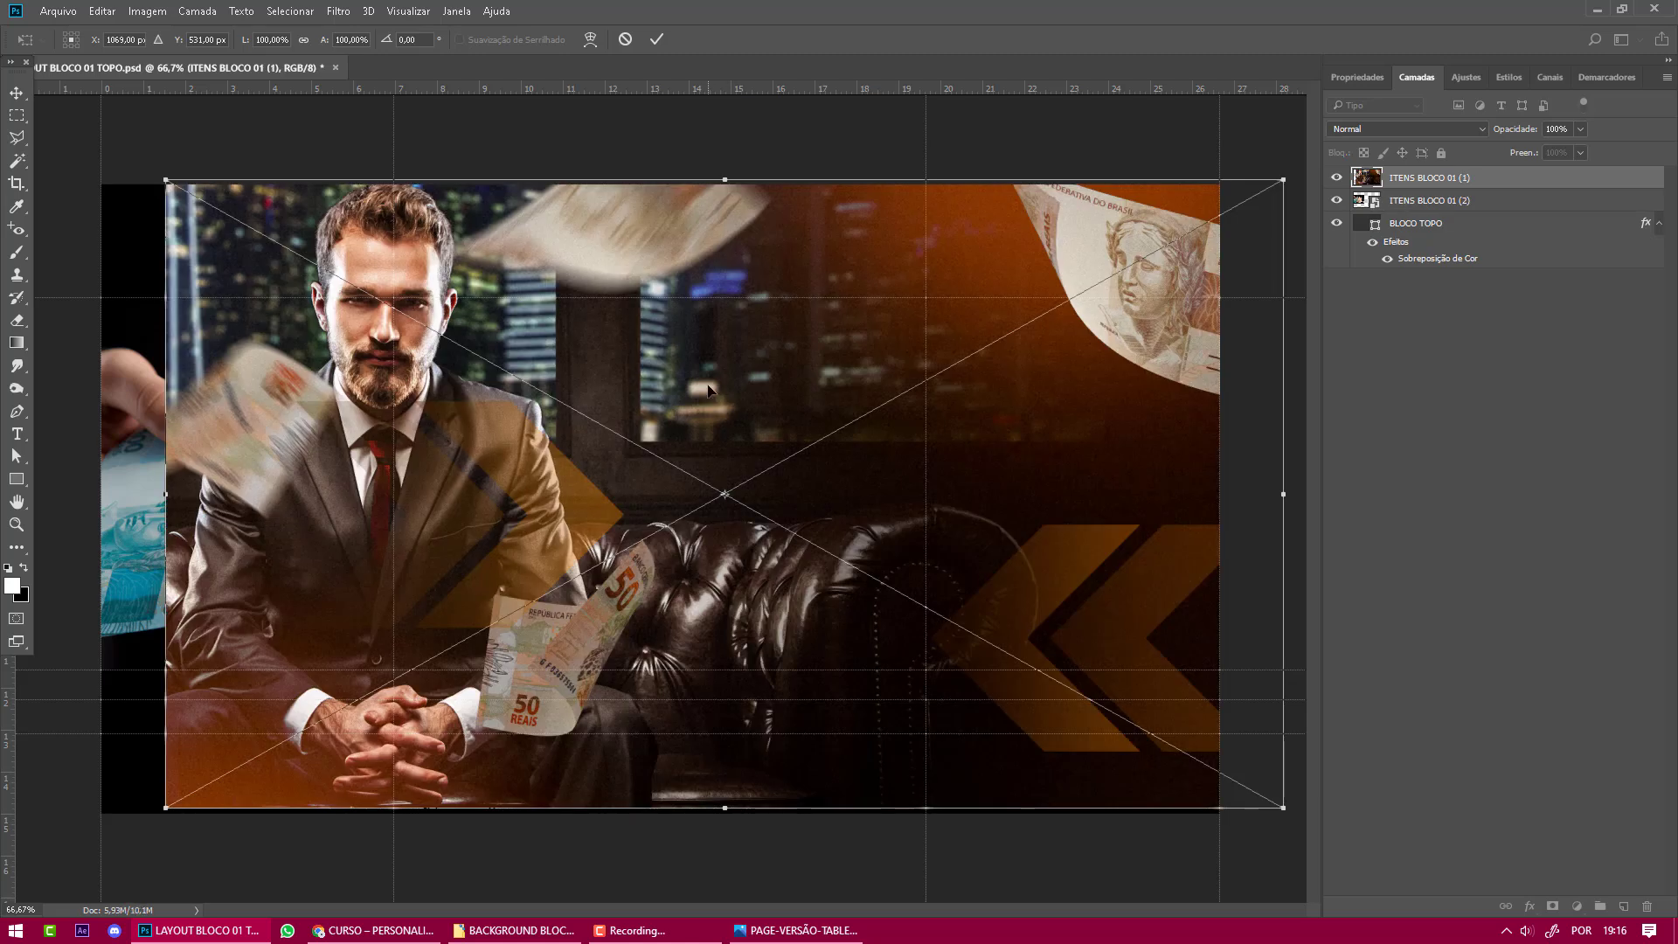
key(Return)
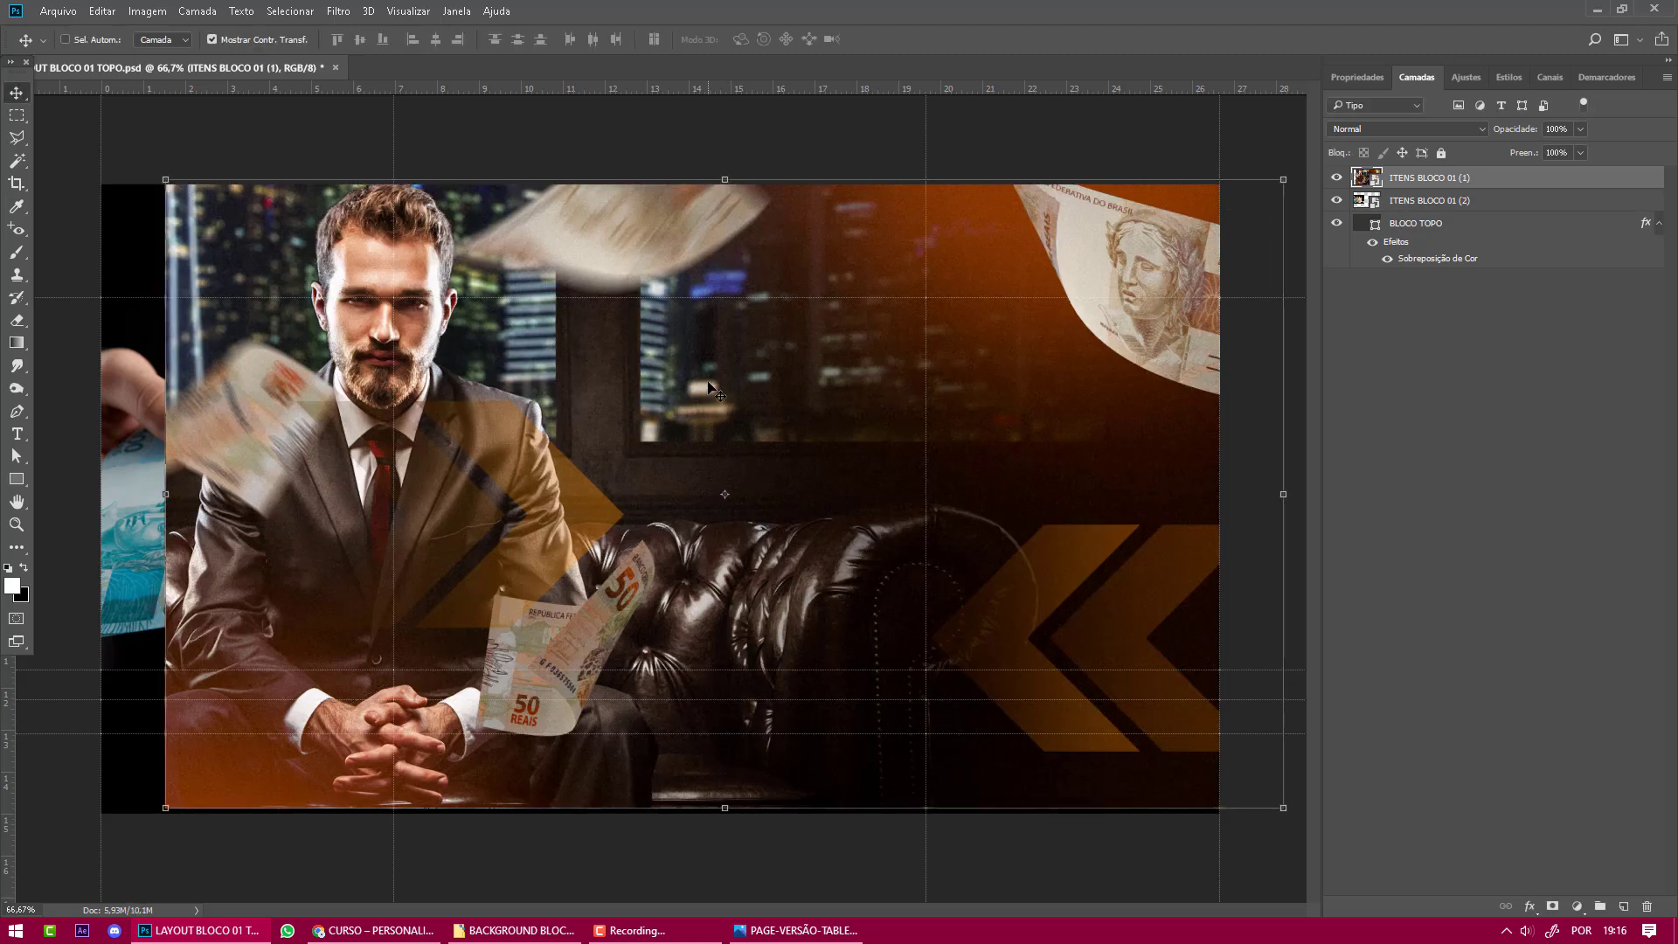
Flip the ITENS BLOCO 01 (1) photo horizontally so the seated man is on the opposite side.
click(144, 12)
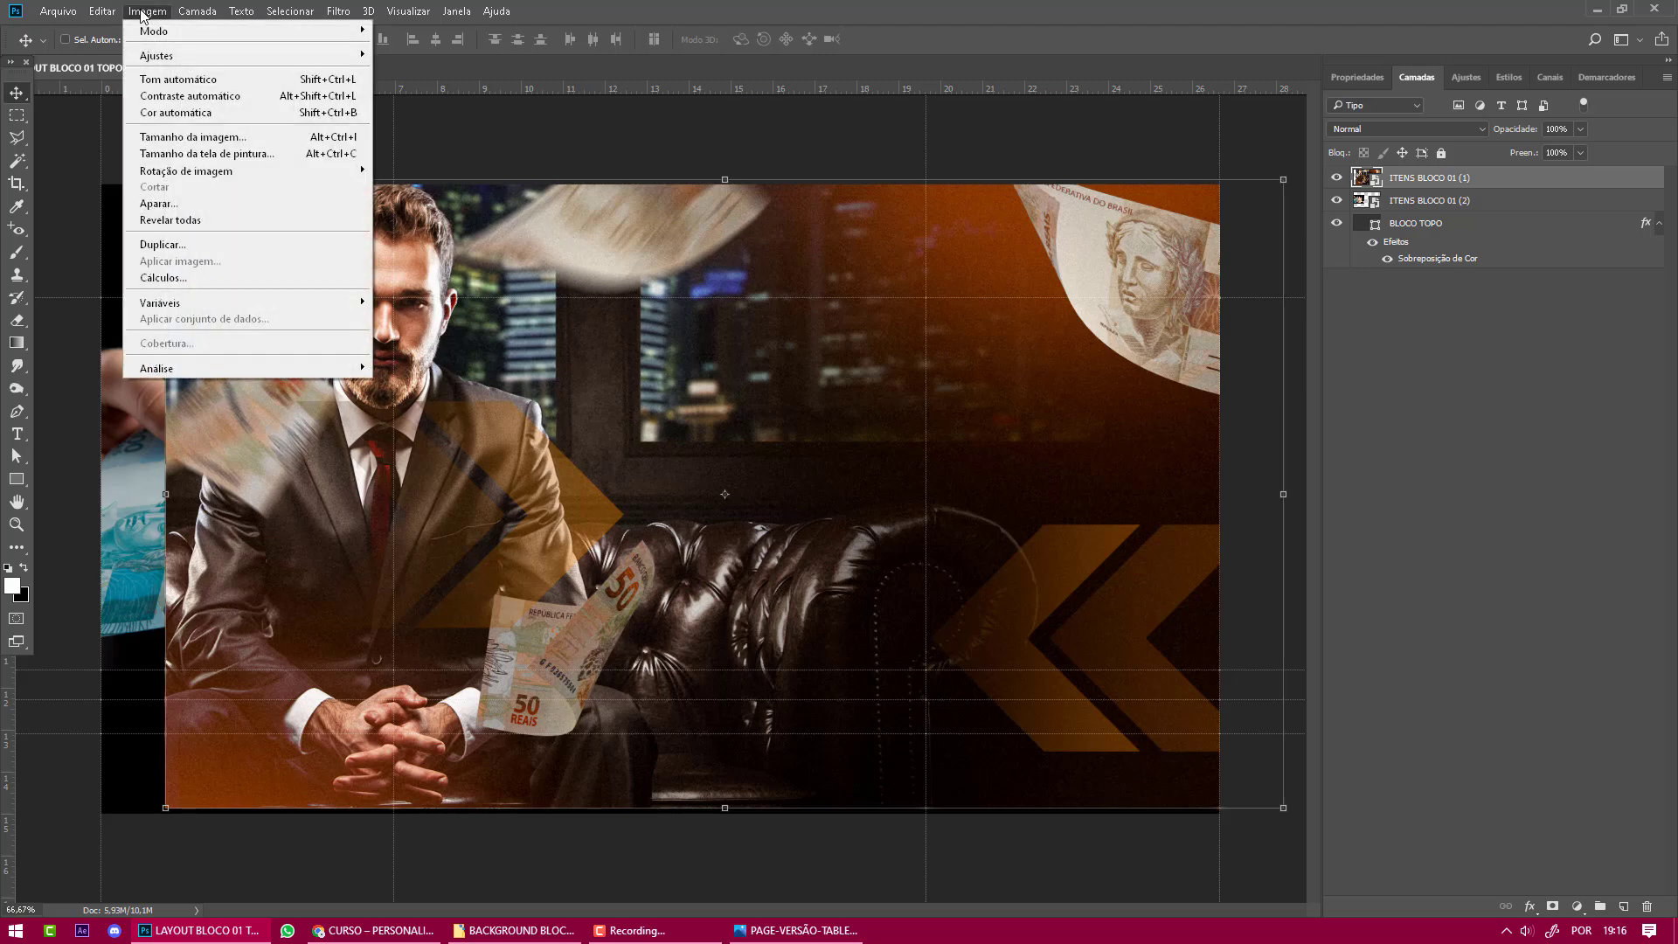
mouse_move(157, 55)
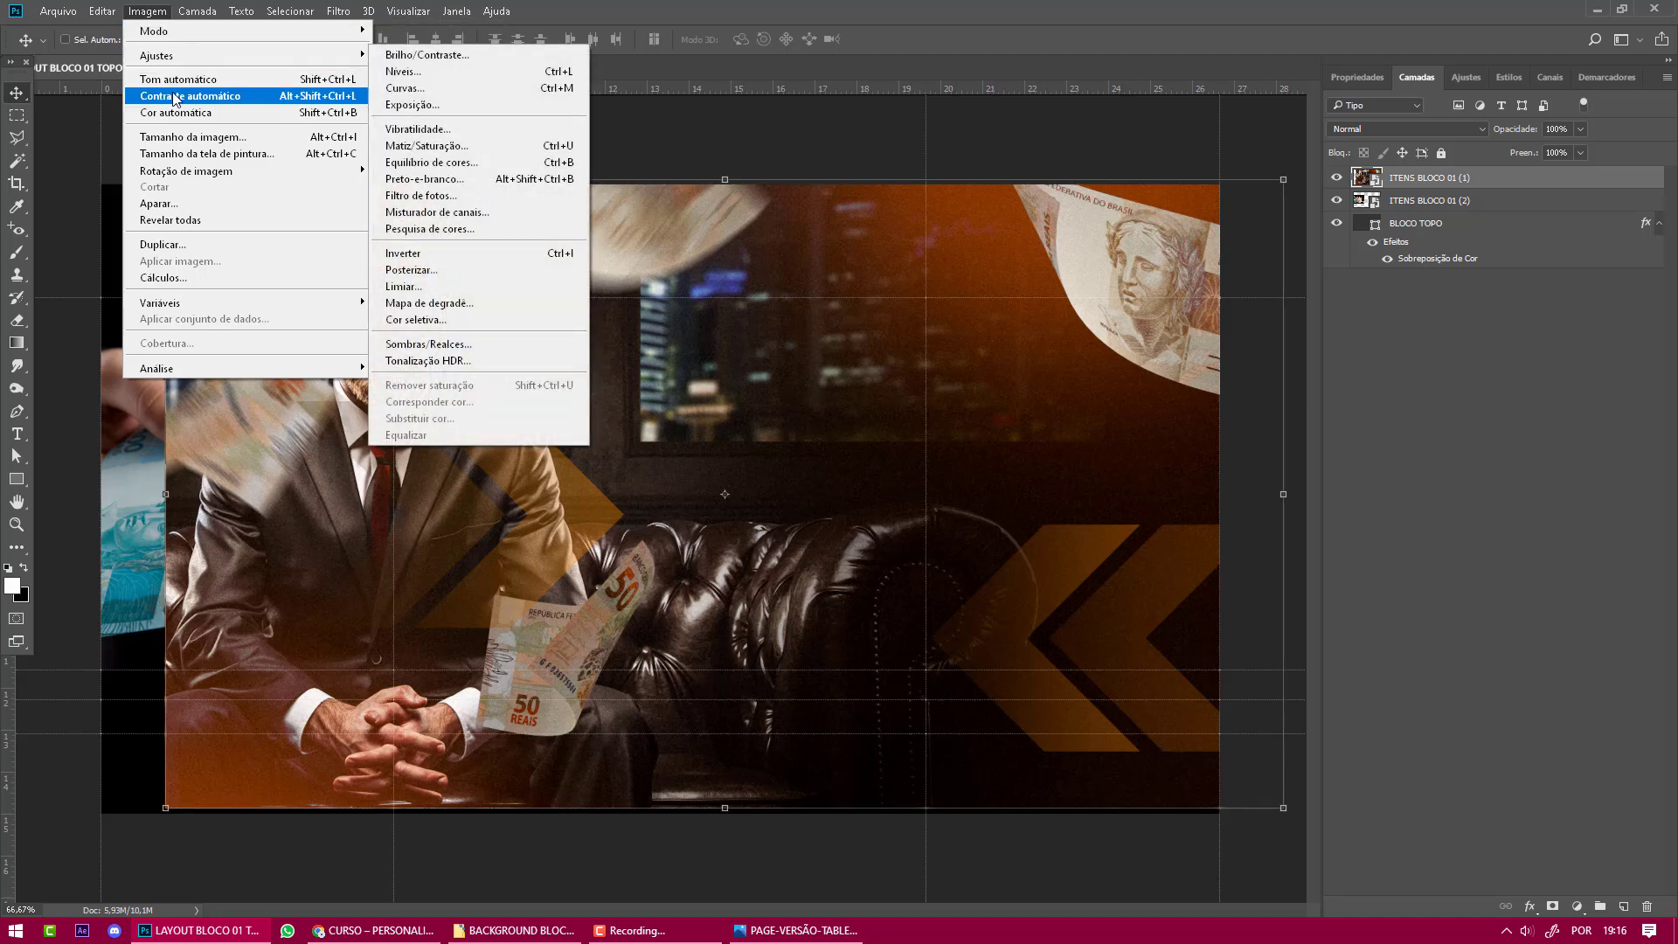
mouse_move(102, 13)
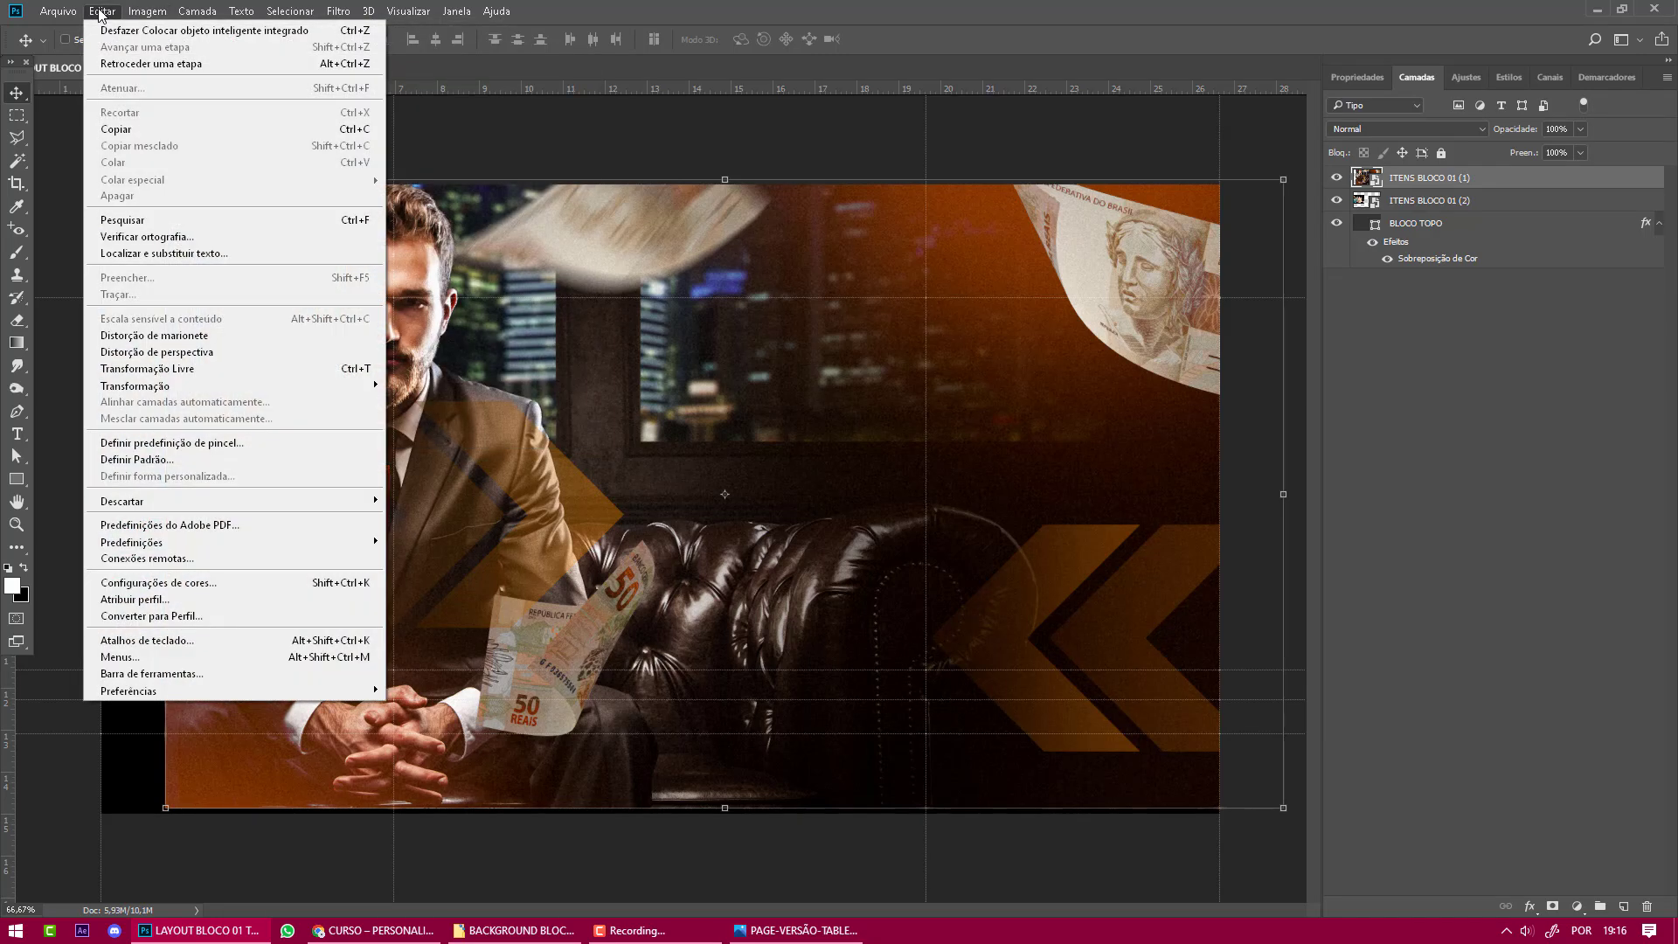
mouse_move(181, 390)
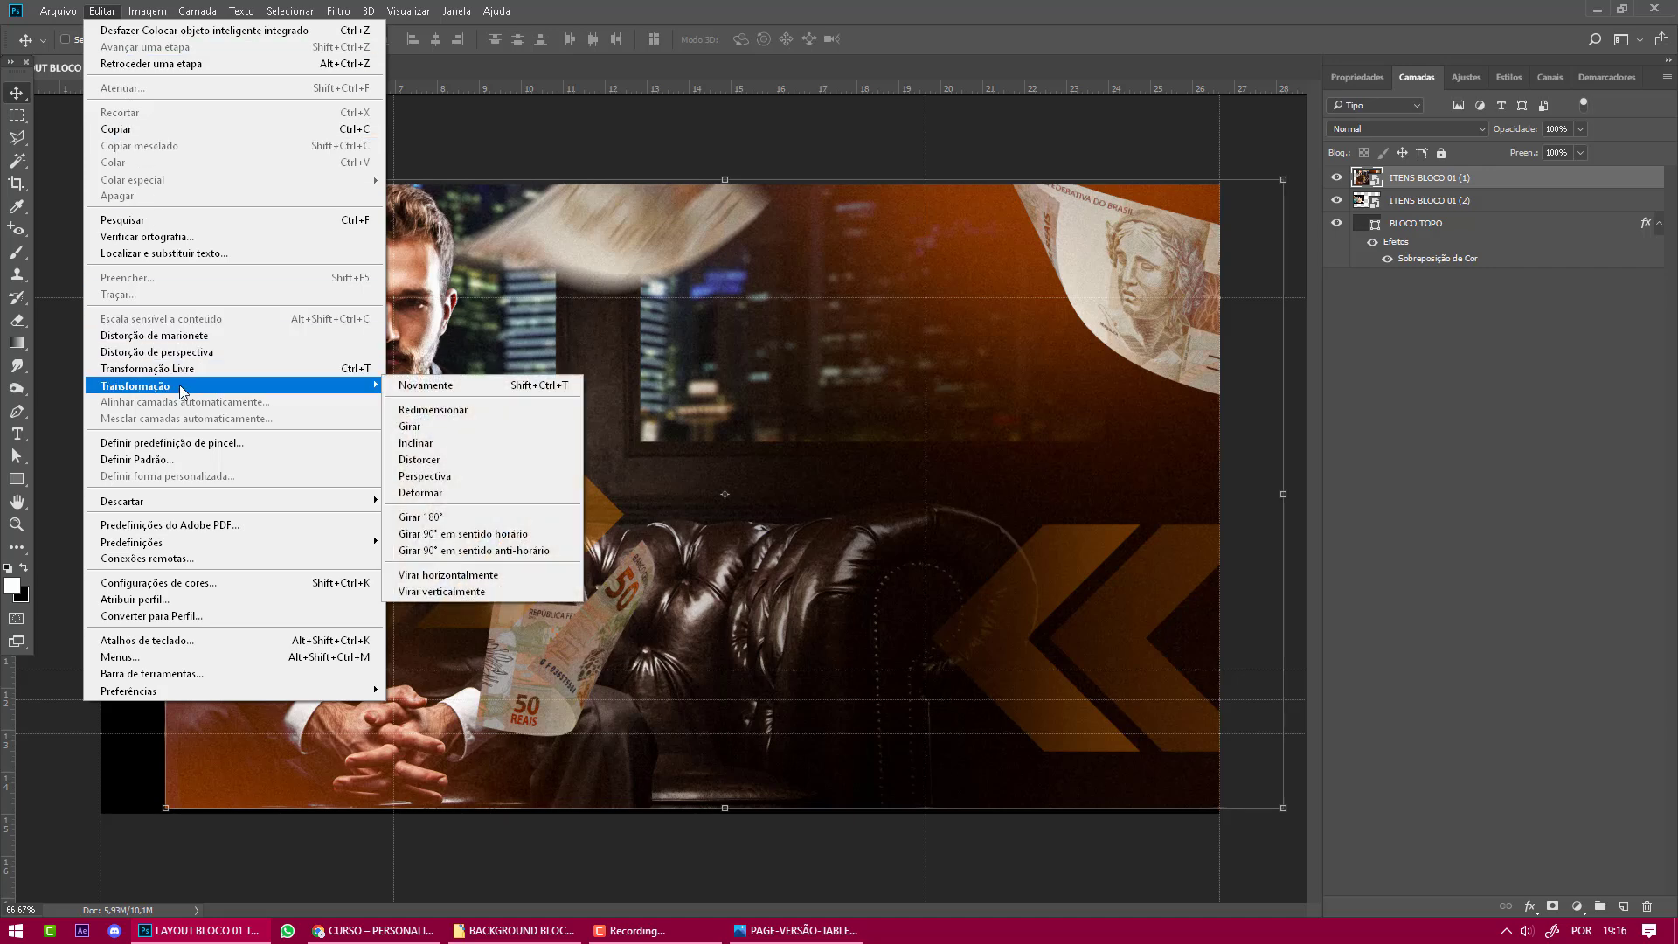
click(483, 576)
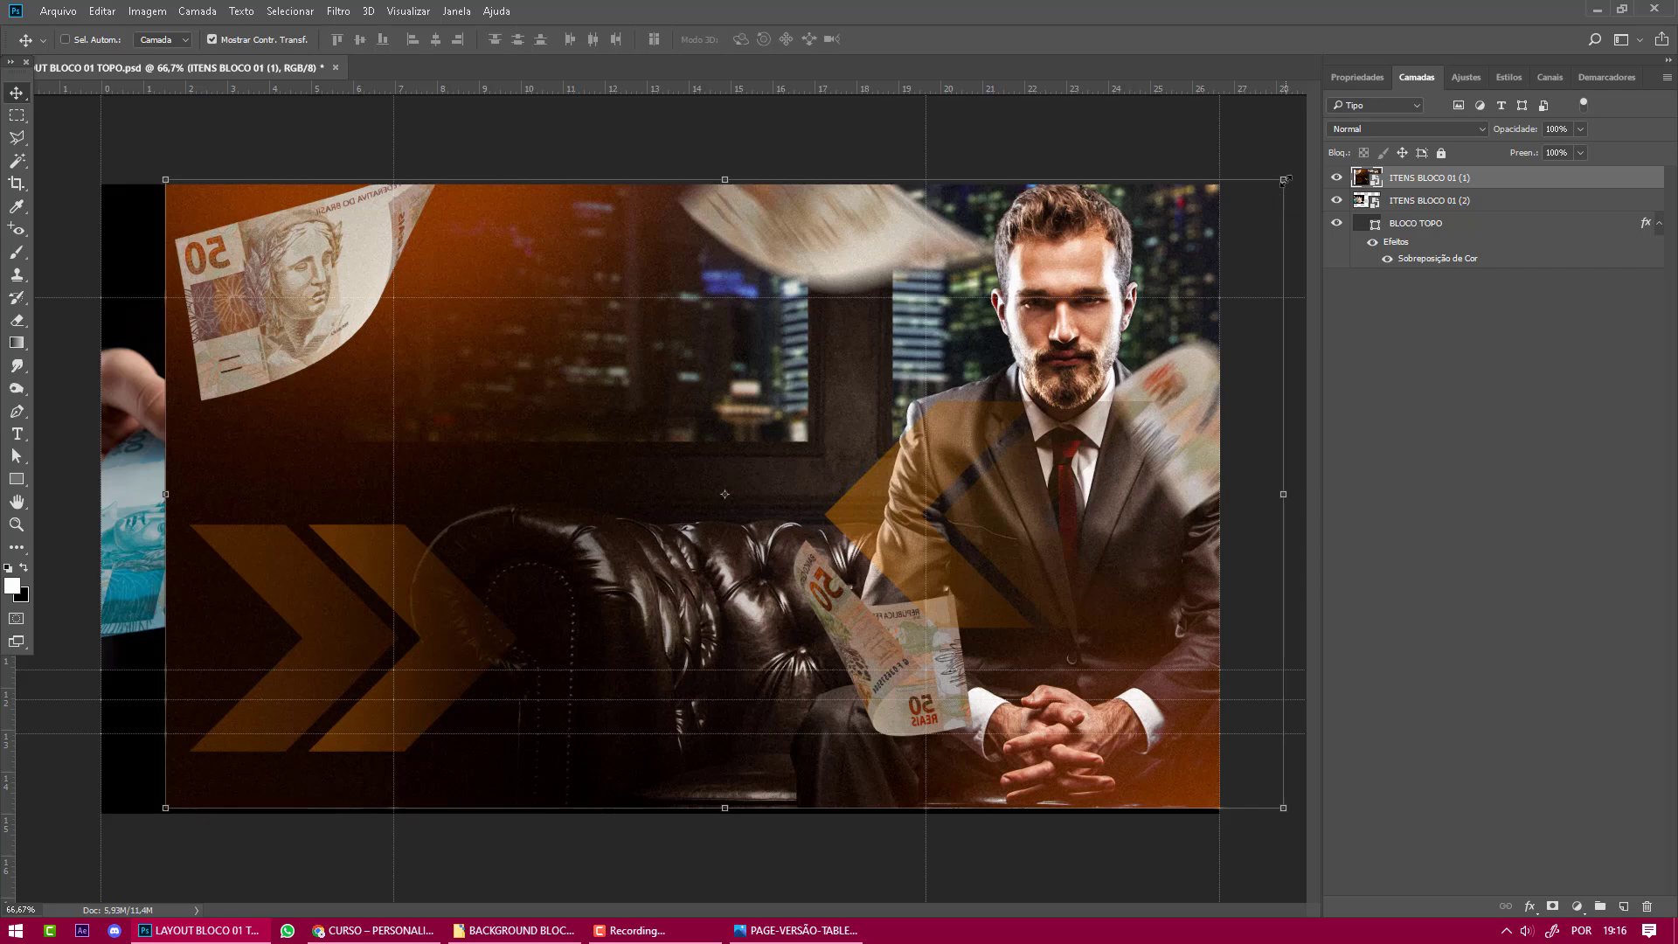
Scale the businessman photo down proportionally and position it from the first inner vertical guide to just past the canvas's right edge.
click(1283, 181)
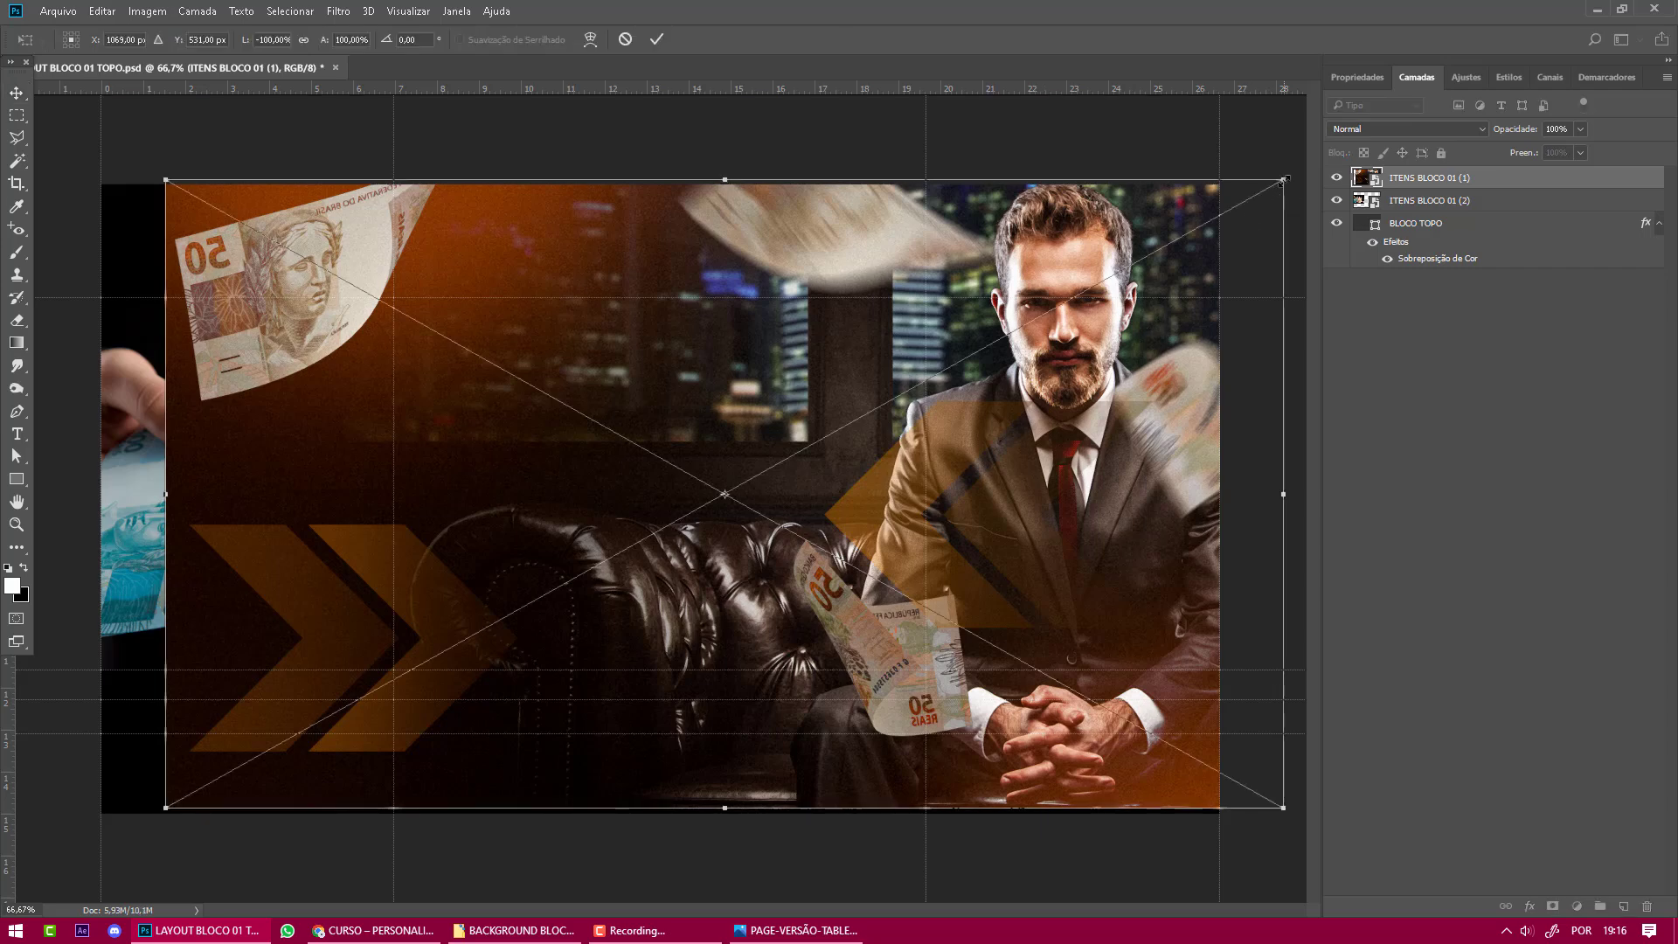
drag(1287, 177, 917, 407)
drag(793, 550, 1108, 456)
drag(1217, 291, 1272, 249)
drag(1193, 365, 1162, 370)
key(Return)
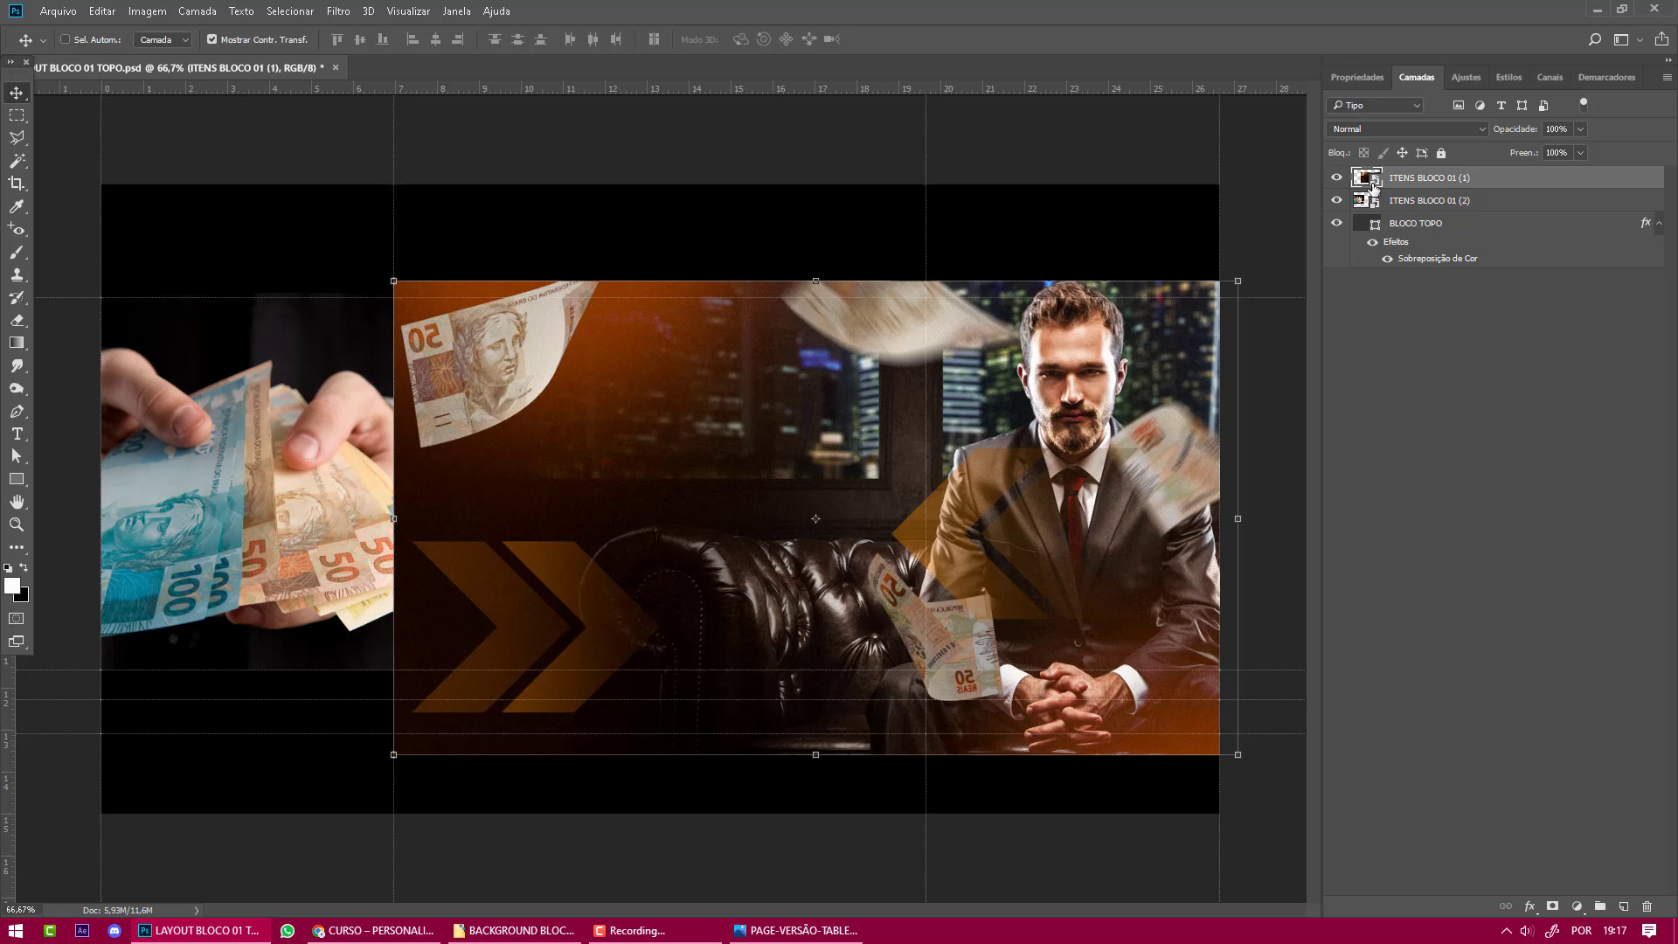
Rasterize the ITENS BLOCO 01 (1) and ITENS BLOCO 01 (2) layers.
right_click(1486, 181)
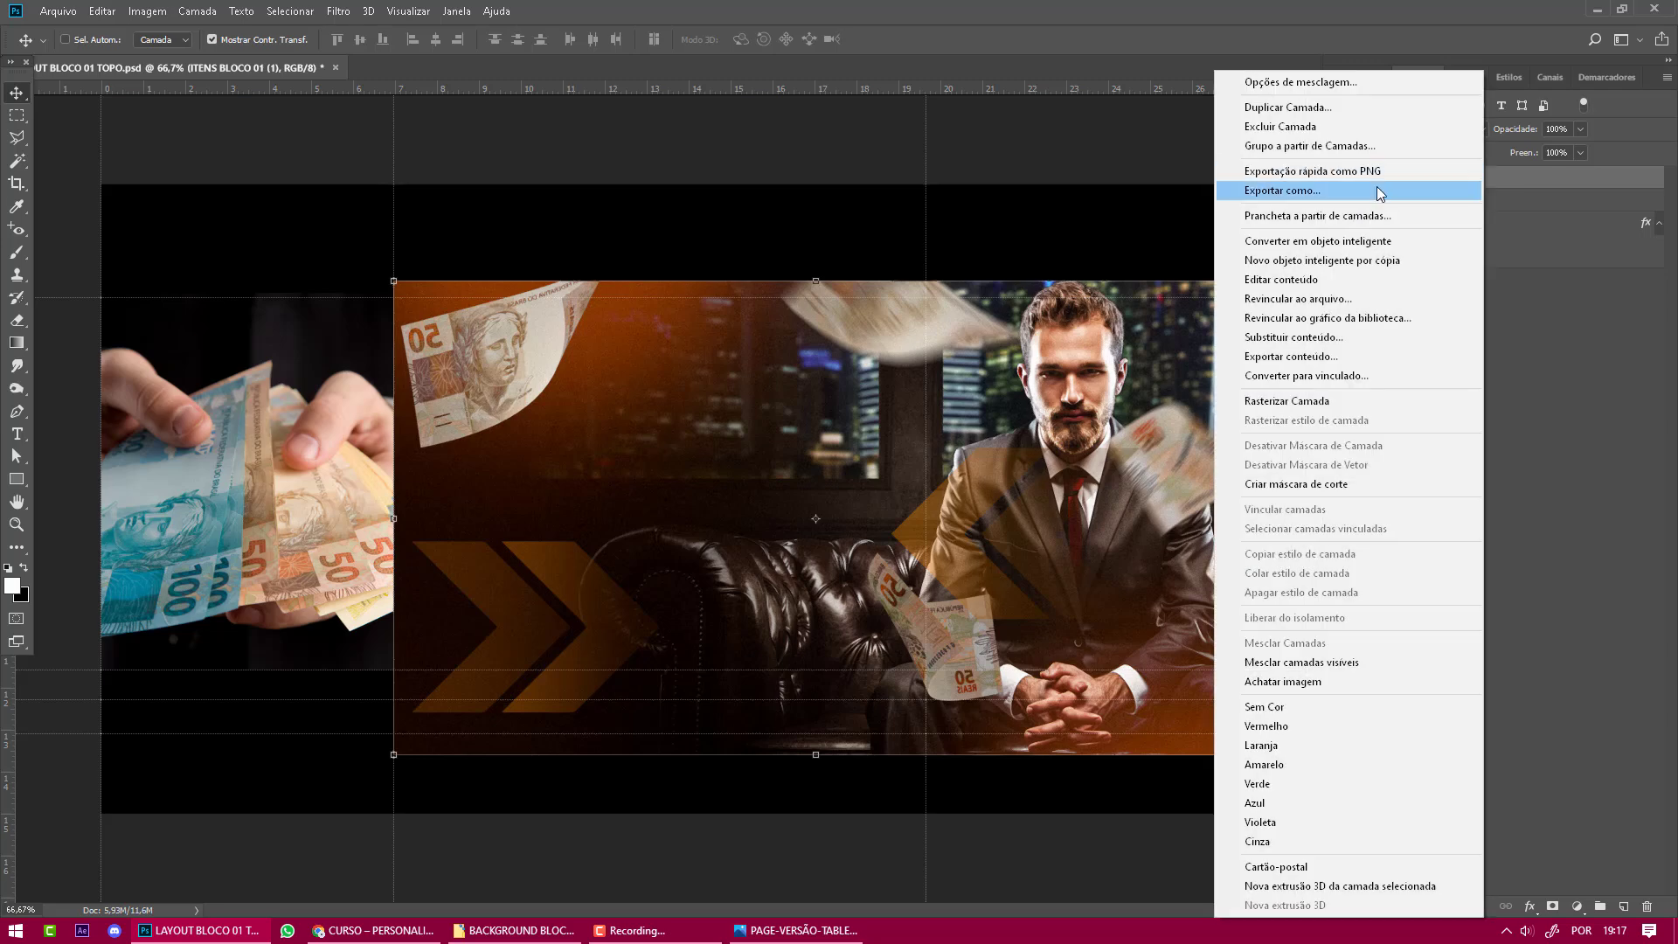
click(1538, 337)
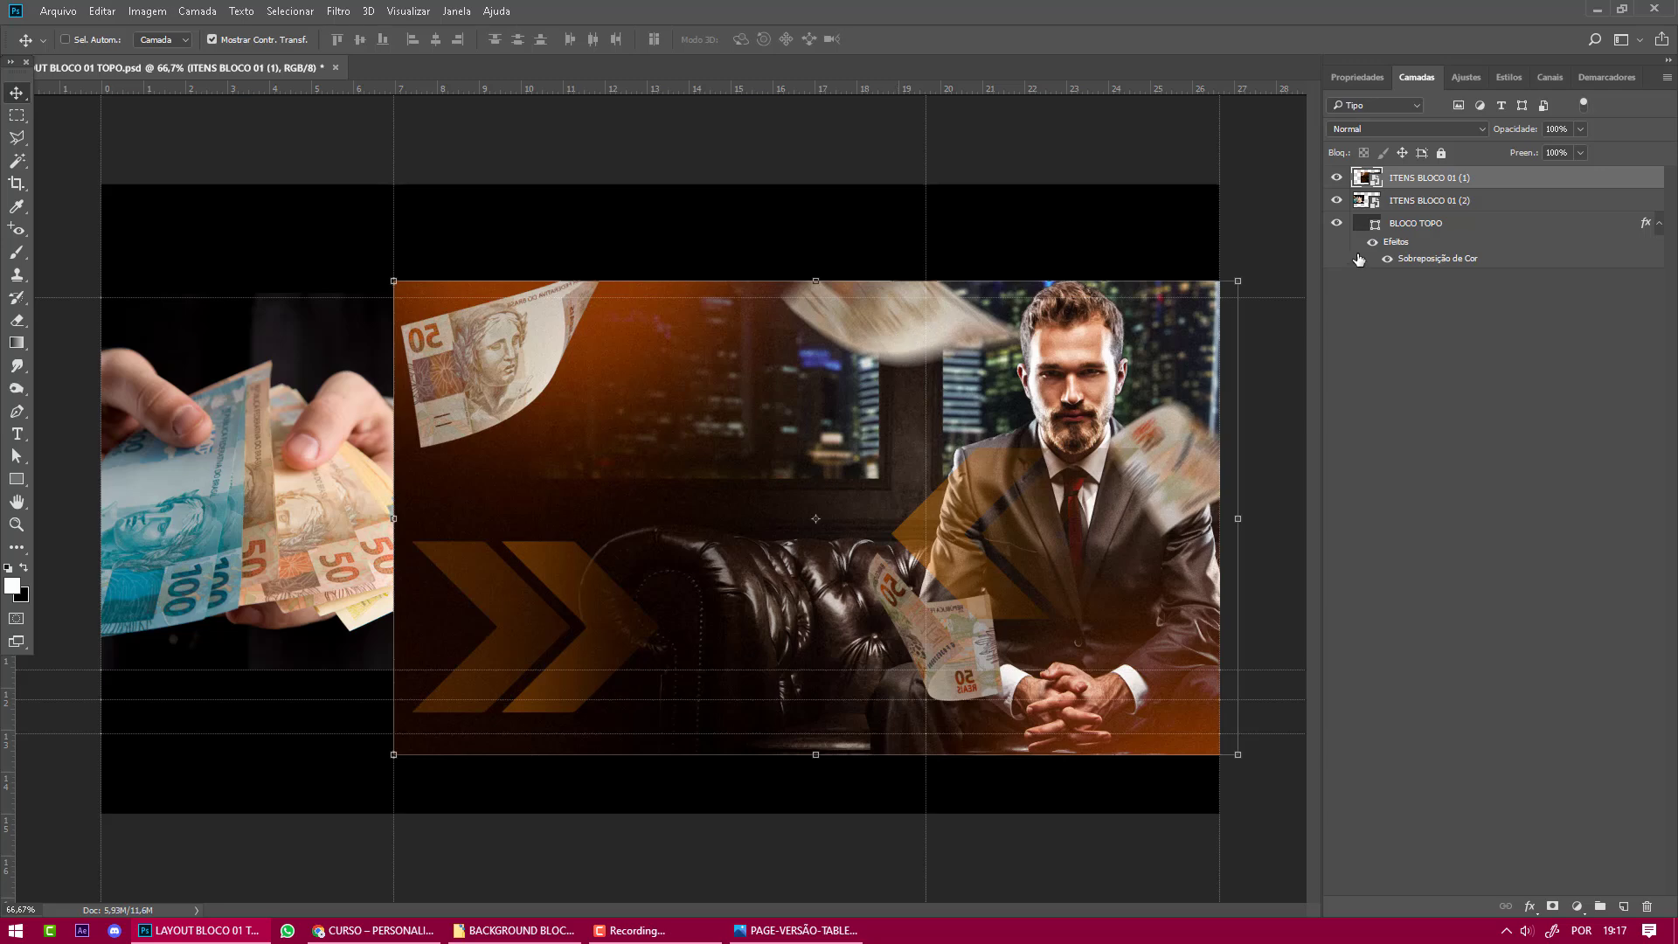
right_click(1487, 181)
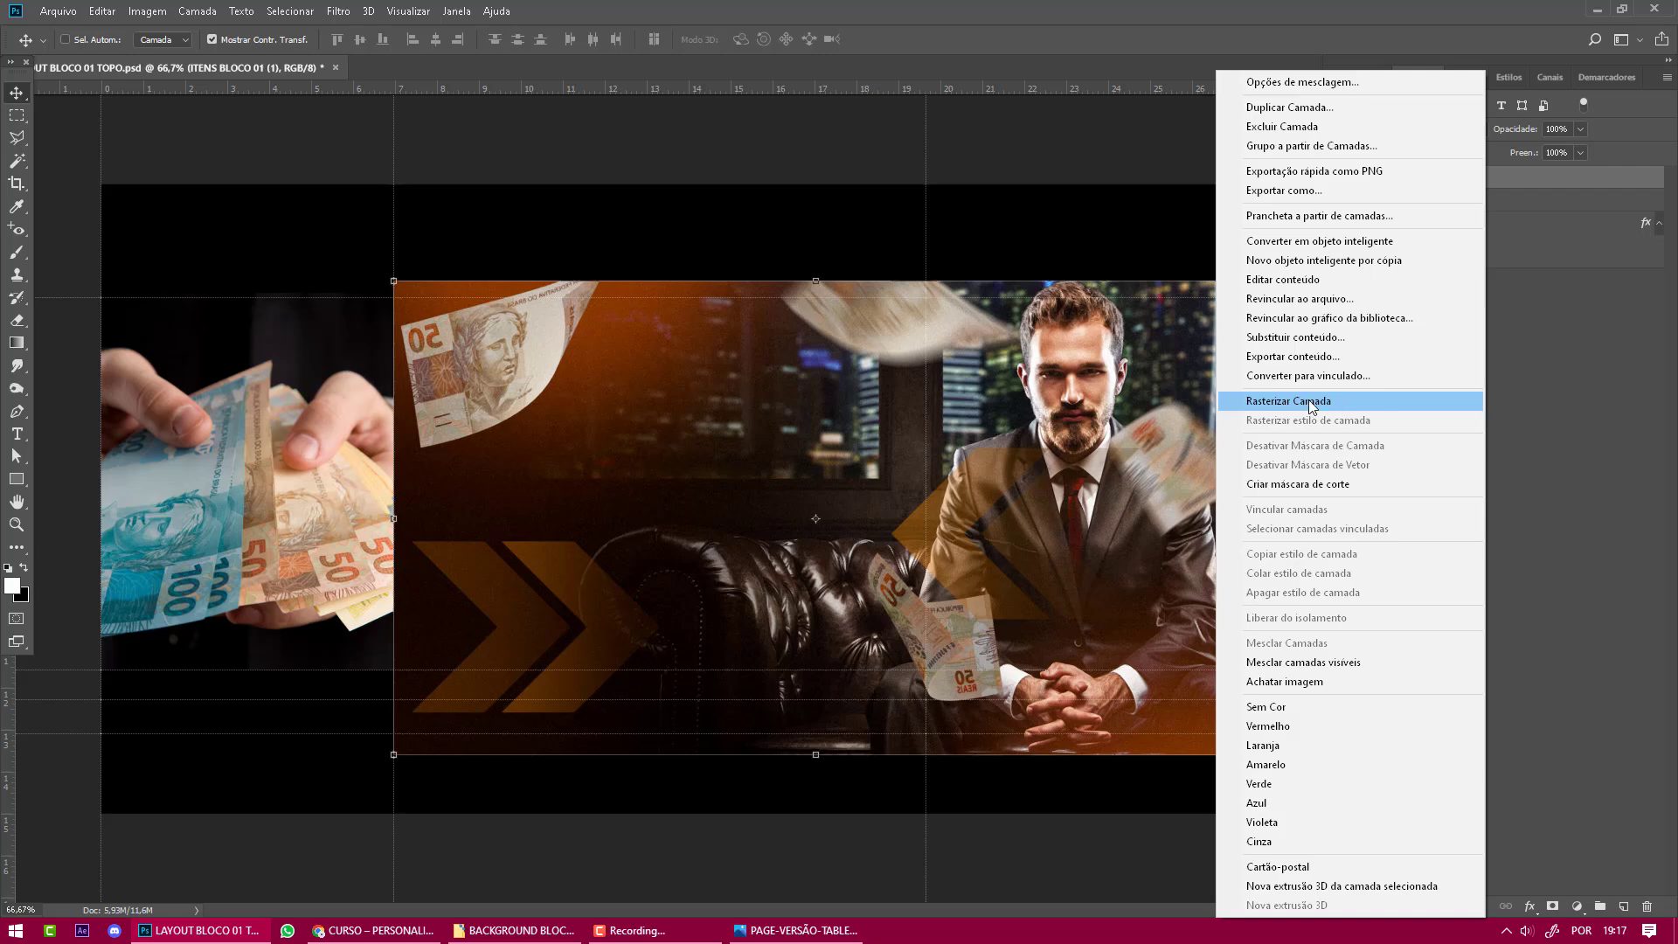
click(1302, 403)
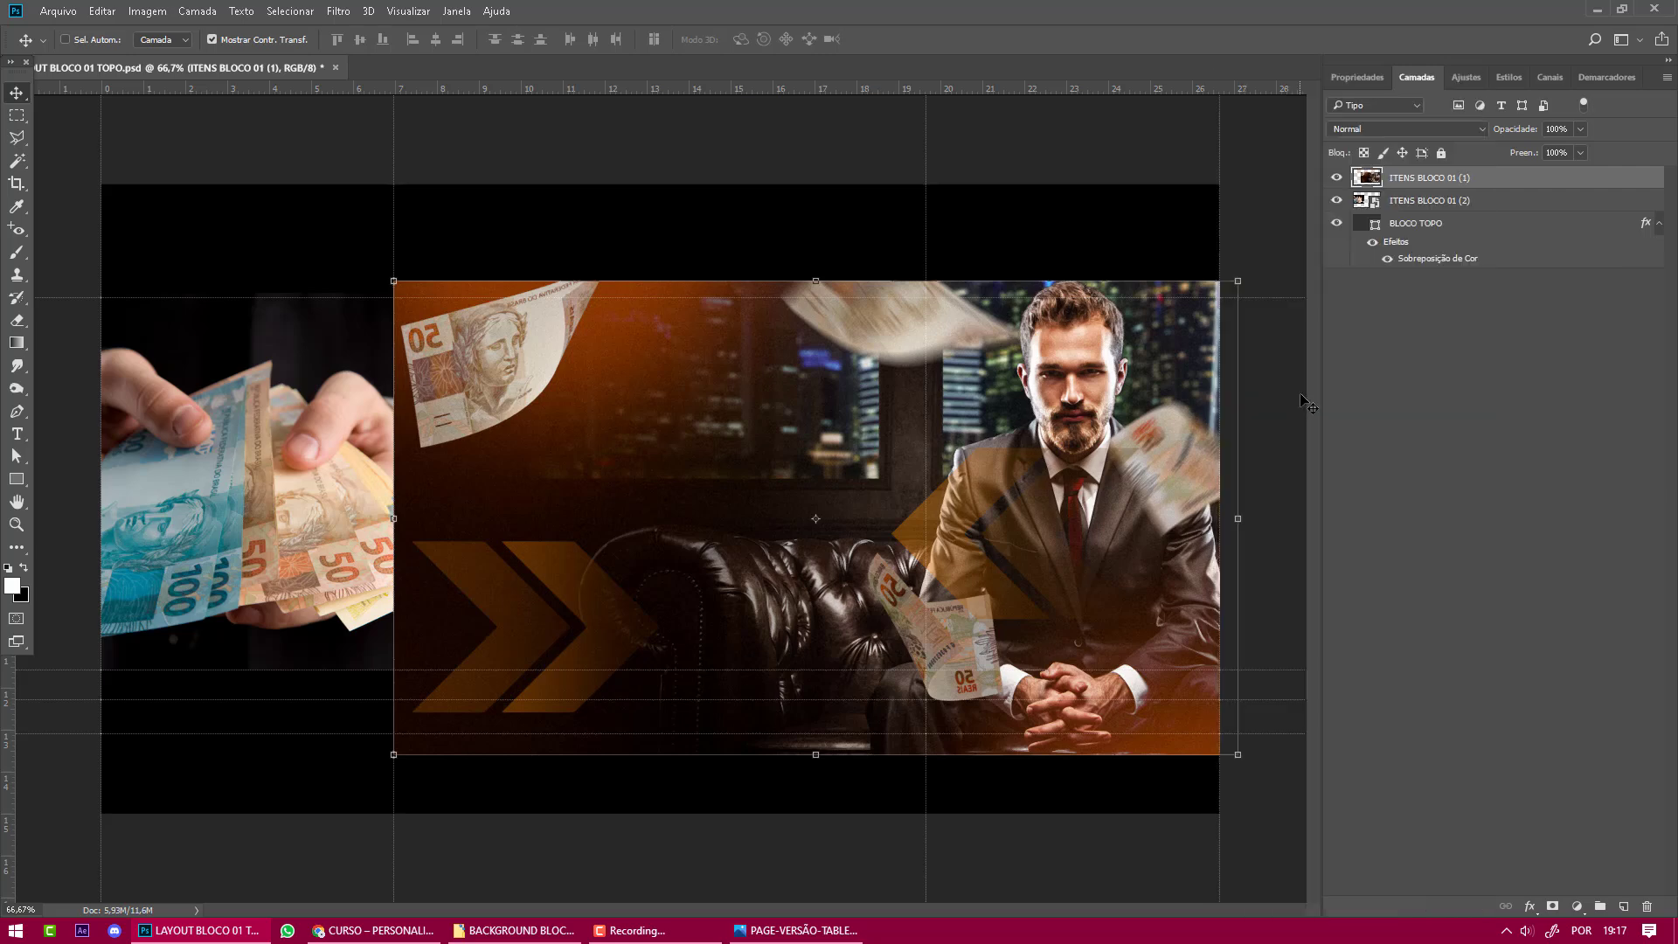
click(1503, 203)
right_click(1504, 203)
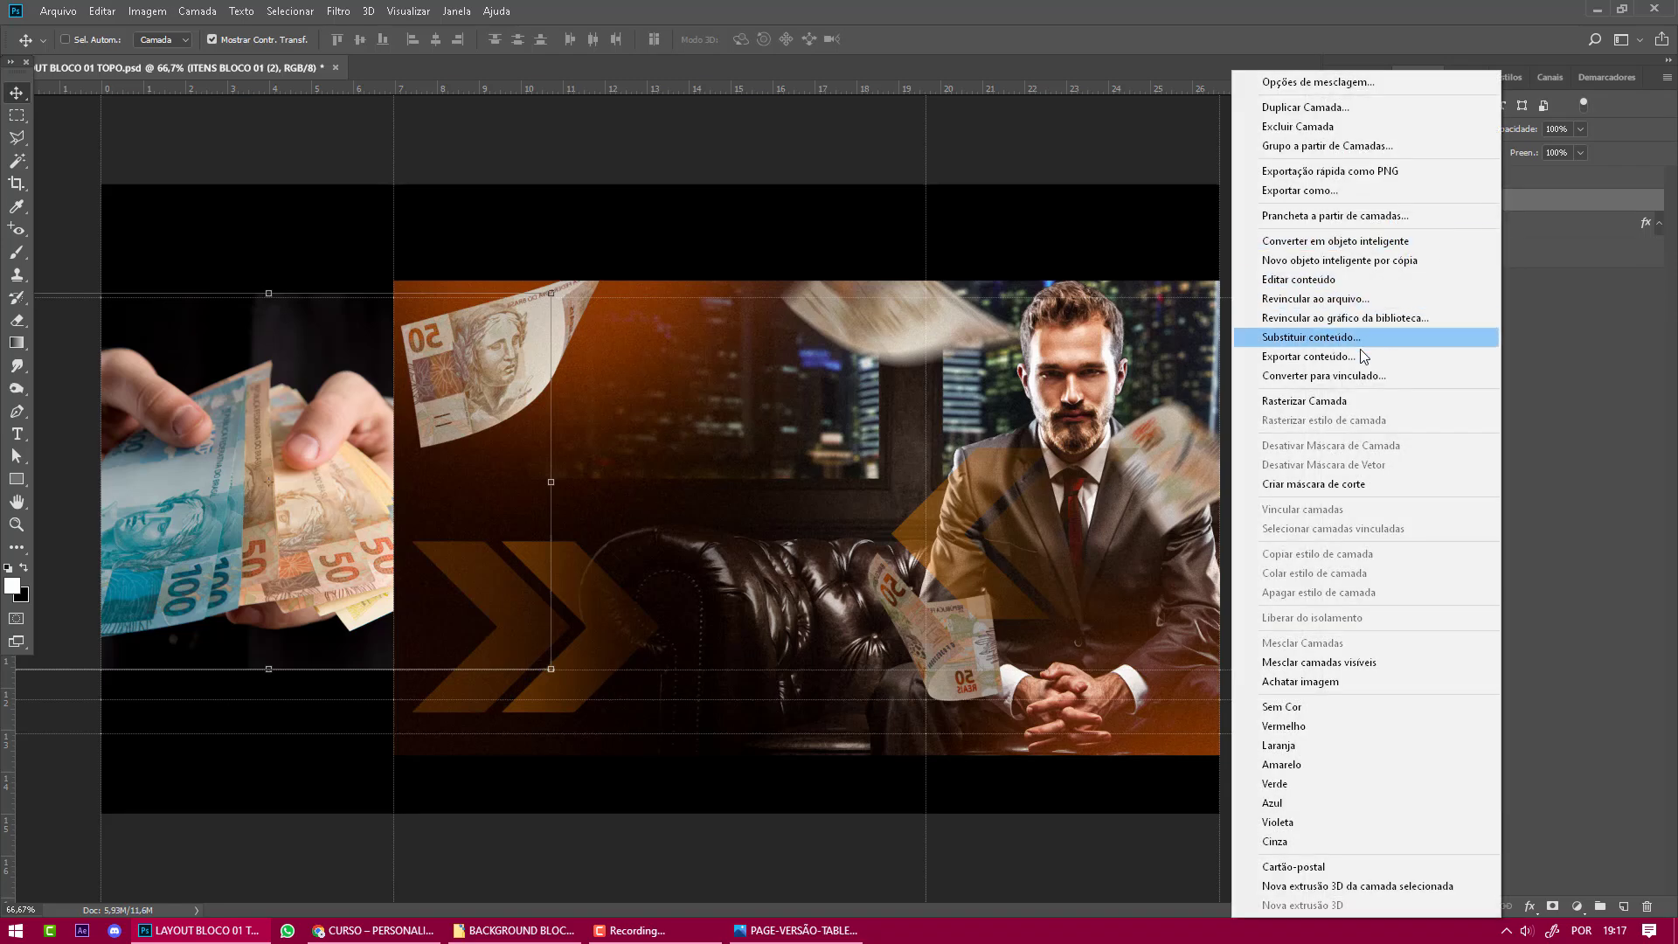
click(1338, 400)
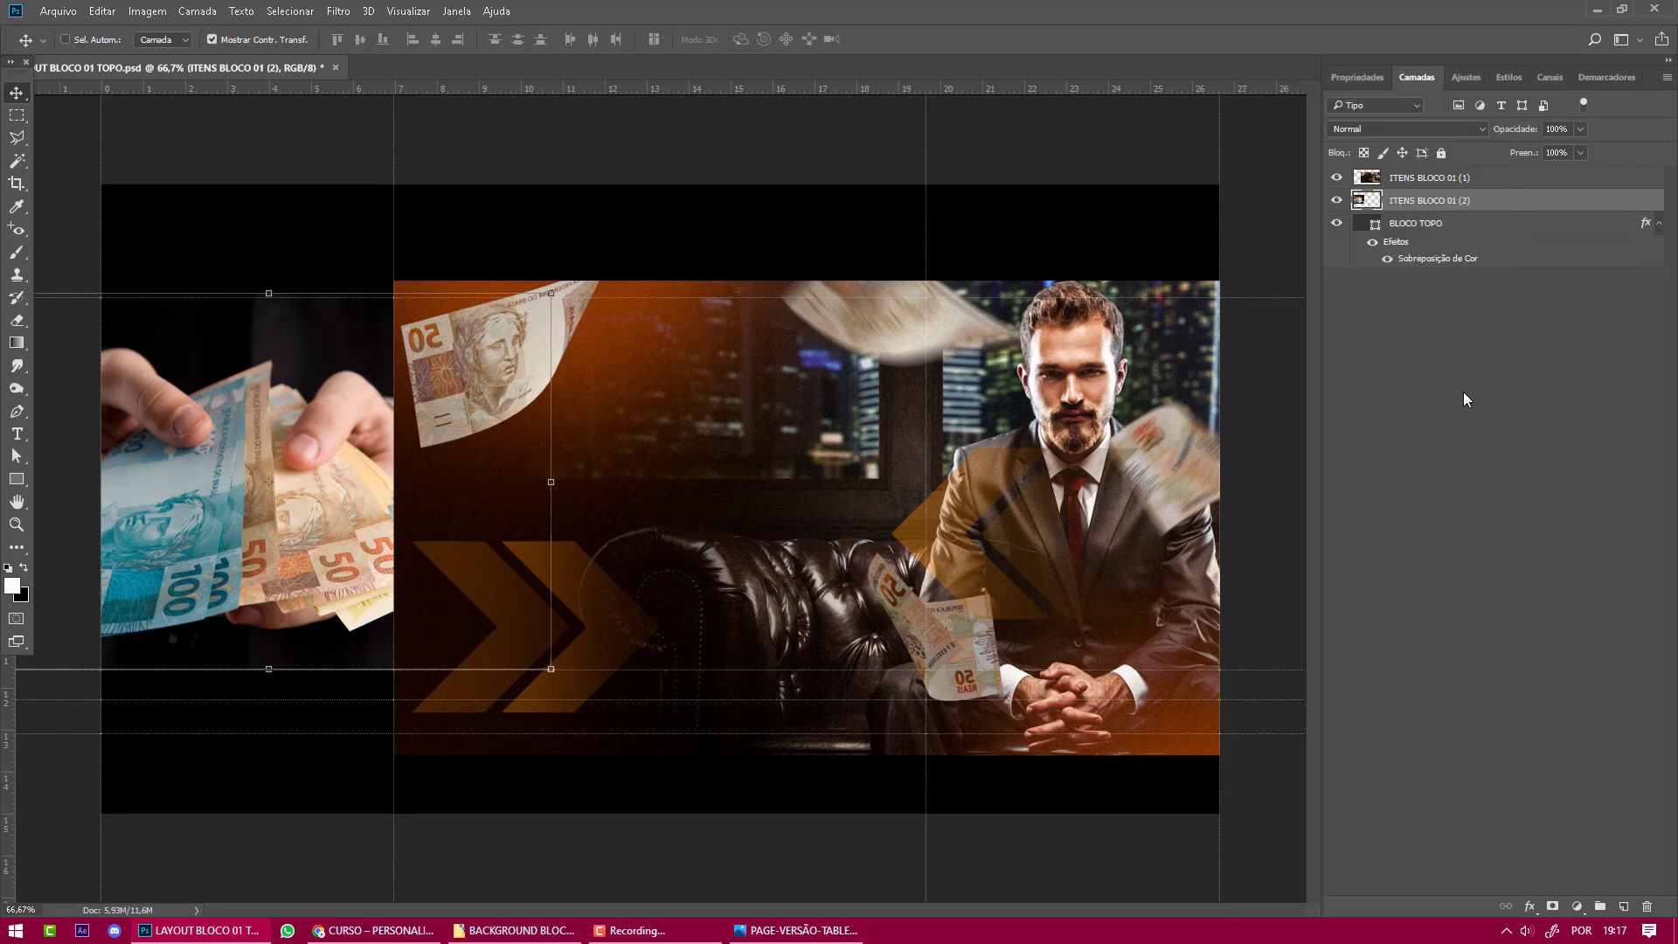
Move the ITENS BLOCO 01 (1) layer below ITENS BLOCO 01 (2) and enlarge the businessman photo slightly.
click(1511, 182)
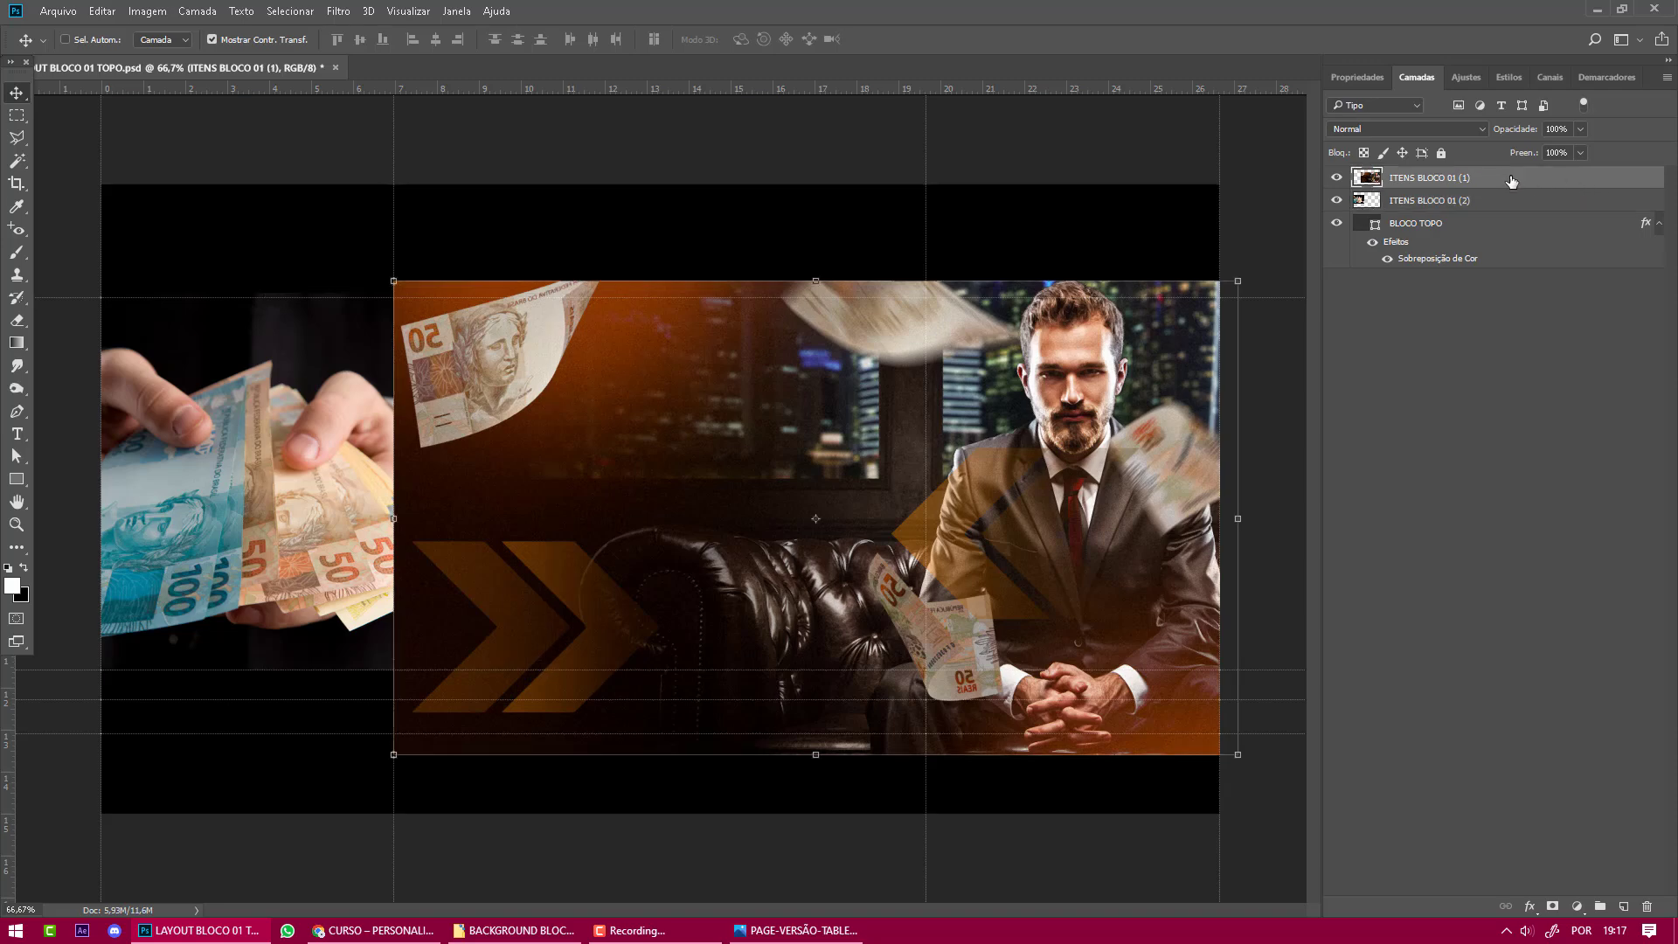
mouse_move(1511, 181)
mouse_down()
mouse_move(1500, 229)
mouse_move(1493, 172)
mouse_move(1486, 214)
mouse_move(1506, 184)
mouse_move(1504, 212)
mouse_up()
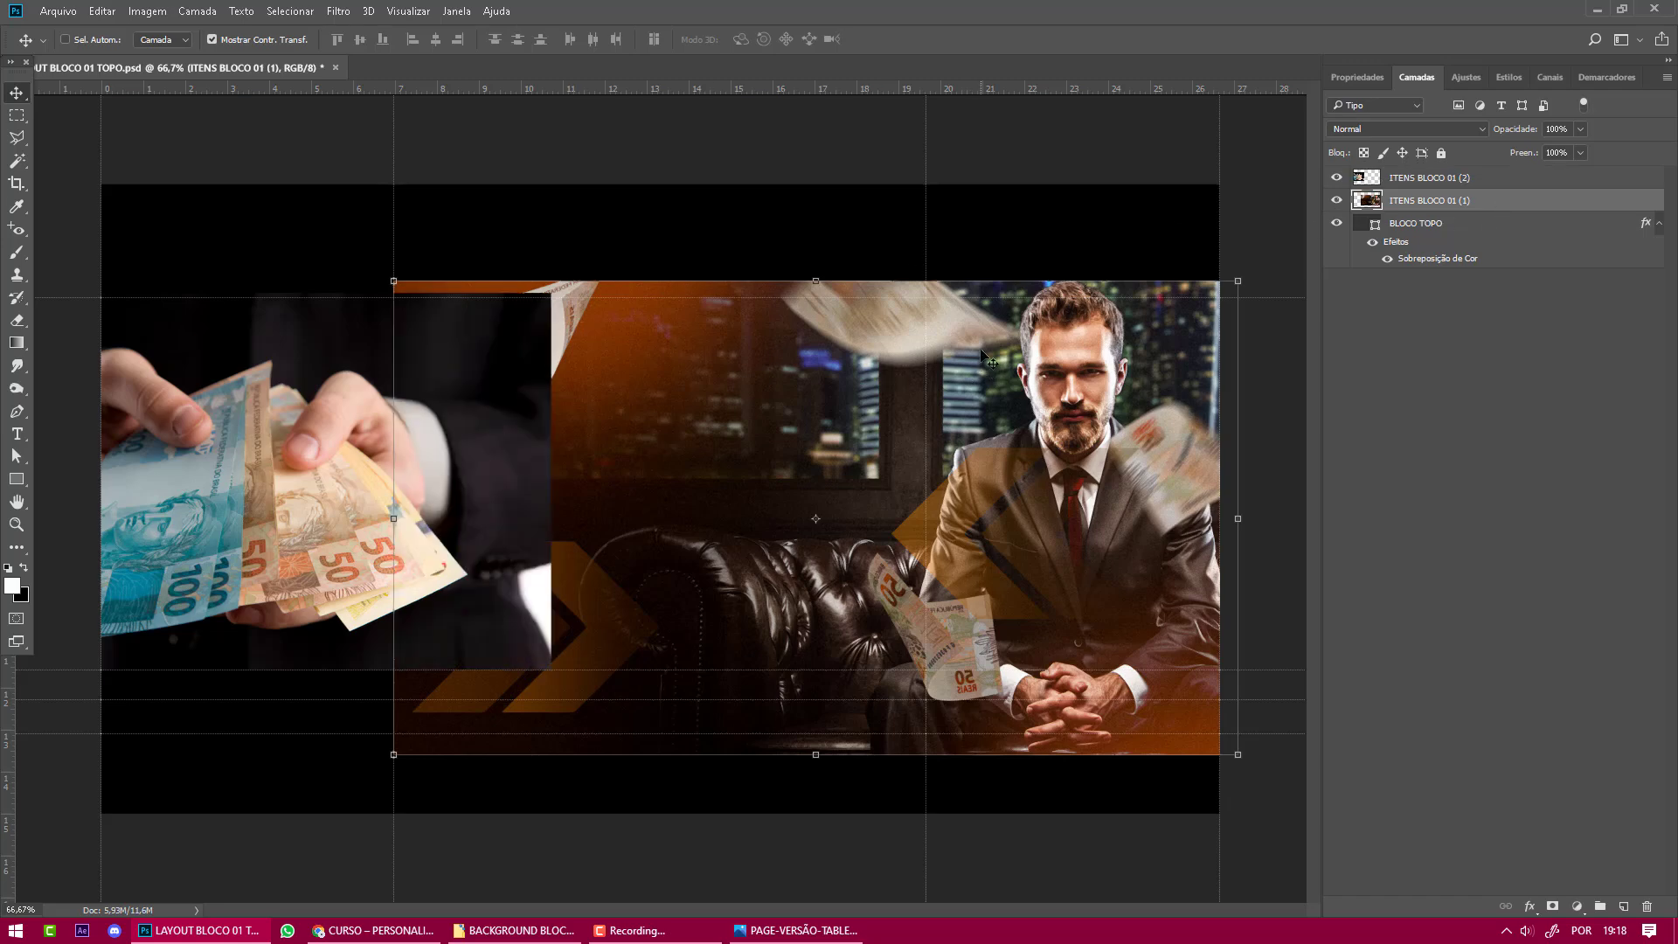
drag(1238, 281, 1244, 276)
key(Return)
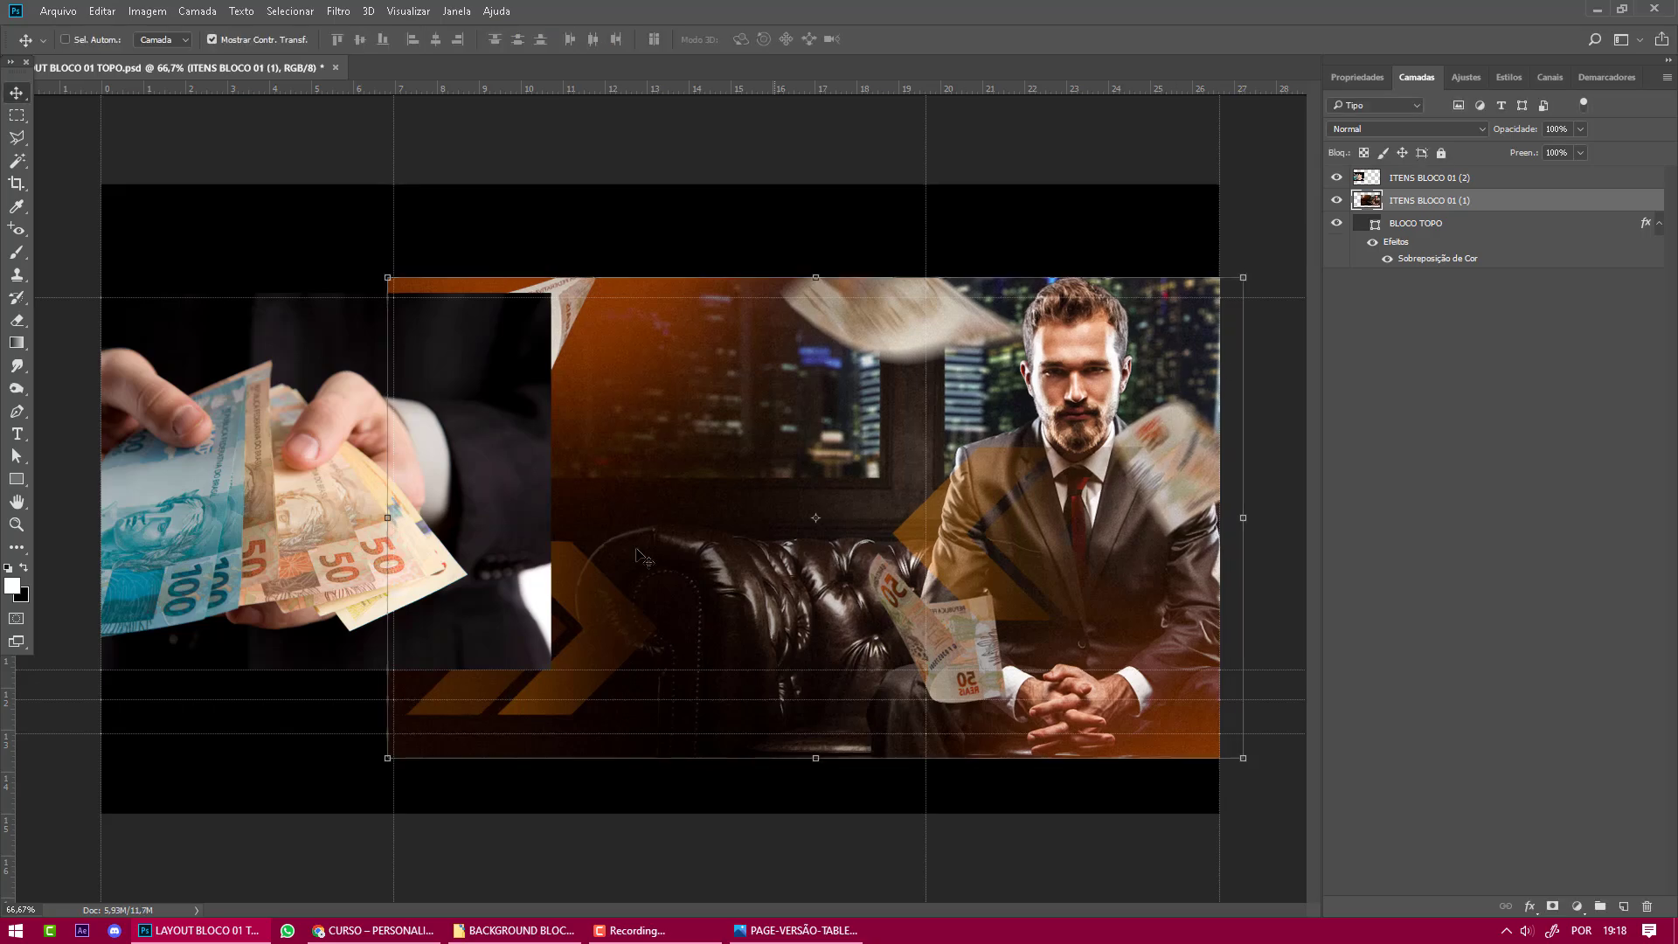
Place FADE-DE-TRANSIÇÃO.png from the File Explorer folder into the layout and align it exactly with the canvas edges.
click(516, 930)
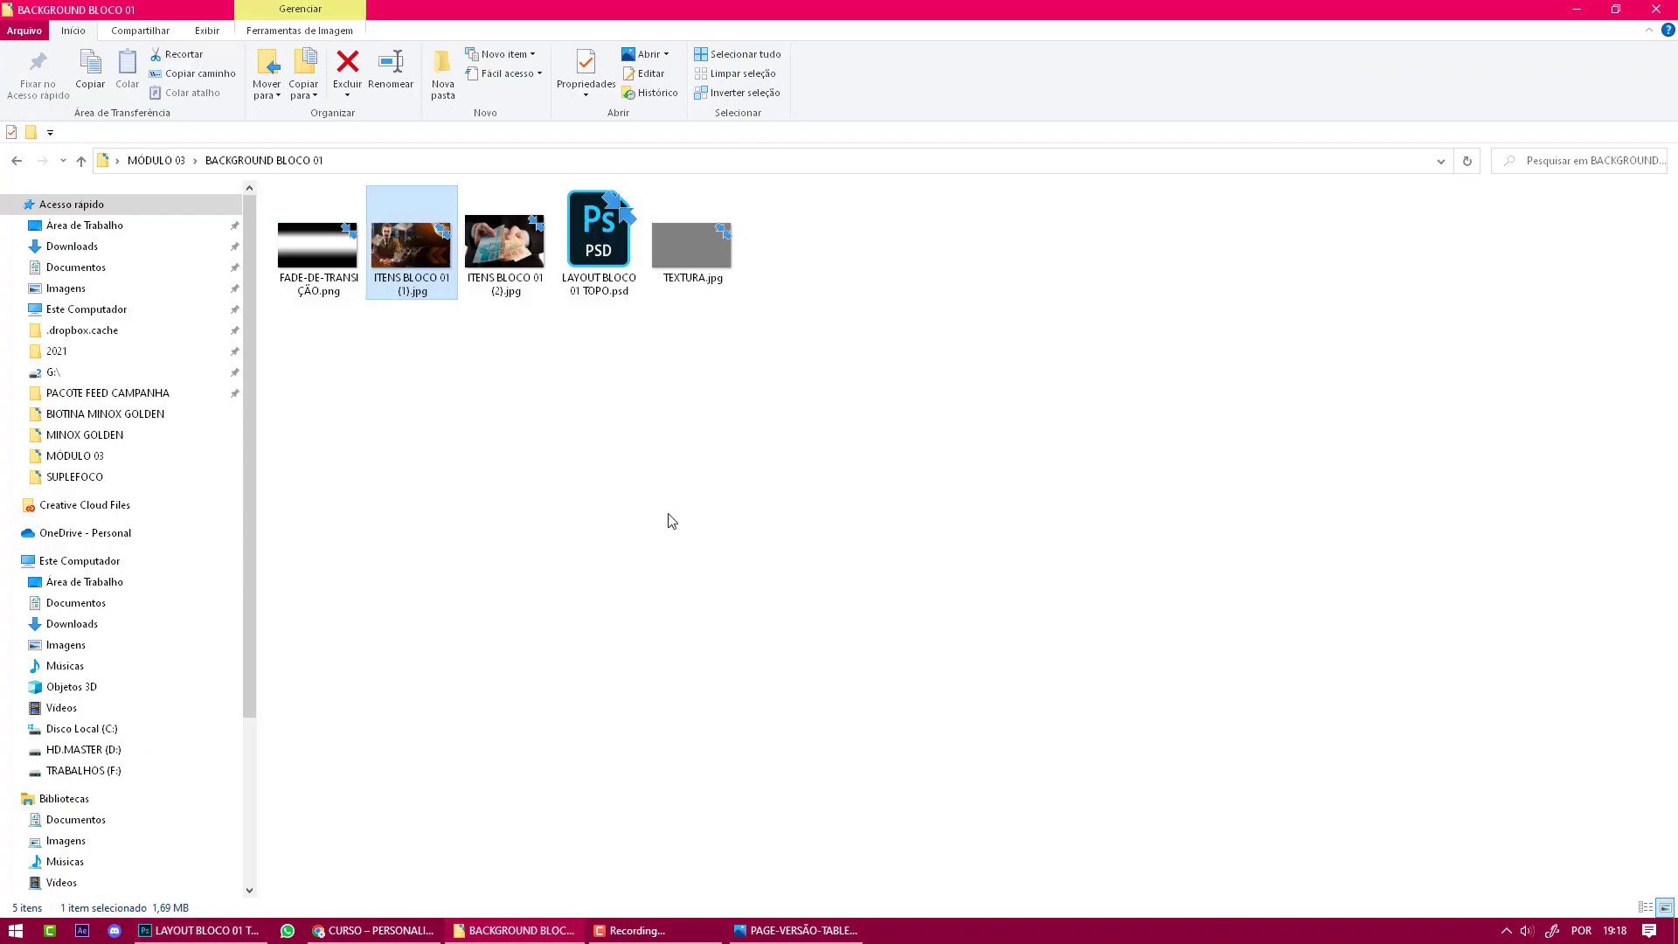
click(335, 282)
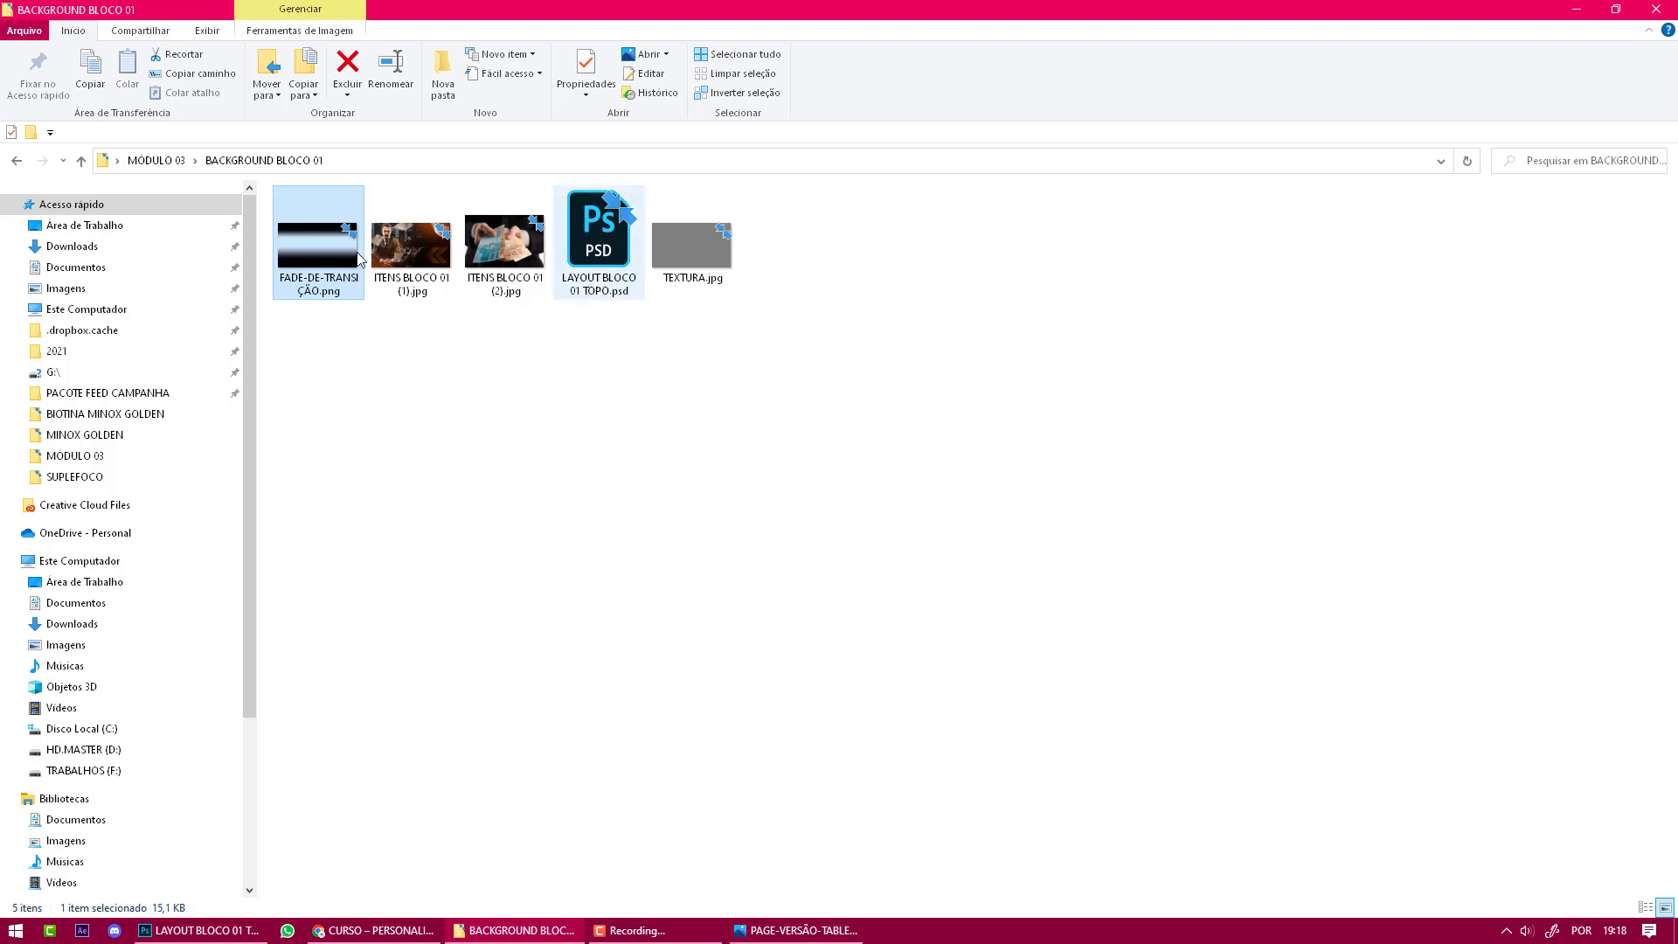
drag(335, 271, 666, 475)
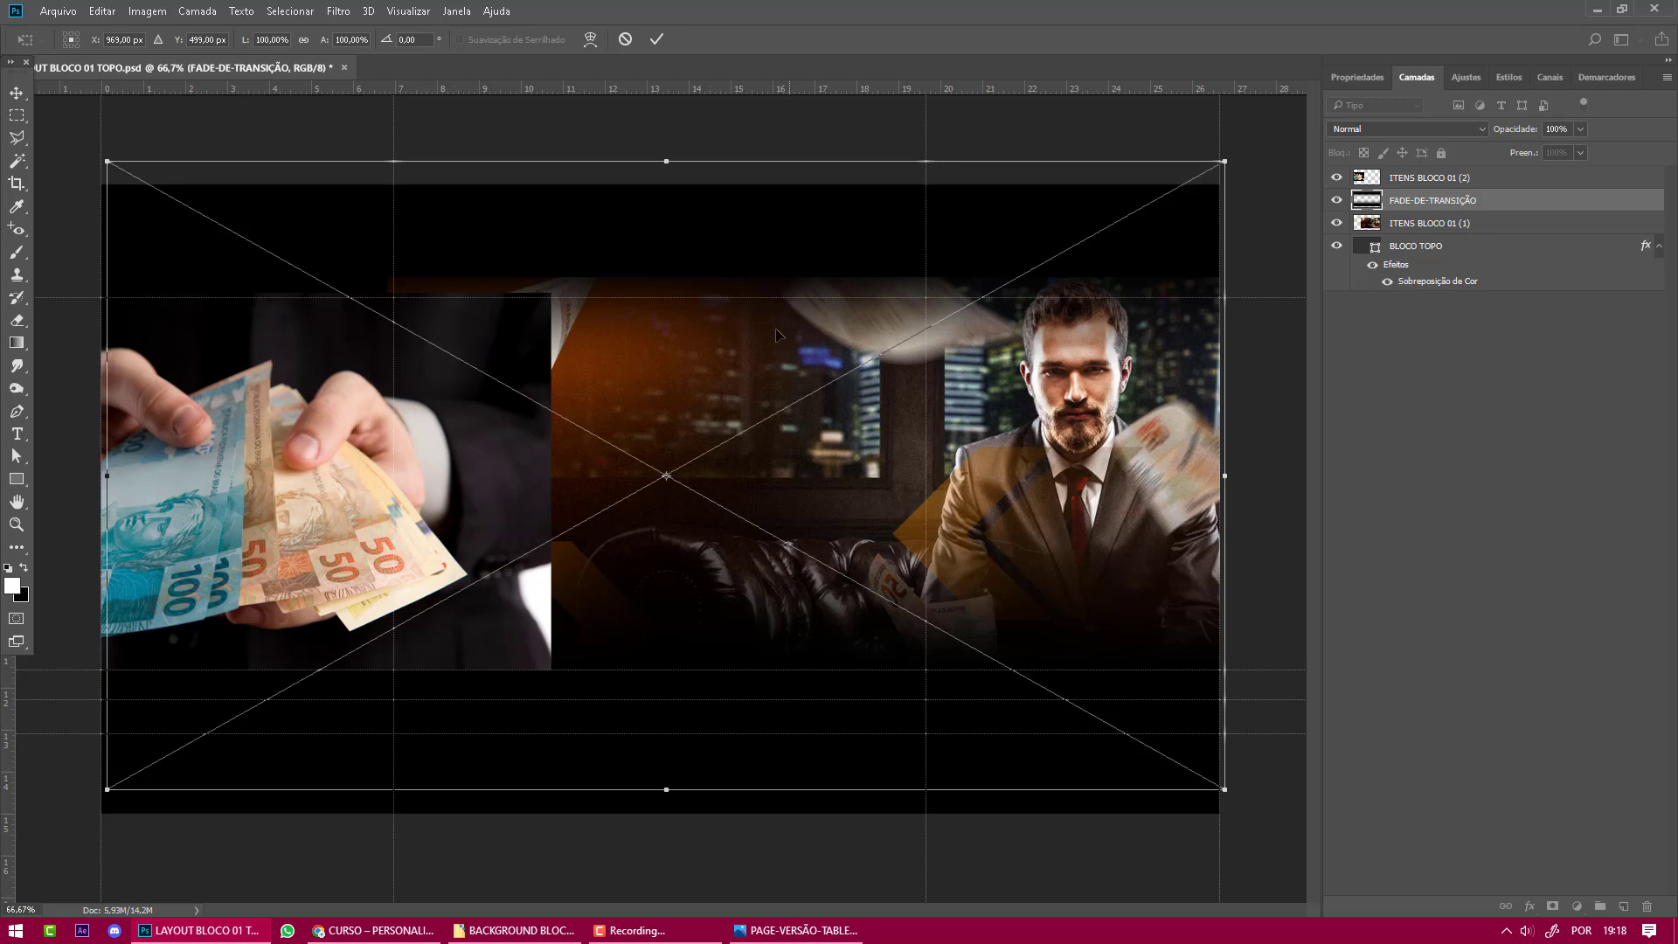
mouse_move(770, 344)
mouse_down()
mouse_move(751, 348)
mouse_move(772, 365)
mouse_up()
key(Return)
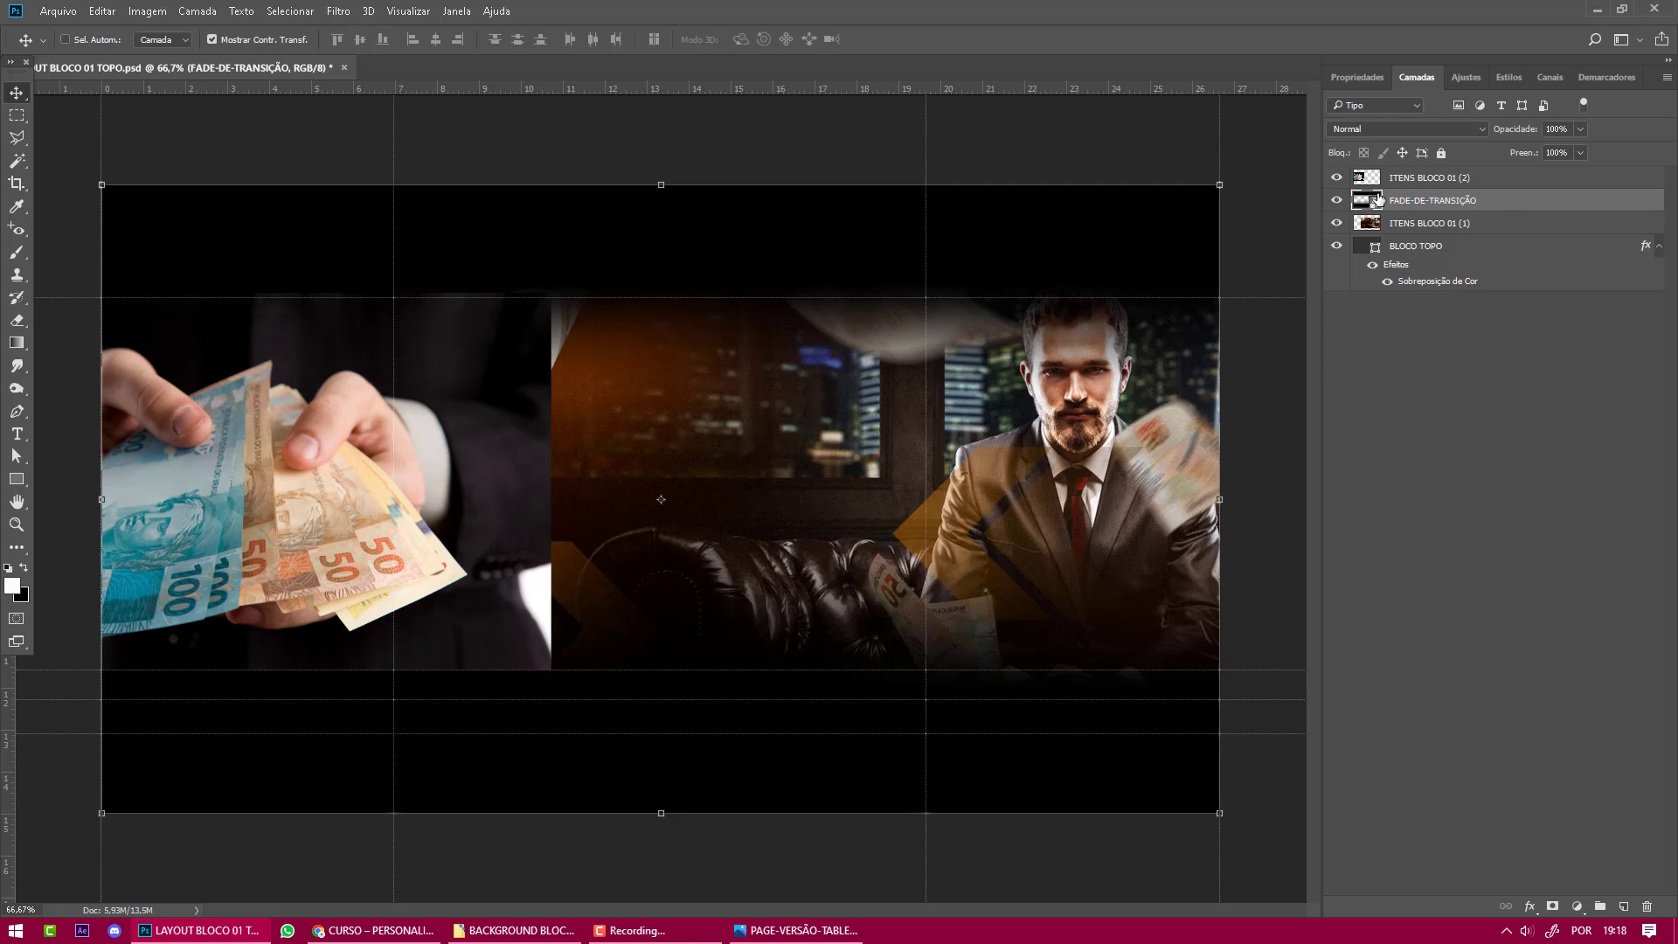
Move the FADE-DE-TRANSIÇÃO layer to the top of the stack and toggle its visibility to compare the photos with and without it.
mouse_move(1502, 205)
mouse_down()
mouse_move(1504, 167)
mouse_move(1498, 194)
mouse_move(1499, 176)
mouse_move(1442, 183)
mouse_move(1497, 201)
mouse_up()
drag(1498, 200, 1508, 168)
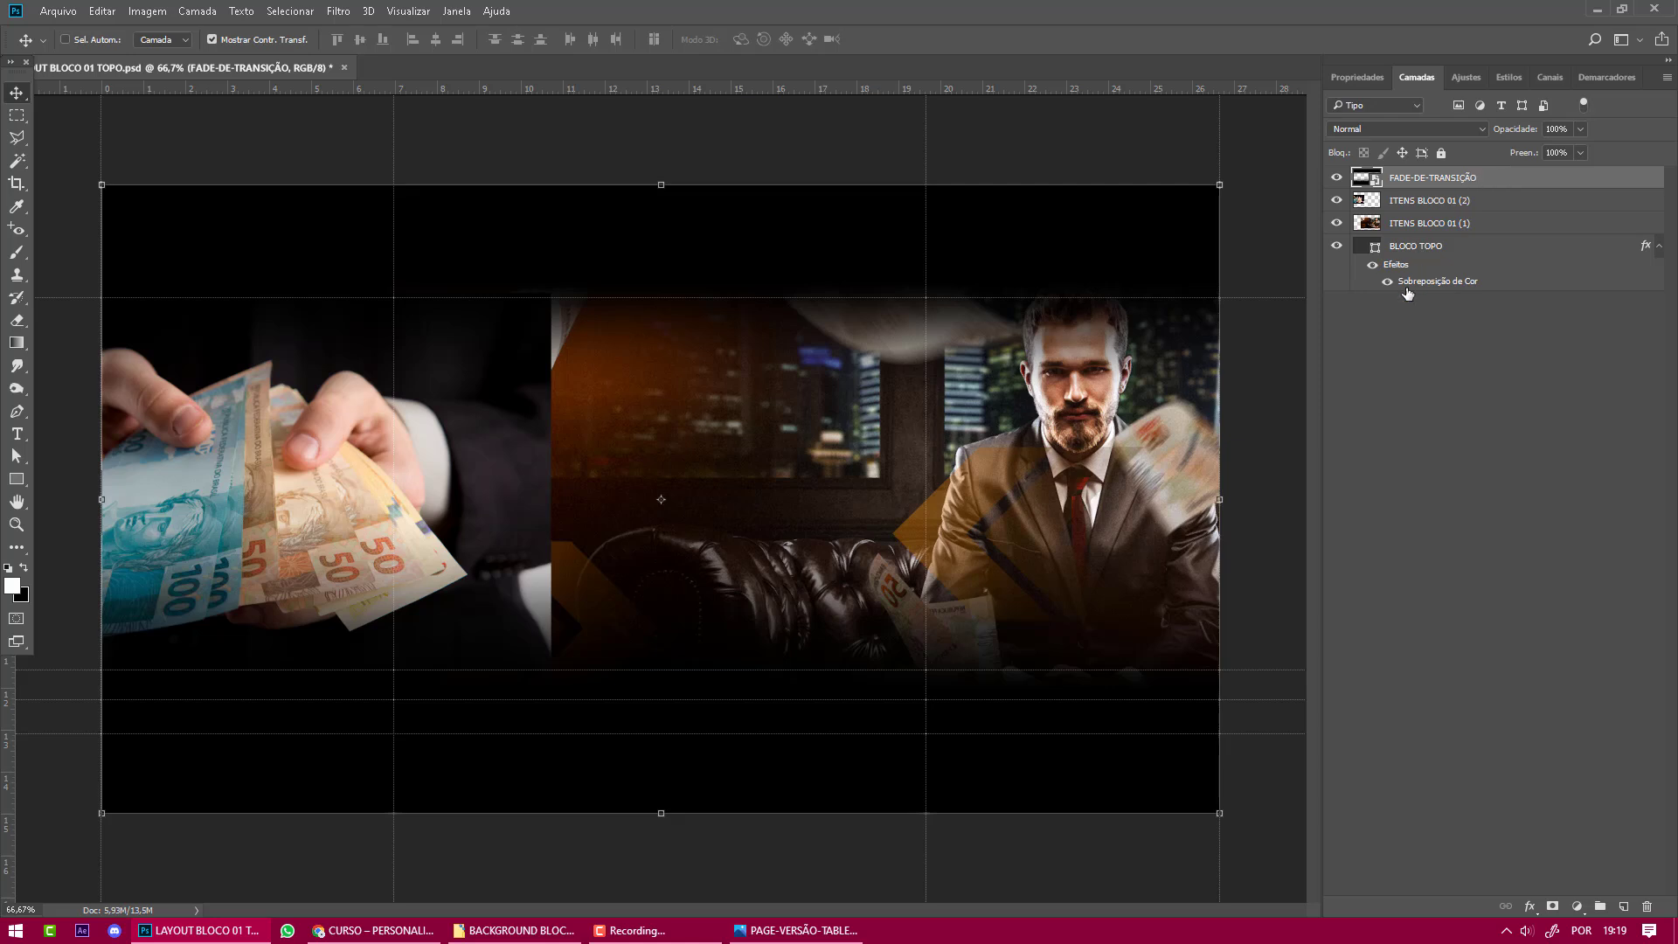
click(1336, 178)
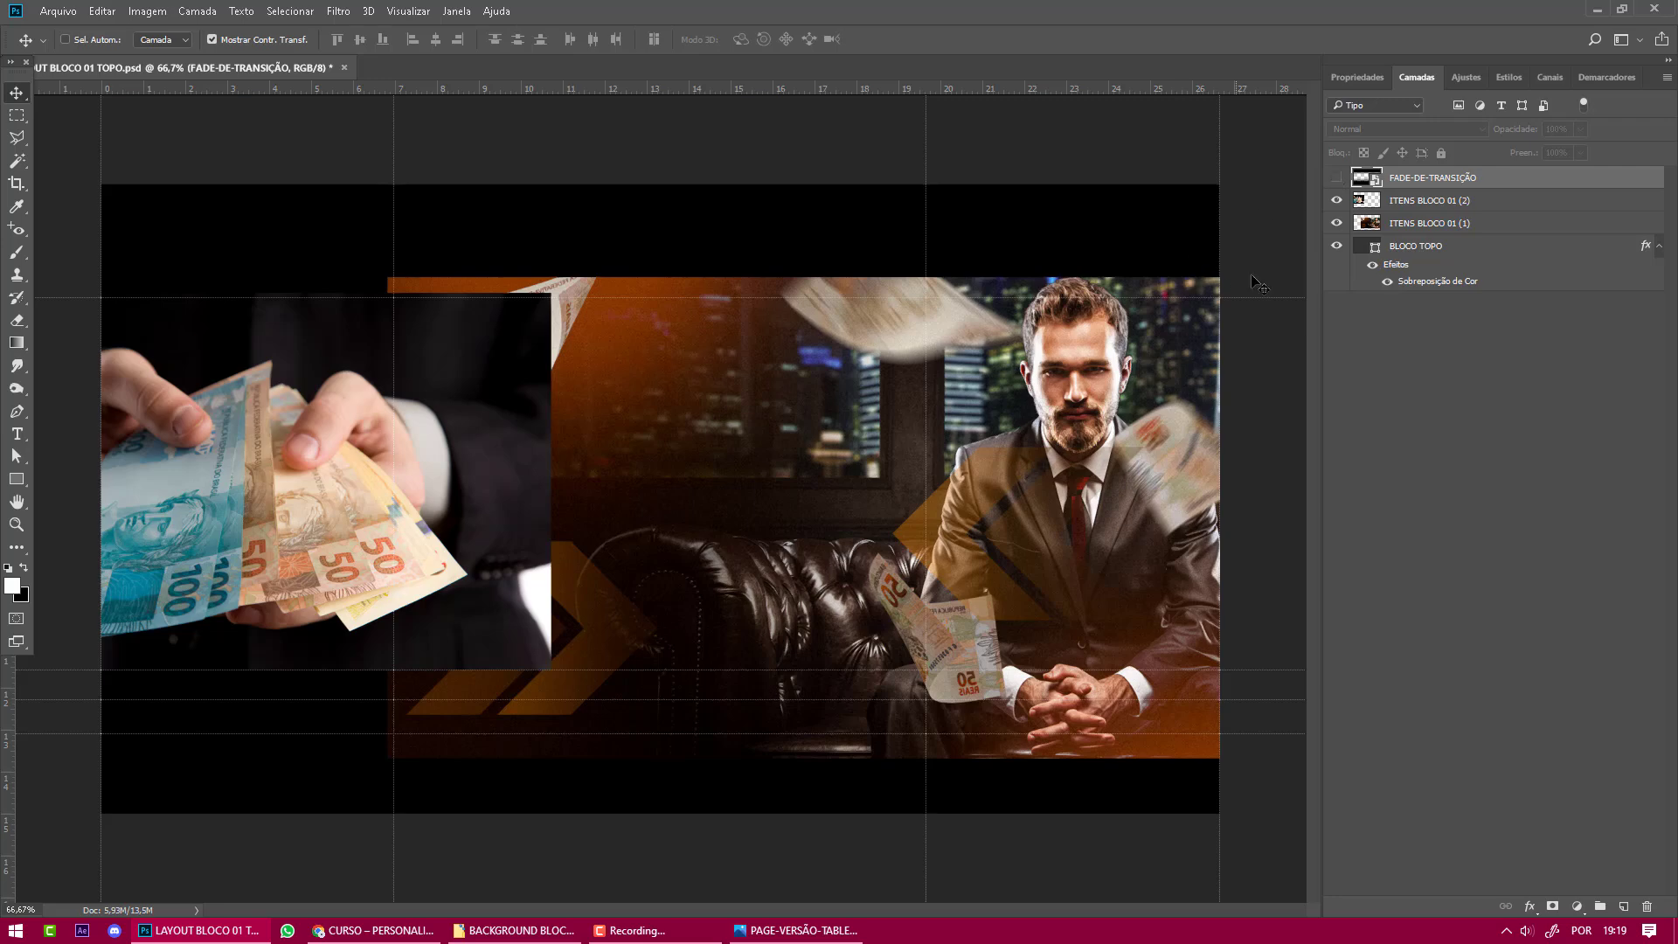
click(1554, 229)
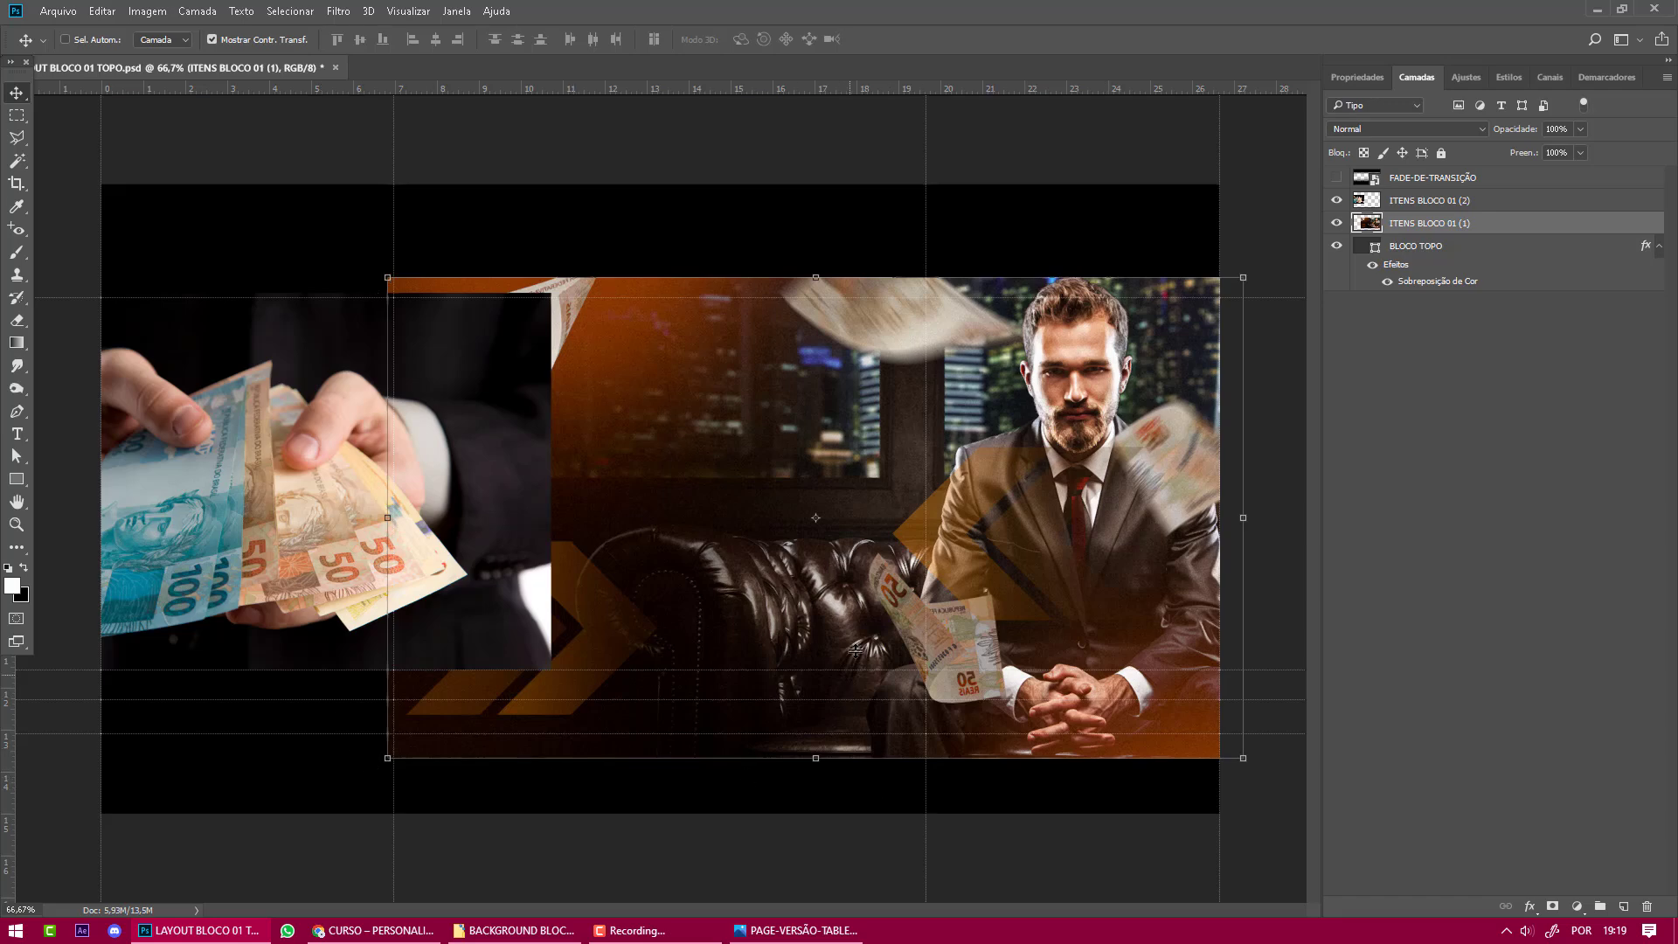
click(1336, 179)
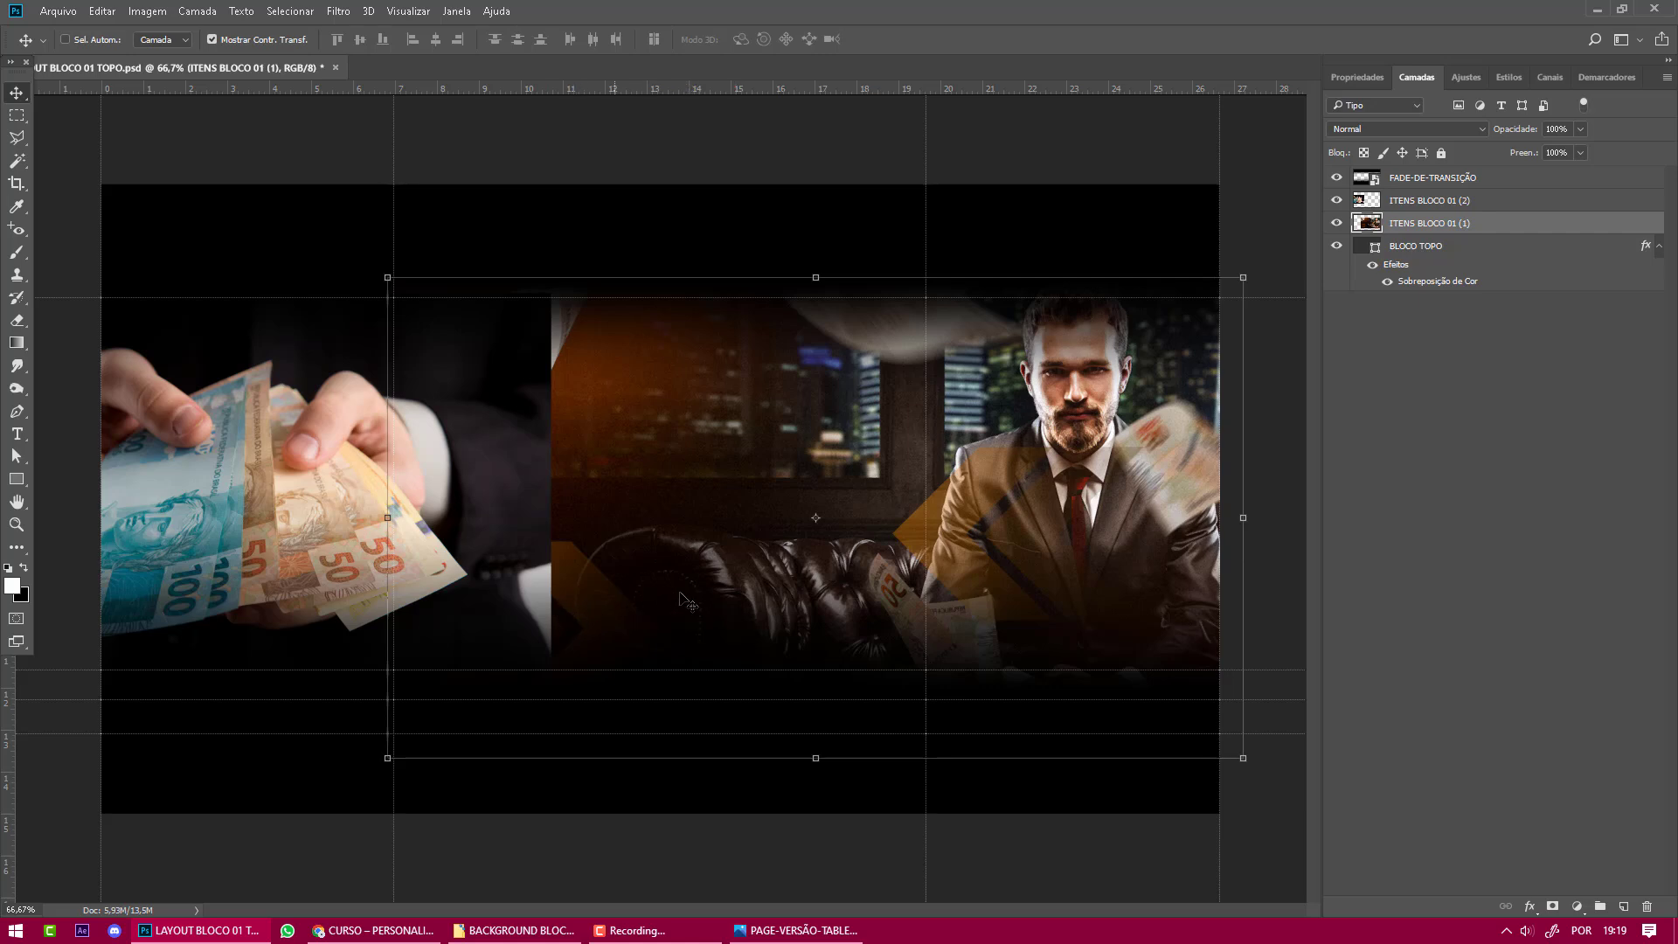
Set up the Eraser on the ITENS BLOCO 01 (2) layer with a soft round 741 px brush, 0% hardness and 85% opacity.
click(1525, 200)
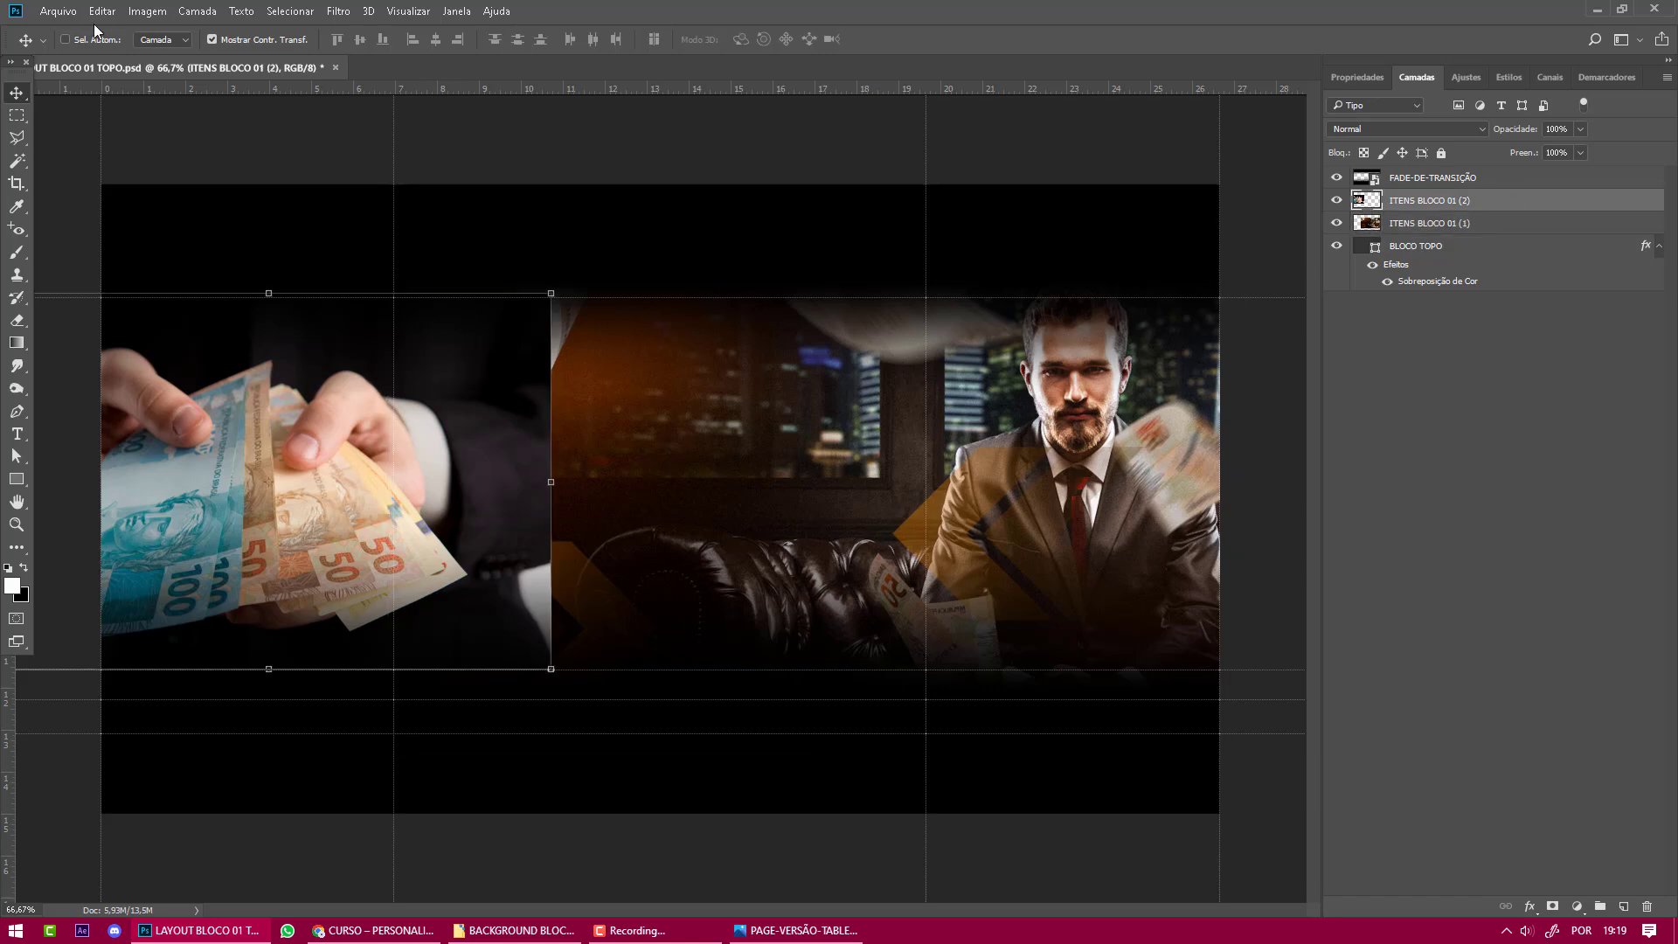
click(17, 321)
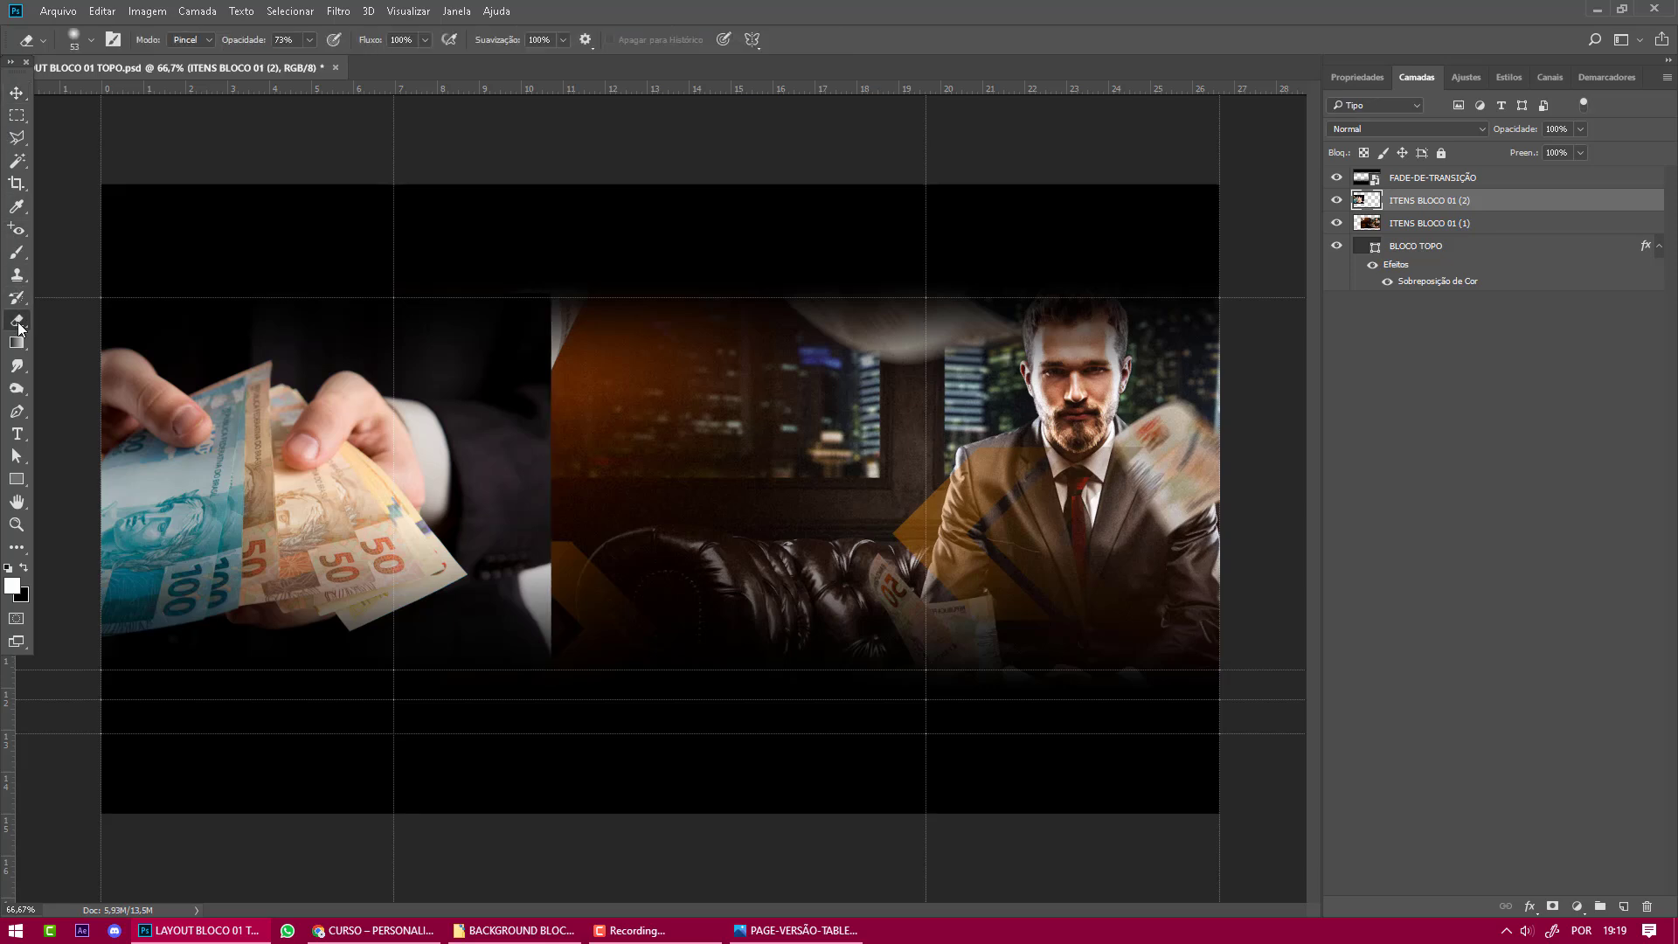
click(92, 42)
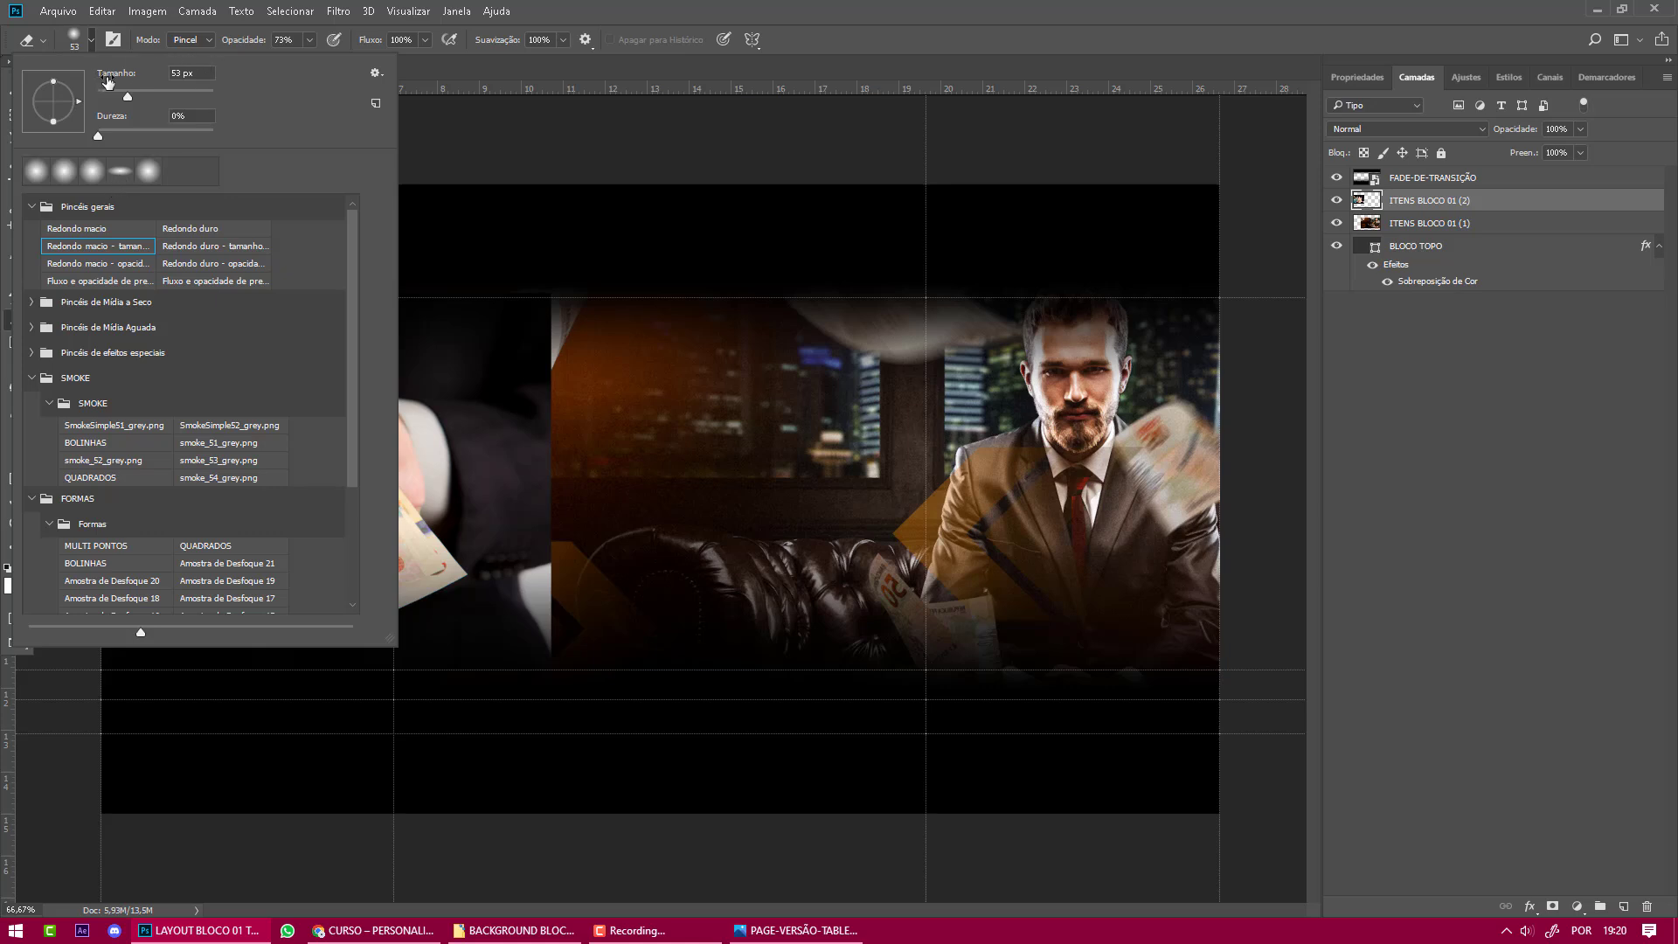
mouse_move(128, 96)
mouse_down()
mouse_move(166, 98)
mouse_move(114, 97)
mouse_up()
drag(112, 100, 167, 96)
click(656, 233)
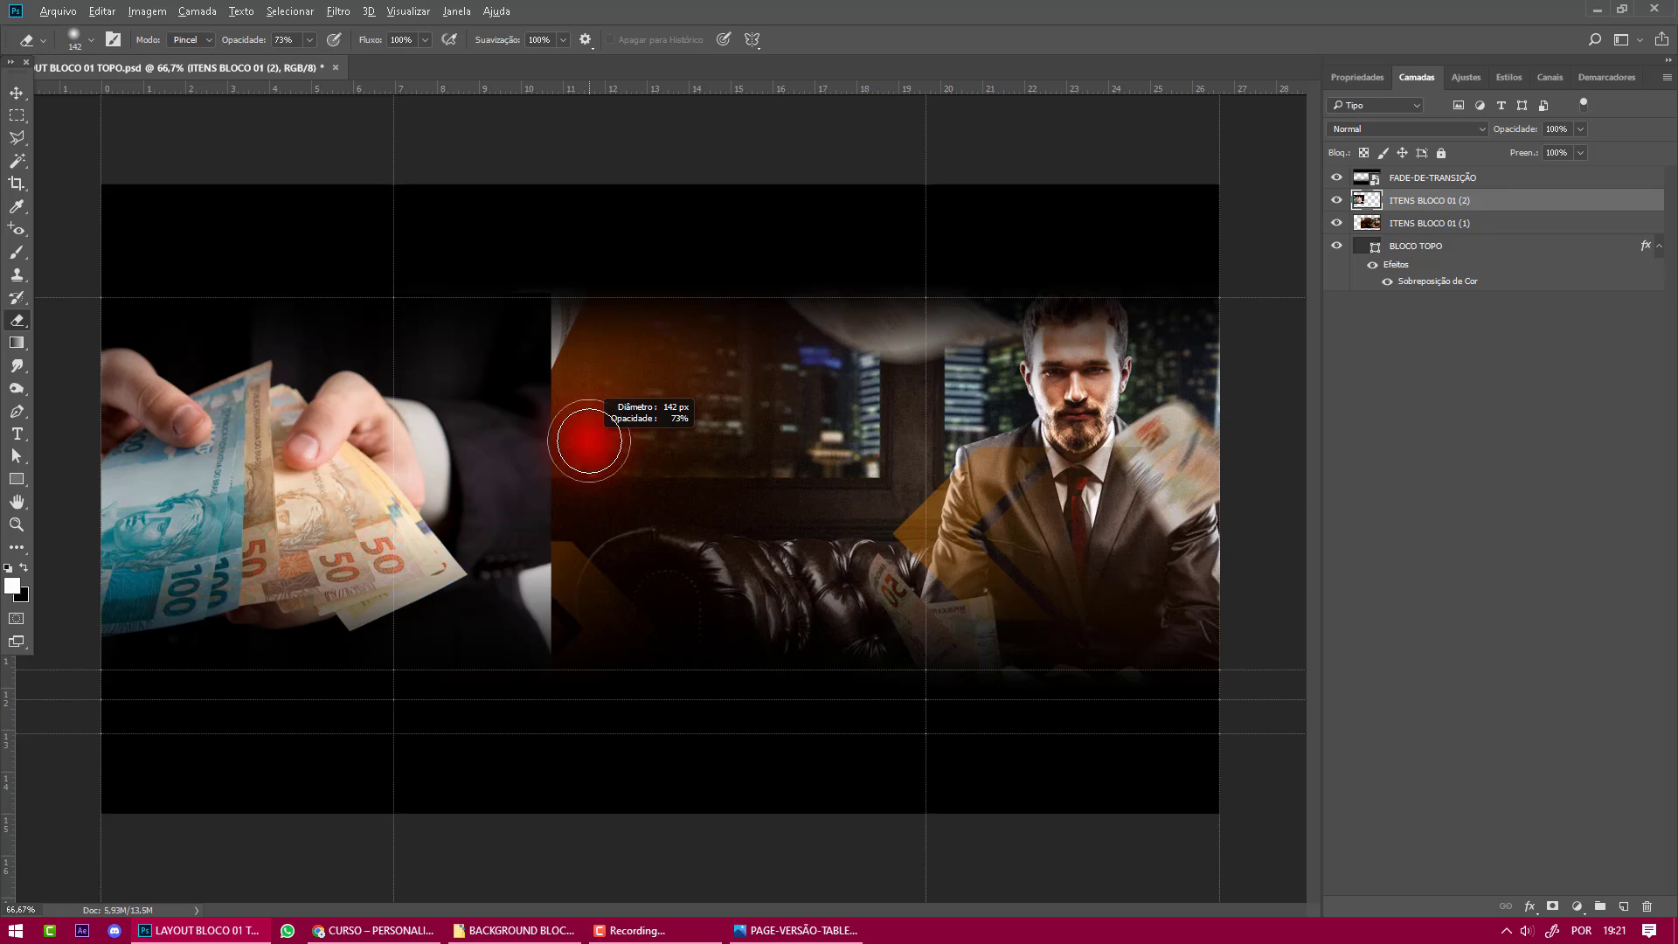
mouse_move(592, 439)
mouse_down()
mouse_move(948, 448)
mouse_move(621, 447)
mouse_move(872, 433)
mouse_move(647, 443)
mouse_move(655, 423)
mouse_move(753, 423)
mouse_move(617, 427)
mouse_move(739, 412)
mouse_up()
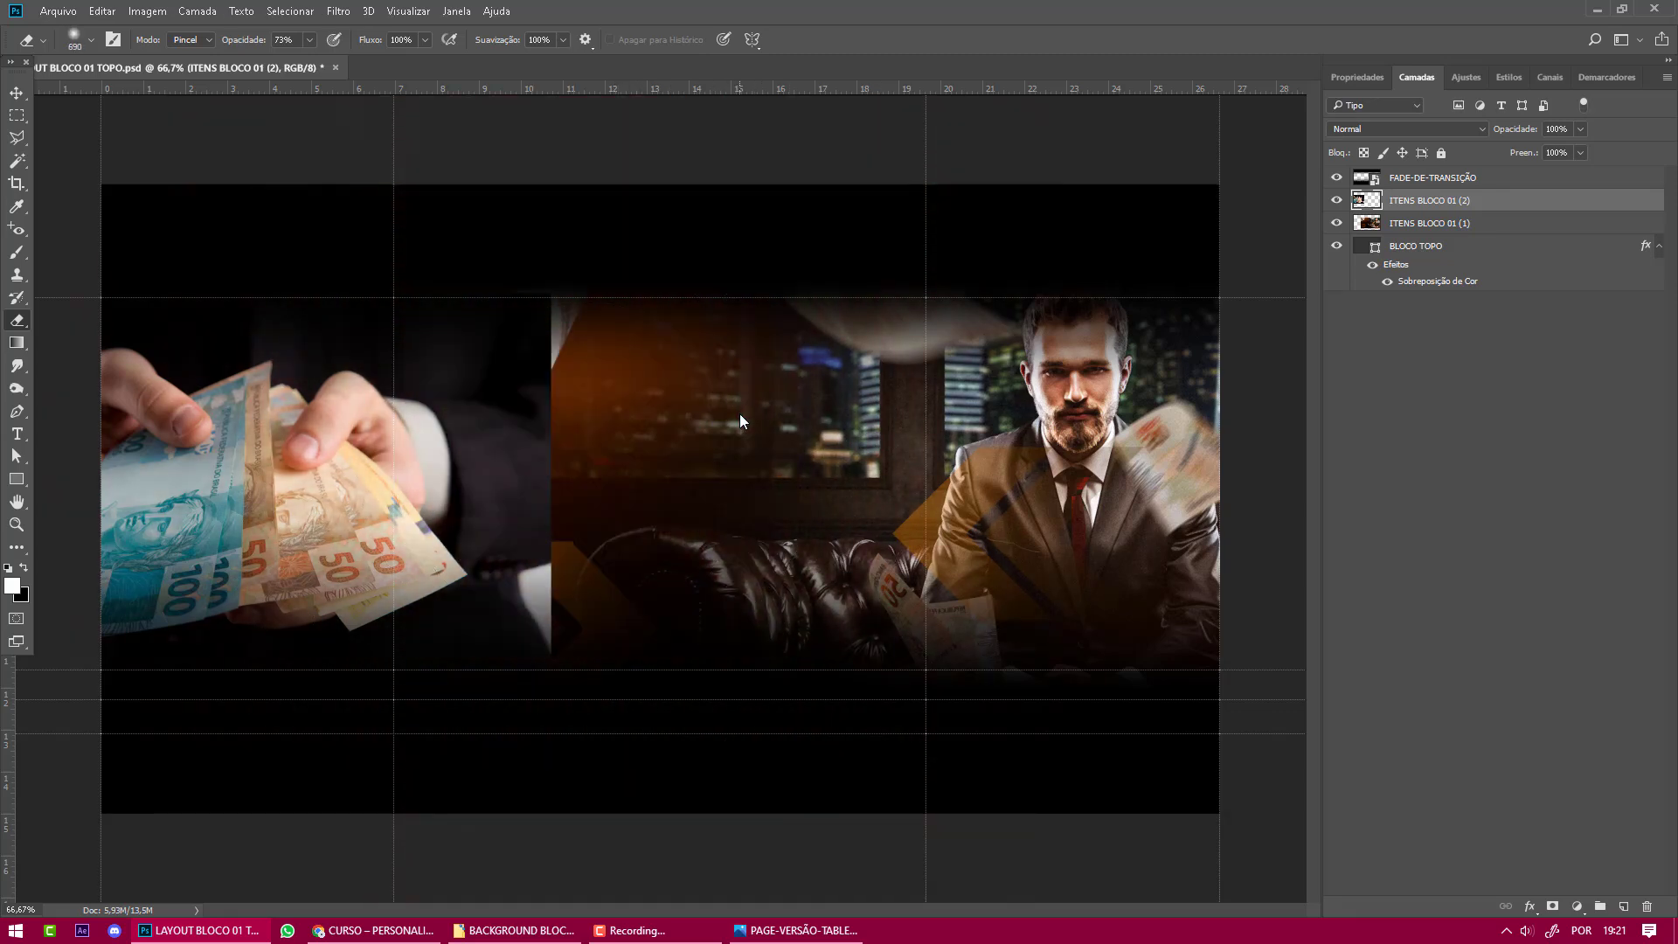
click(93, 40)
drag(201, 99, 191, 98)
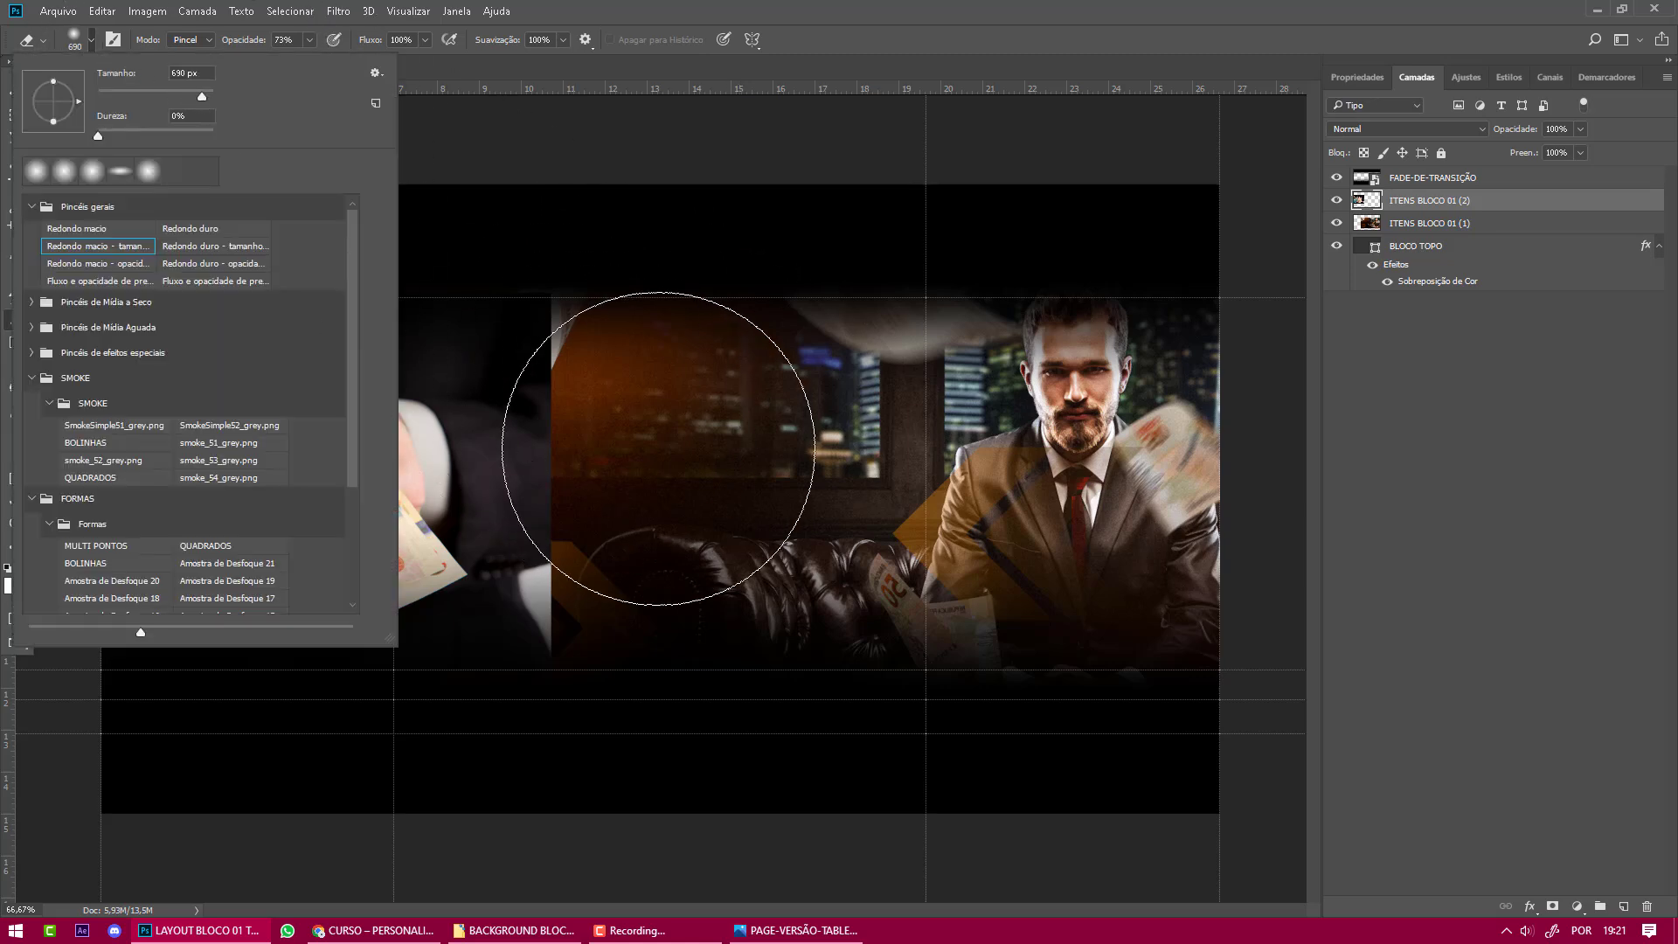
mouse_move(712, 419)
mouse_down()
mouse_move(648, 451)
mouse_move(720, 442)
mouse_move(582, 439)
mouse_move(827, 424)
mouse_move(703, 410)
mouse_up()
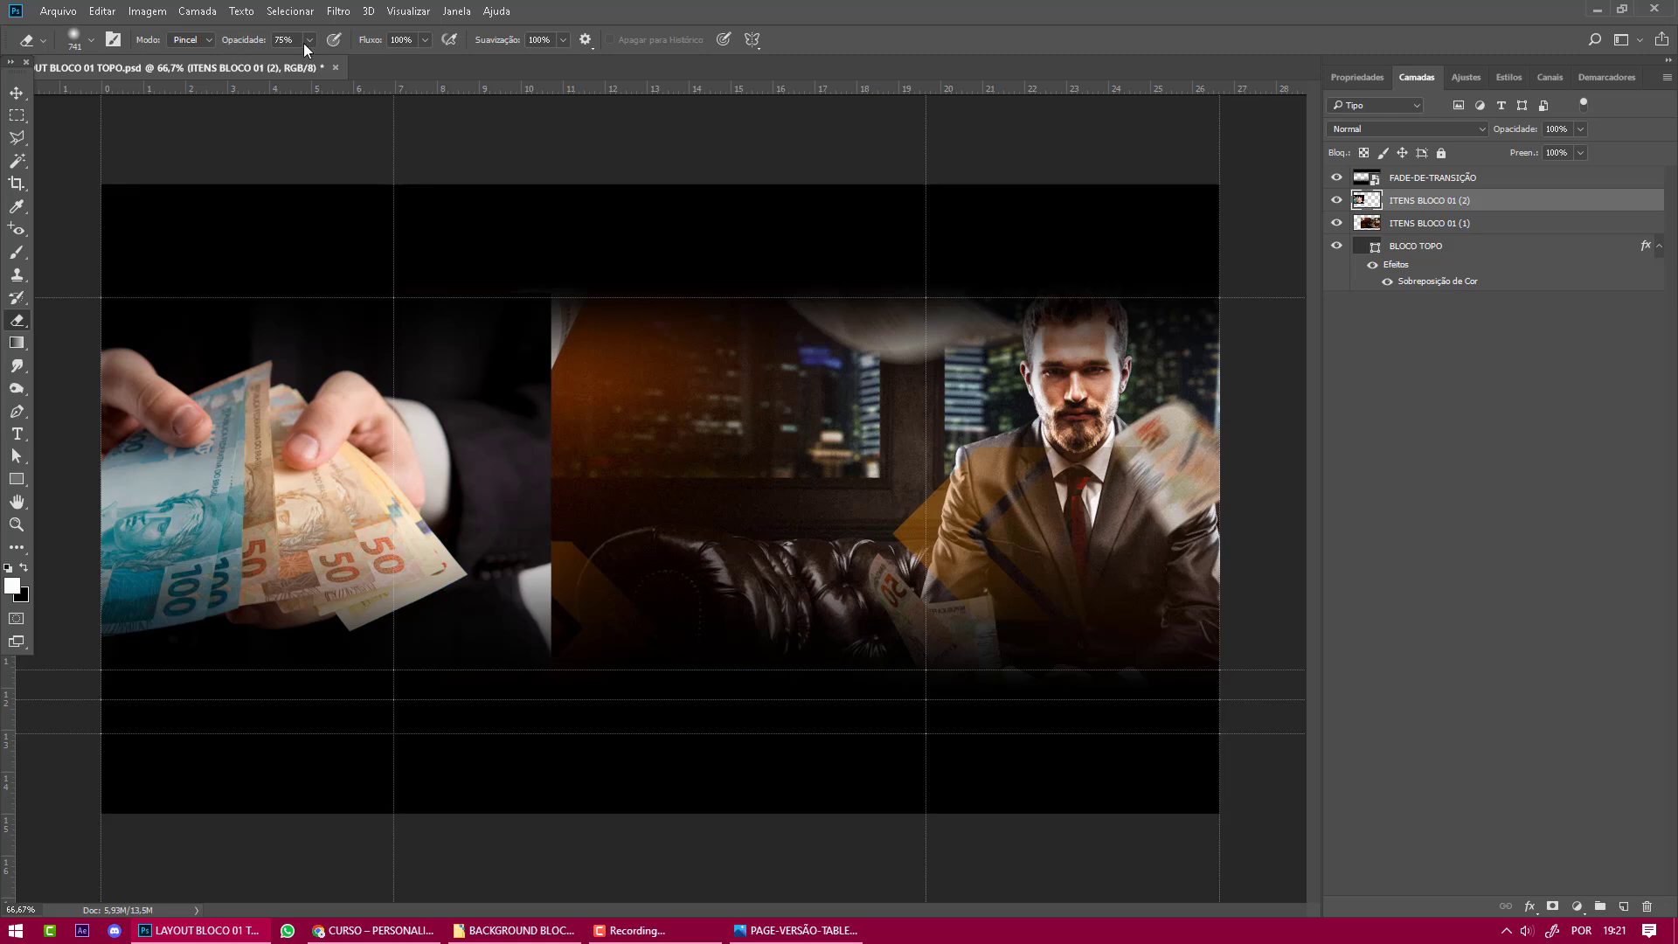
text(8)
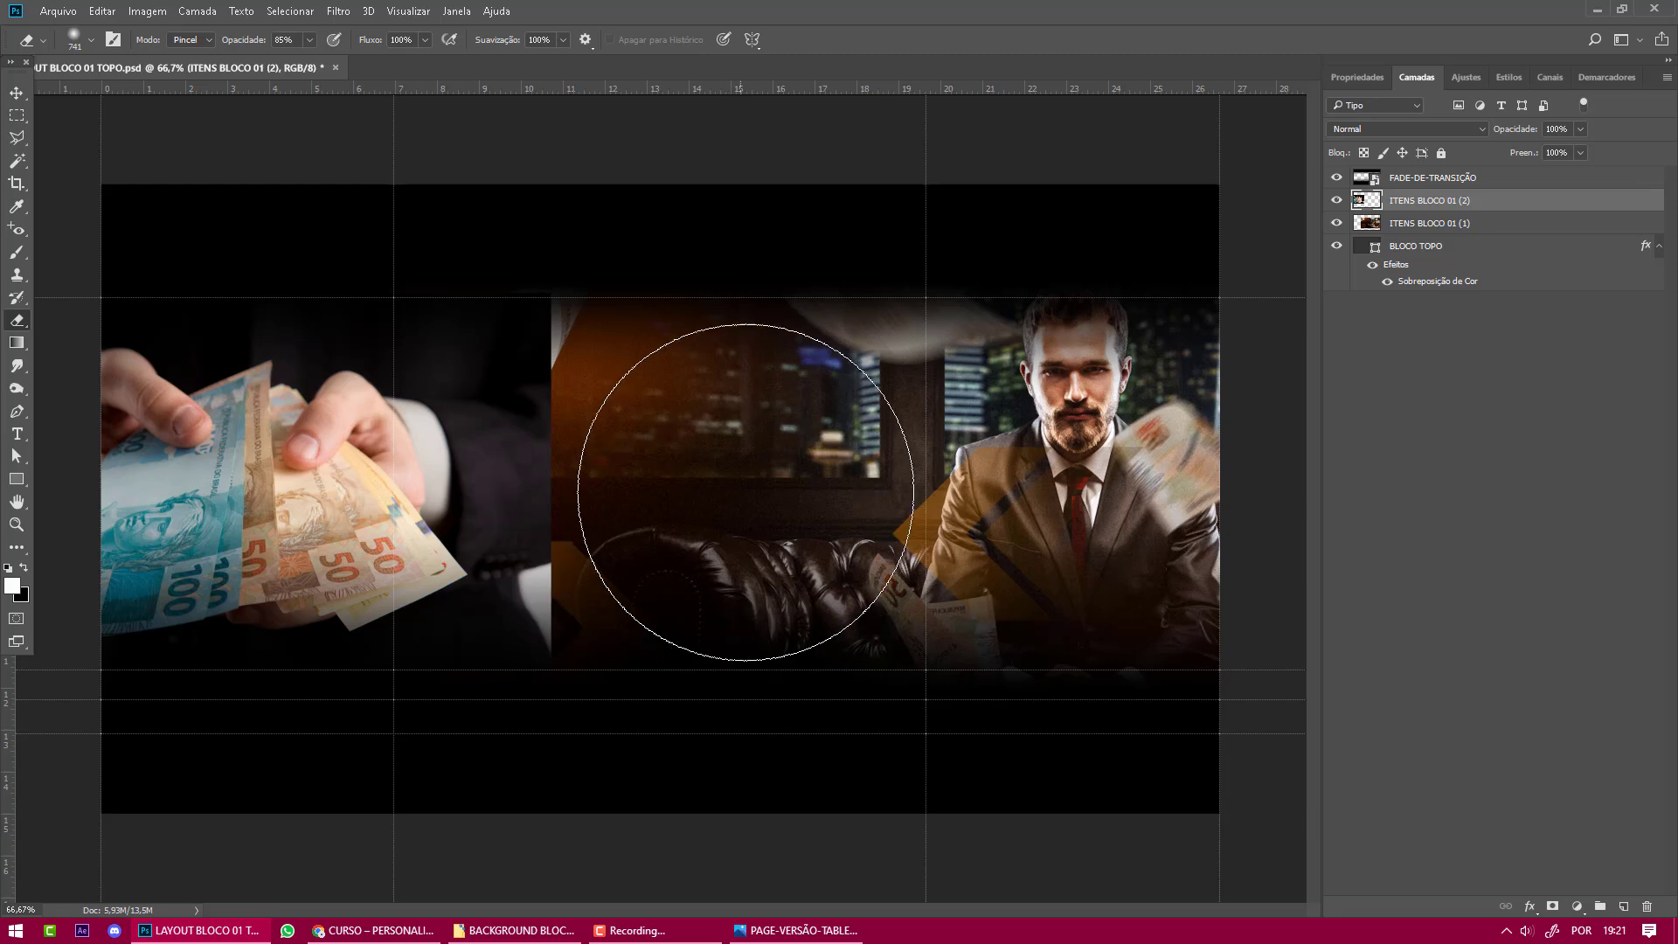
Erase the inner side of the money-hands photo with the large soft Eraser so it blends into the businessman photo.
drag(704, 485, 739, 474)
mouse_move(708, 316)
mouse_down()
mouse_move(751, 381)
mouse_move(773, 369)
mouse_up()
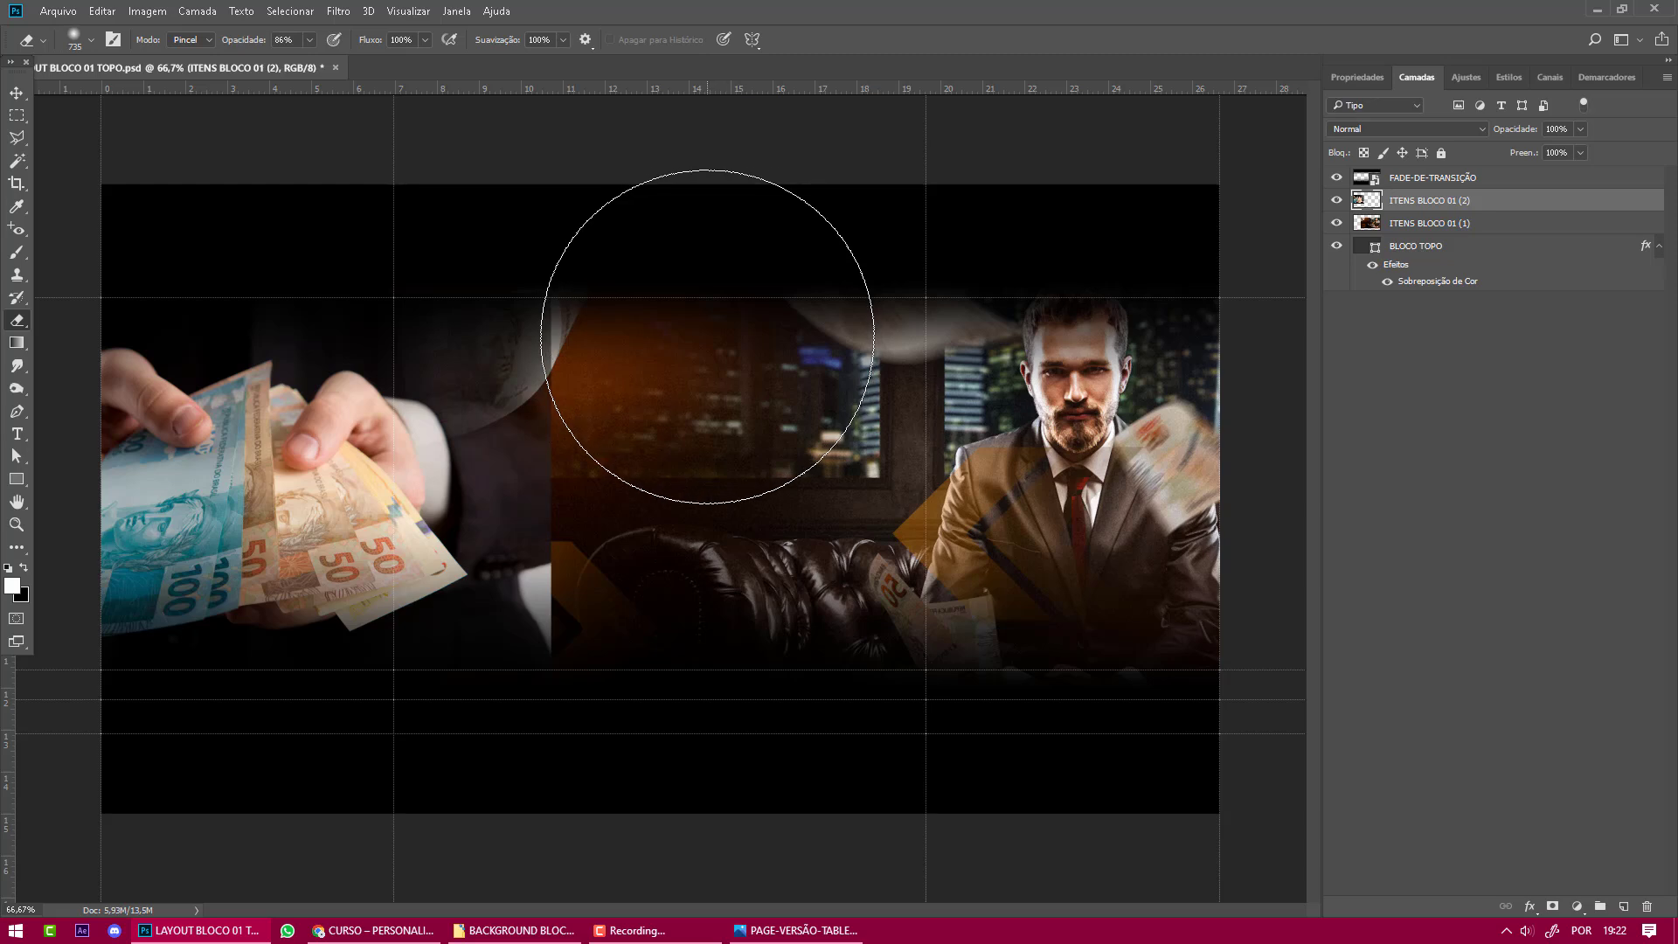
drag(708, 337, 712, 314)
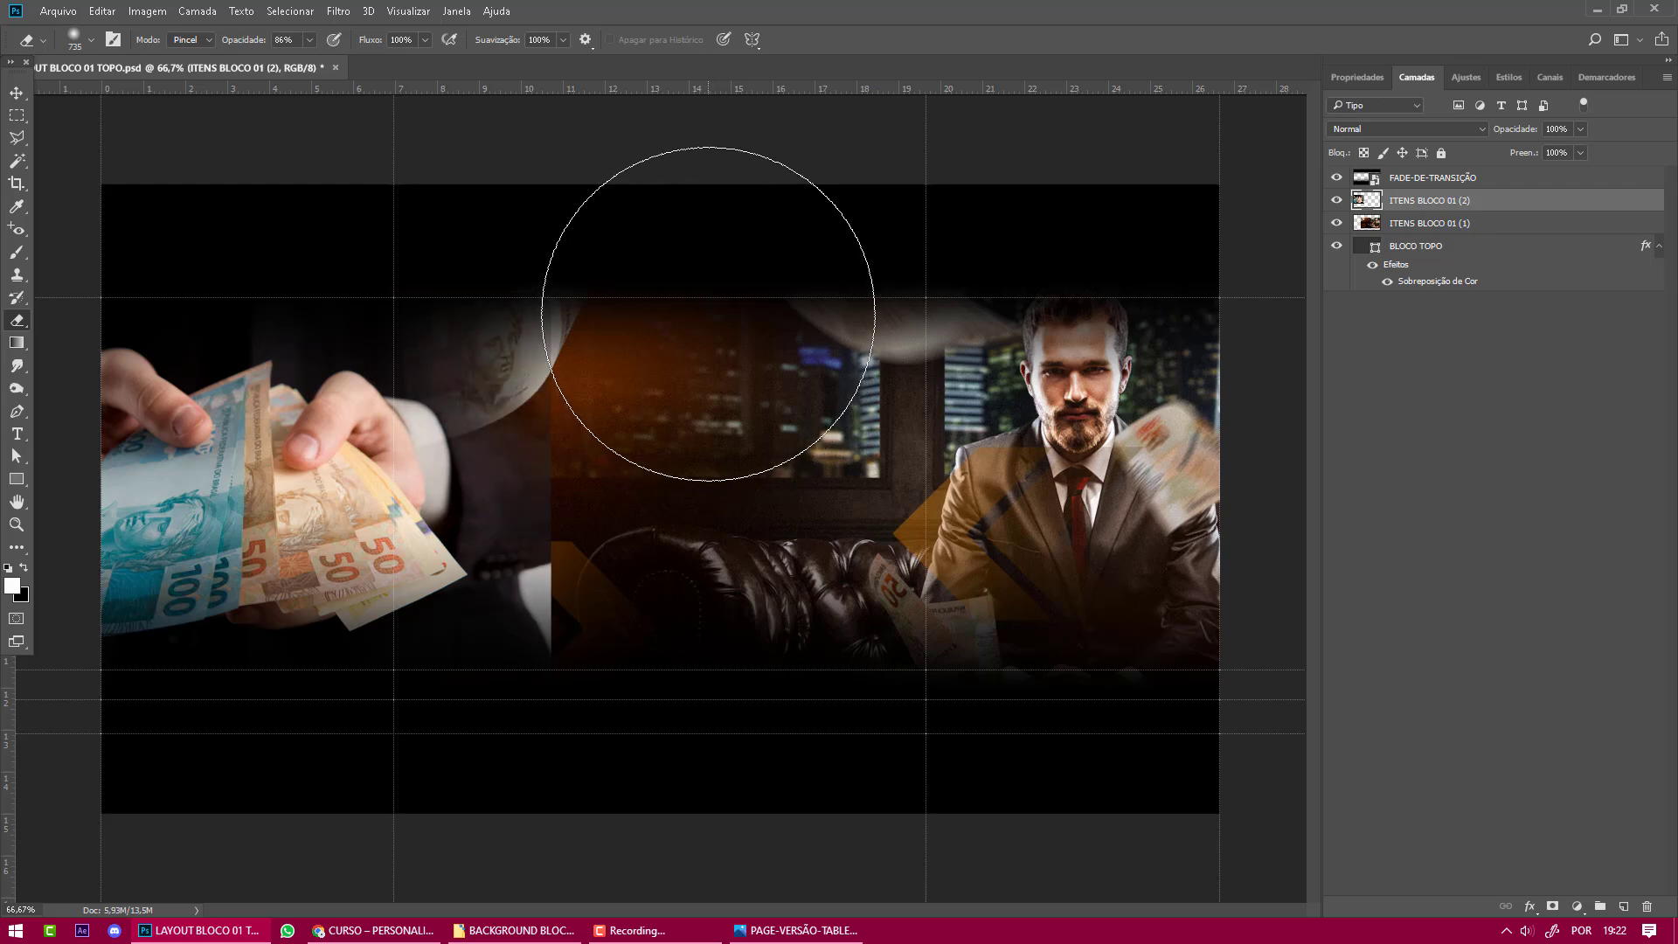
mouse_move(711, 458)
mouse_down()
mouse_move(722, 511)
mouse_move(699, 691)
mouse_move(714, 612)
mouse_move(700, 301)
mouse_move(697, 552)
mouse_move(669, 644)
mouse_move(610, 756)
mouse_move(453, 870)
mouse_move(587, 764)
mouse_move(755, 563)
mouse_move(749, 325)
mouse_move(690, 287)
mouse_move(654, 491)
mouse_move(657, 527)
mouse_move(686, 343)
mouse_move(693, 575)
mouse_move(677, 699)
mouse_move(655, 685)
mouse_move(749, 614)
mouse_move(951, 520)
mouse_up()
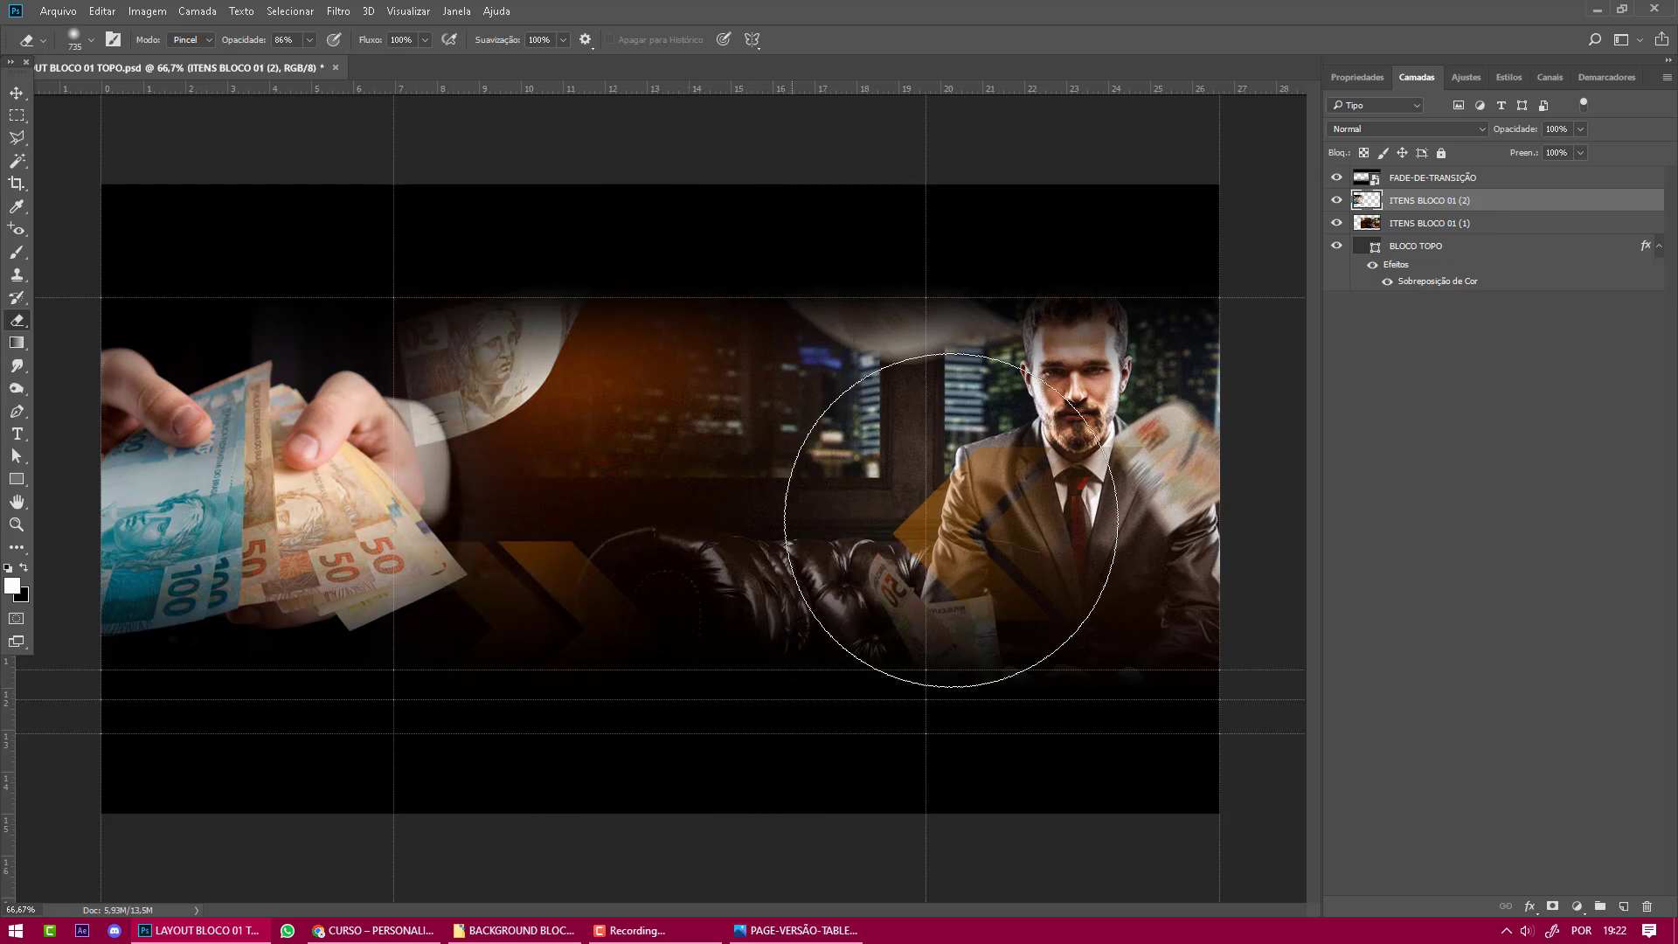
Hide the FADE-DE-TRANSIÇÃO layer and erase the money photo's remnants over the upper 50 reais note with a 375 px brush.
click(1338, 179)
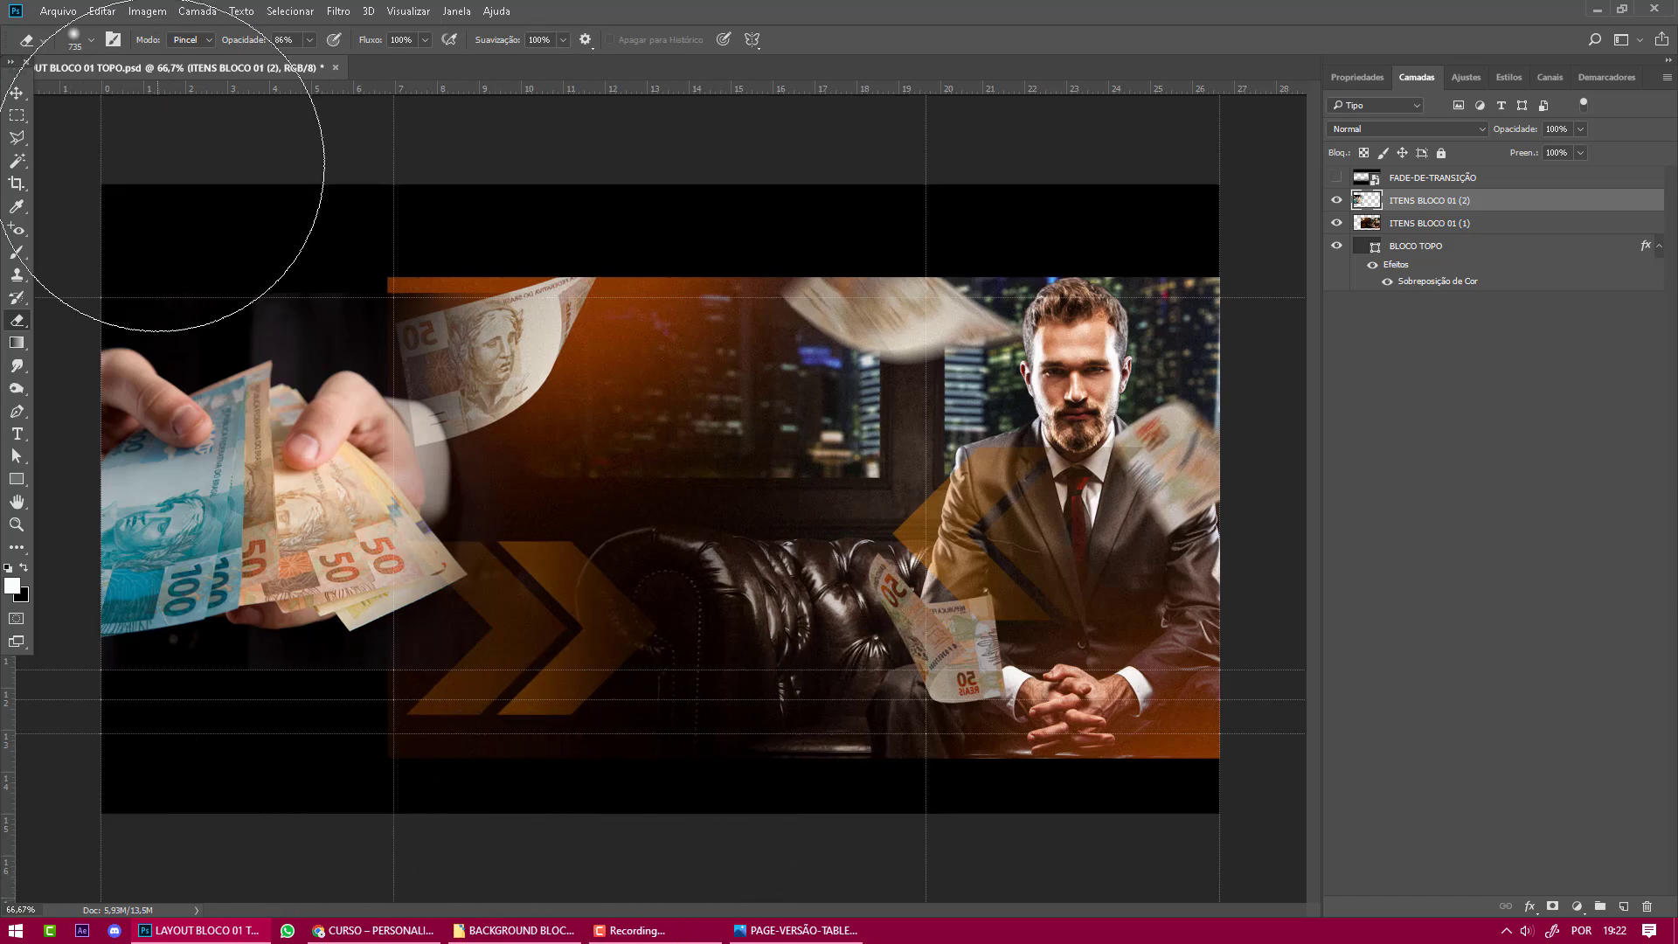
click(175, 312)
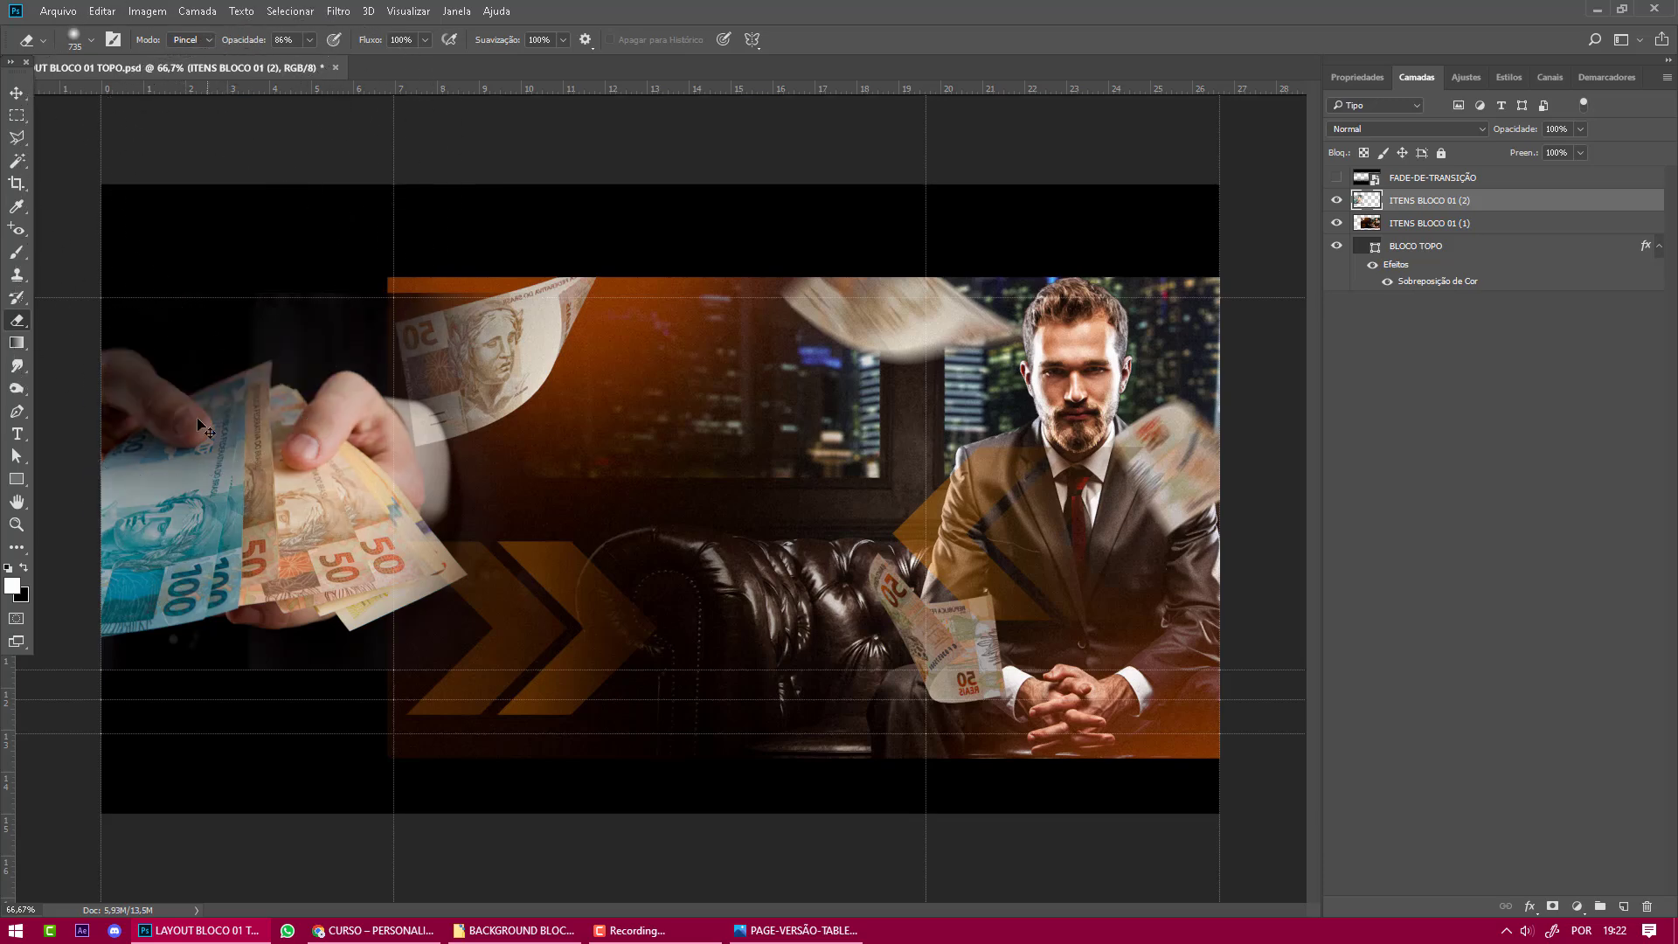
key(ctrl+z)
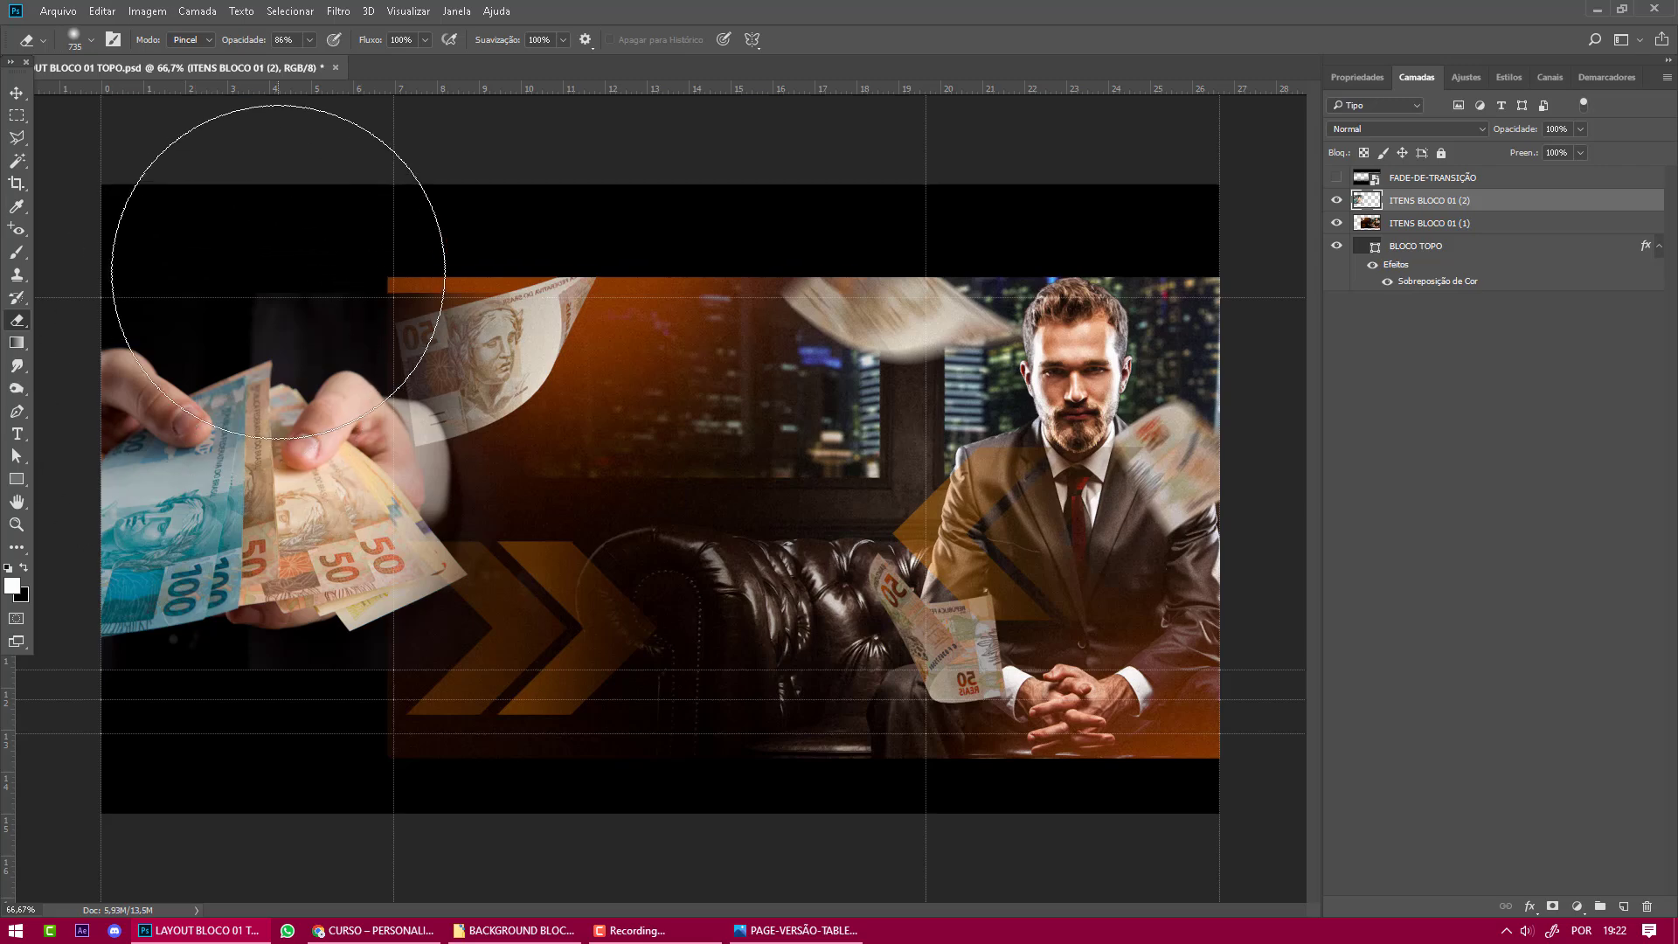
scroll(188, 187, up, 2)
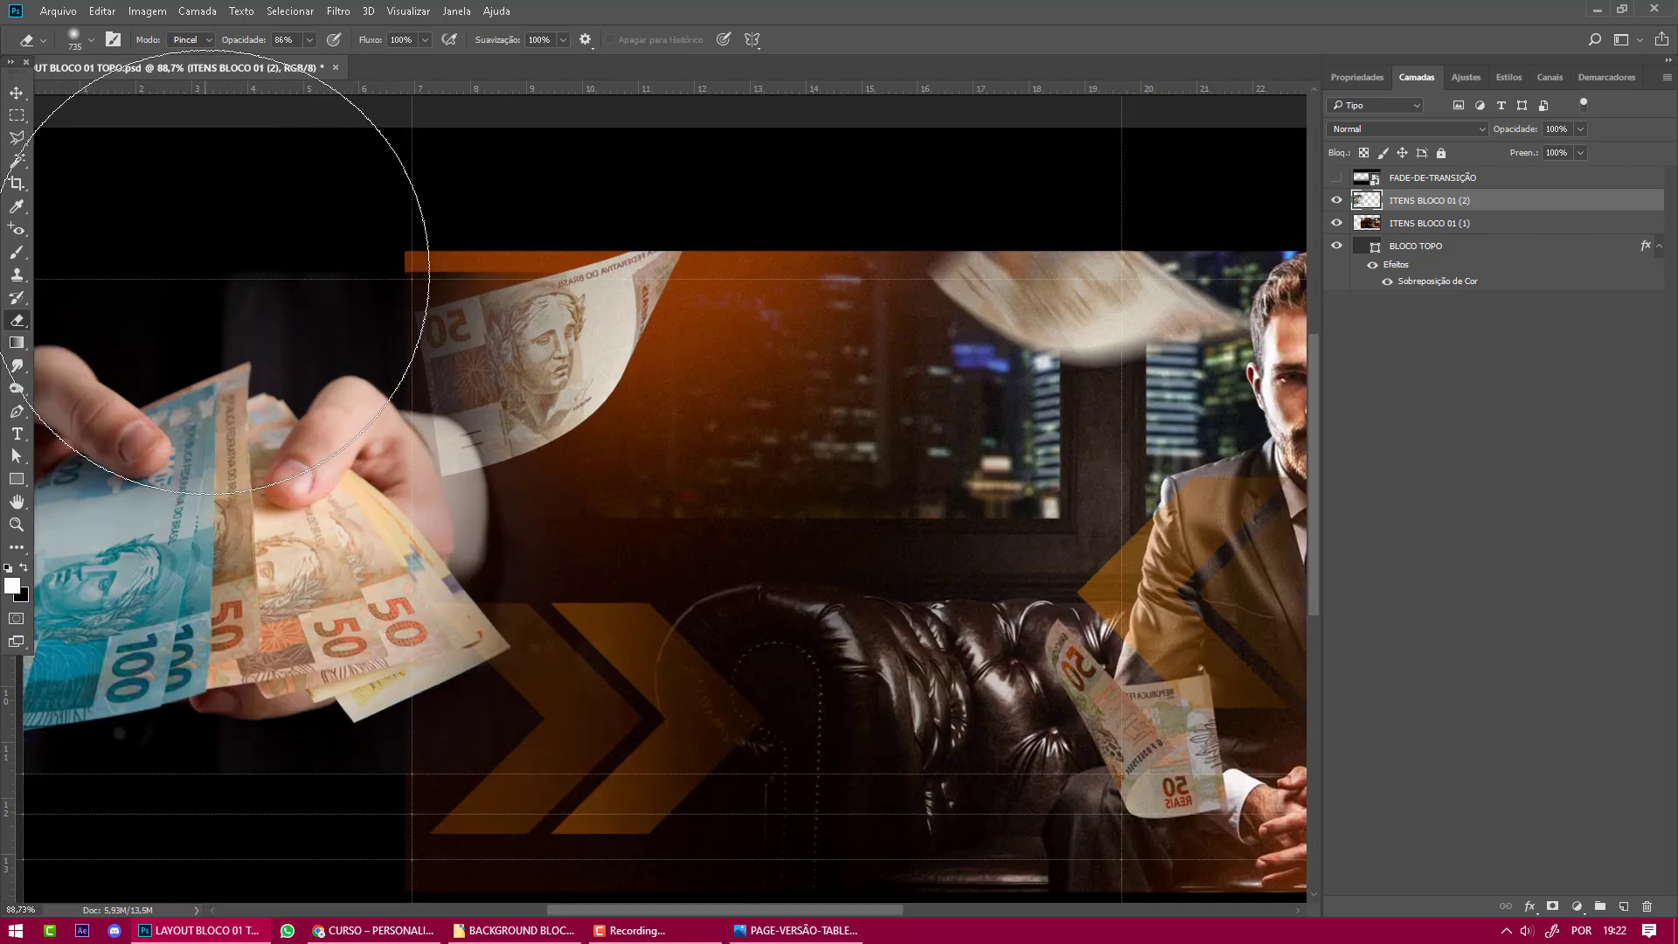
scroll(224, 187, down, 2)
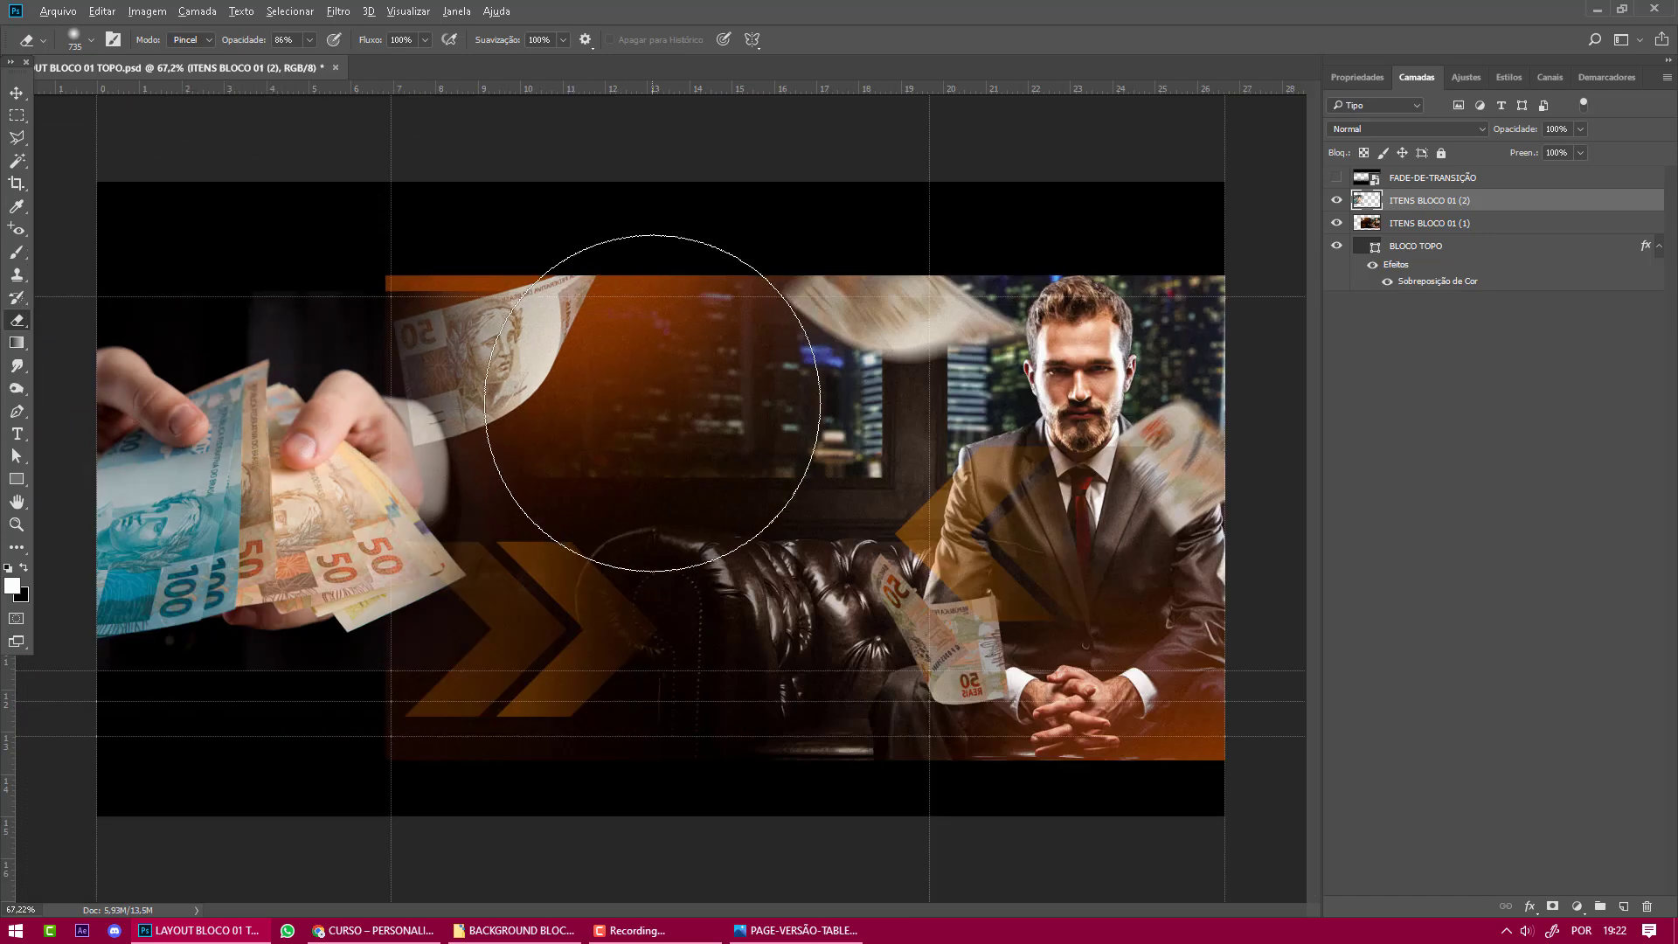
alt+right_click(652, 403)
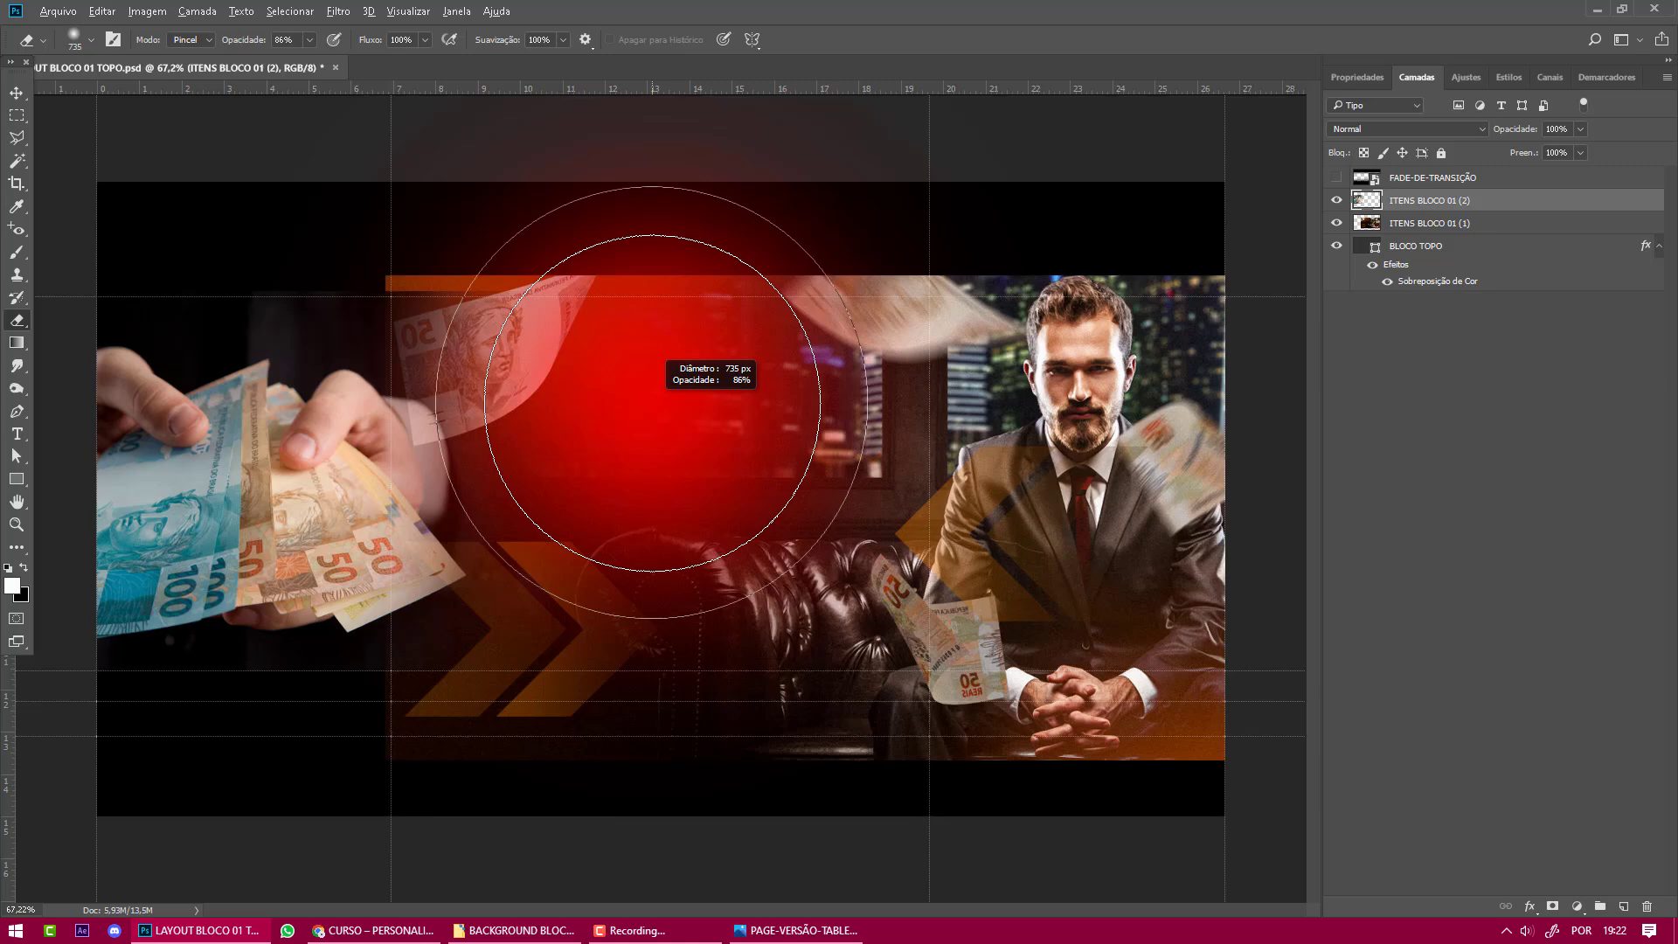
mouse_move(652, 403)
mouse_down()
mouse_move(487, 413)
mouse_move(546, 397)
mouse_up()
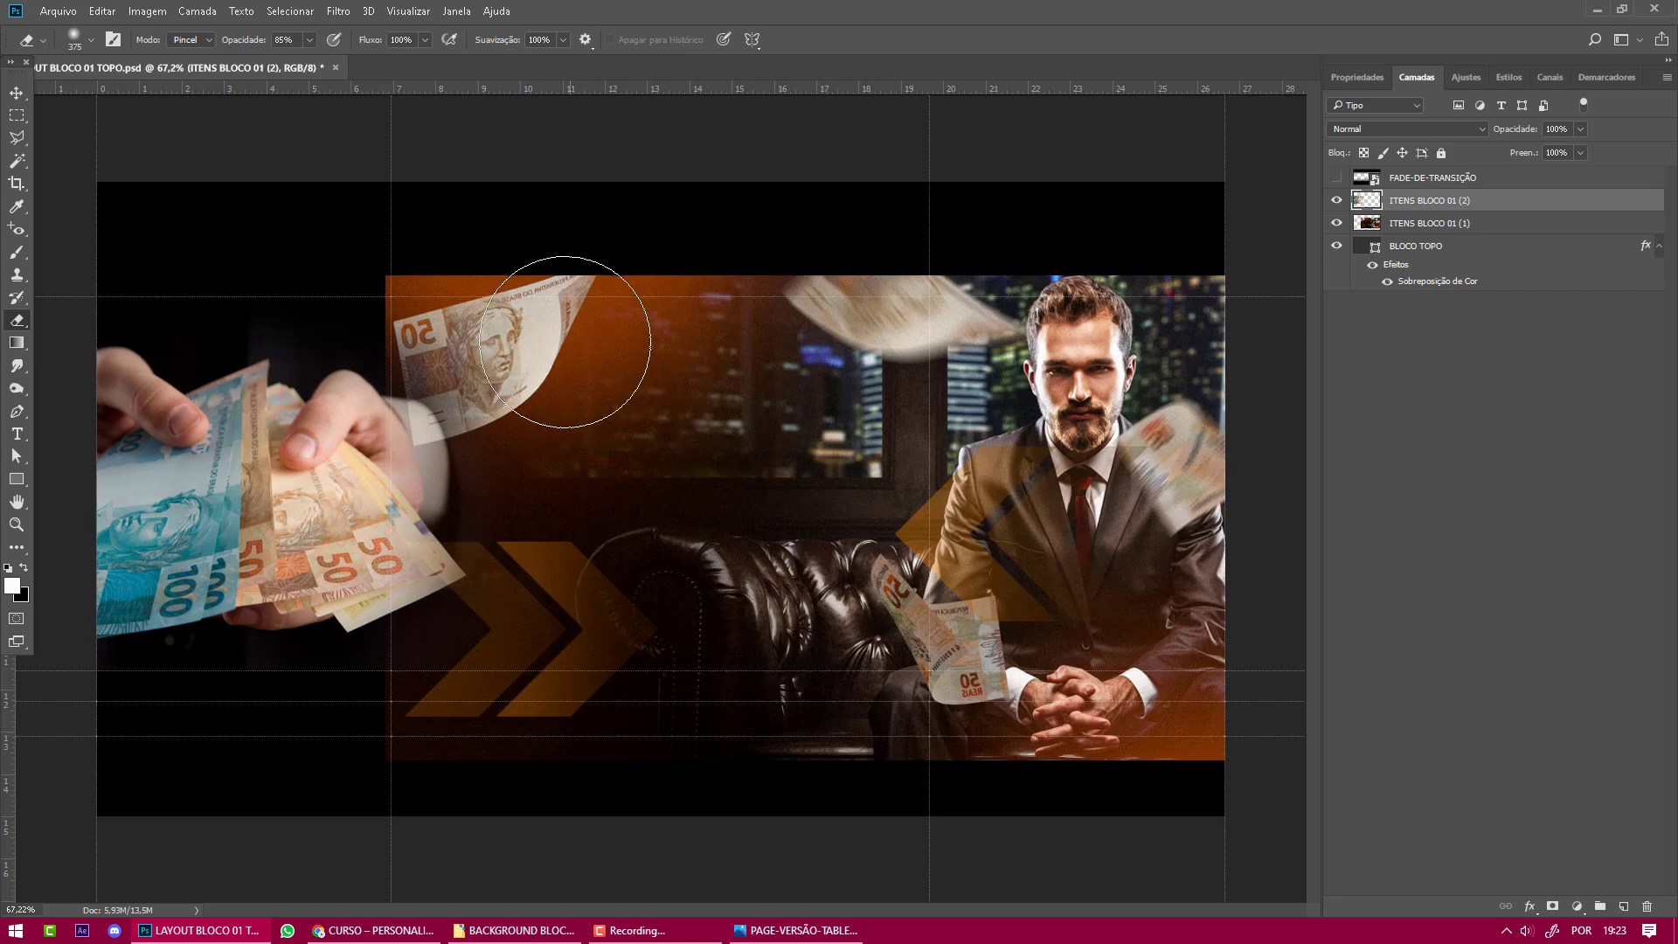
Erase the orange area, banknote and arrows beside the money hands on the ITENS BLOCO 01 (1) layer with a much larger soft brush.
click(1505, 224)
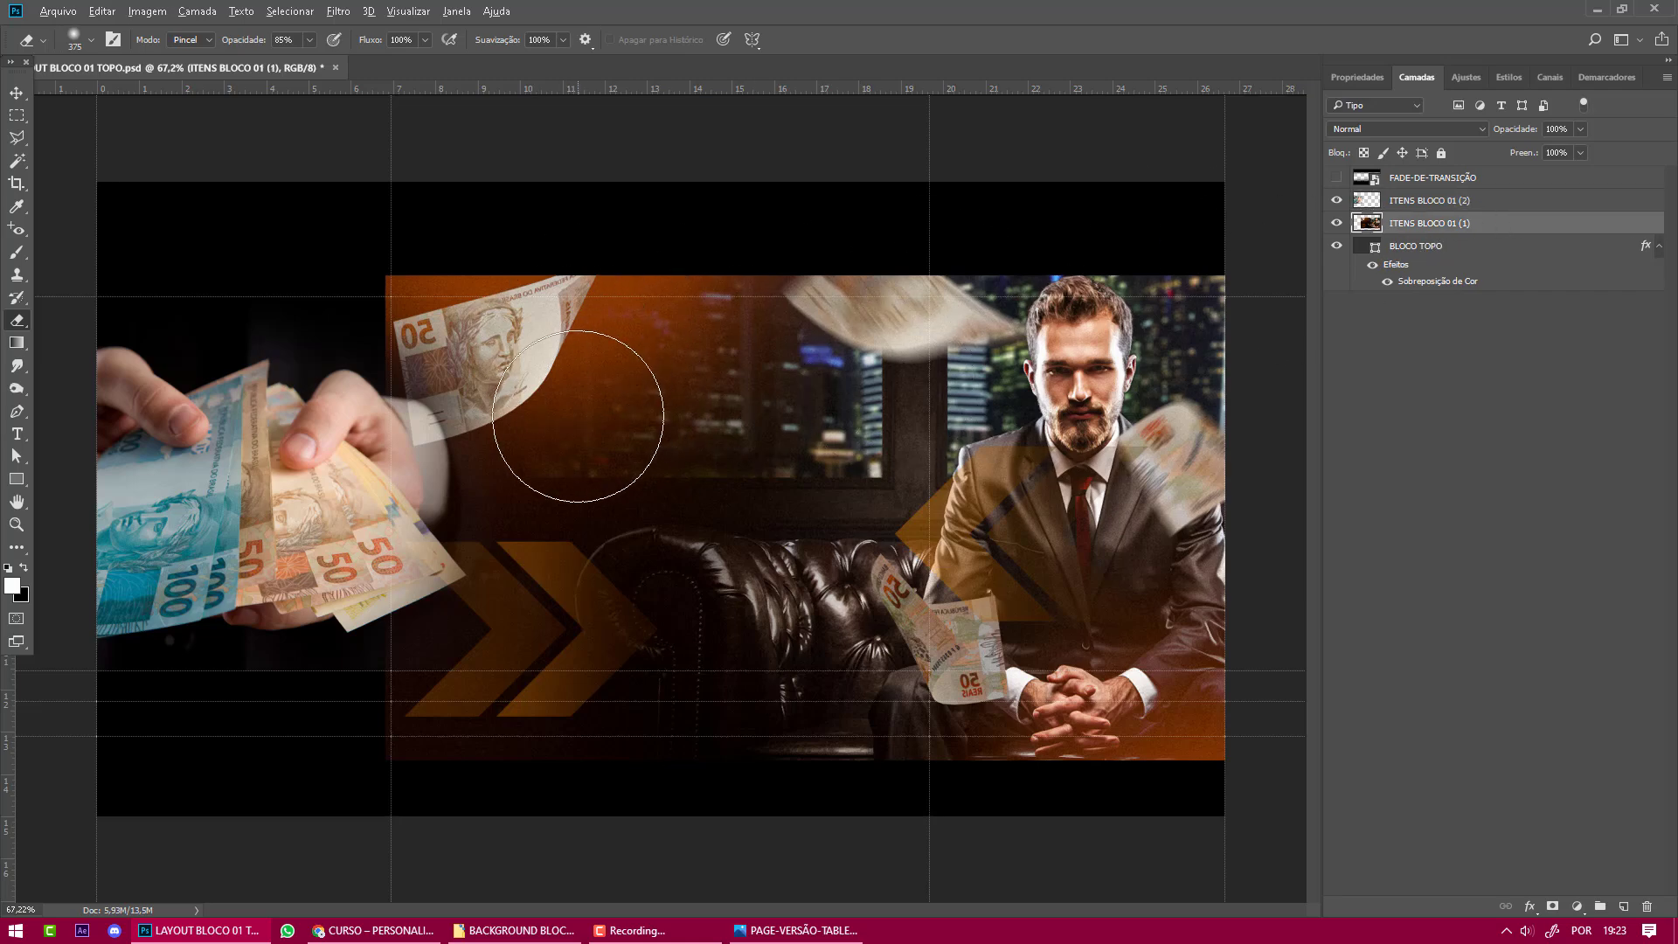
drag(577, 416, 786, 416)
click(420, 309)
mouse_move(420, 310)
mouse_down()
mouse_move(387, 304)
mouse_move(471, 244)
mouse_move(360, 472)
mouse_up()
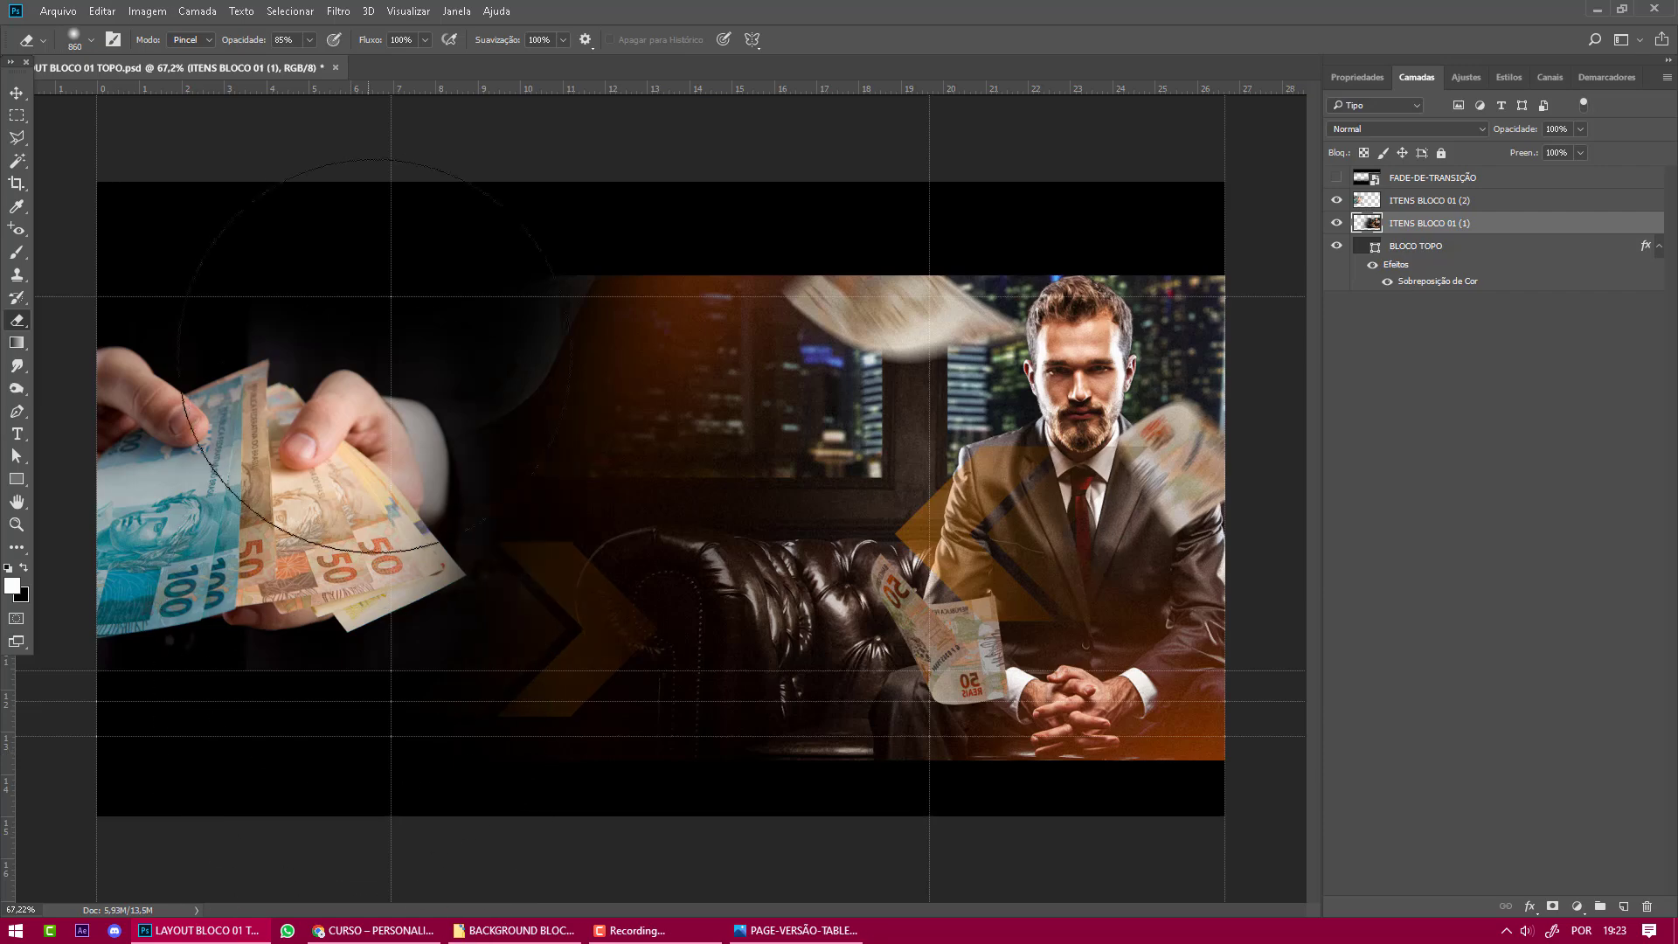
mouse_move(375, 644)
mouse_down()
mouse_move(481, 464)
mouse_move(458, 465)
mouse_move(536, 454)
mouse_move(501, 457)
mouse_up()
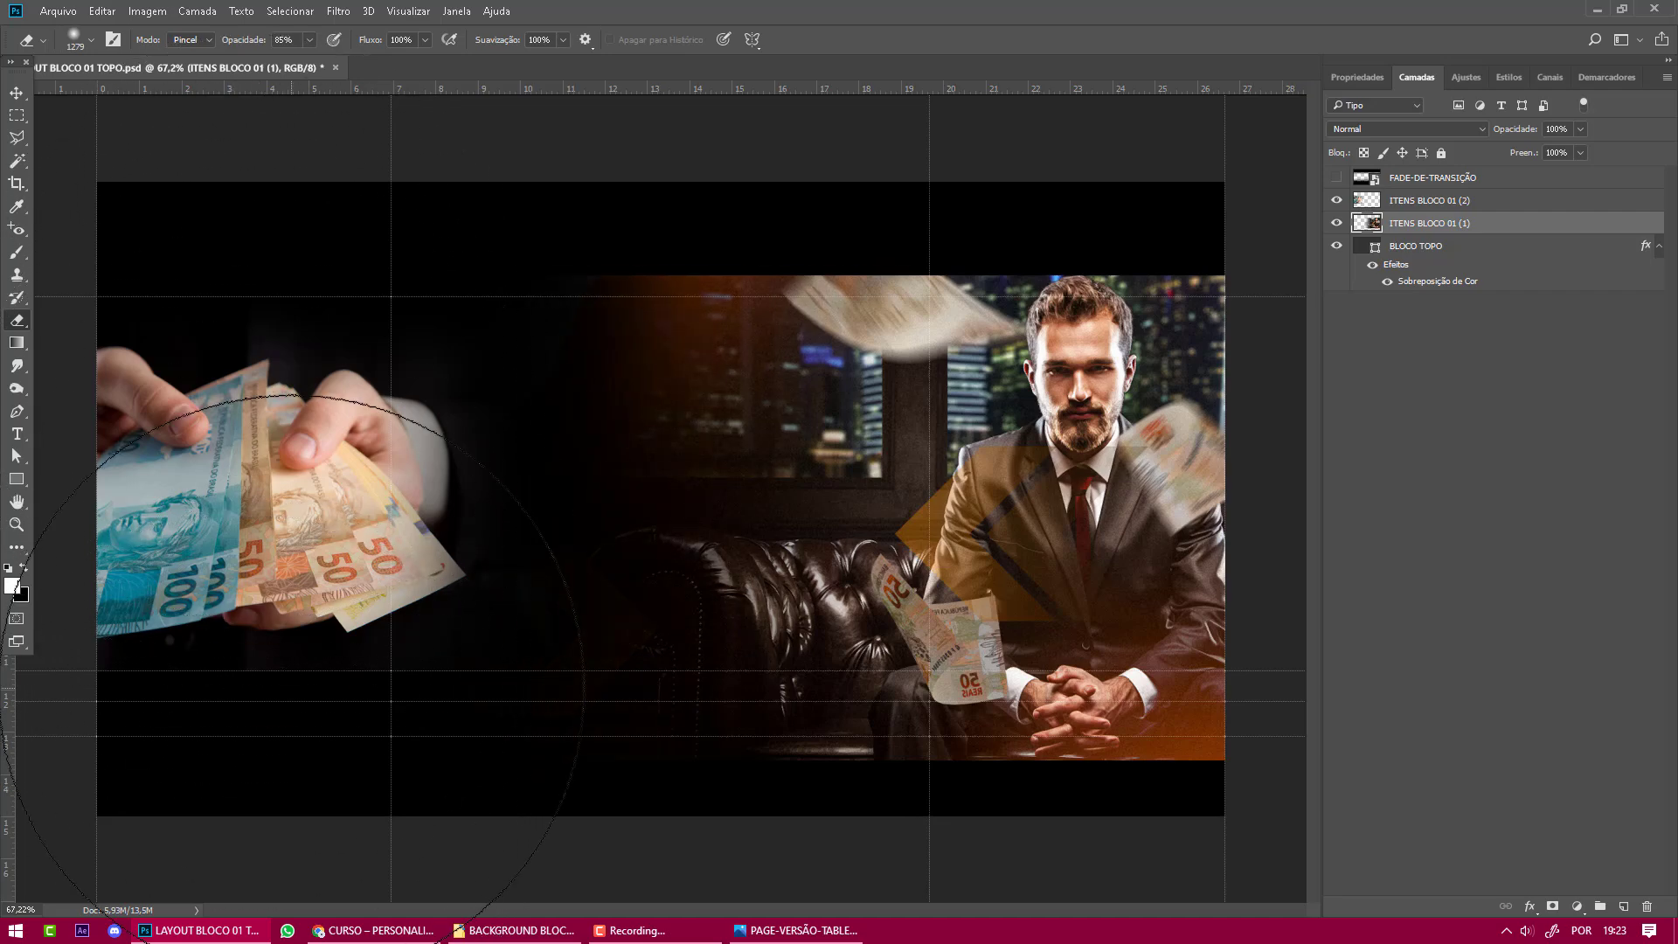
Soften the lower and upper edges of the businessman photo with the Eraser, using a brush of about 377 to 420 px.
scroll(658, 498, down, 2)
mouse_move(673, 478)
mouse_down()
mouse_move(518, 524)
mouse_move(448, 522)
mouse_up()
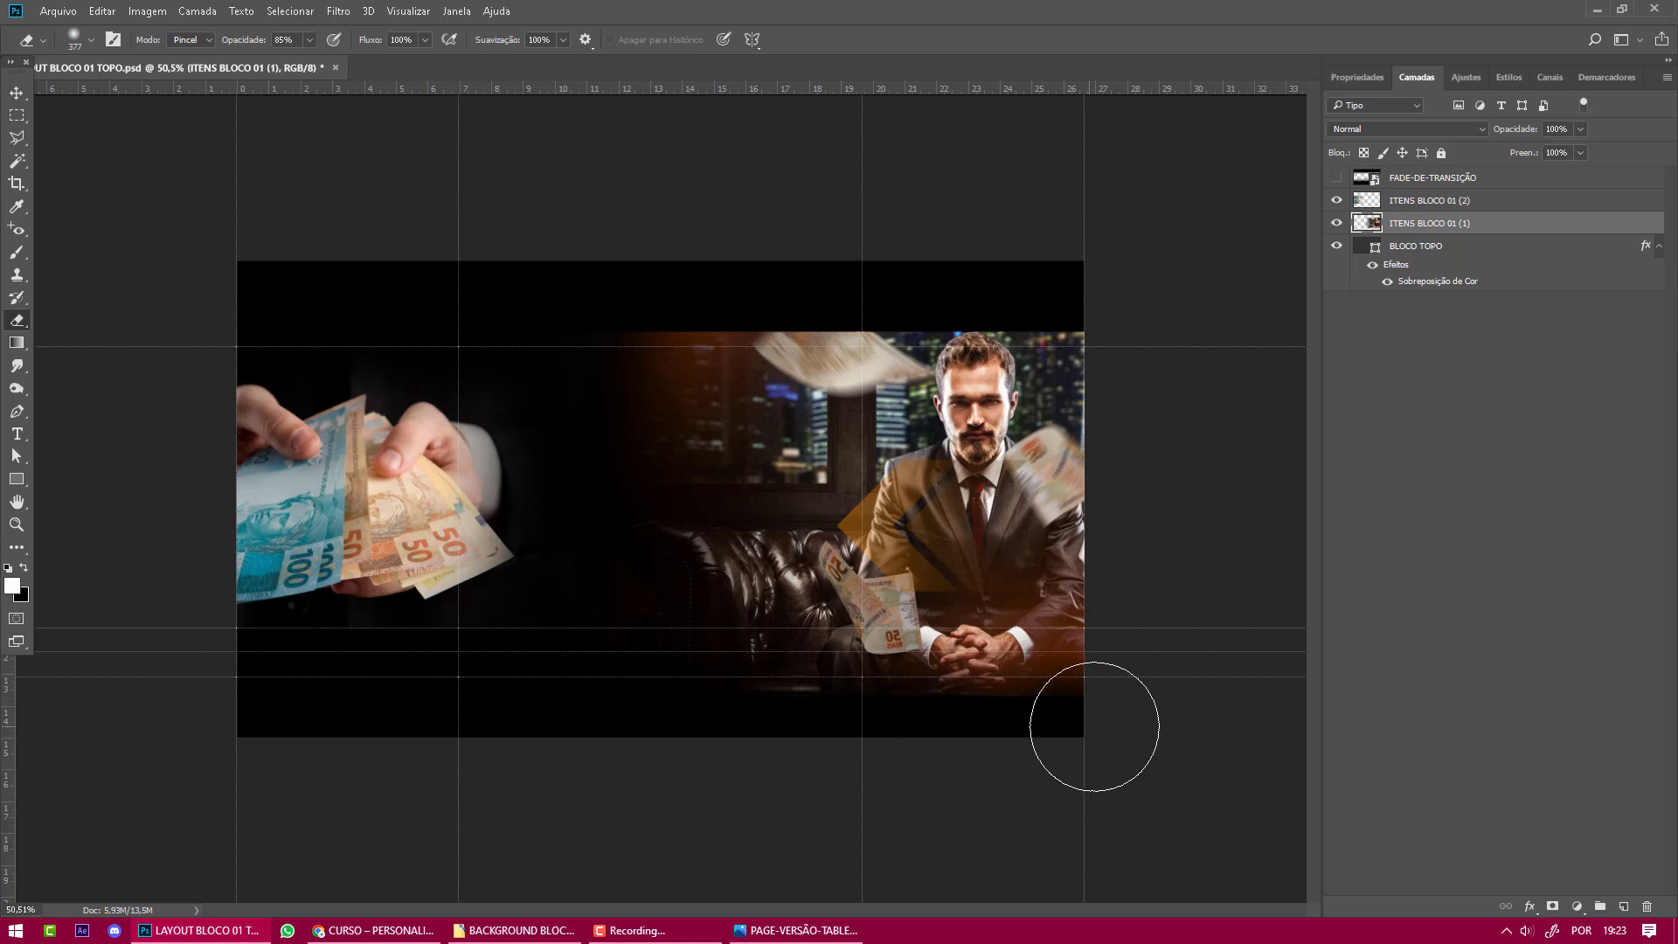
drag(647, 328, 664, 327)
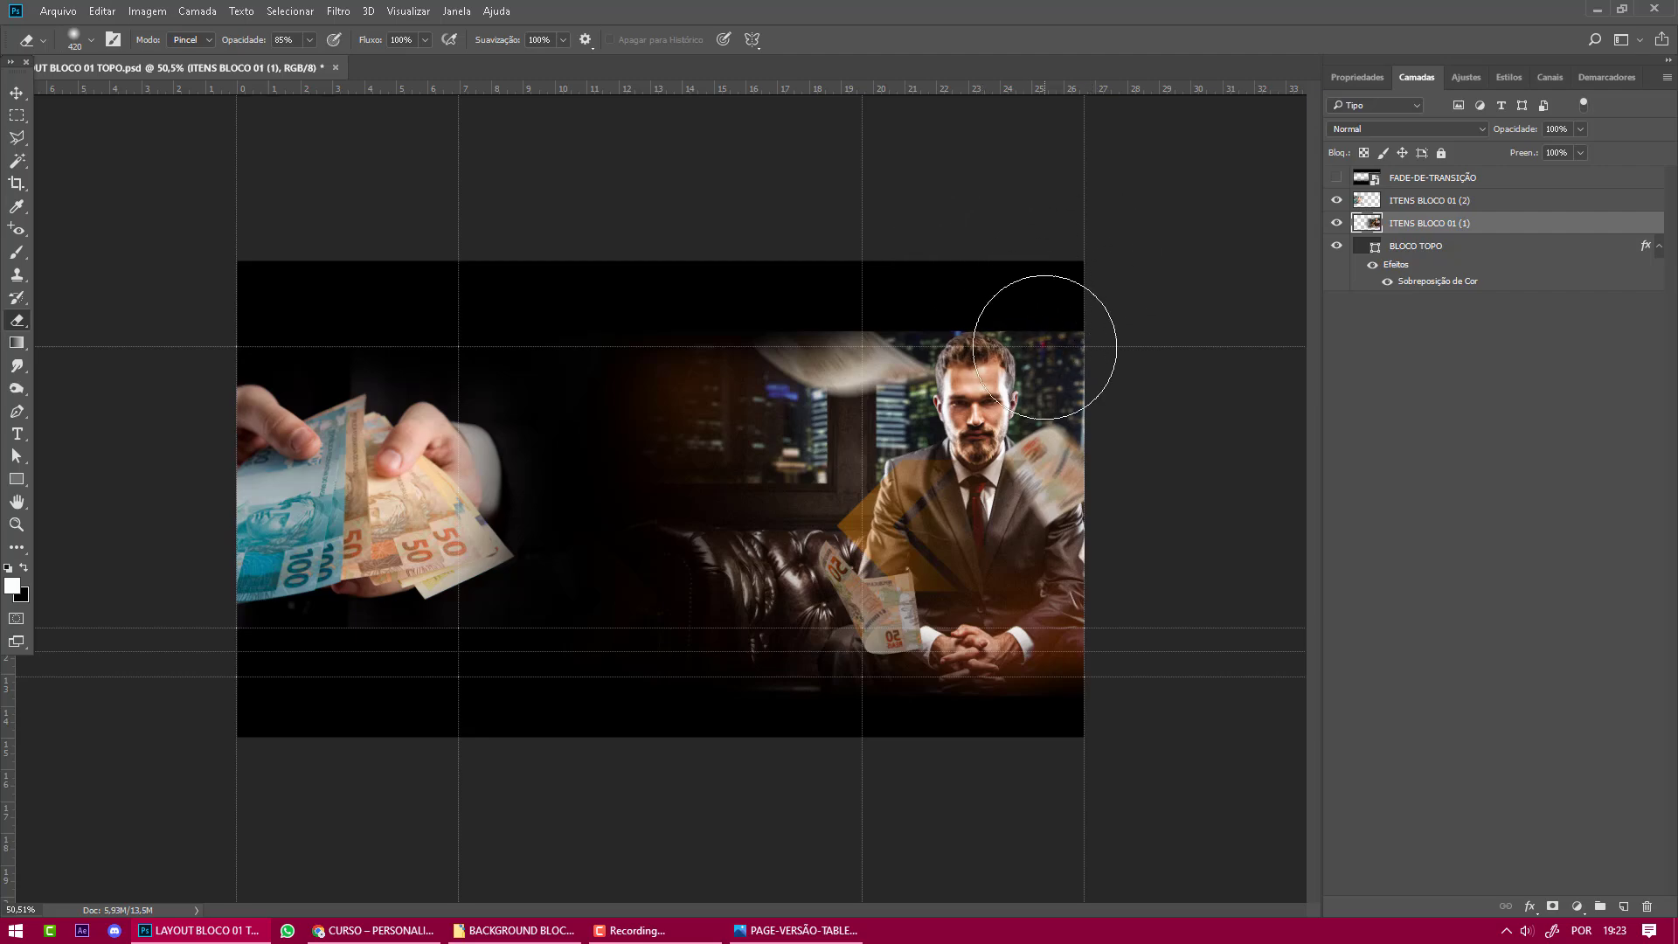
key(ctrl+plus)
alt+right_click(1059, 325)
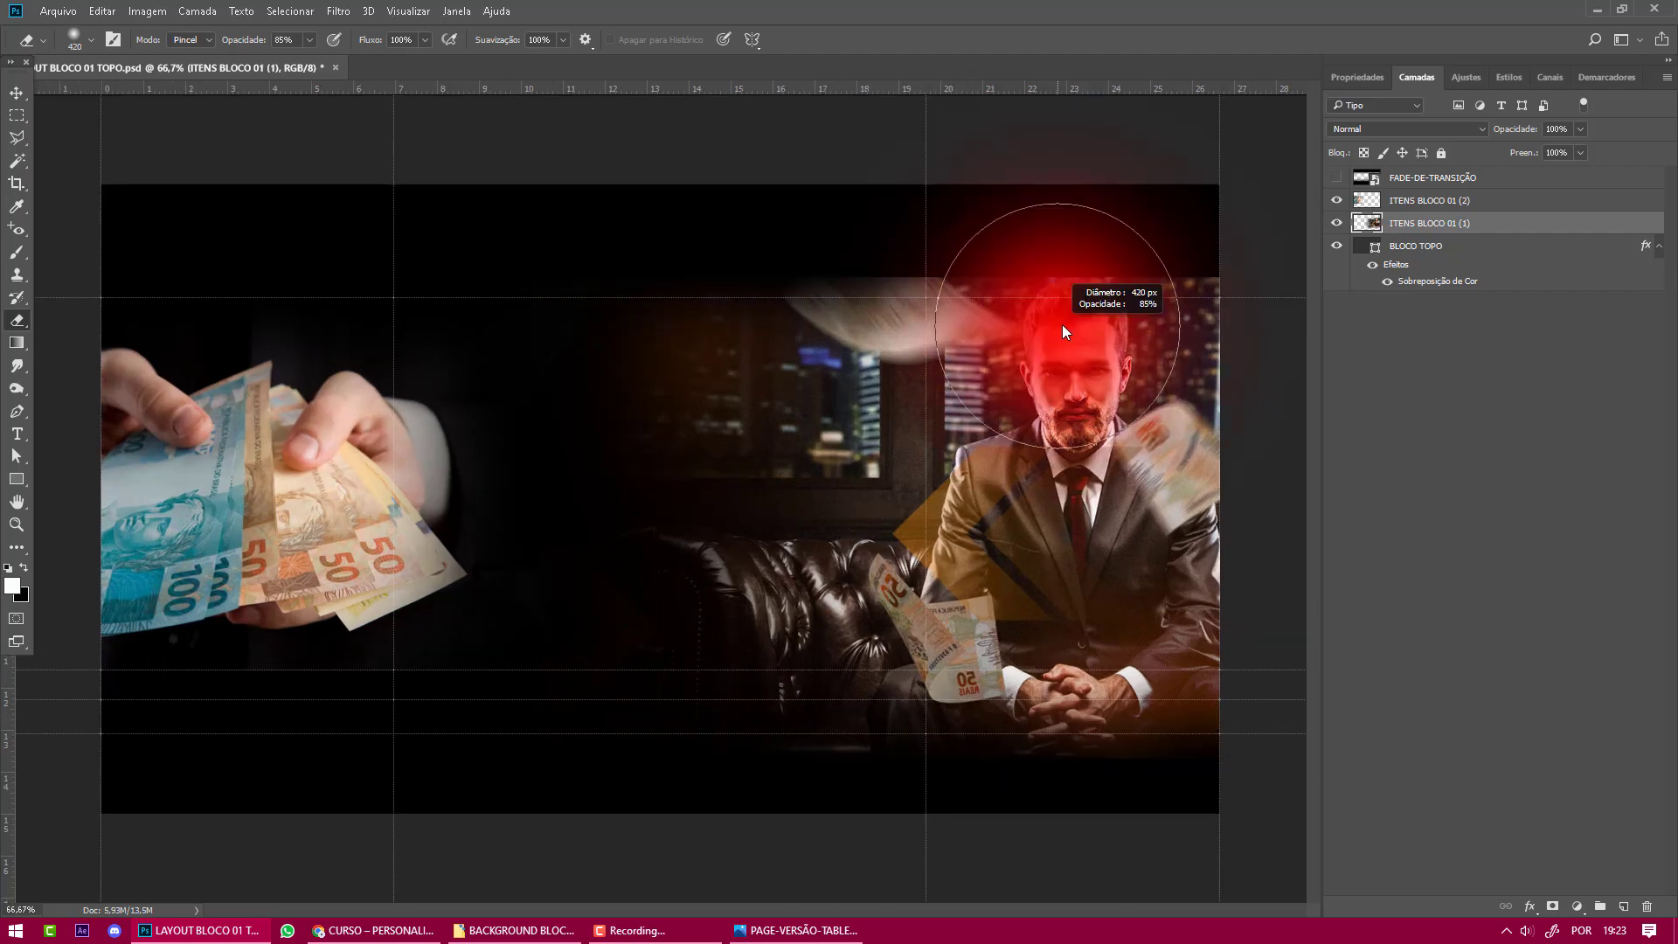
key(ctrl+minus)
key(bracketleft)
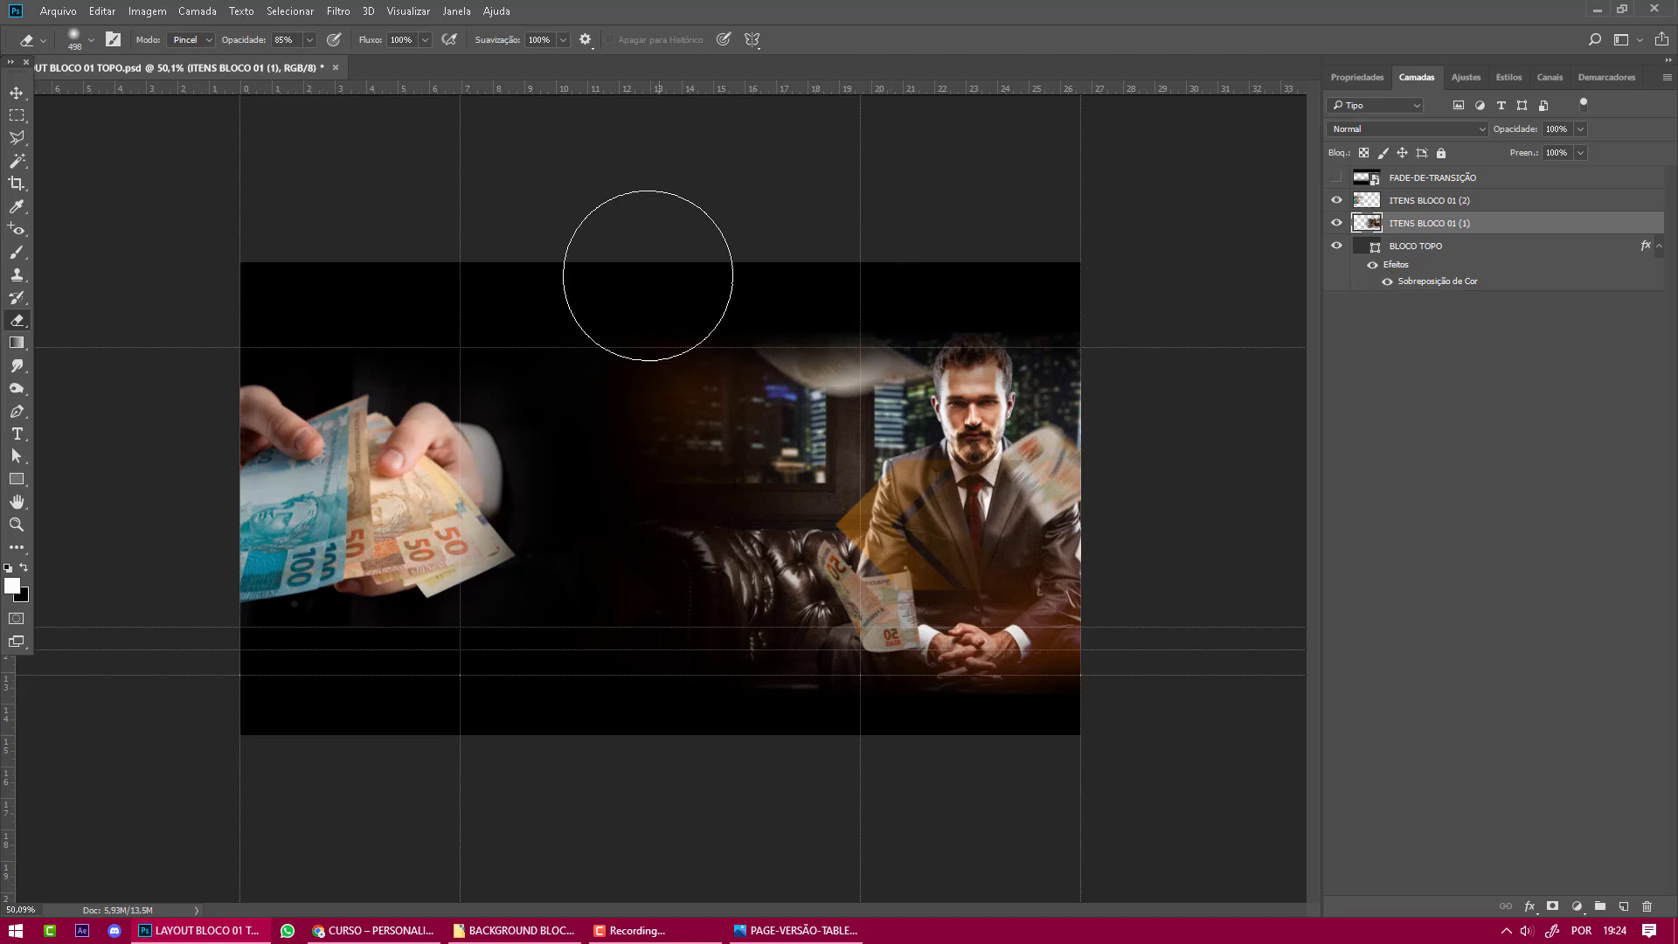
Enlarge the Eraser brush and fade more of the businessman photo's sofa and window area into the black centre.
key(bracketright)
key(bracketright)
key(bracketright)
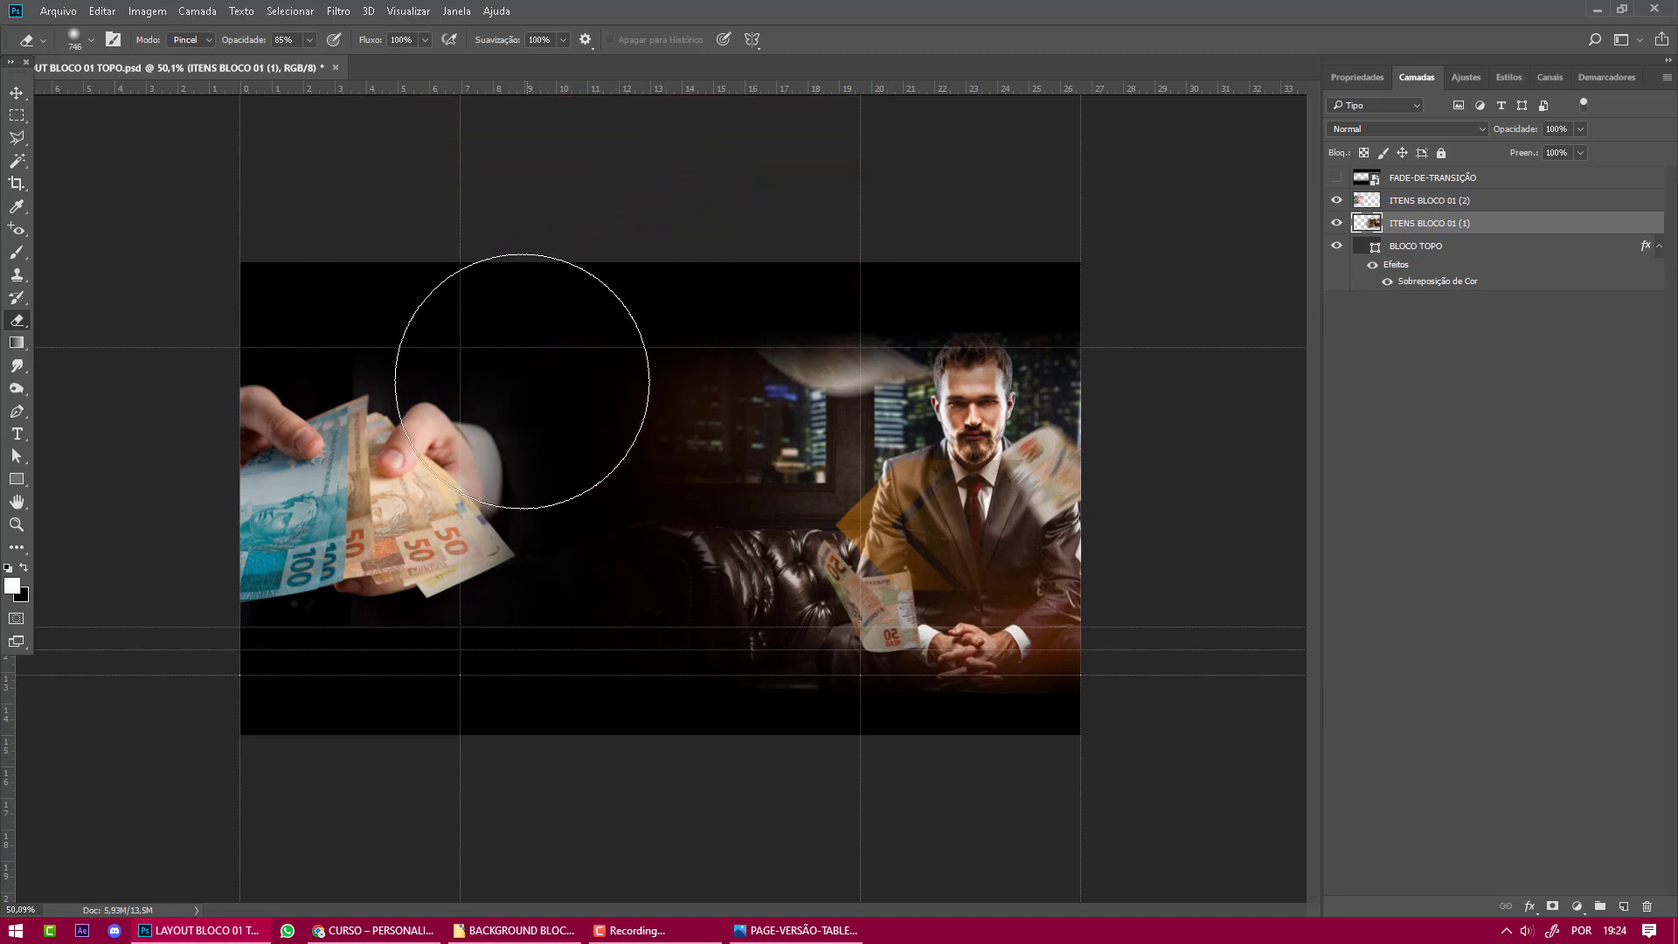
mouse_move(621, 354)
mouse_down()
mouse_move(651, 358)
mouse_move(487, 374)
mouse_up()
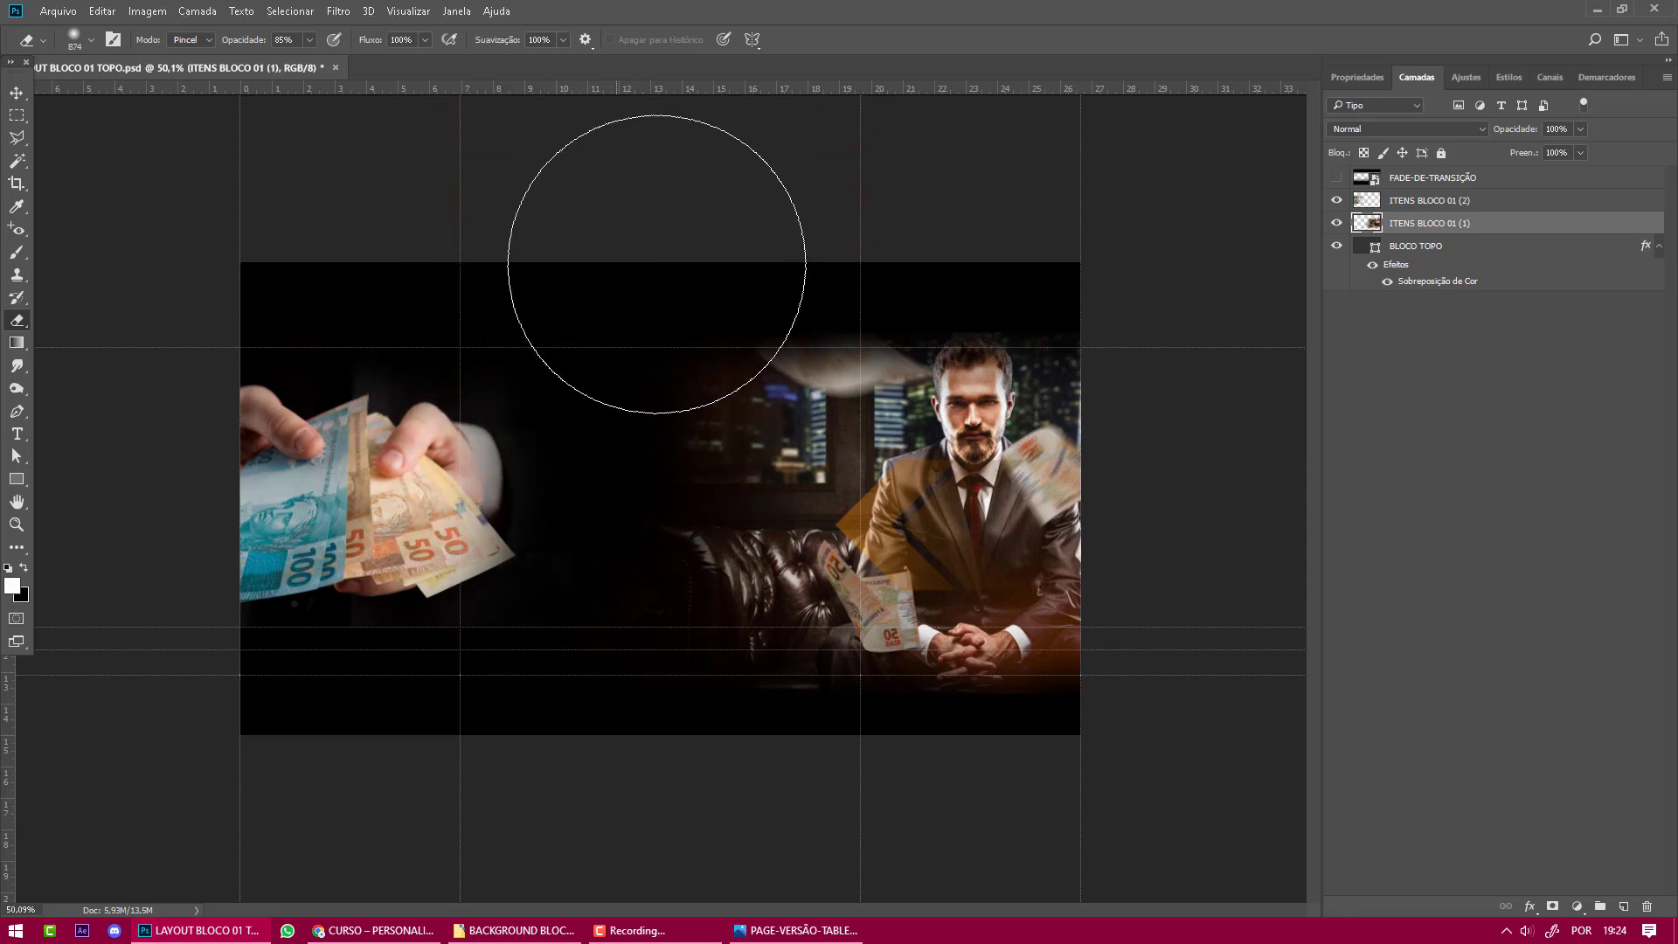
key(bracketleft)
key(bracketleft)
key(bracketleft)
scroll(701, 405, up, 3)
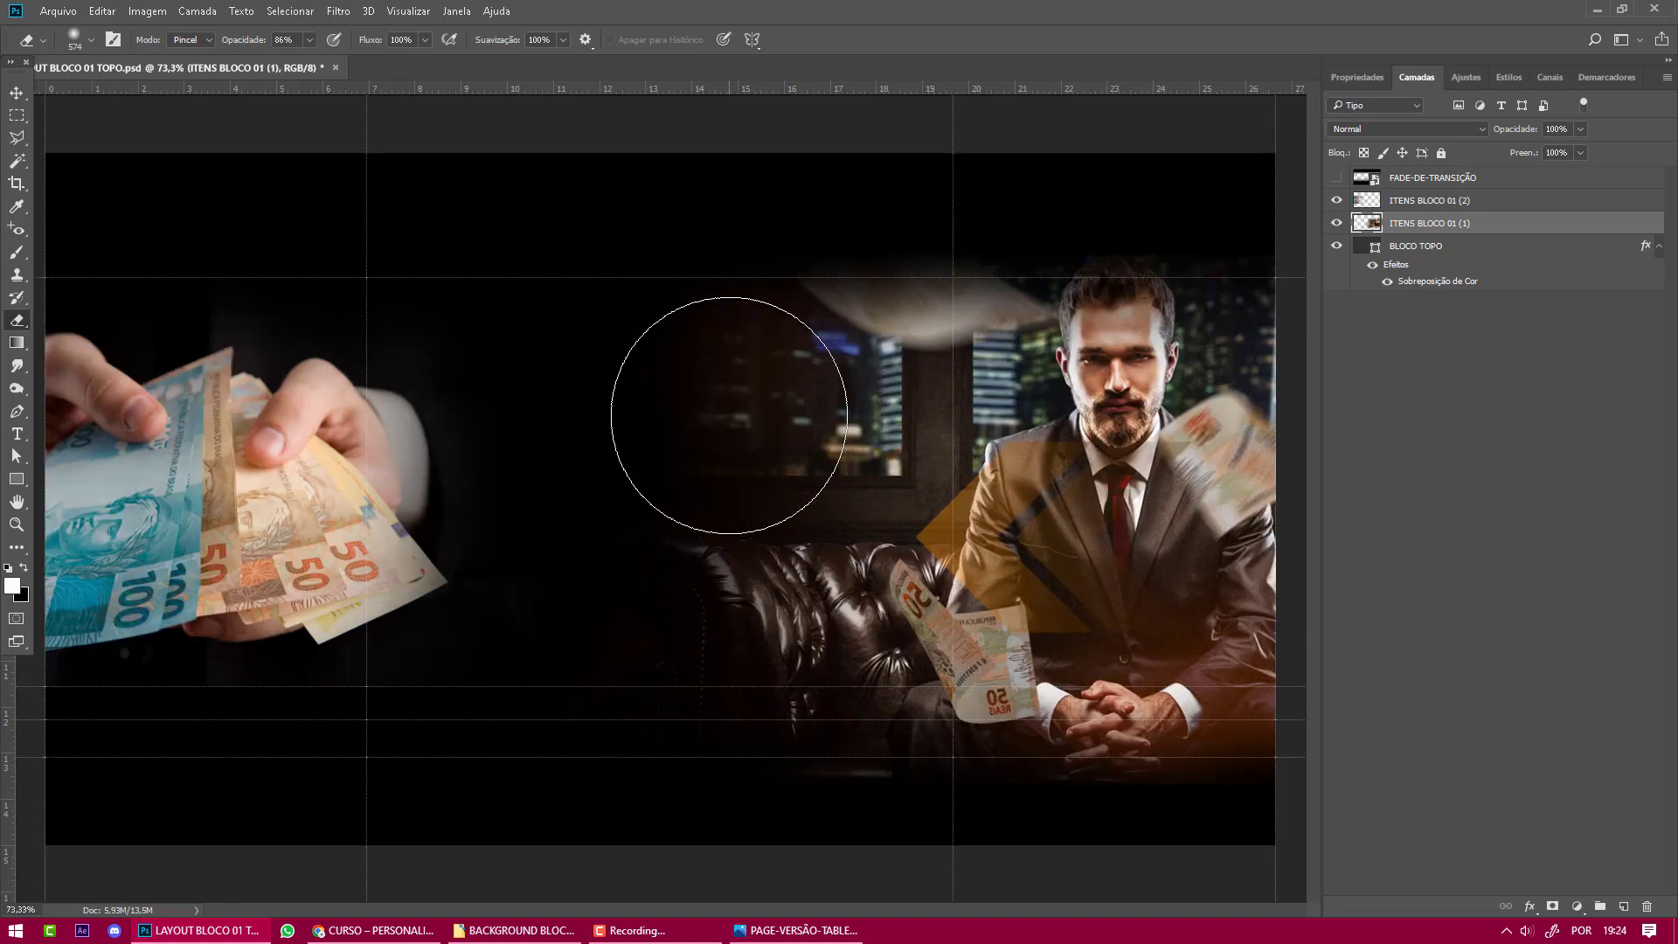
Toggle the FADE-DE-TRANSIÇÃO layer to compare the blend, leave it shown, and check the sales page preview in Chrome.
click(1338, 180)
click(1338, 181)
click(1338, 181)
click(1338, 181)
click(1338, 181)
click(1338, 181)
click(1338, 181)
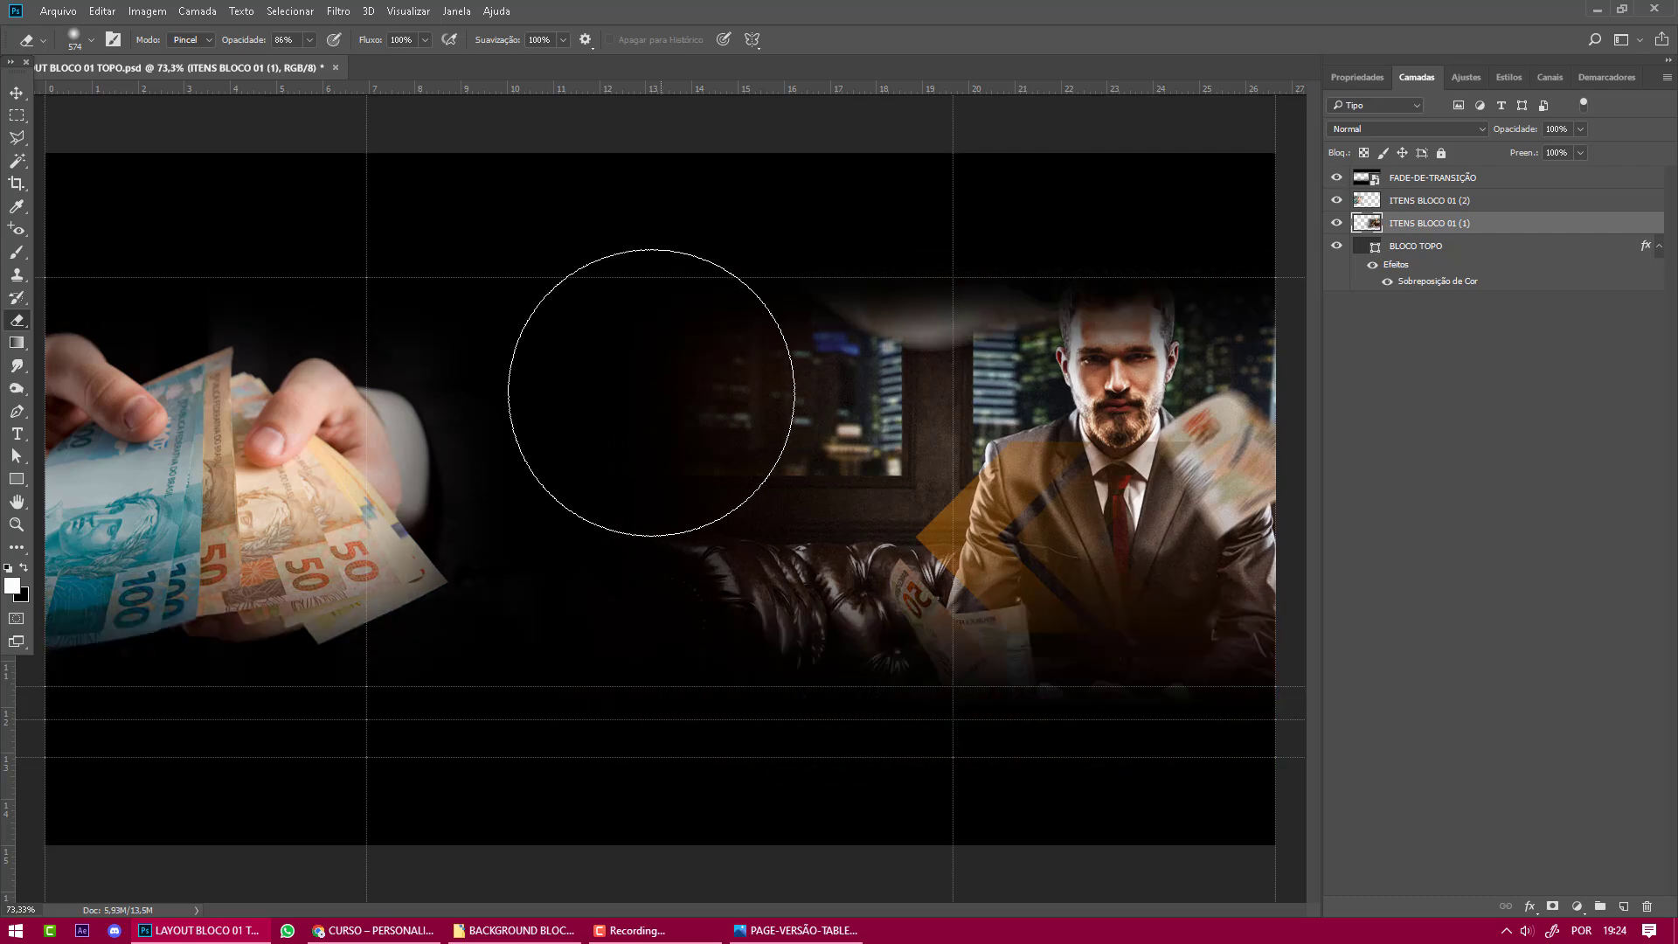
scroll(673, 410, down, 2)
alt+right_click(744, 444)
scroll(689, 447, up, 2)
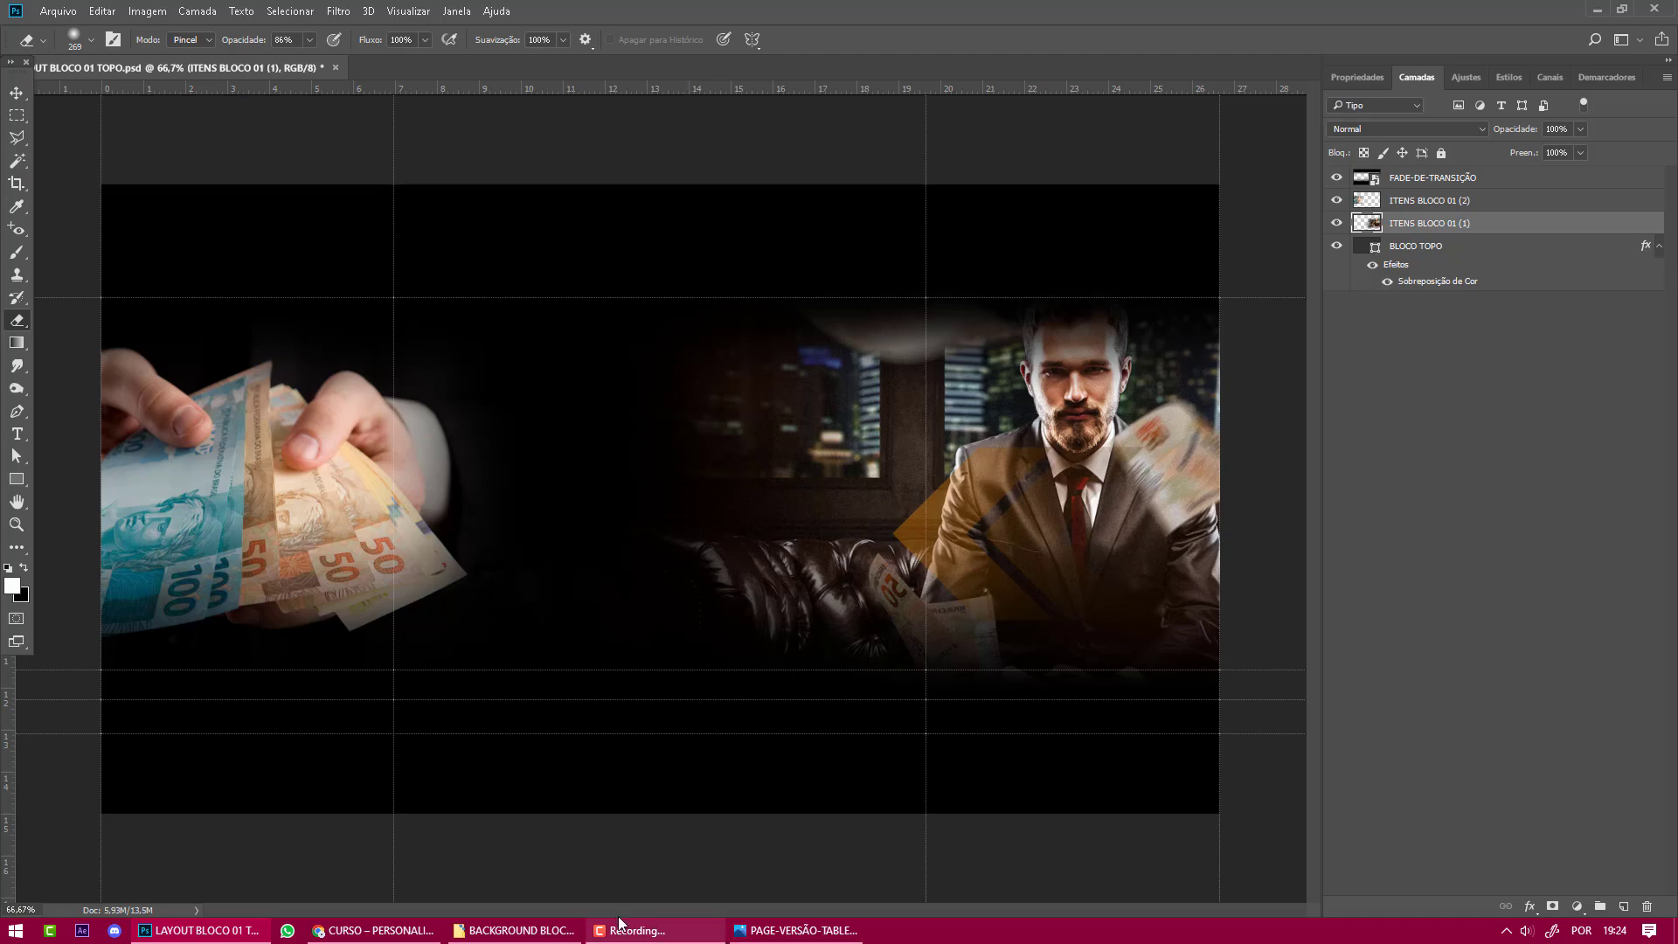
click(429, 930)
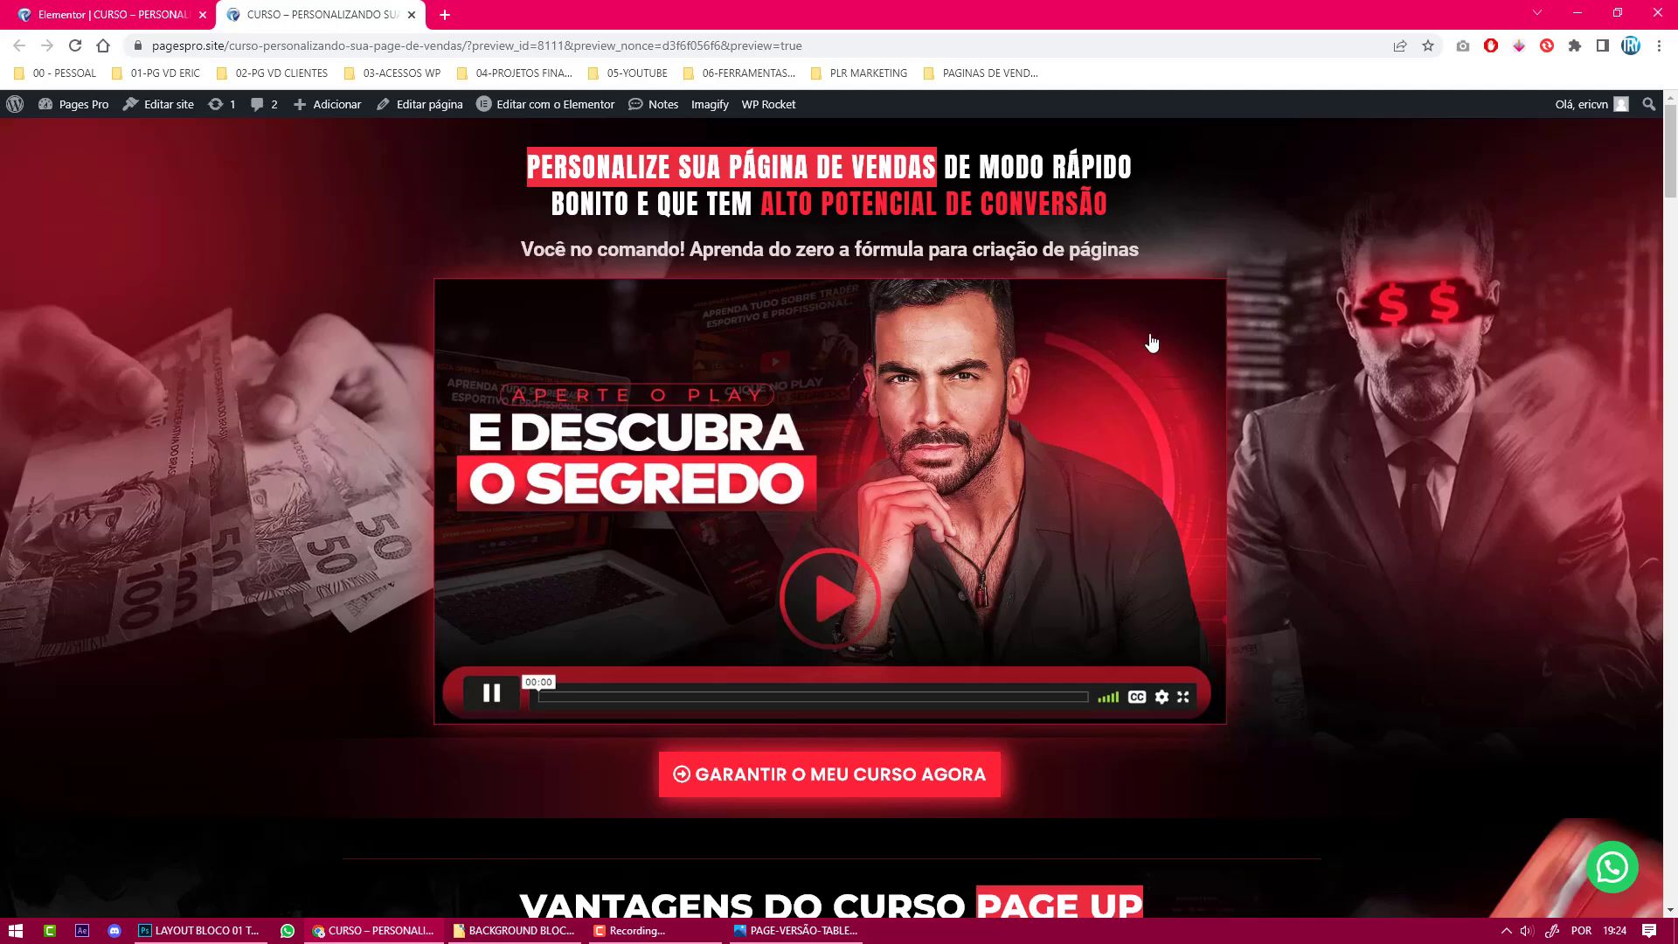
key(alt+Tab)
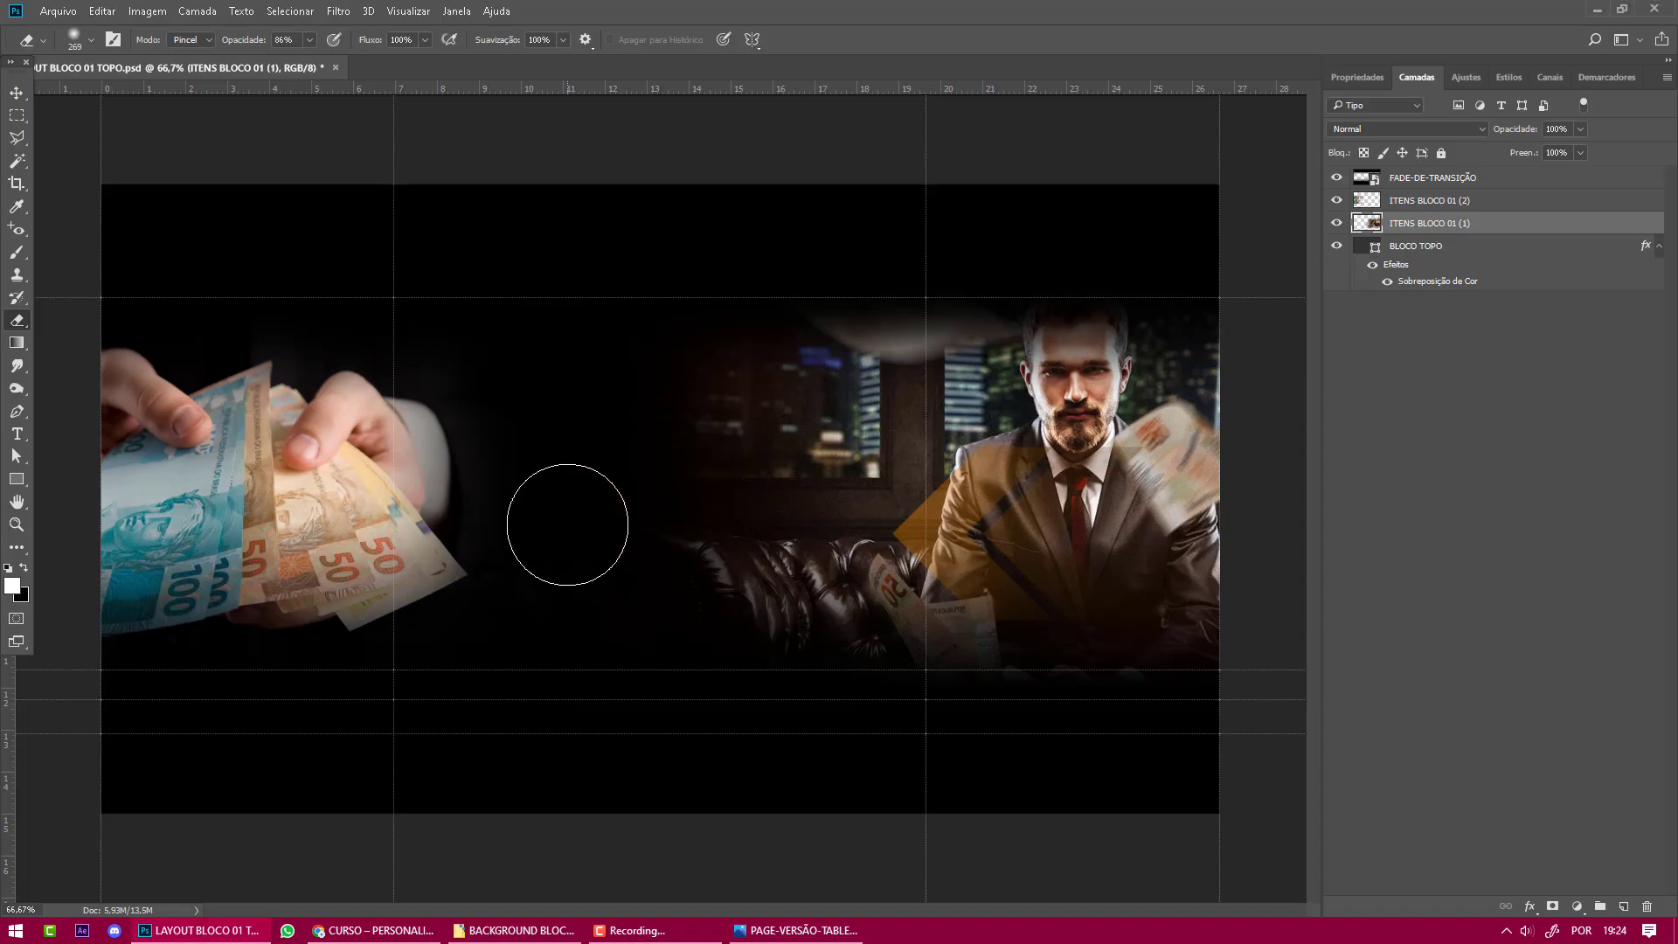
Desaturate the businessman photo on the ITENS BLOCO 01 (1) layer with Hue/Saturation at a saturation of -100.
click(1515, 201)
click(1515, 223)
key(ctrl+i)
key(ctrl+z)
key(ctrl+u)
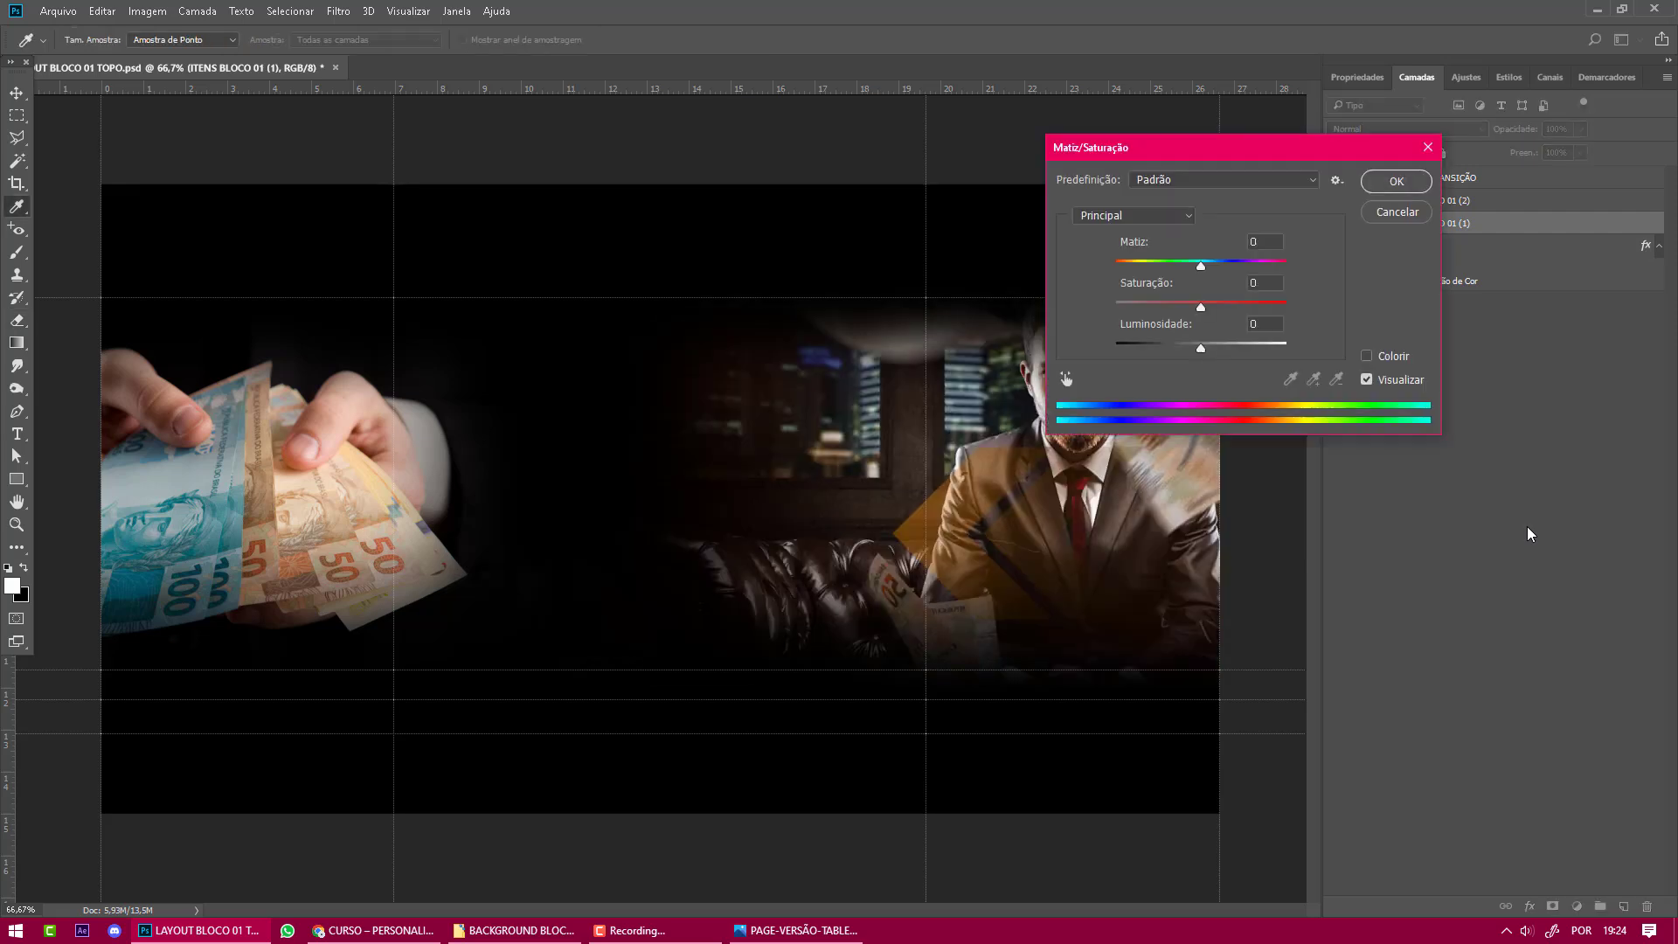
drag(1291, 155, 774, 200)
drag(687, 348, 557, 356)
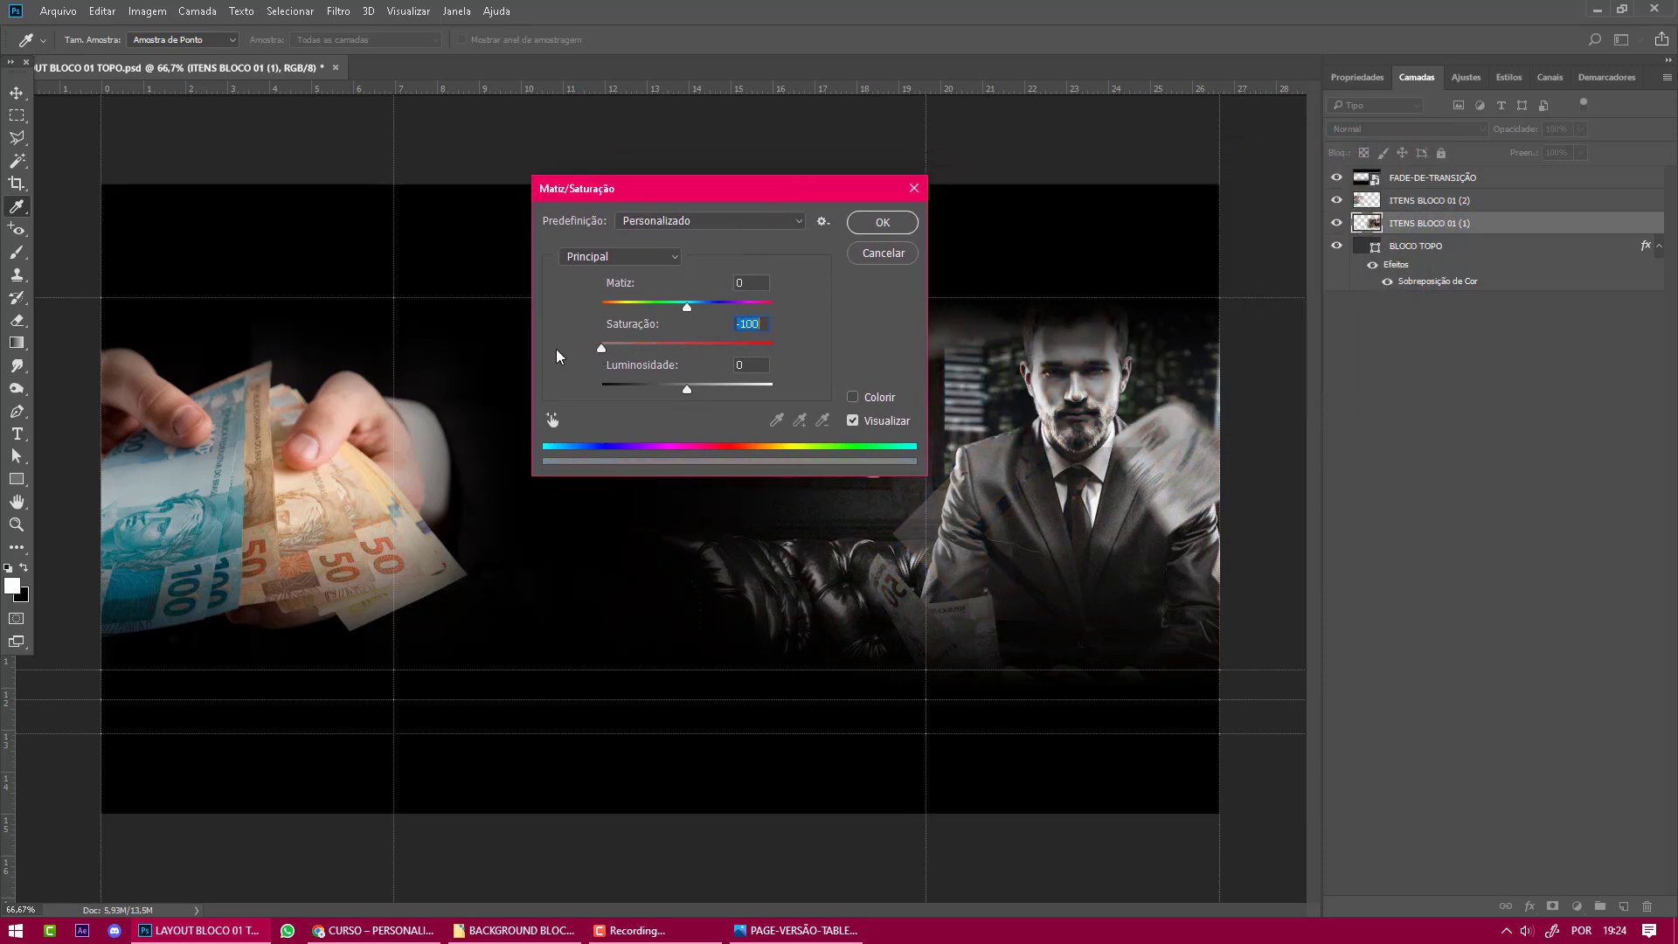
click(883, 222)
key(e)
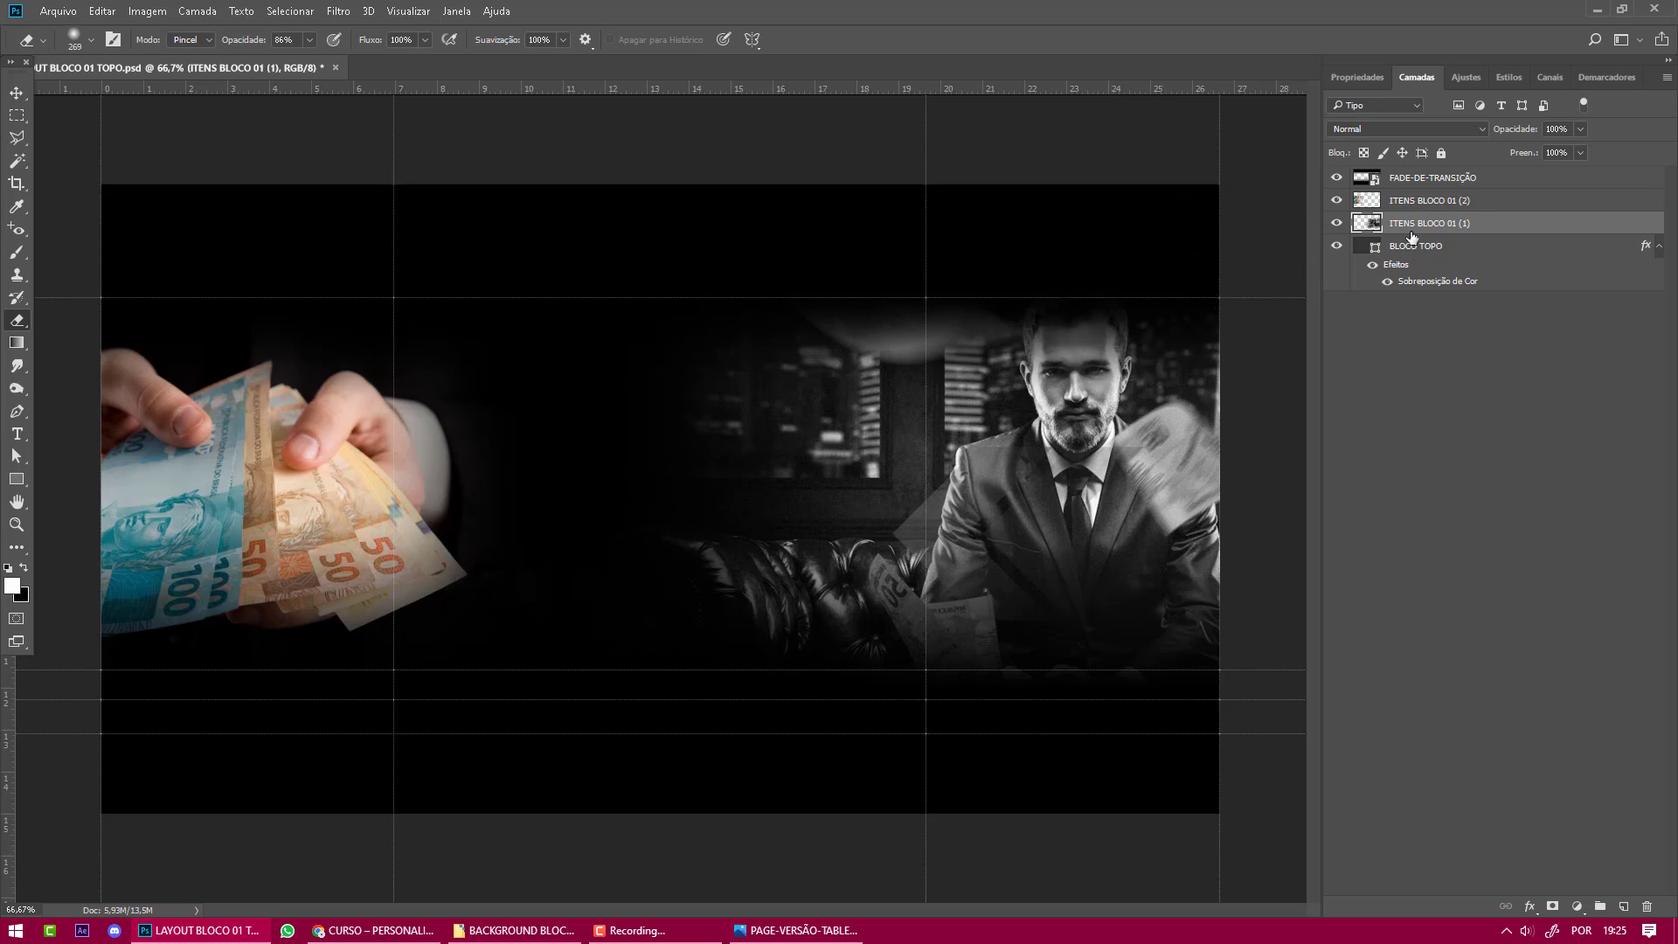
Desaturate the money-hands photo on the ITENS BLOCO 01 (2) layer with Hue/Saturation at a saturation of -100.
click(1553, 203)
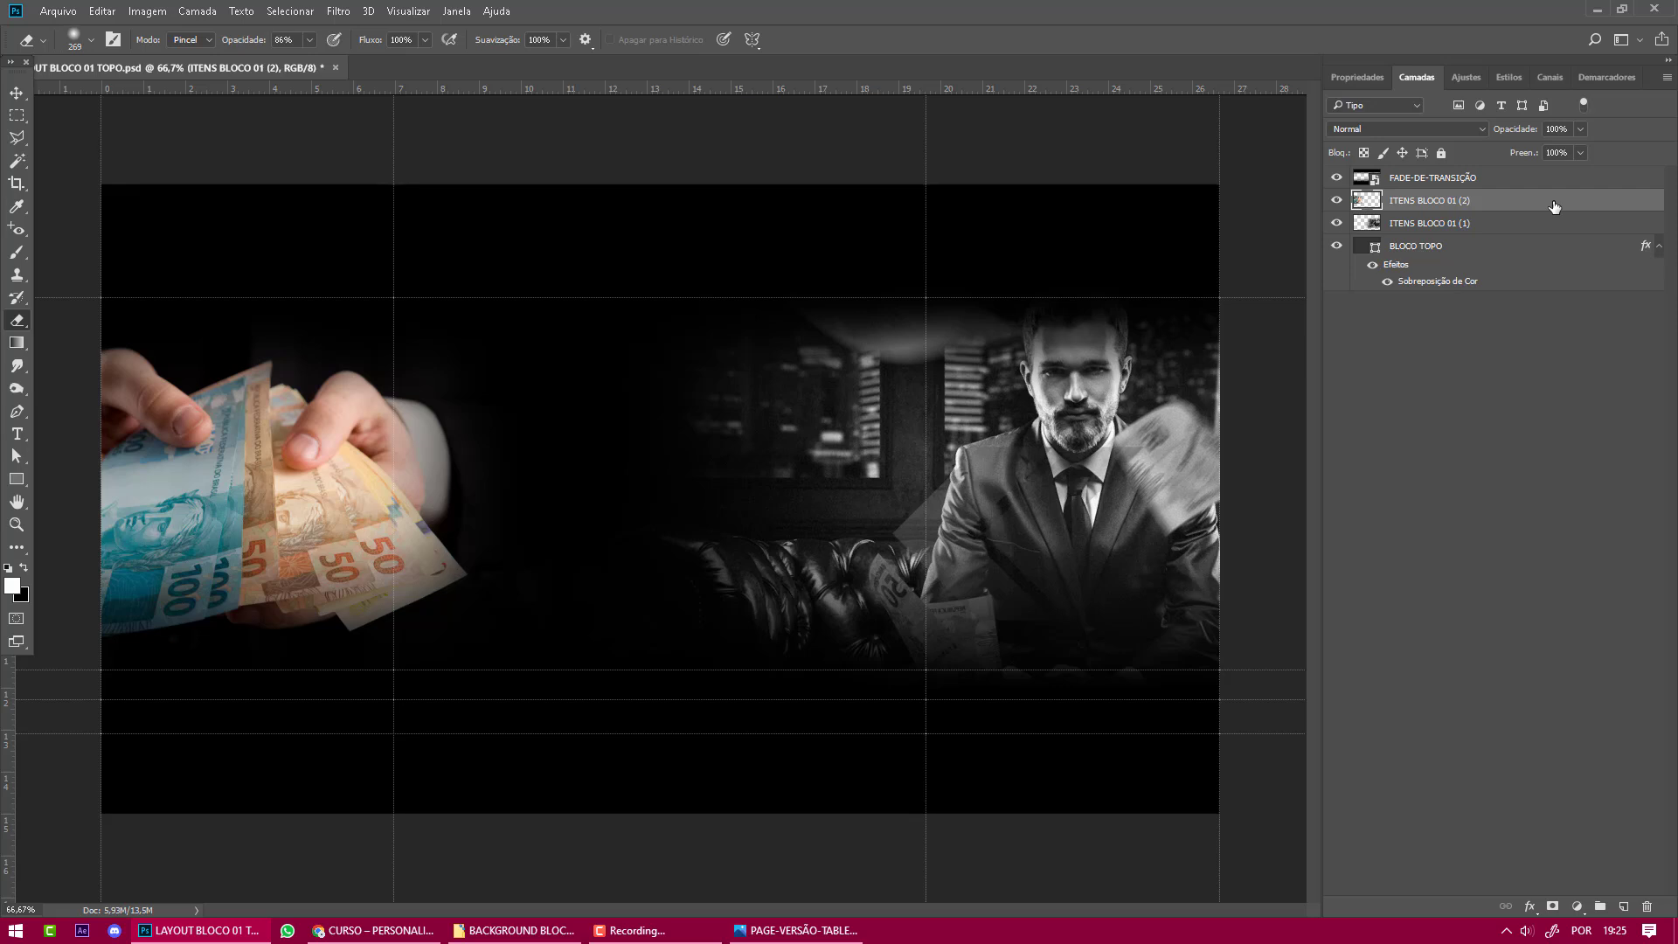
key(ctrl+u)
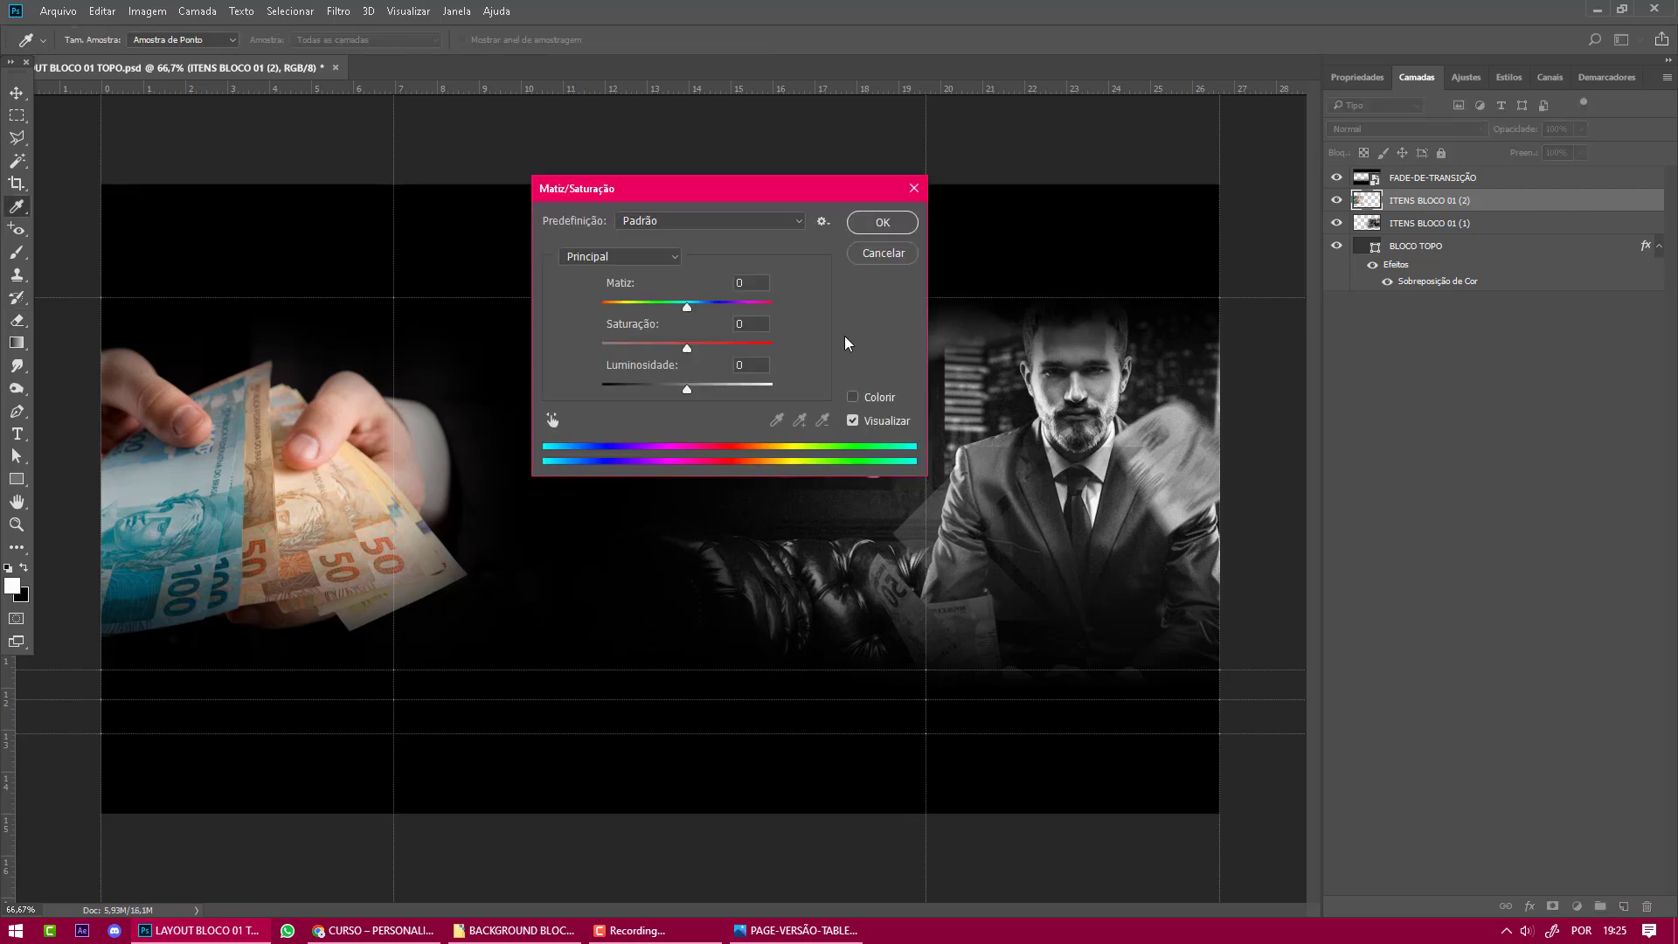
drag(687, 349, 537, 359)
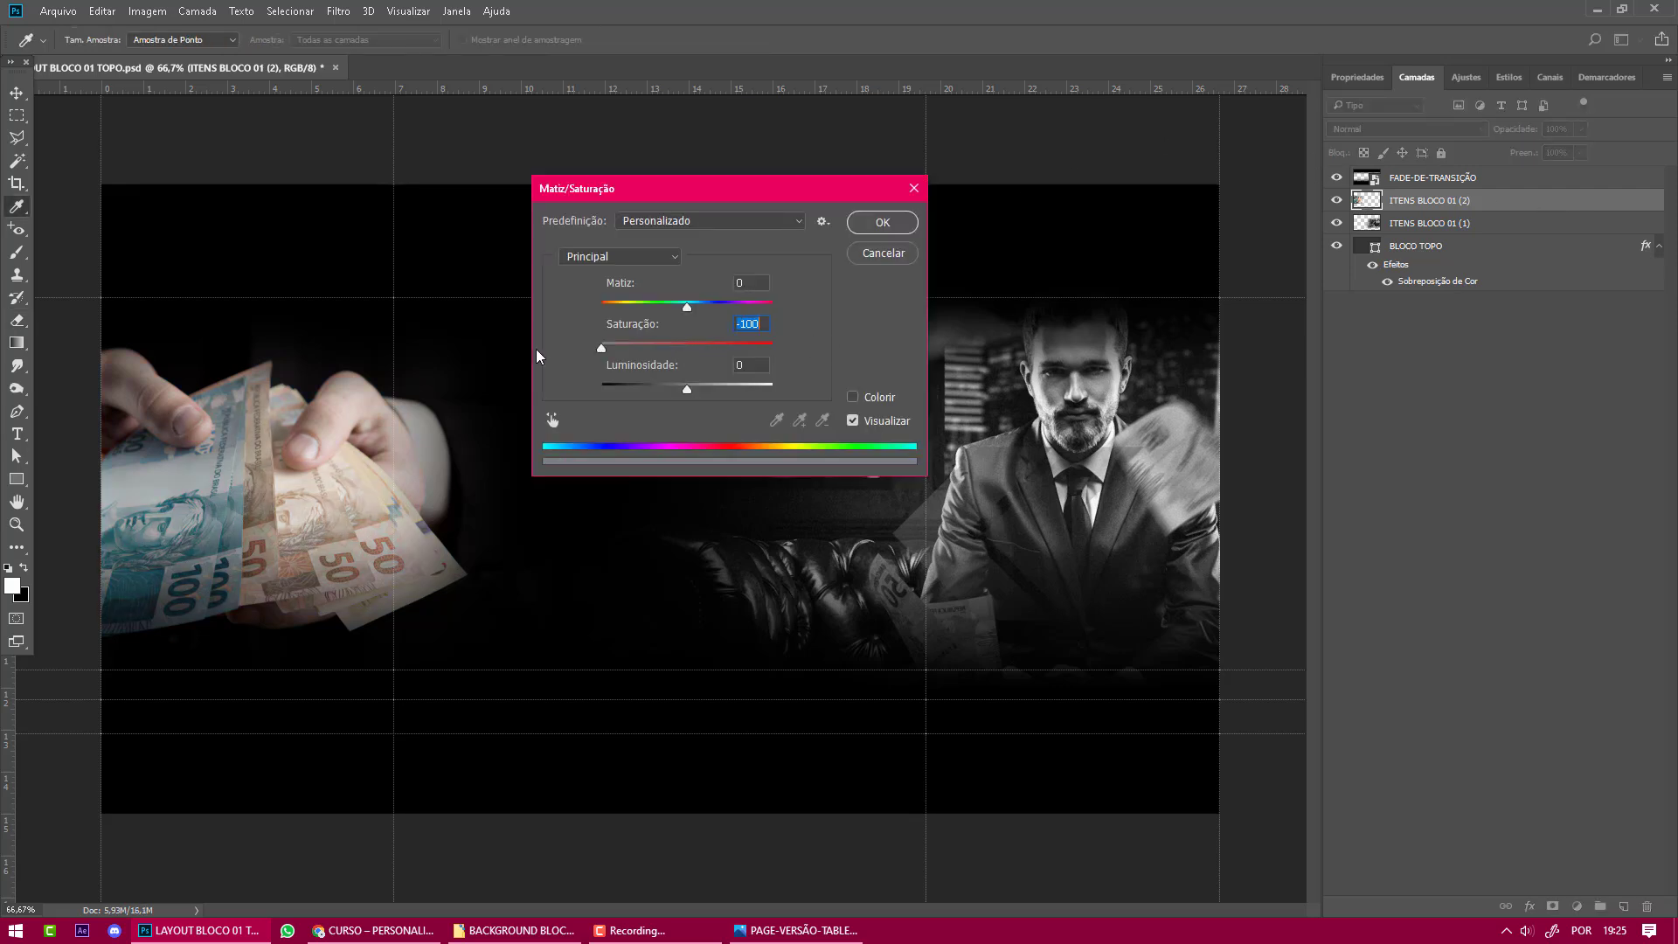
click(878, 223)
key(e)
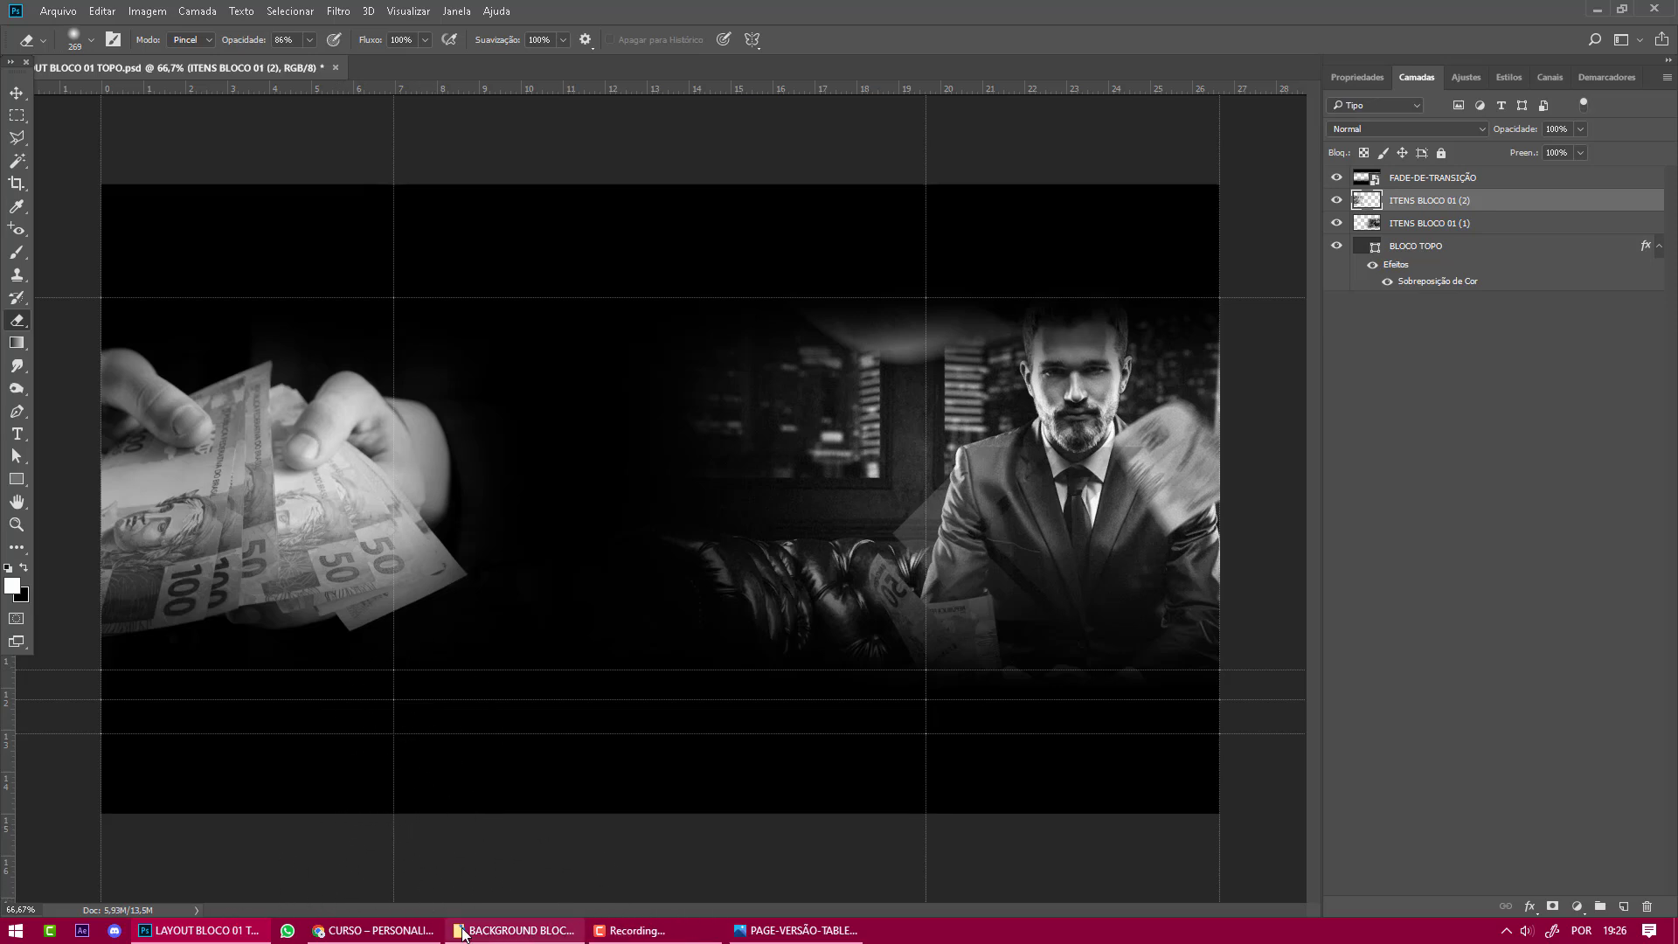
Check the sales page preview's red in Chrome, set the Photoshop foreground colour to fd1a3f and copy its hex code.
click(206, 932)
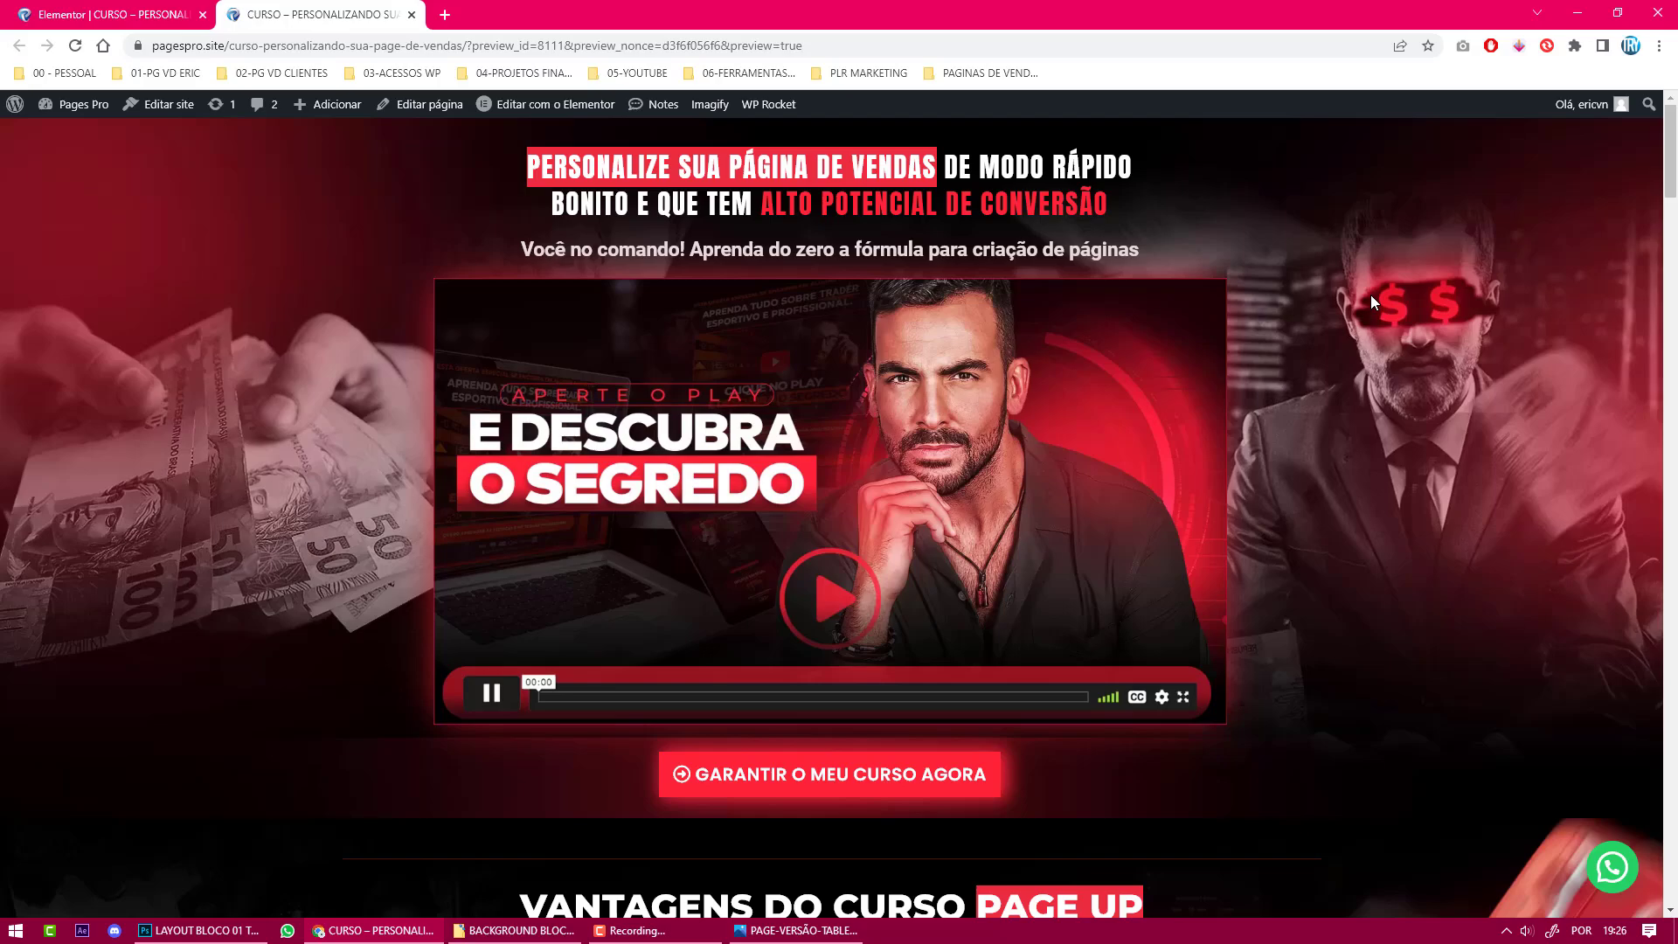
key(alt+Tab)
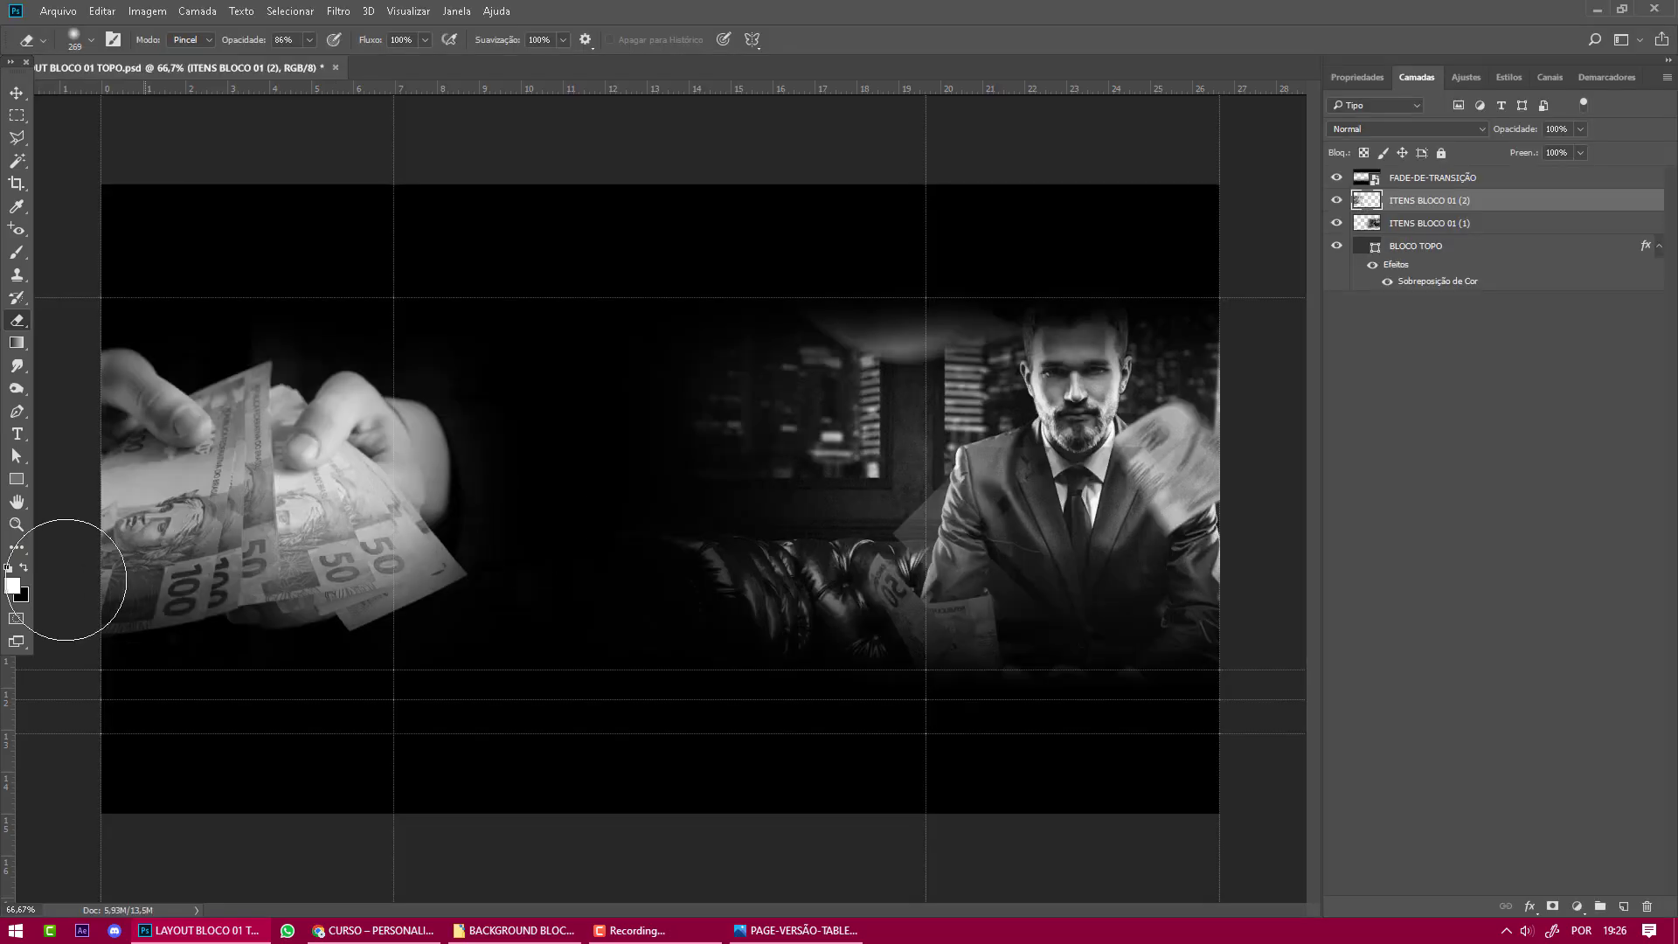
click(12, 586)
mouse_move(1269, 538)
mouse_down()
mouse_move(1216, 525)
mouse_move(1278, 535)
mouse_up()
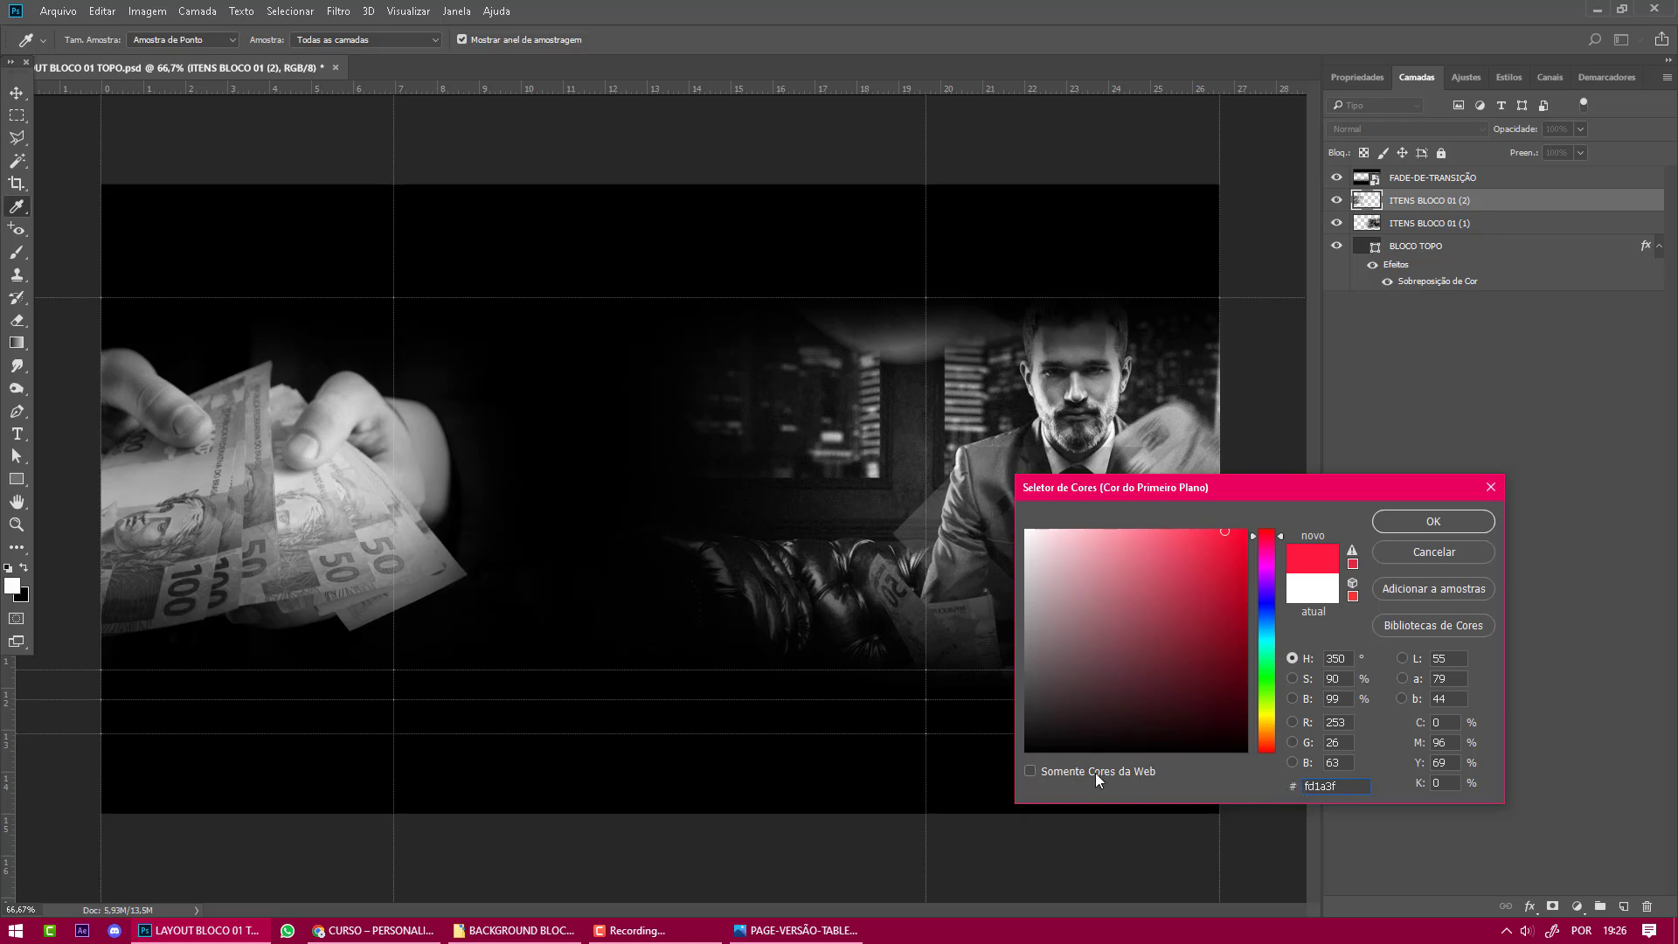
drag(1362, 791, 1302, 787)
key(ctrl+c)
right_click(1329, 787)
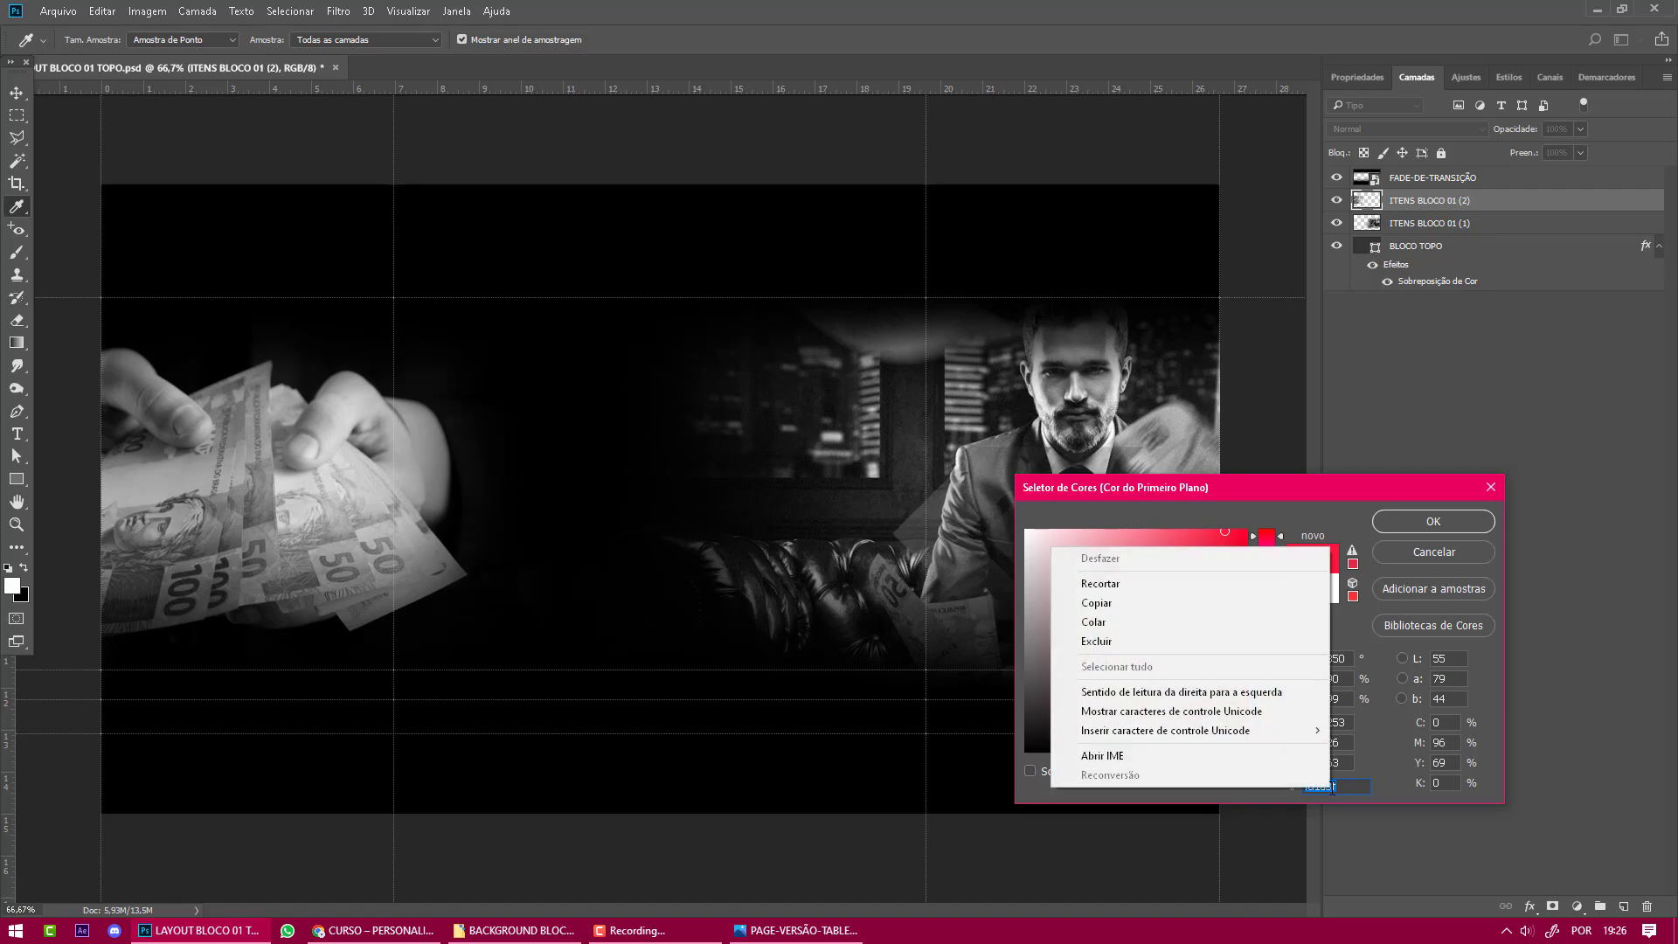
click(1140, 610)
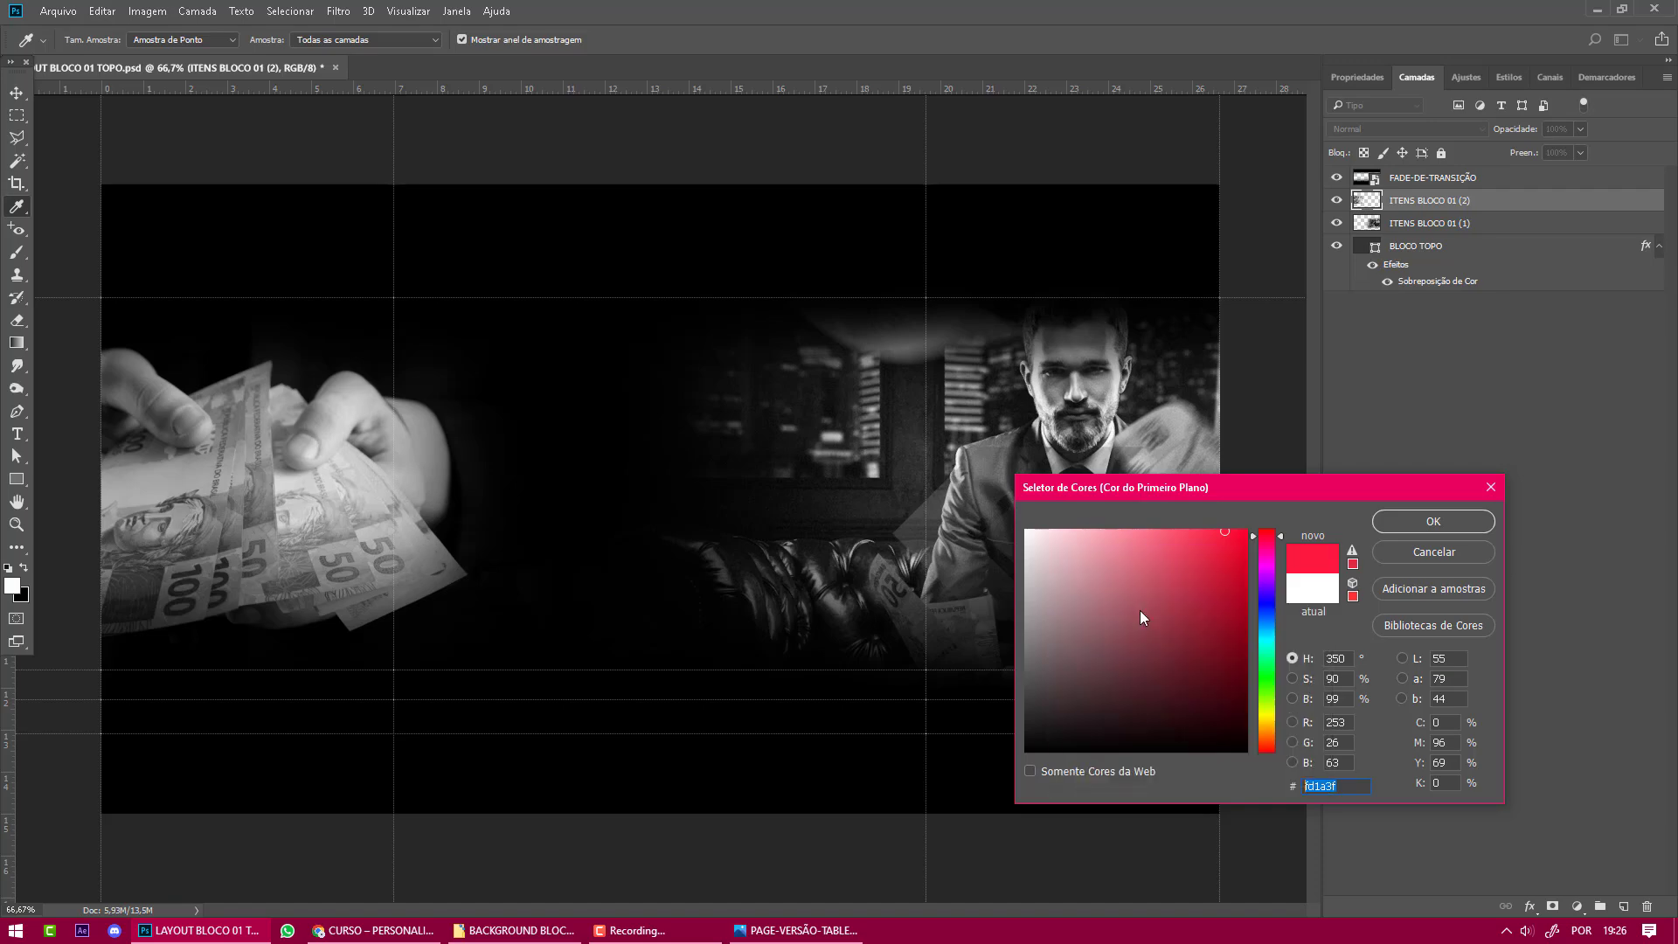
Create a new text document on the Windows desktop named CÓDIGO DA COR PRINCIPAL.
key(super+d)
right_click(927, 574)
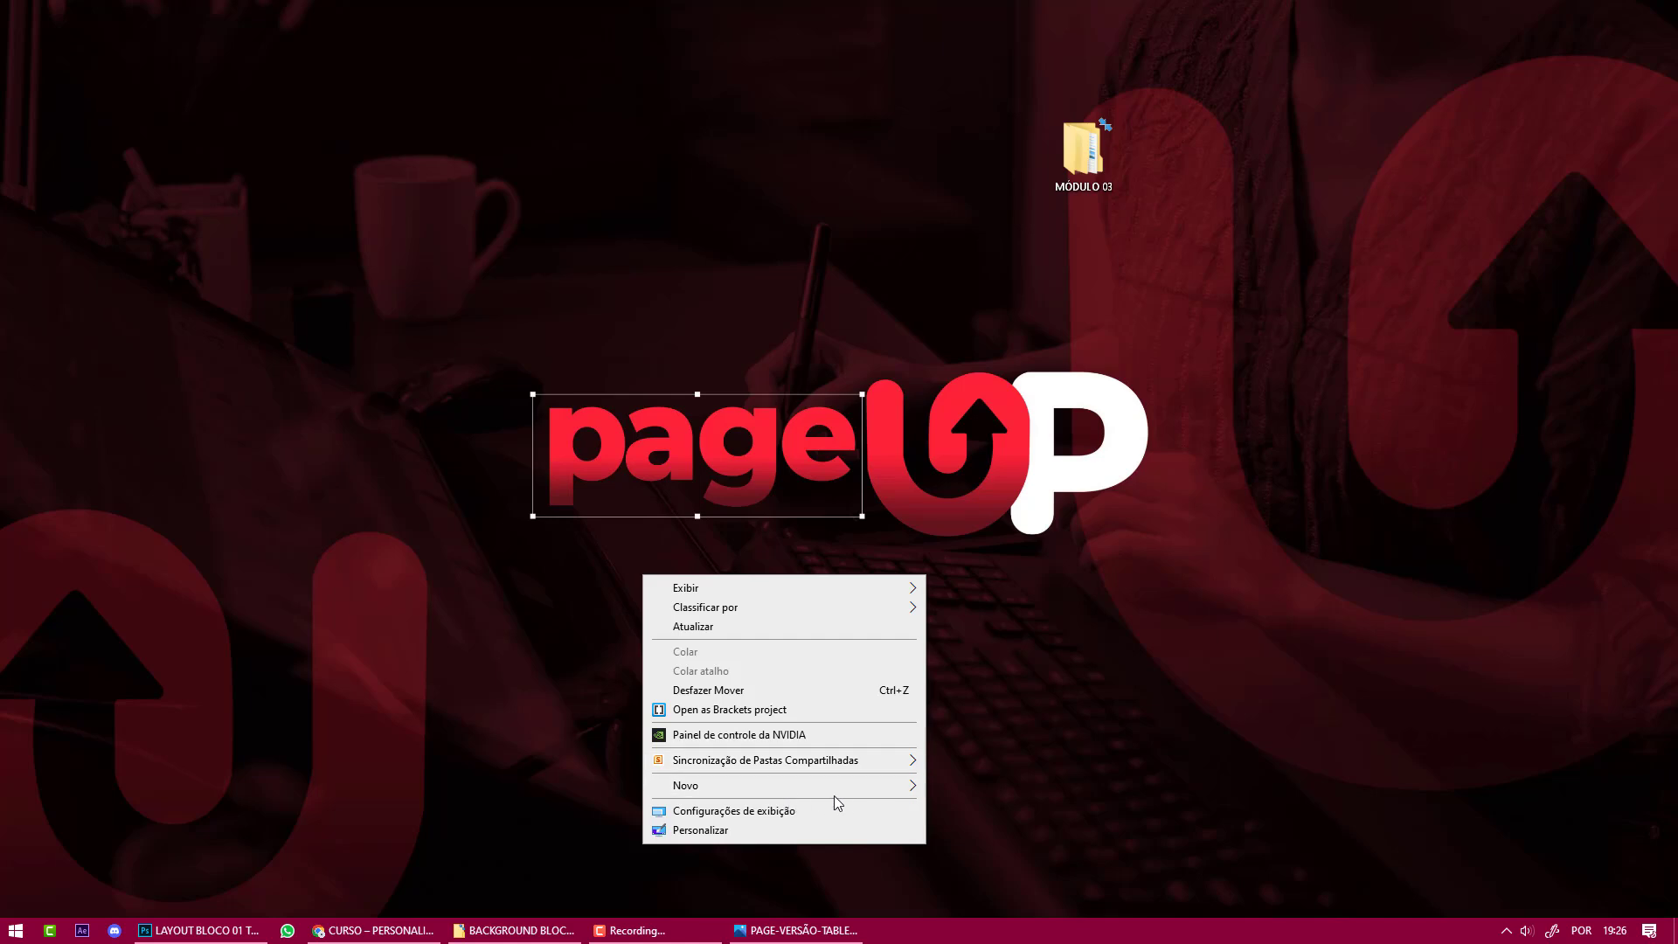
mouse_move(887, 786)
click(986, 752)
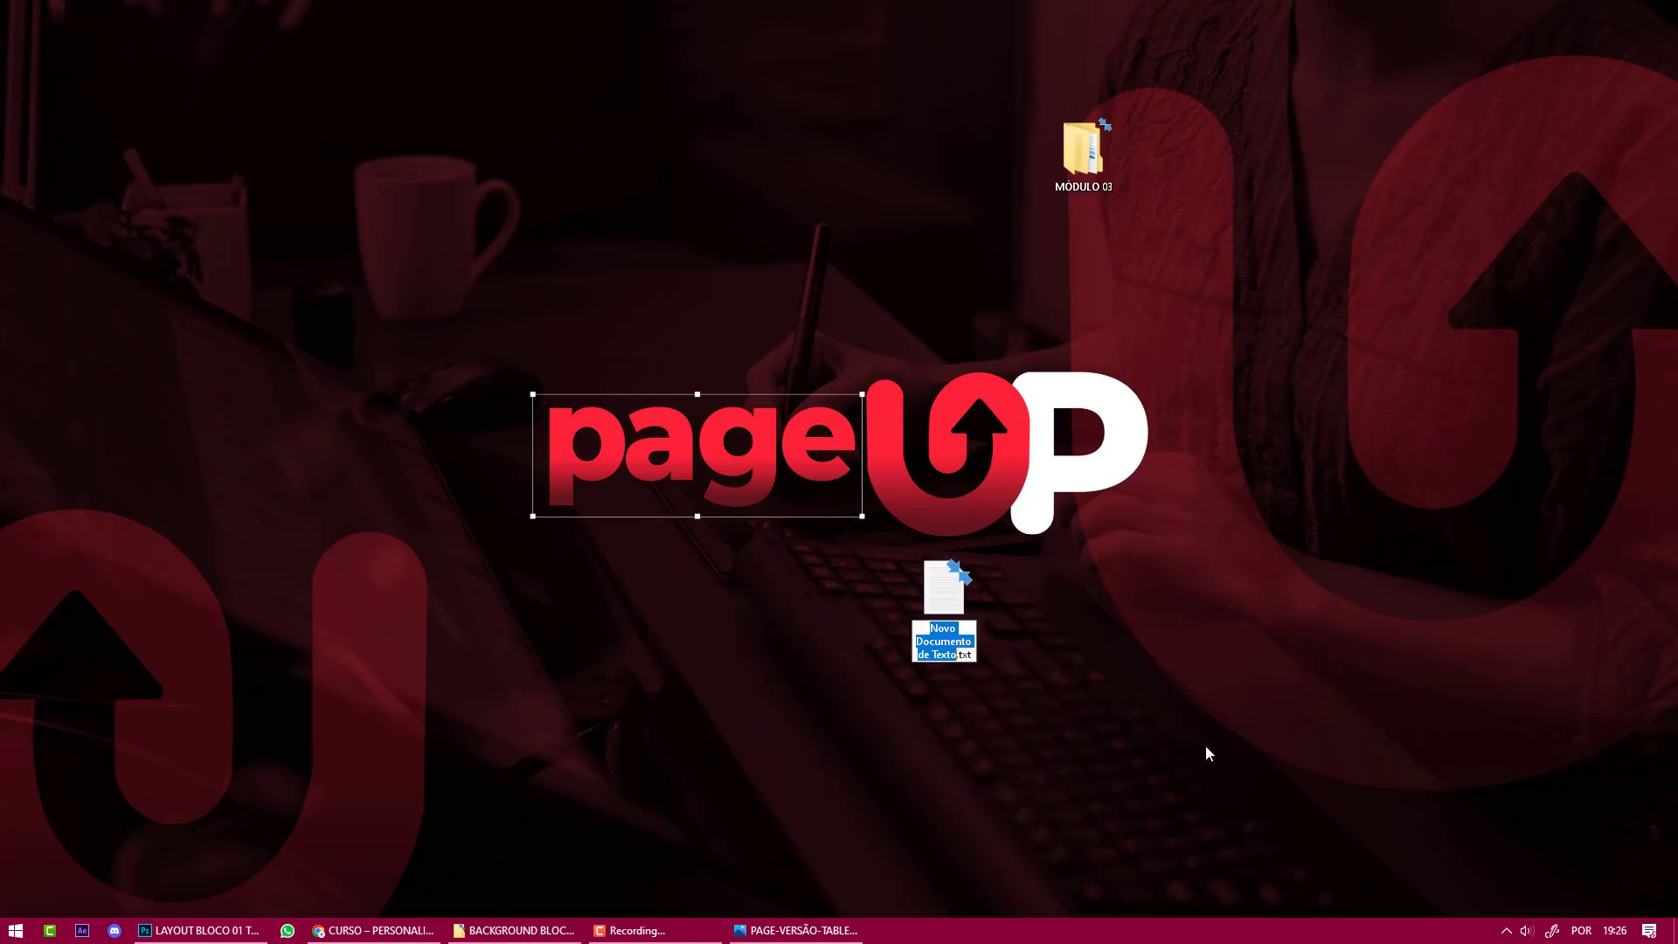
text(CÓDIGO DA)
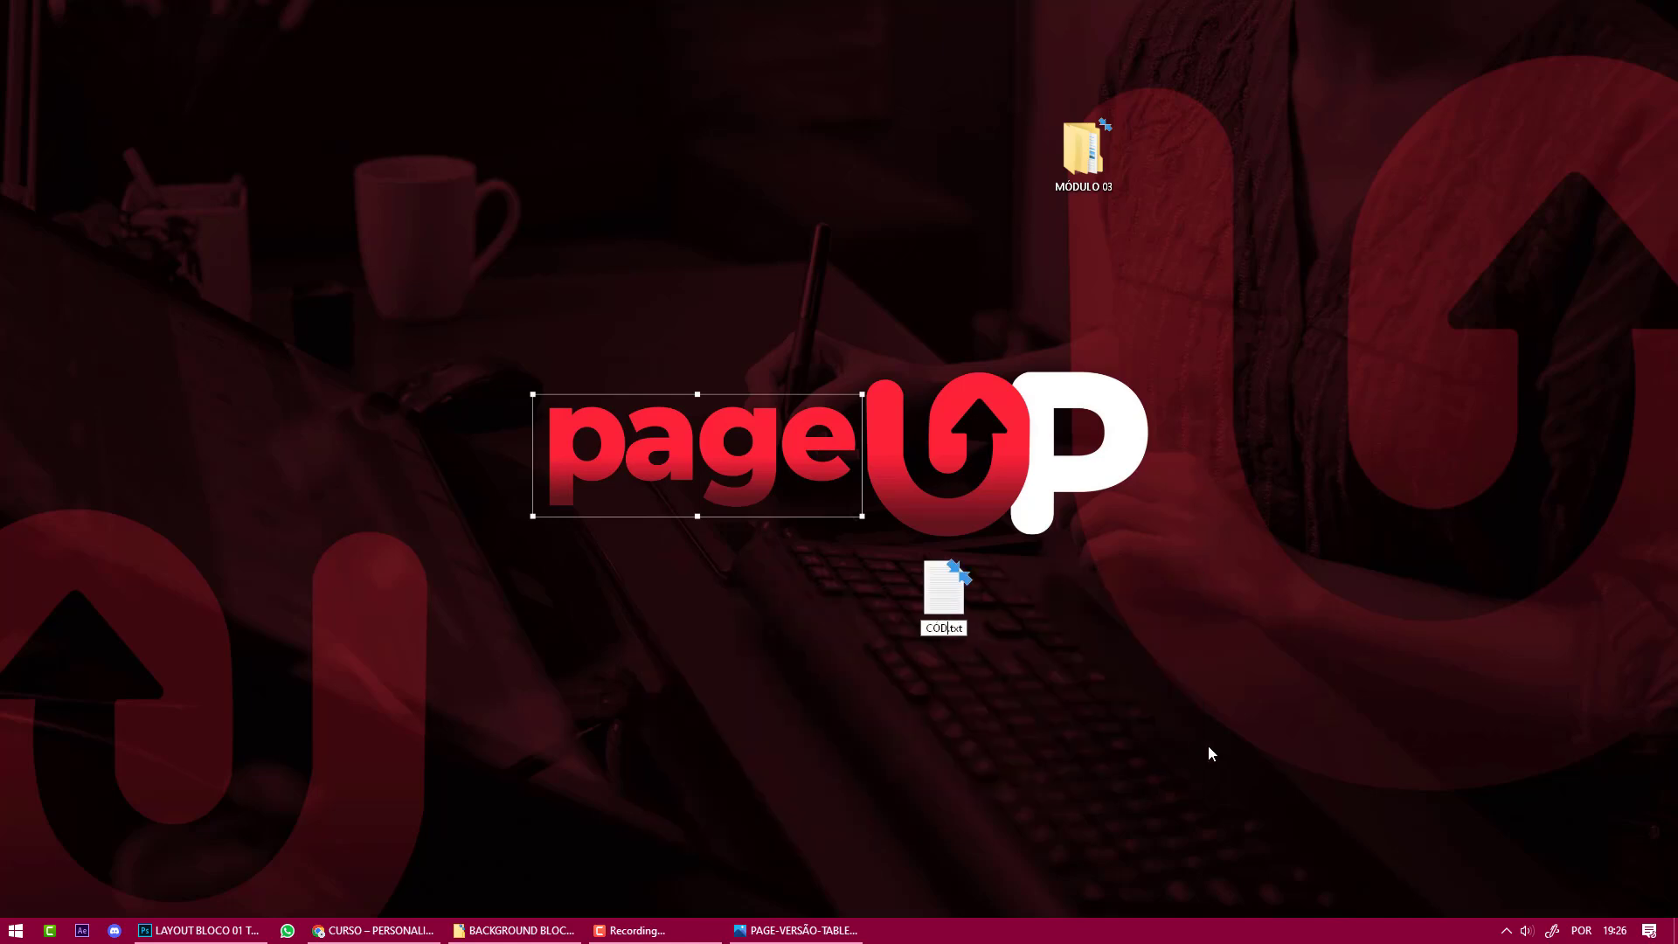
text( COR PRINCIP)
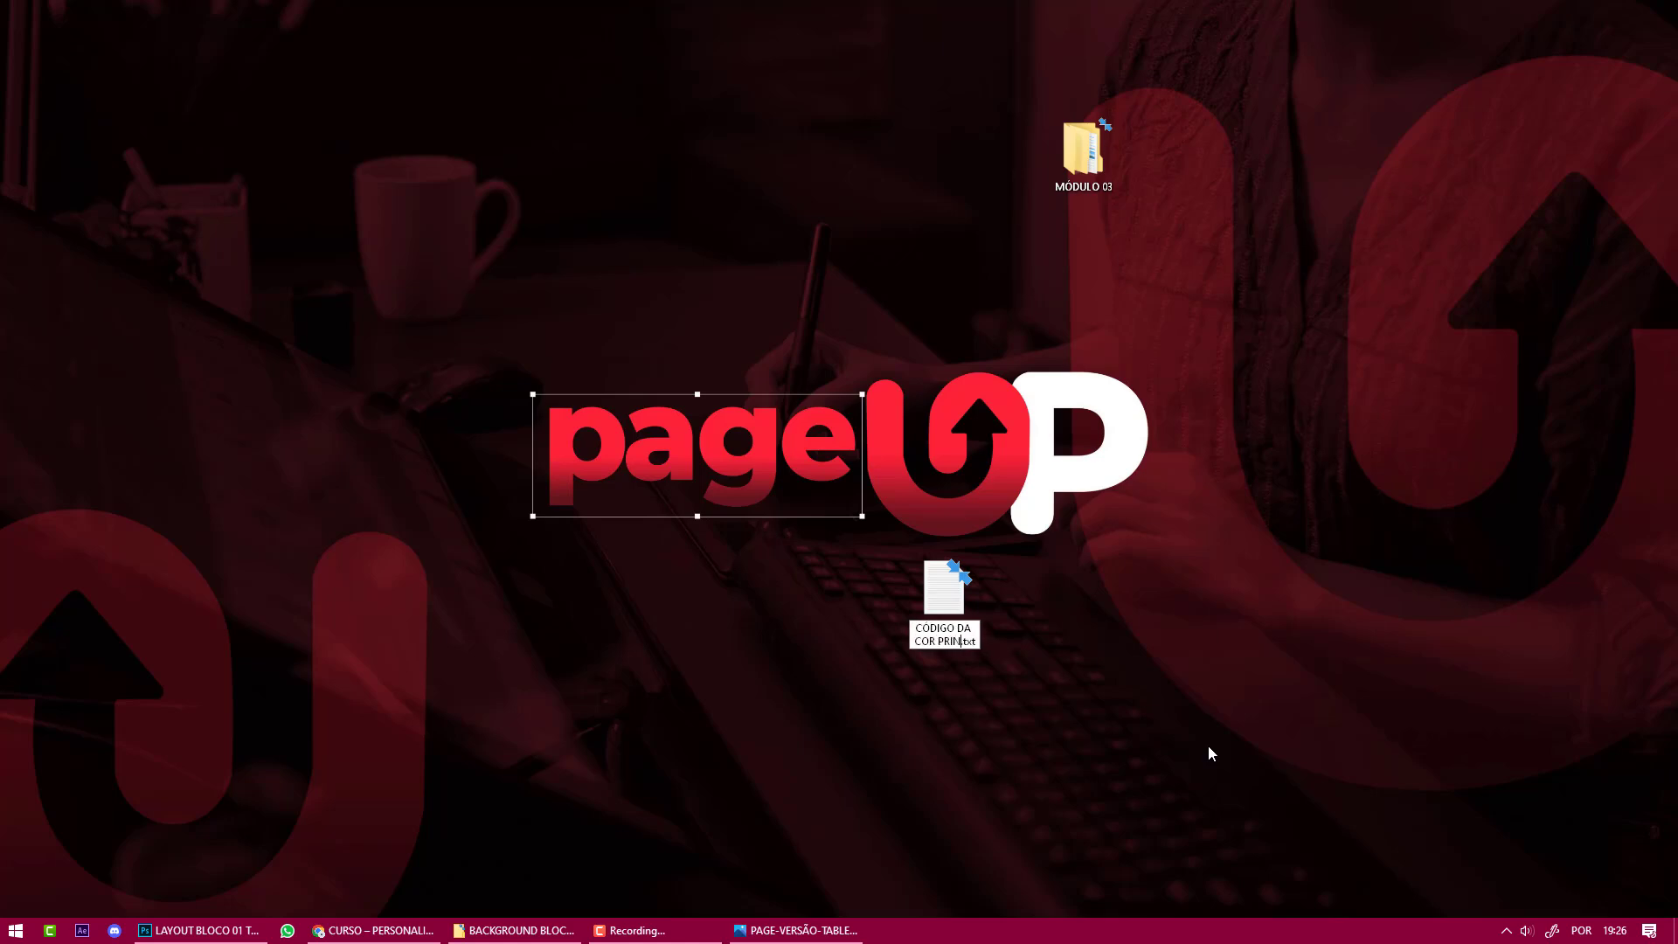
text(AL)
key(Return)
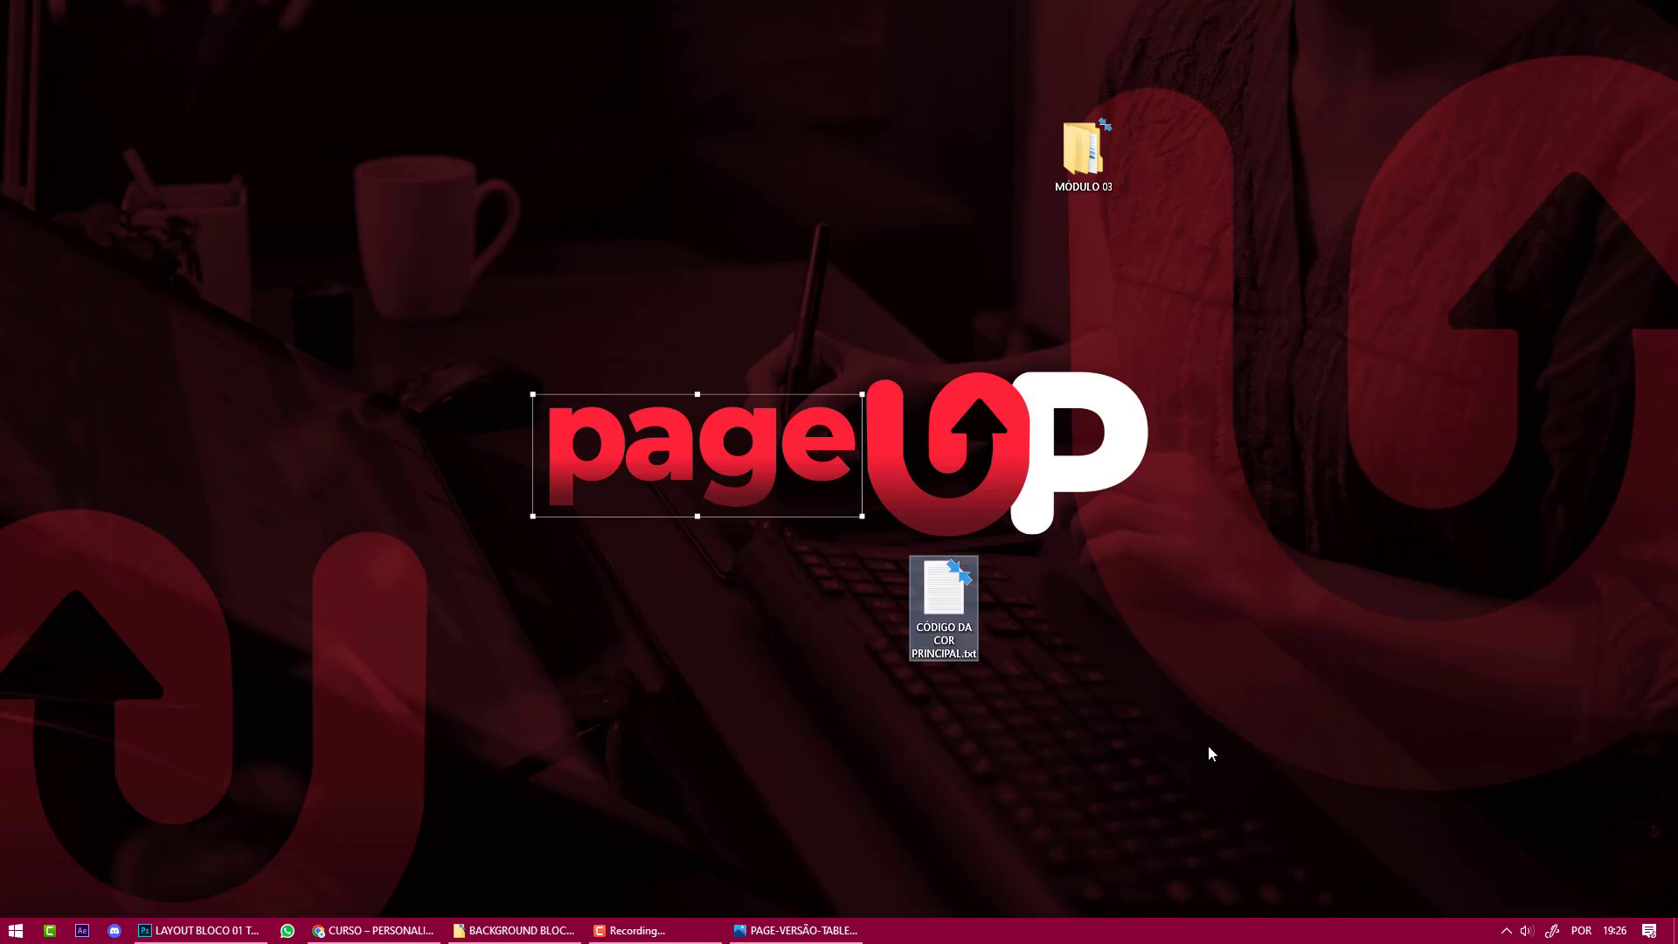
Open the new text file in Notepad and paste the colour code with a leading hash as #fd1a3f.
key(Return)
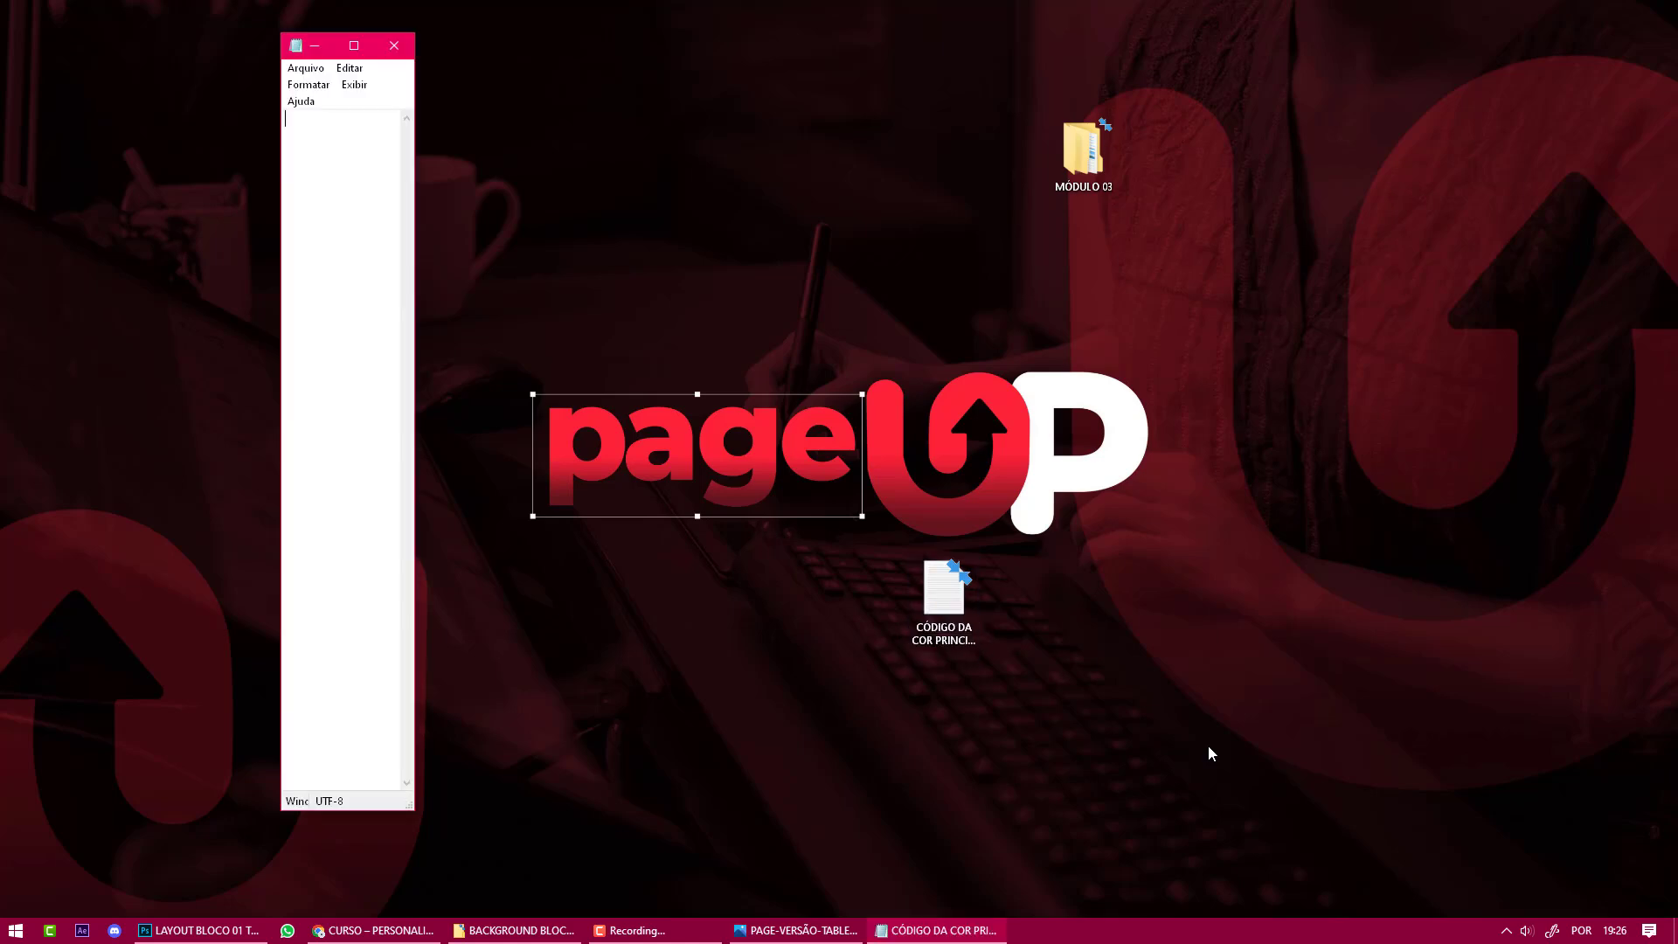
click(368, 40)
key(ctrl+v)
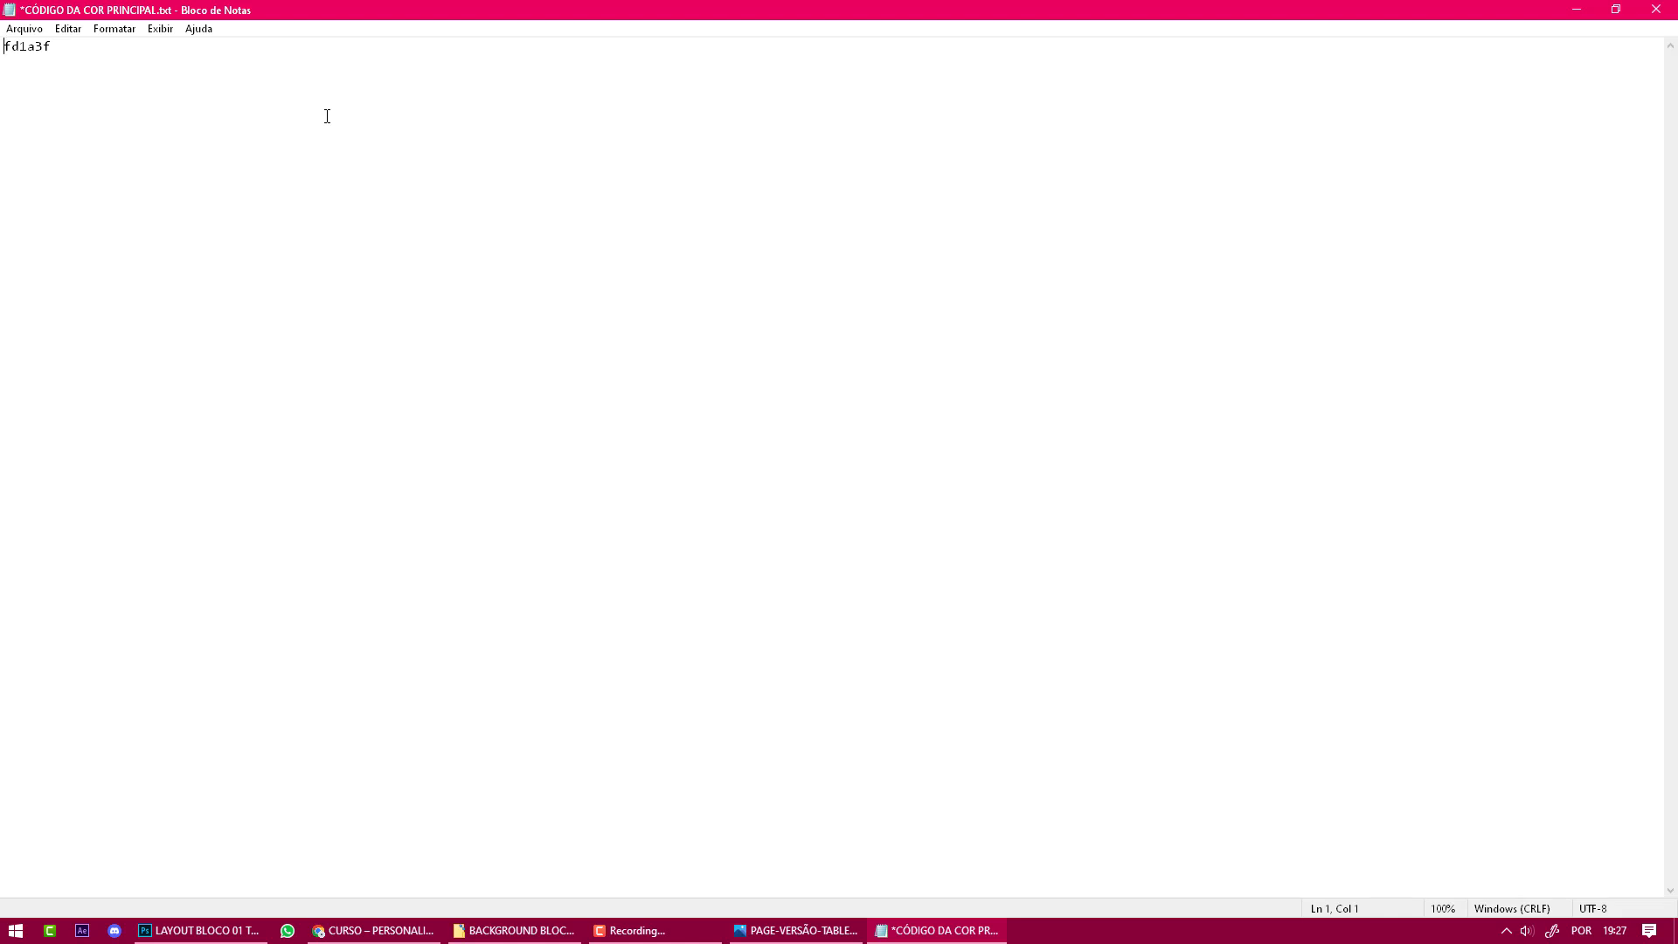
text(#)
key(ctrl+a)
click(594, 131)
key(ctrl+a)
Check the sales page preview in Chrome, return to Photoshop and accept fd1a3f as the foreground colour.
click(374, 930)
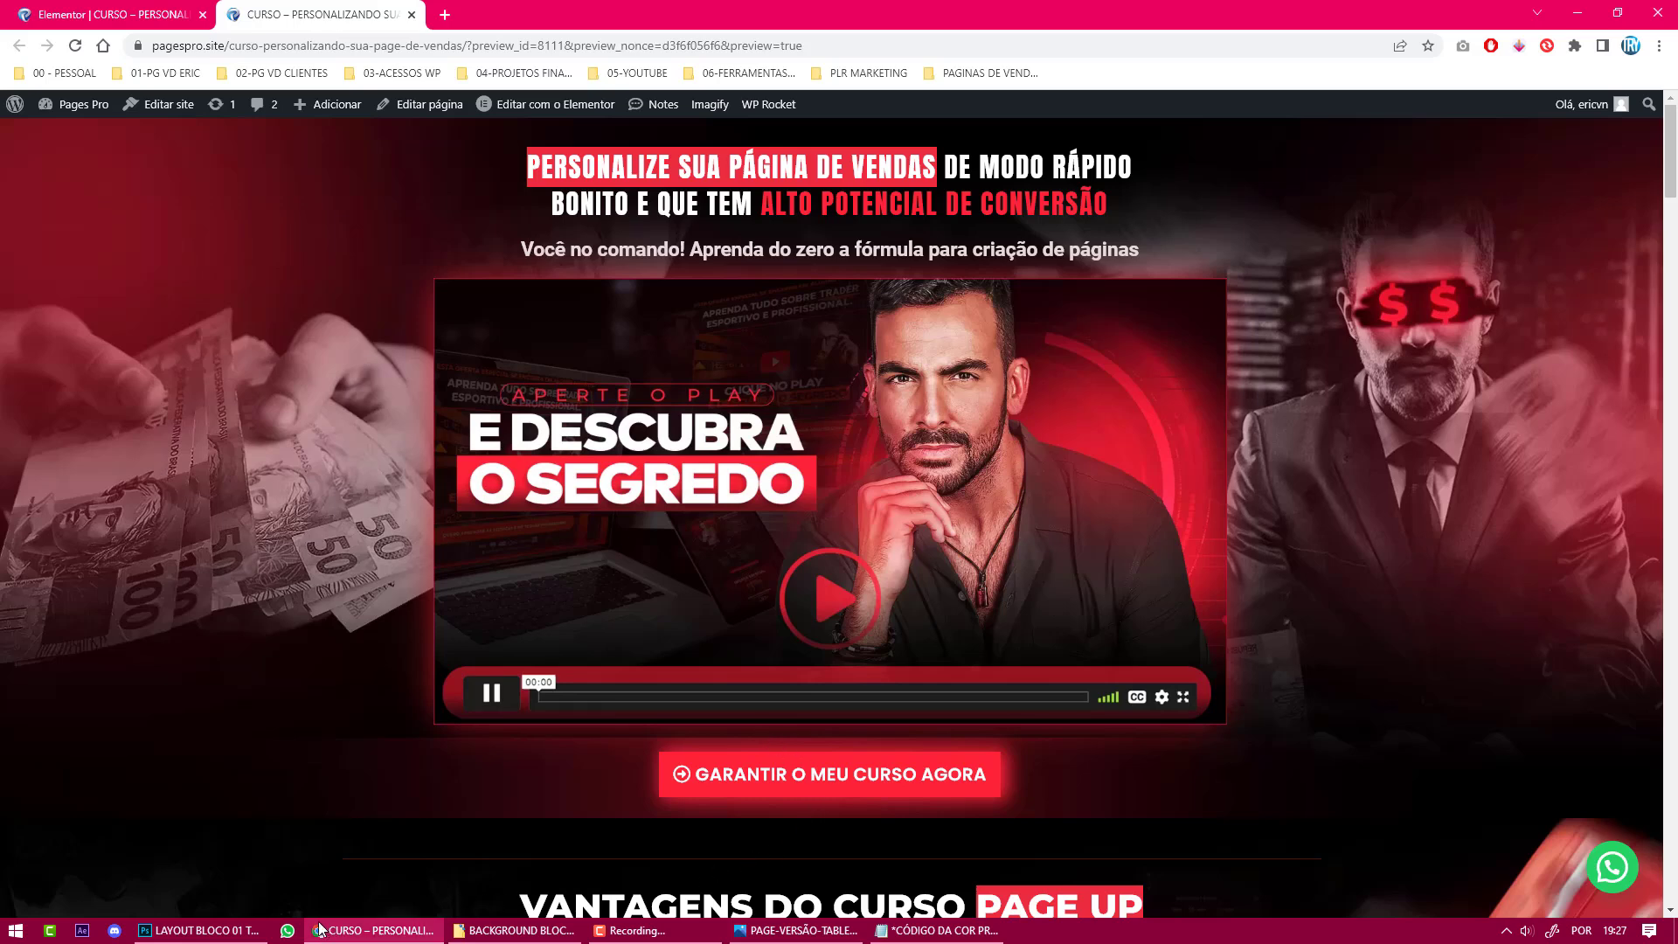
mouse_move(324, 929)
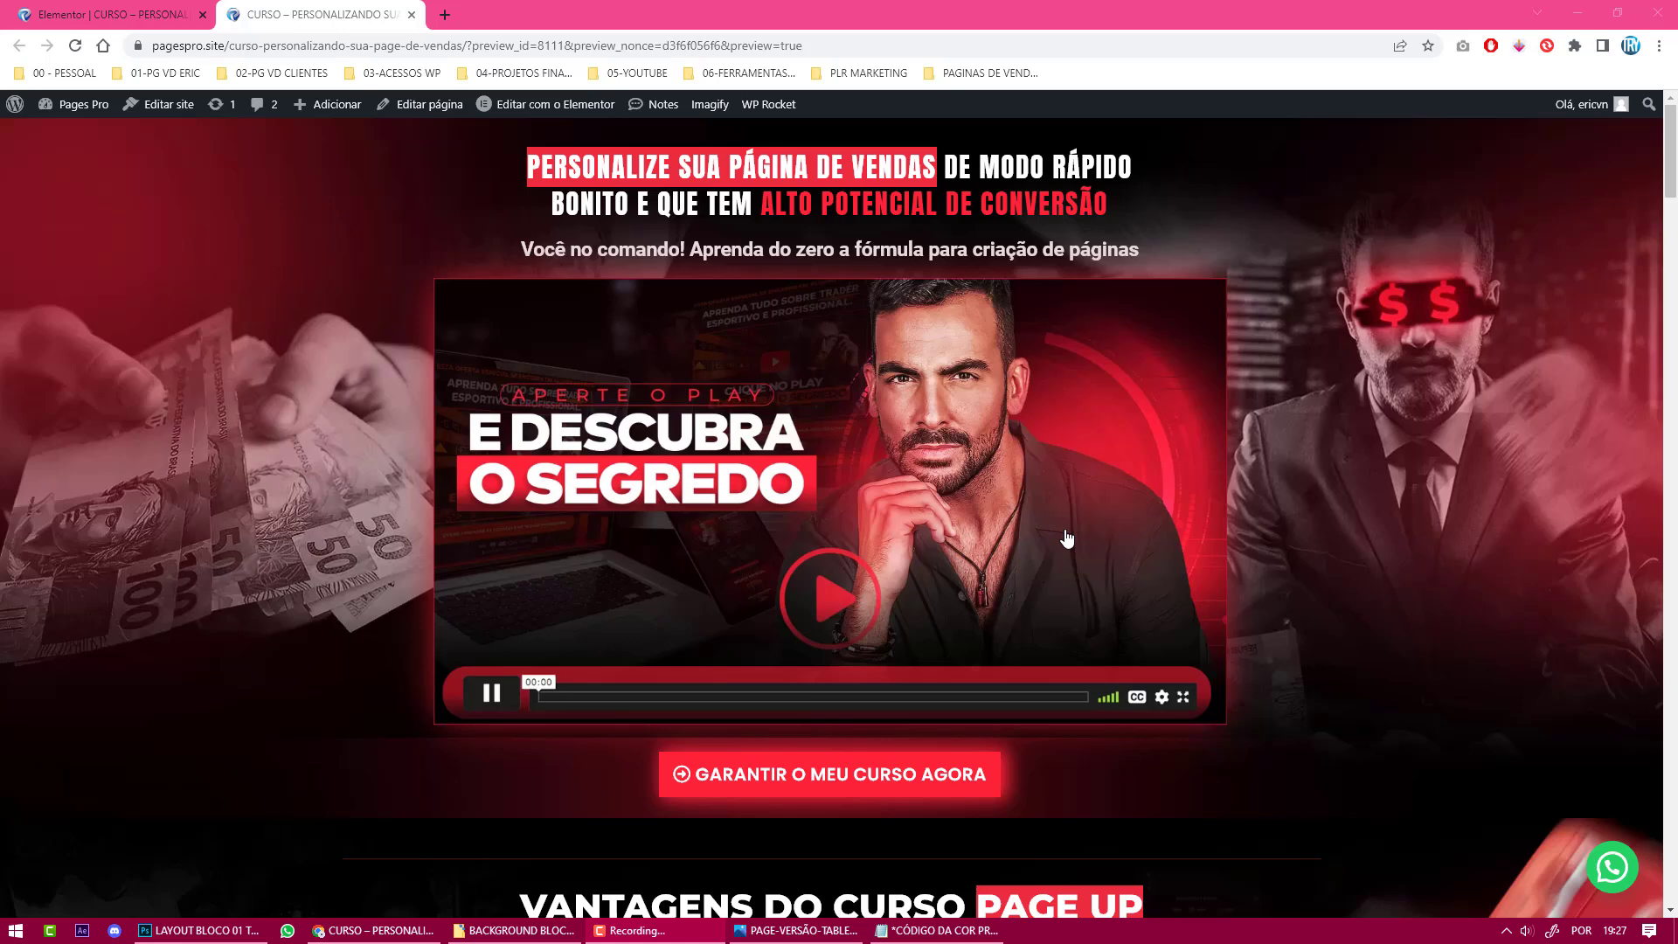
click(201, 930)
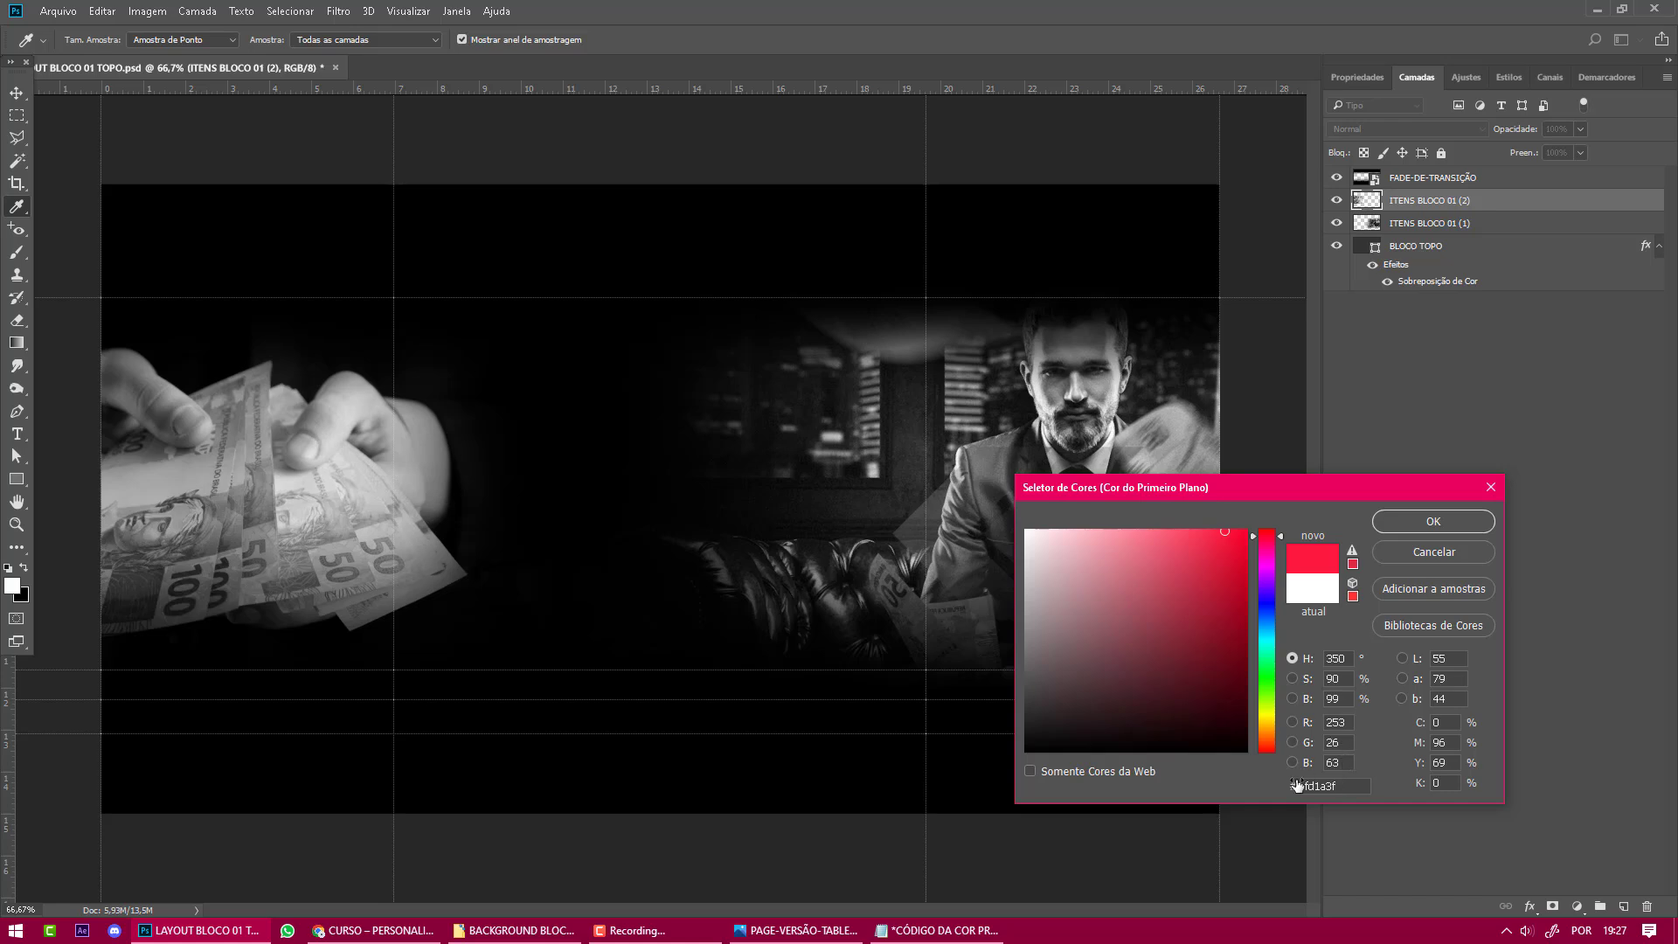
click(1401, 521)
key(e)
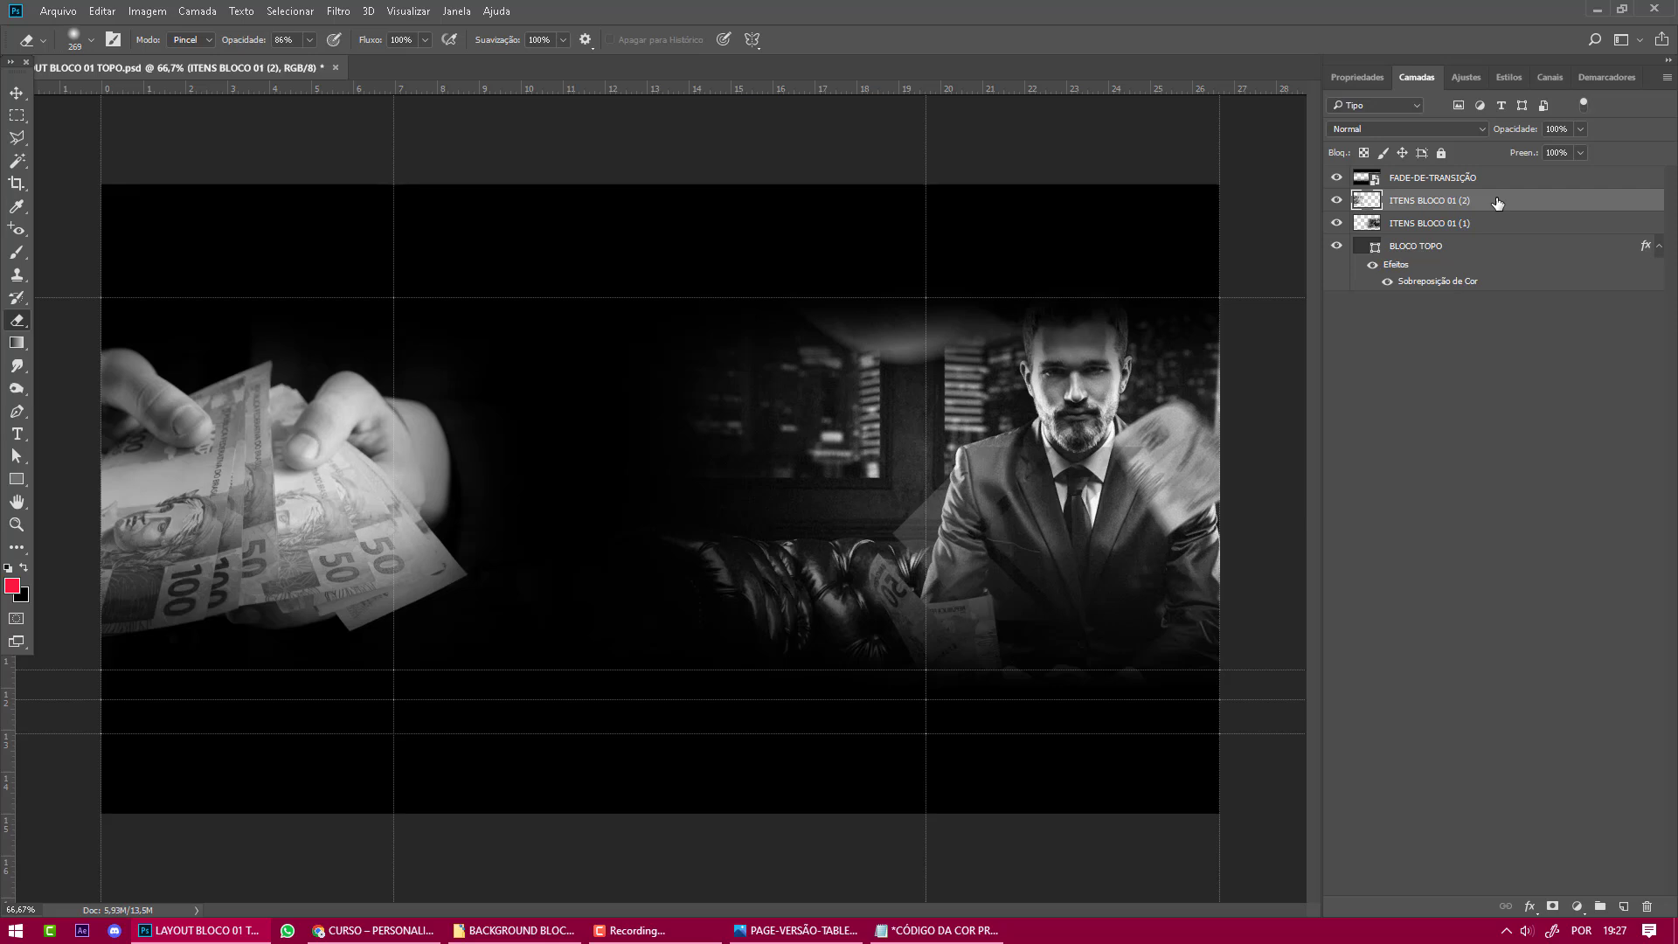
key(ctrl+shift+n)
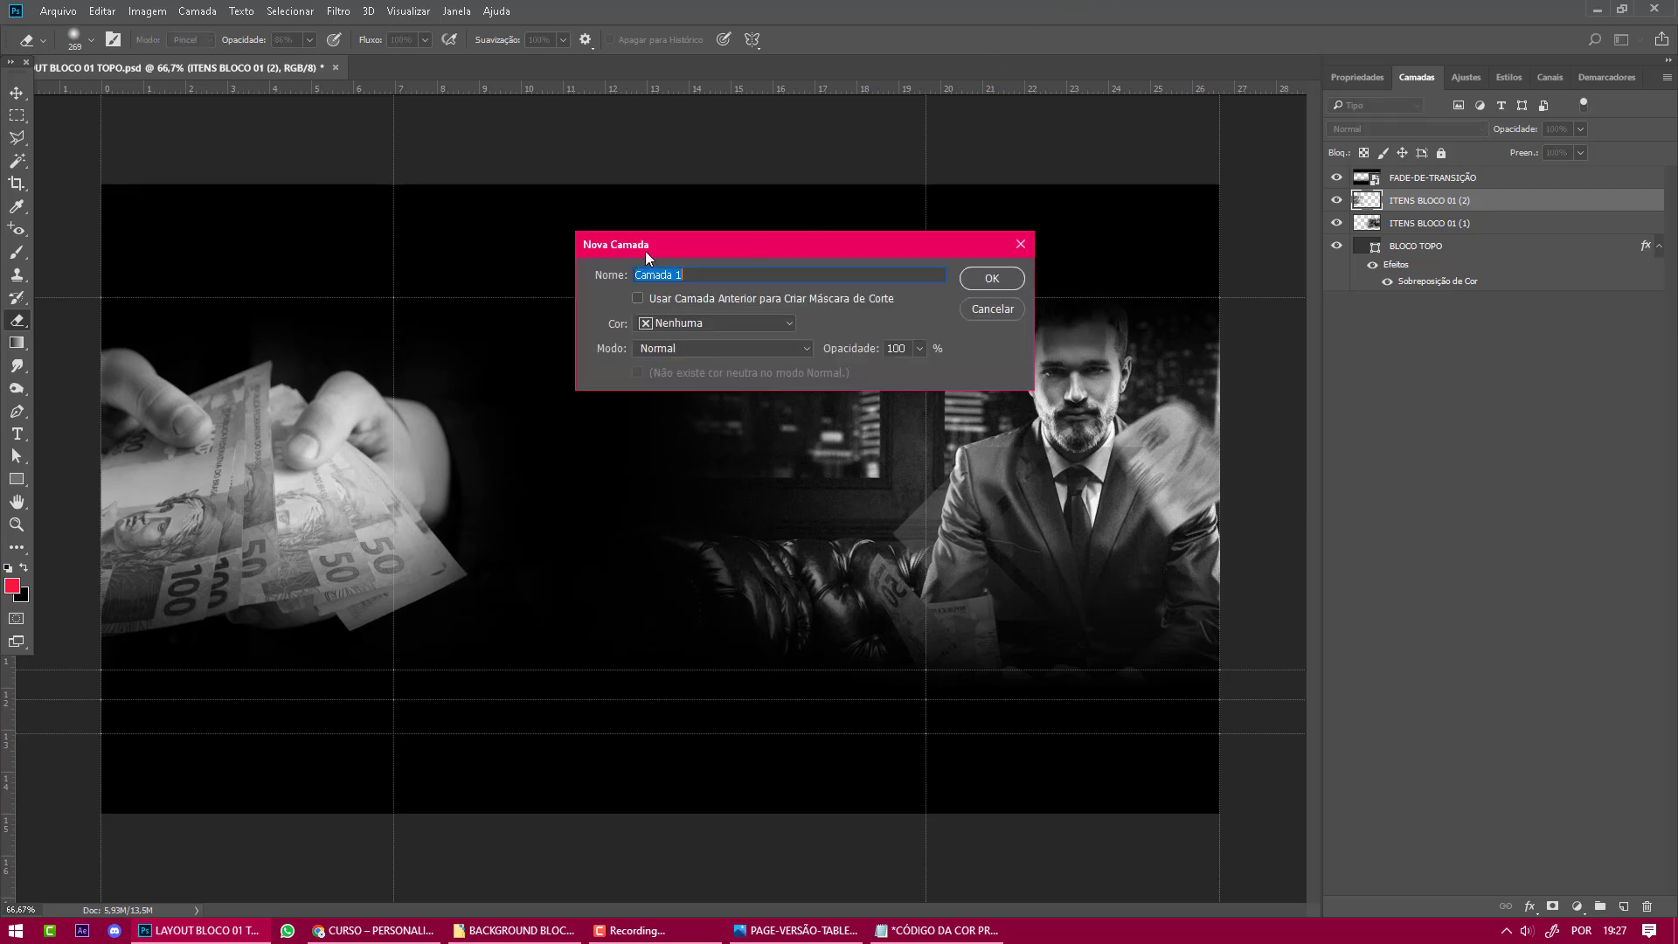
click(1001, 311)
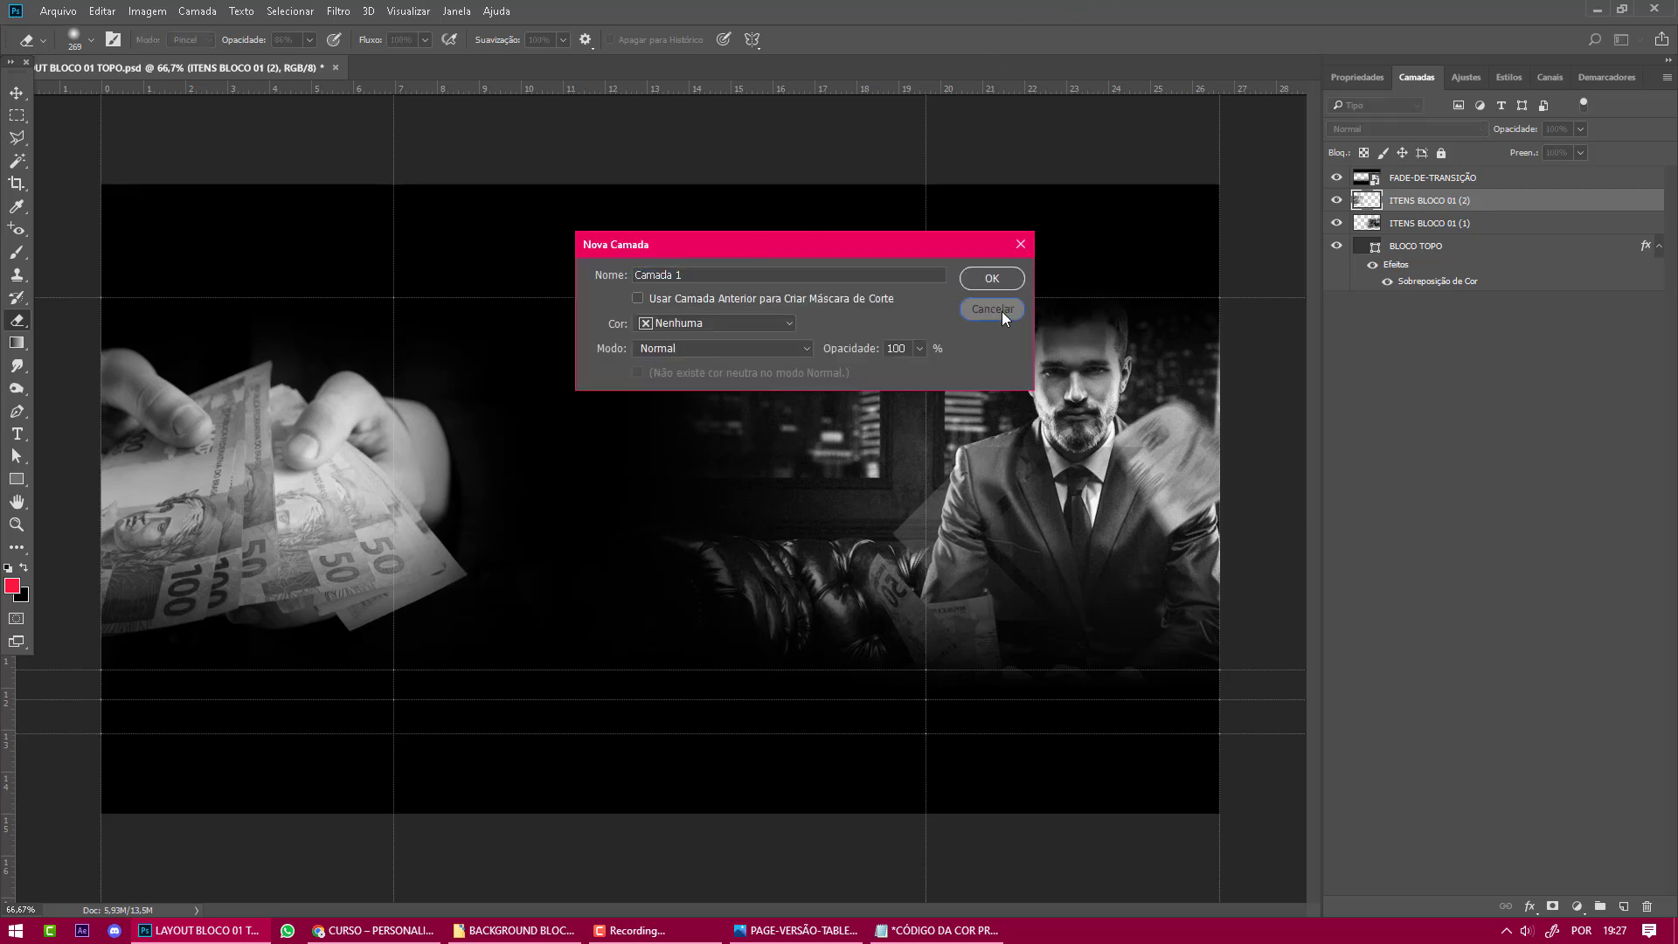
click(71, 16)
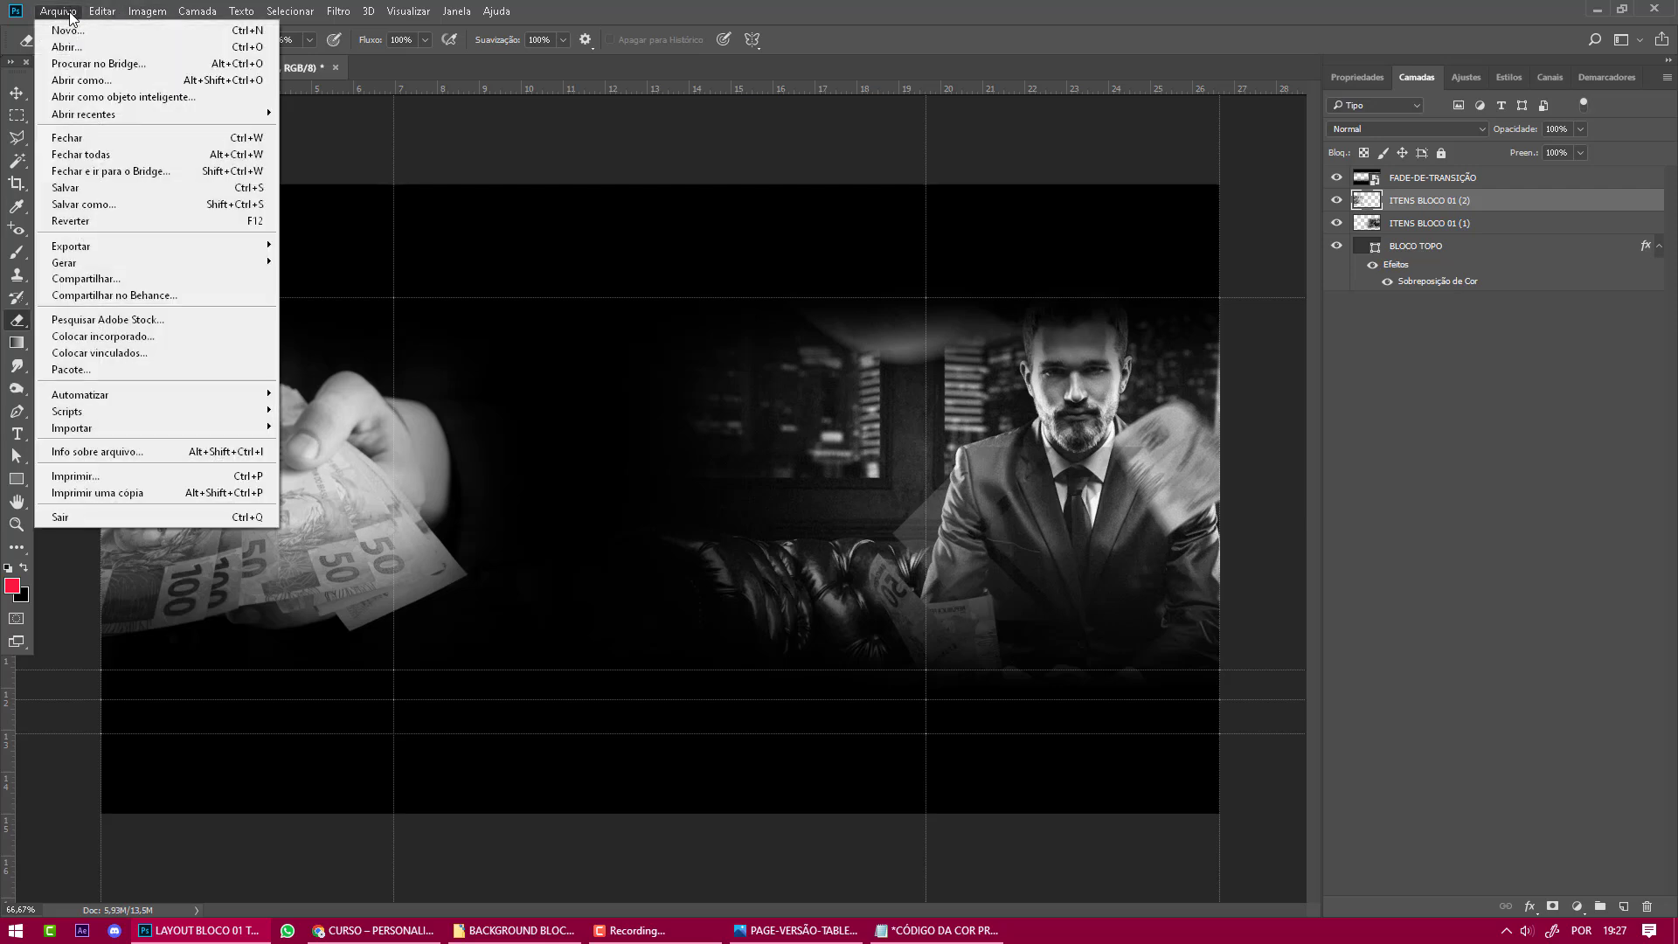
click(75, 29)
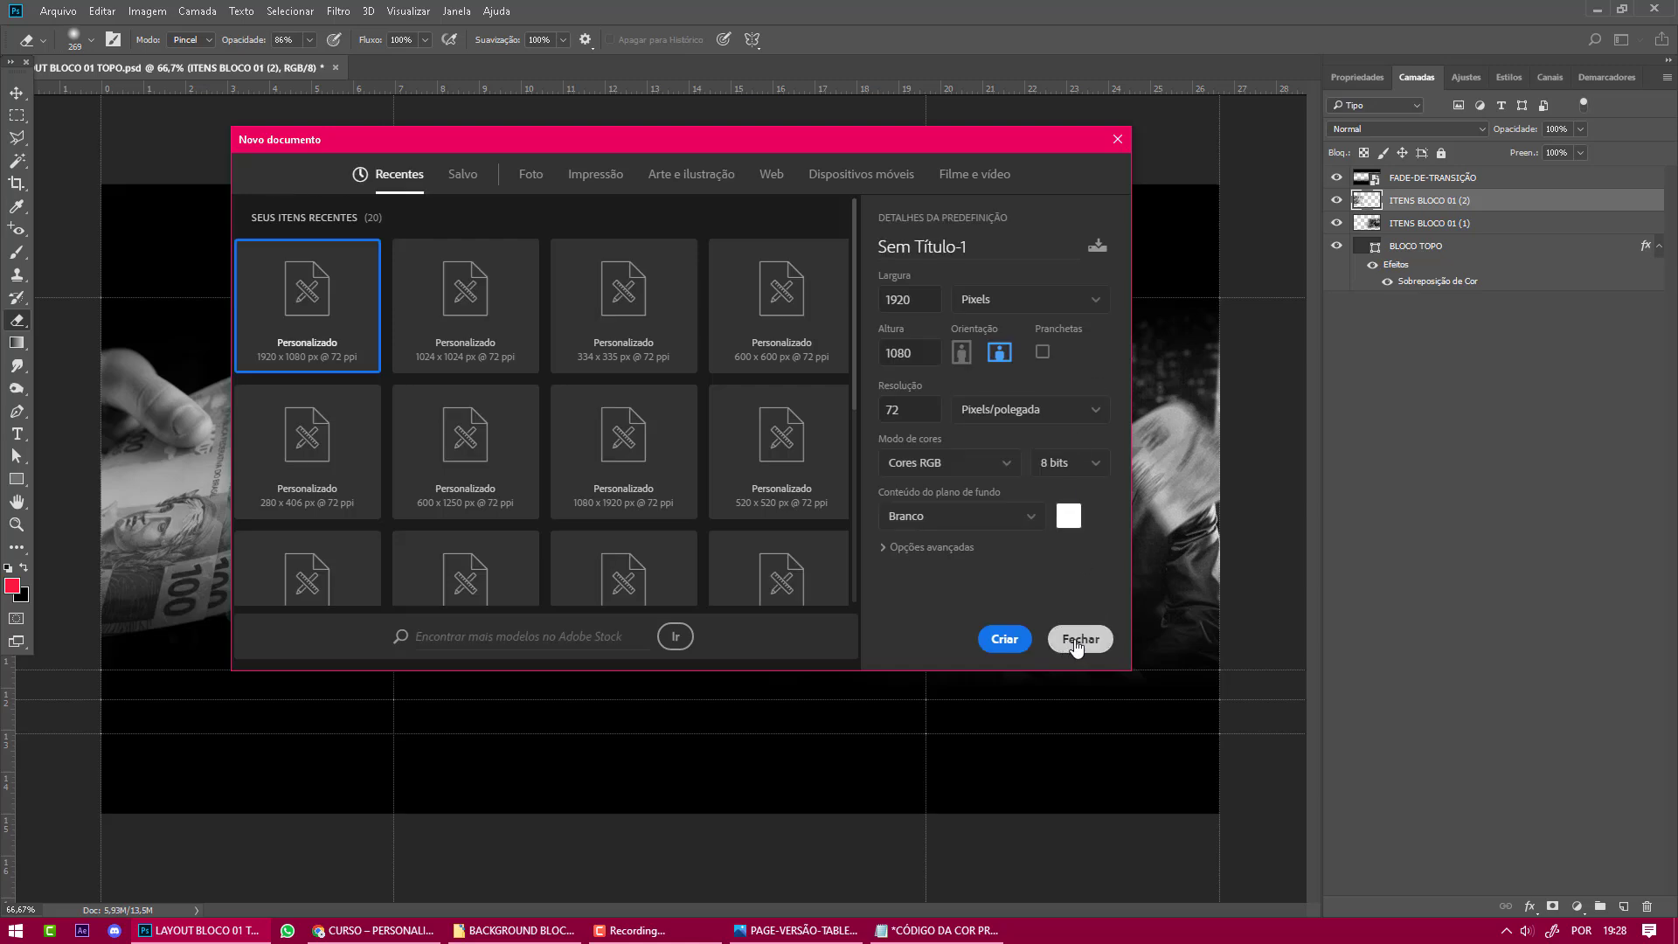
click(1080, 639)
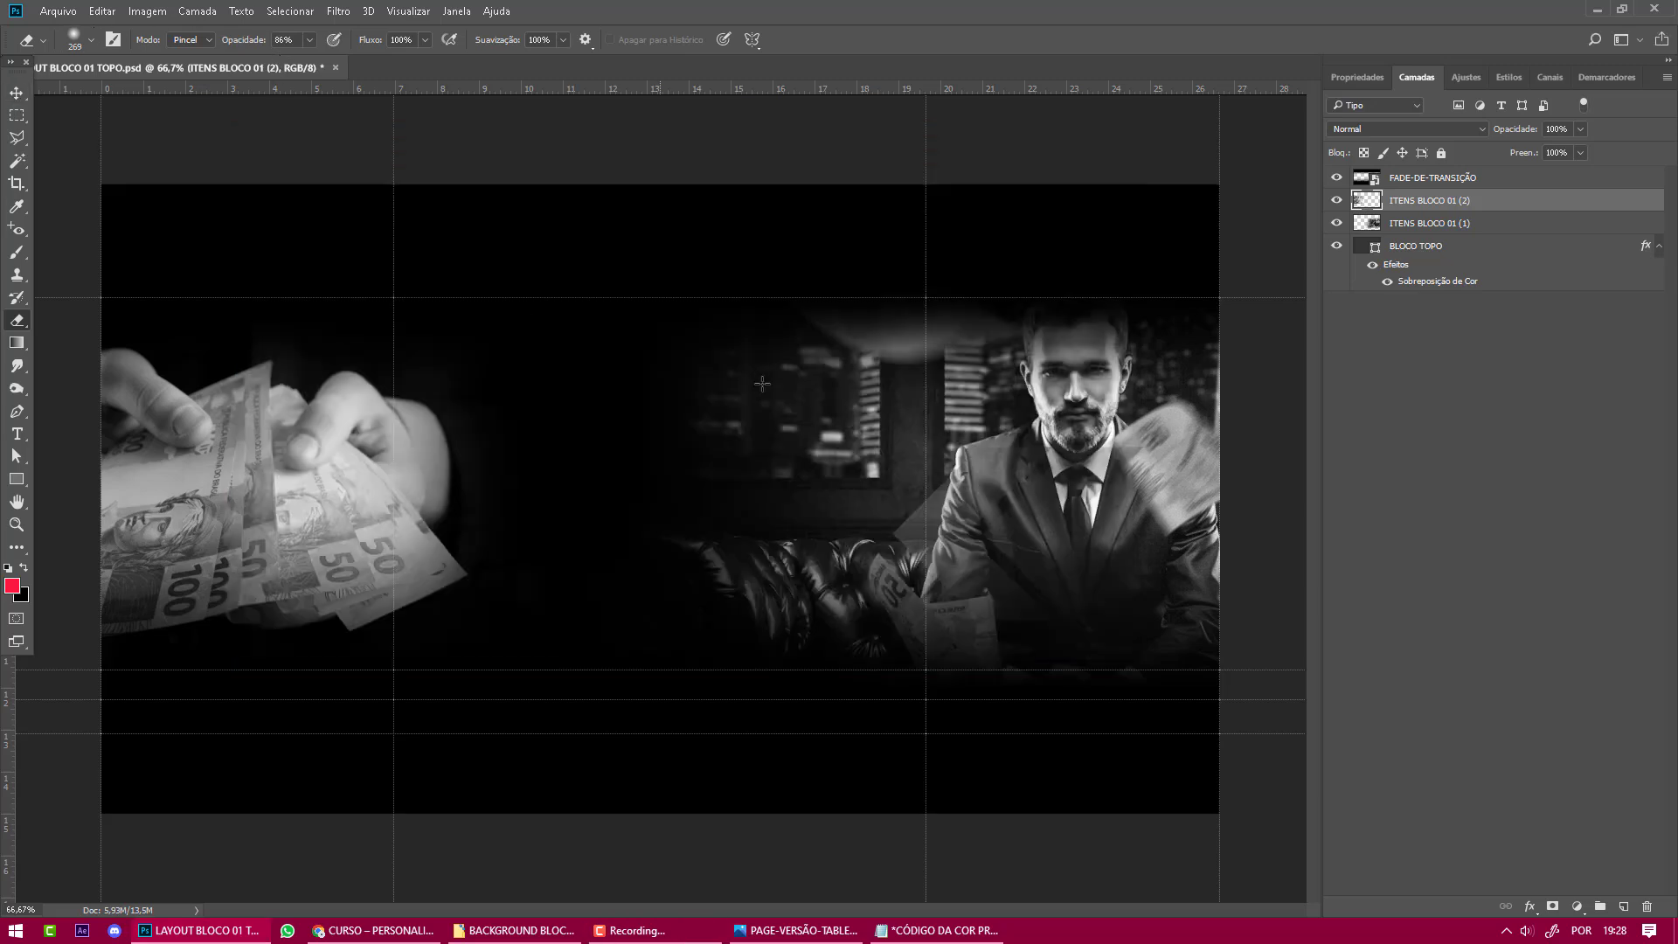
Create a new layer named COR PRINCIPAL above the ITENS BLOCO 01 (2) layer.
click(142, 13)
mouse_move(100, 19)
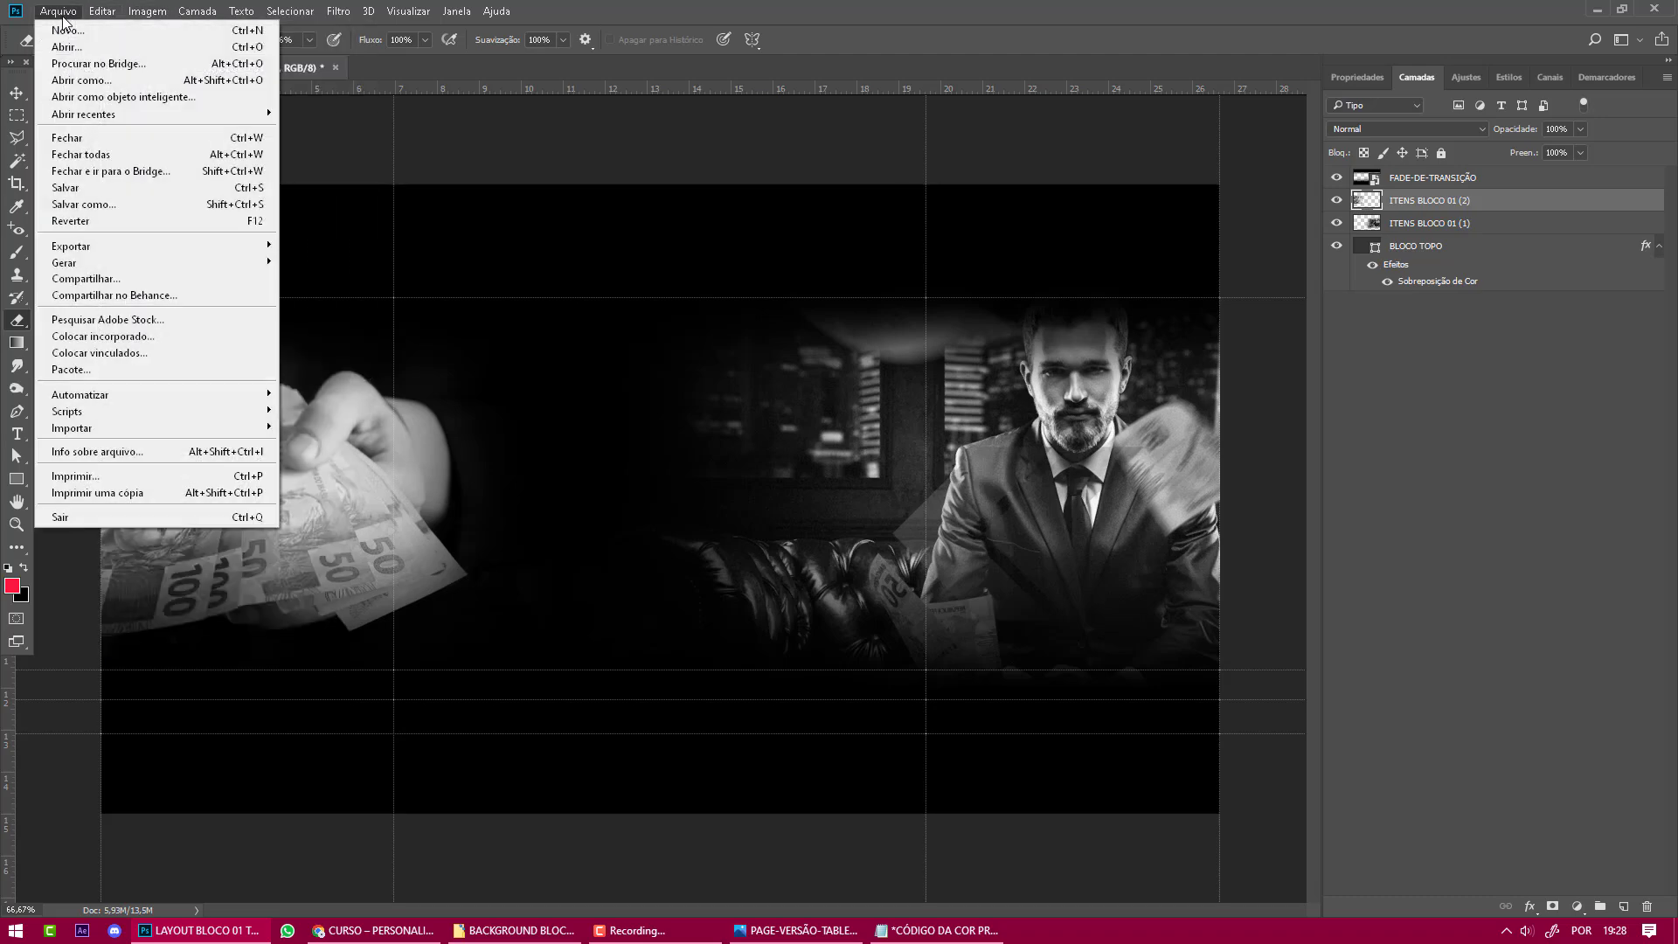
click(307, 13)
click(198, 11)
mouse_move(203, 31)
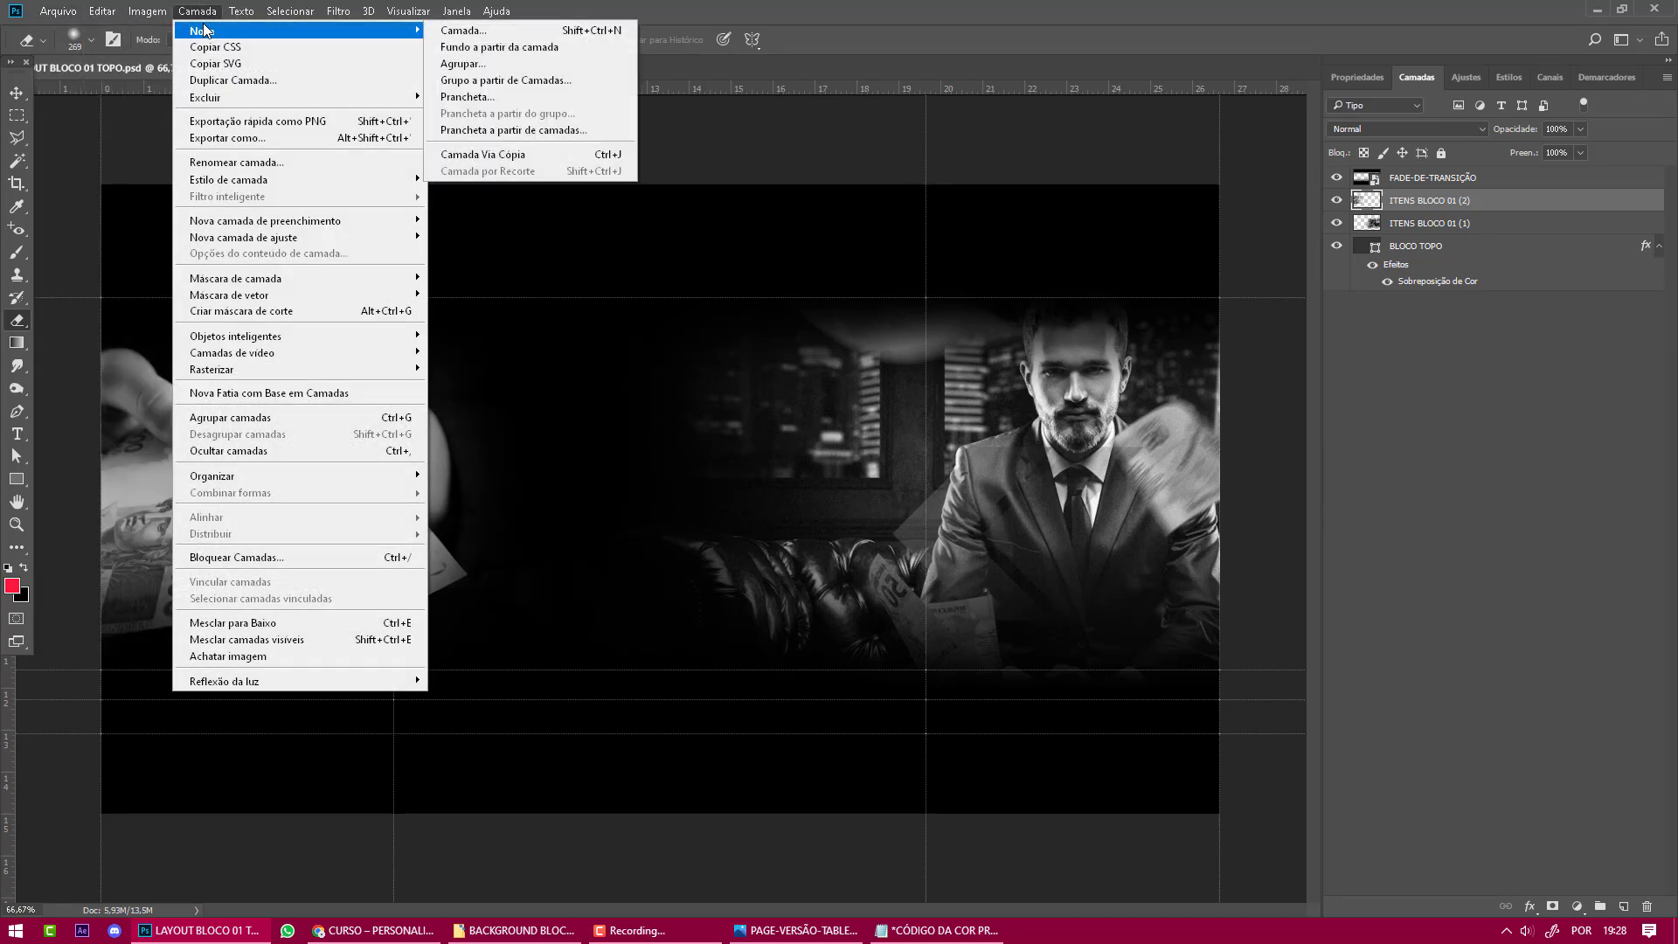
click(459, 30)
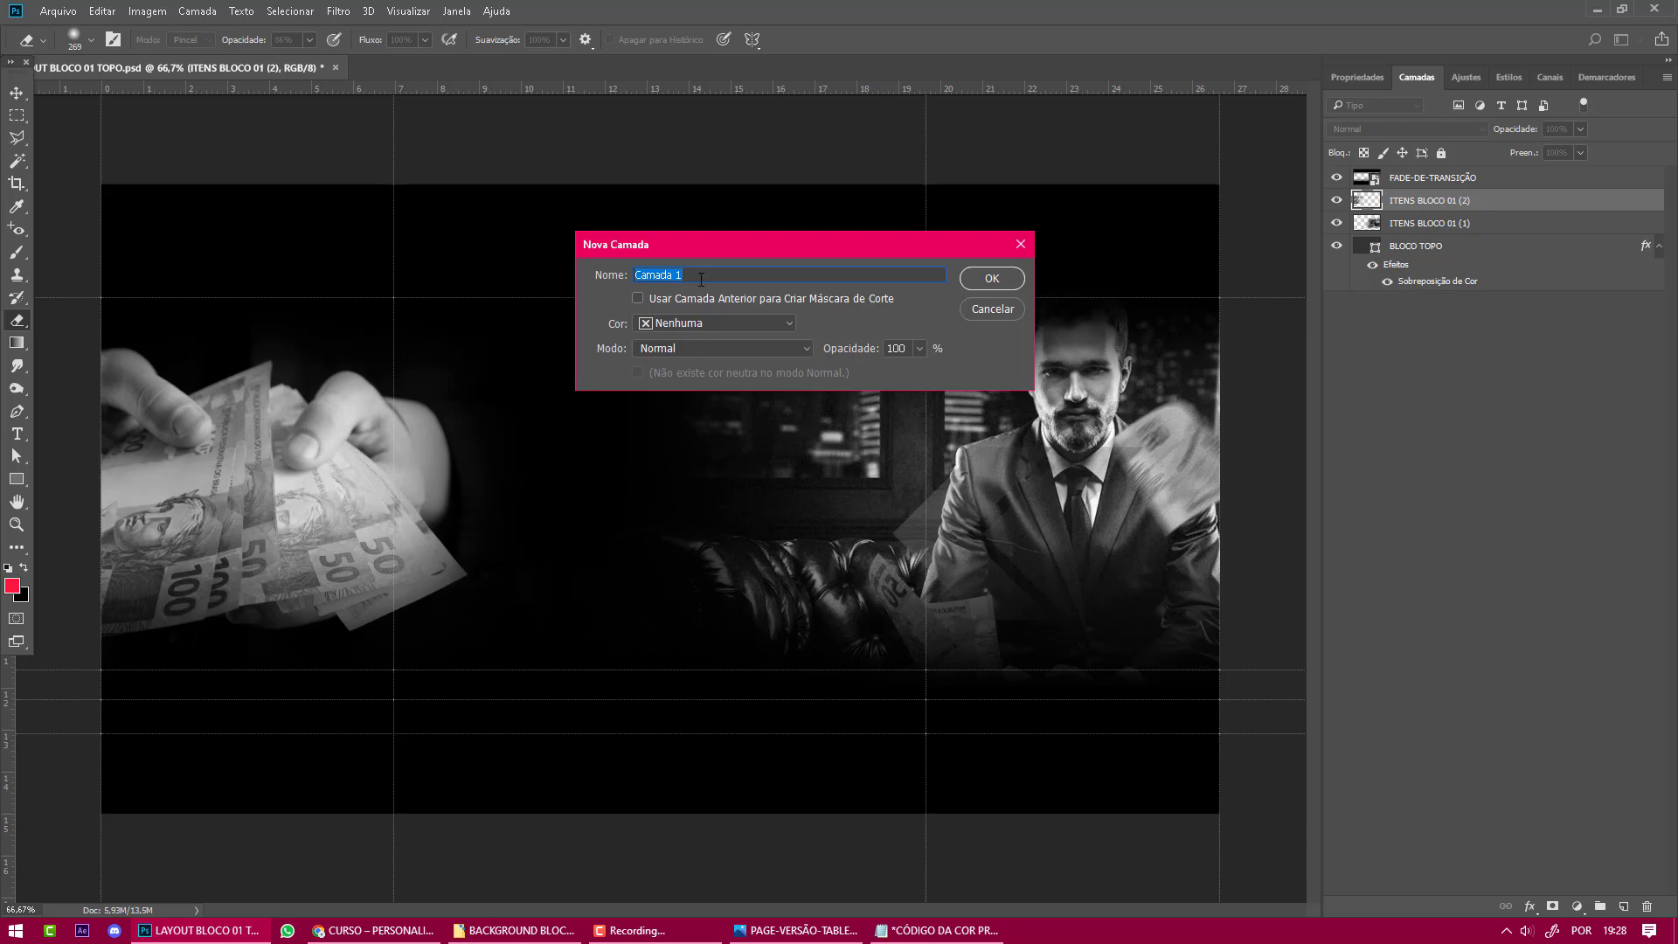
text(COR PRINCIPAL)
click(998, 285)
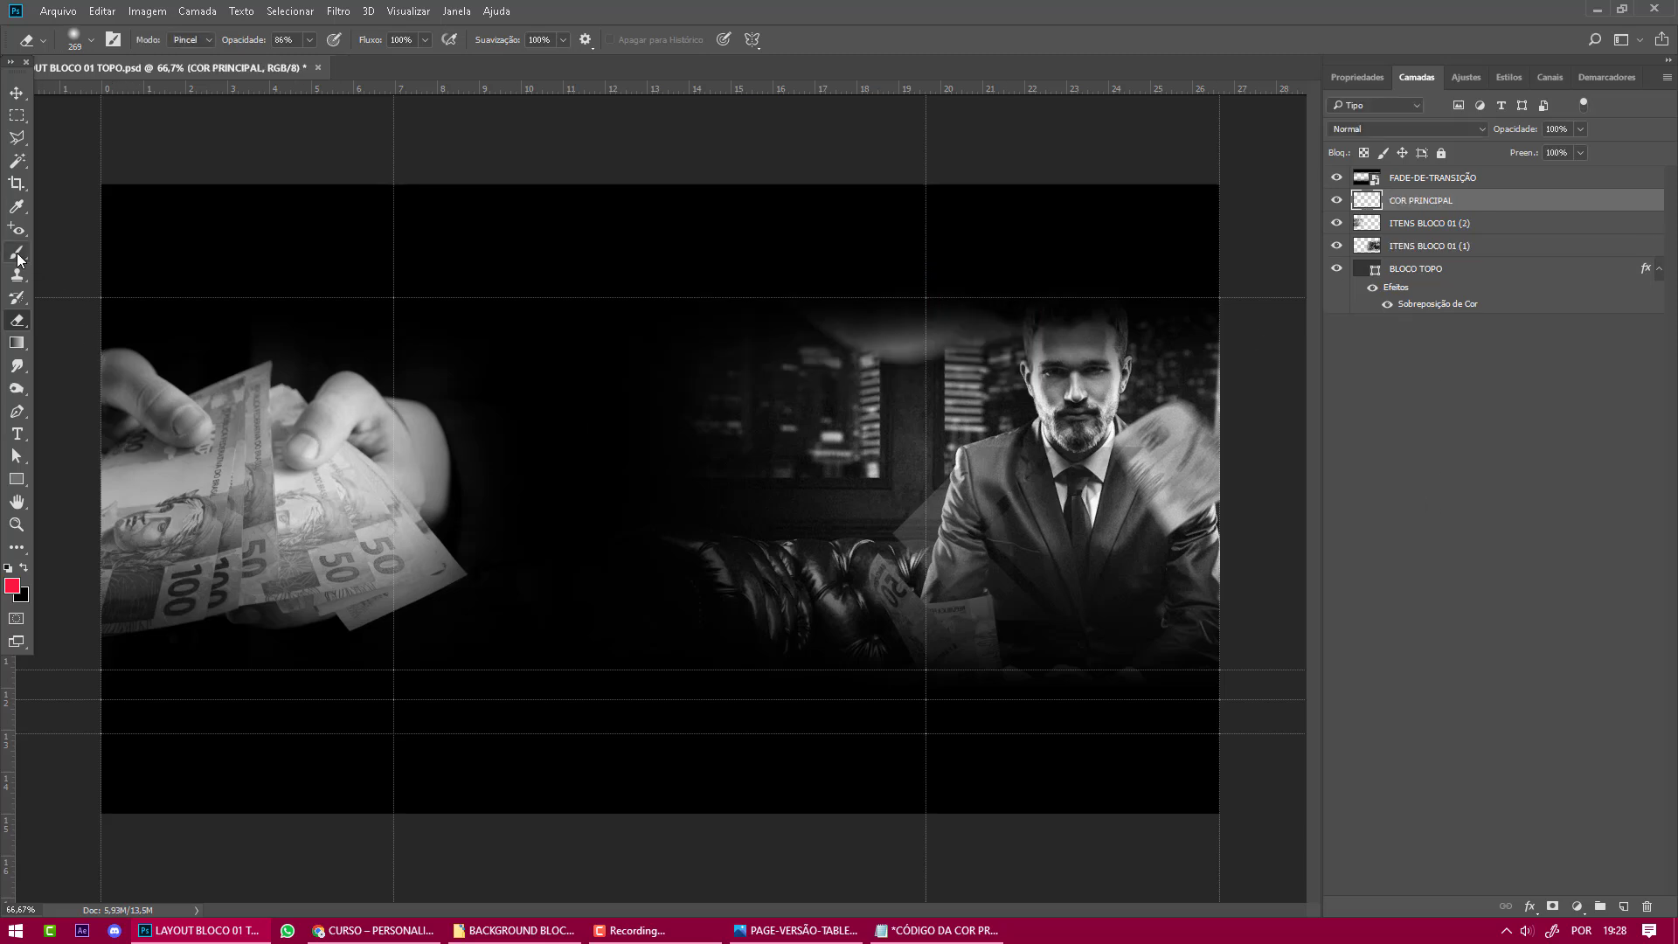
Keep fd1a3f as the foreground colour and set up the soft round Brush at about 1016 px and 93% opacity.
click(12, 585)
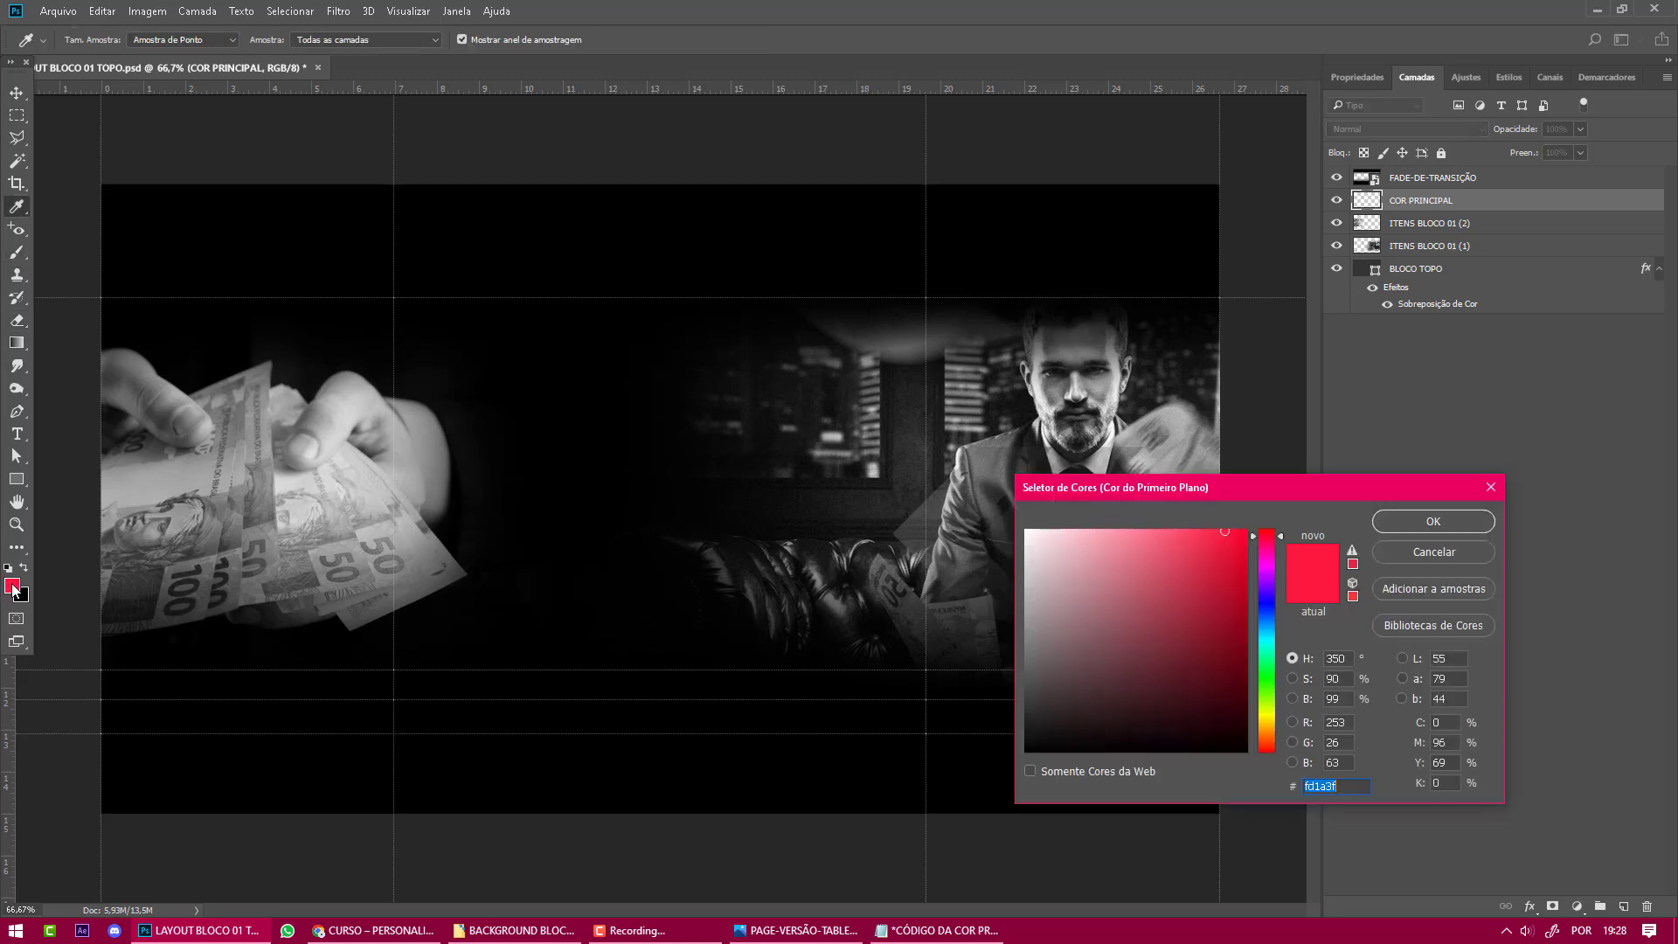
click(1402, 520)
click(15, 253)
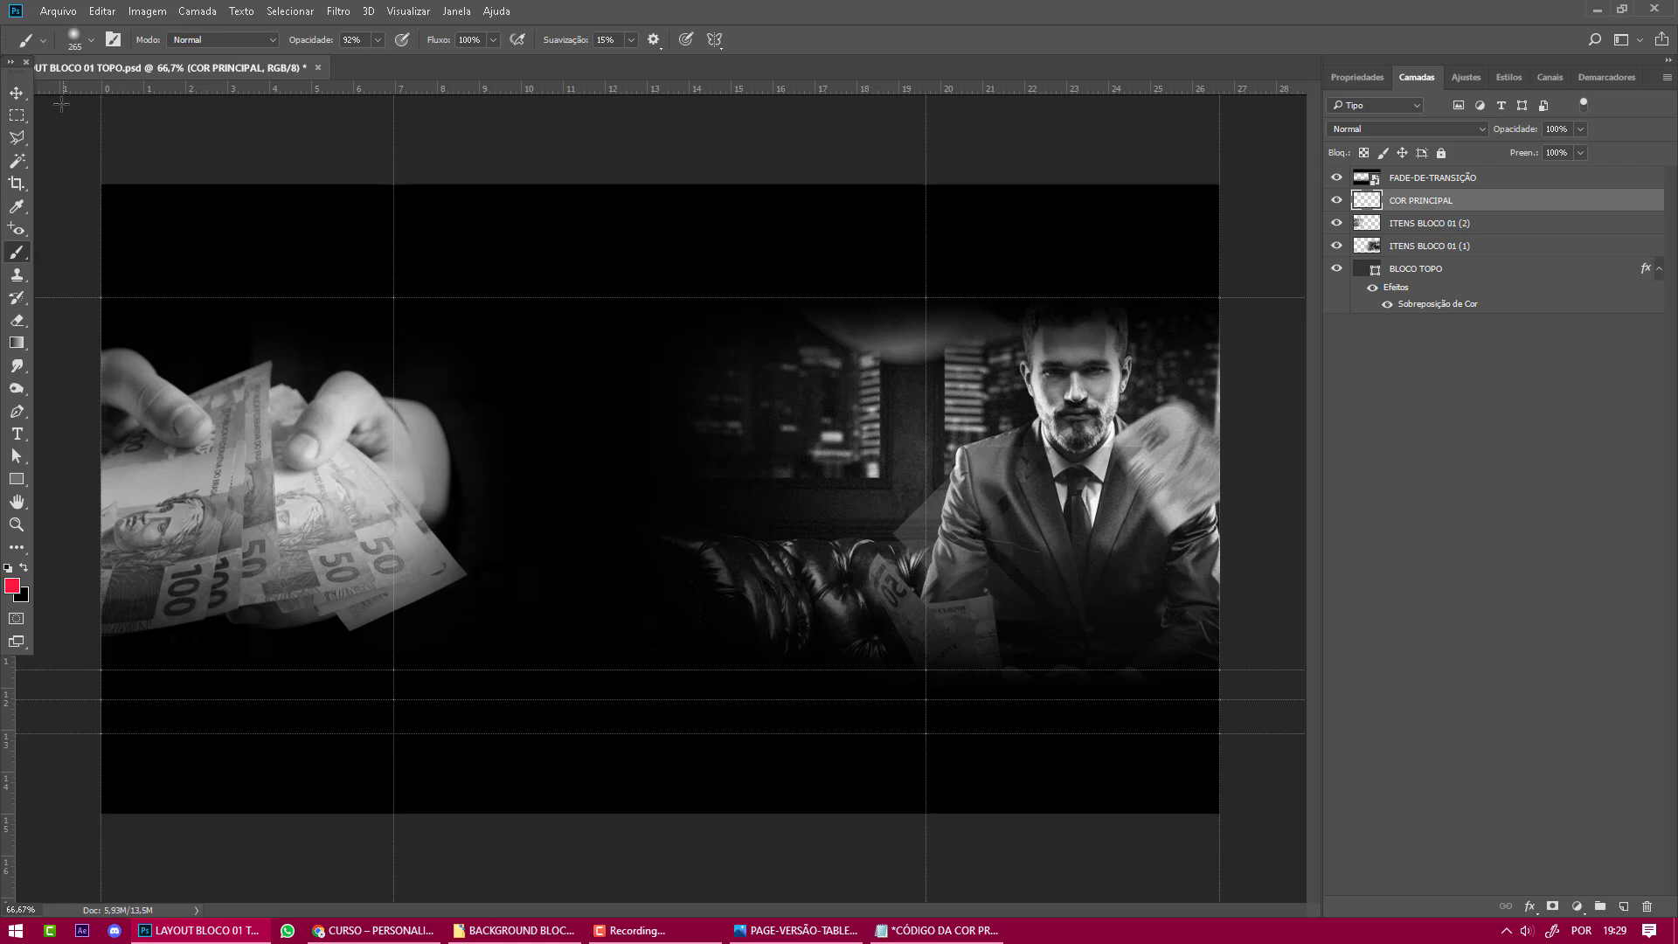
click(92, 40)
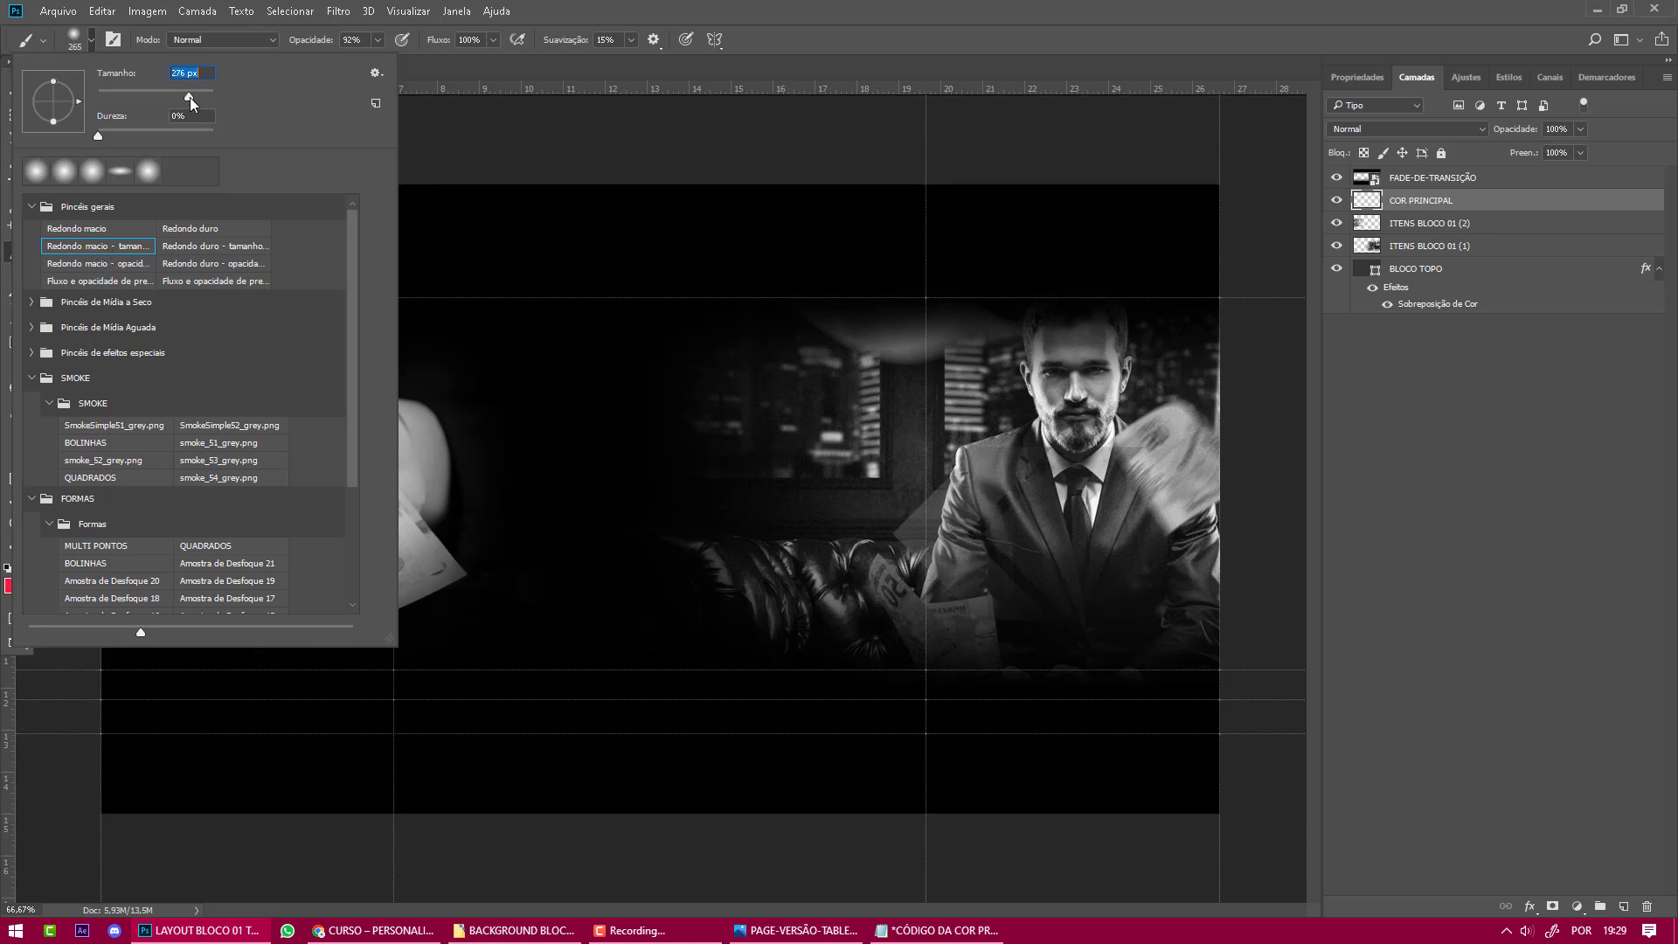
mouse_move(579, 437)
mouse_down()
mouse_move(733, 475)
mouse_move(605, 483)
mouse_move(678, 487)
mouse_move(640, 487)
mouse_move(706, 469)
mouse_move(820, 484)
mouse_move(504, 483)
mouse_move(710, 474)
mouse_up()
Check the sales page preview and move the COR PRINCIPAL layer above FADE-DE-TRANSIÇÃO, toggling the fade layer's visibility to compare.
key(alt+Tab)
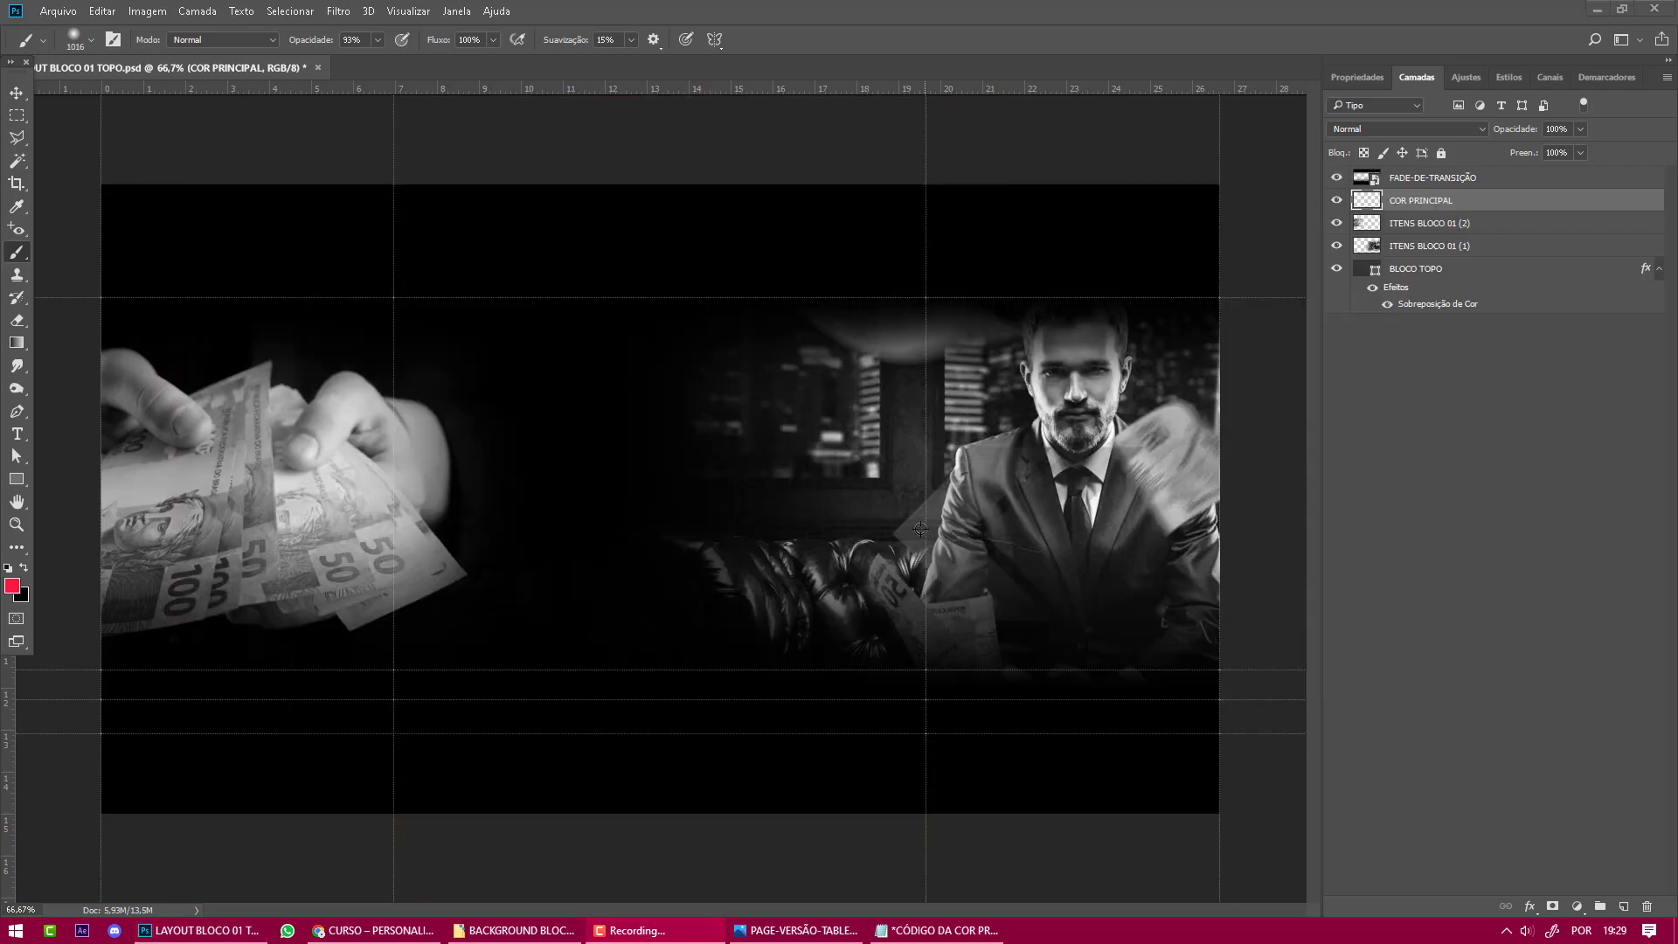
key(alt+Tab)
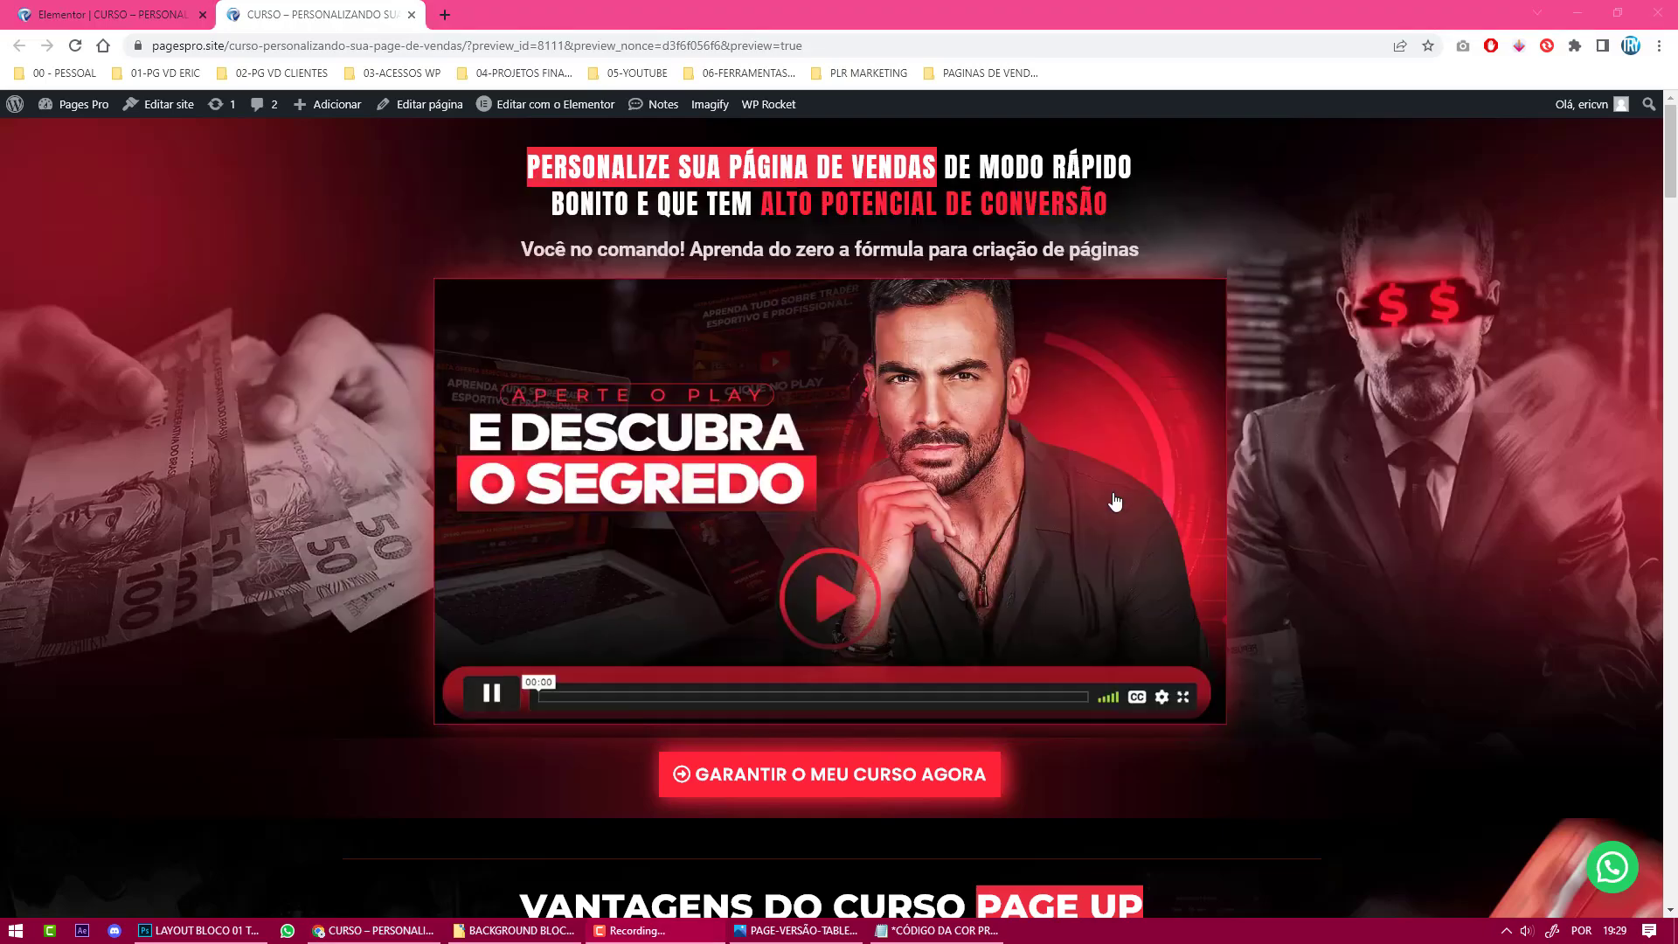
key(alt+Tab)
key(alt+Tab)
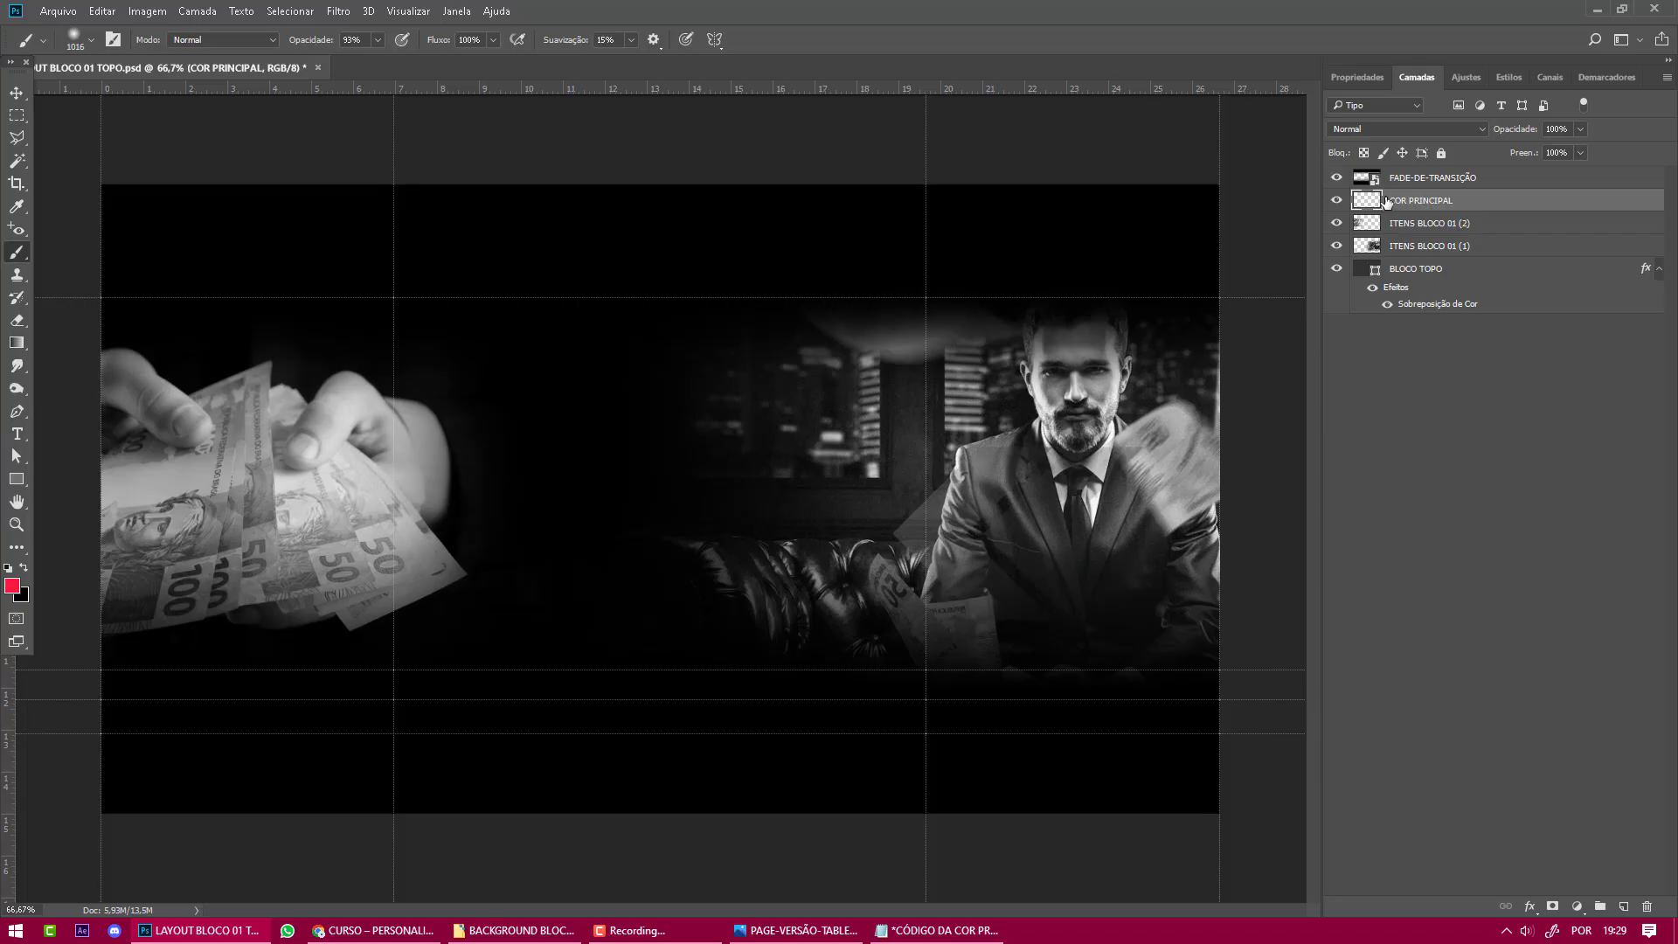
drag(1435, 192, 1442, 170)
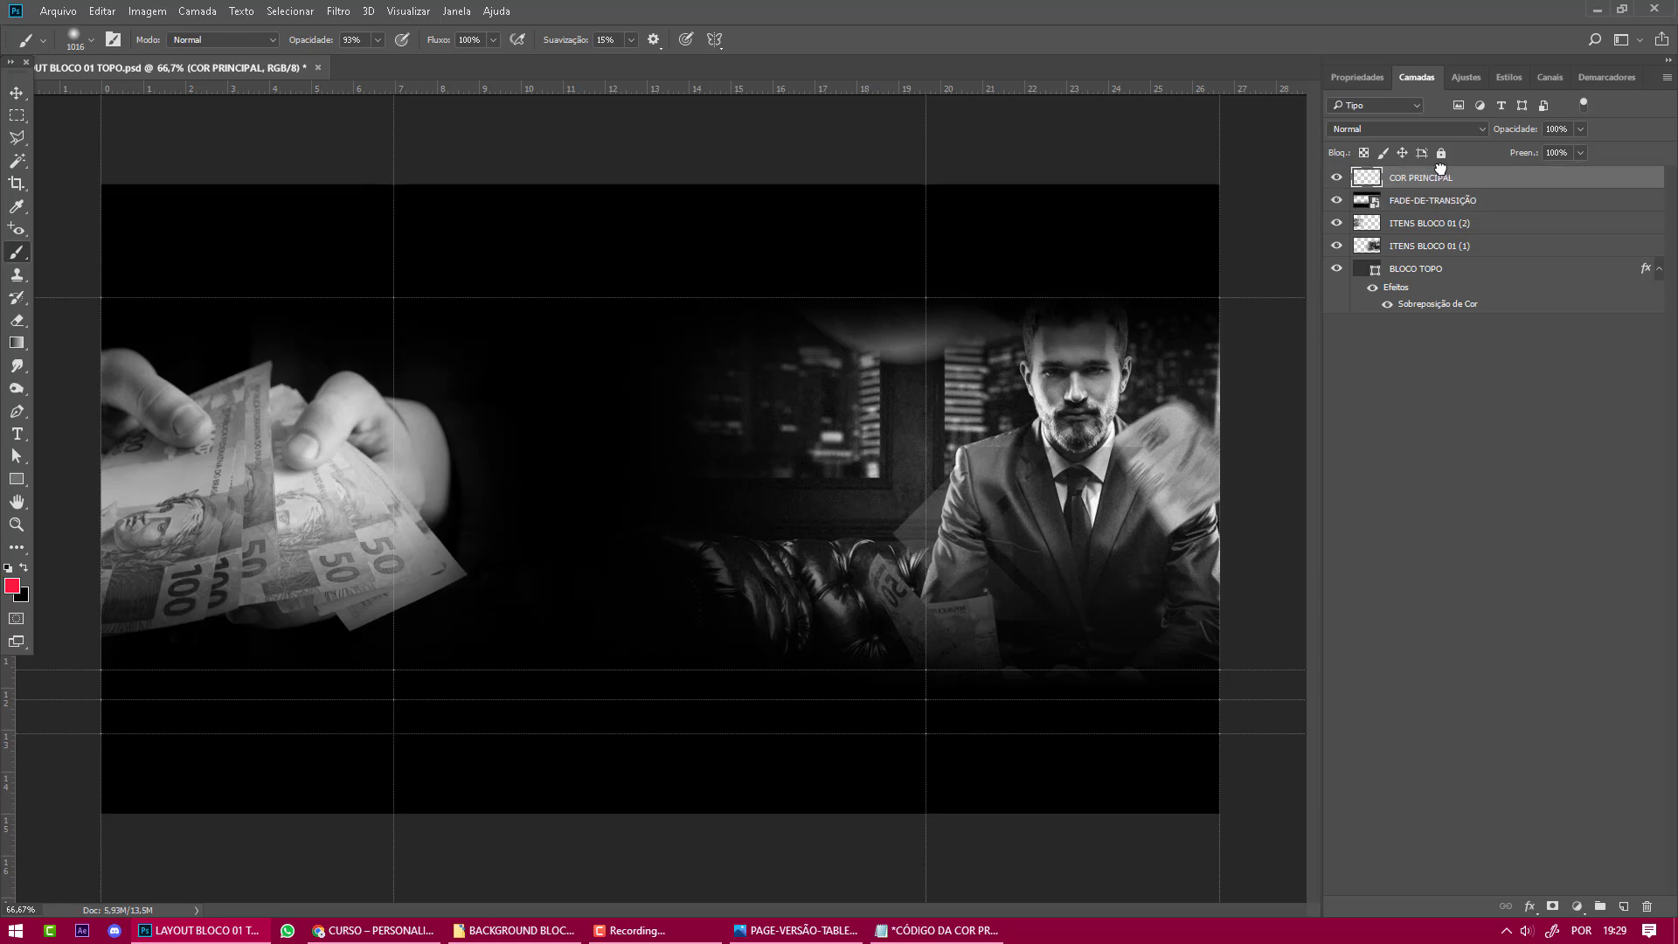
click(1335, 202)
click(1336, 202)
click(1335, 202)
click(1336, 202)
Enlarge the soft Brush to about 1100 px for painting the red glow on the COR PRINCIPAL layer.
drag(600, 418, 553, 424)
drag(645, 487, 720, 479)
key(ctrl+minus)
Try soft red brush dabs of about 1100 to 1148 px beyond the canvas's upper-left edge, undoing each one.
click(191, 299)
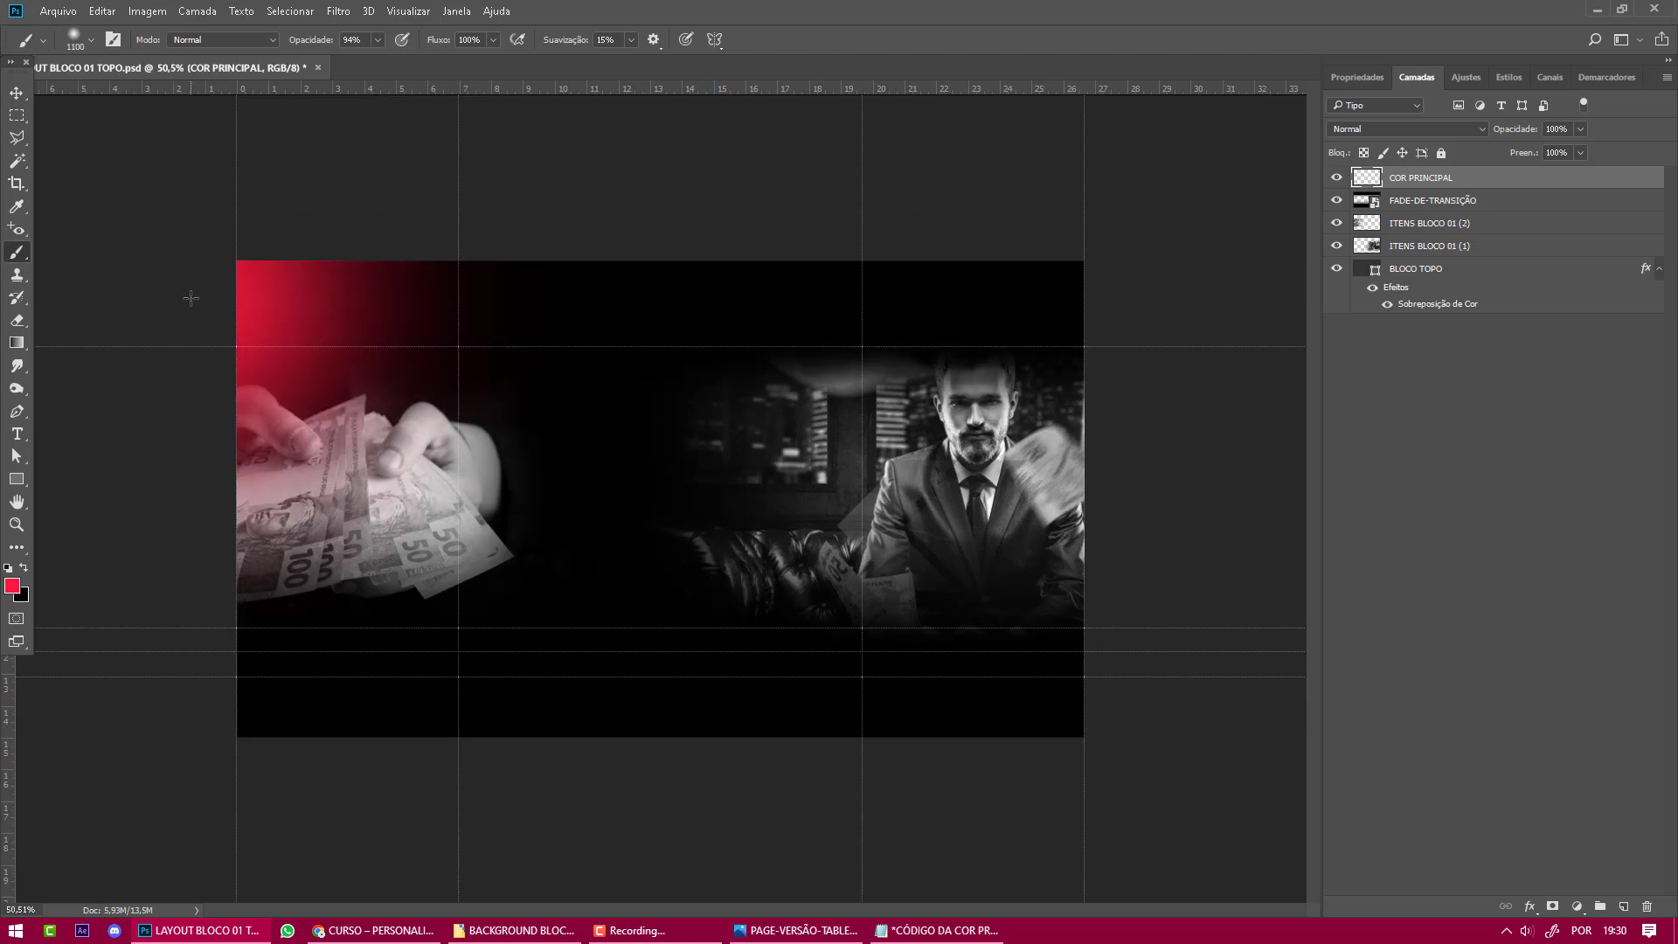
key(ctrl+z)
click(218, 368)
key(ctrl+z)
drag(591, 447, 598, 448)
click(194, 356)
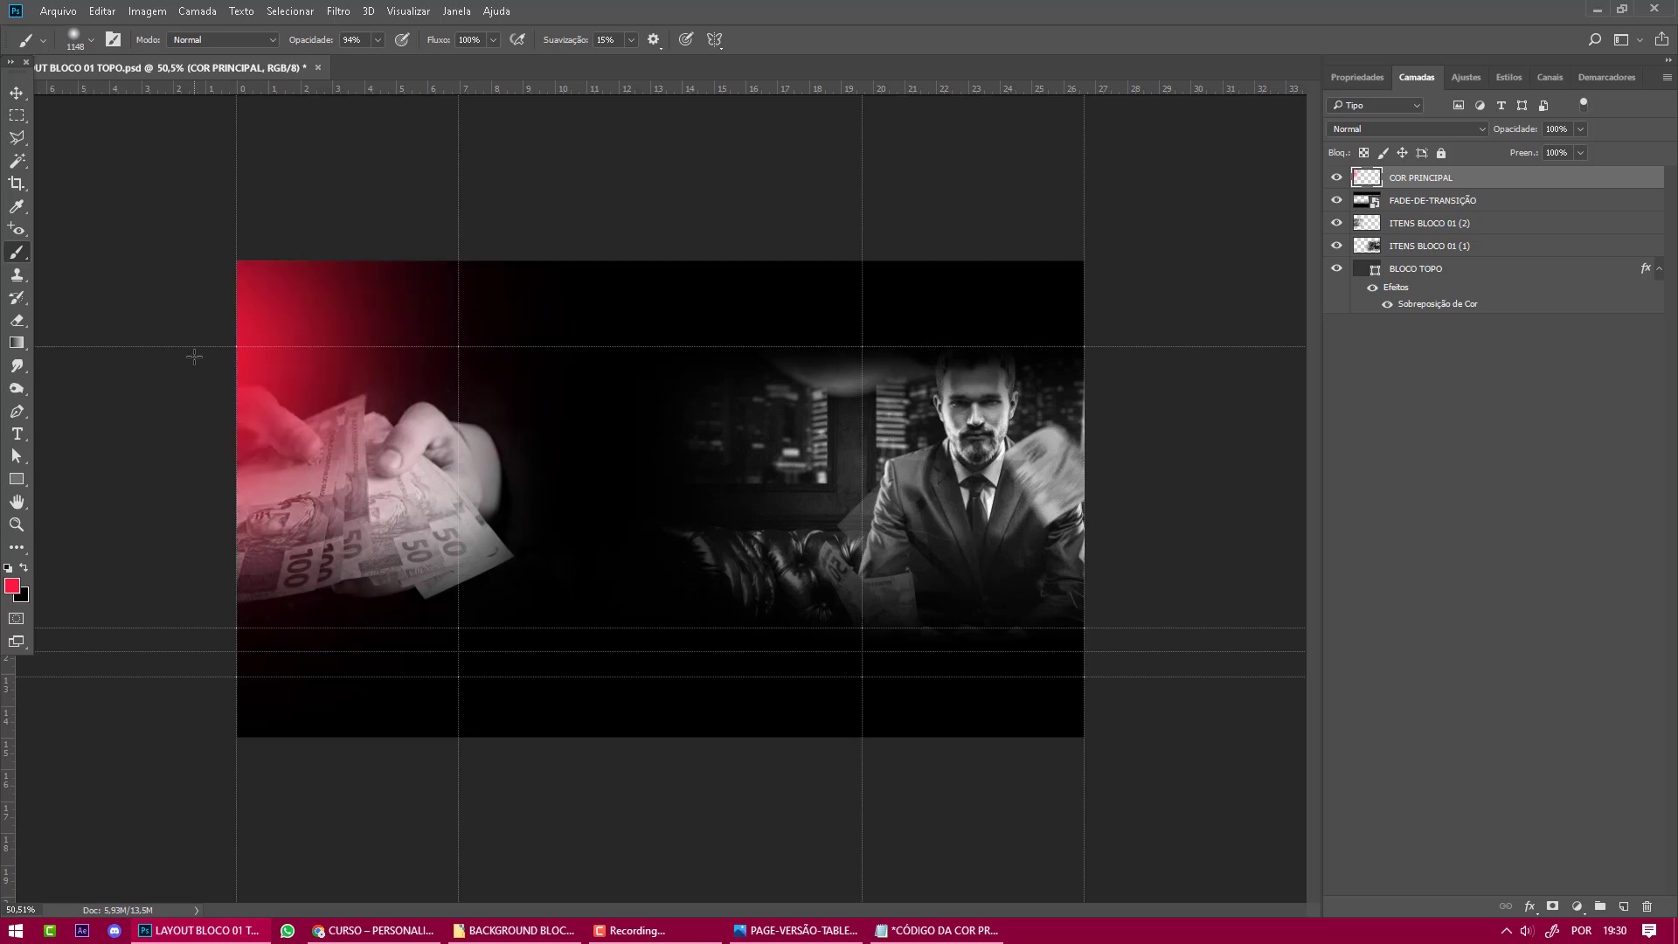
key(ctrl+z)
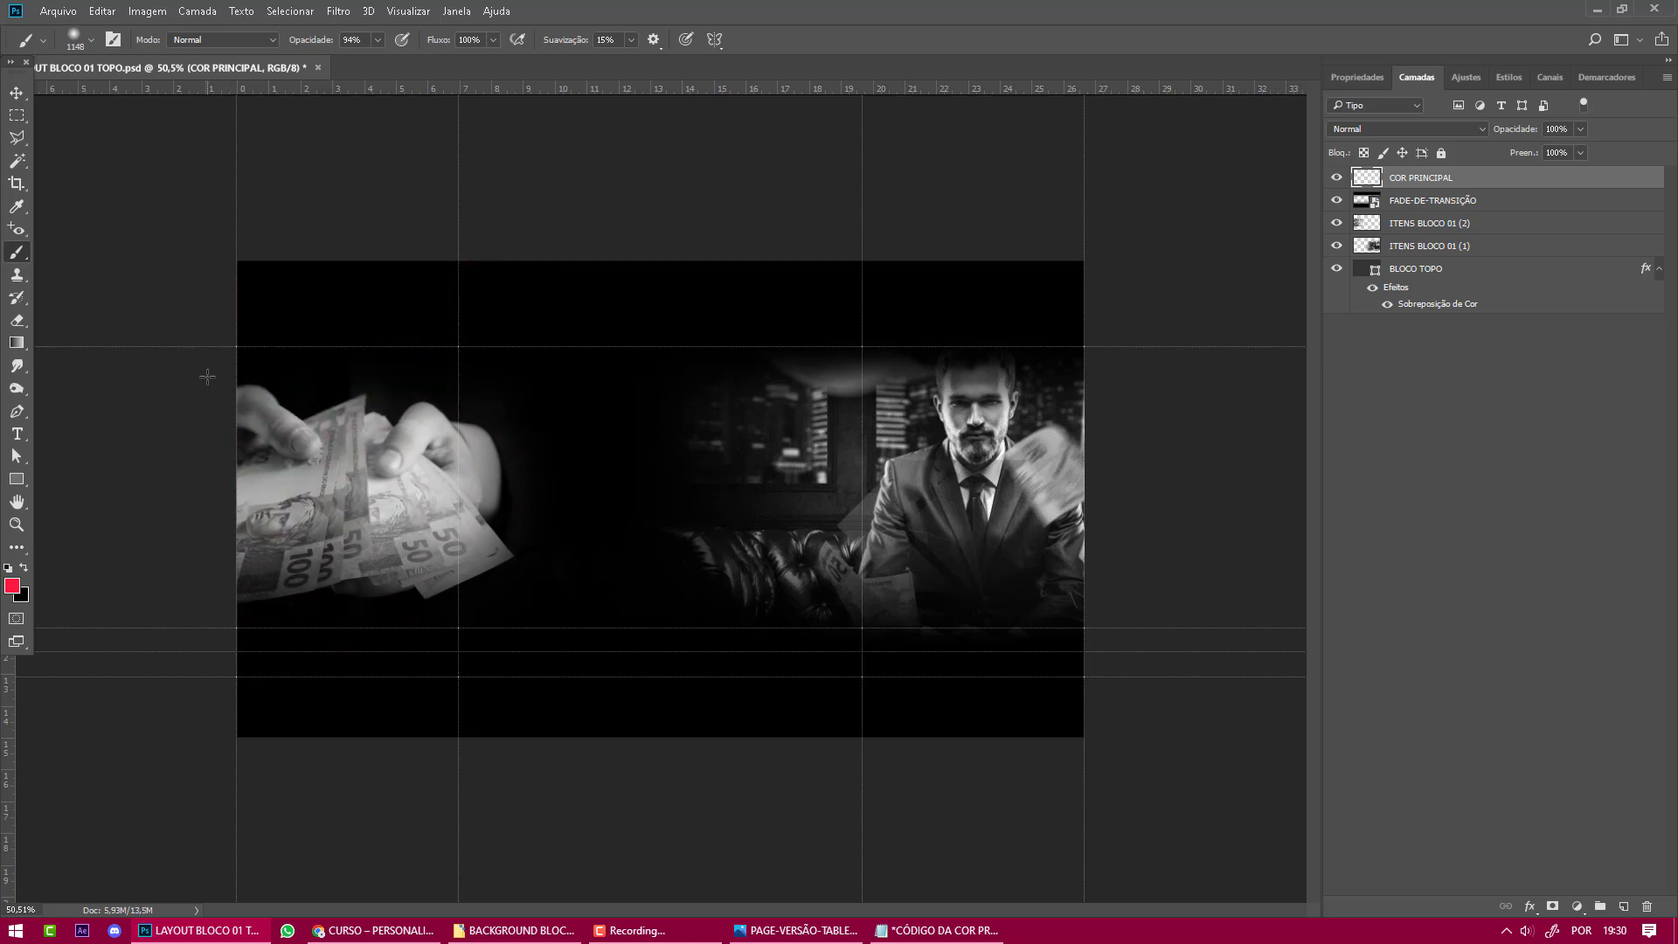
Try red dabs with the 1148 px soft Brush beyond the canvas's upper-left edge, undoing each and comparing with the sales page preview.
click(207, 377)
key(ctrl+z)
click(222, 387)
key(ctrl+z)
key(alt+Tab)
key(alt+Tab)
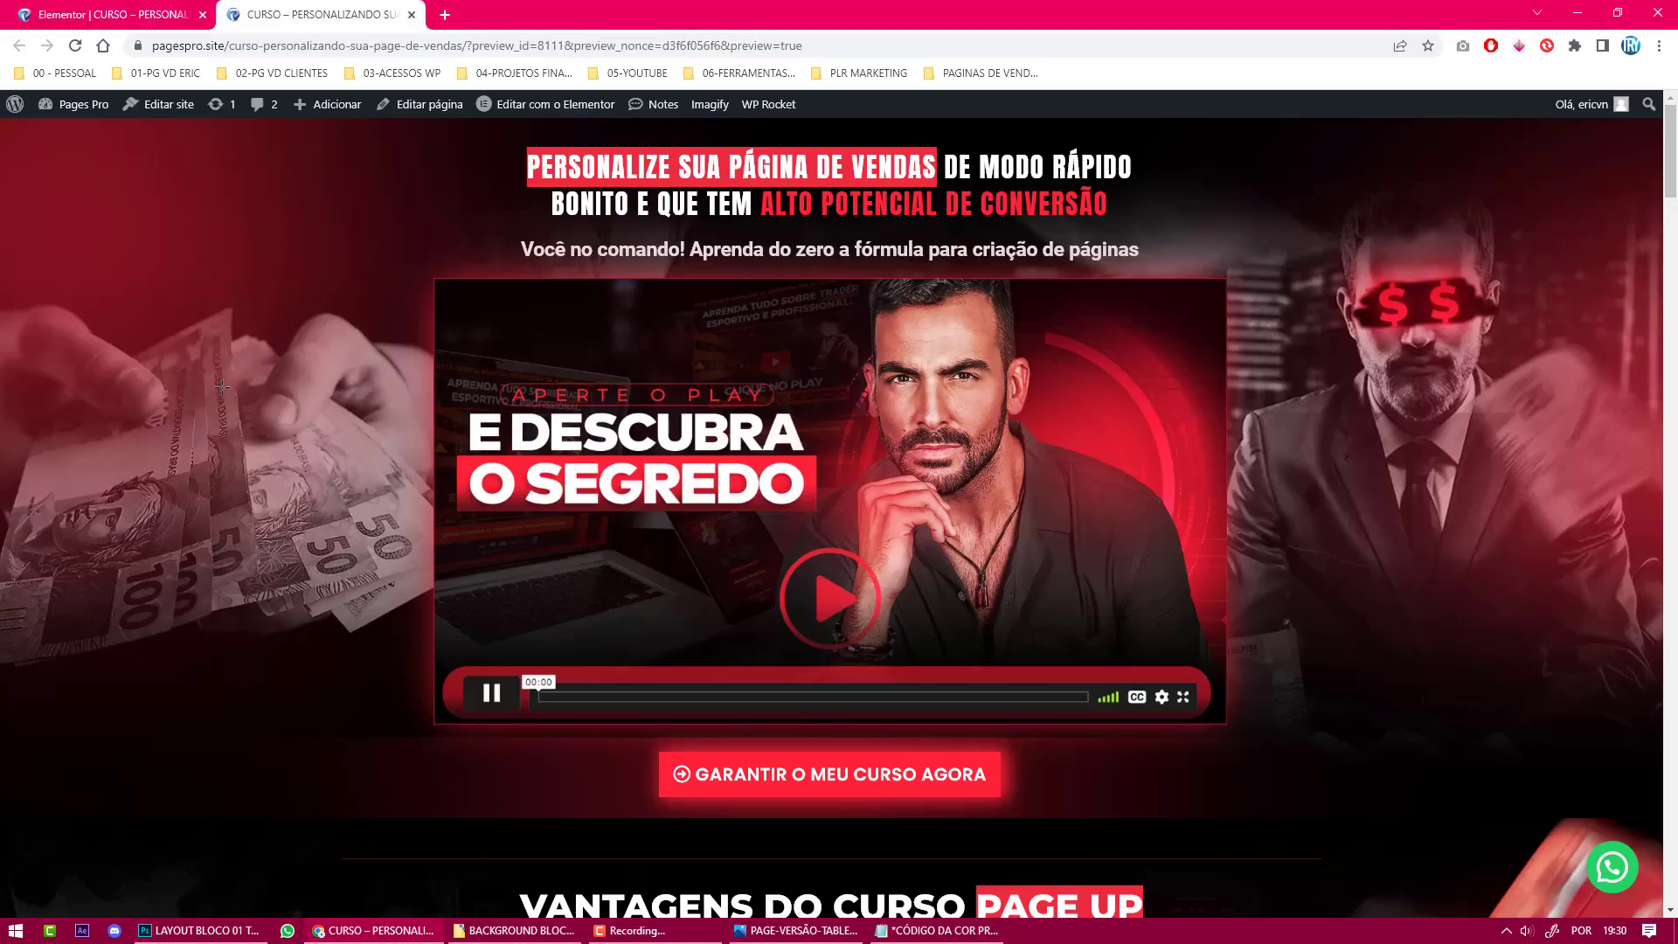
key(alt+Tab)
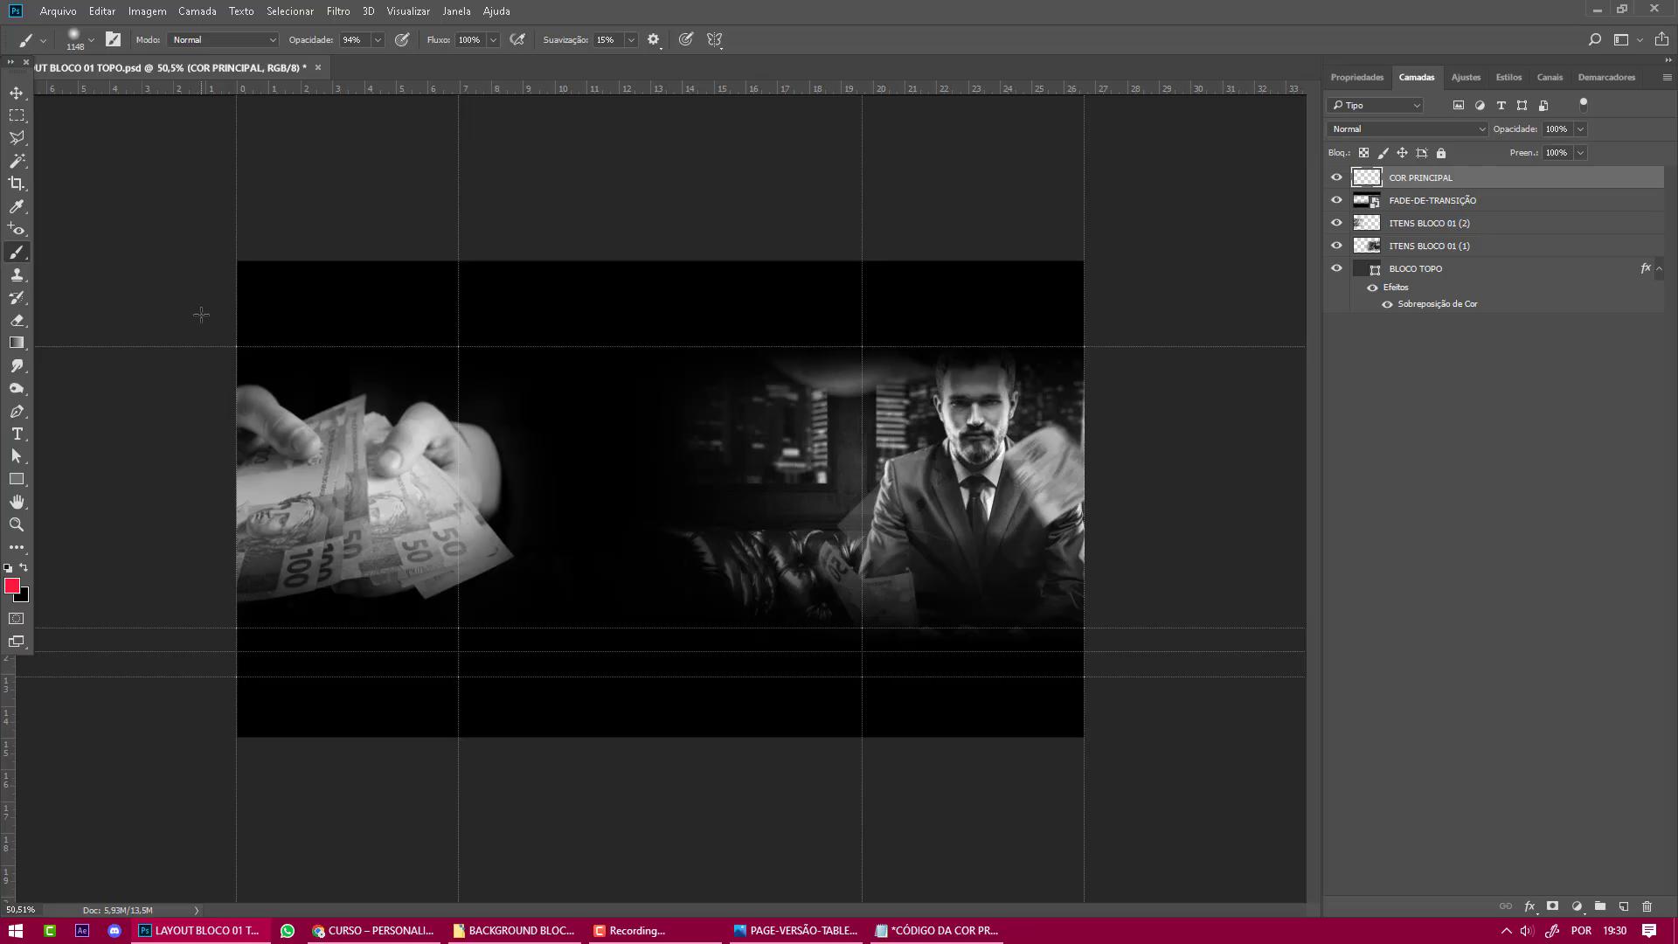
click(201, 314)
key(ctrl+z)
Enlarge the soft Brush to 1338 px and dab a red glow onto COR PRINCIPAL from just outside the canvas's upper-left corner.
drag(308, 412, 344, 405)
click(196, 322)
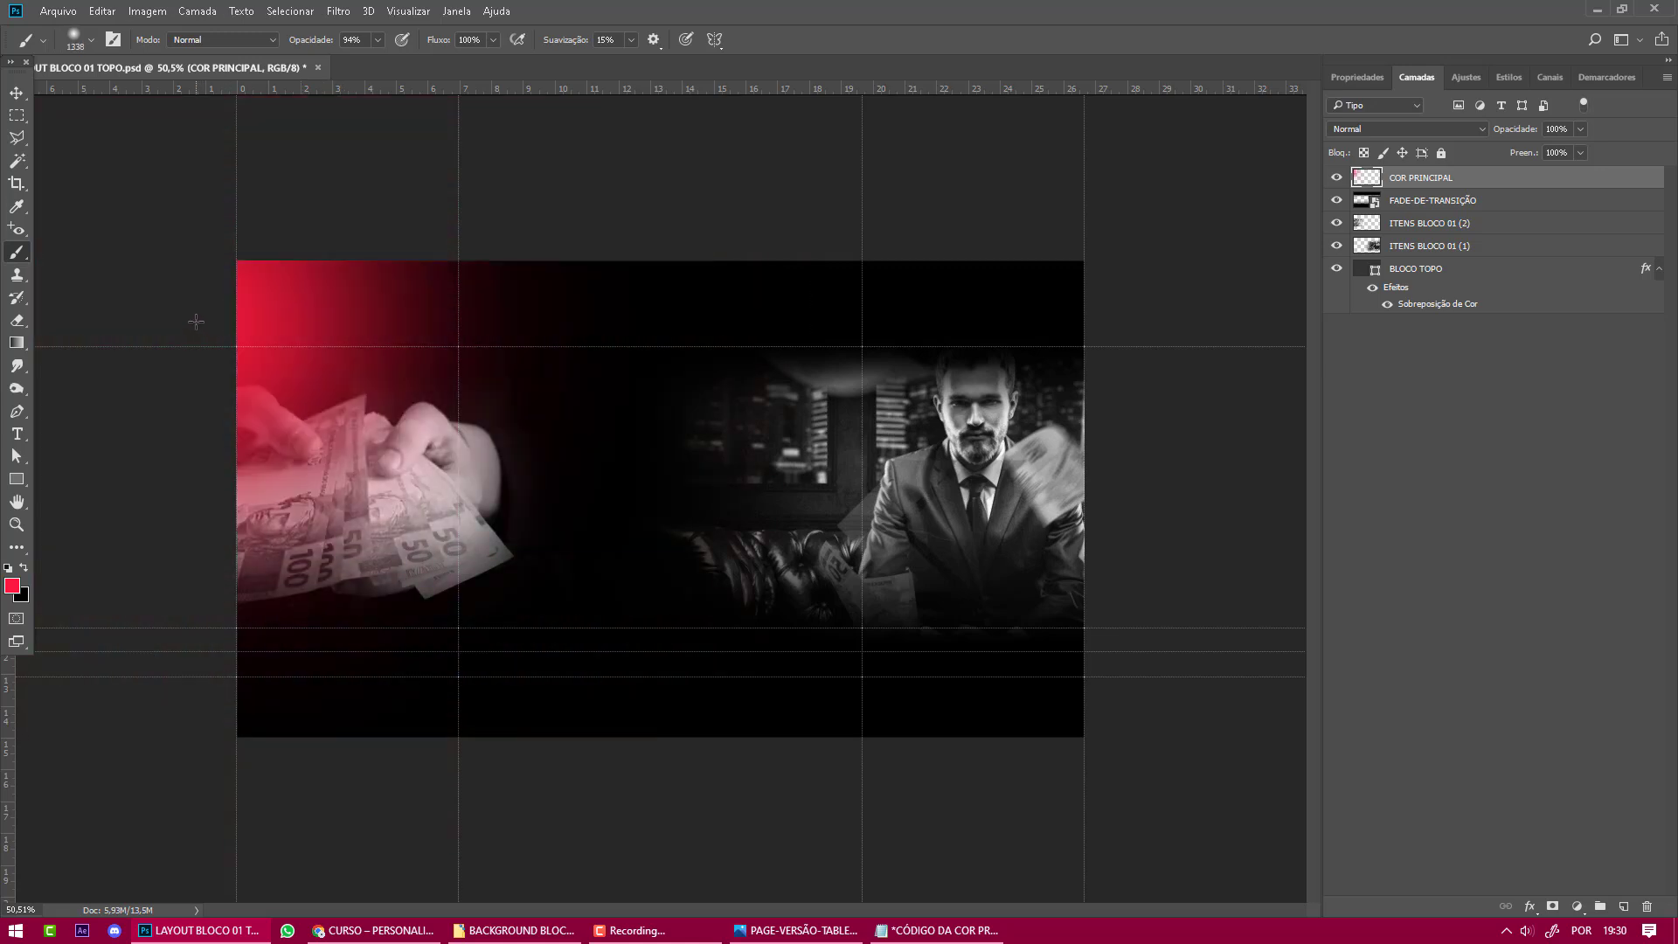
key(ctrl+z)
key(ctrl+z)
Compare the painted glow with the sales page preview, examining the red lighting of the top block down to the purchase button.
key(alt+Tab)
key(alt+Tab)
key(alt+Tab)
key(alt+Tab)
key(alt+Tab)
key(alt+Tab)
key(alt+Tab)
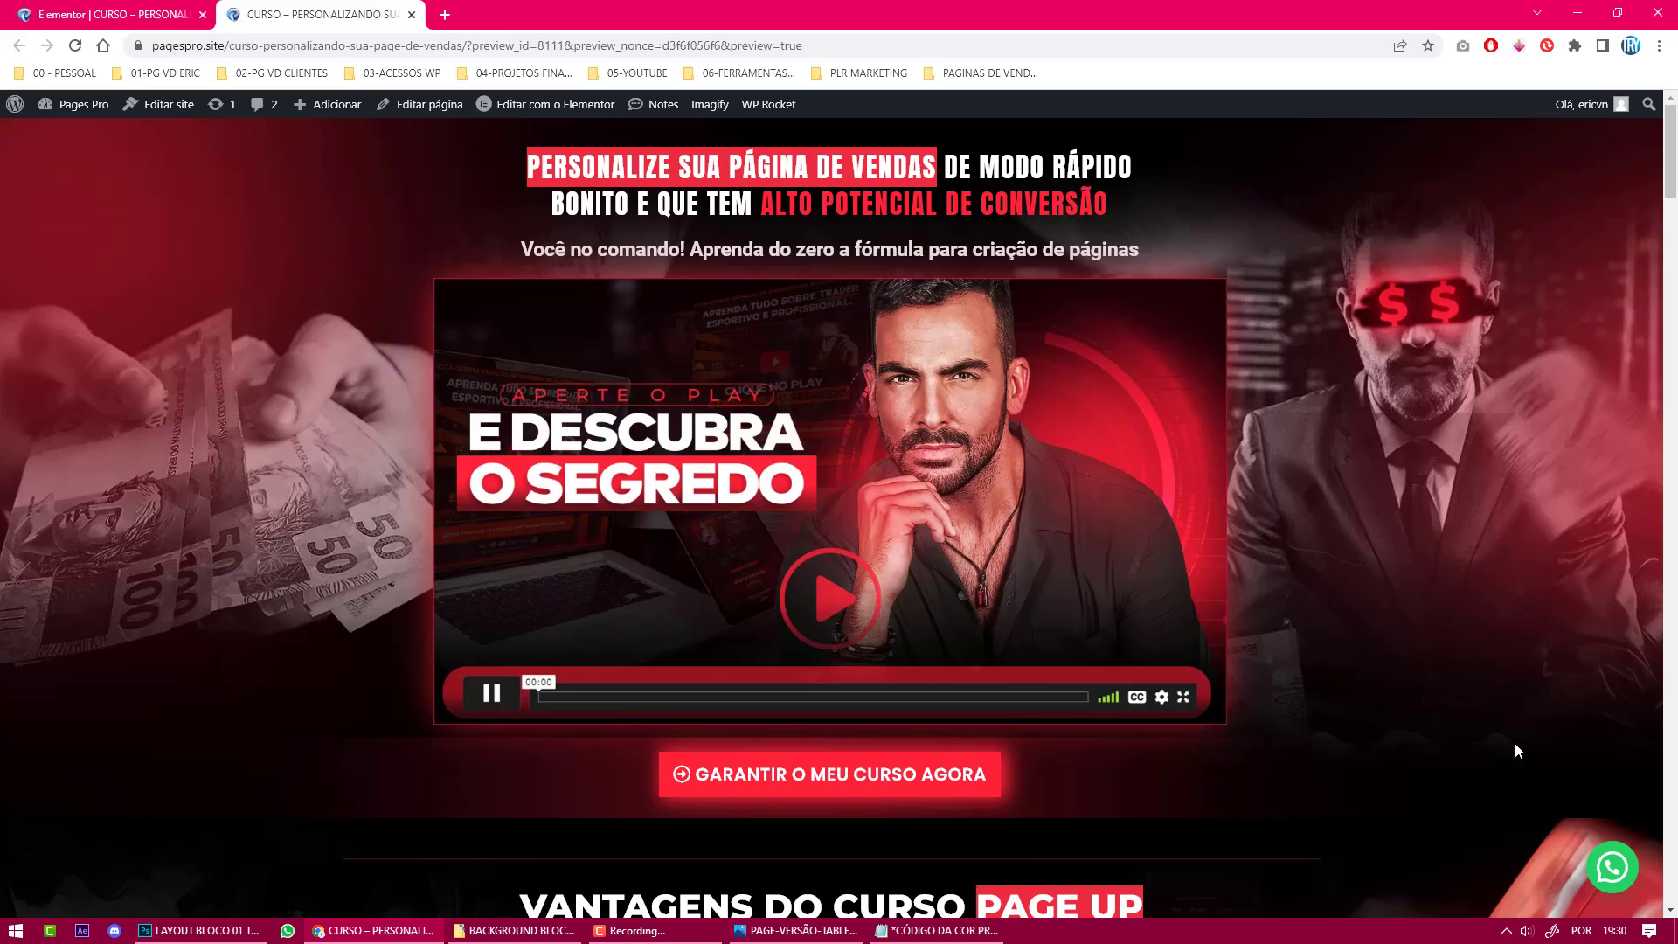
scroll(1517, 712, down, 2)
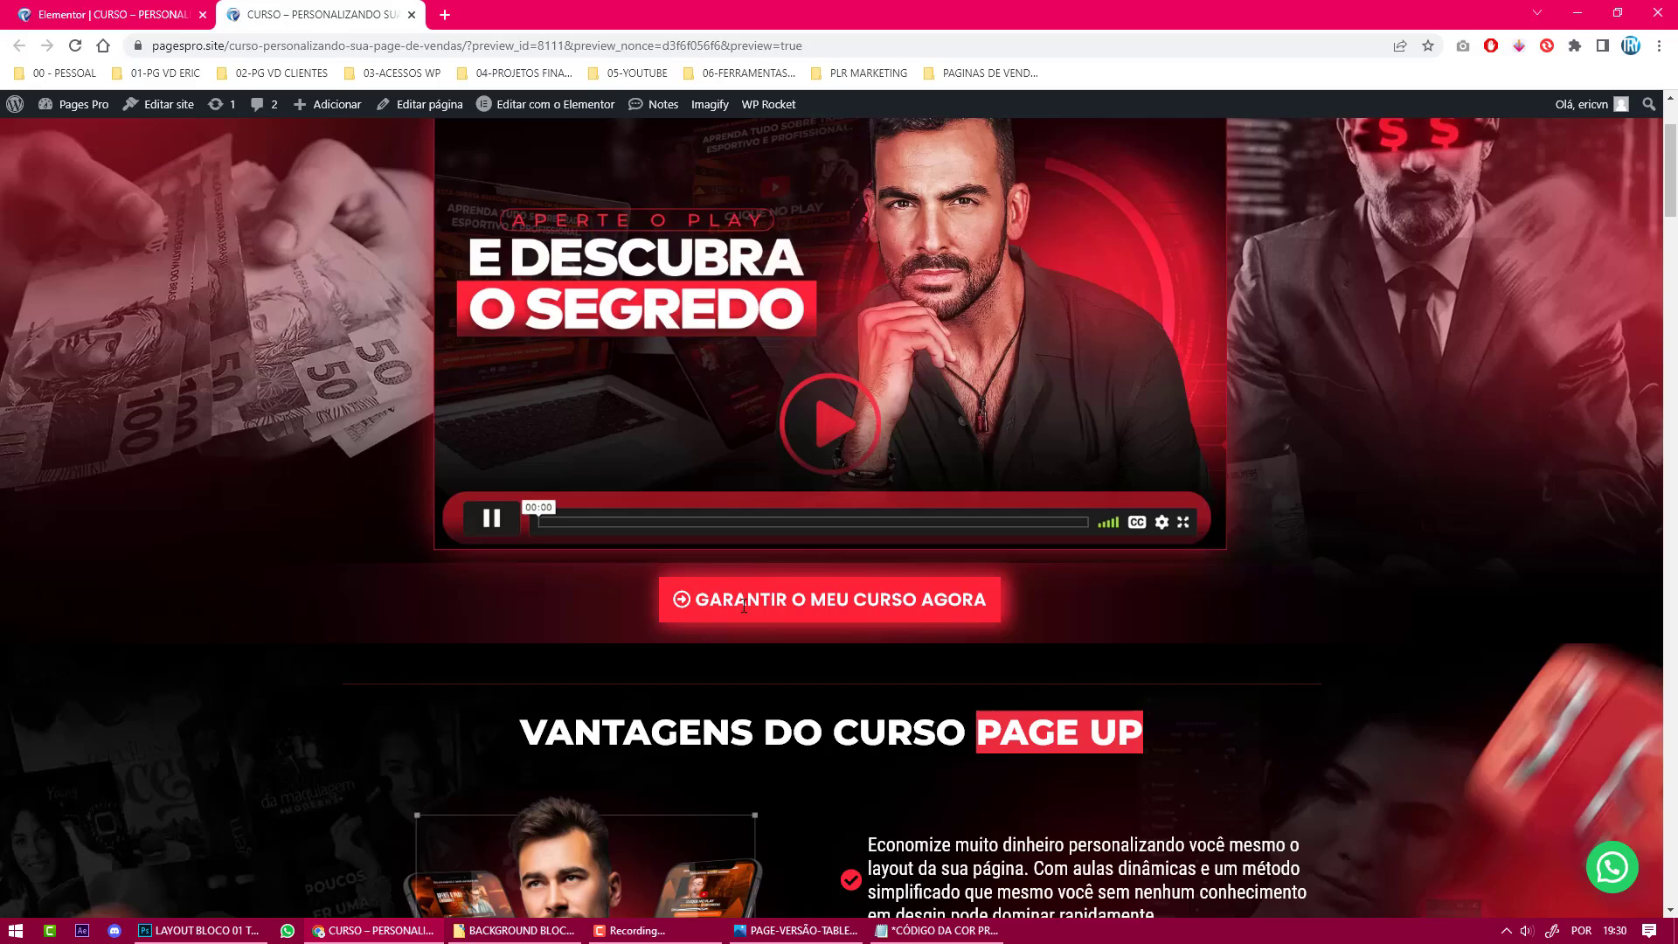
key(alt+Tab)
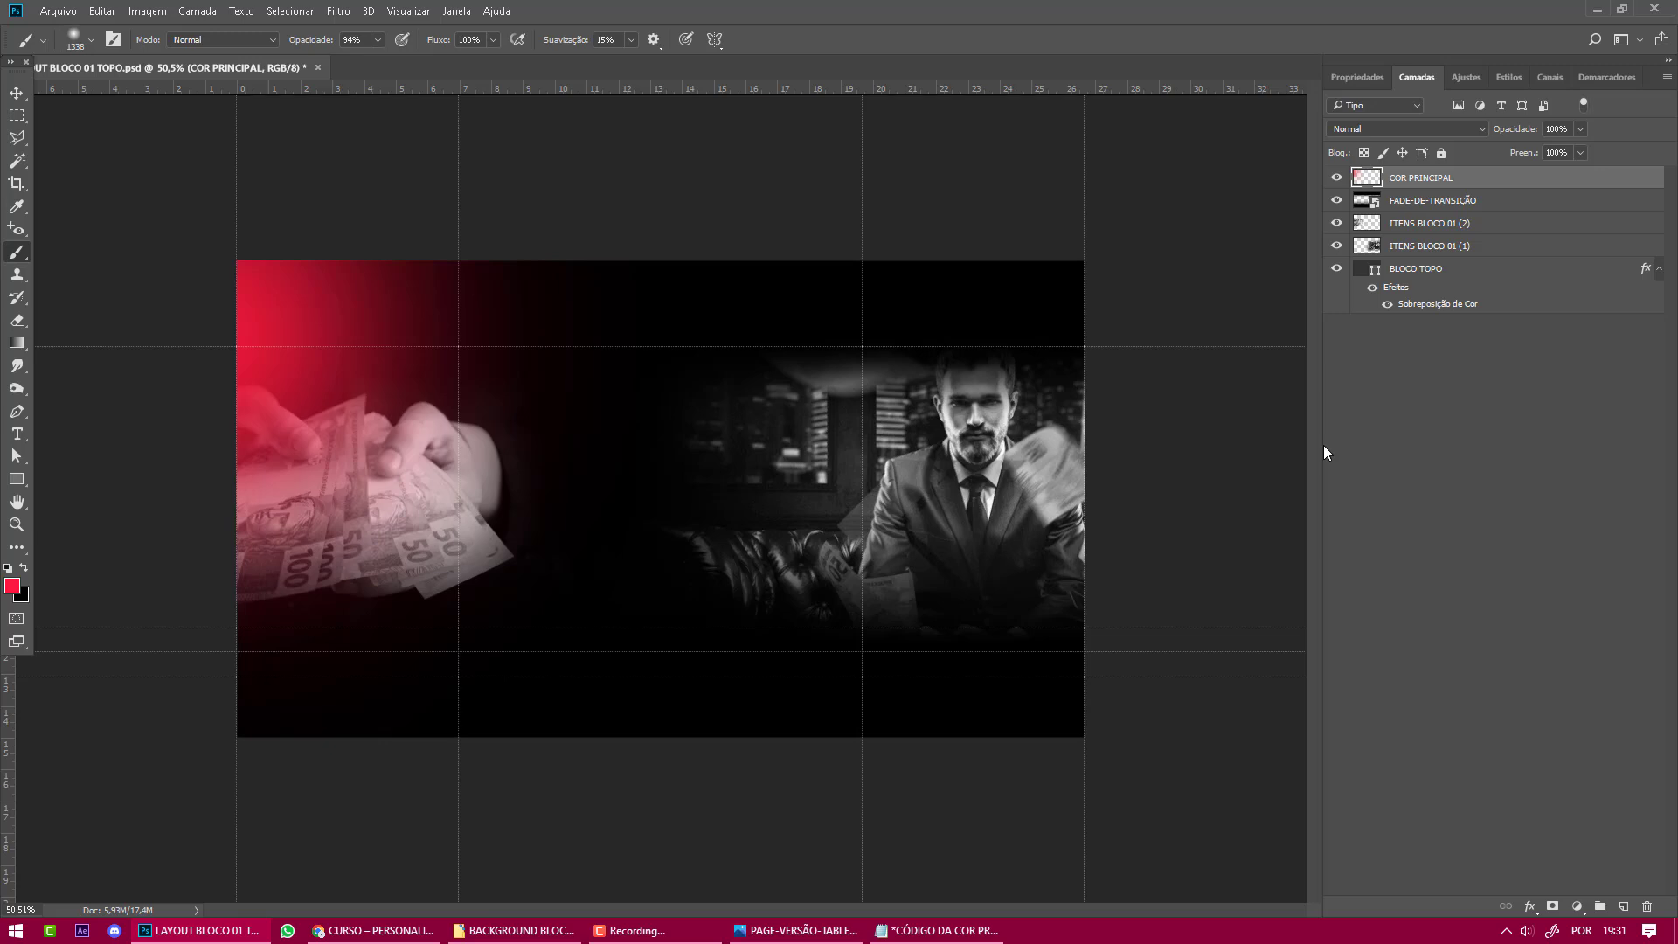
Create a new layer above COR PRINCIPAL and give both layers the red (Vermelho) colour label.
key(ctrl+shift+n)
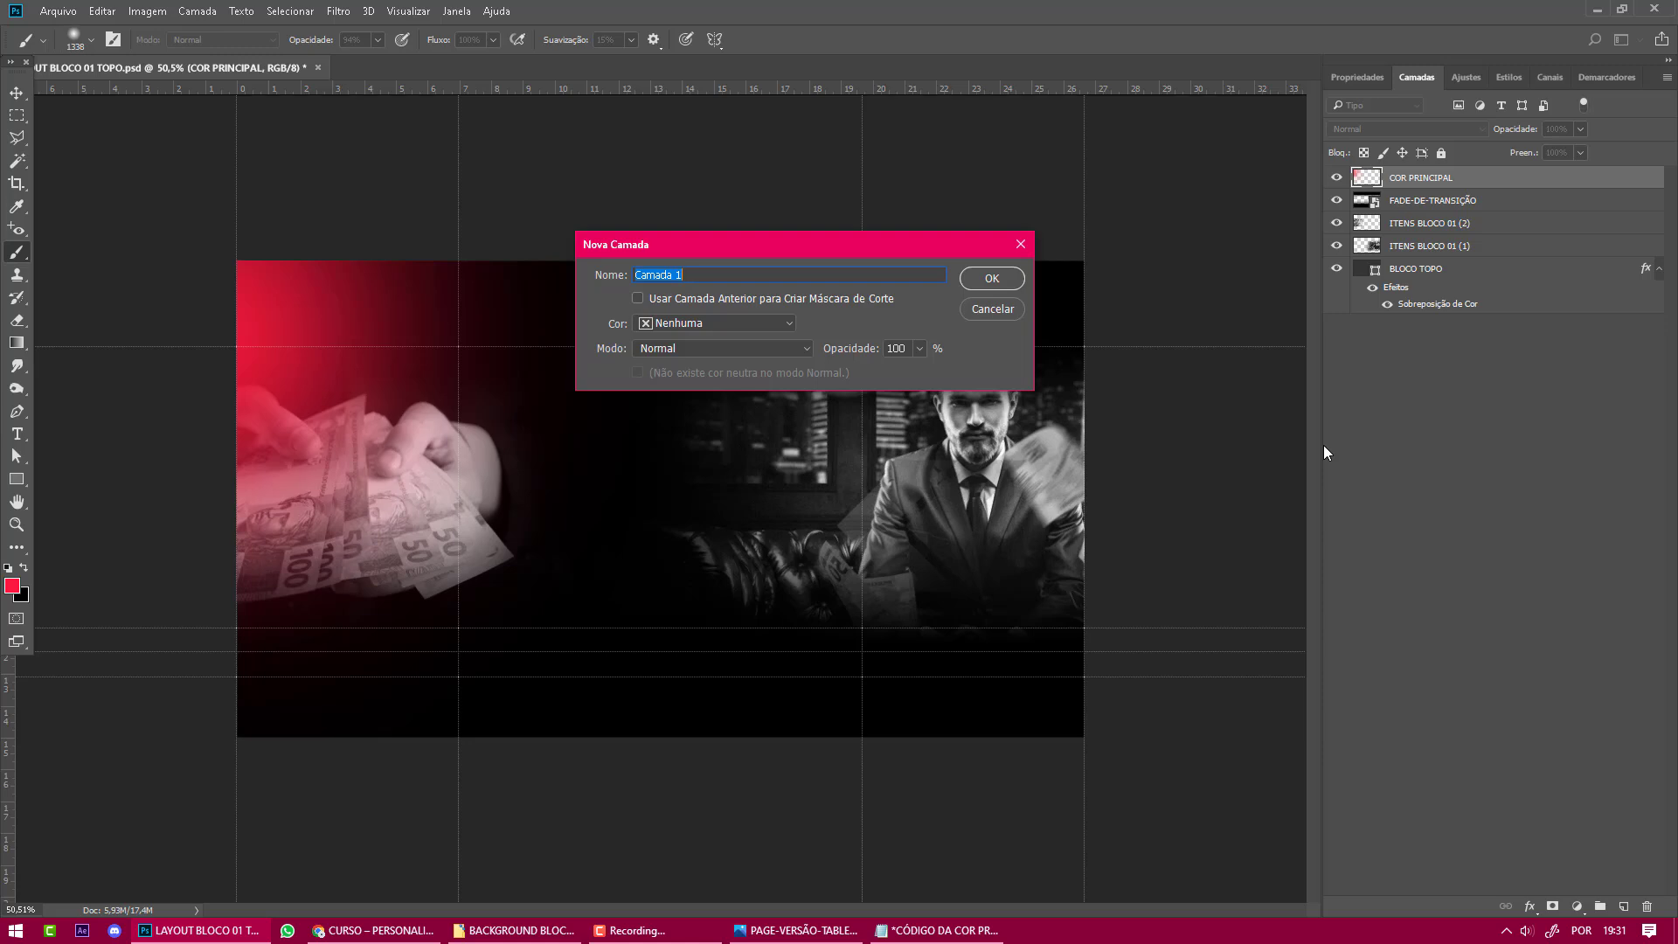
key(Return)
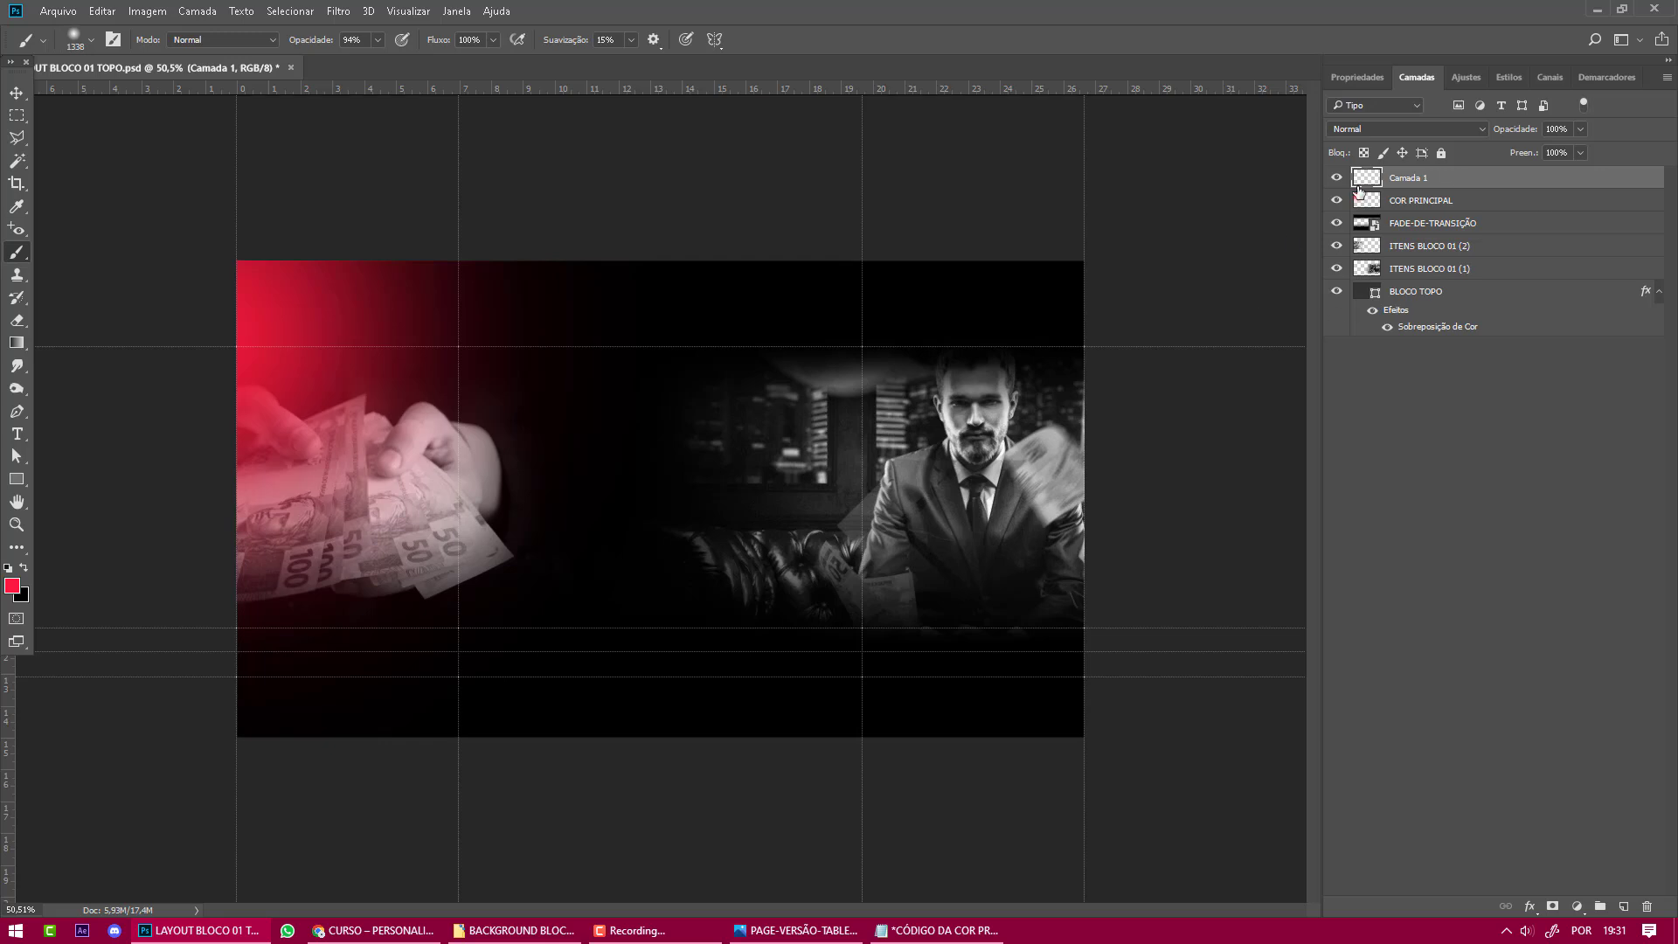
right_click(1448, 180)
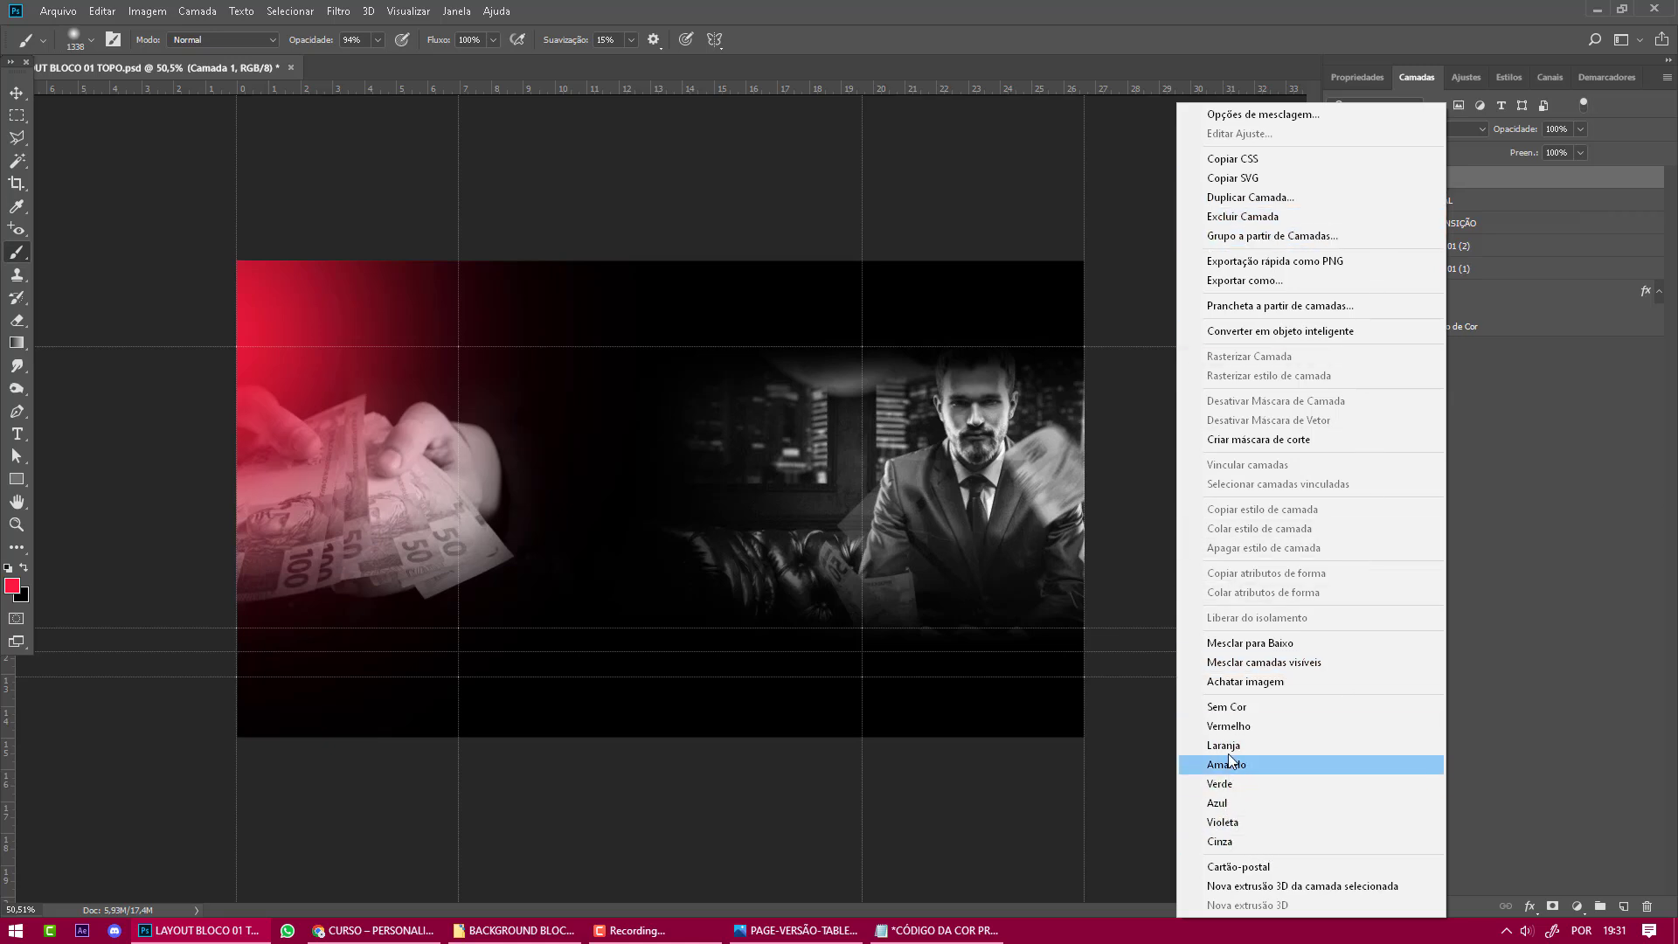
click(1237, 726)
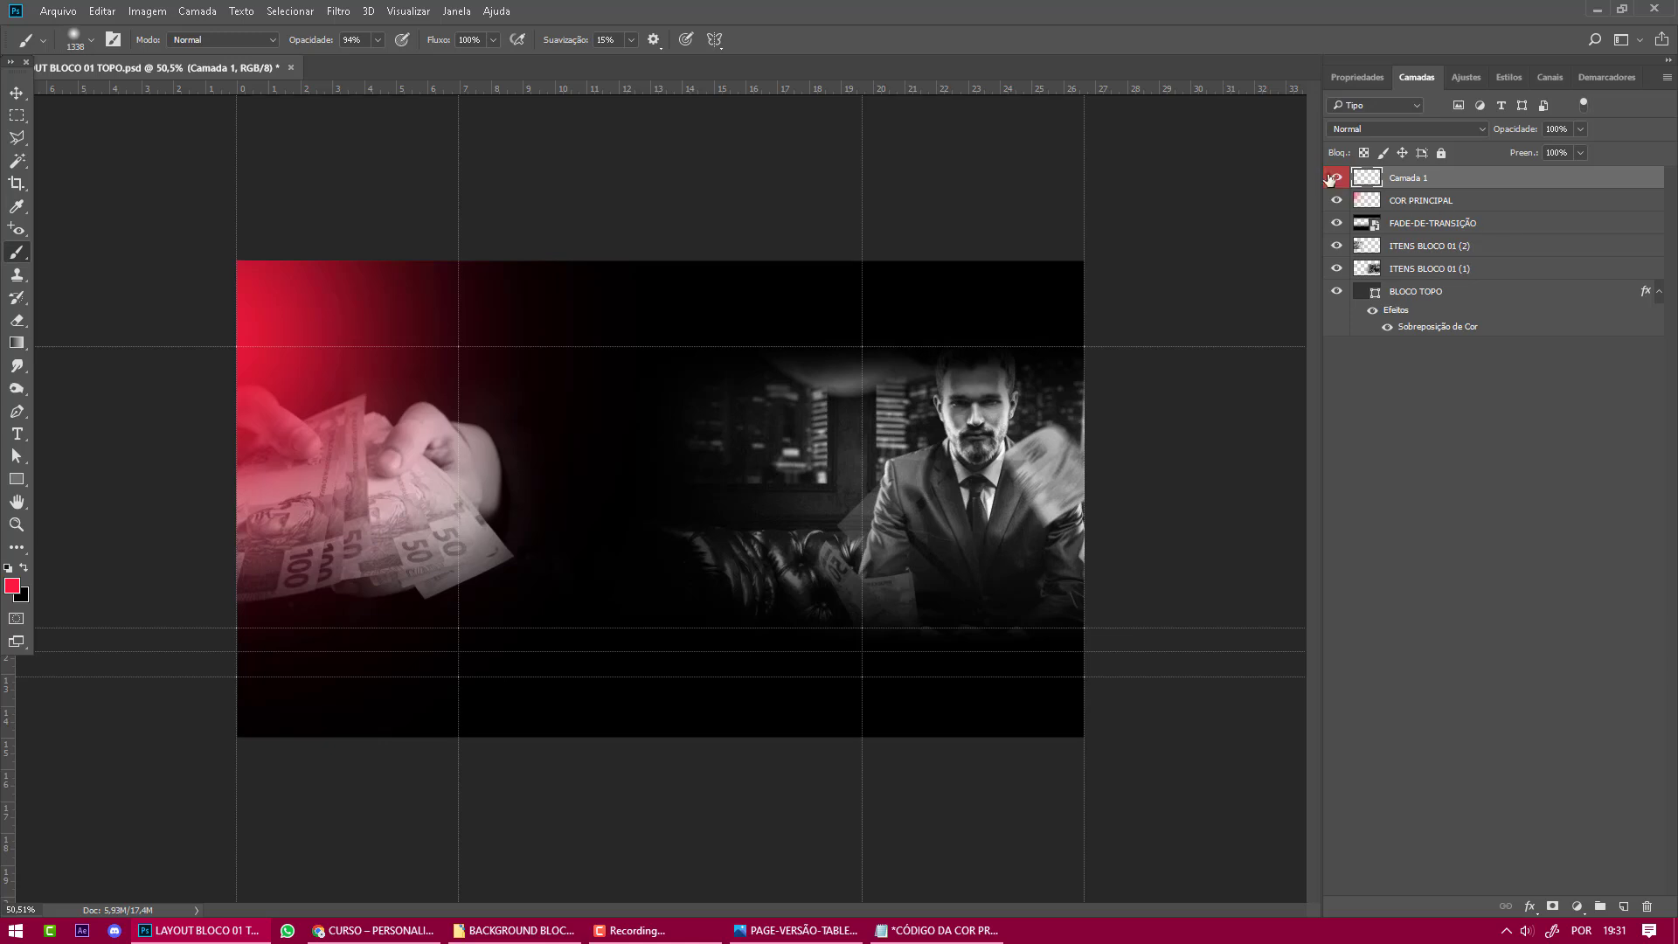
right_click(1410, 199)
click(1235, 724)
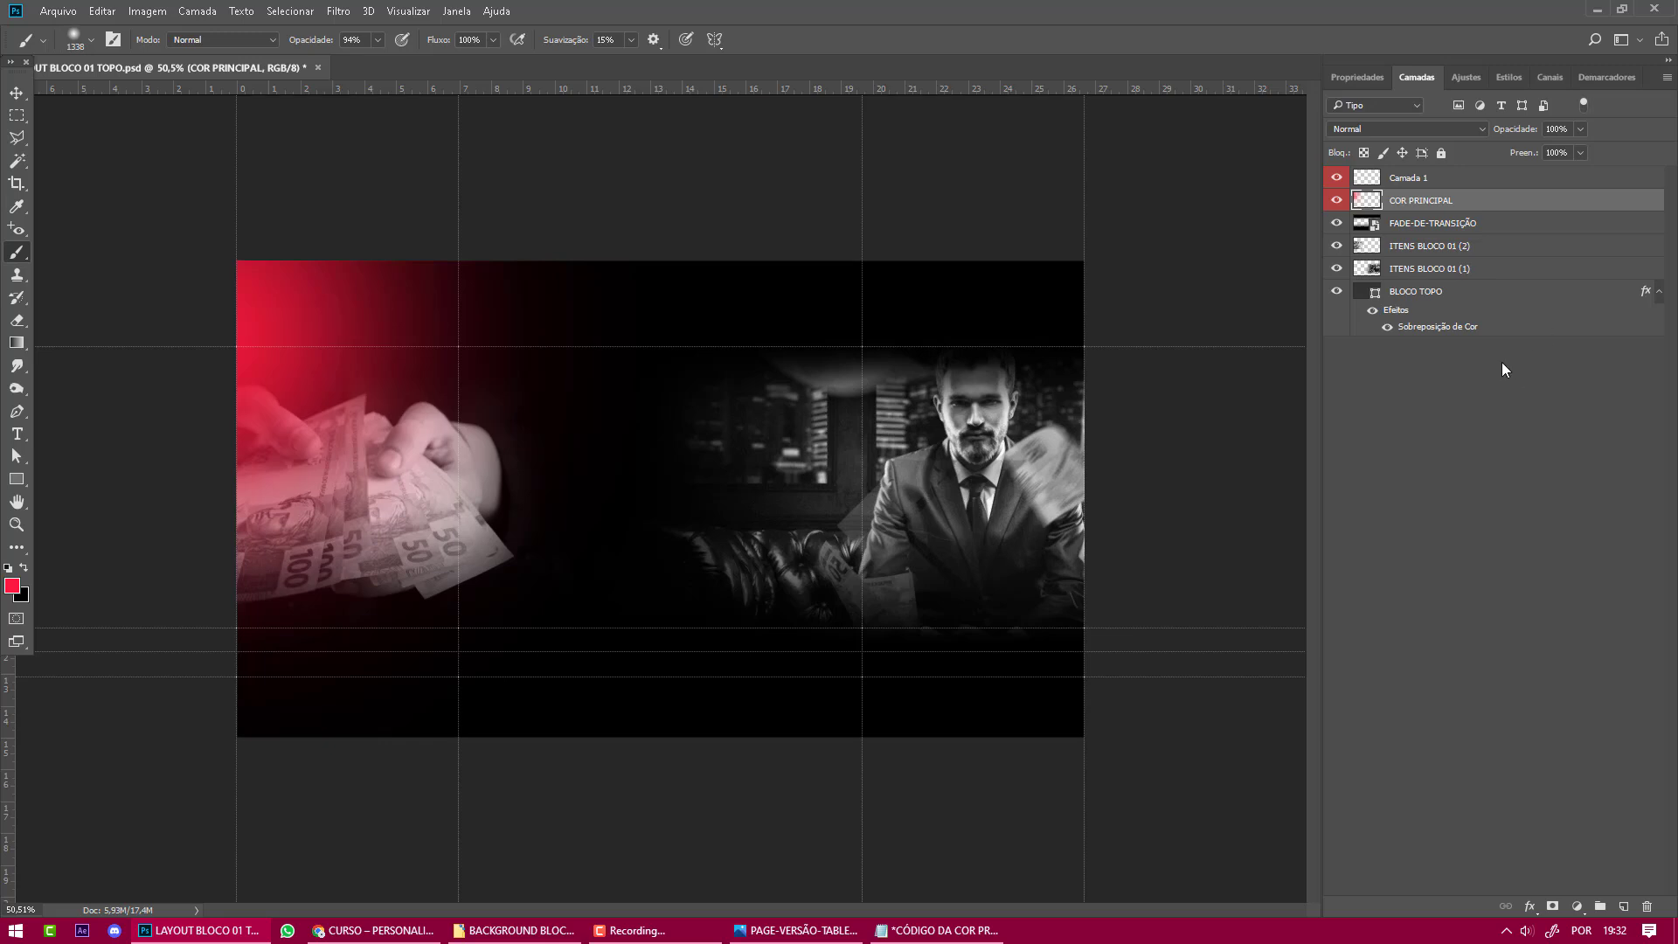
Rename the new layer RENOMEAR and move it directly below FADE-DE-TRANSIÇÃO.
double_click(1405, 179)
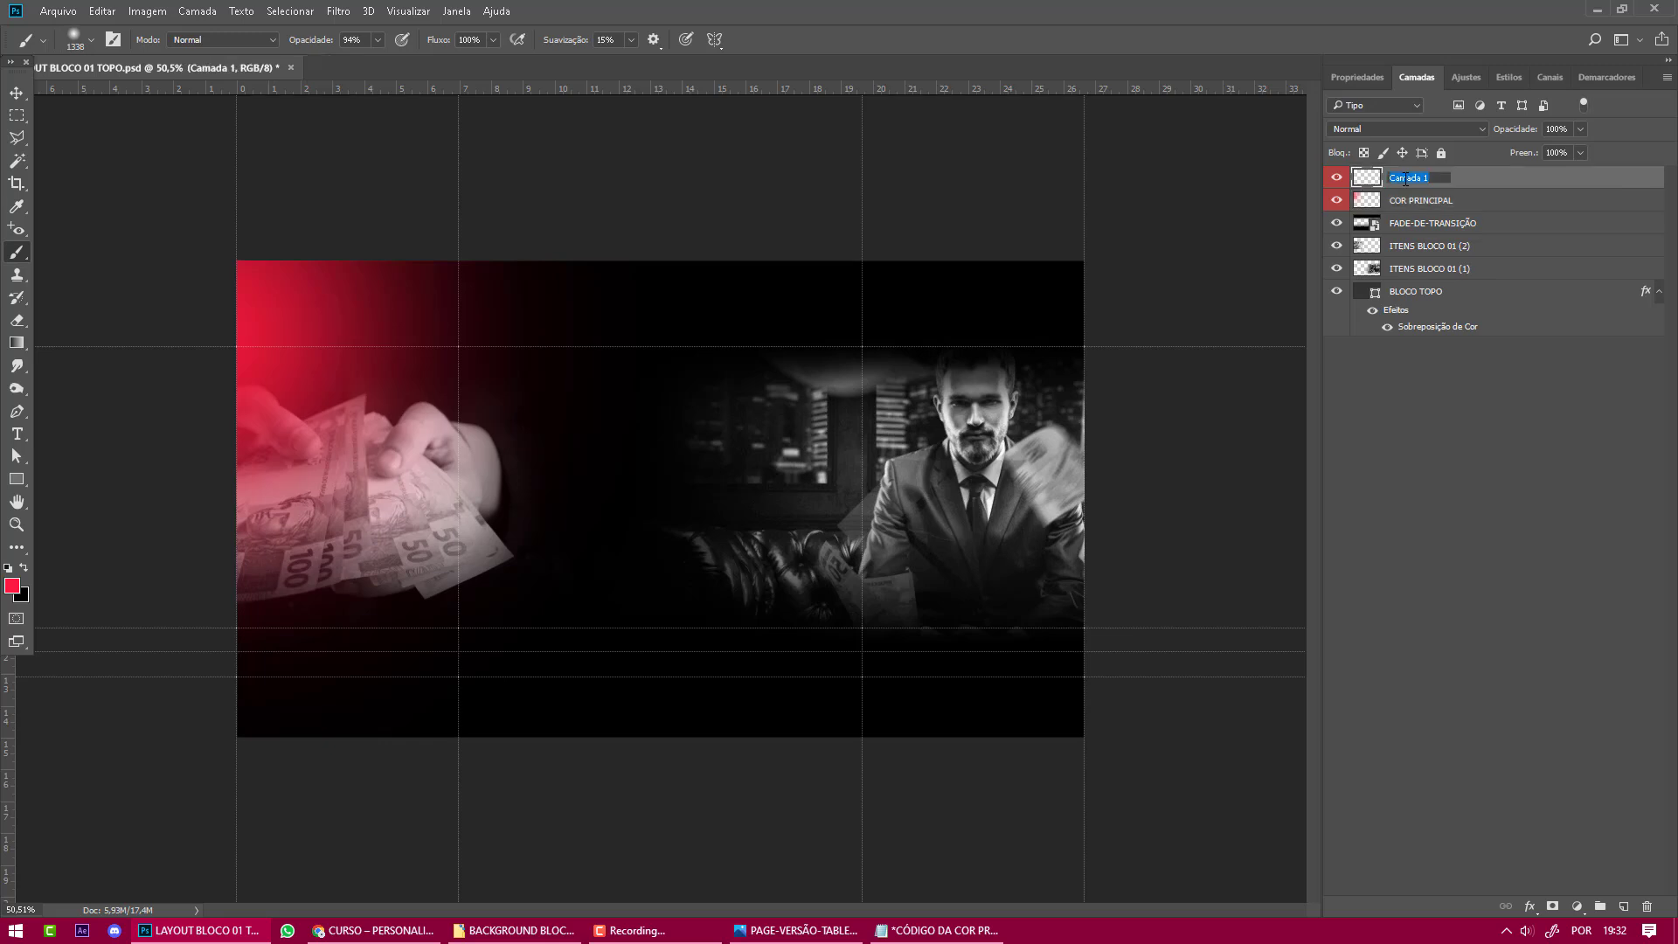
text(RENOMEAR)
key(Return)
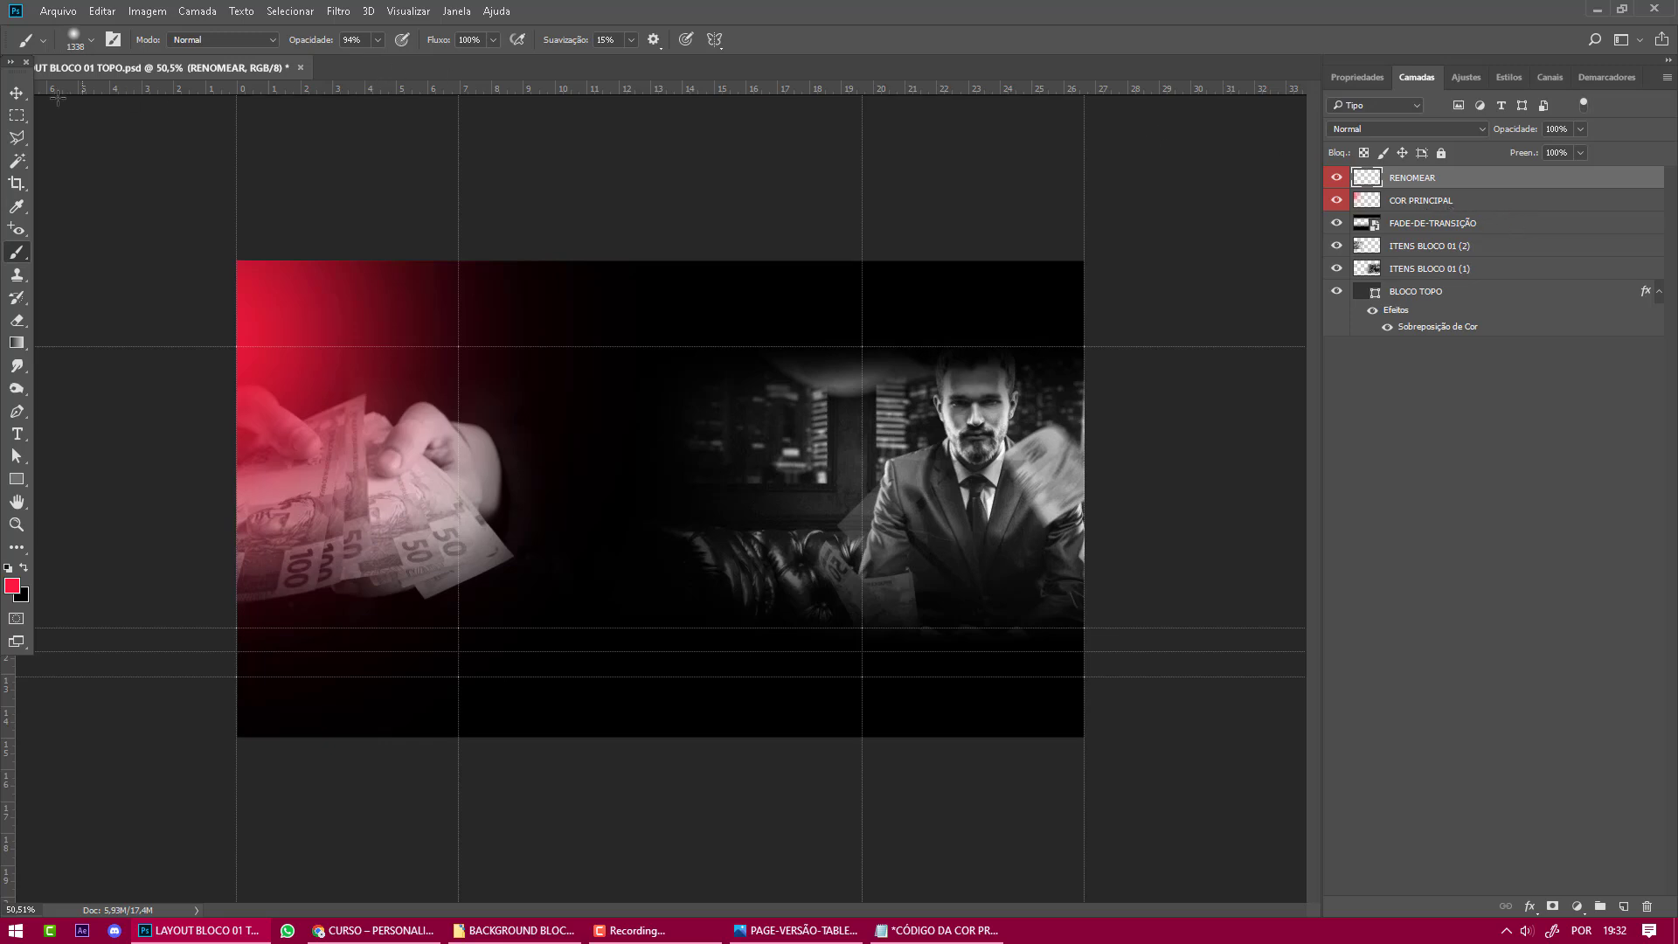
click(19, 96)
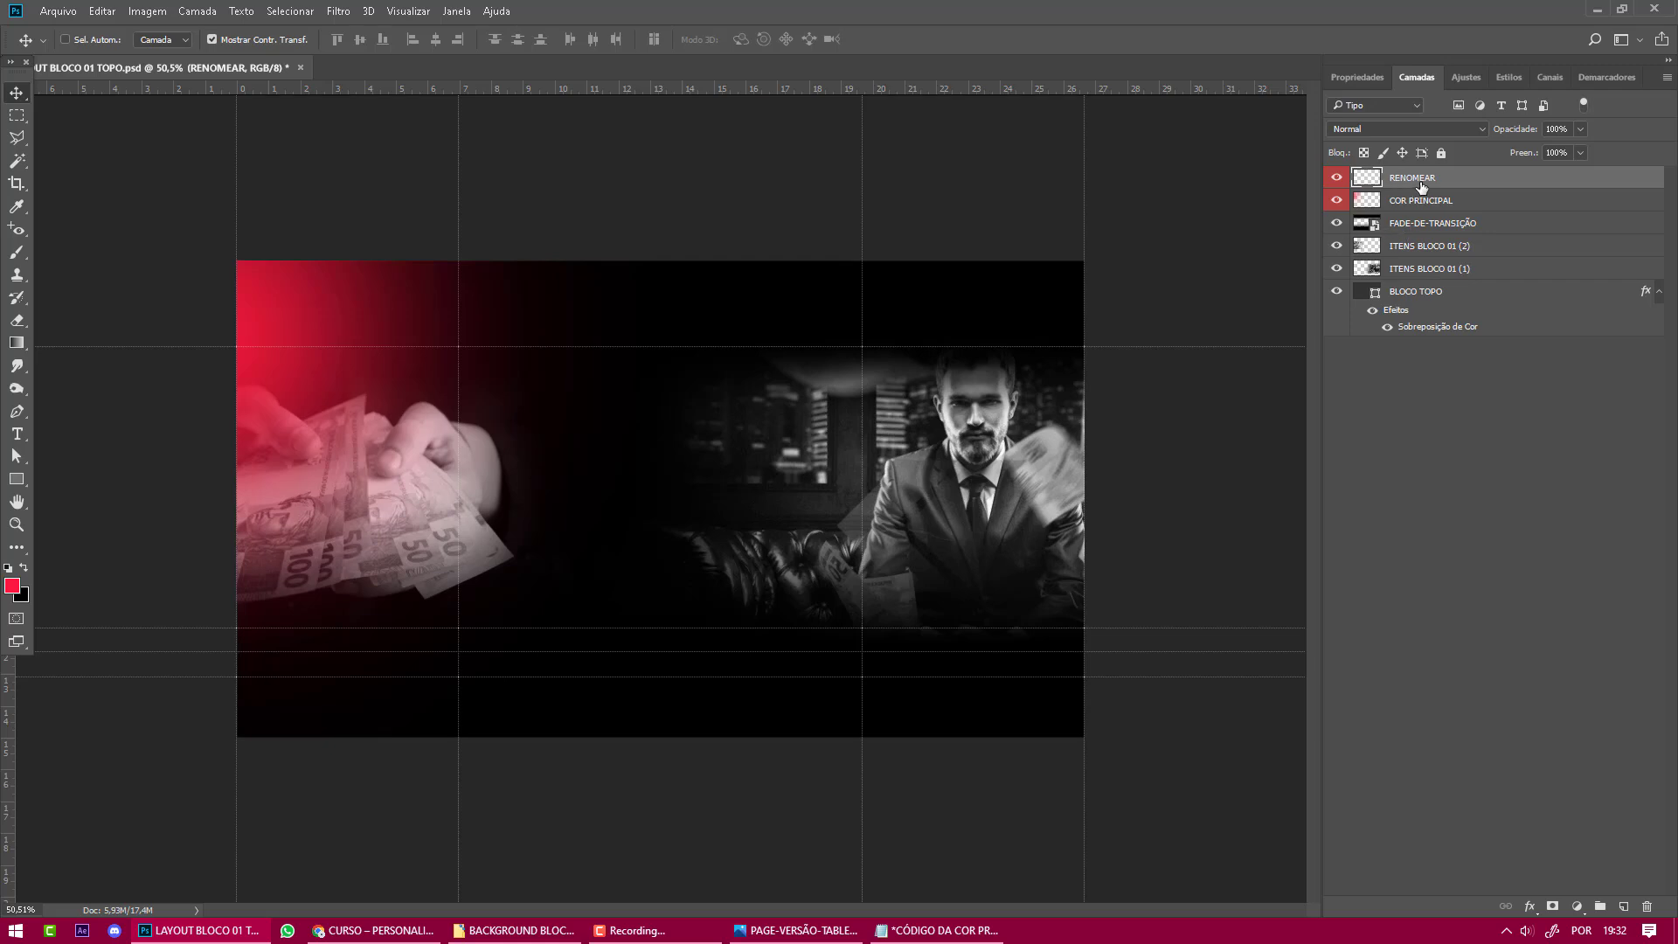
drag(1500, 182, 1498, 234)
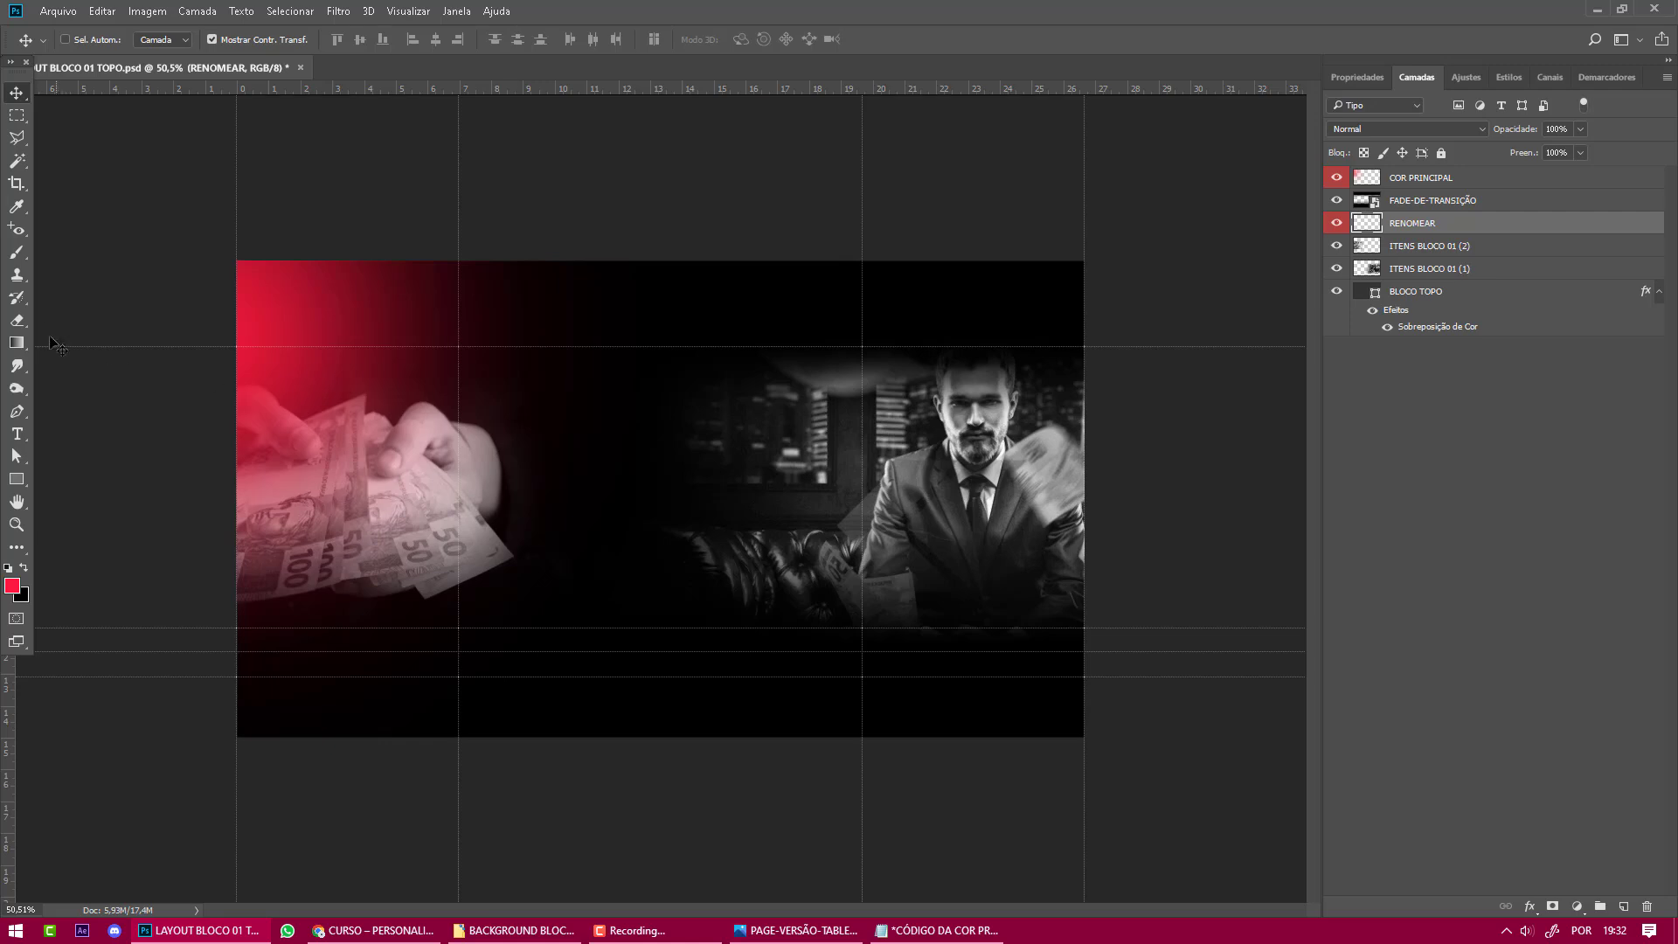
Dab a red glow on RENOMEAR with the 1338 px soft Brush centred beyond the canvas's right edge, redoing it slightly farther out.
click(18, 255)
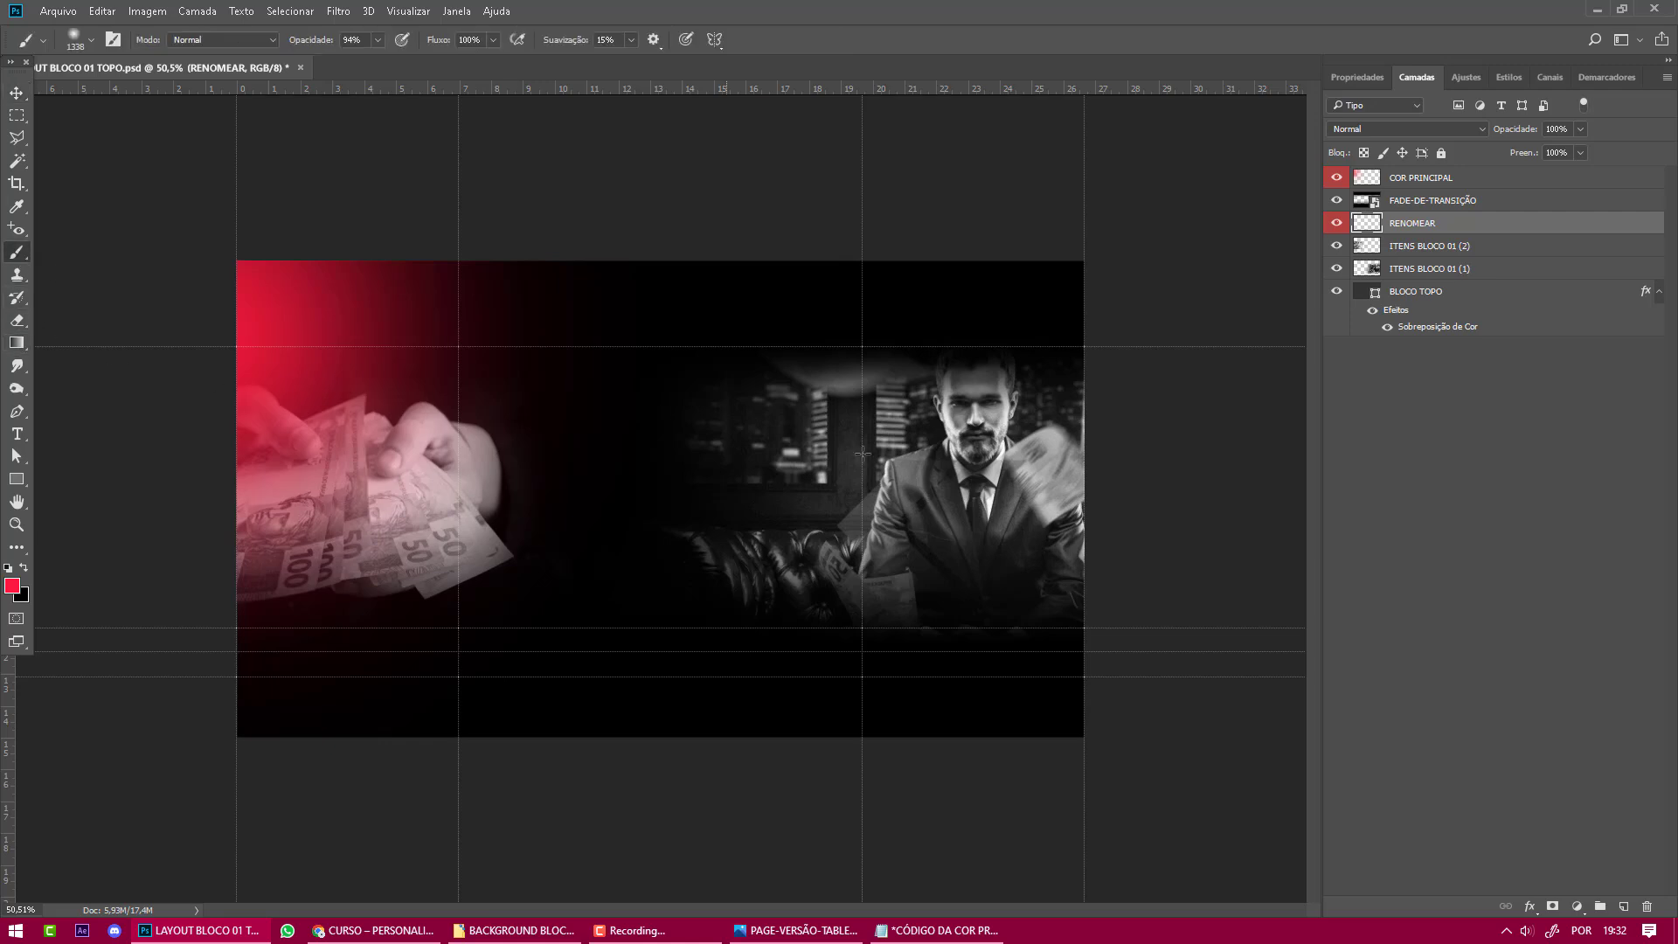
click(1127, 483)
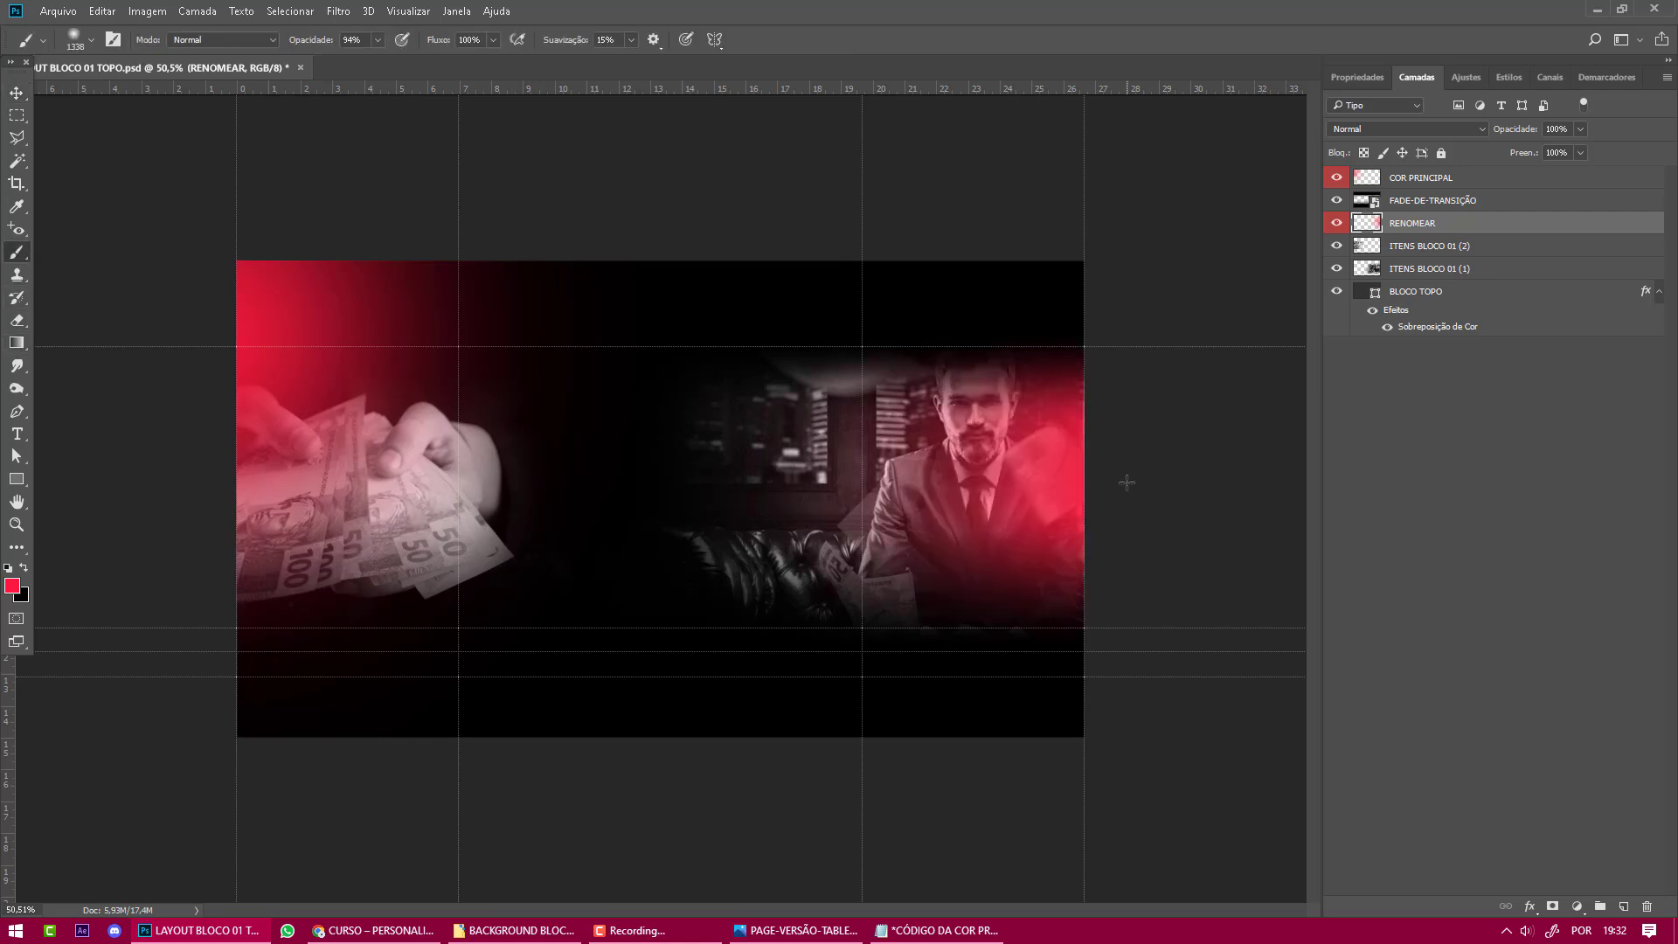
key(ctrl+z)
click(1157, 486)
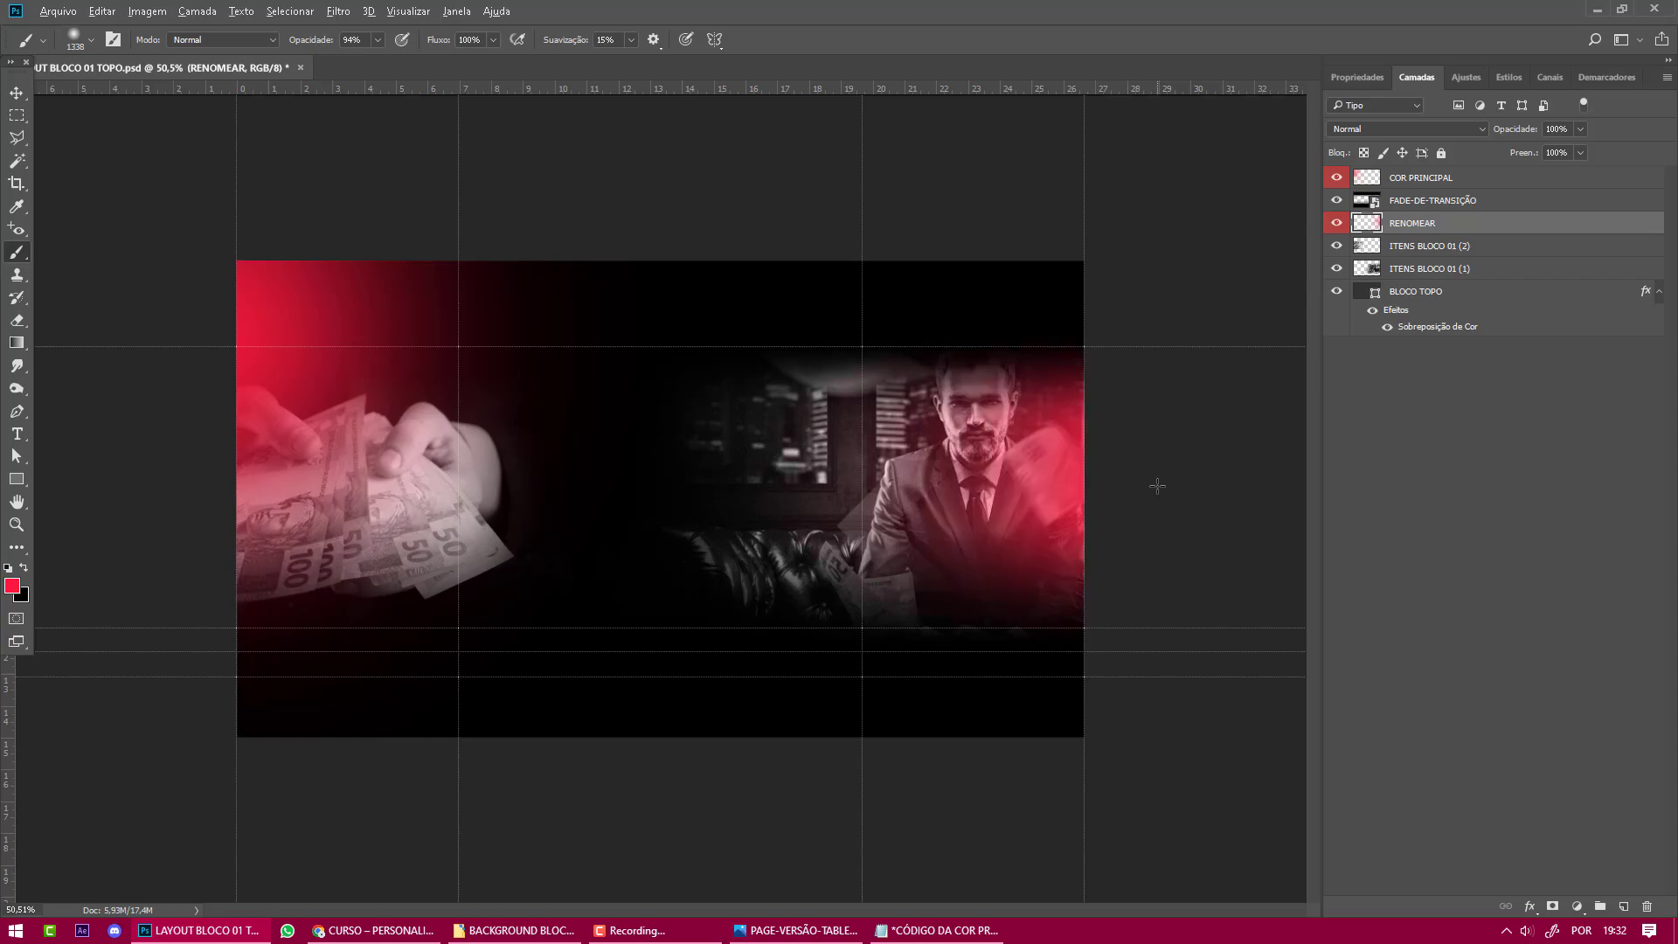
Compare the glows beside the money and the suited man with the top block of the sales page preview.
key(alt+Tab)
scroll(1341, 420, up, 2)
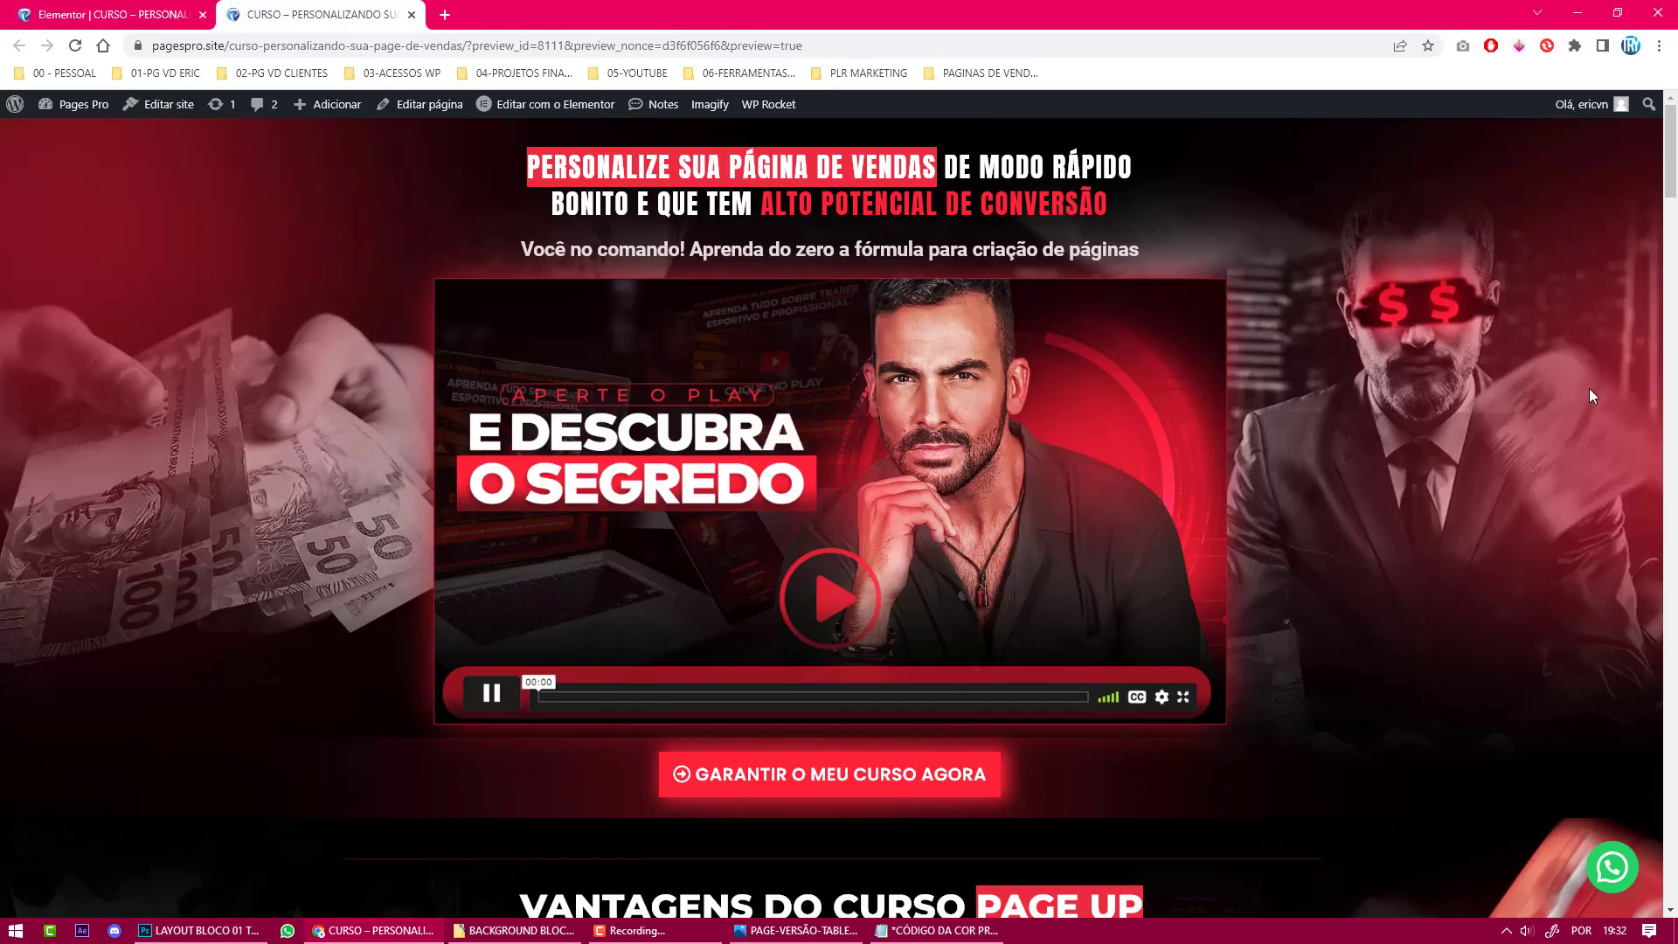
key(alt+Tab)
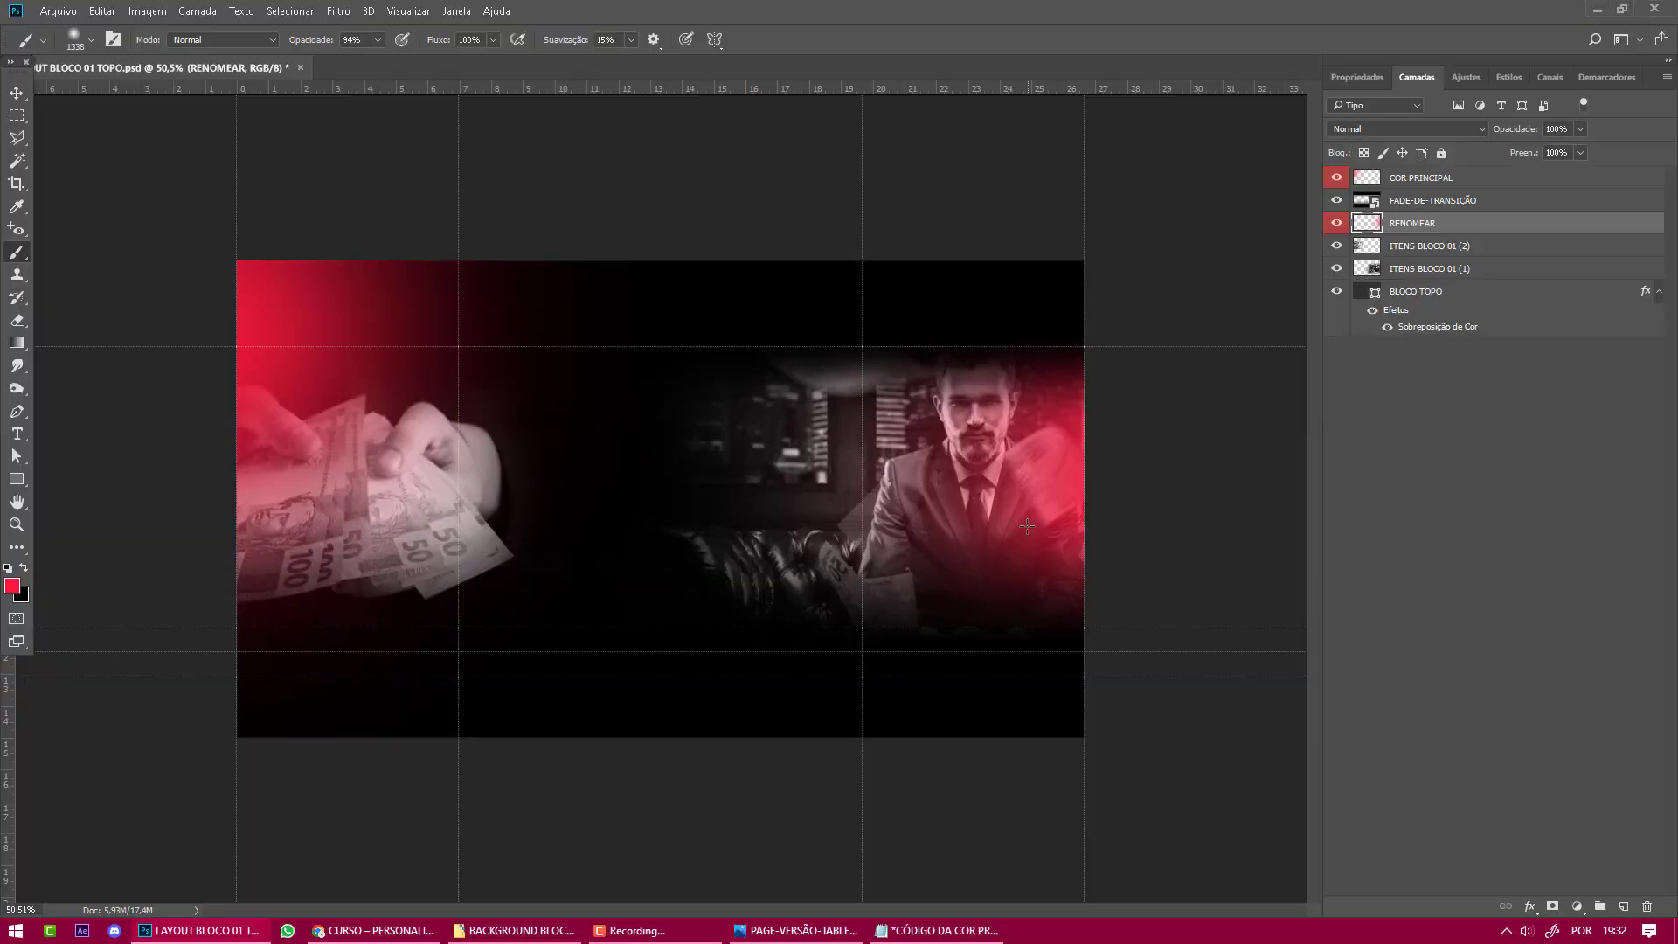
key(alt+Tab)
key(alt+Tab)
key(alt+Tab)
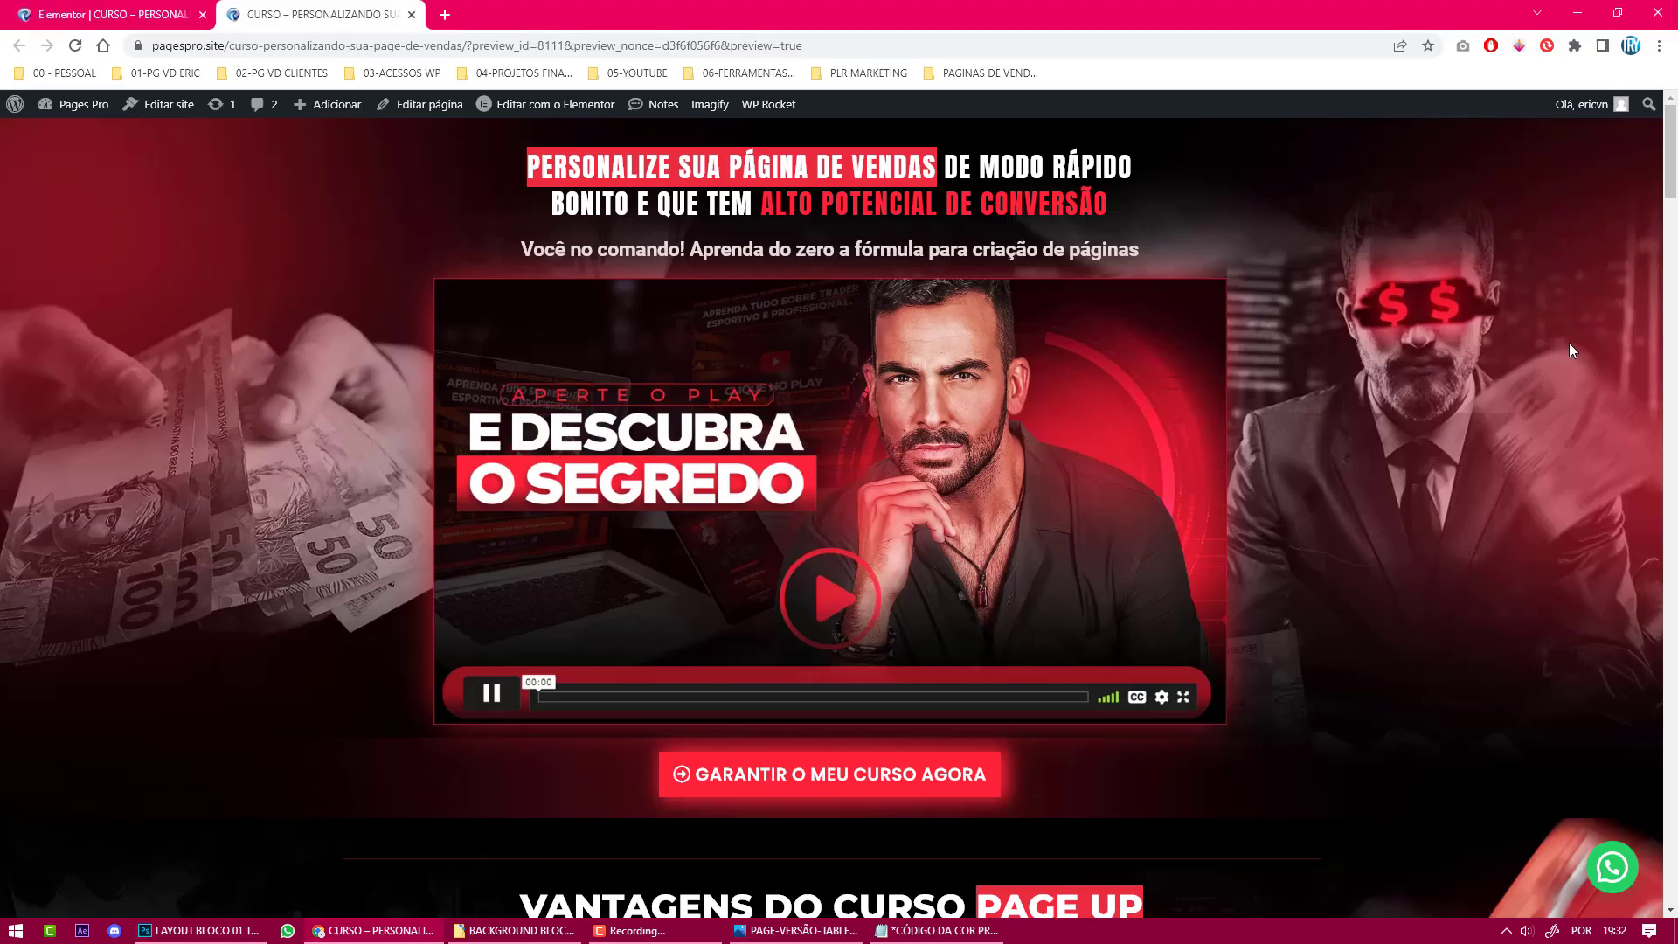
key(alt+Tab)
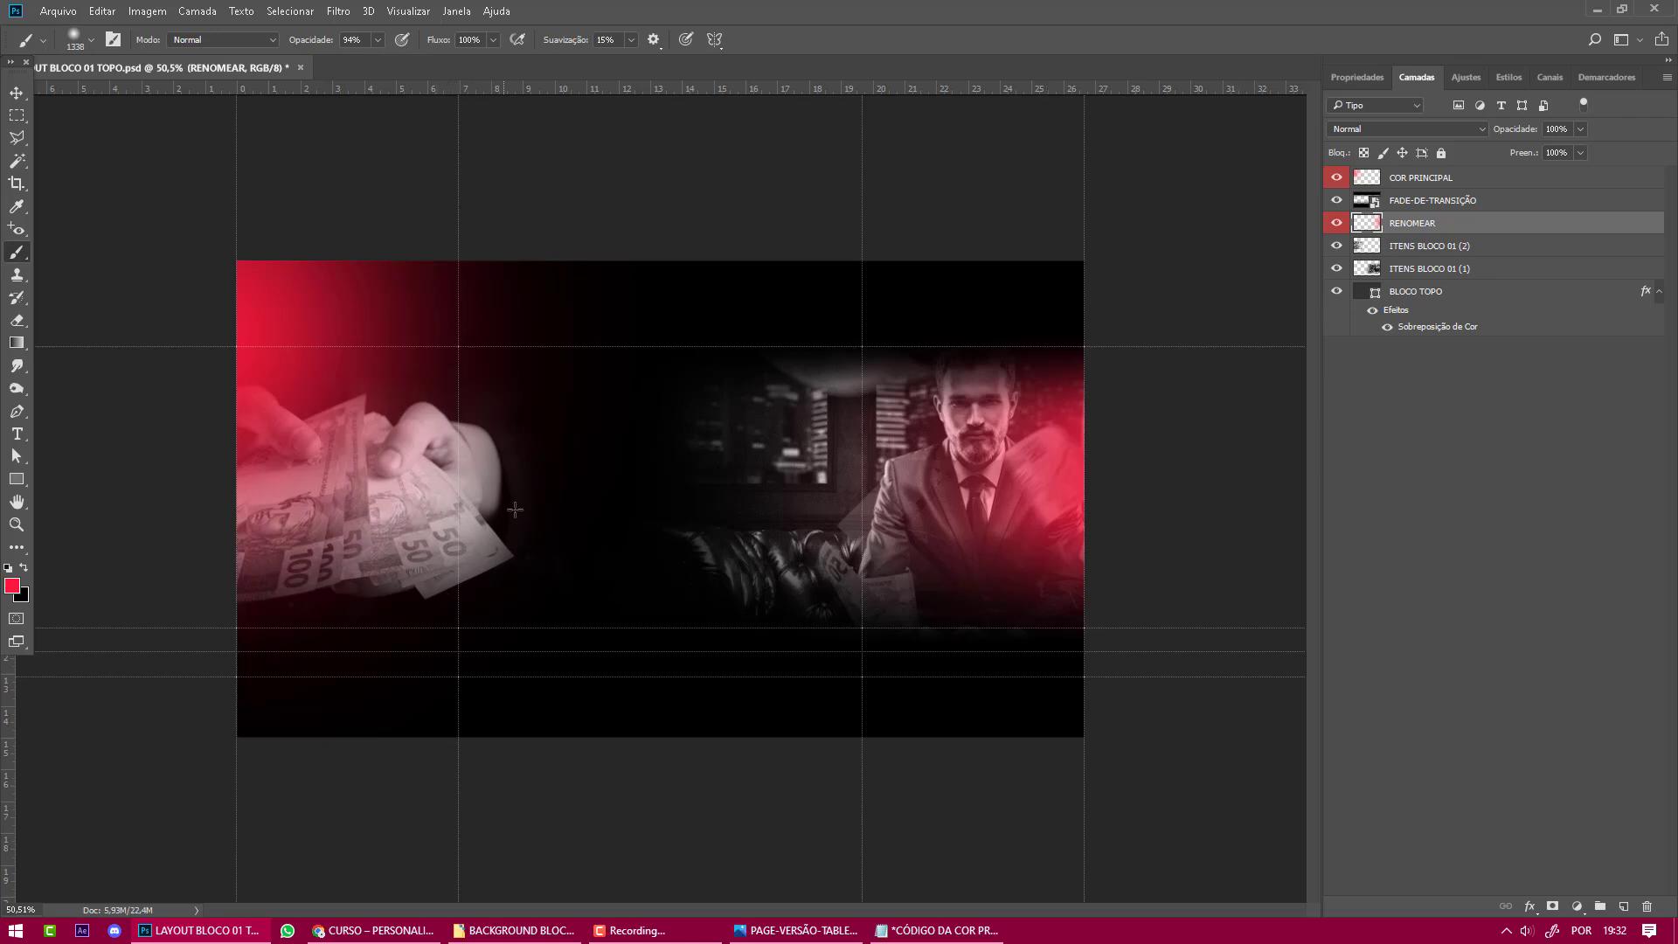
key(alt+Tab)
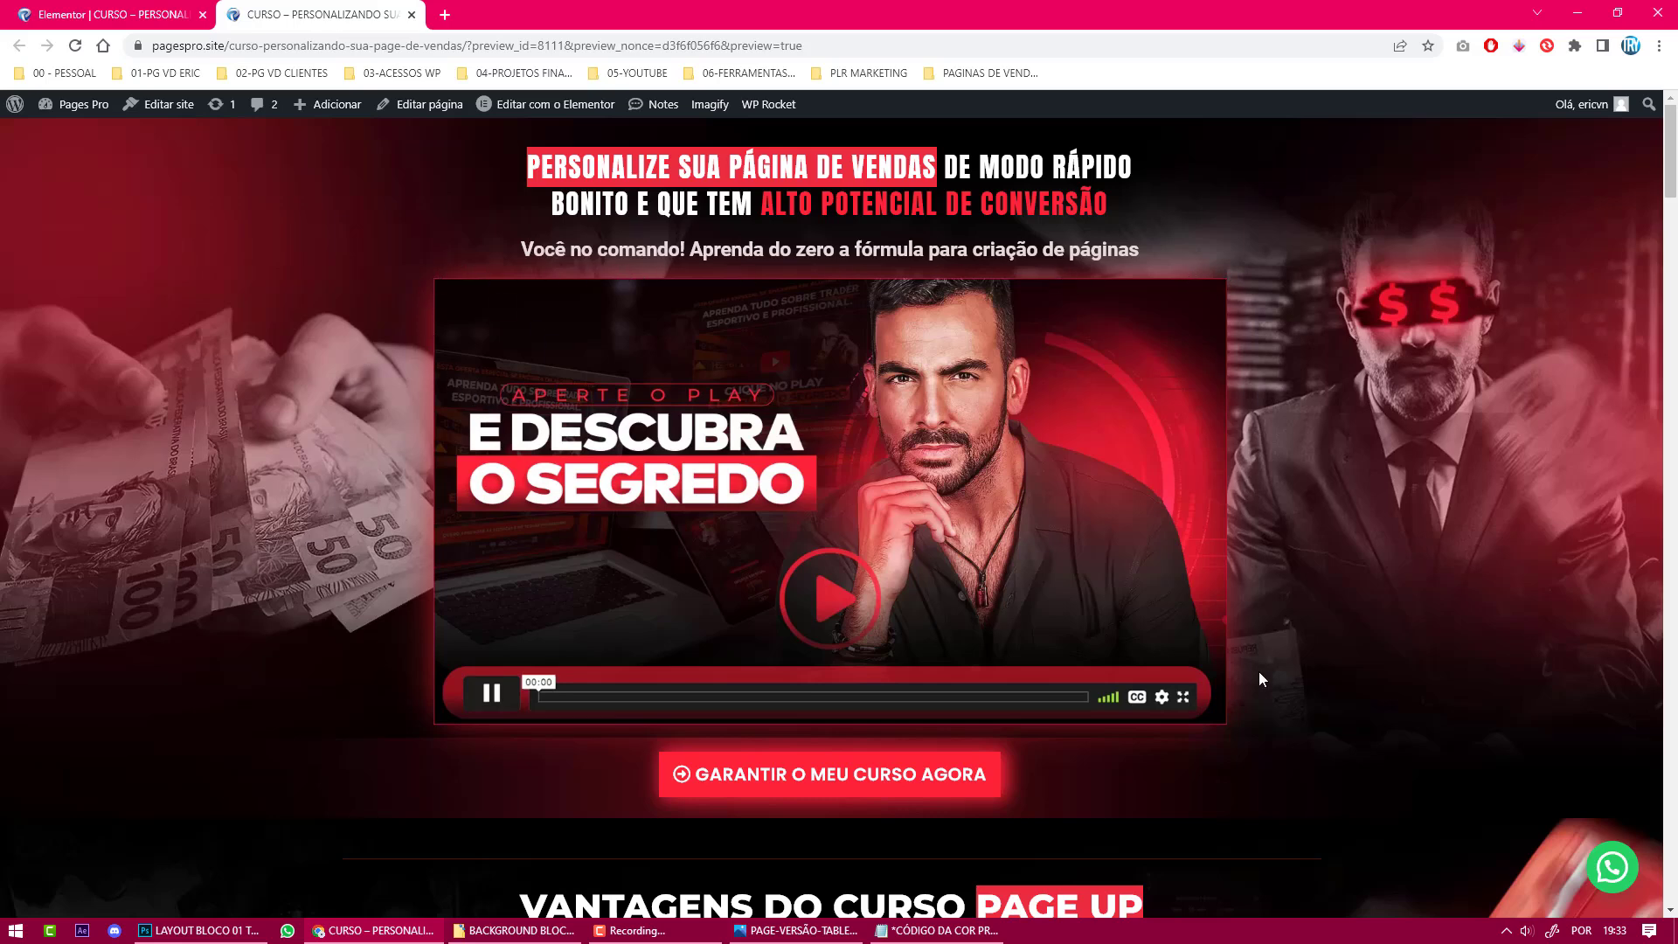
key(alt+Tab)
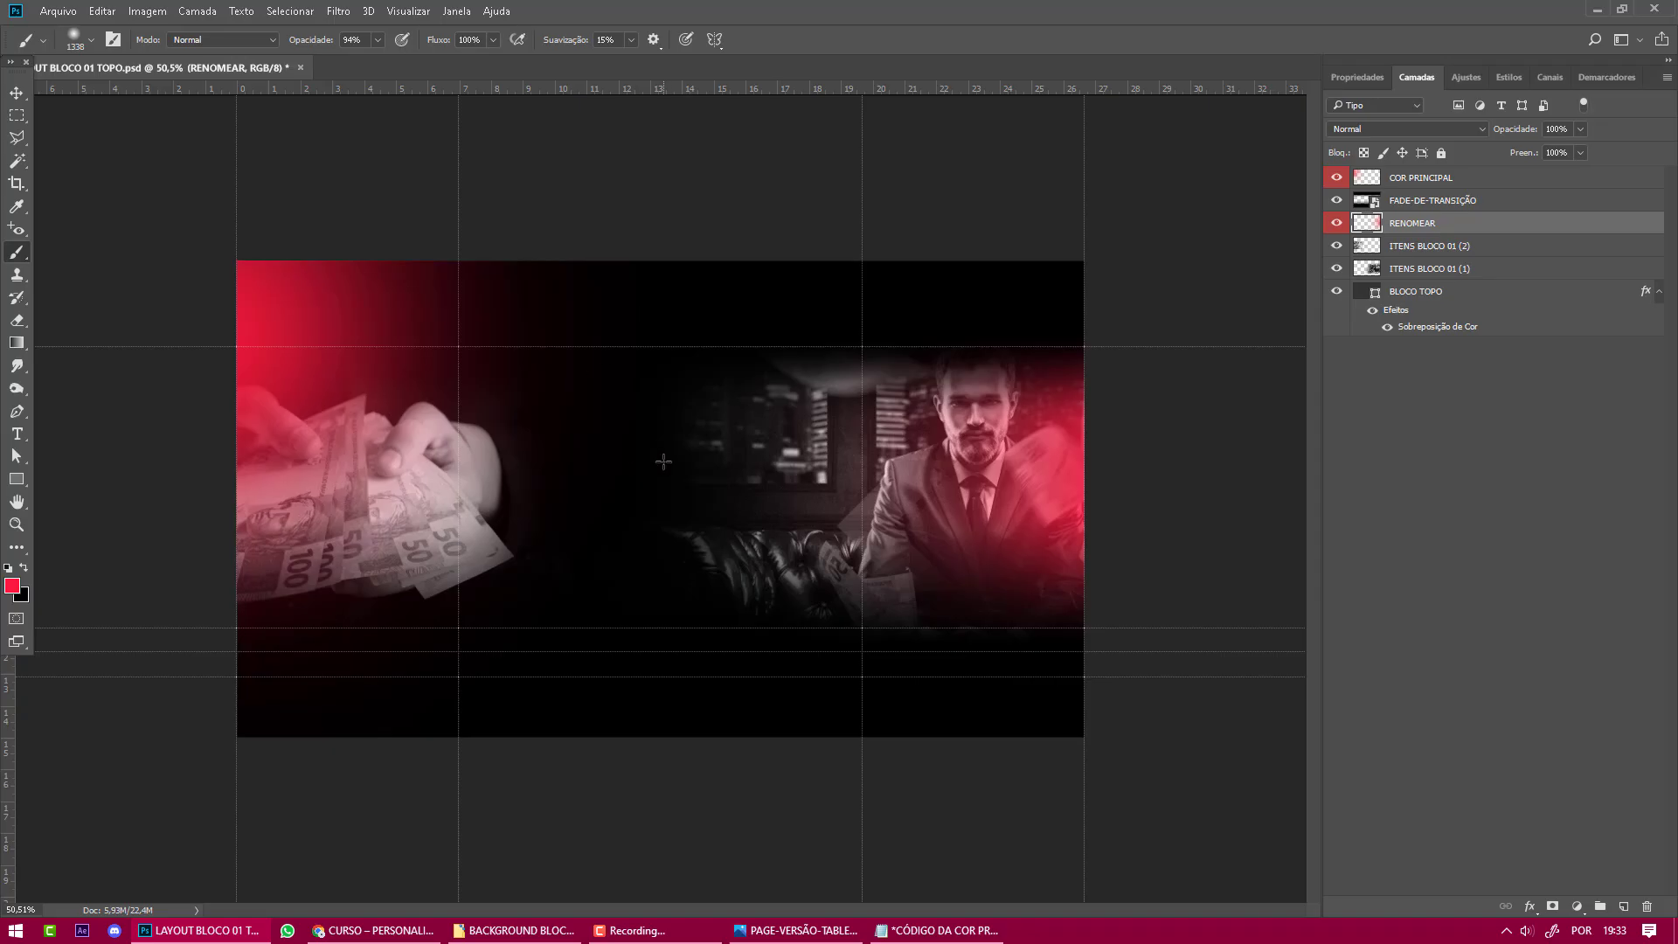
key(alt+Tab)
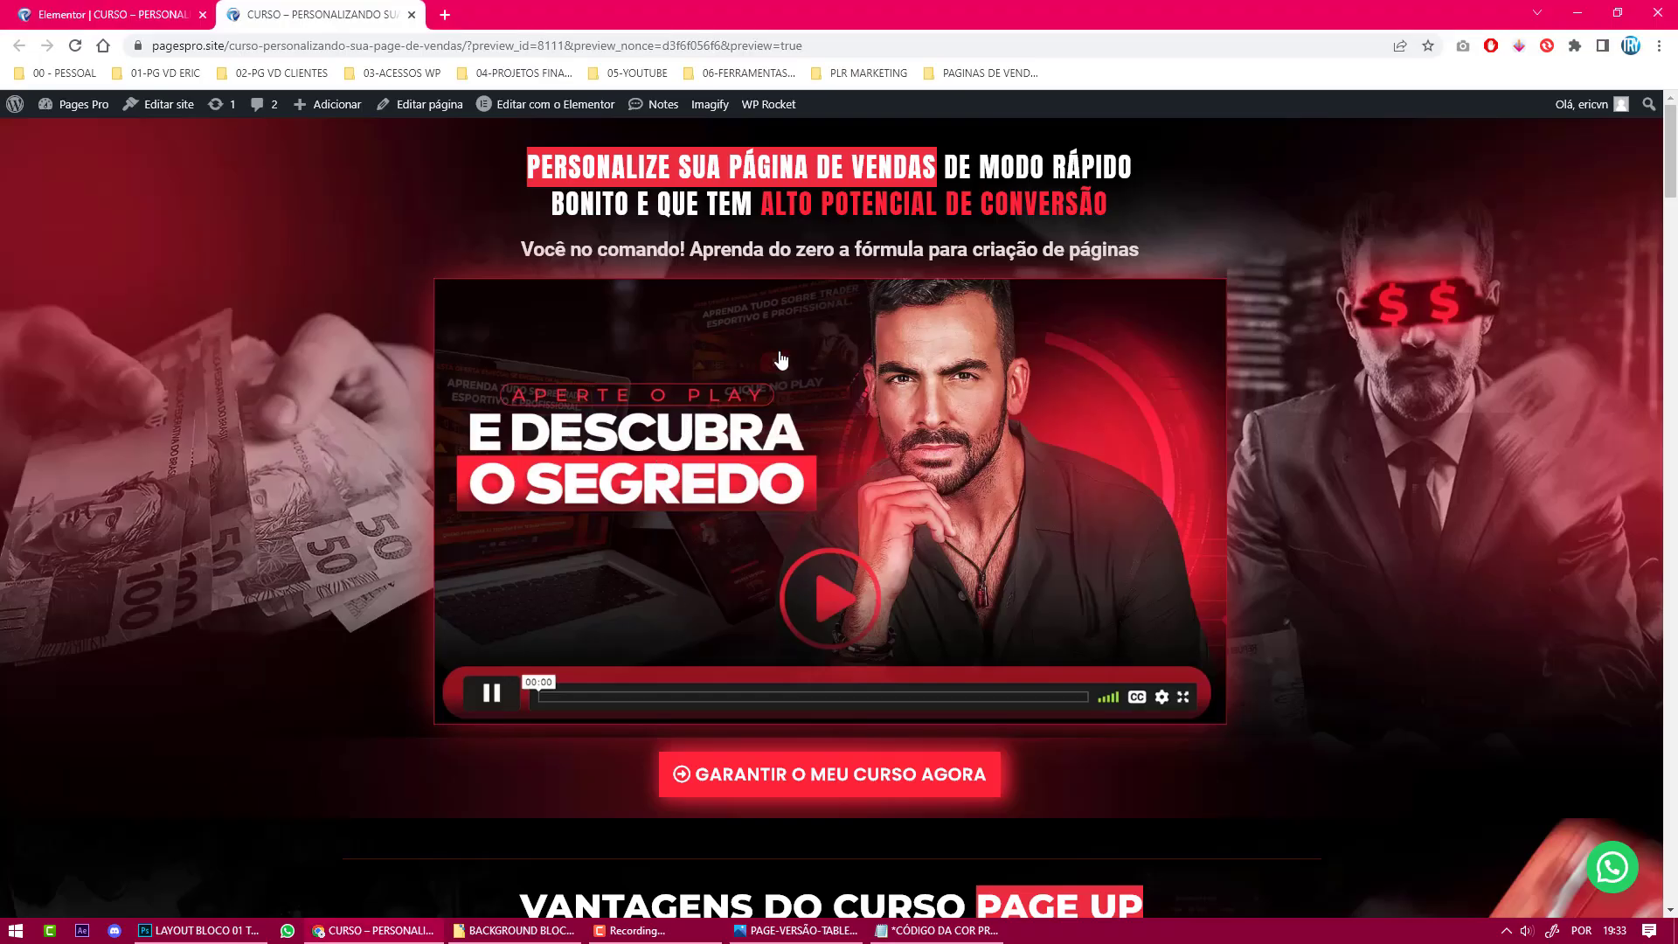
key(alt+Tab)
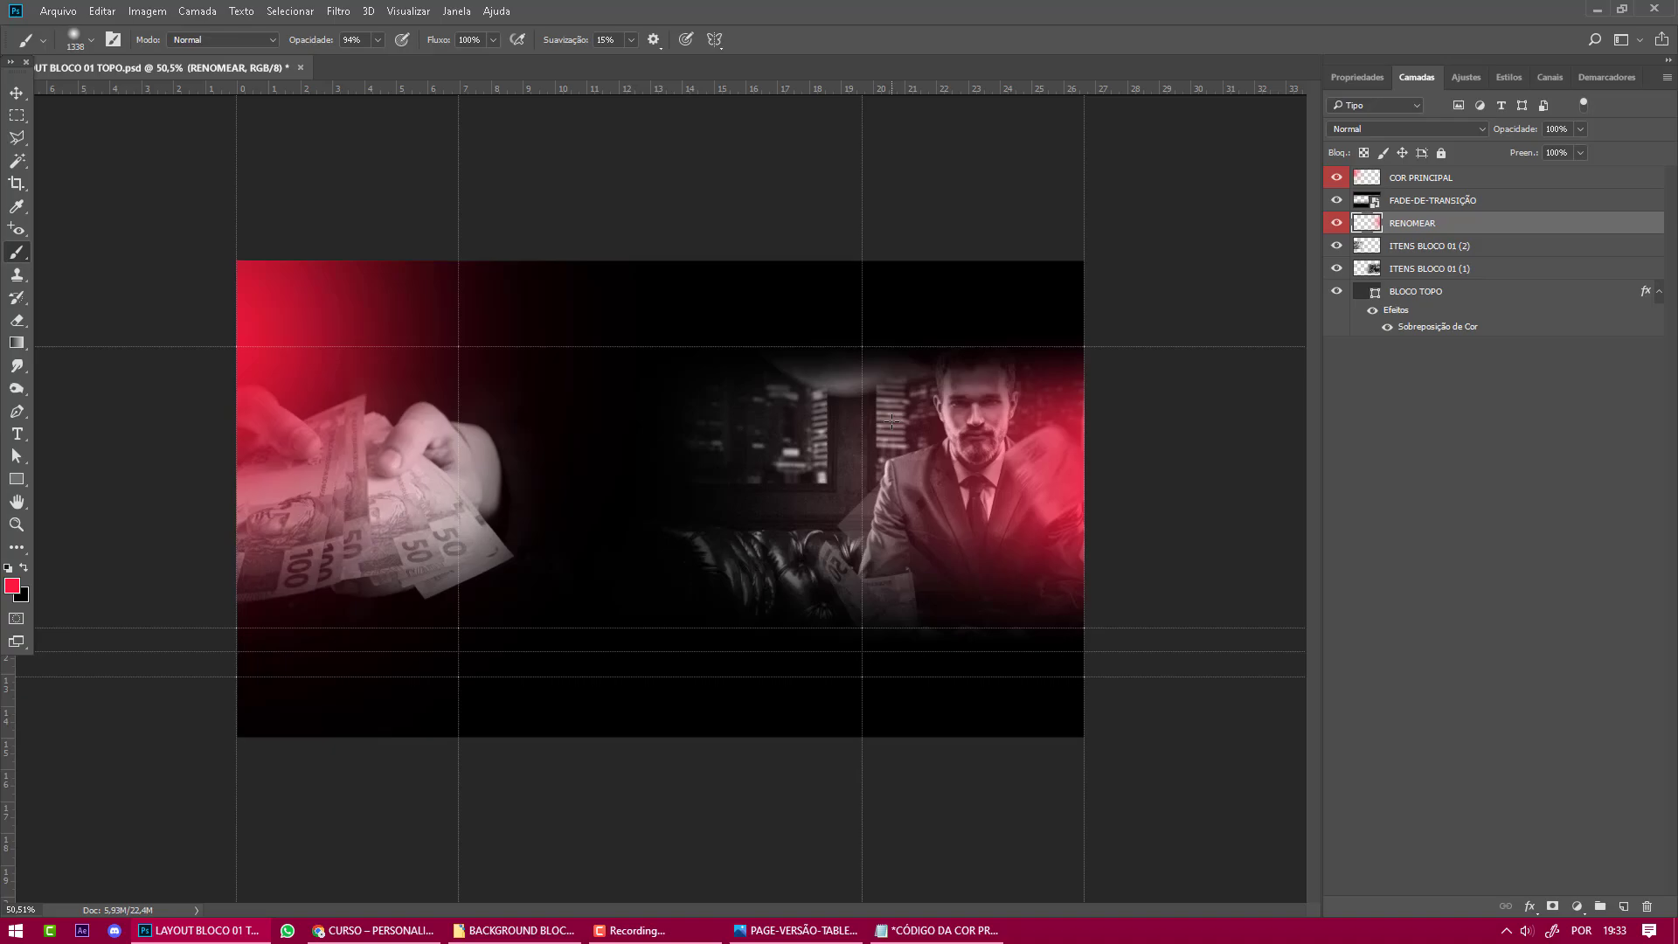
Examine the background of the Vantagens do Curso Page Up block in the sales page preview, then return to the layout.
key(alt+Tab)
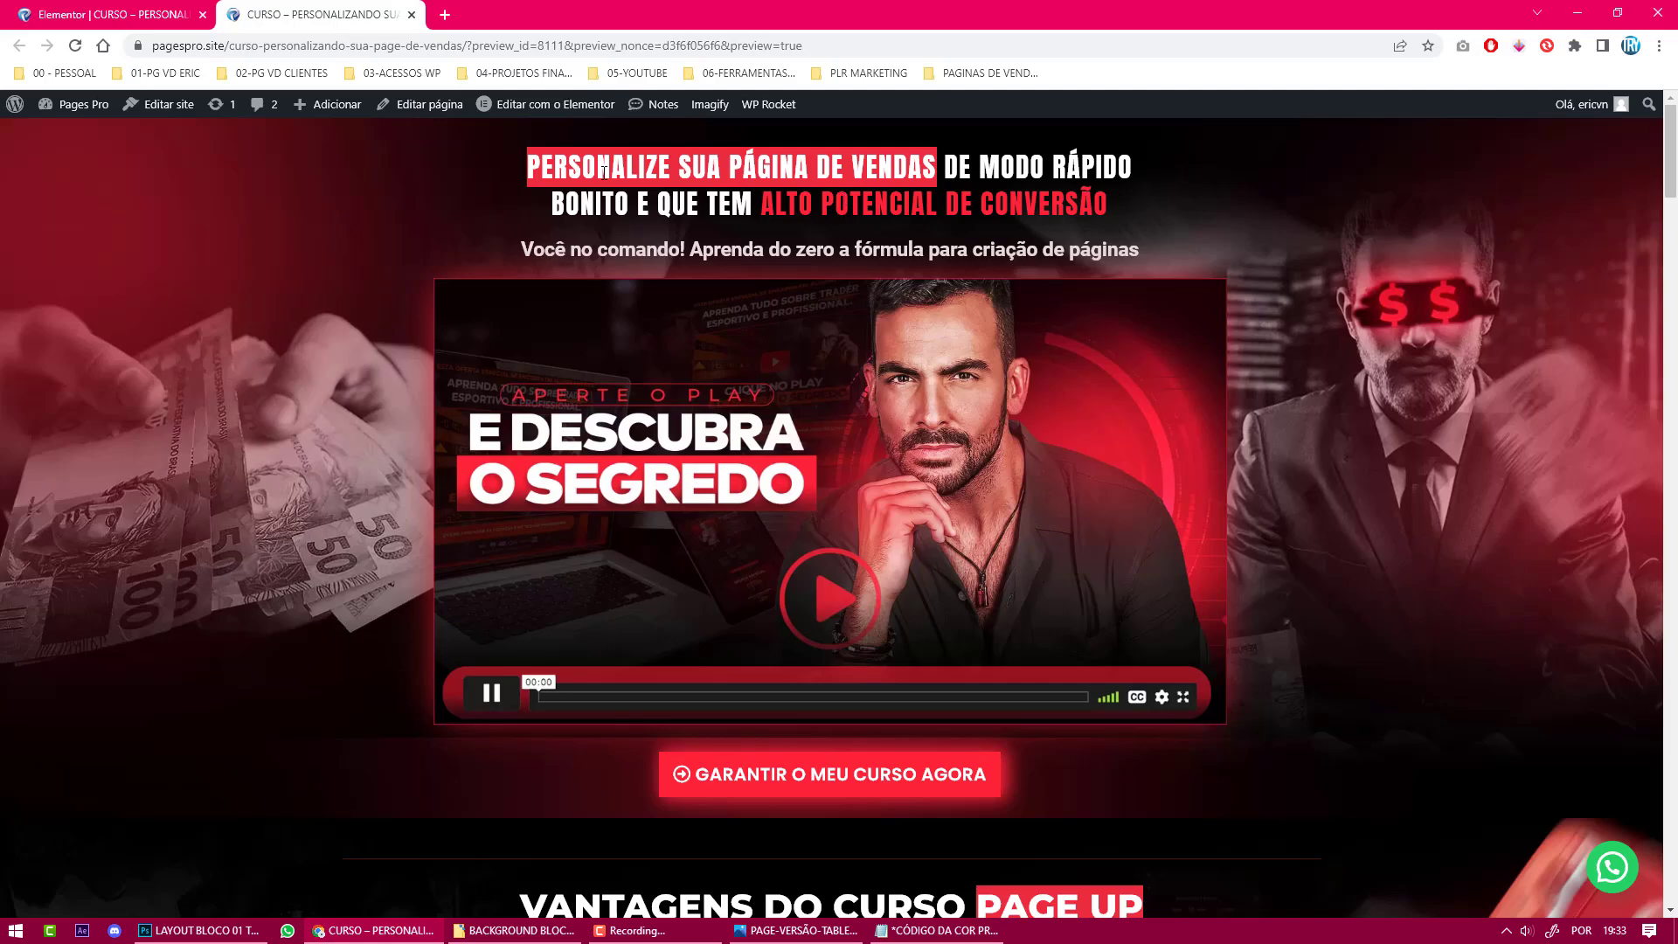
scroll(839, 417, down, 2)
scroll(904, 426, down, 4)
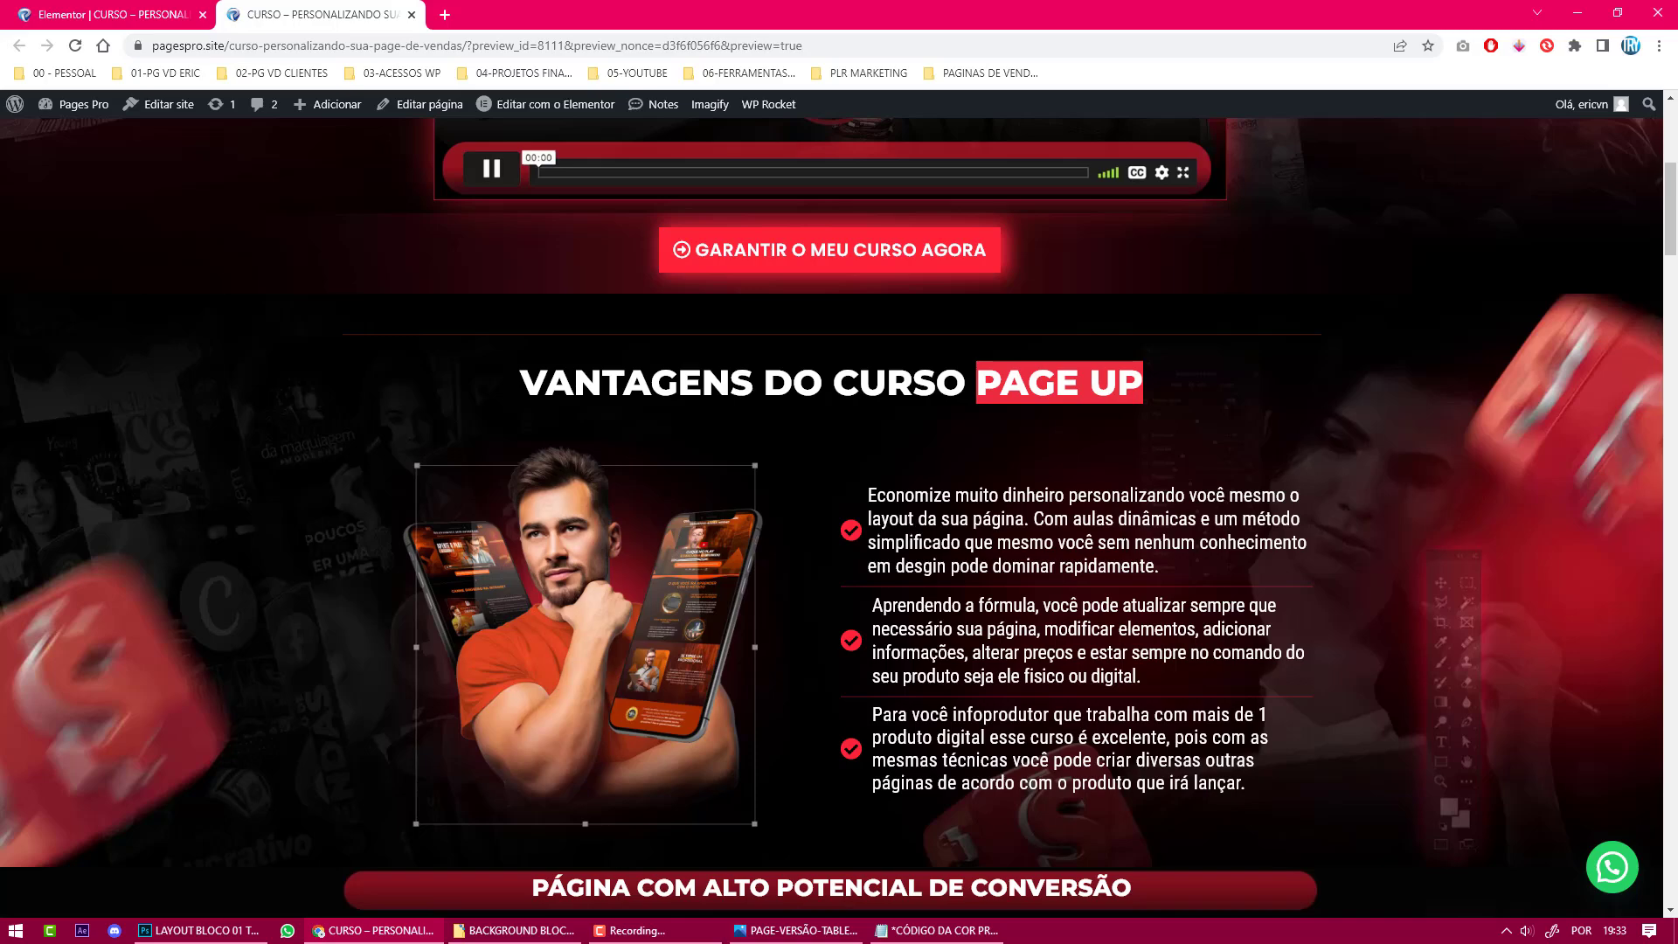
key(alt+Tab)
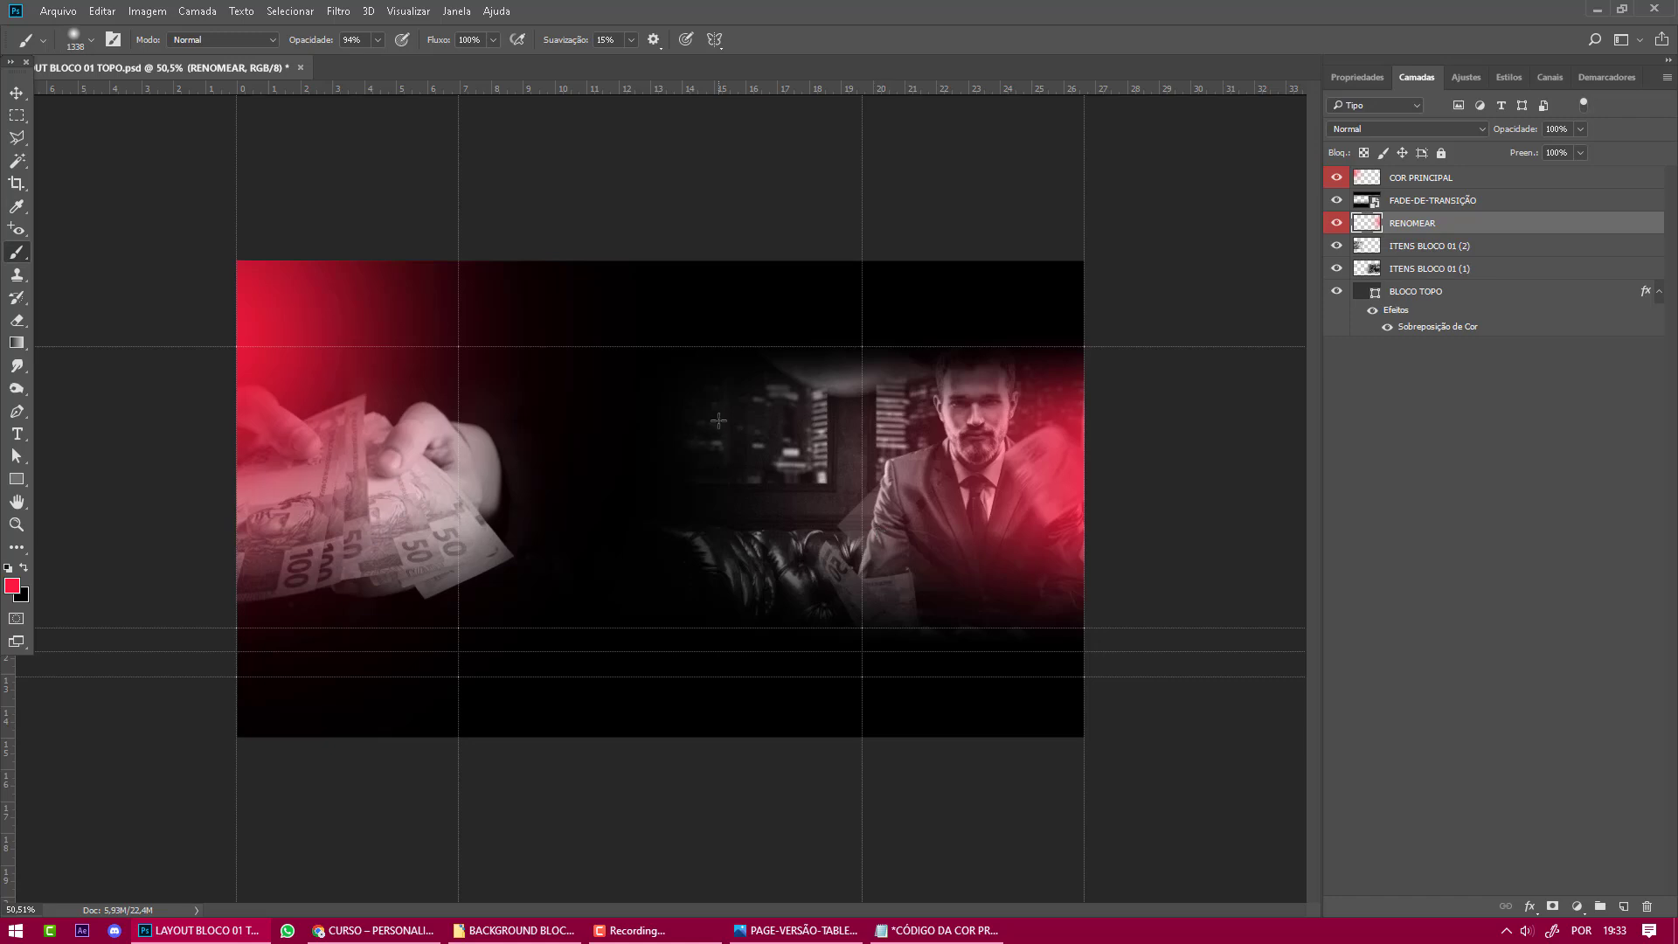
key(alt+Tab)
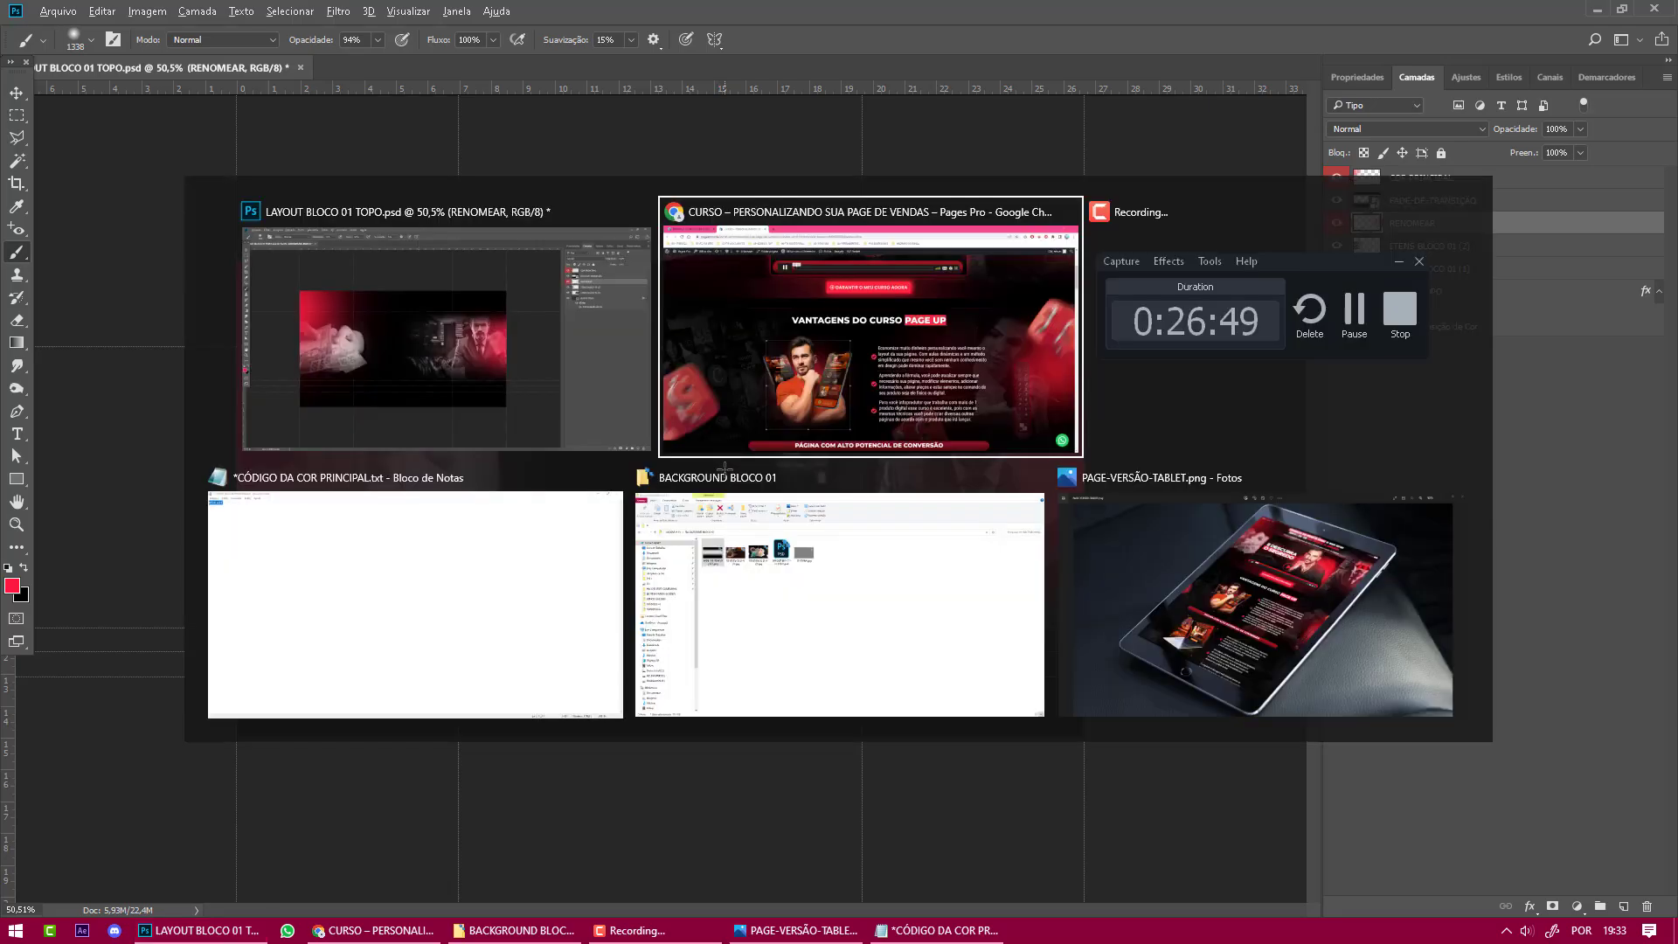
key(alt+Tab)
Examine the dollar-sign eyes on the suited man in the sales page preview's top block, then return to the layout.
scroll(803, 496, up, 2)
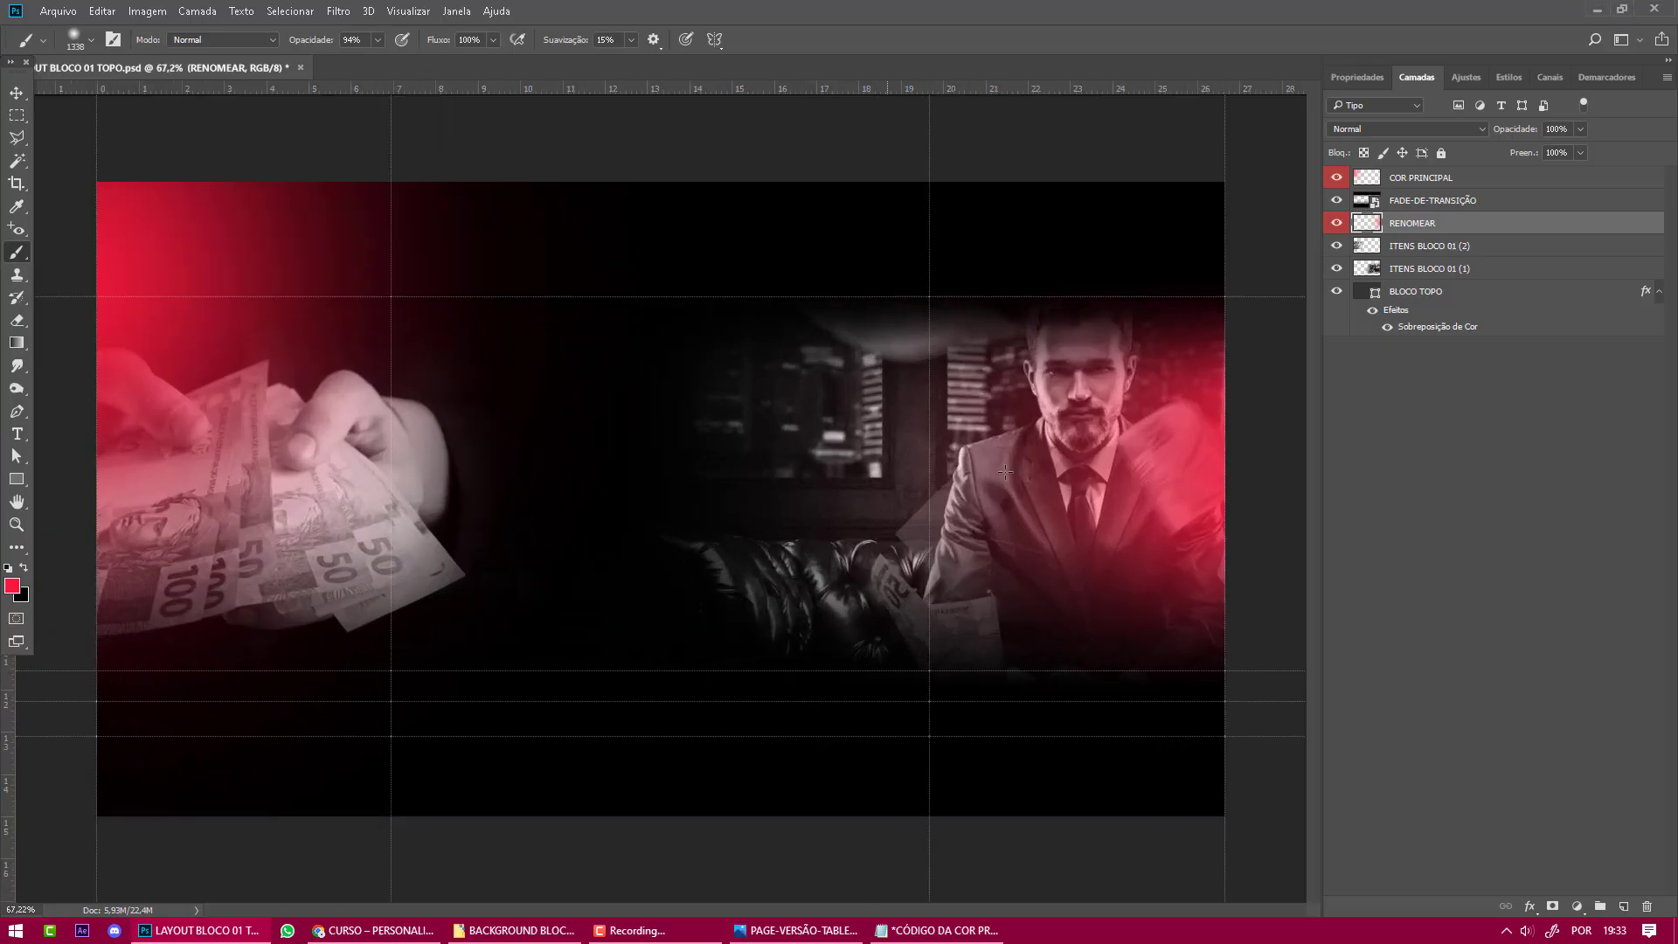
key(alt+Tab)
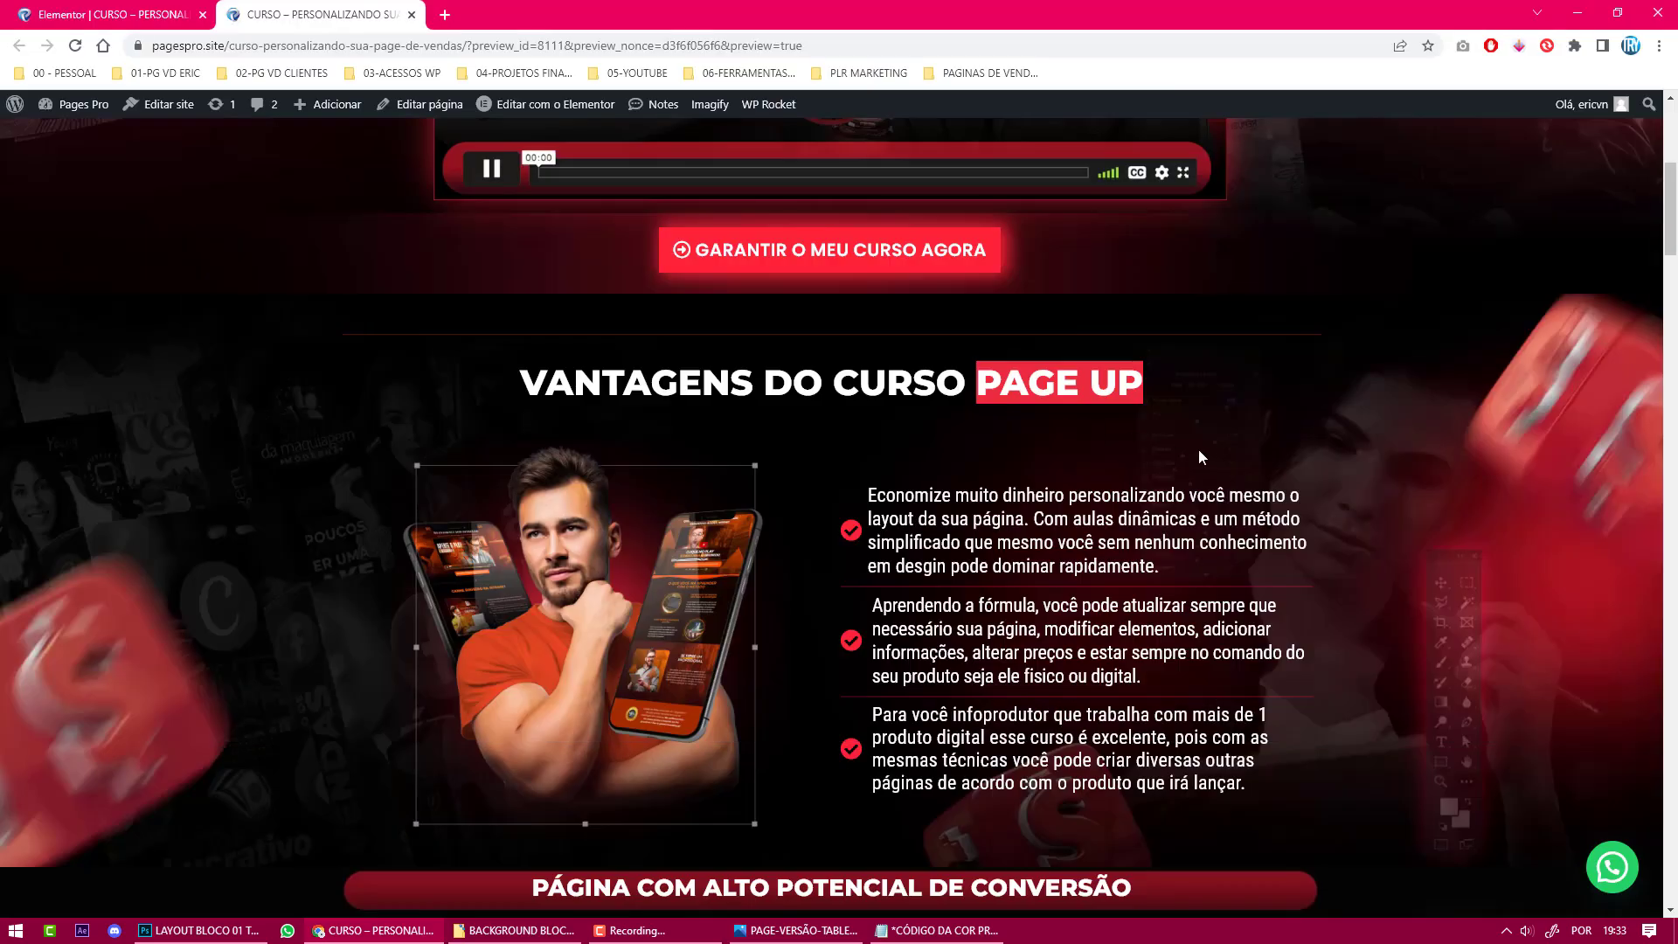
scroll(1168, 443, up, 6)
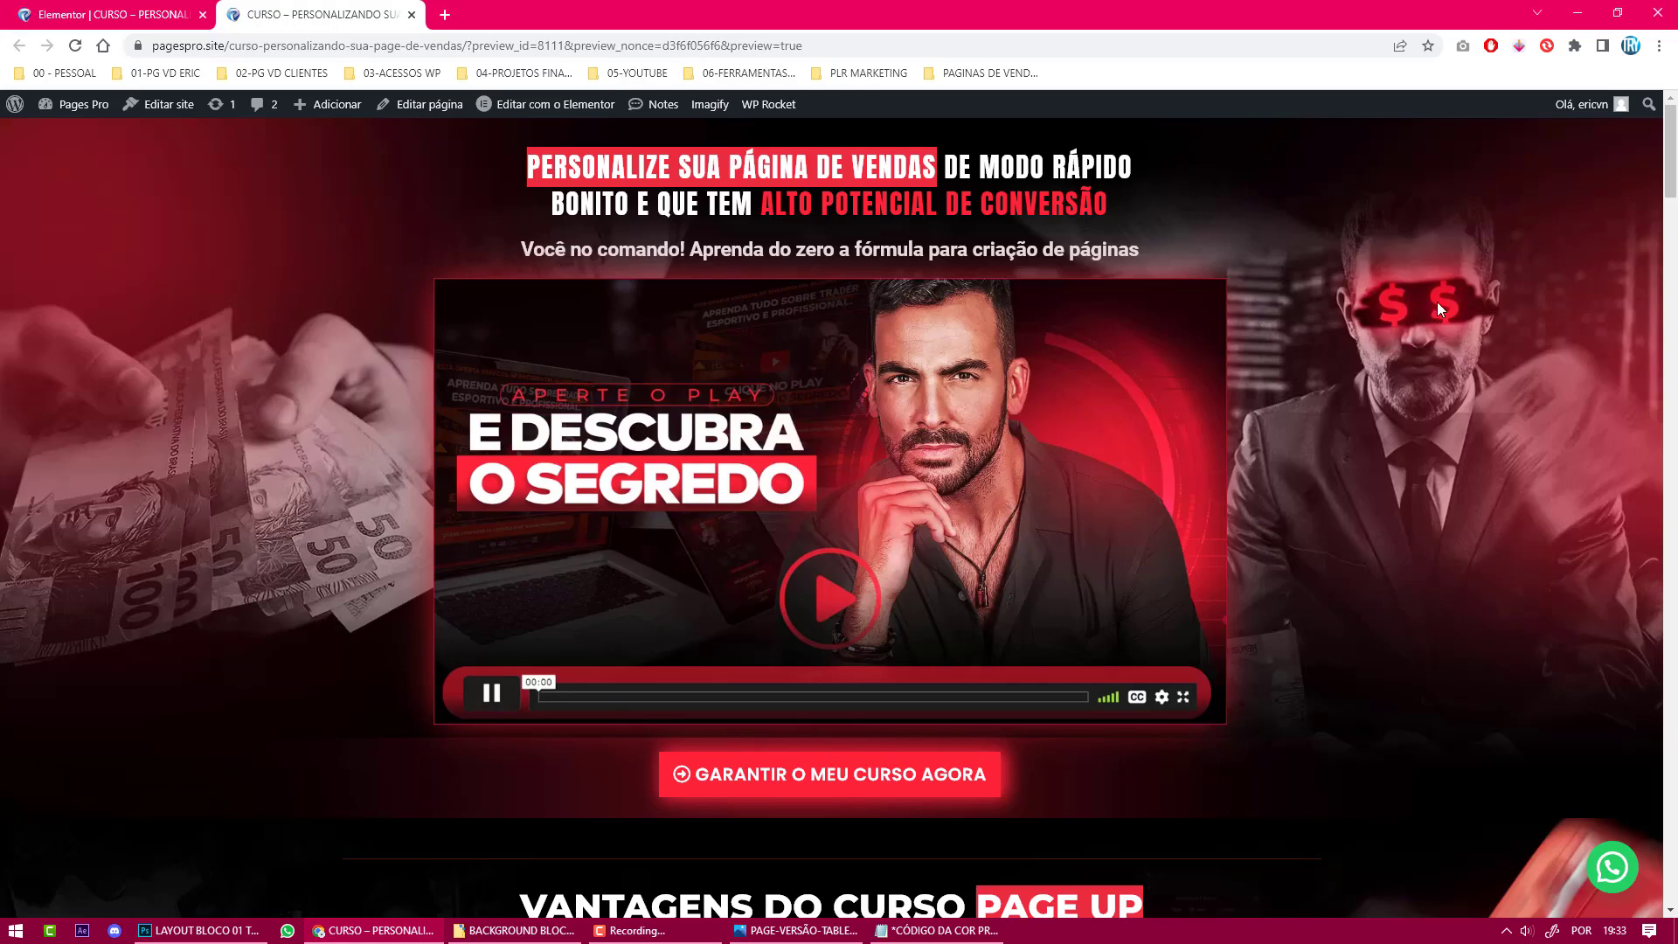
key(alt+Tab)
key(alt+Tab)
key(alt+Tab)
Add a red 36 pt "$" text layer above RENOMEAR, beside the suited man's head.
scroll(1119, 504, up, 6)
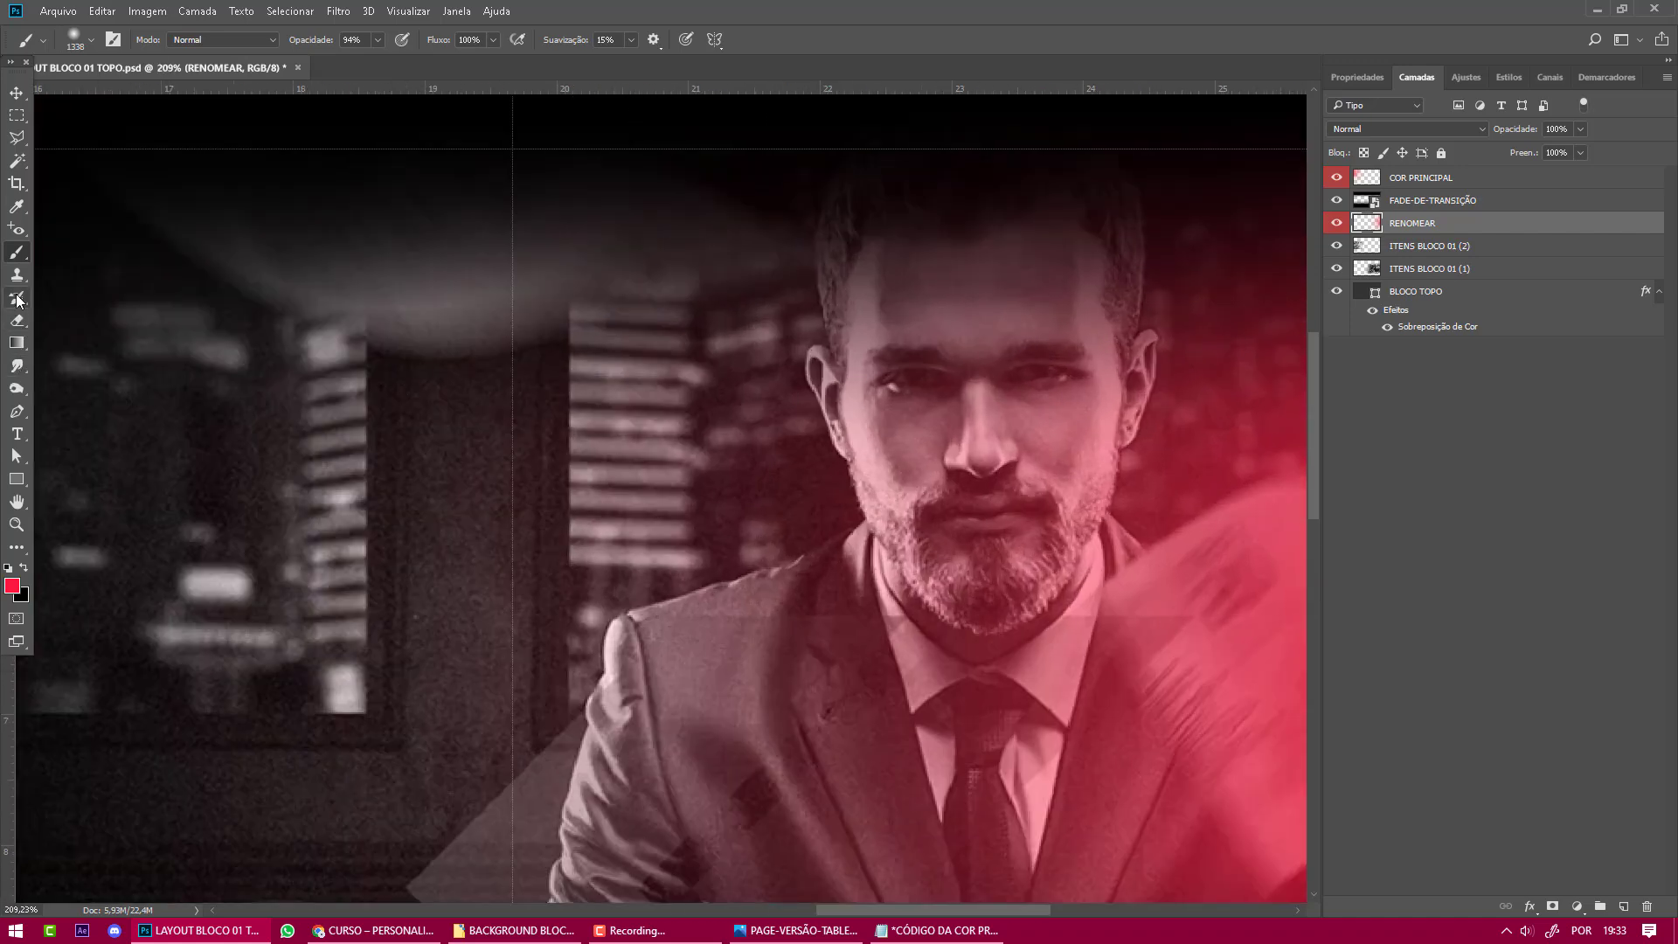
click(17, 433)
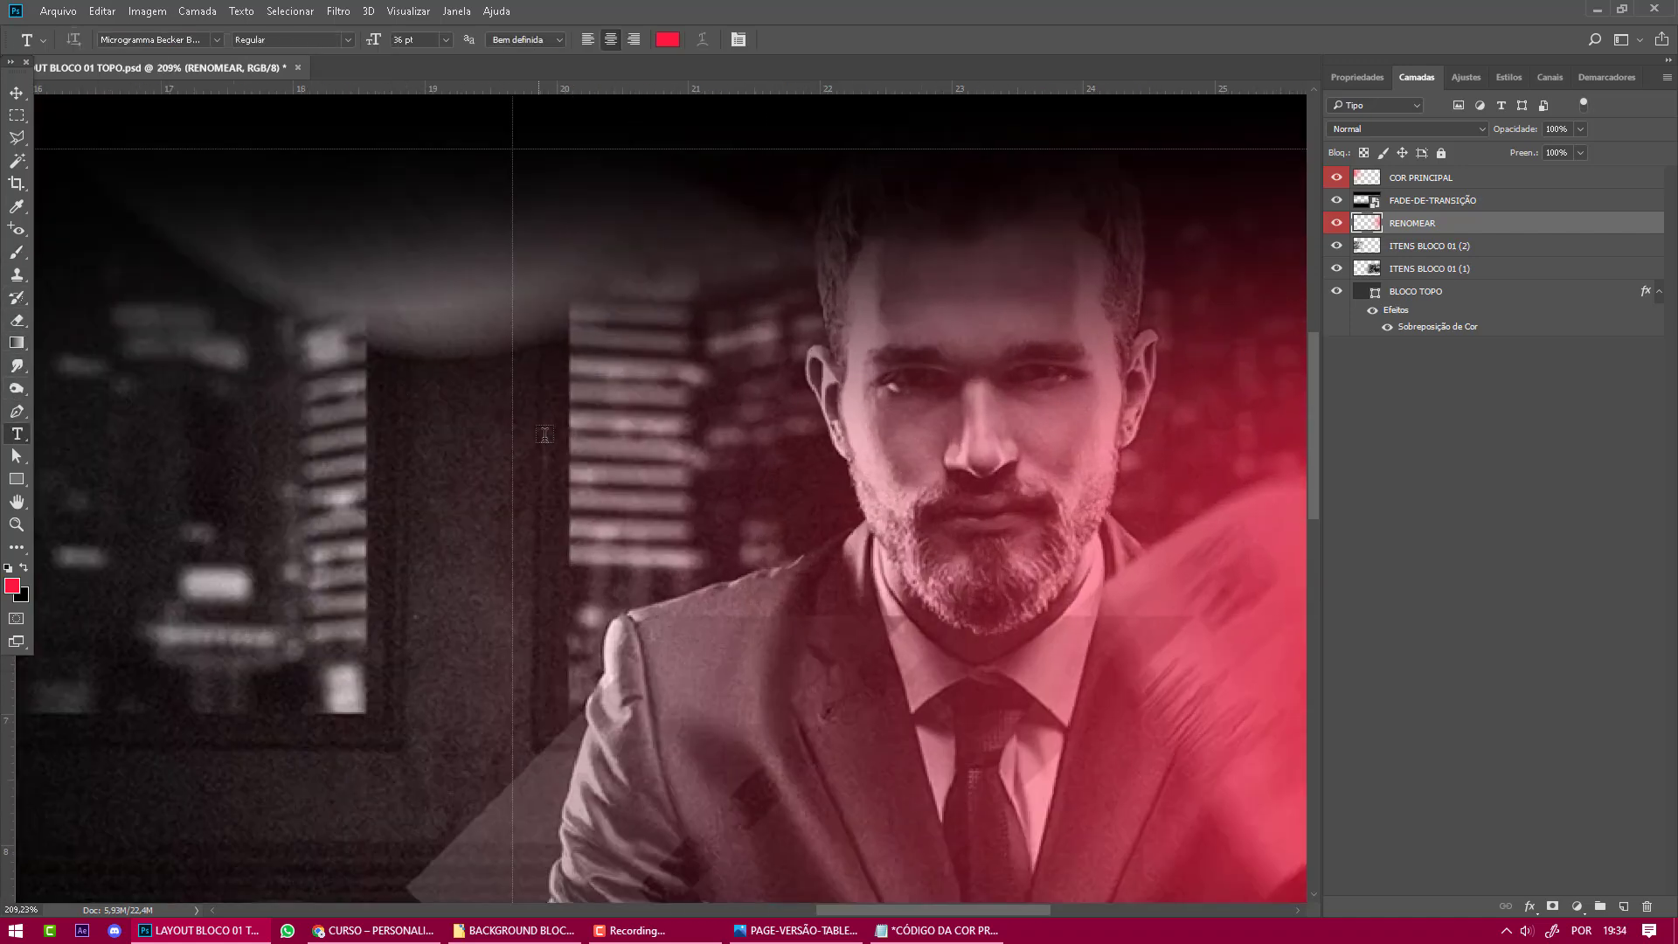
click(645, 424)
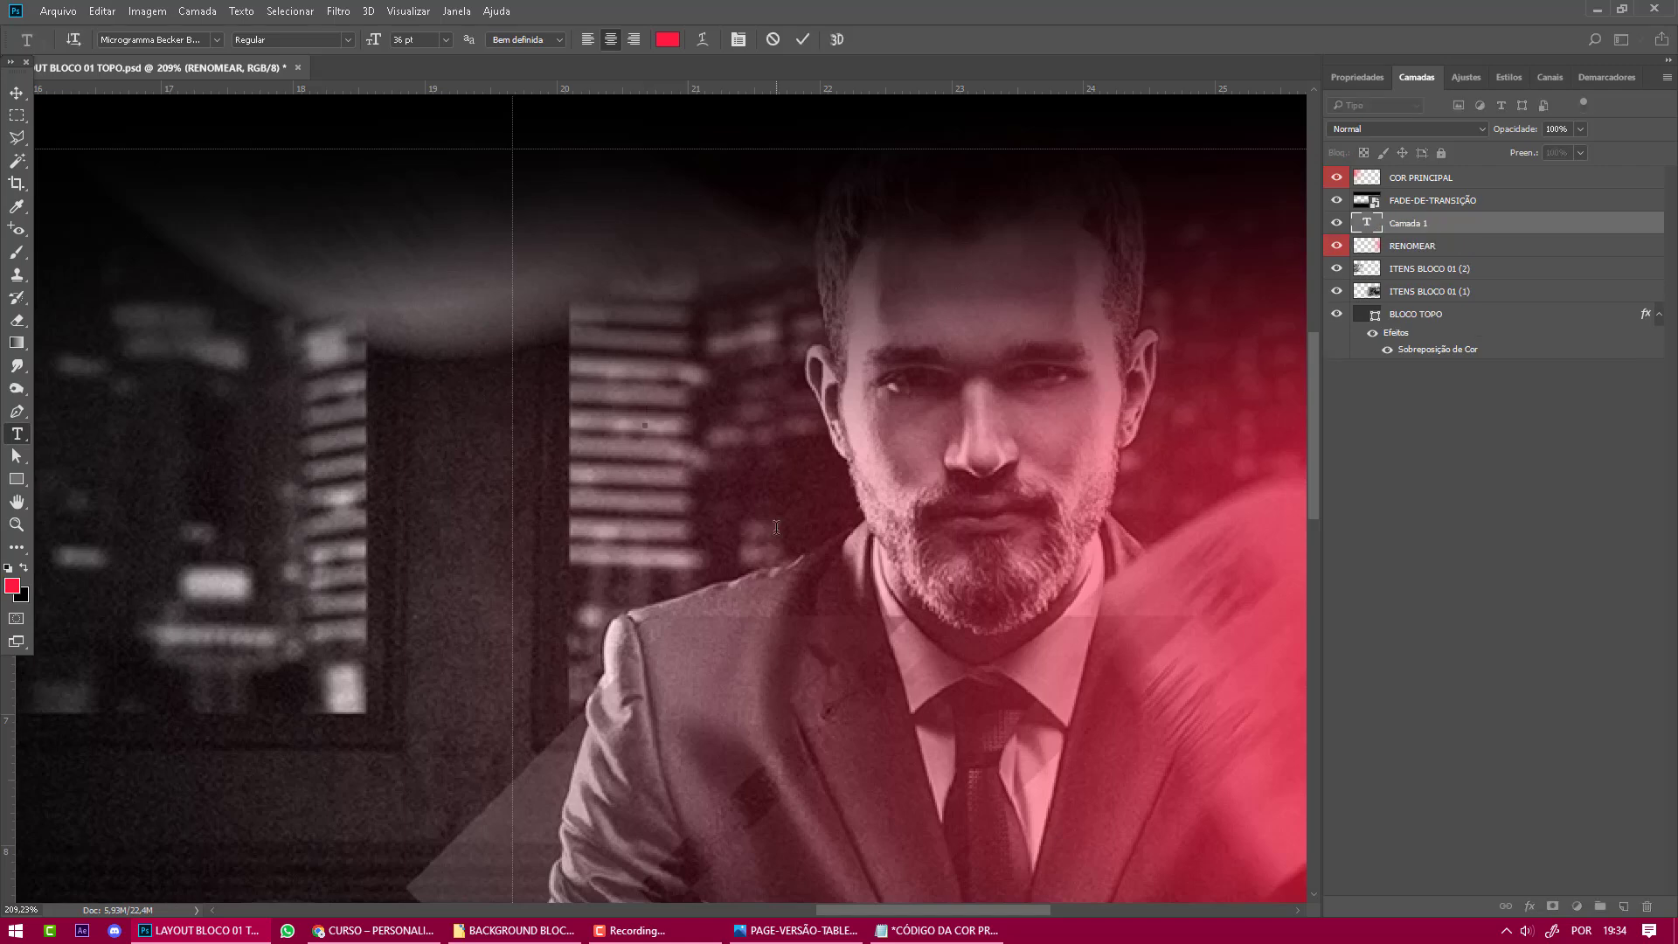
text($)
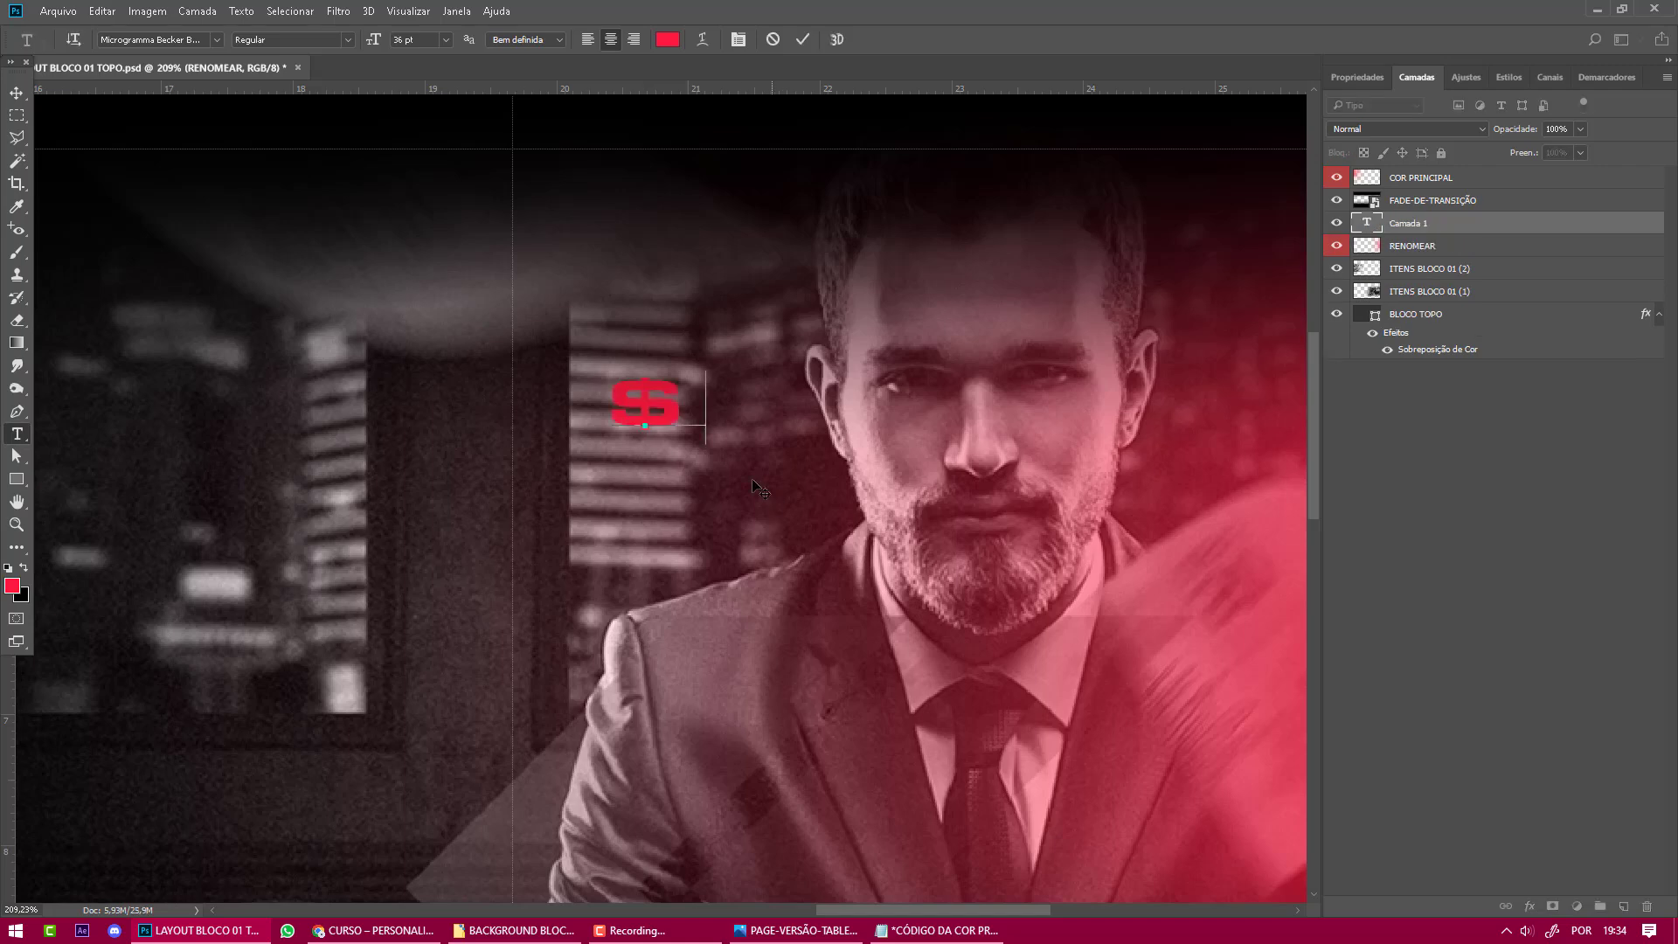
click(16, 93)
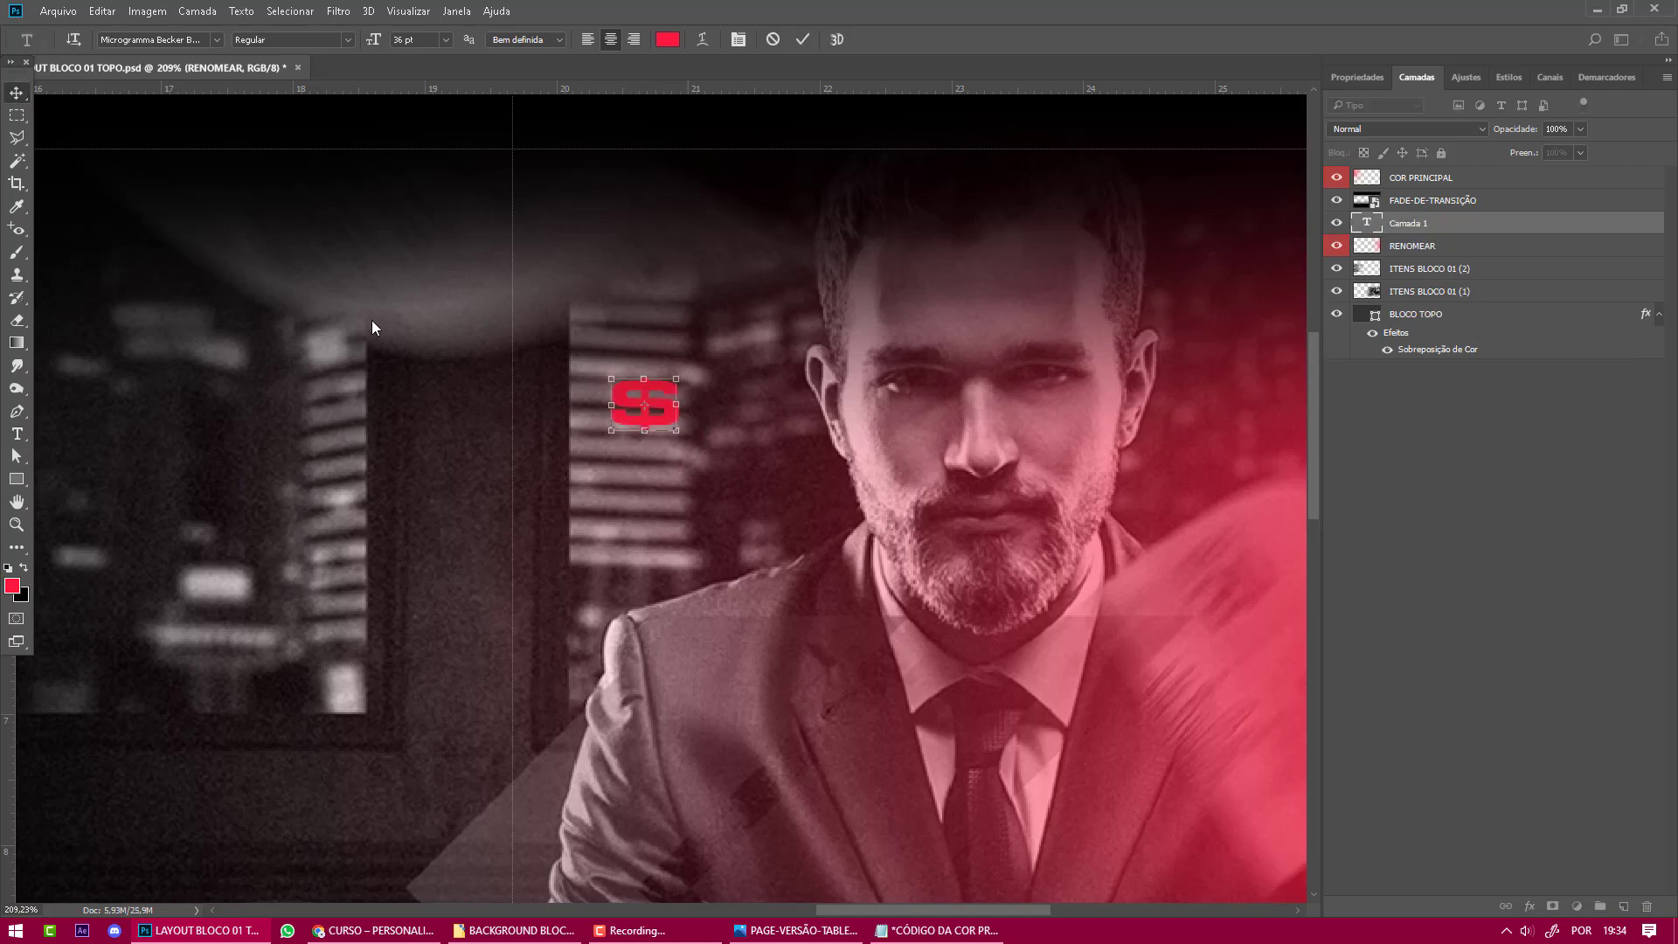
Set the dollar sign's font to Montserrat ExtraBold, checking it against the page preview.
click(17, 434)
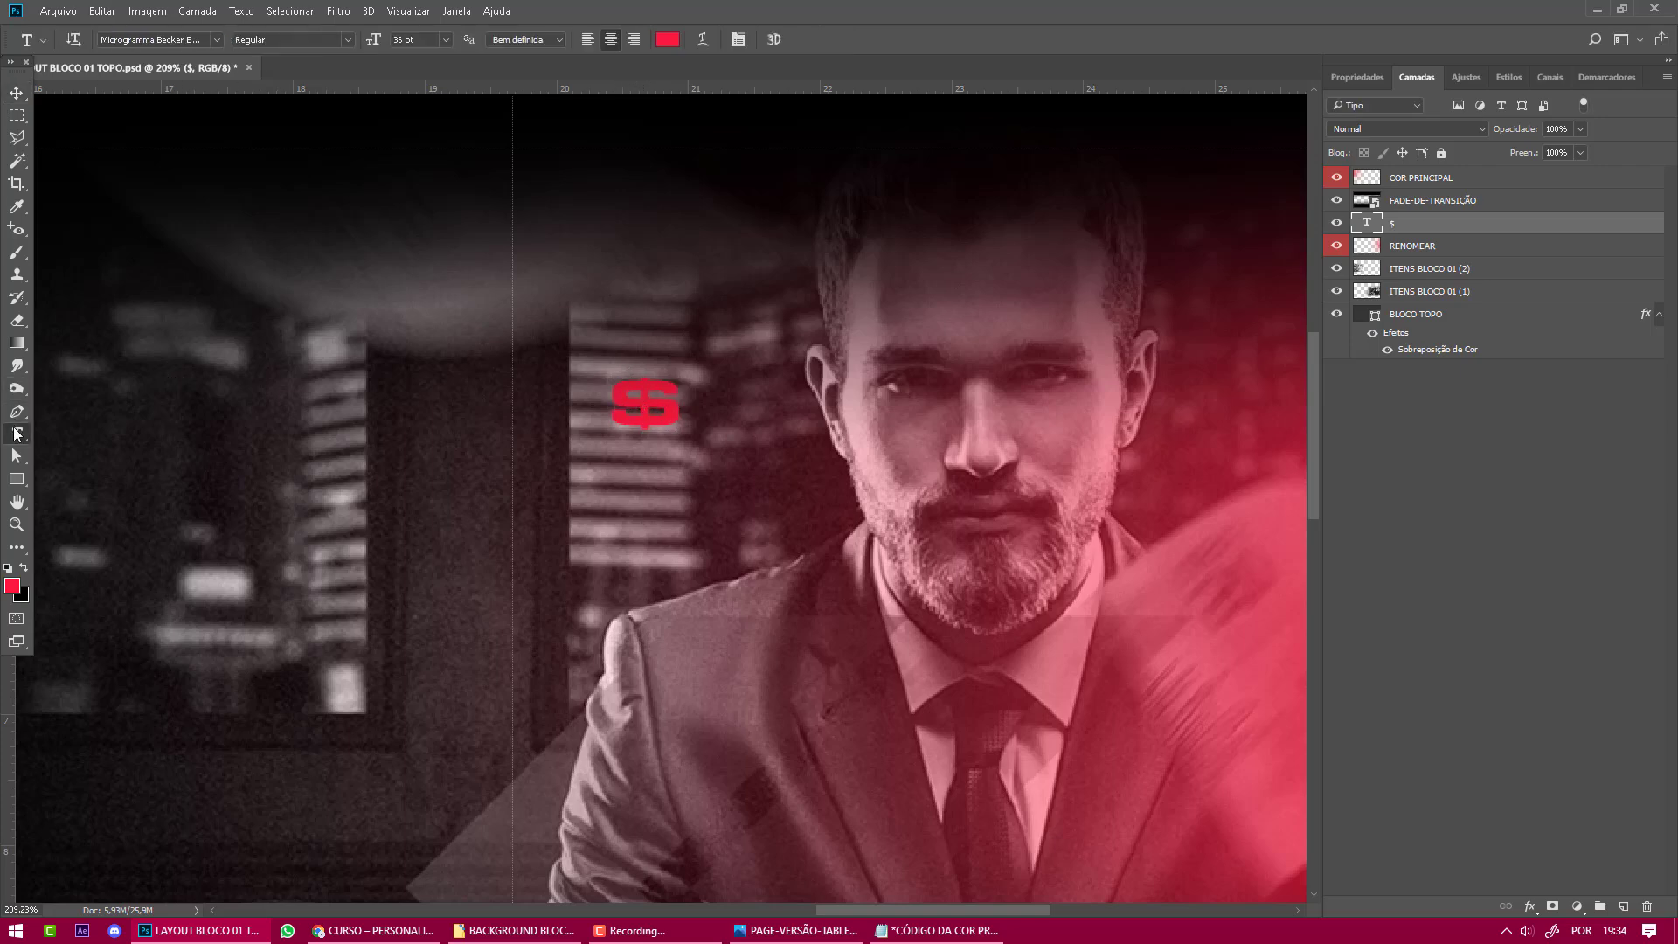
click(217, 39)
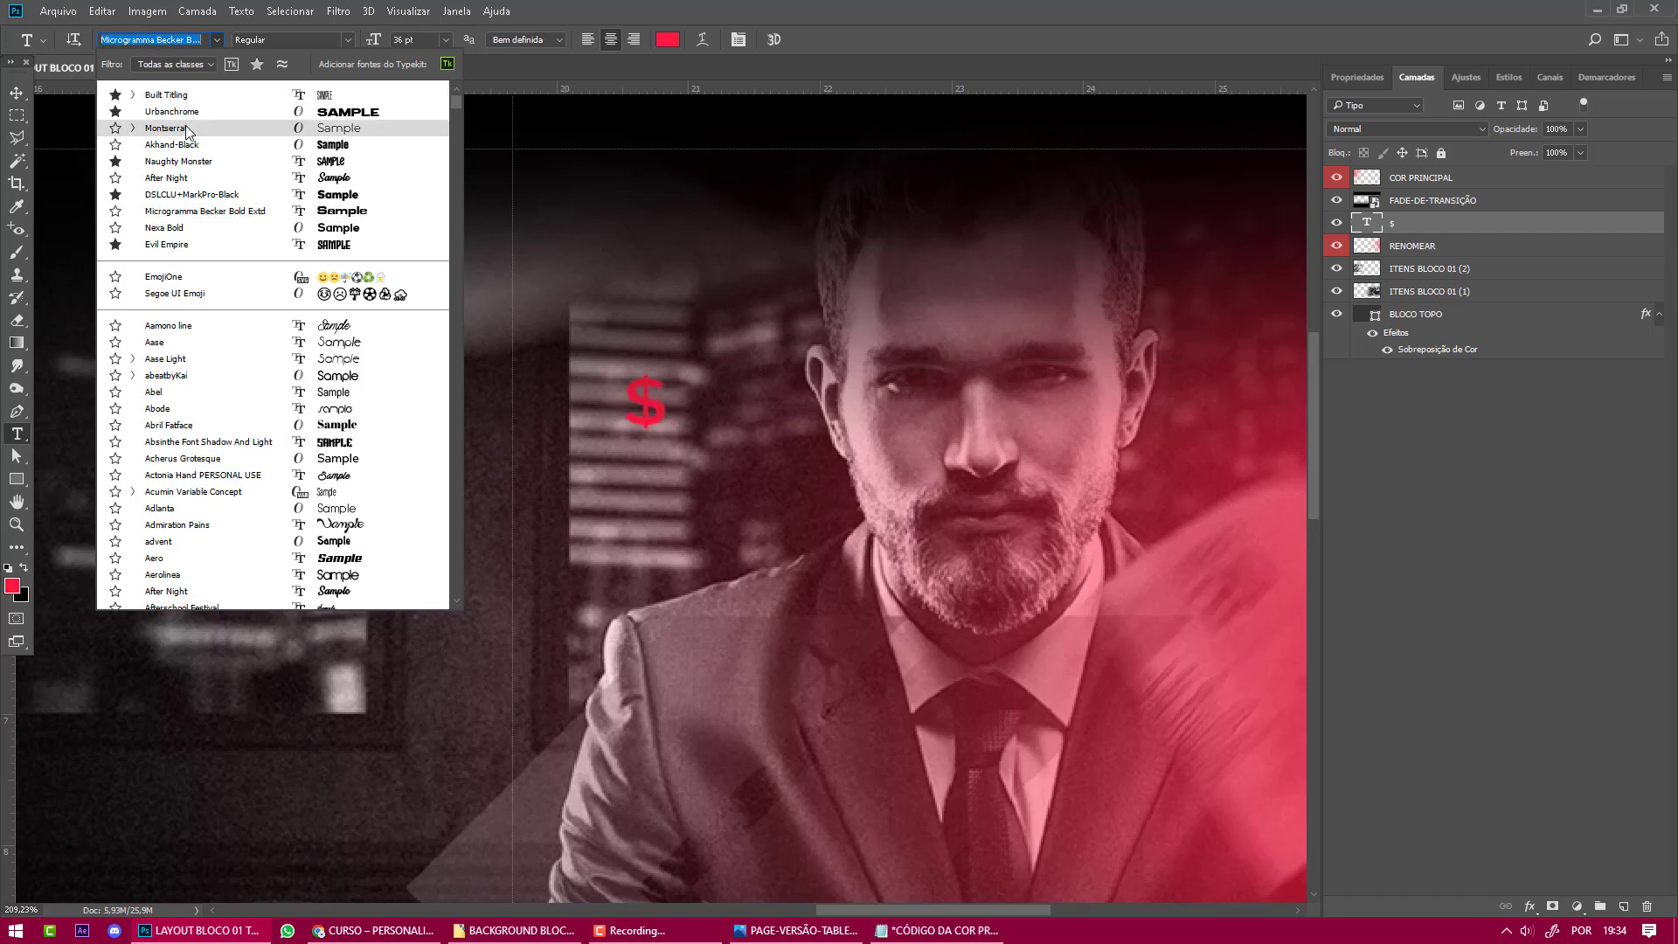
click(166, 128)
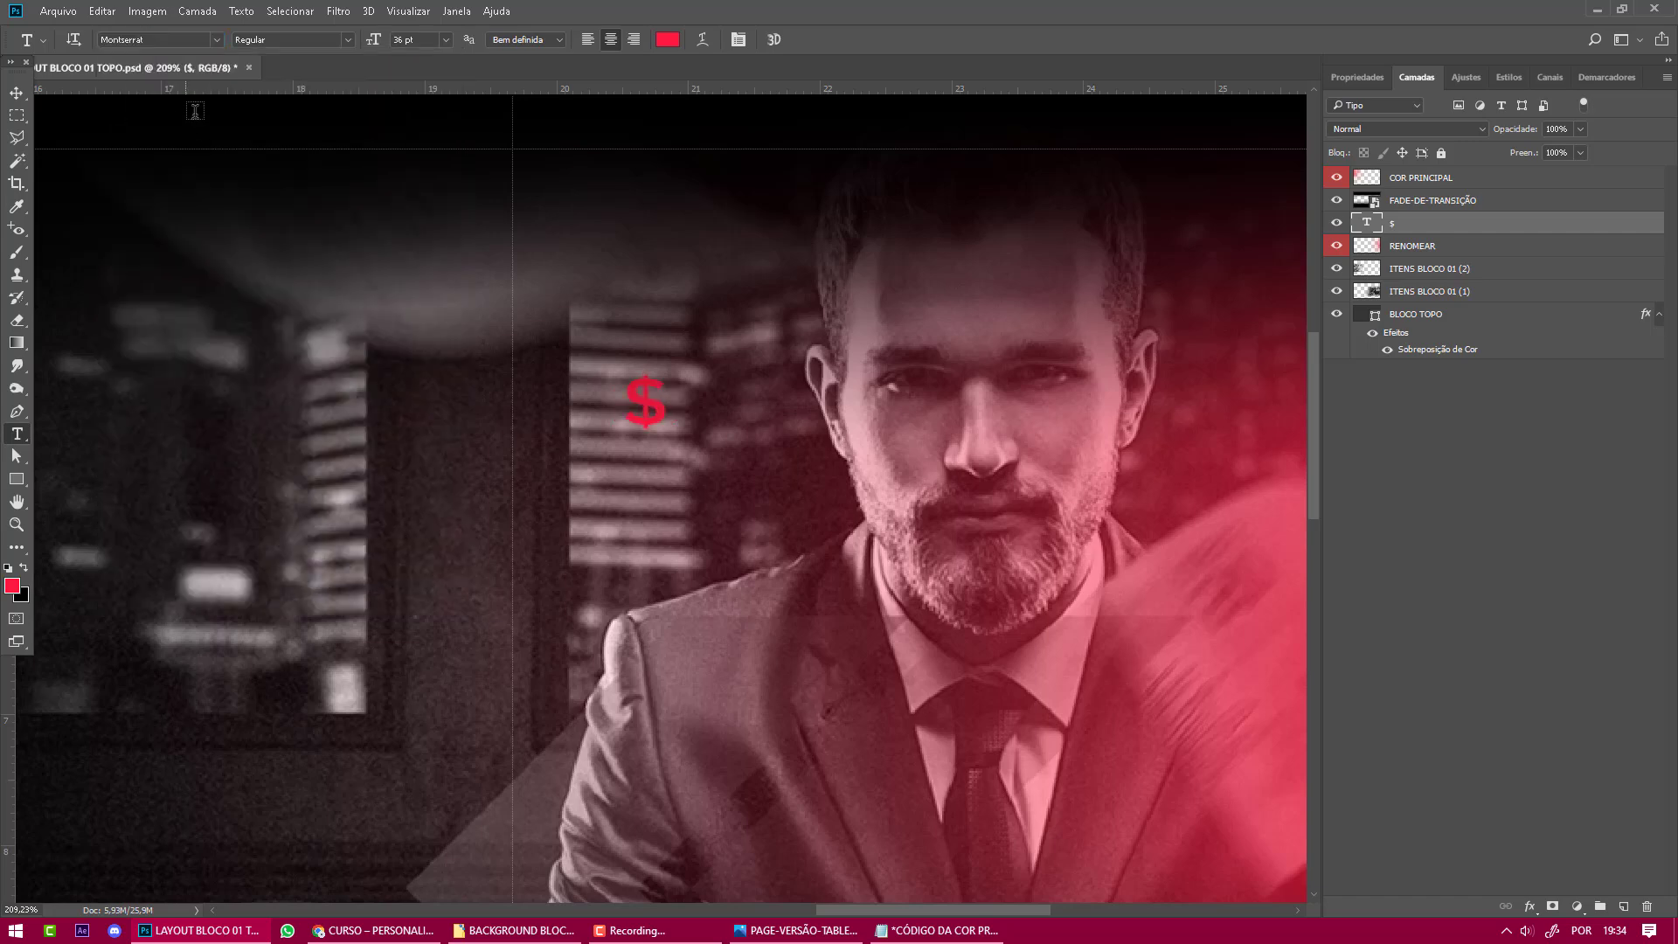
click(348, 39)
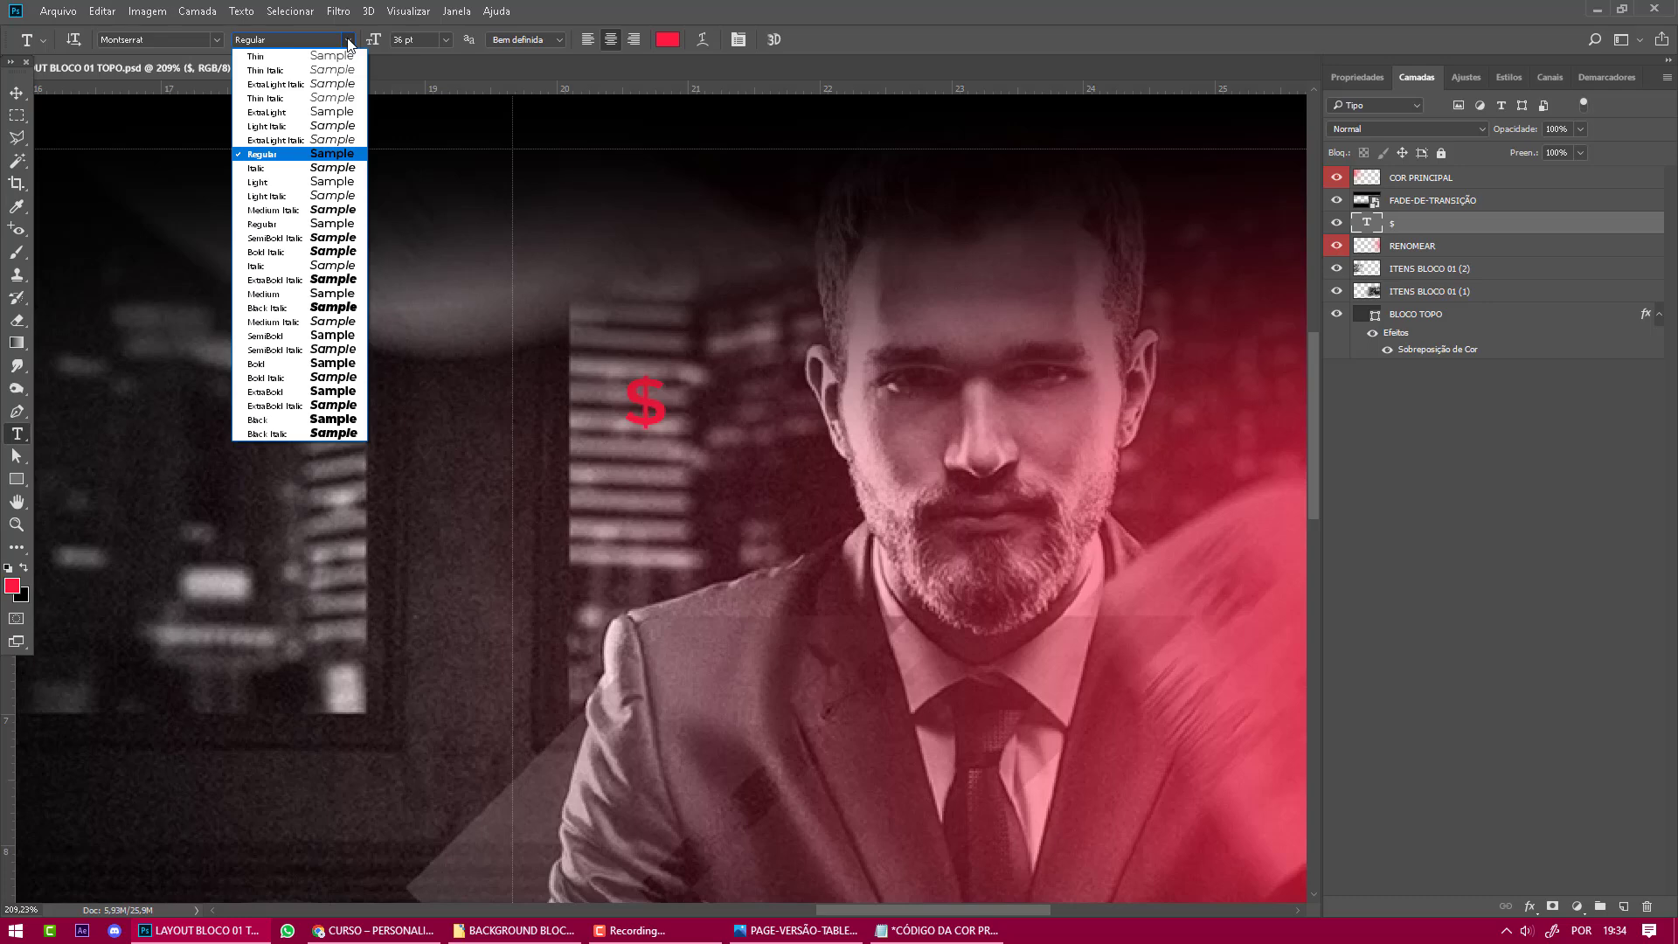
click(346, 364)
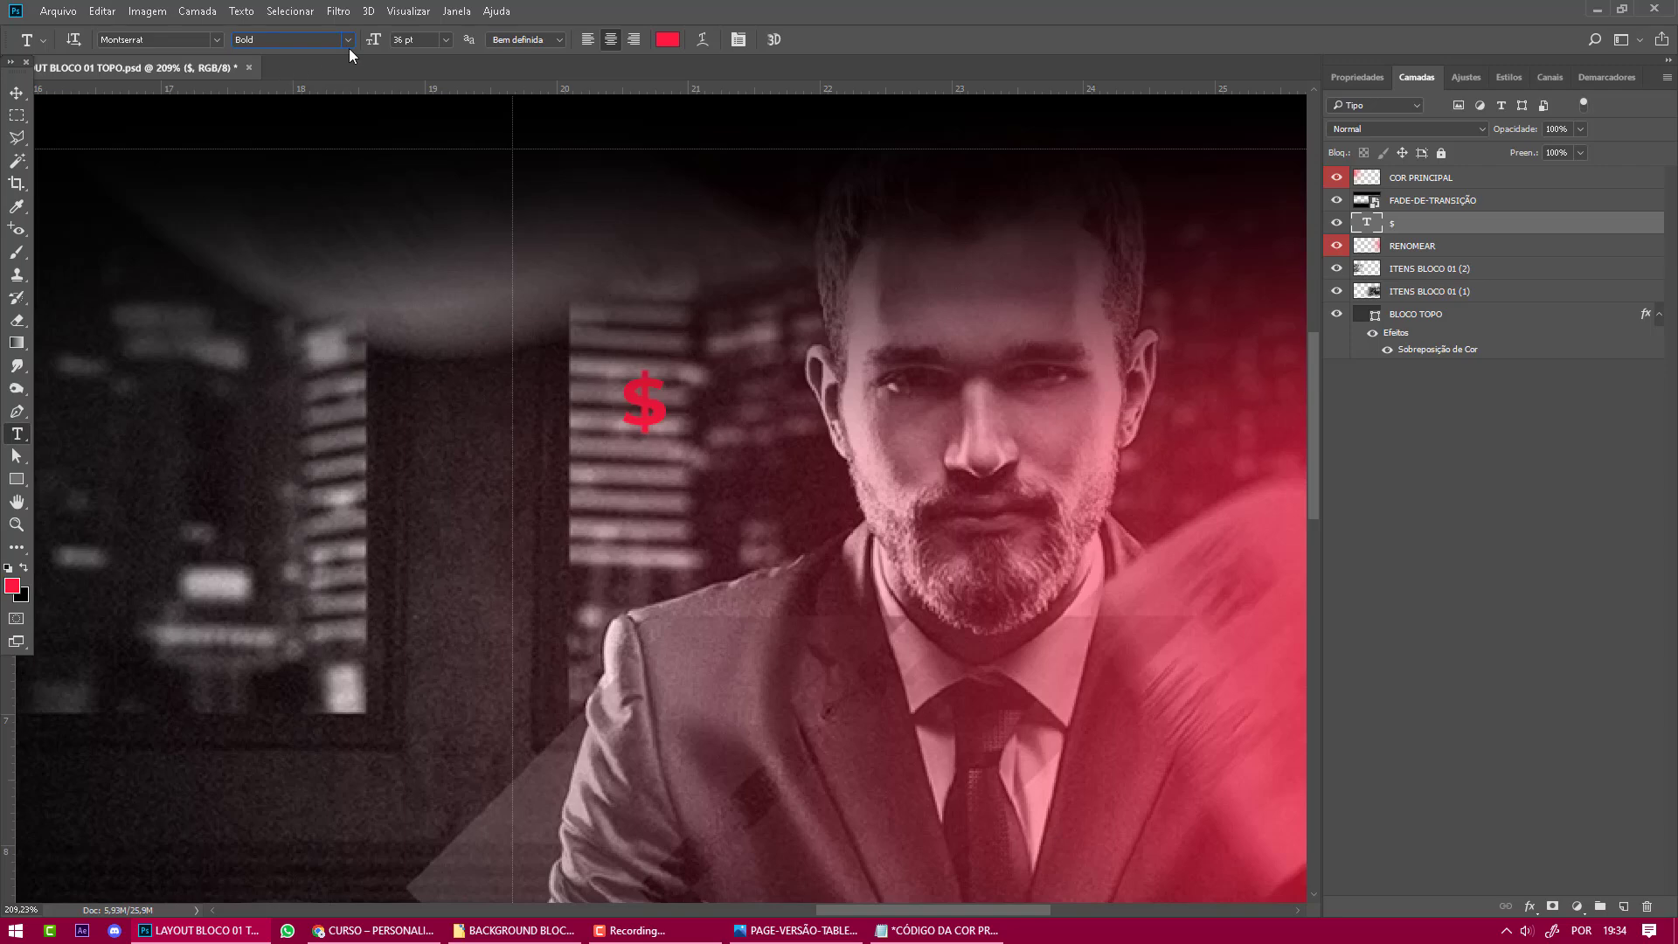
click(348, 41)
click(318, 392)
key(alt+Tab)
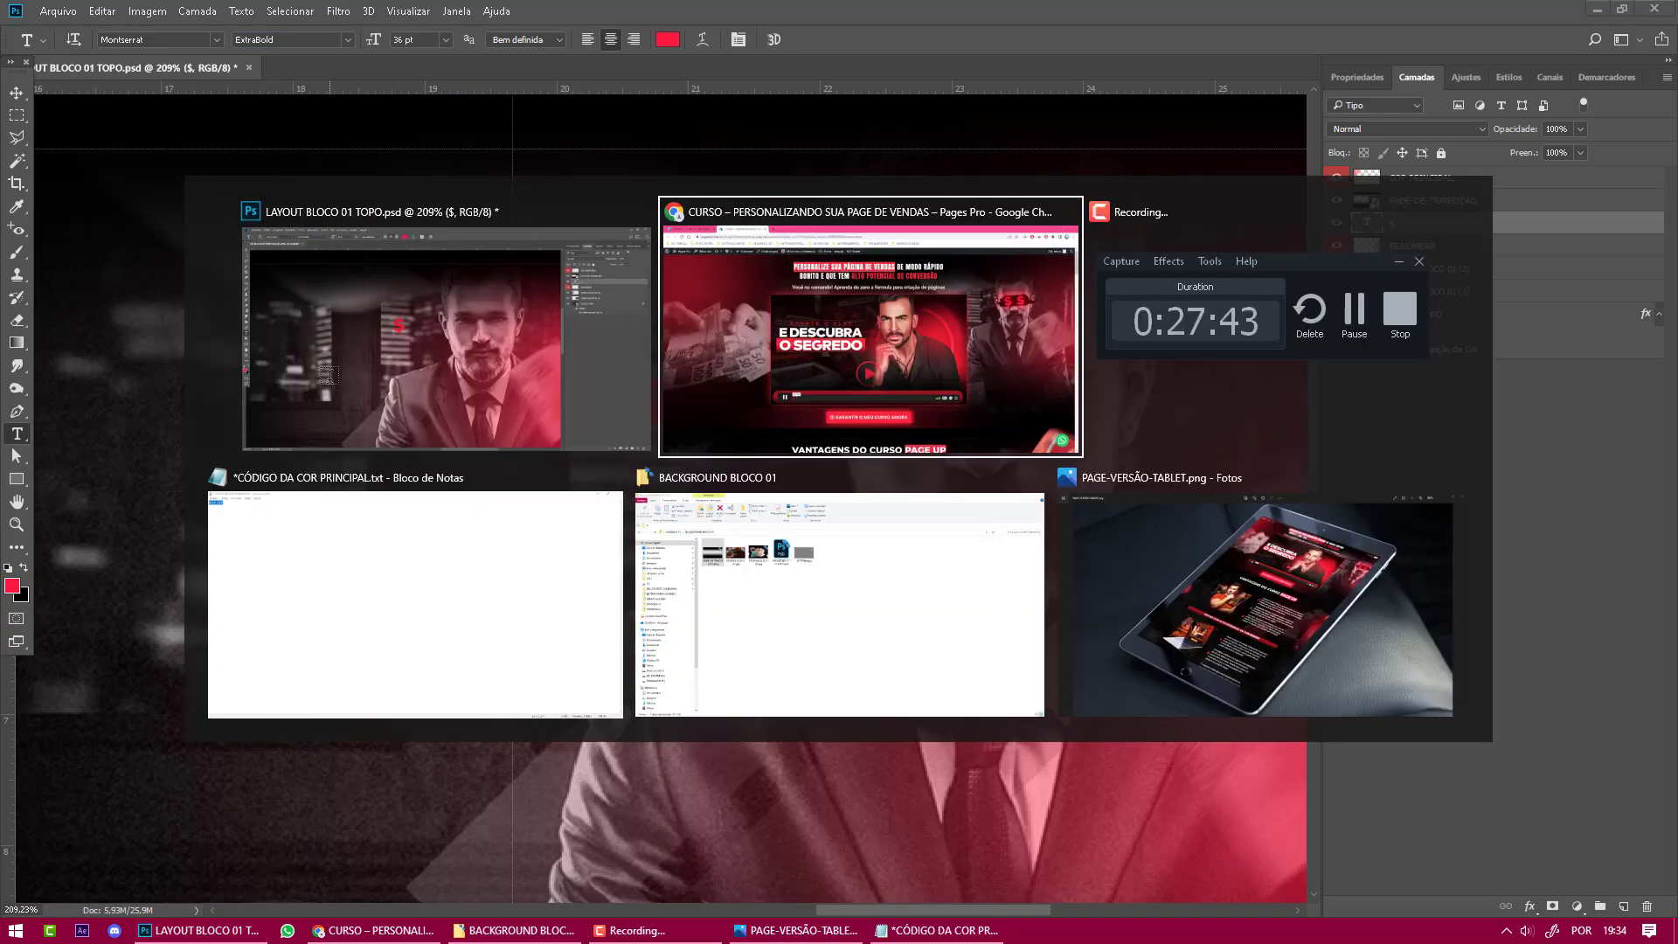
key(alt+Tab)
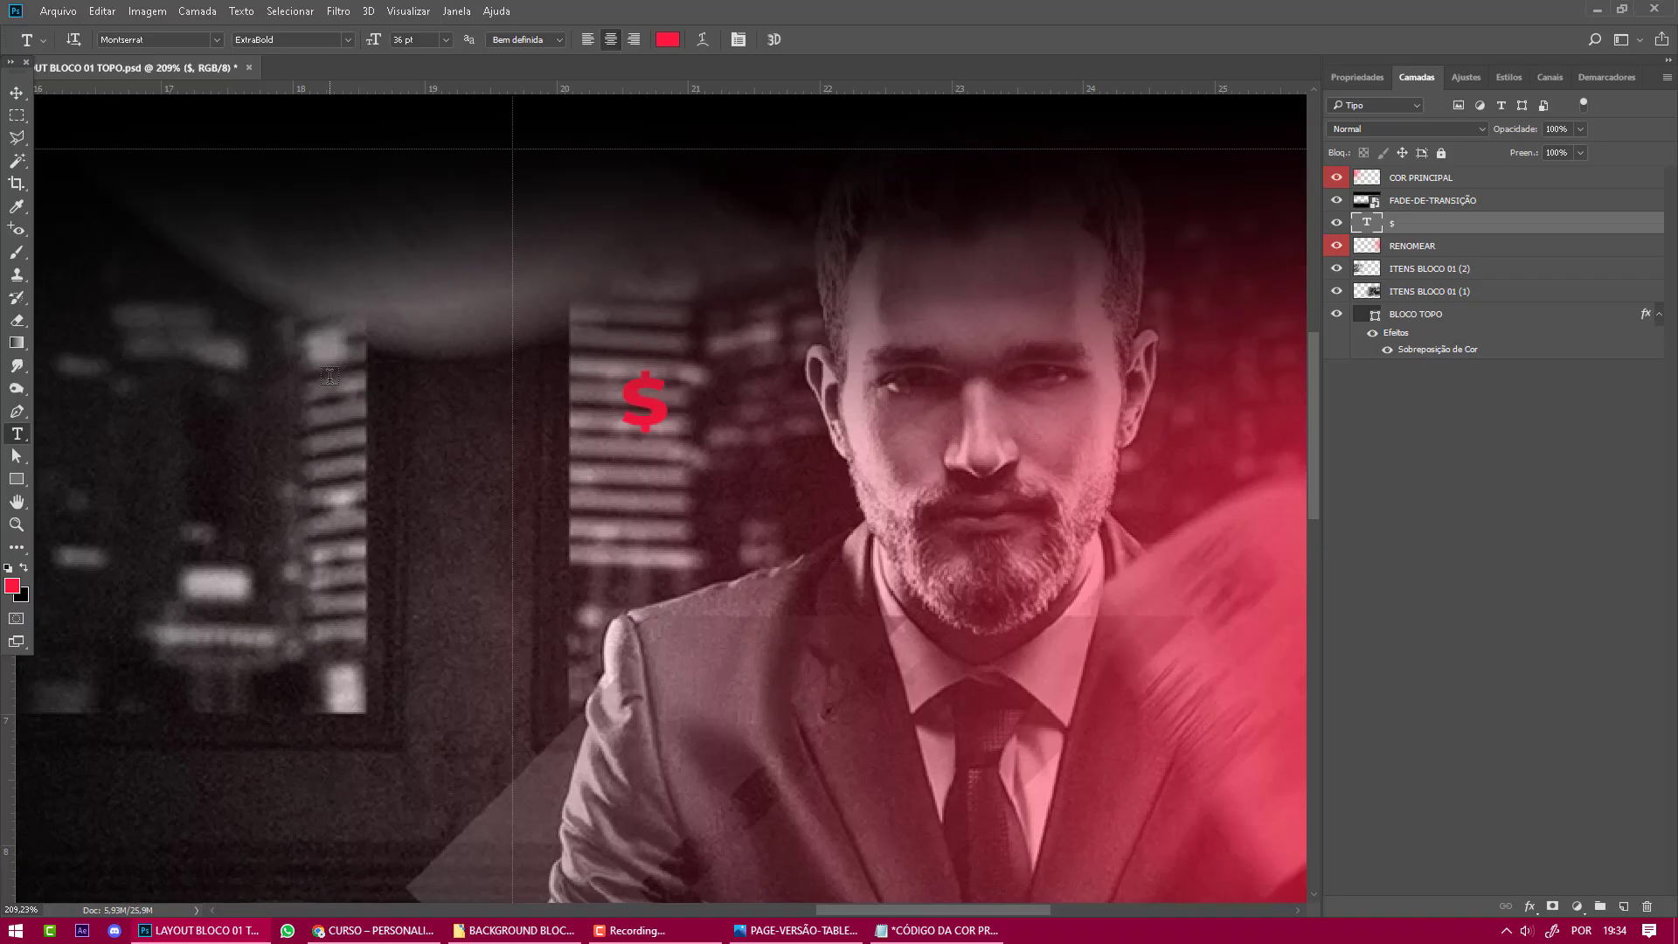
Move the dollar sign over the suited man's eye farther from the red glow and enlarge it to cover that eye.
click(17, 94)
drag(663, 416, 972, 355)
key(ctrl+t)
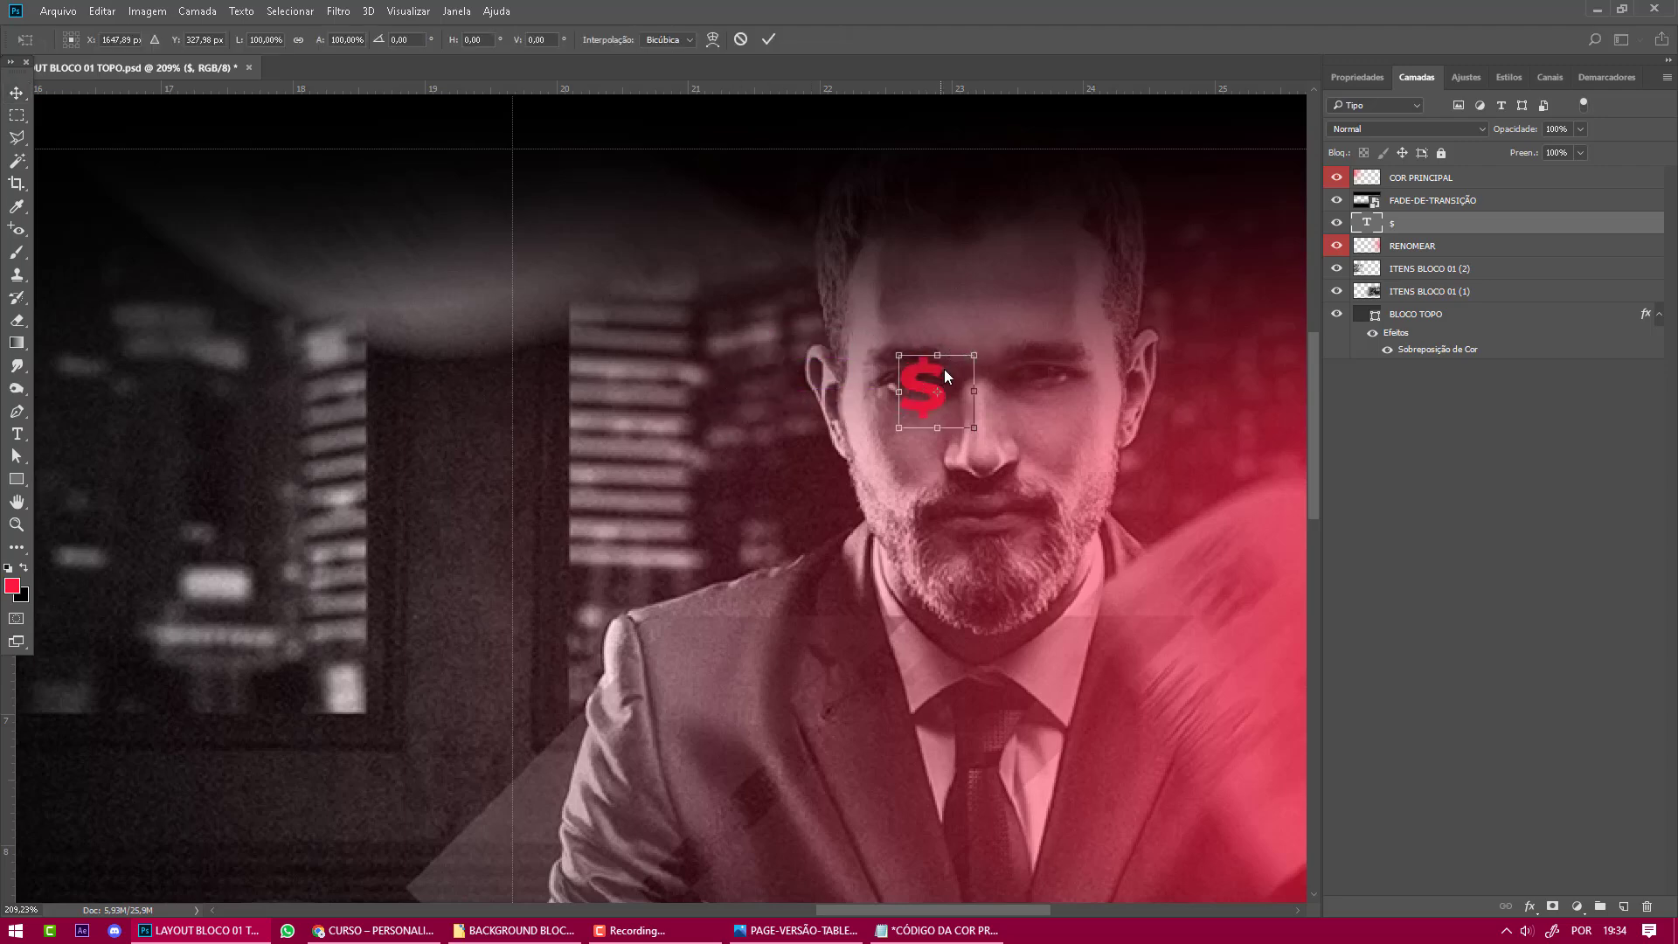
key(Escape)
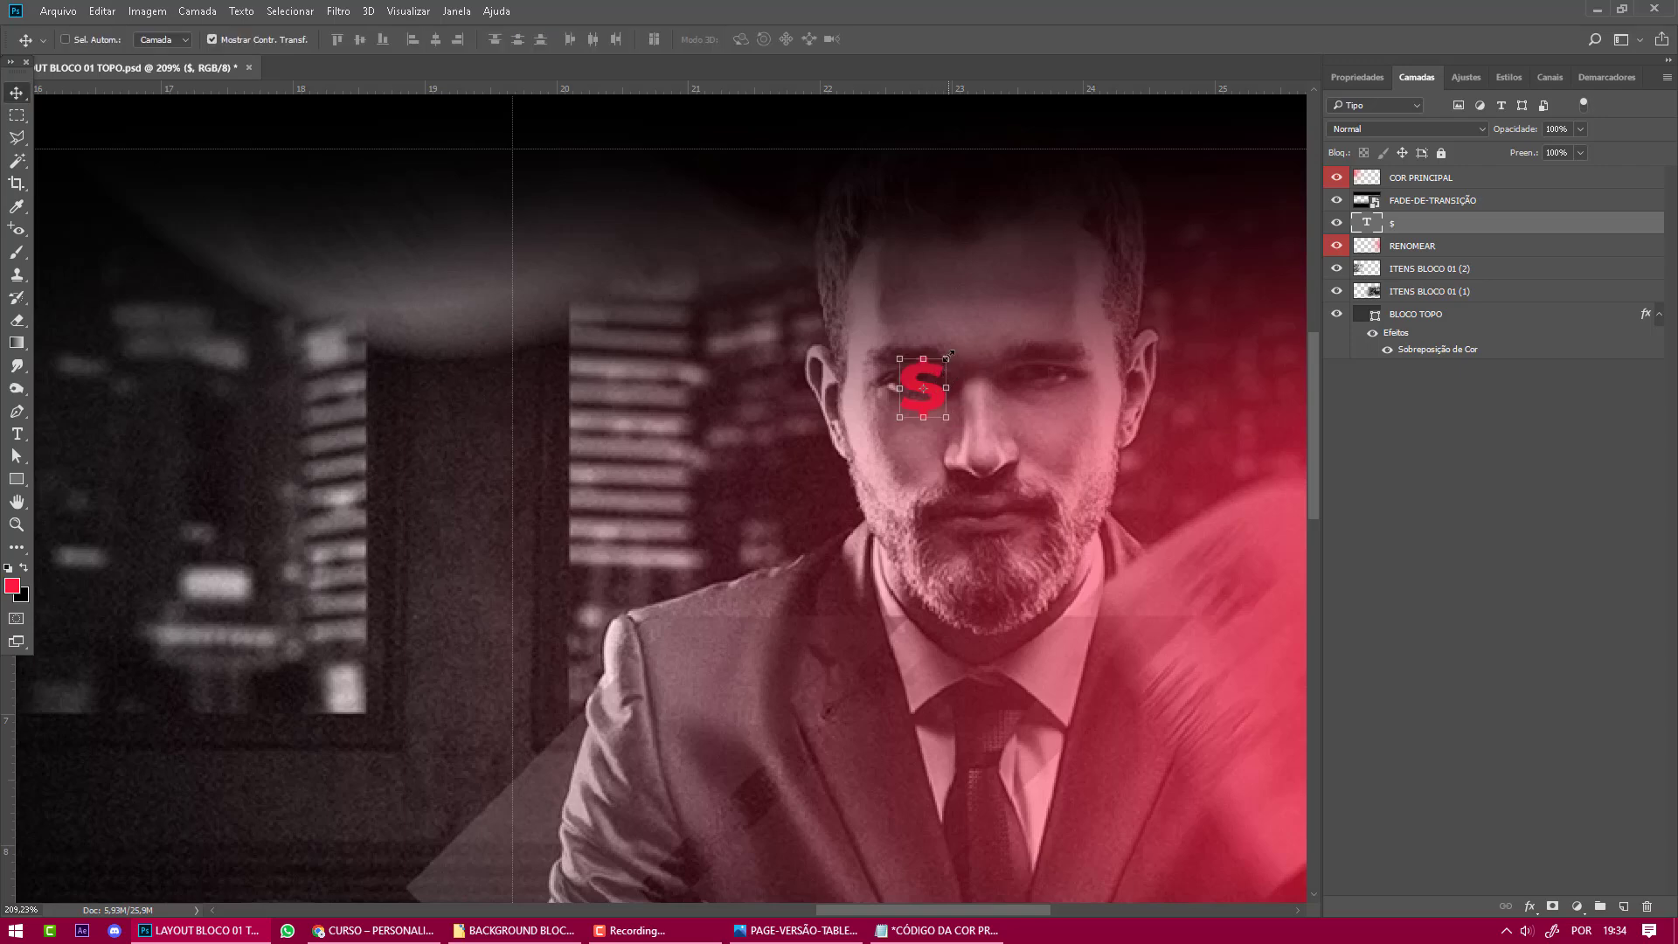
key(ctrl+t)
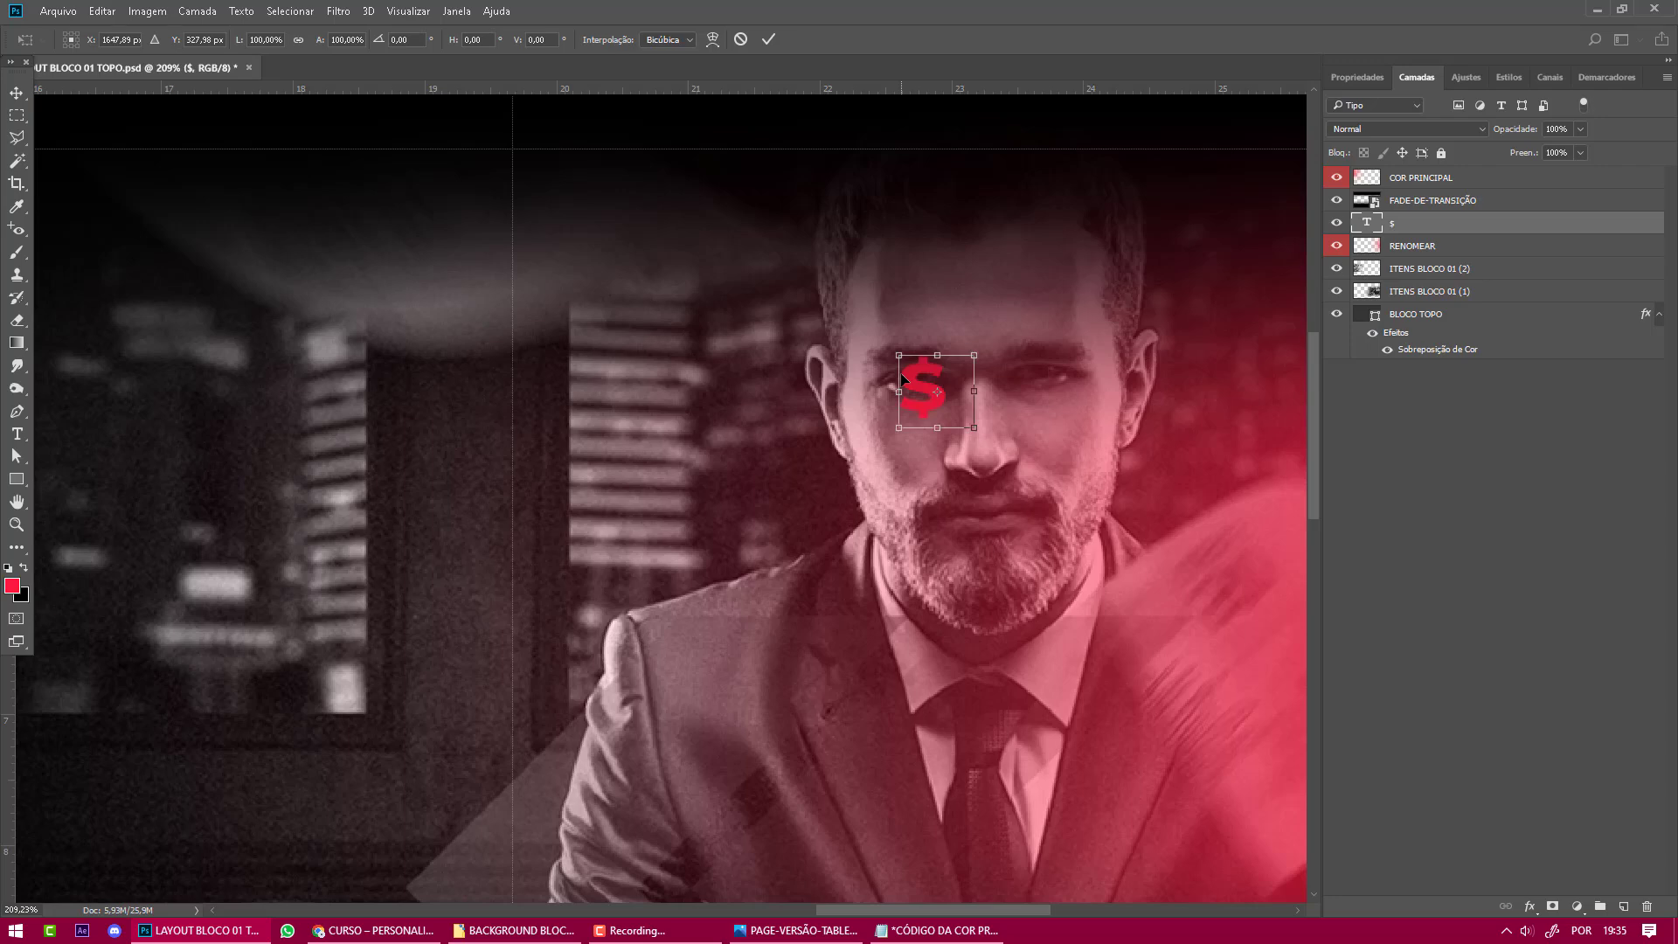
scroll(981, 356, up, 2)
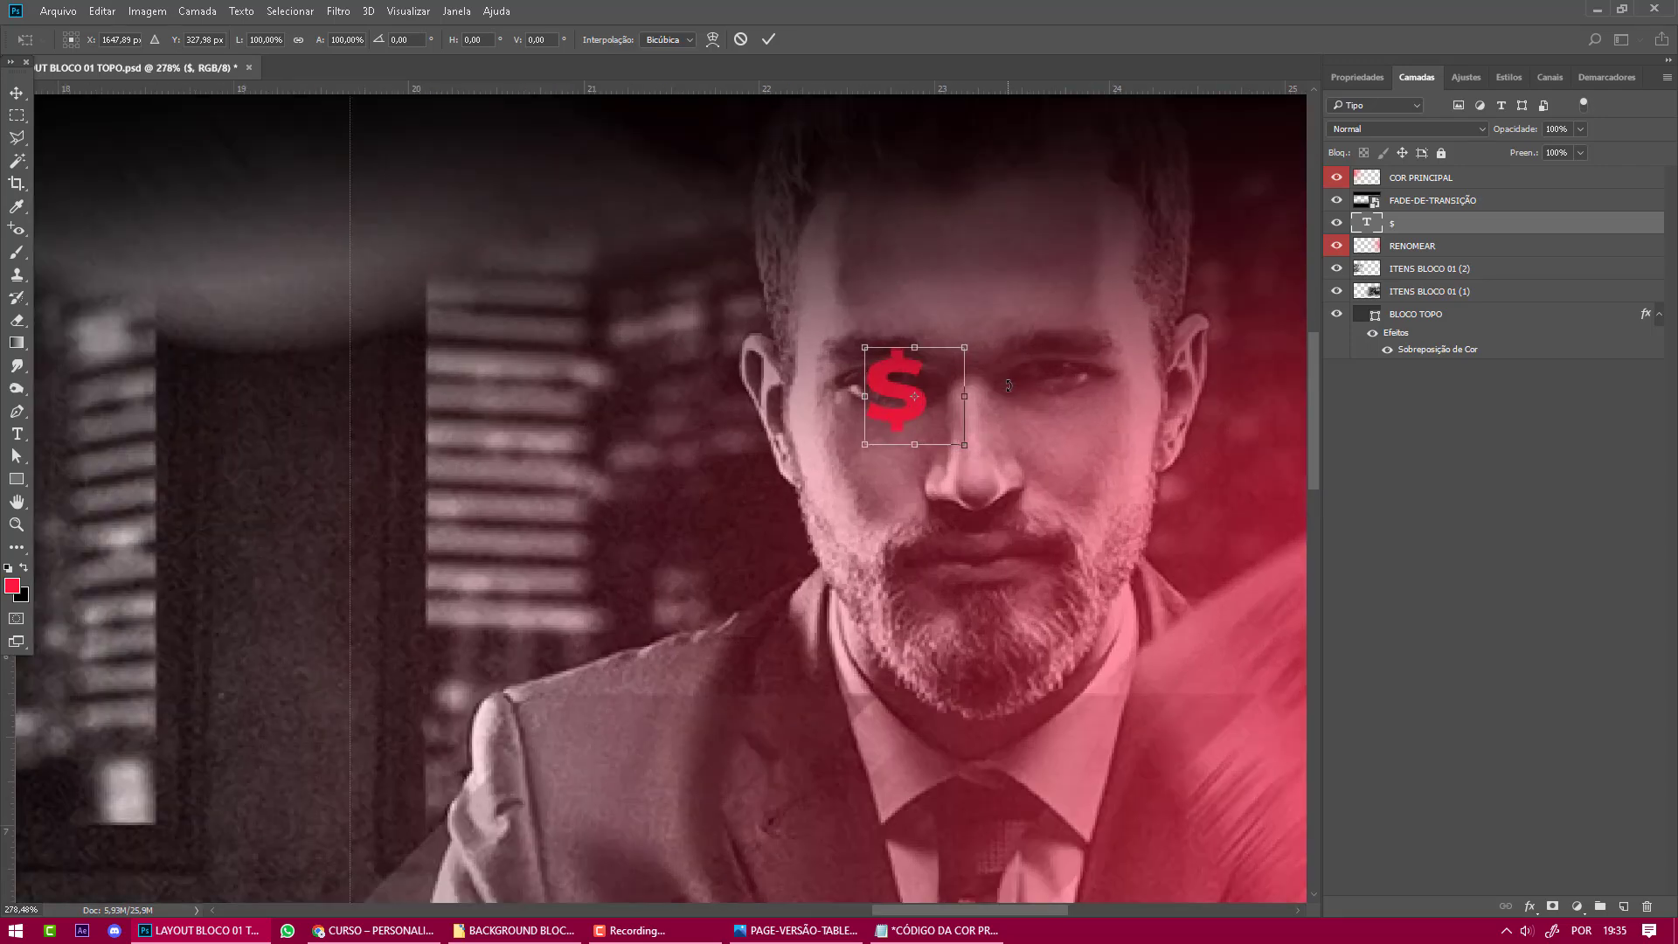
drag(958, 340, 890, 366)
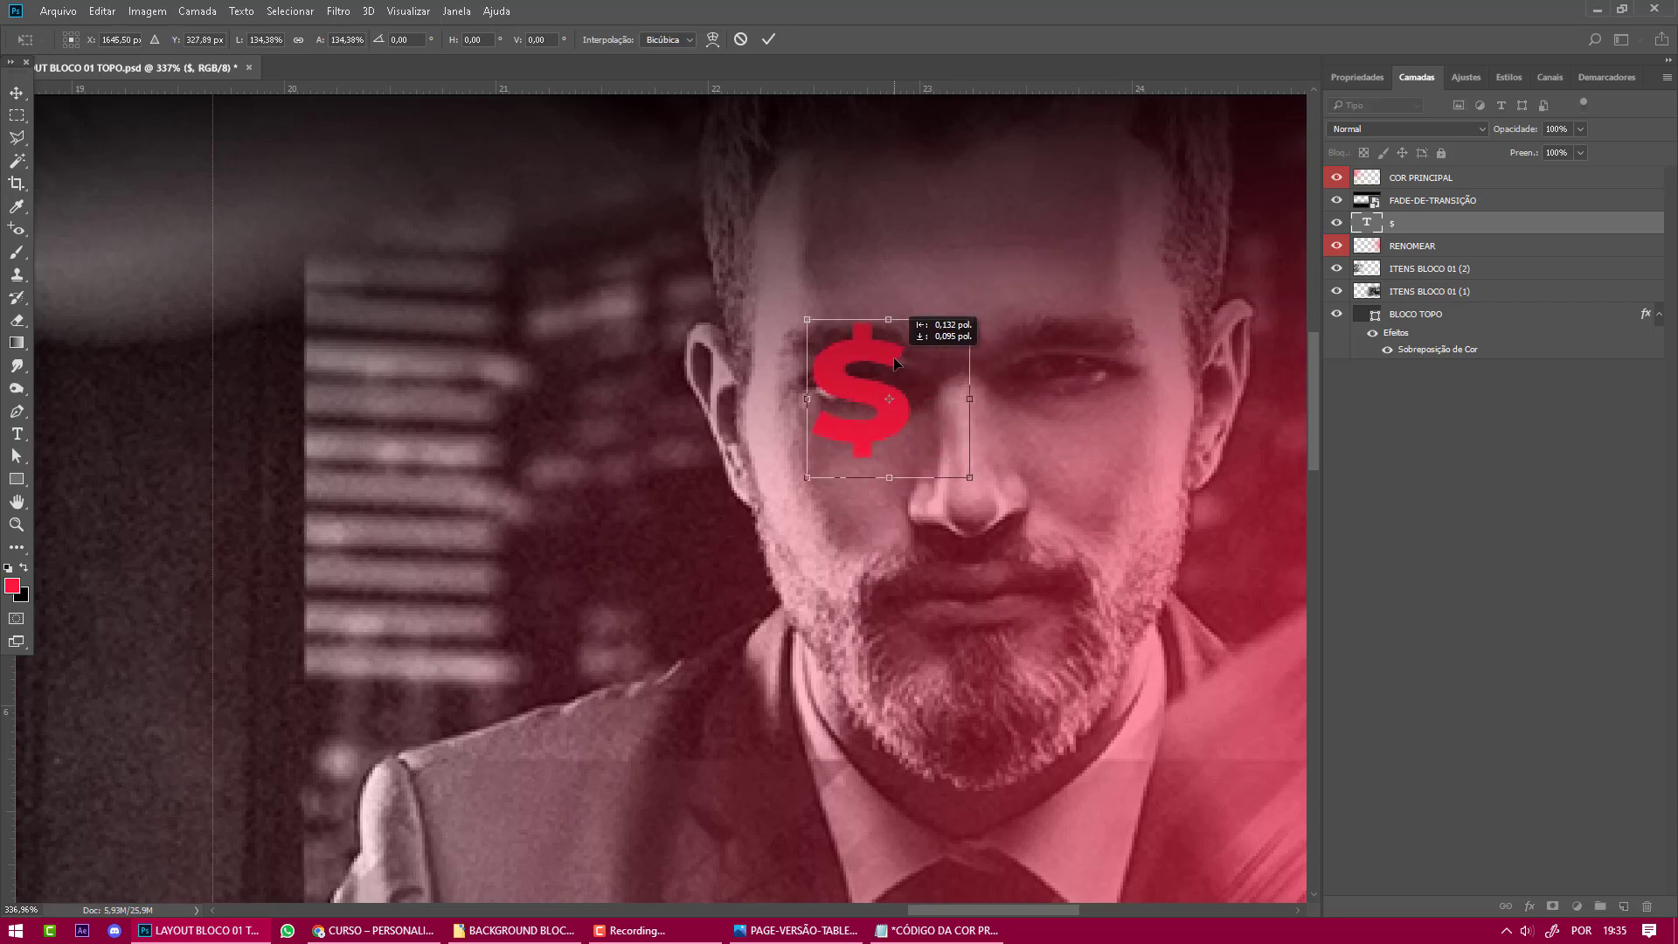
drag(970, 320, 915, 318)
key(Return)
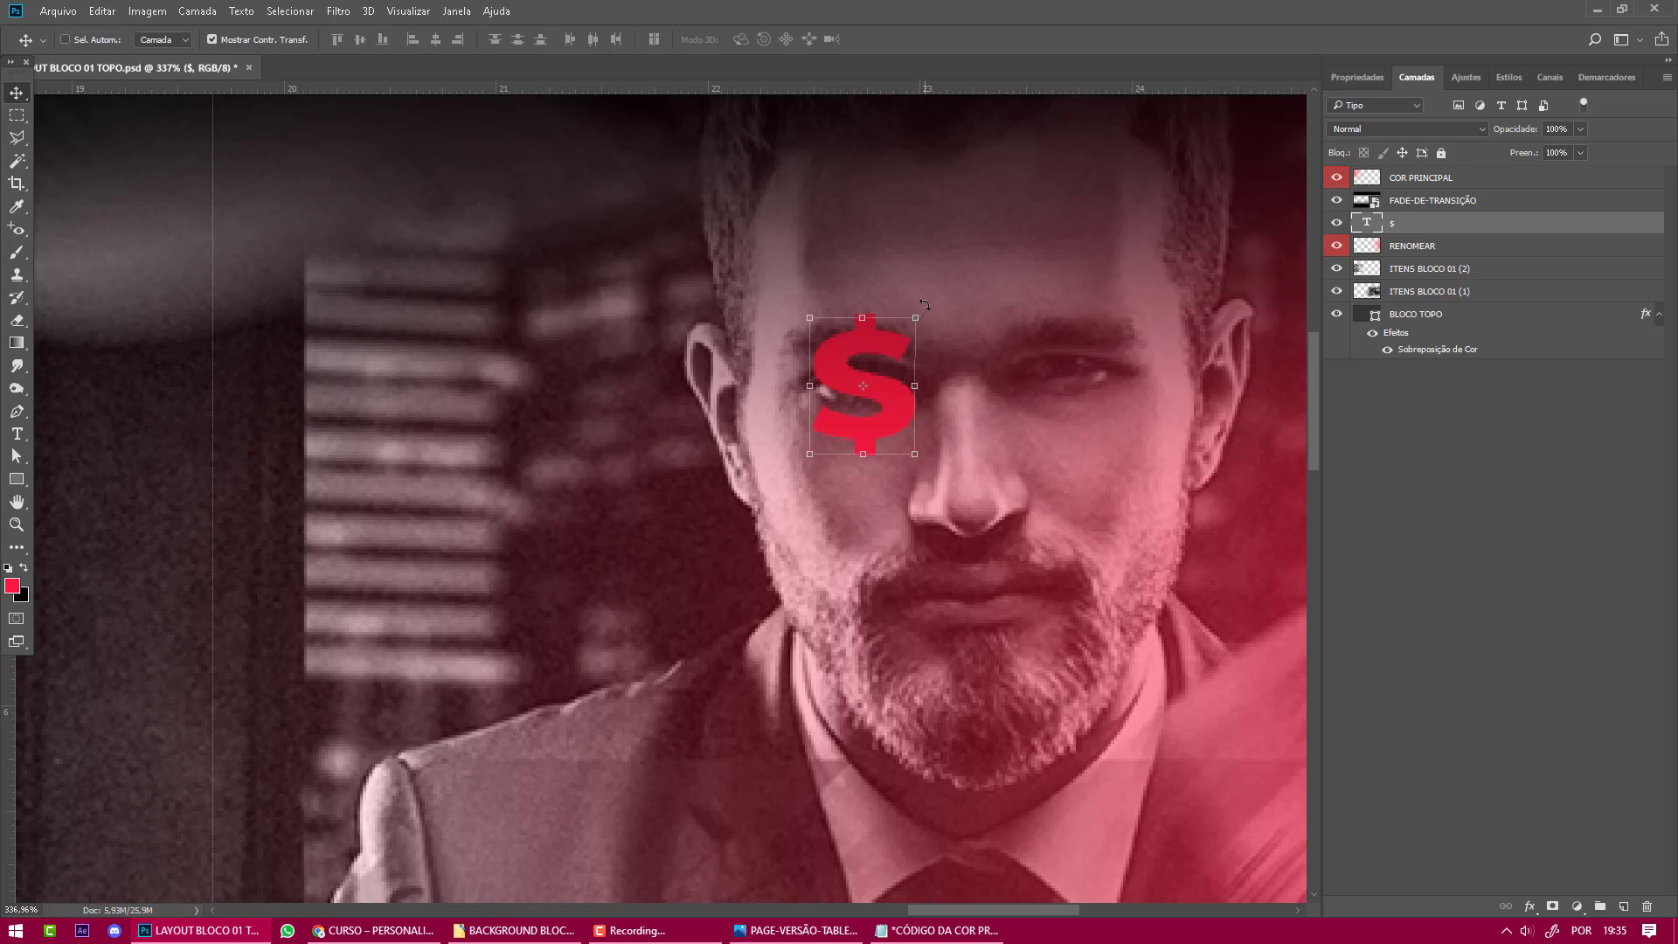
Rotate the dollar sign about -11.6° and nudge it back over the eye.
key(ctrl+t)
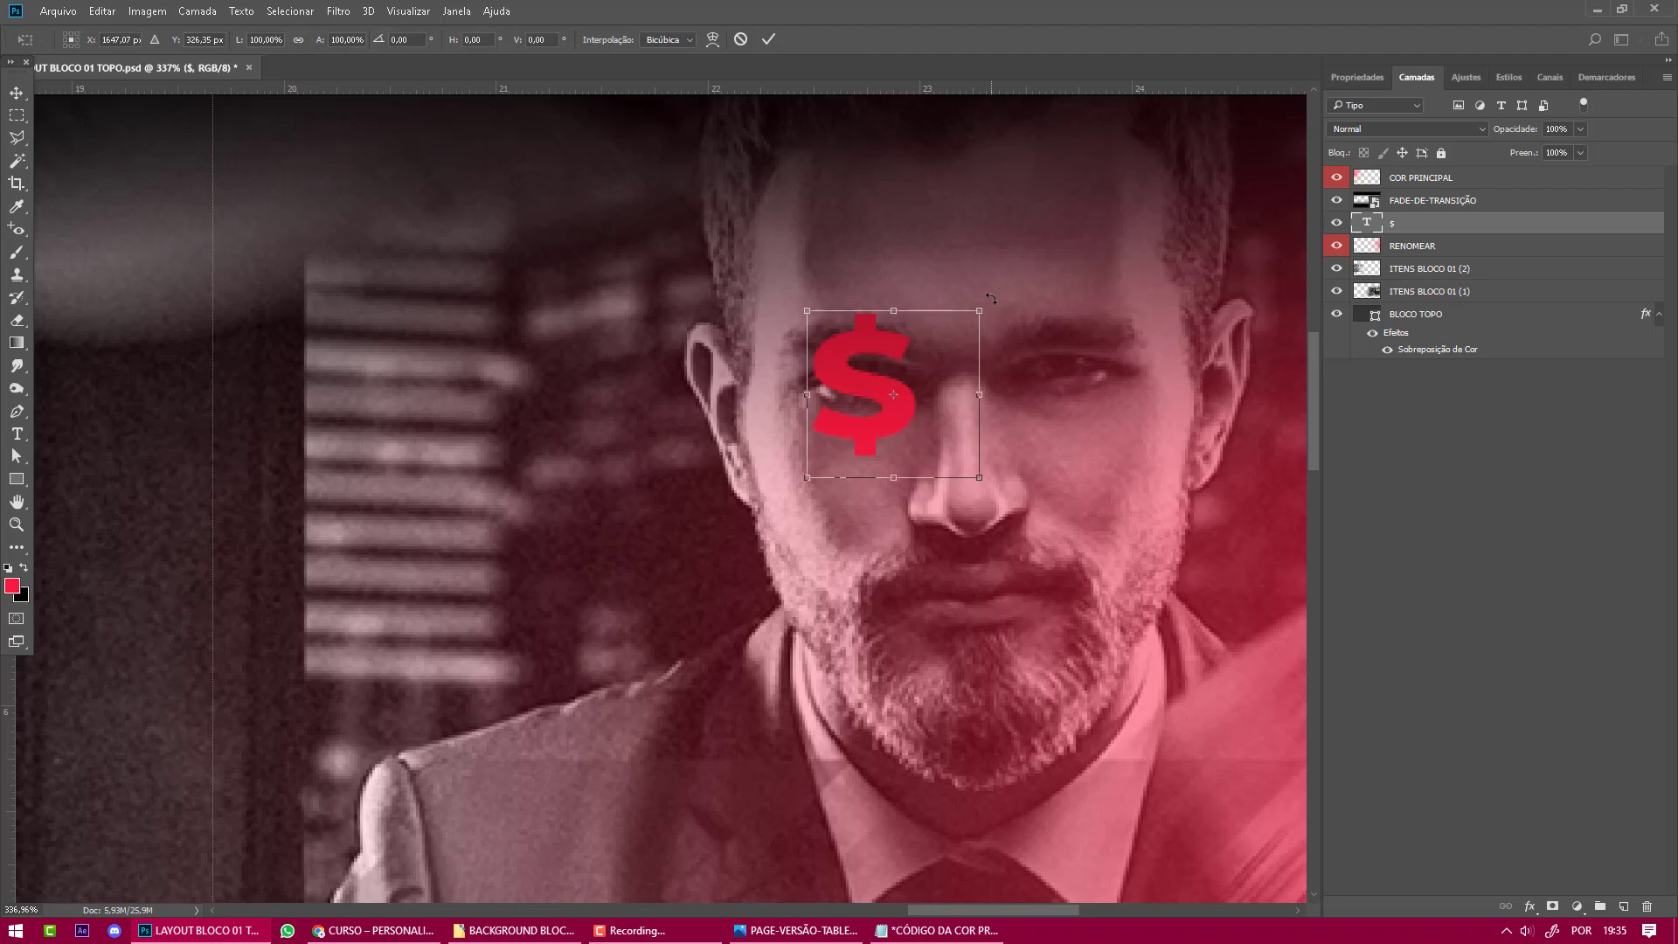
mouse_move(990, 297)
mouse_down()
mouse_move(889, 272)
mouse_move(826, 301)
mouse_move(902, 261)
mouse_move(983, 297)
mouse_move(977, 274)
mouse_up()
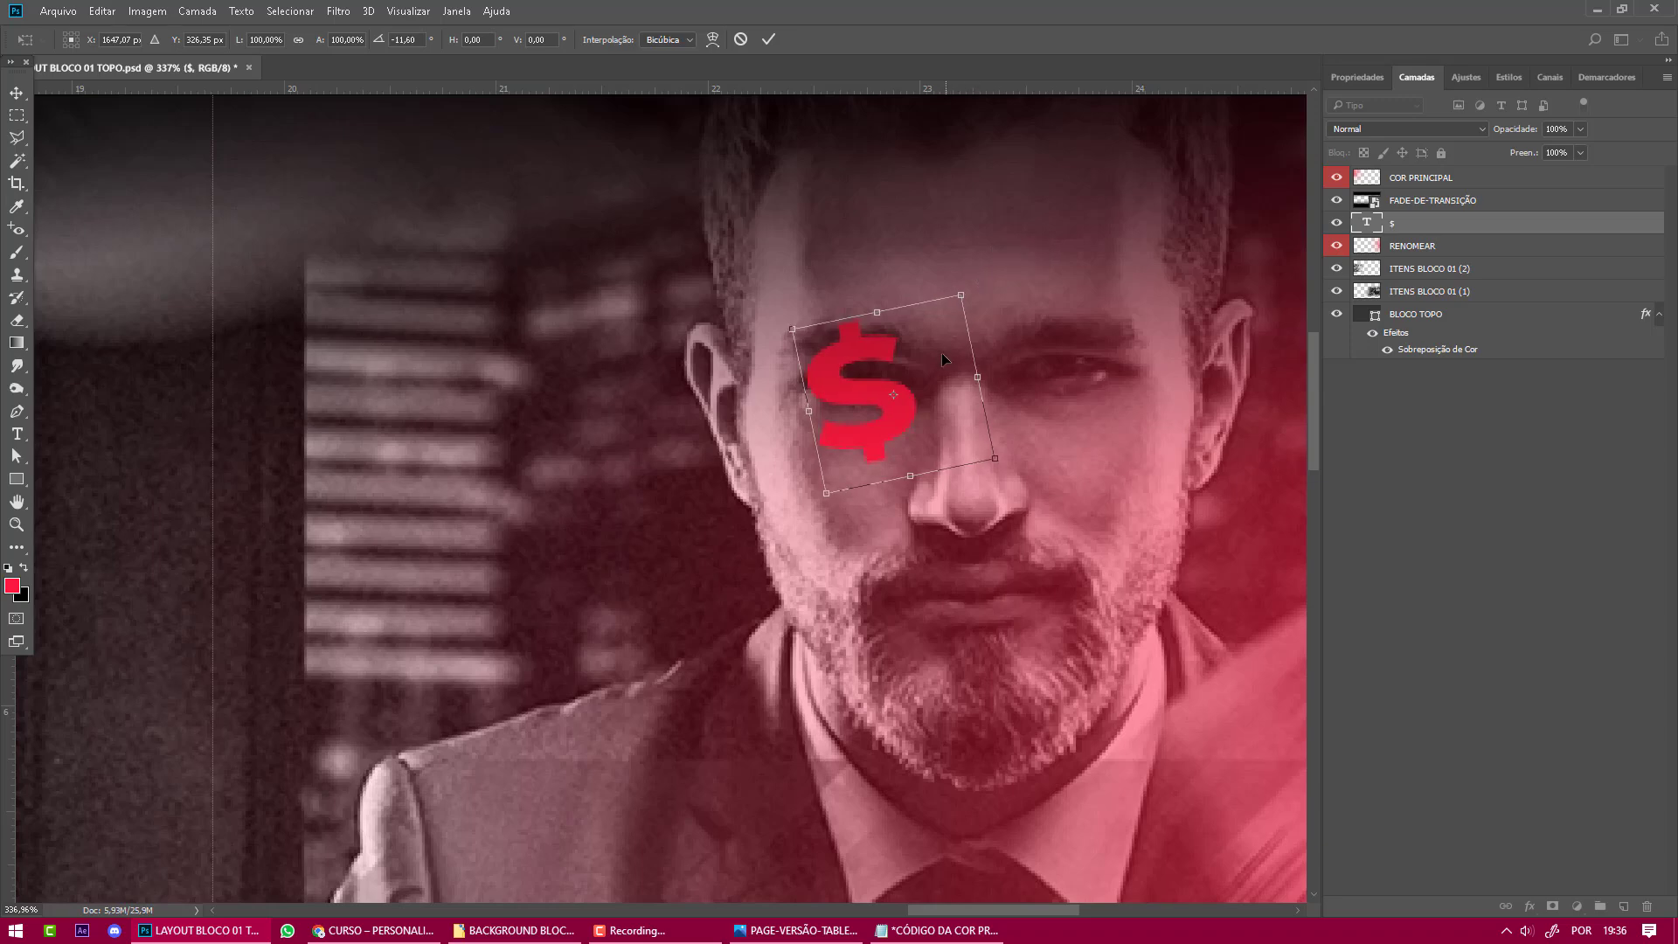
key(Escape)
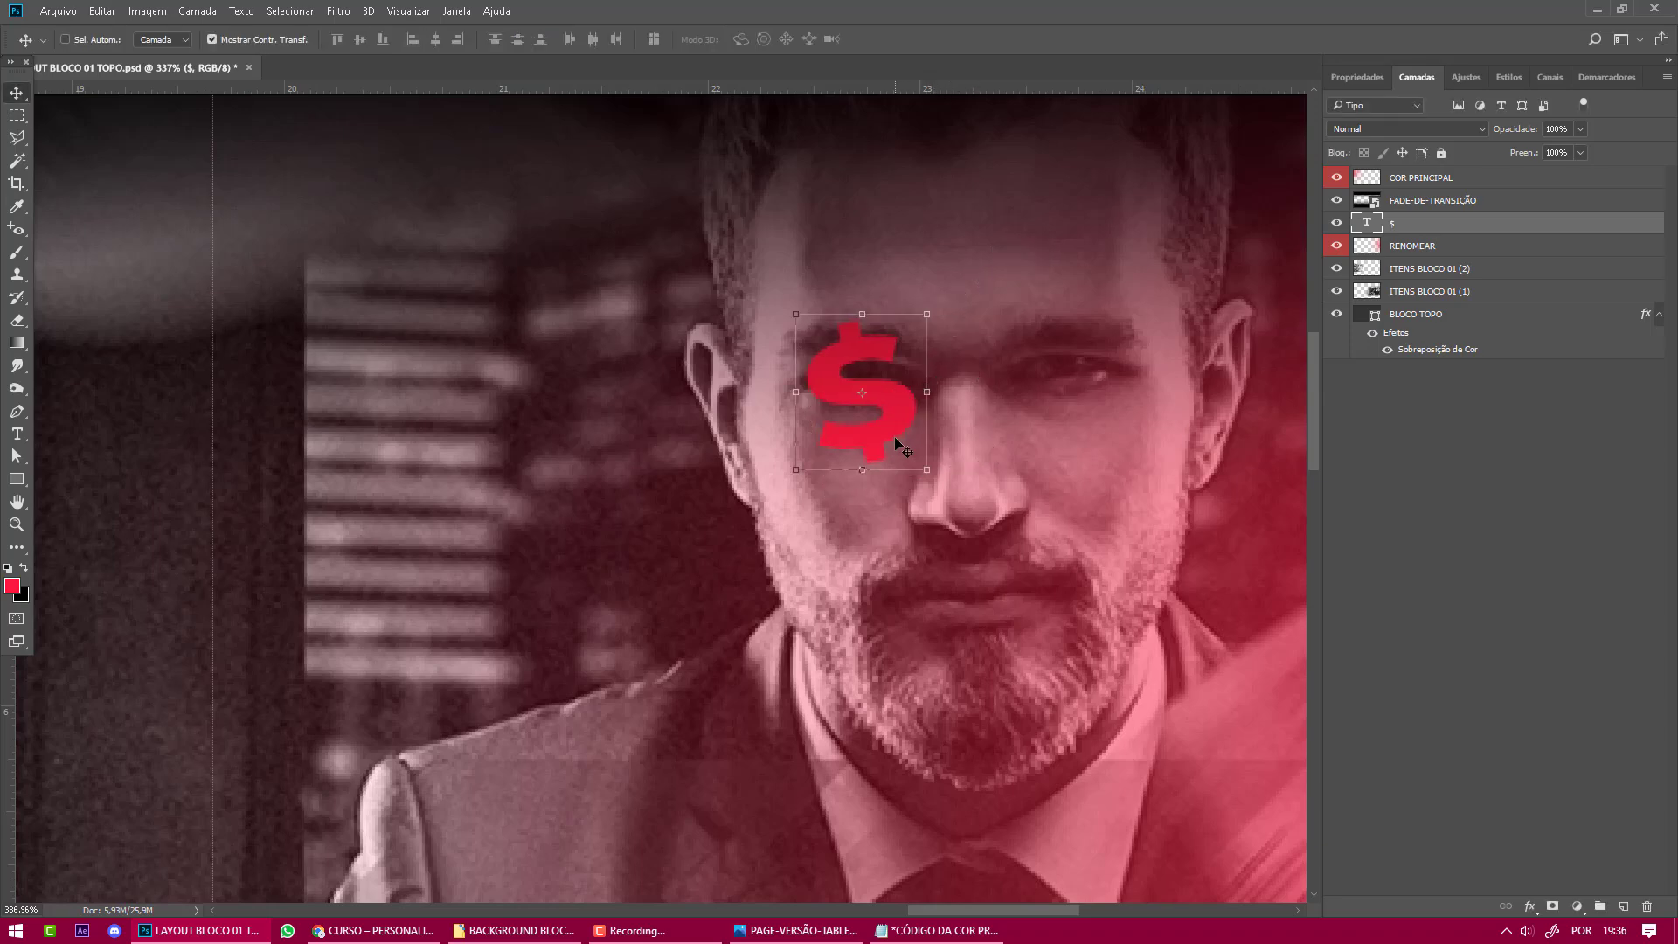
drag(892, 438, 902, 427)
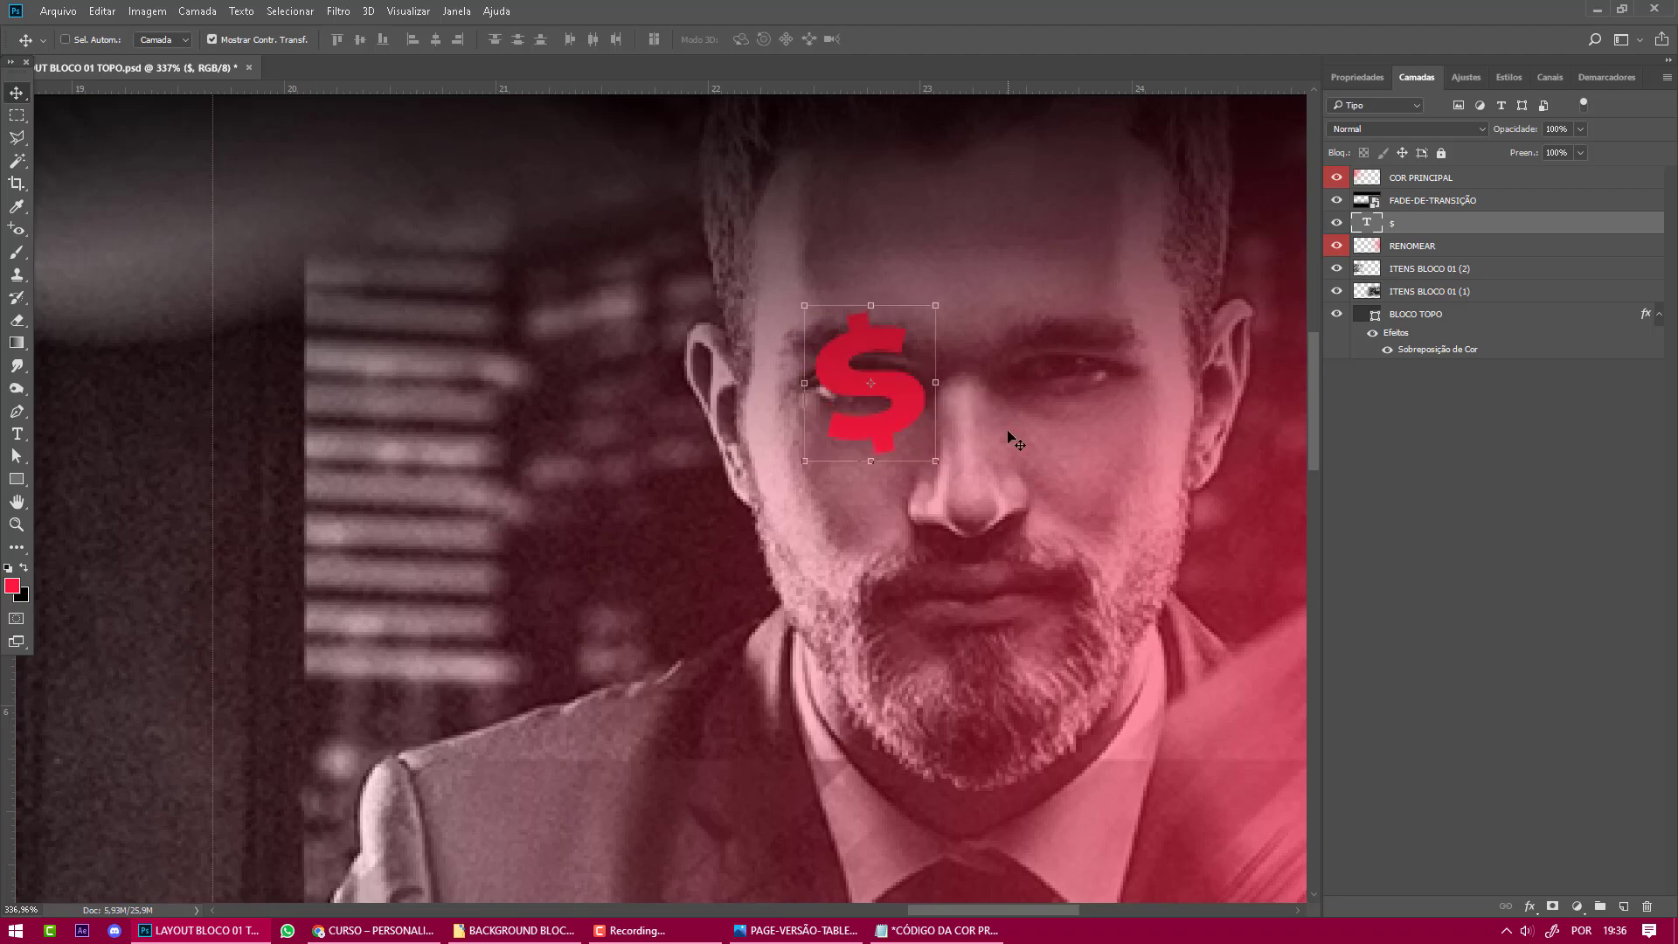
Duplicate the $ text layer and place the copy over the man's other eye.
key(ctrl)
key(ctrl+j)
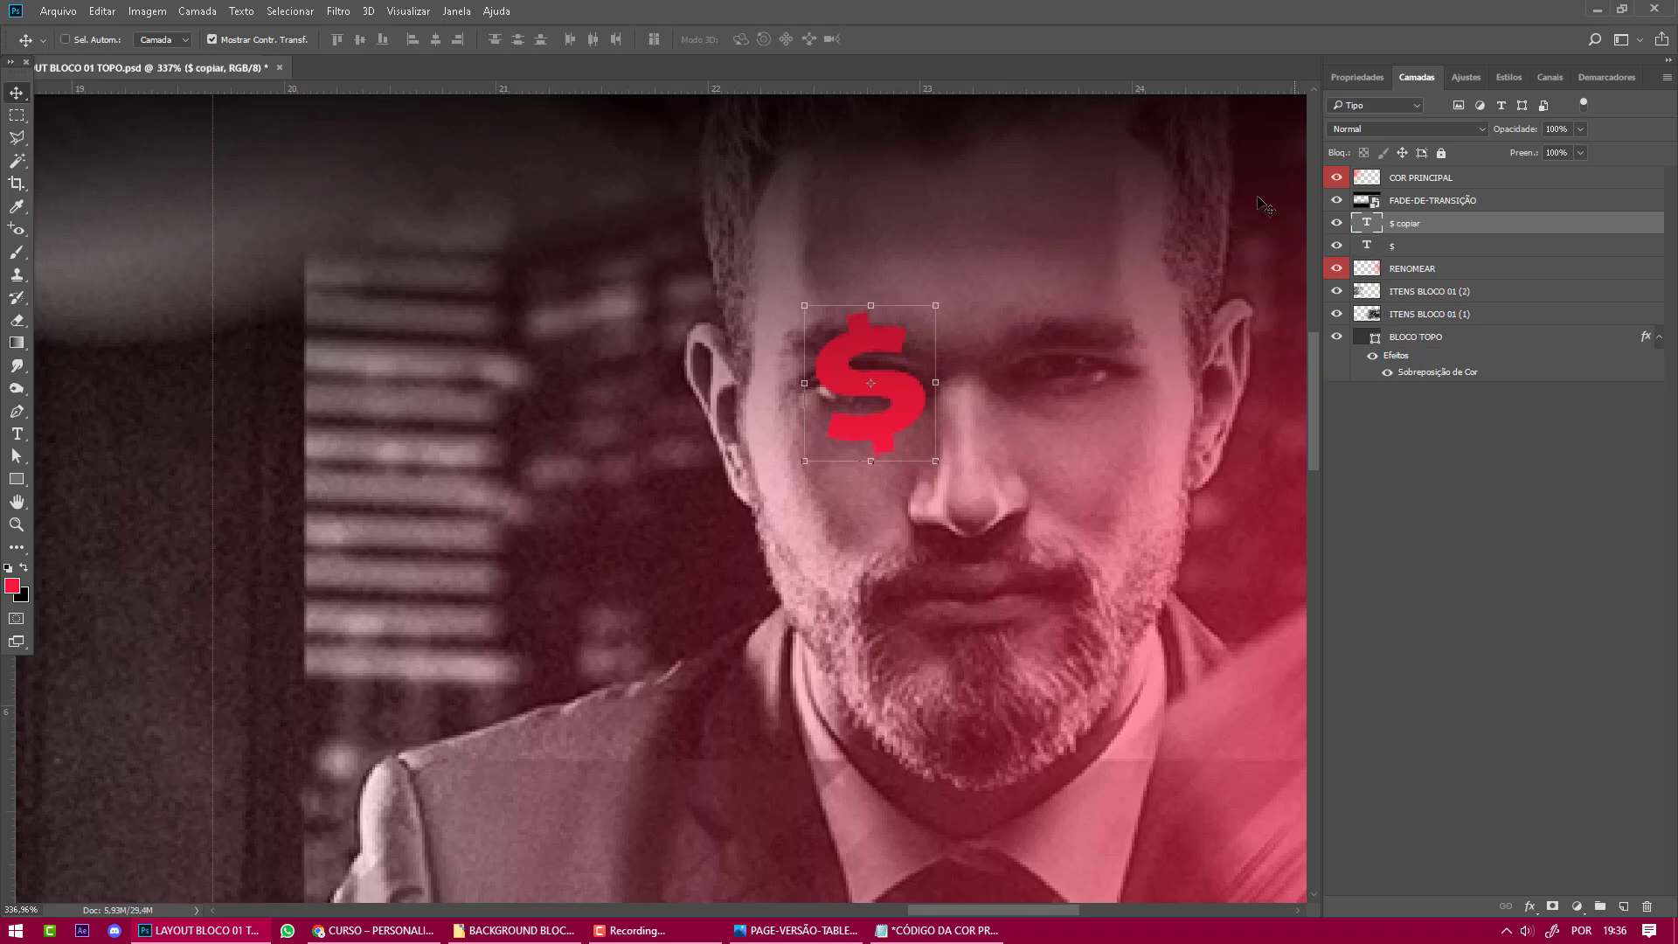
click(208, 12)
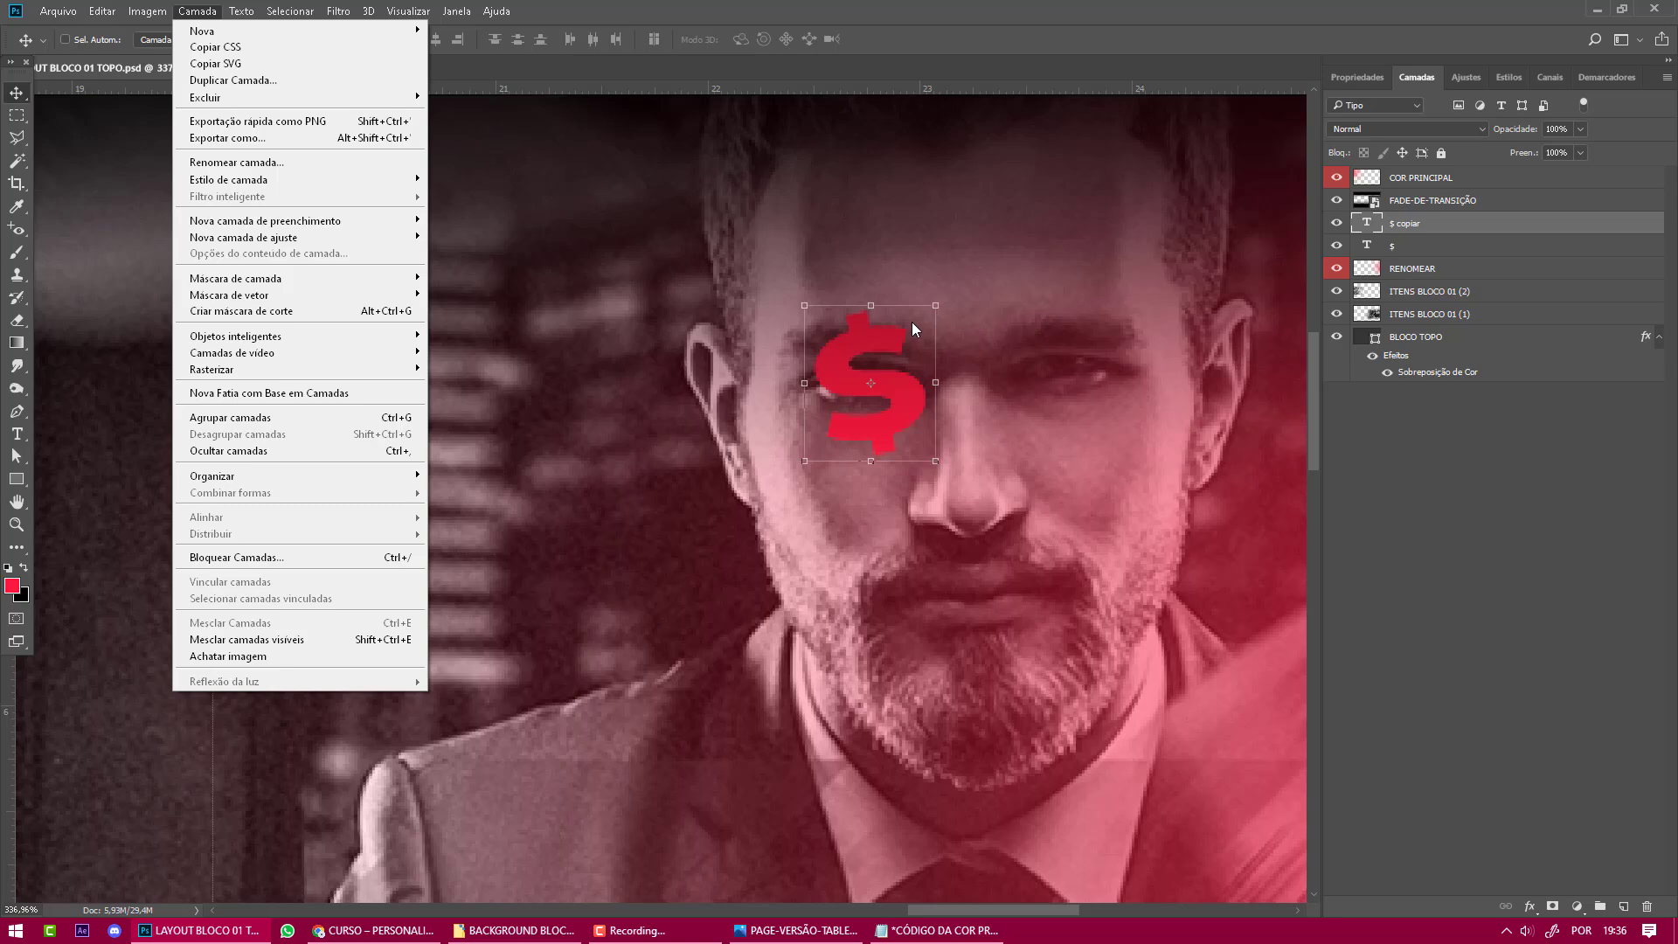
click(1007, 333)
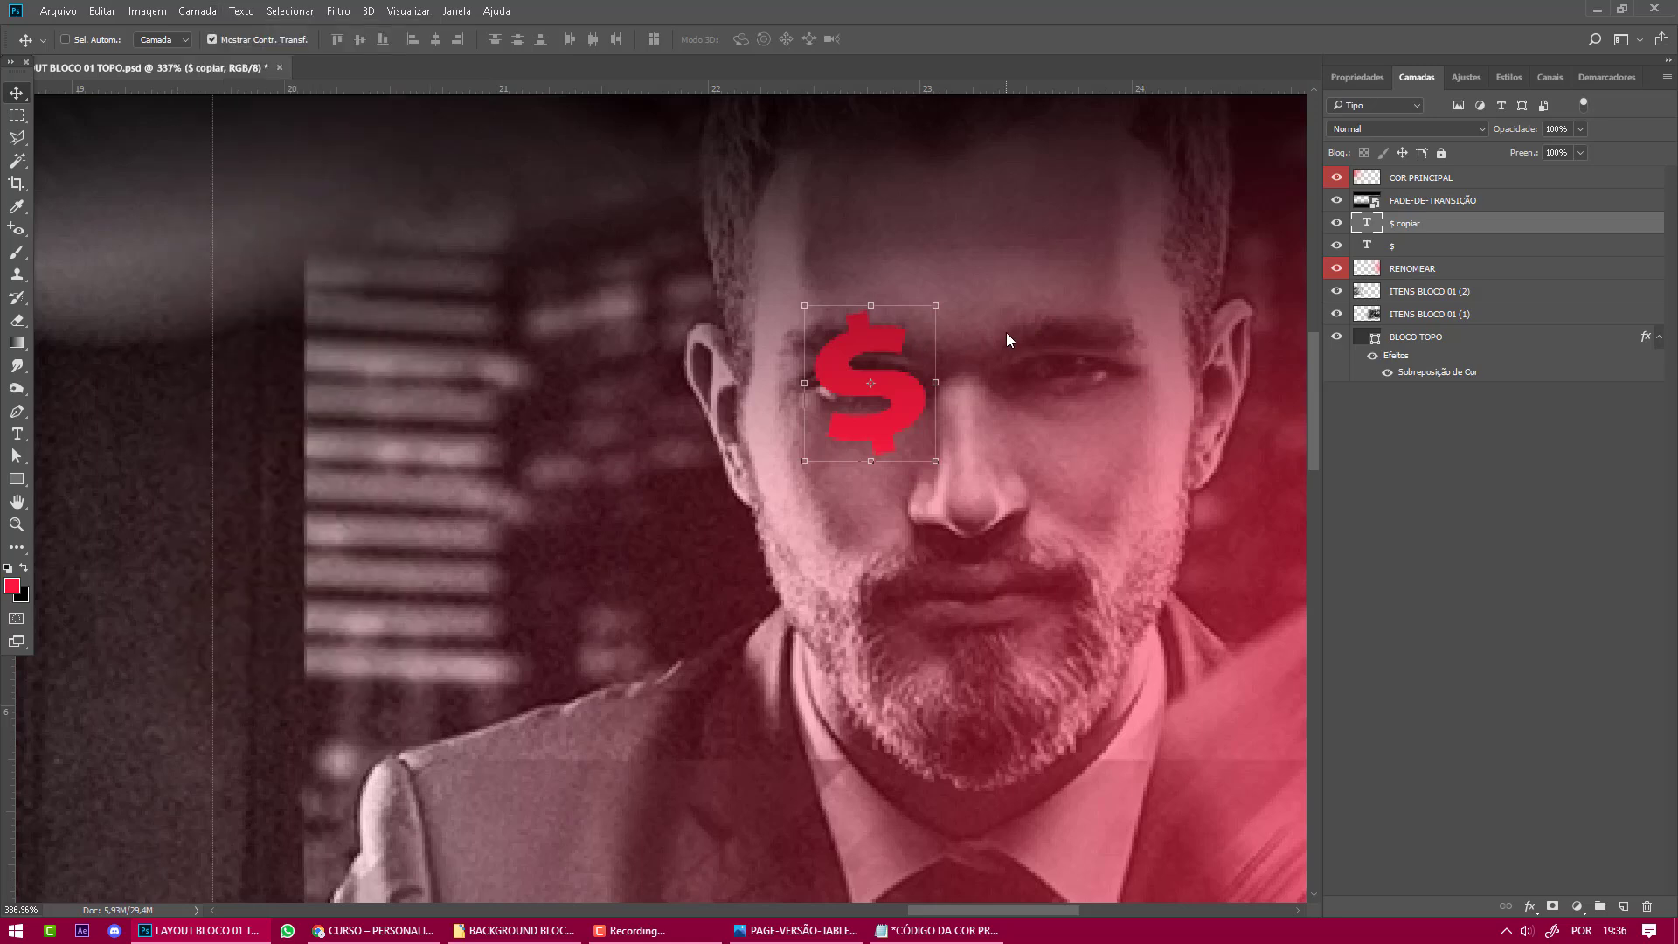
drag(886, 345, 1082, 332)
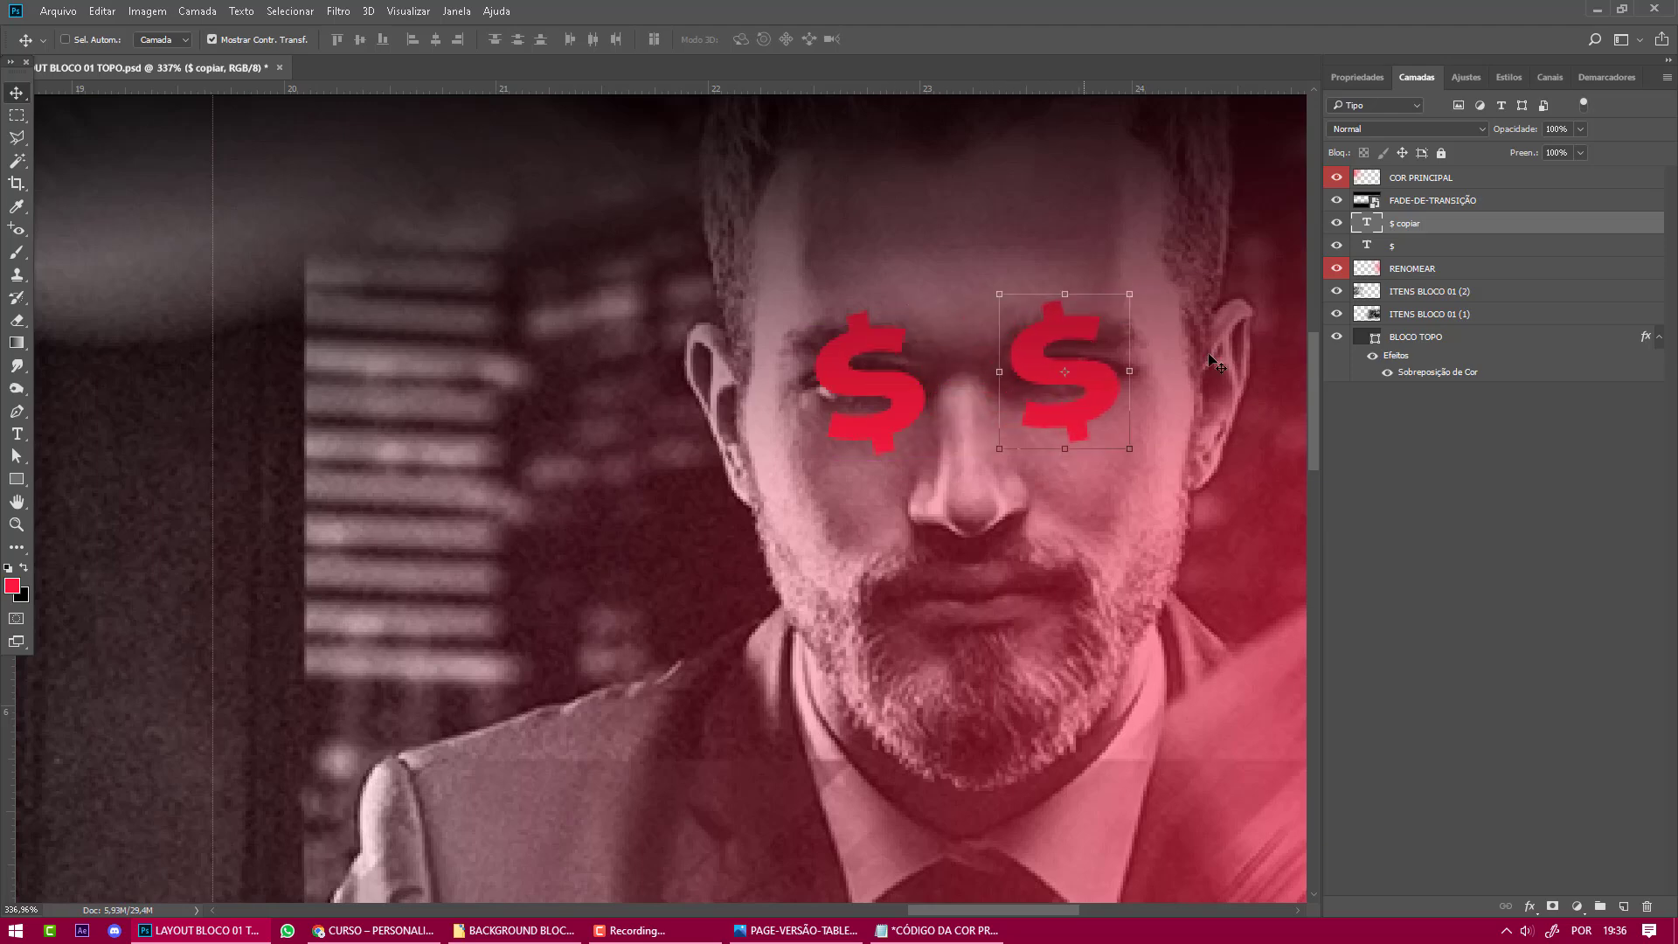
Rotate the copied dollar sign about 2° clockwise to follow the tilt of the face.
click(1141, 283)
drag(1222, 254, 1227, 261)
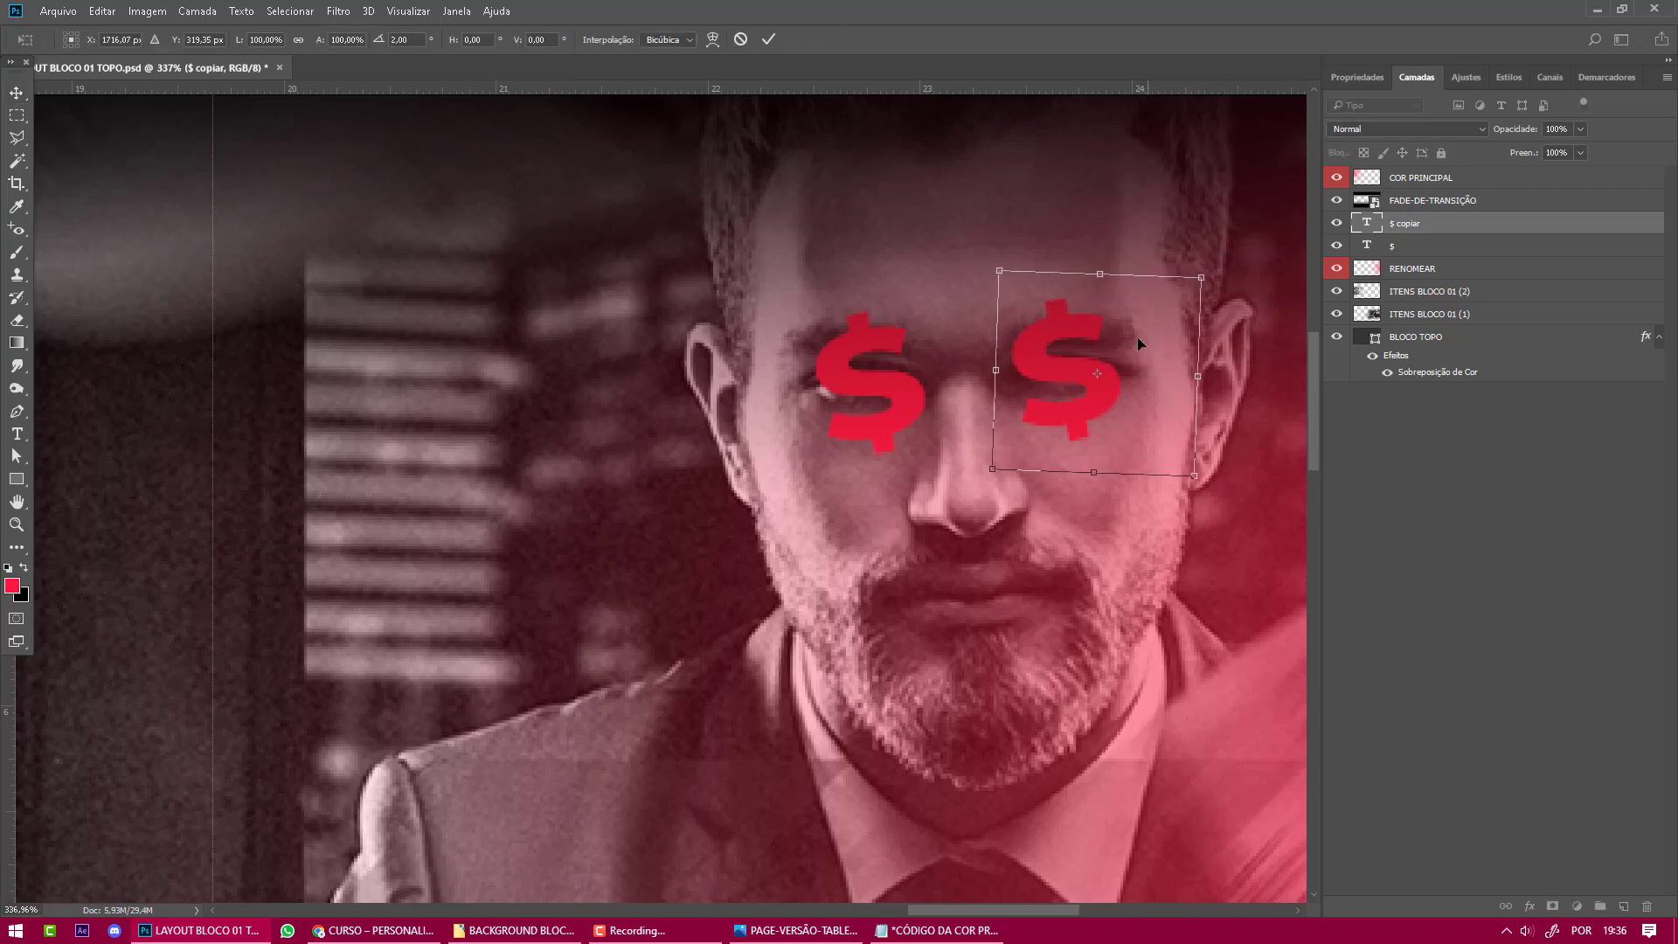
key(Return)
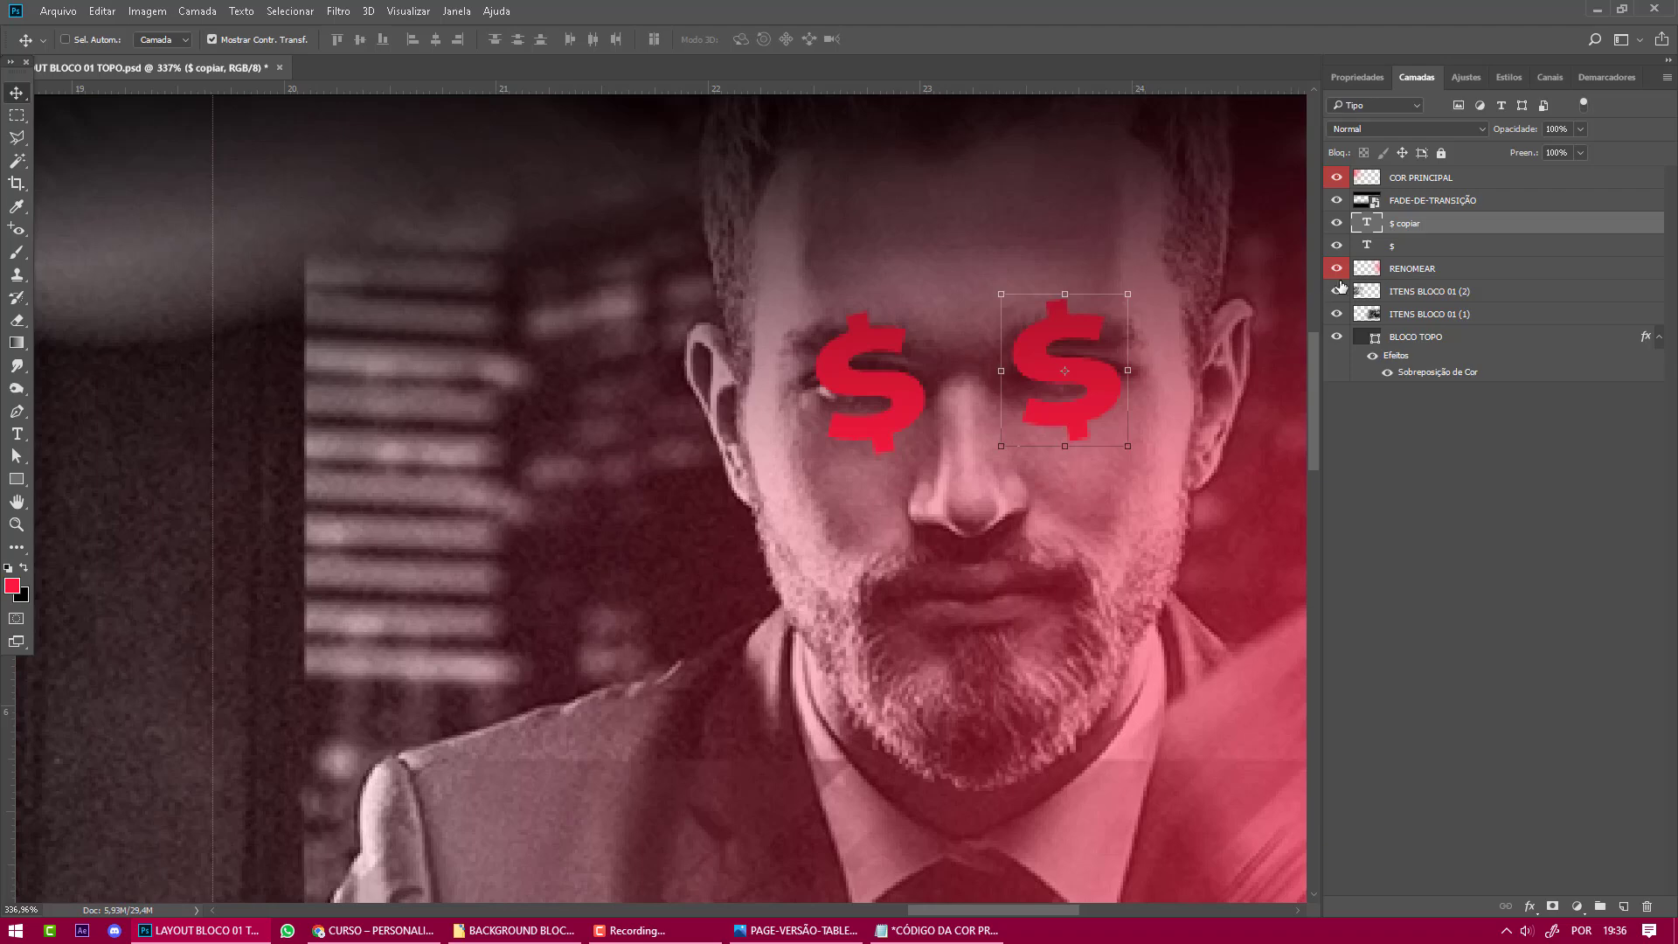
Compare the two dollar-sign layers with the glowing eyes and dark band in the sales page preview.
click(1423, 252)
click(1428, 229)
click(1424, 247)
click(1426, 227)
click(1421, 242)
click(1426, 226)
click(1420, 245)
key(alt+Tab)
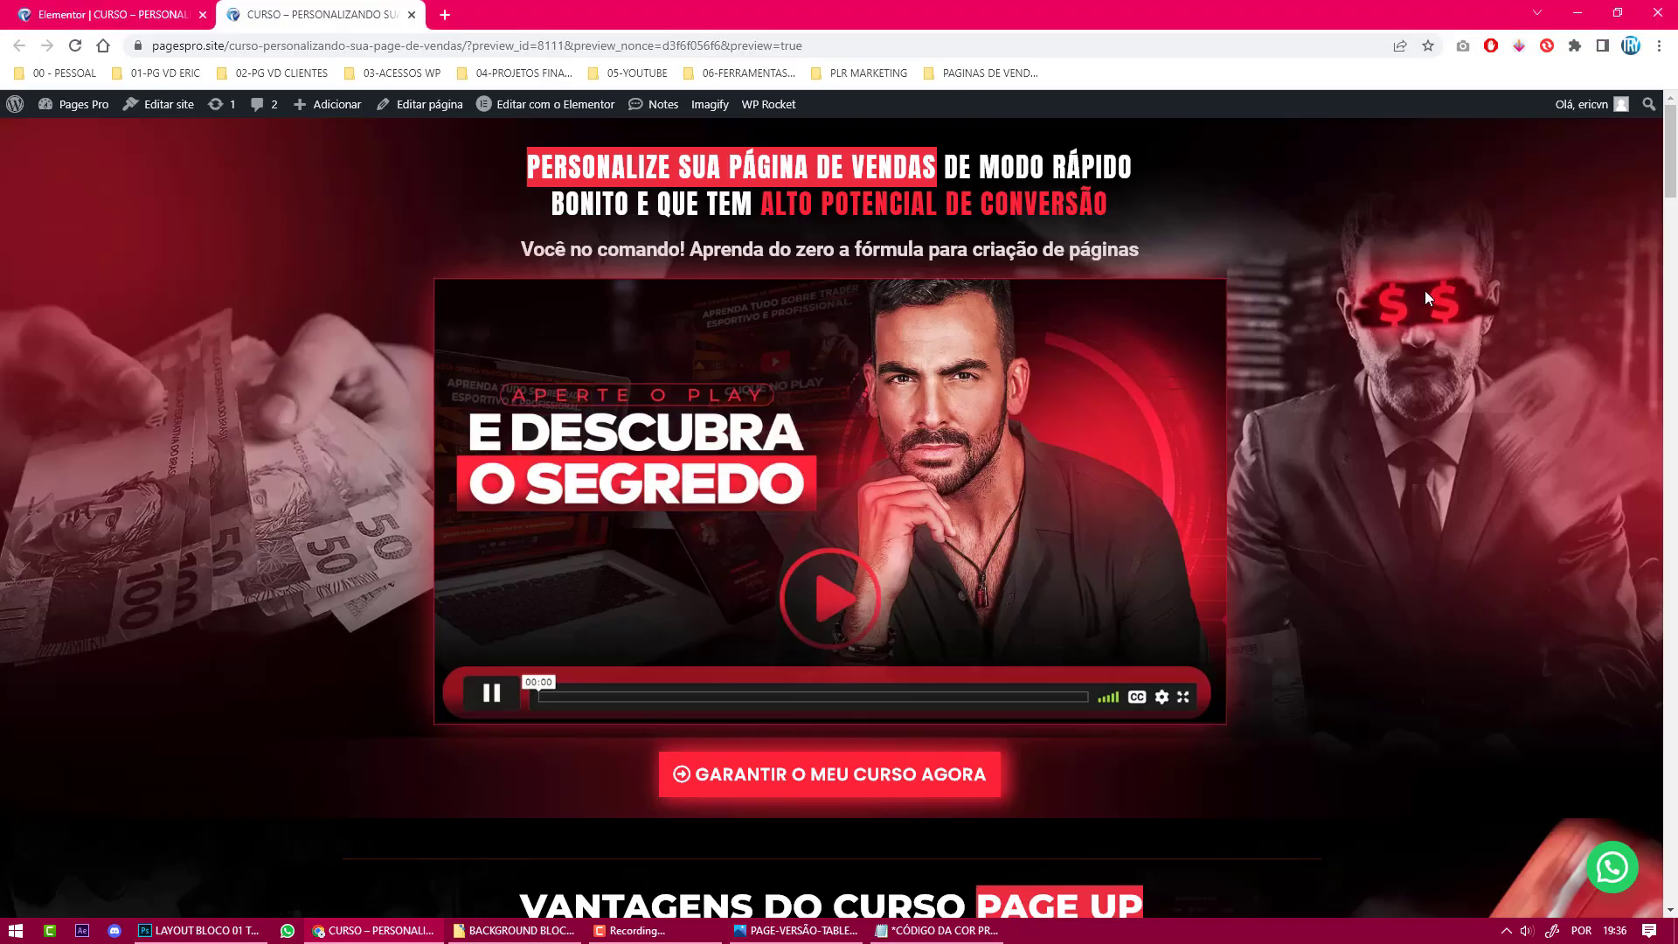
key(alt+Tab)
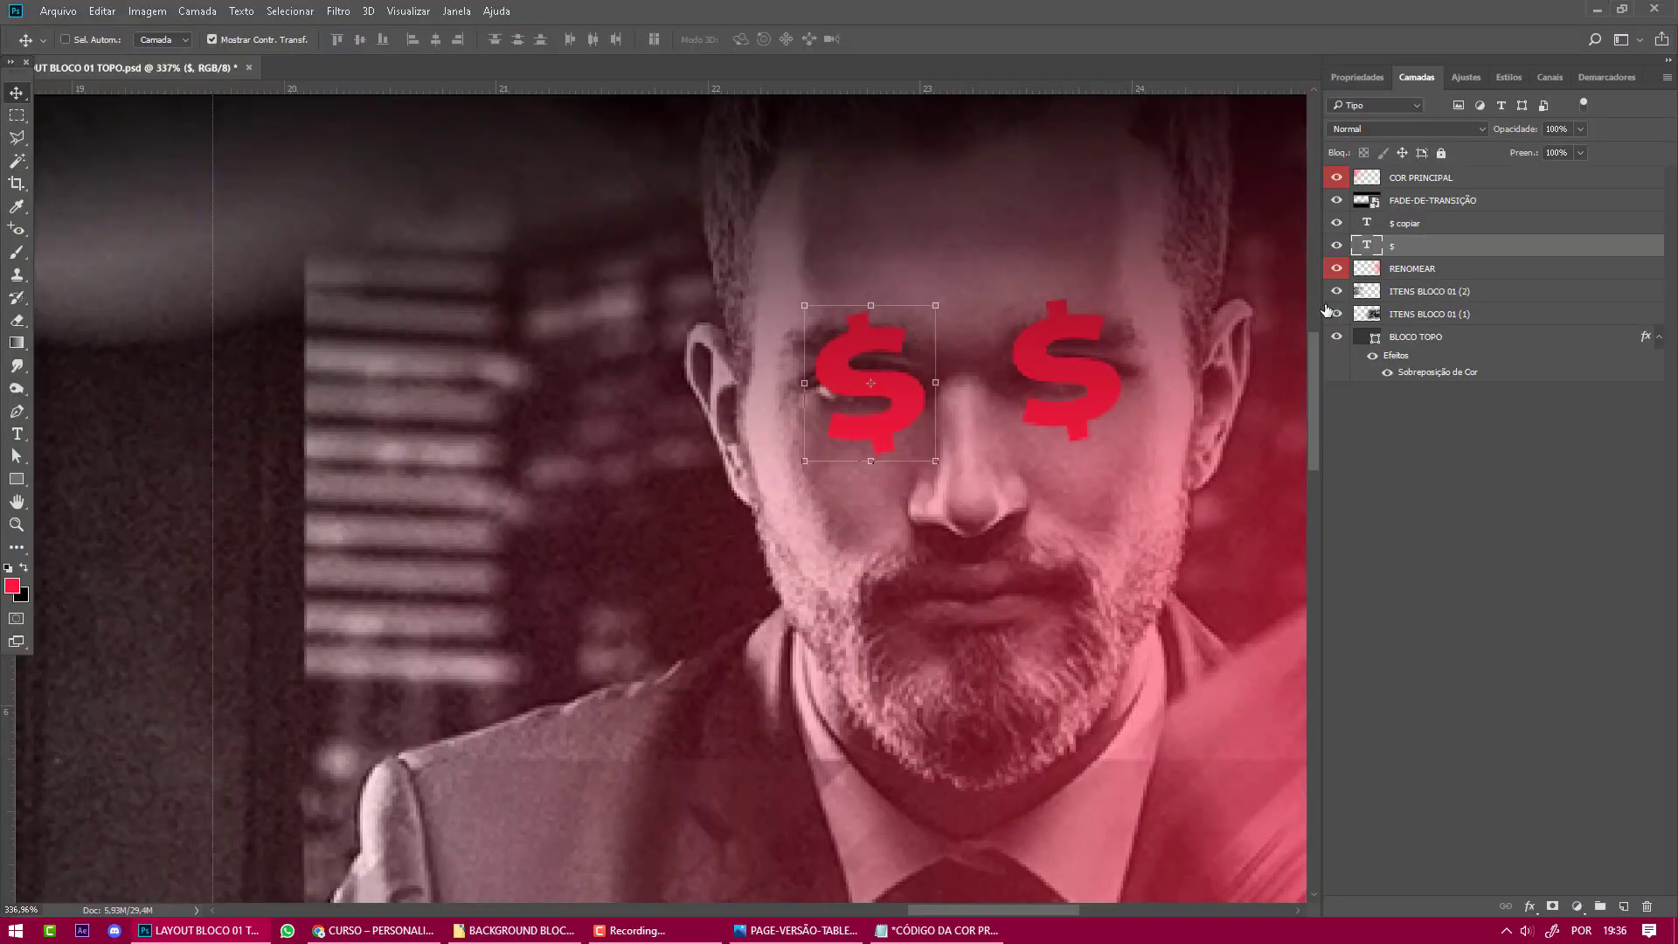
click(1393, 224)
click(1391, 243)
Add a new empty layer above the RENOMEAR layer, beneath the two dollar-sign layers.
click(1456, 270)
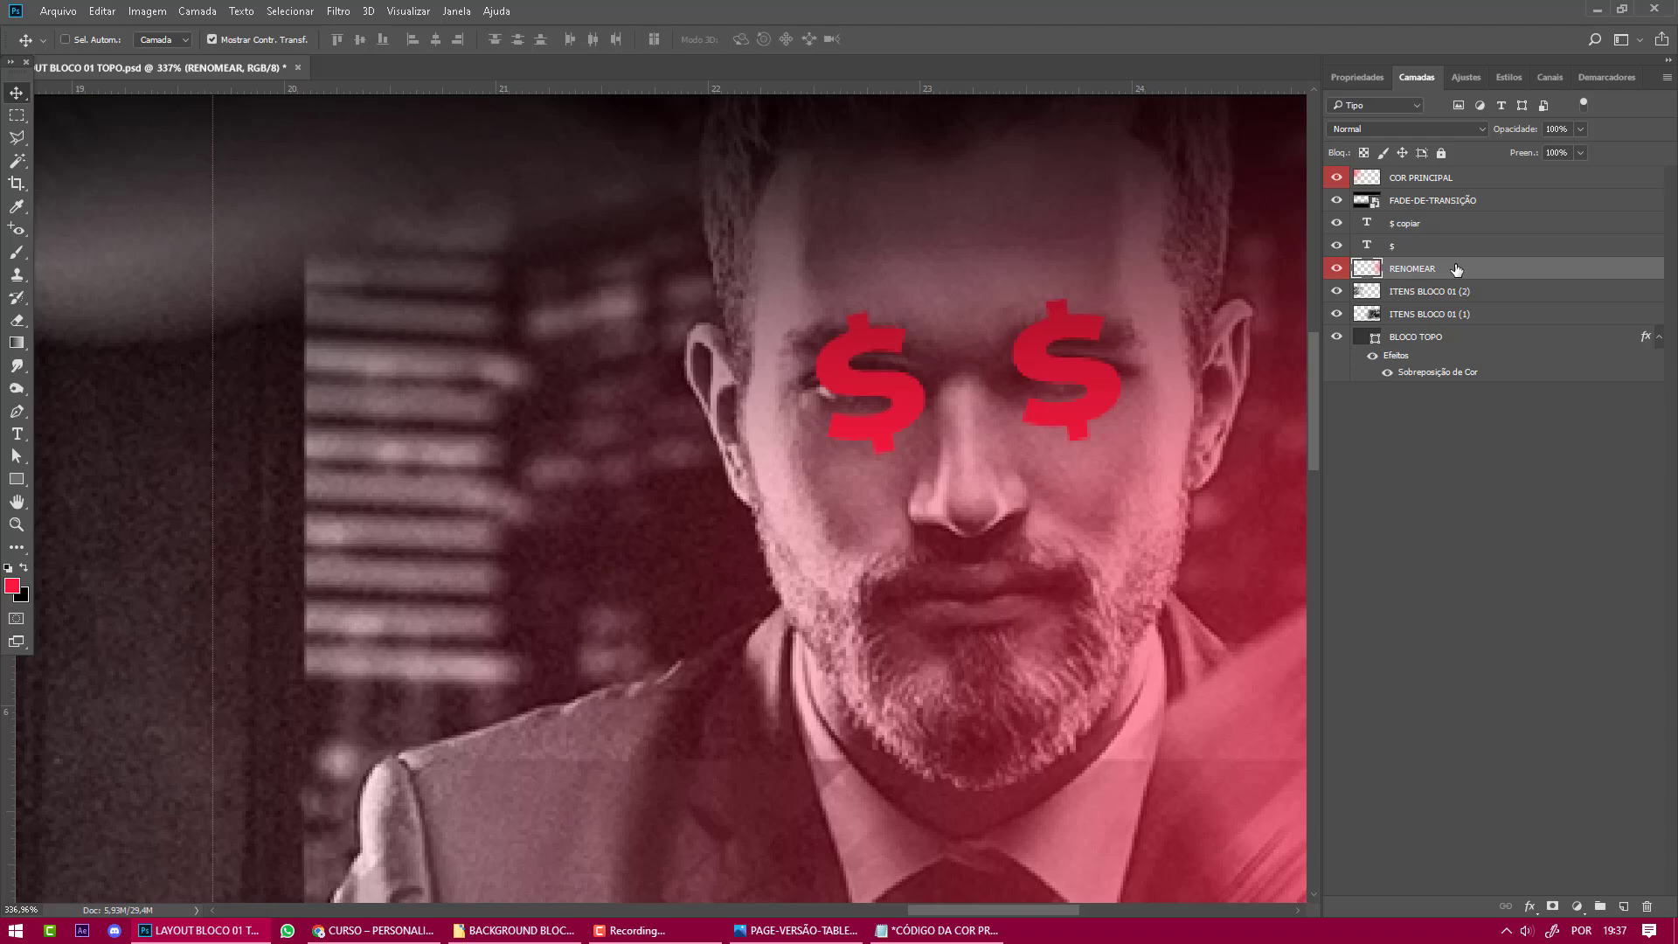
key(ctrl+shift+n)
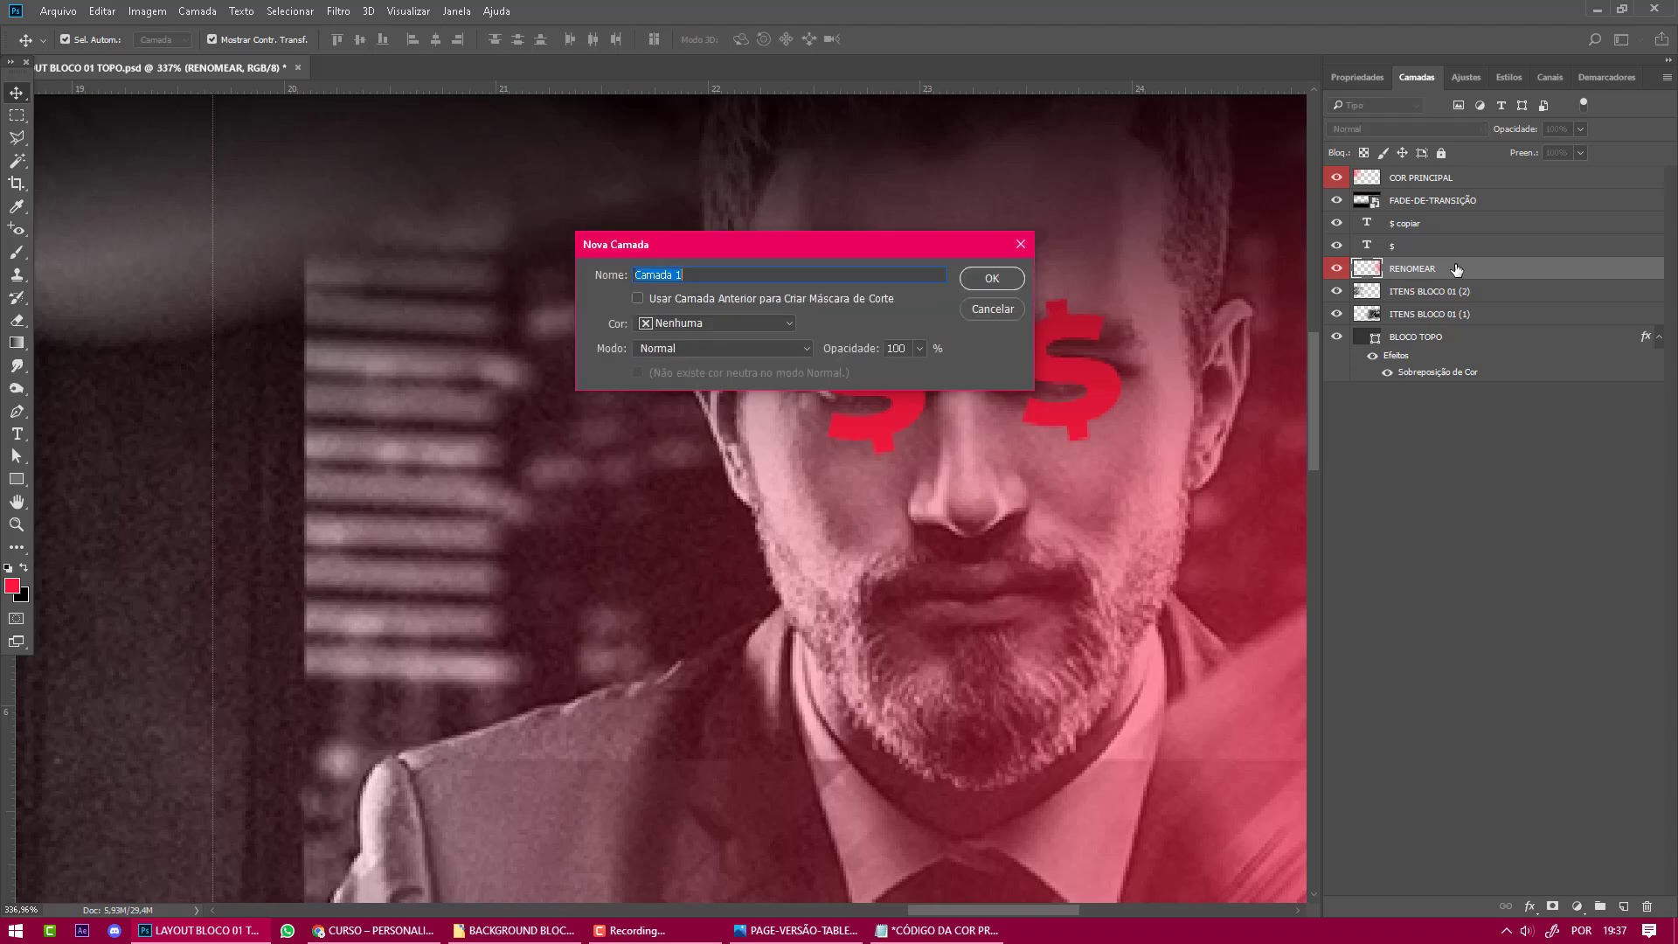
key(Return)
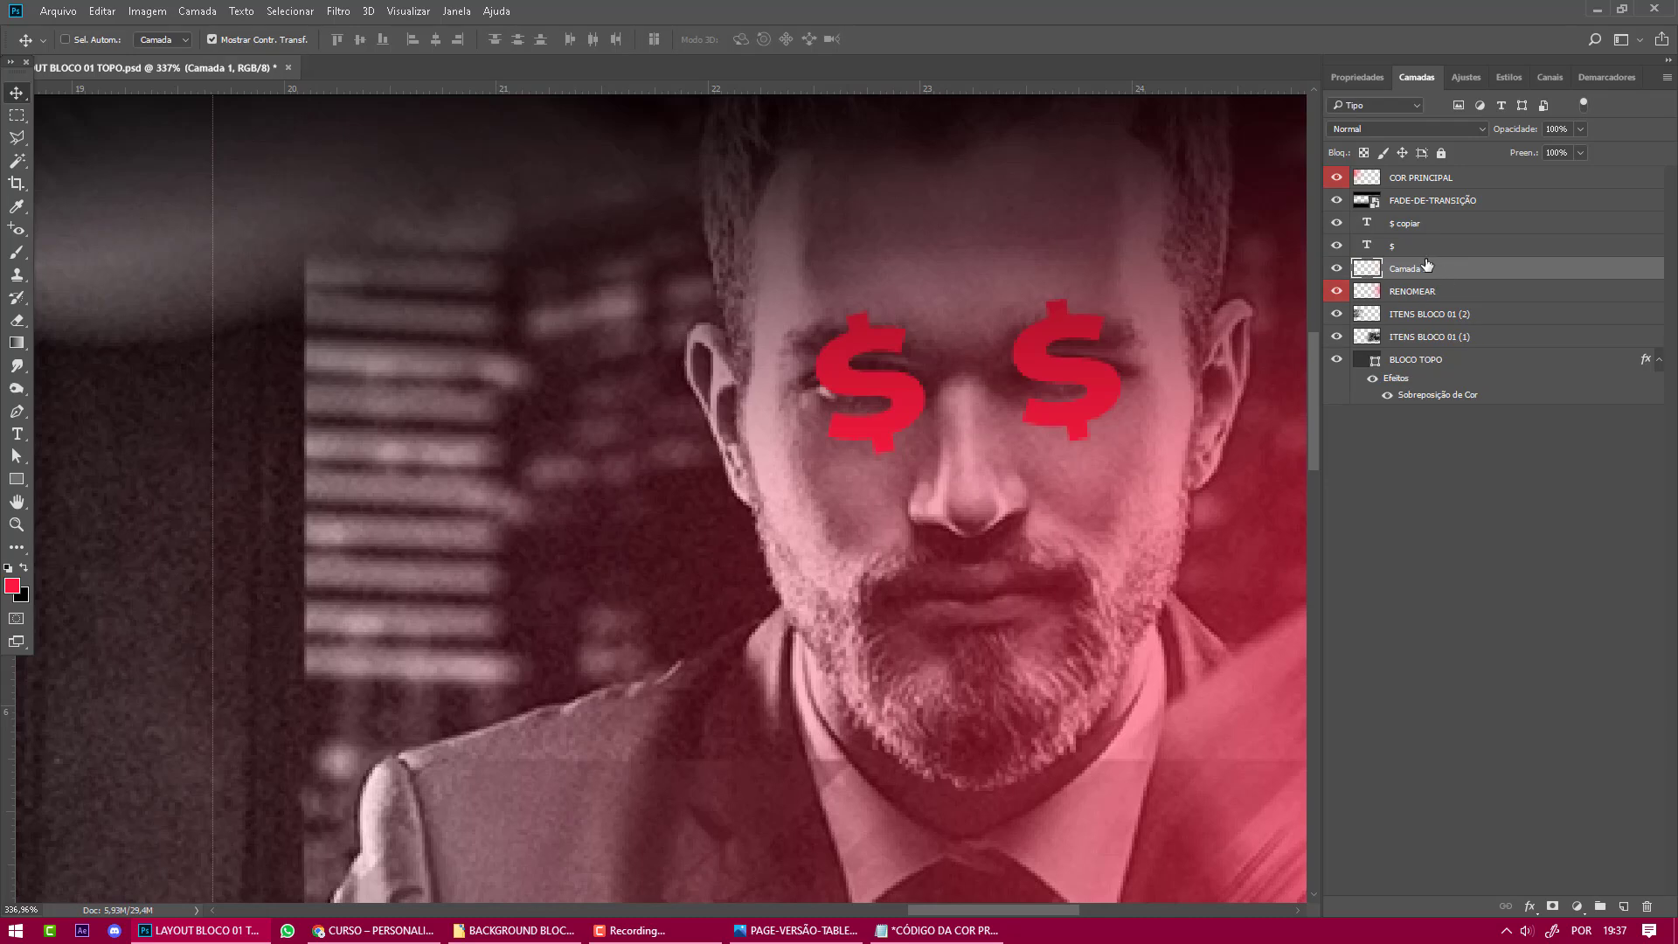
Paint a soft black band across both of the man's eyes with a 17 px brush, behind the dollar signs.
click(24, 566)
click(24, 565)
click(19, 256)
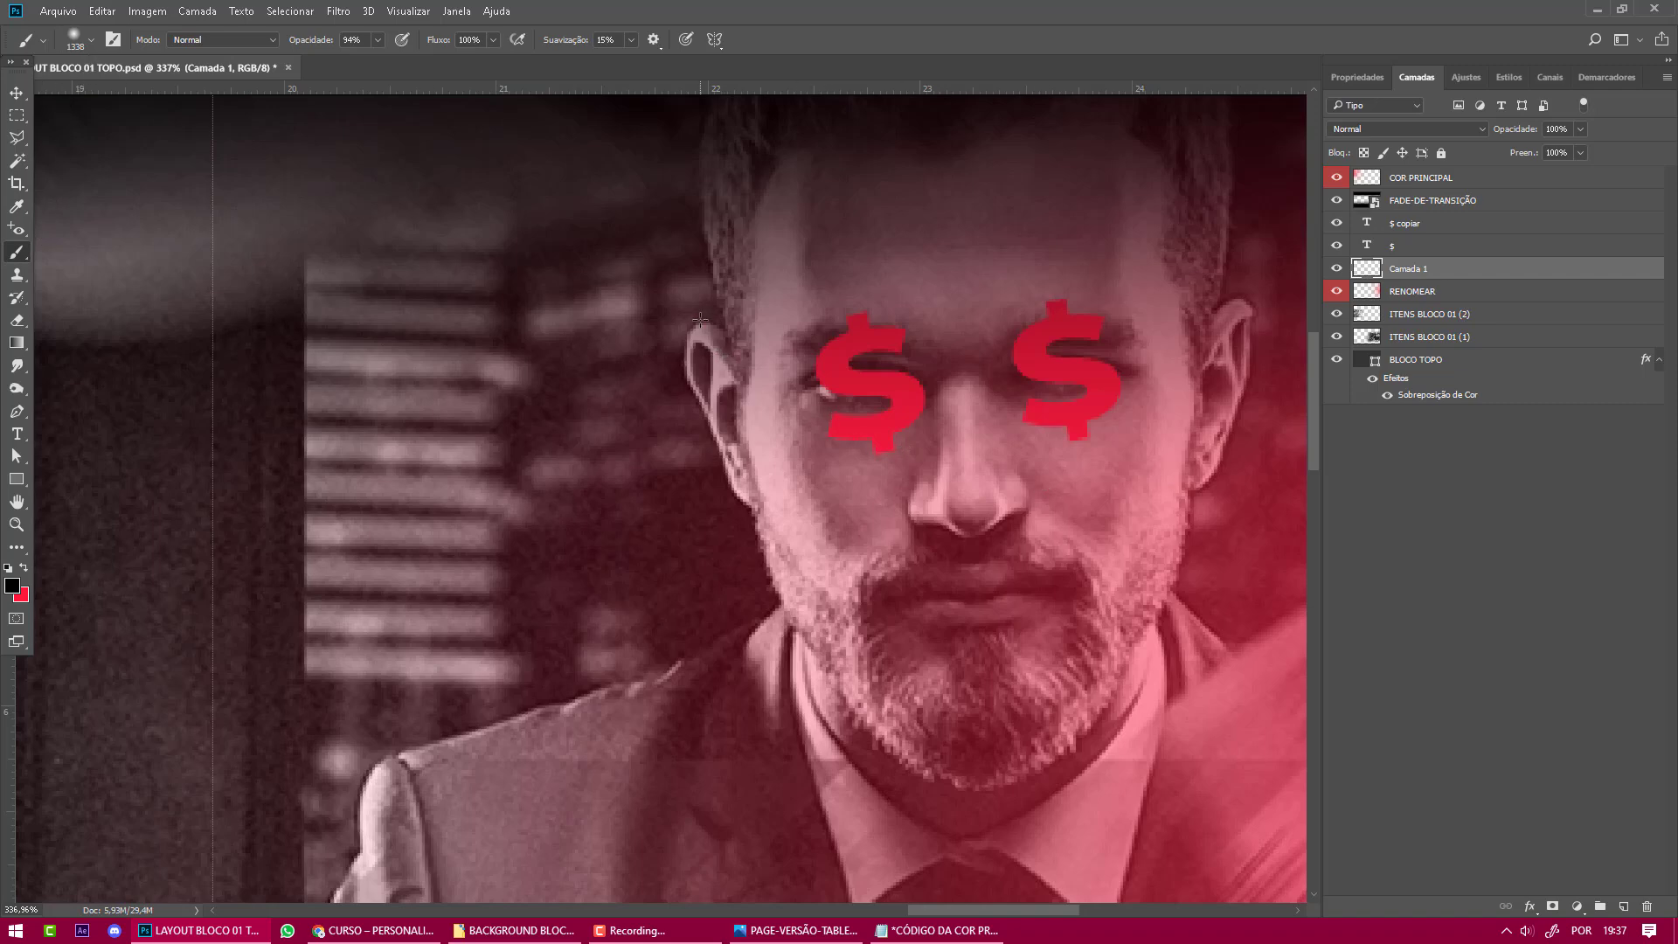
drag(700, 320, 709, 317)
drag(507, 346, 262, 364)
drag(729, 365, 285, 360)
mouse_move(801, 306)
mouse_down()
mouse_move(145, 354)
mouse_move(742, 318)
mouse_move(651, 320)
mouse_up()
drag(782, 317, 757, 317)
mouse_move(754, 384)
mouse_down()
mouse_move(874, 378)
mouse_move(766, 418)
mouse_move(868, 409)
mouse_move(751, 450)
mouse_up()
mouse_move(962, 417)
mouse_down()
mouse_move(1062, 429)
mouse_move(786, 454)
mouse_move(1045, 441)
mouse_move(1051, 414)
mouse_move(1163, 411)
mouse_move(1137, 358)
mouse_move(1005, 337)
mouse_move(937, 360)
mouse_up()
mouse_move(1078, 362)
mouse_down()
mouse_move(894, 388)
mouse_move(1165, 416)
mouse_move(956, 437)
mouse_move(1073, 445)
mouse_move(882, 462)
mouse_move(942, 454)
mouse_move(859, 428)
mouse_move(906, 436)
mouse_move(877, 419)
mouse_move(1073, 345)
mouse_move(903, 344)
mouse_move(1131, 325)
mouse_move(896, 365)
mouse_move(799, 357)
mouse_move(897, 402)
mouse_move(859, 459)
mouse_up()
mouse_move(1091, 435)
mouse_down()
mouse_move(905, 432)
mouse_move(994, 380)
mouse_up()
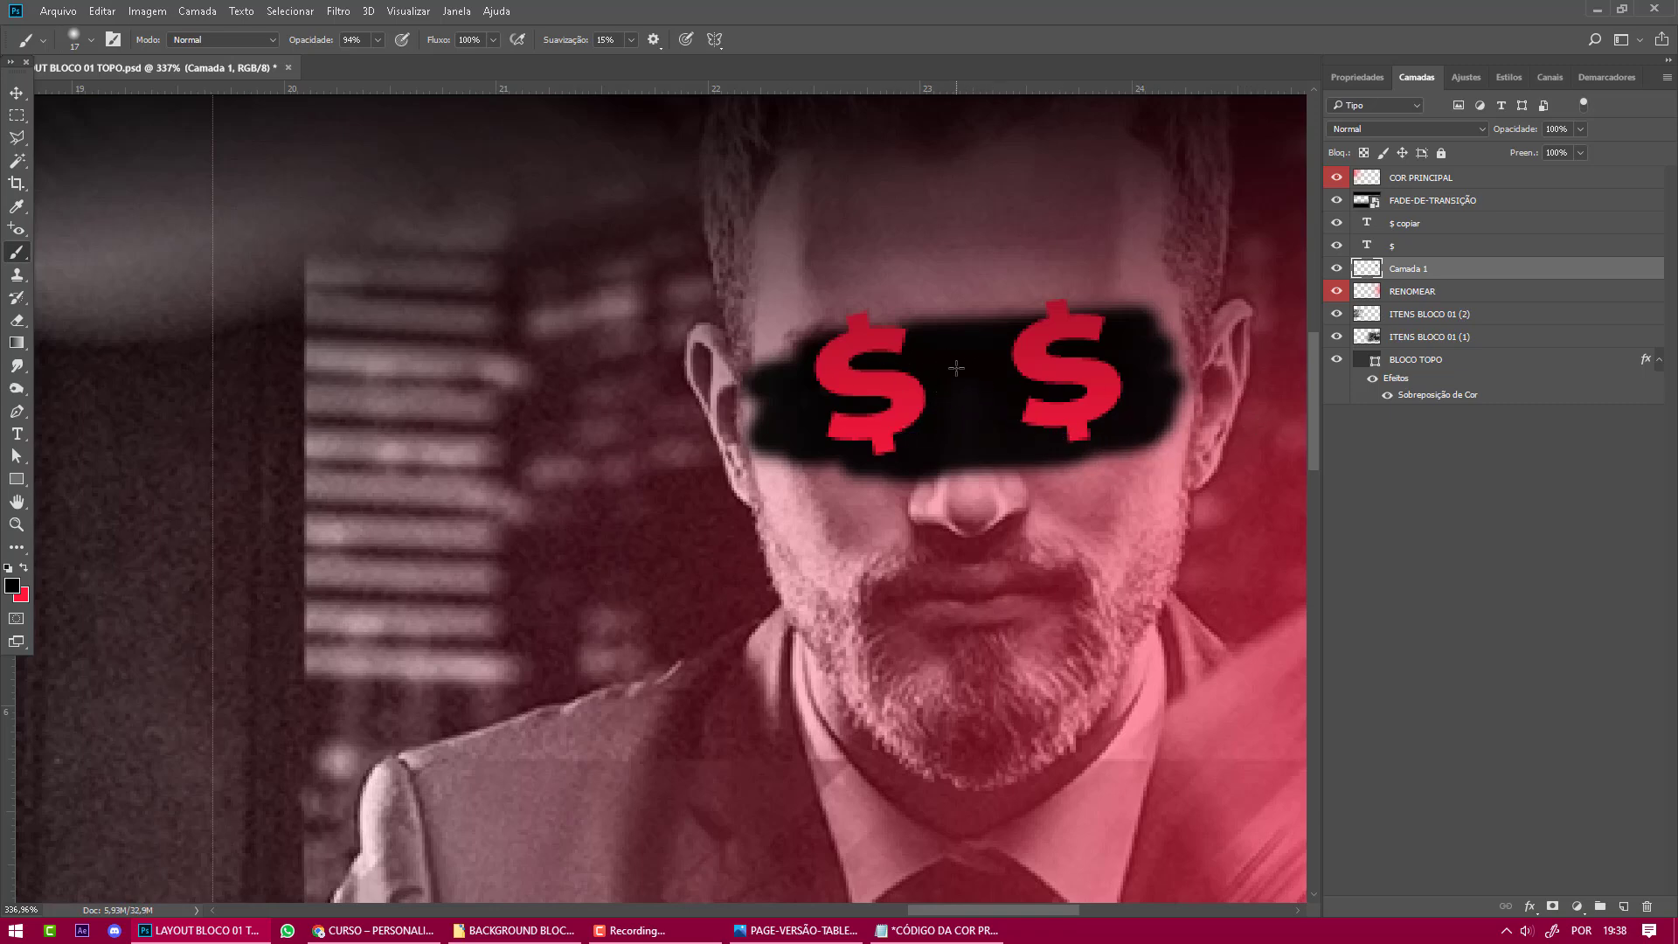
Nudge the painted black band slightly up and compare it with the sales page preview.
click(13, 94)
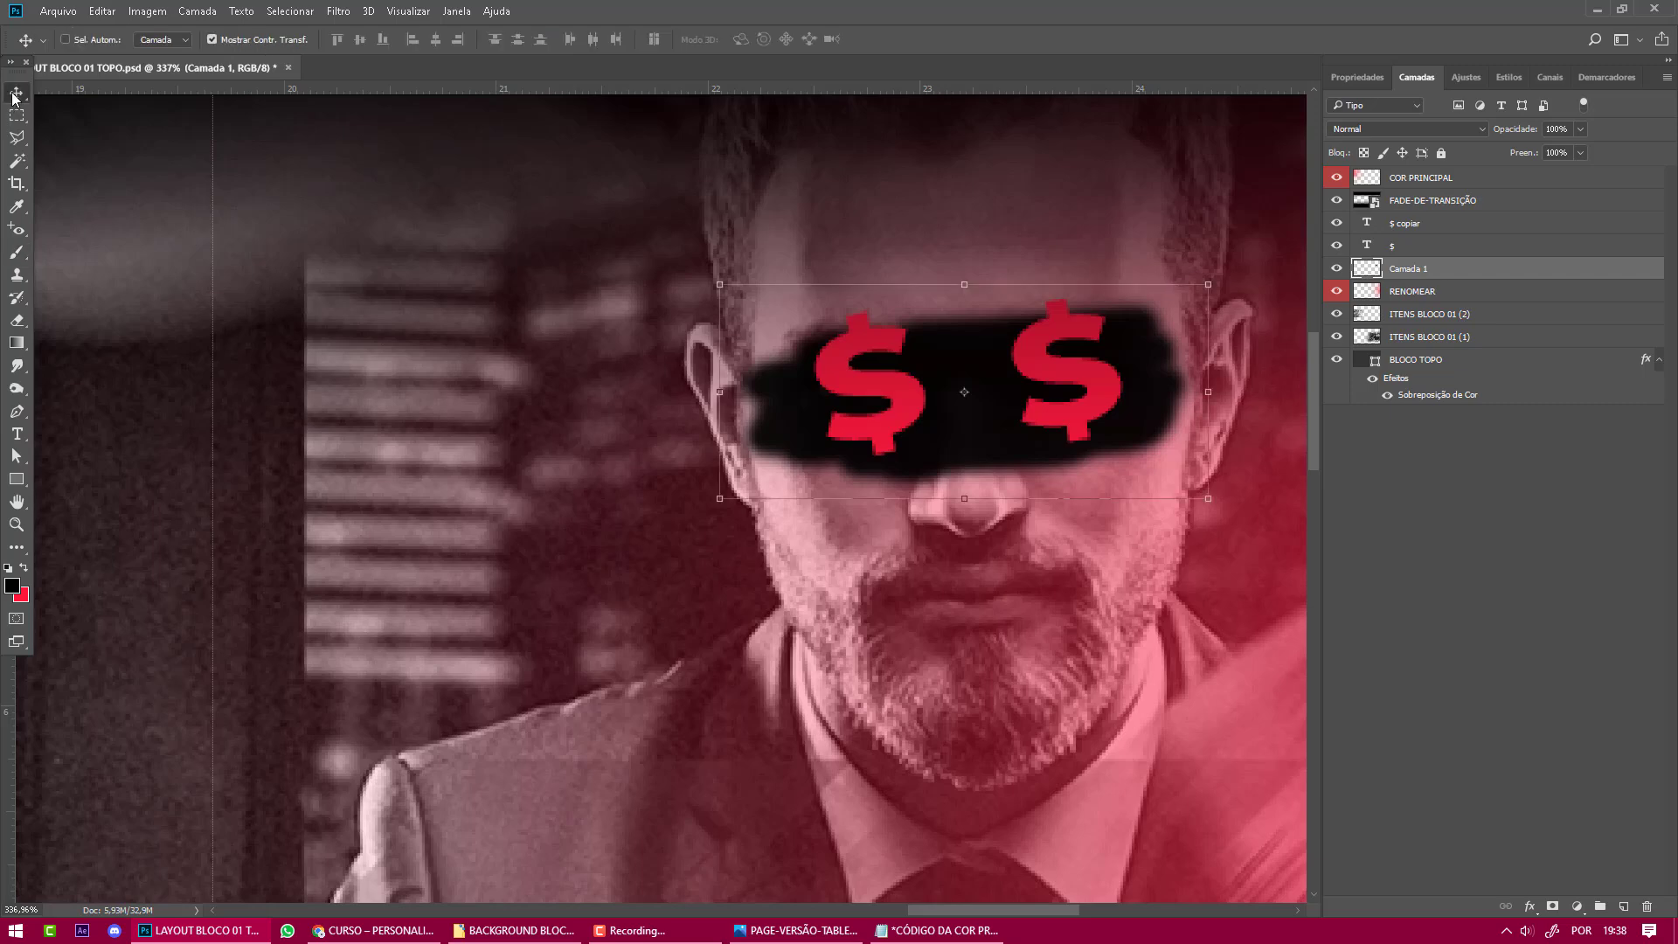
key(Up)
key(Up)
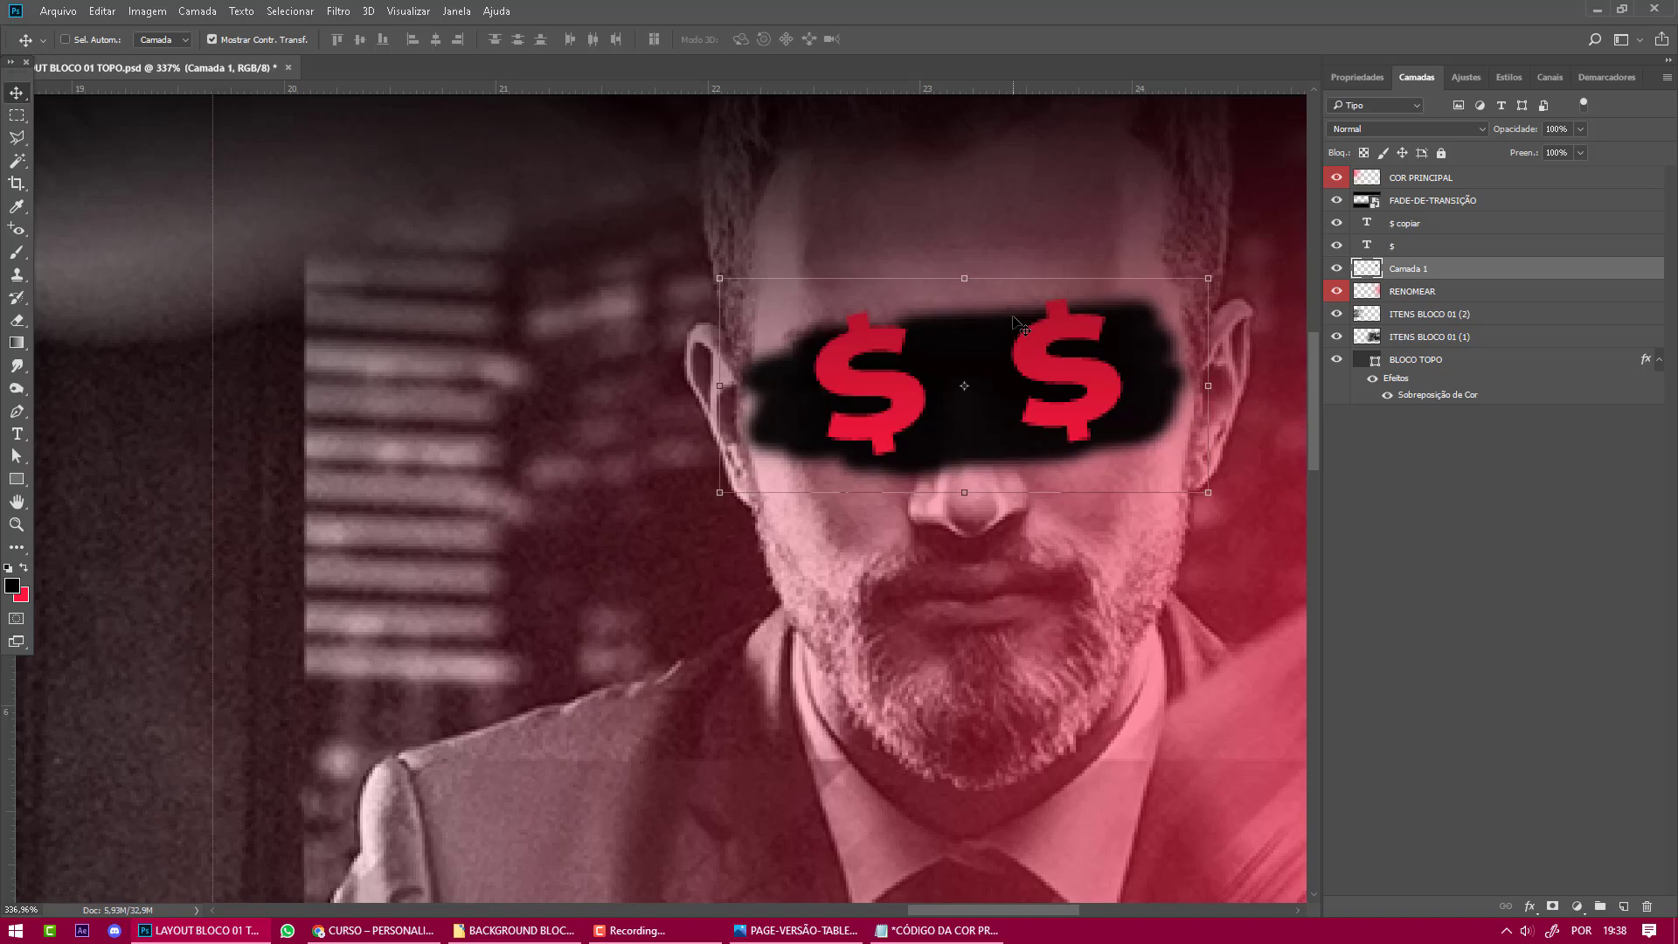
key(alt+Tab)
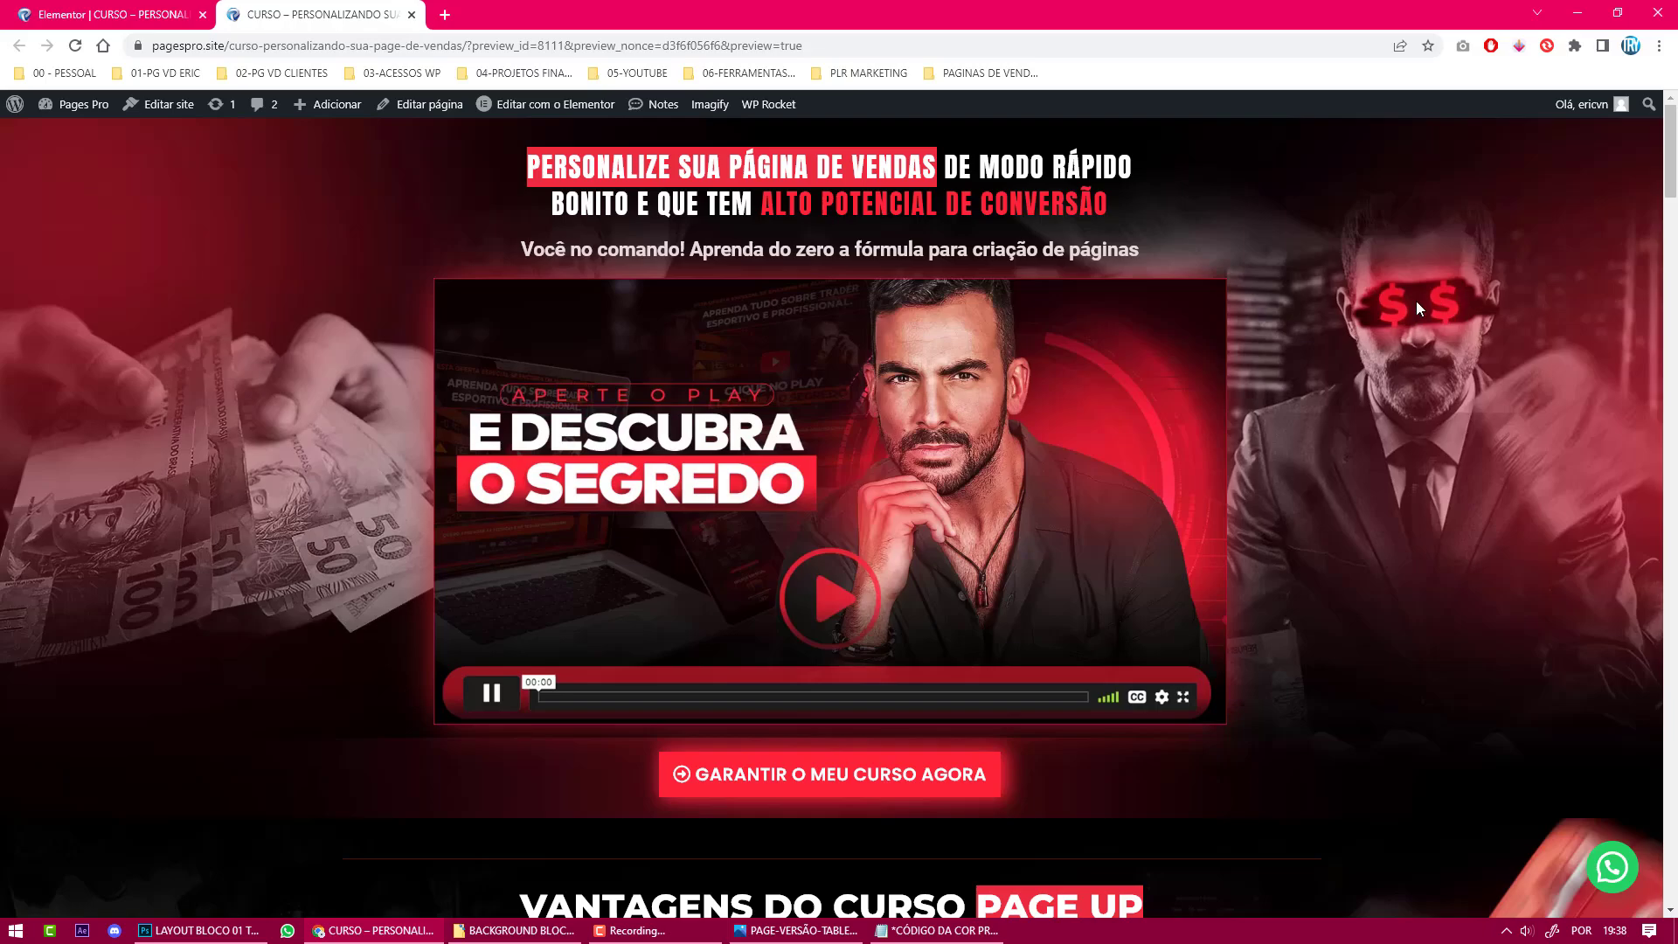
key(alt+Tab)
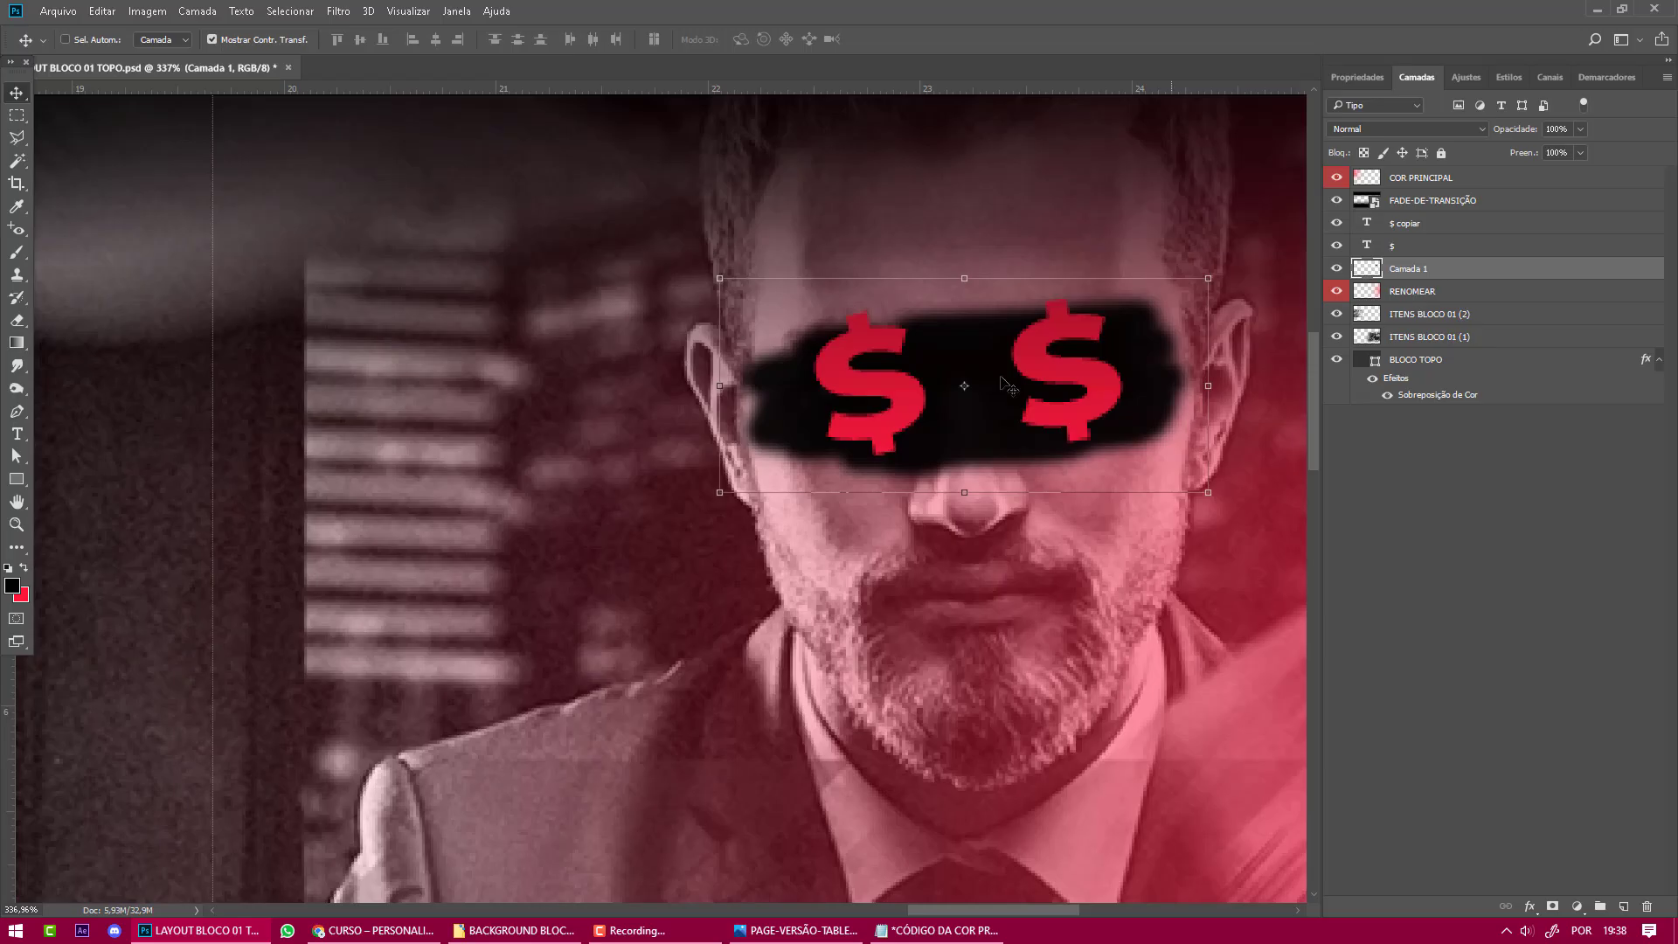
Add an Outer Glow layer style in red #fd0830 to the original $ text layer.
click(1431, 246)
click(1437, 245)
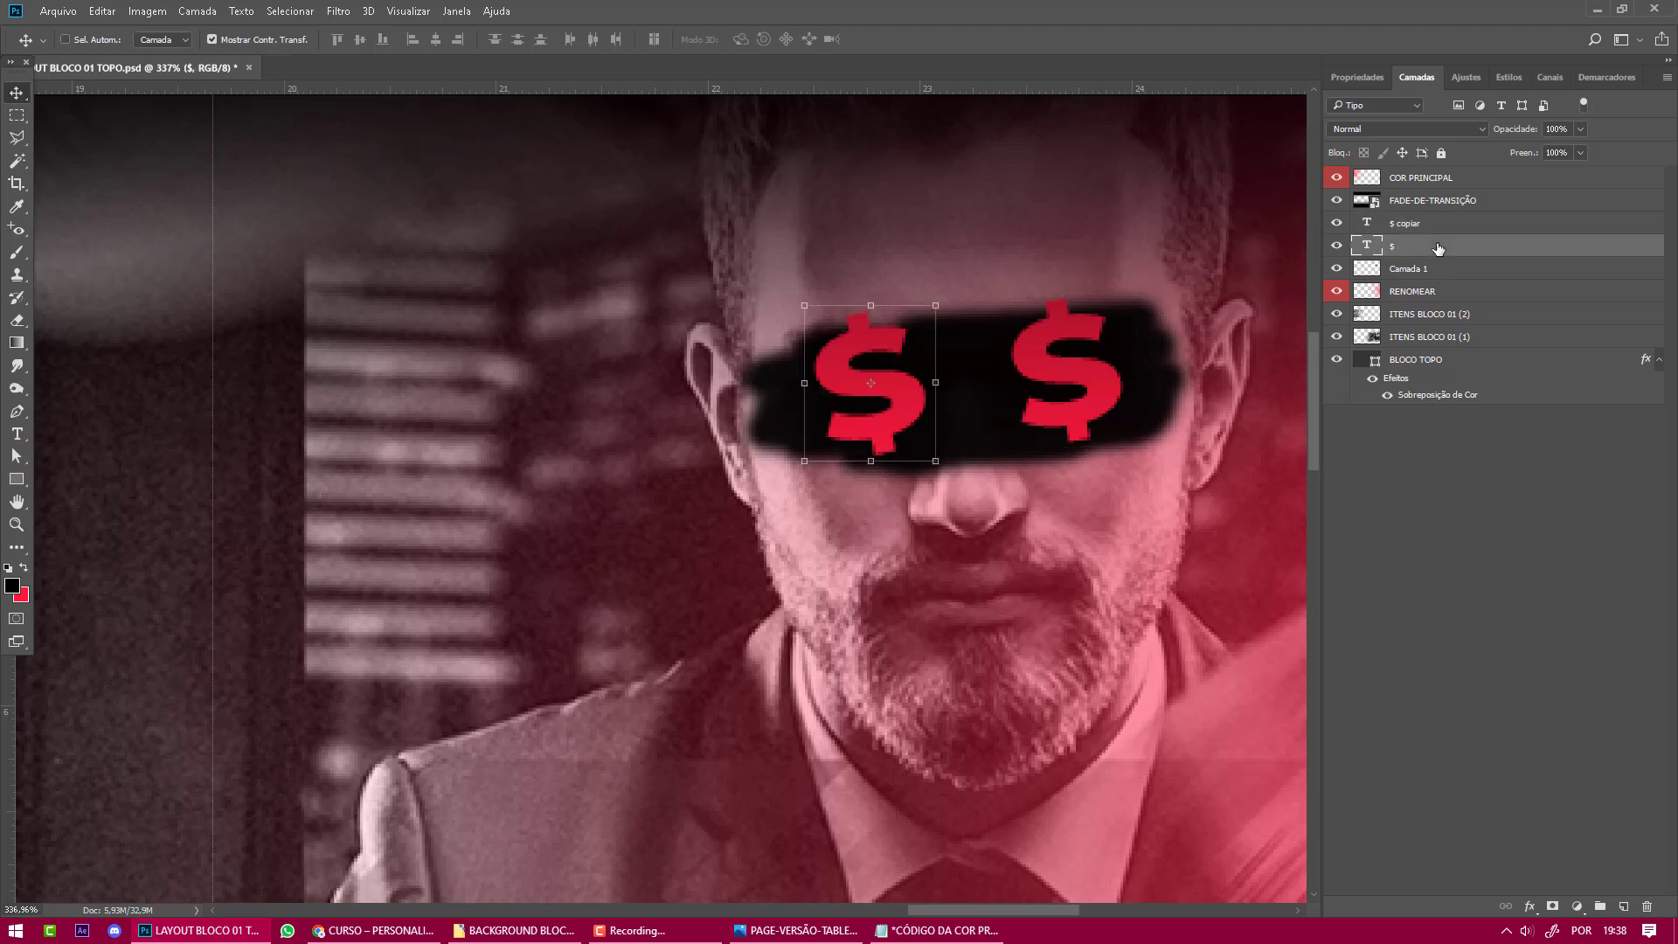
double_click(1438, 247)
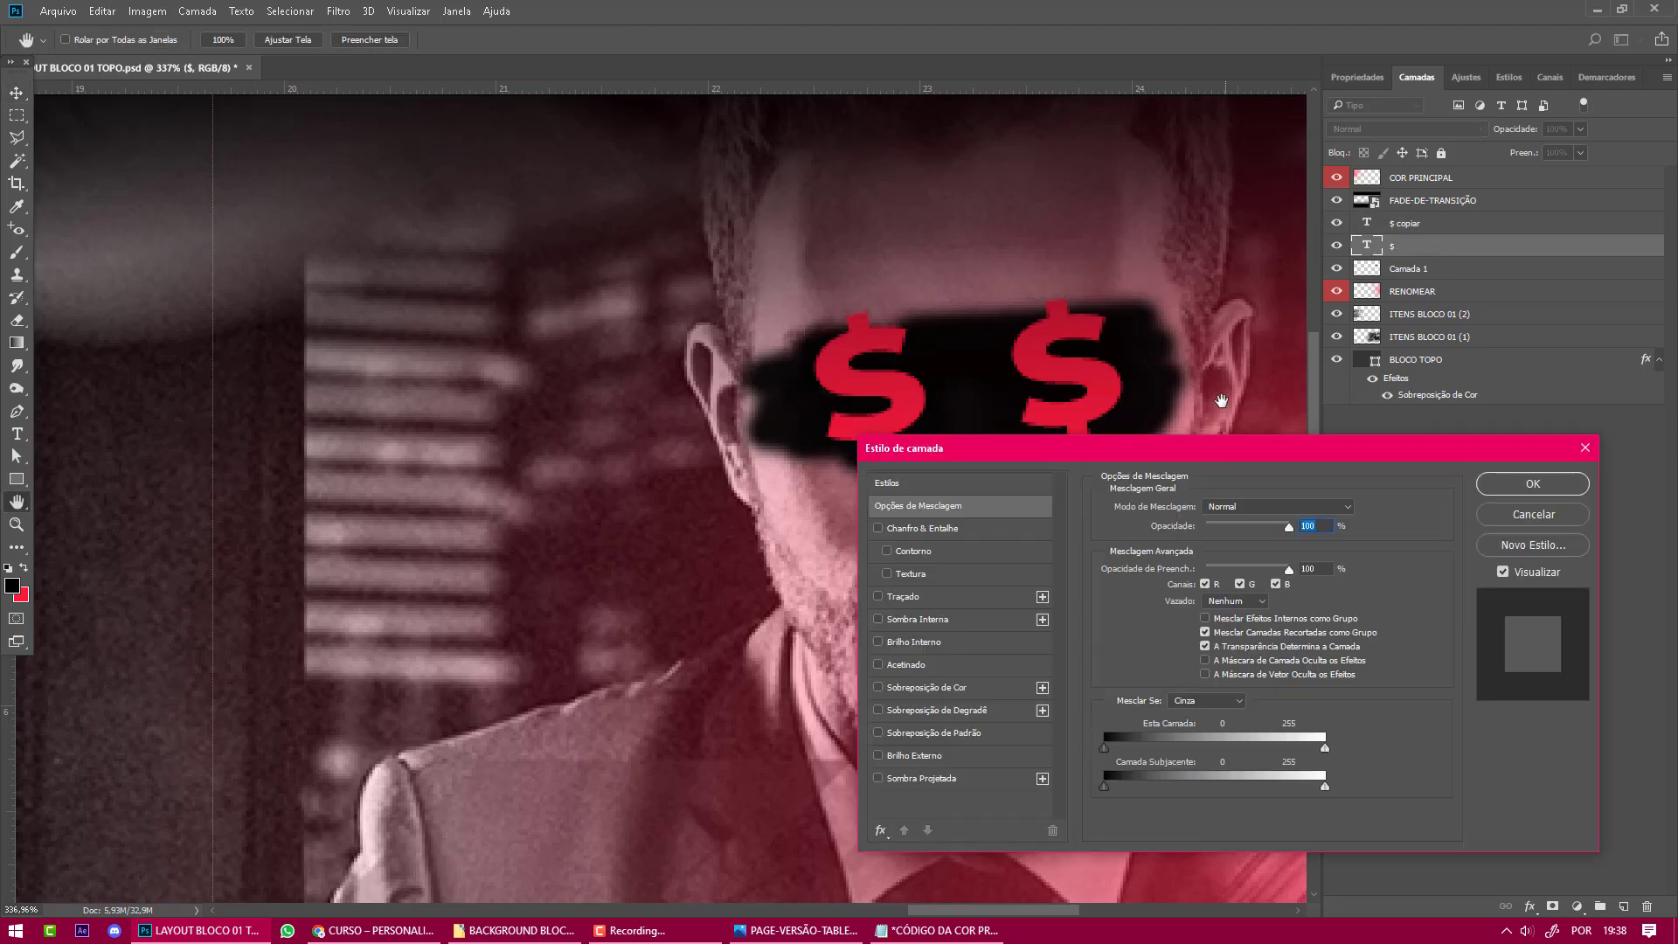
drag(1225, 454, 1224, 407)
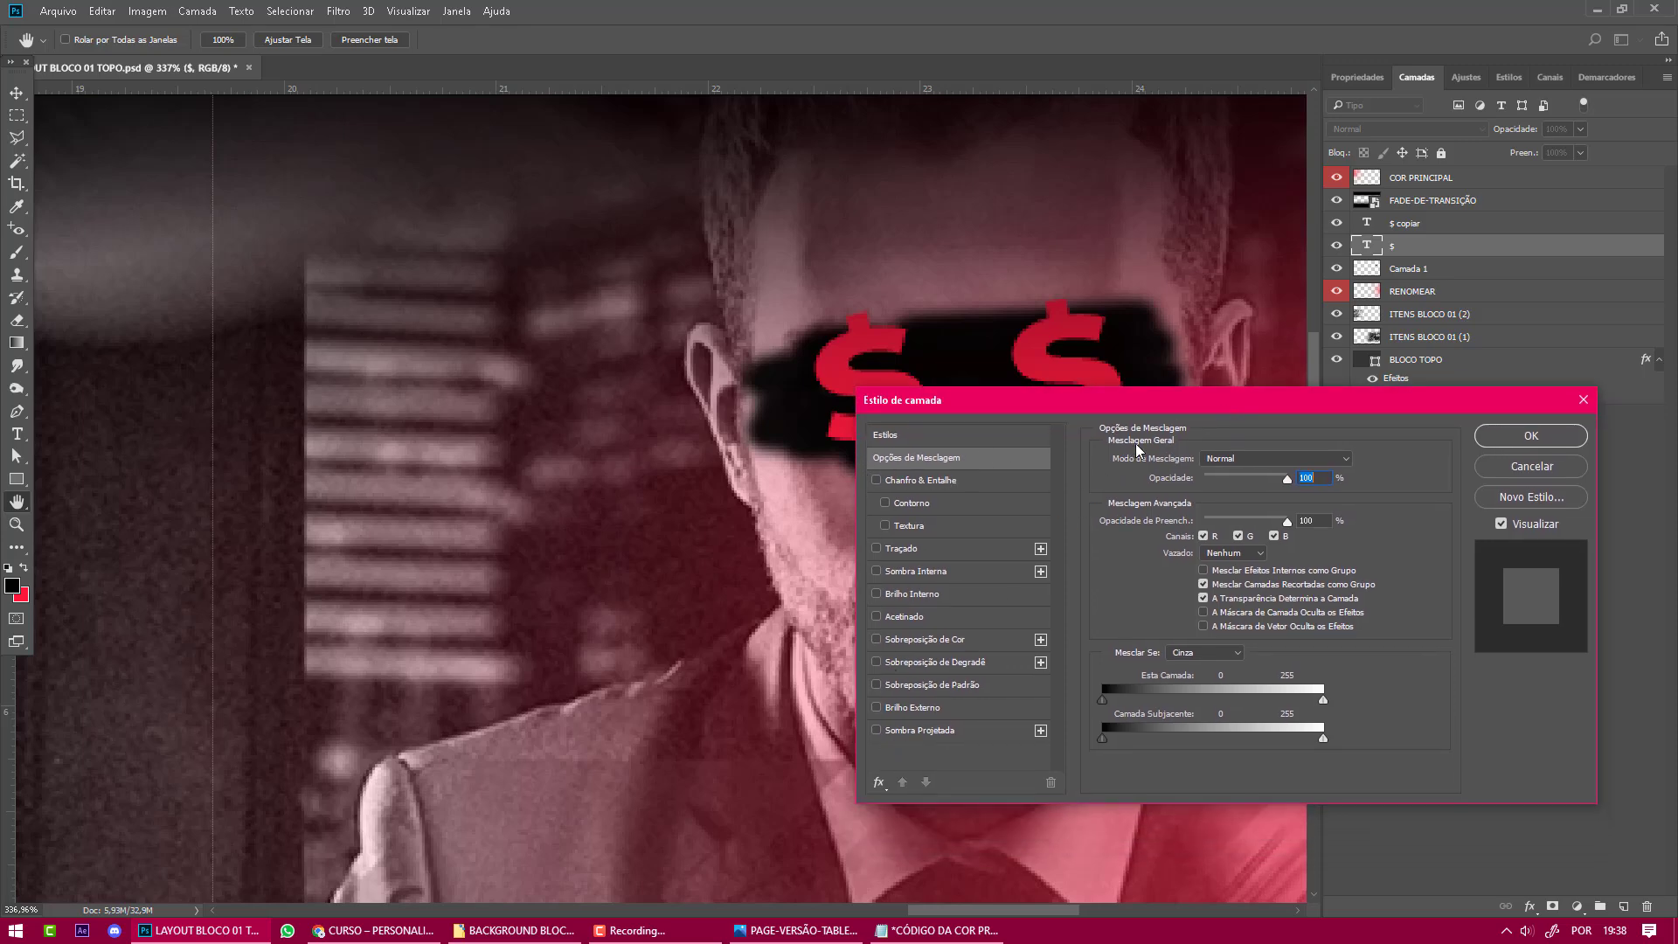
drag(1208, 401, 429, 152)
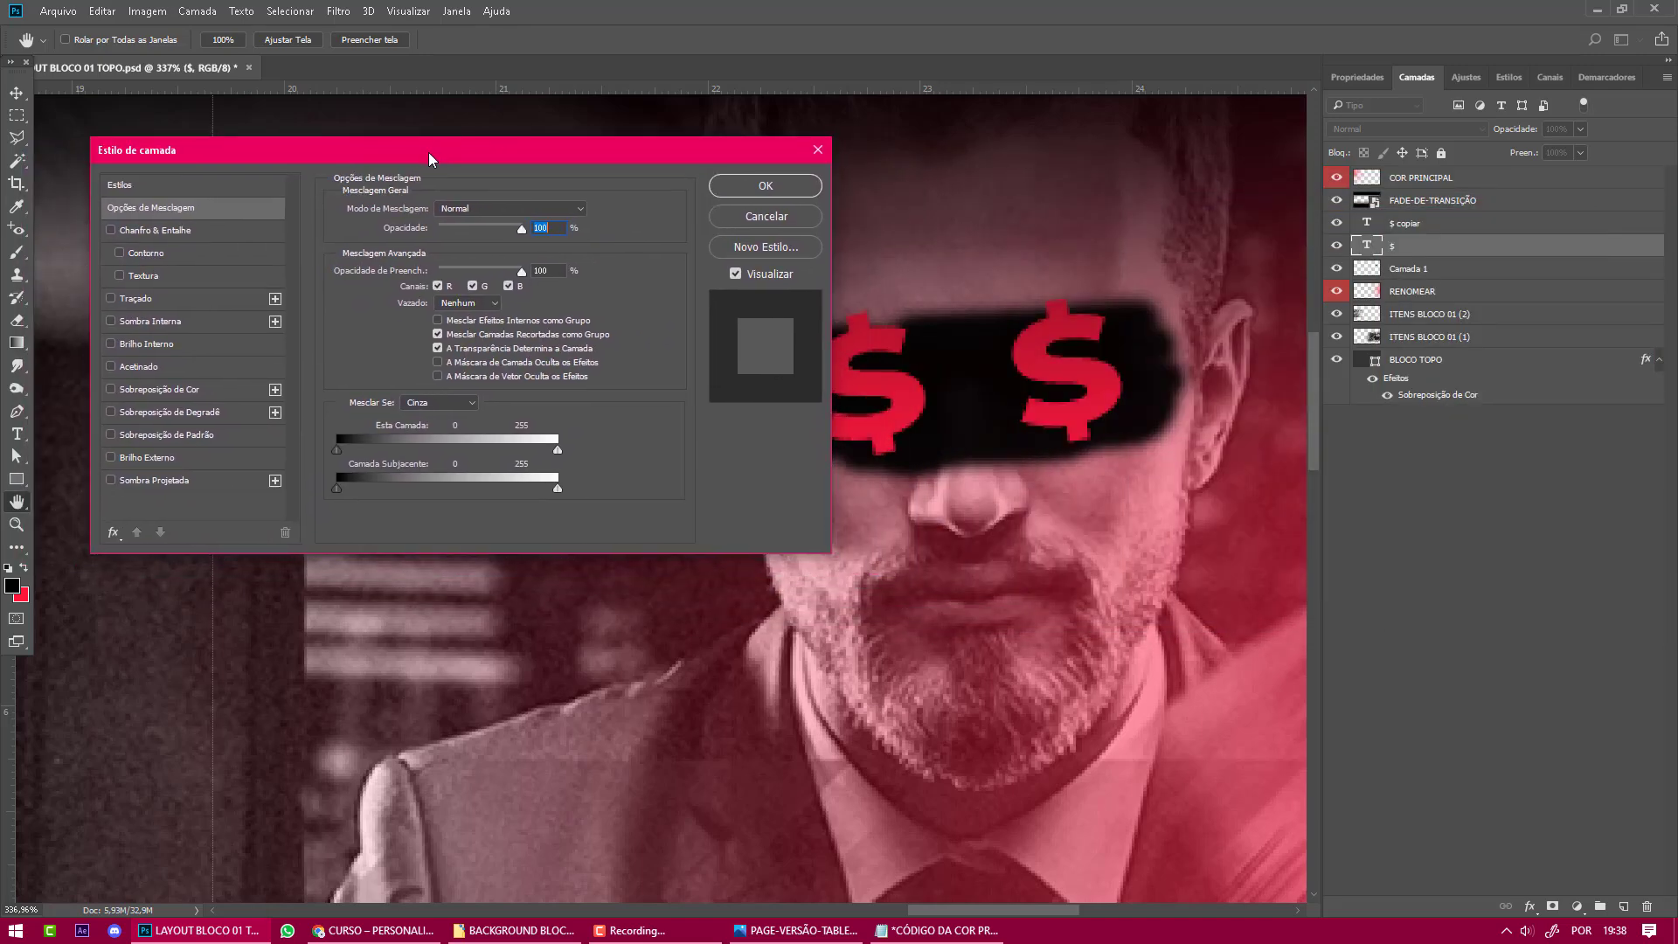
click(111, 458)
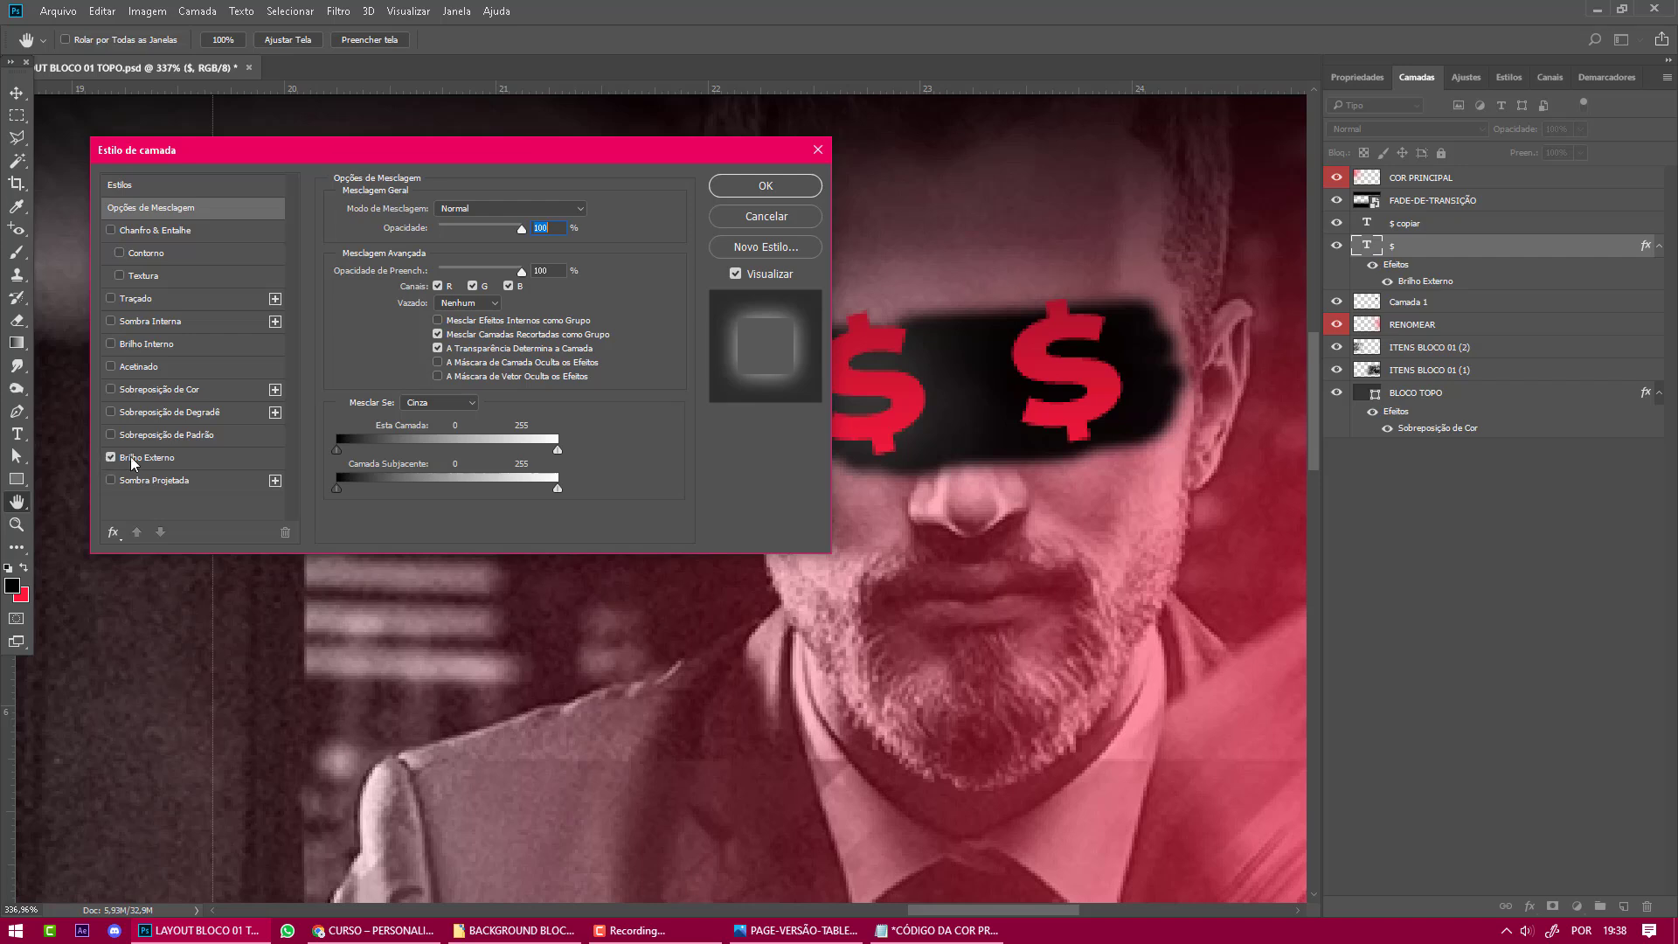
click(152, 457)
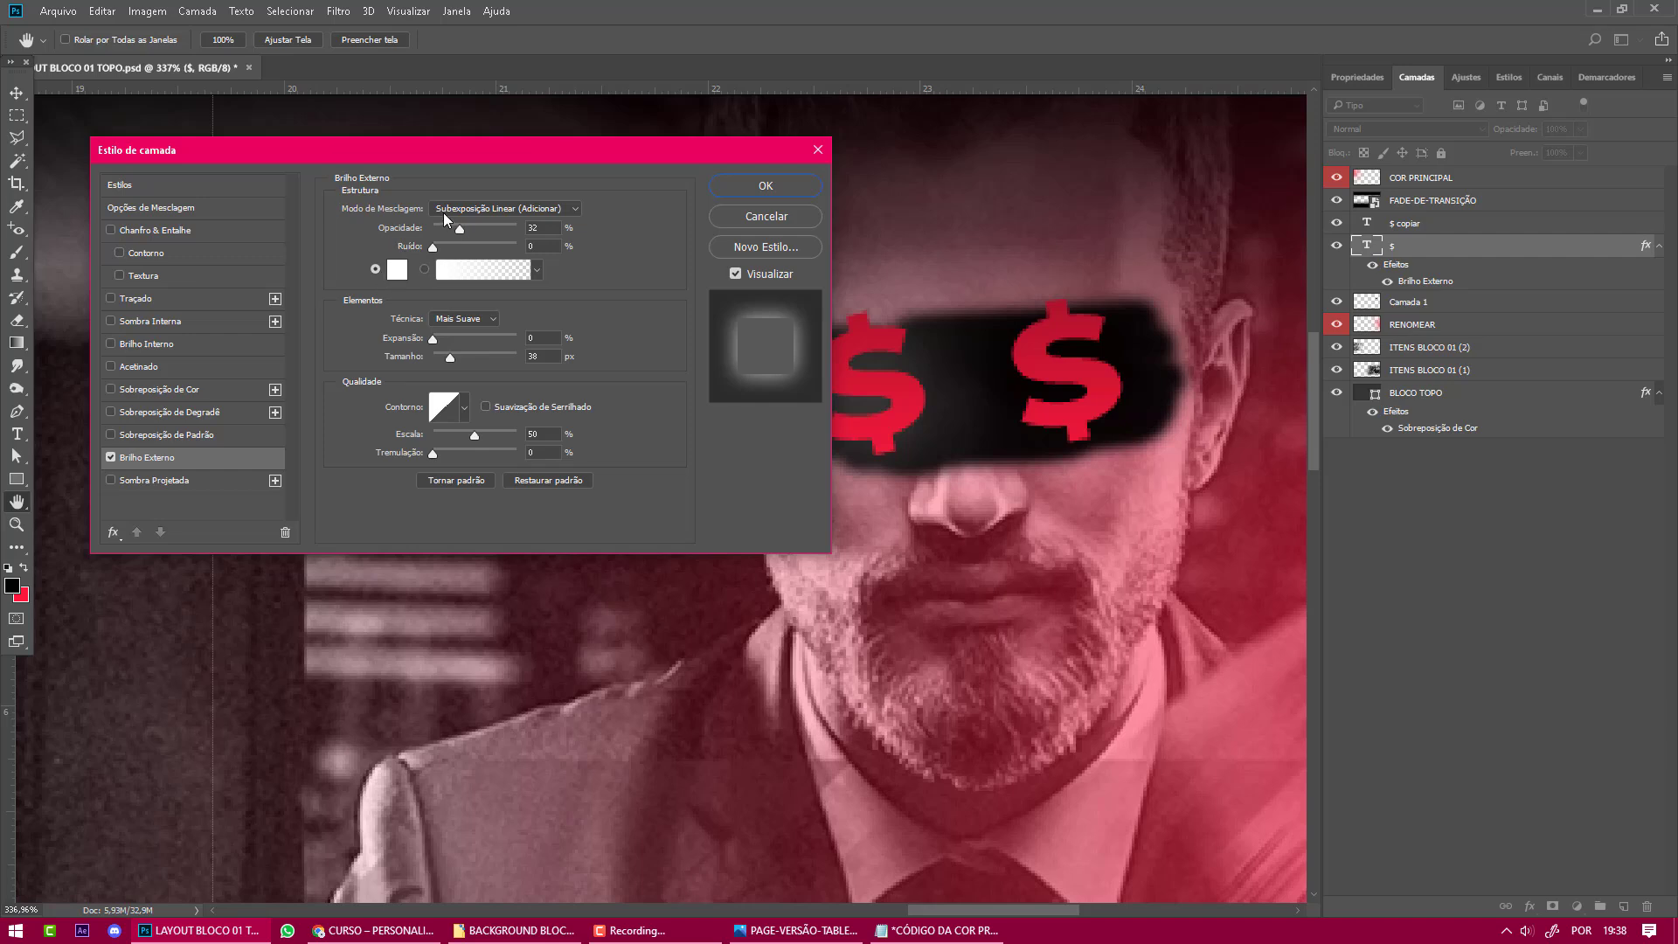
click(397, 272)
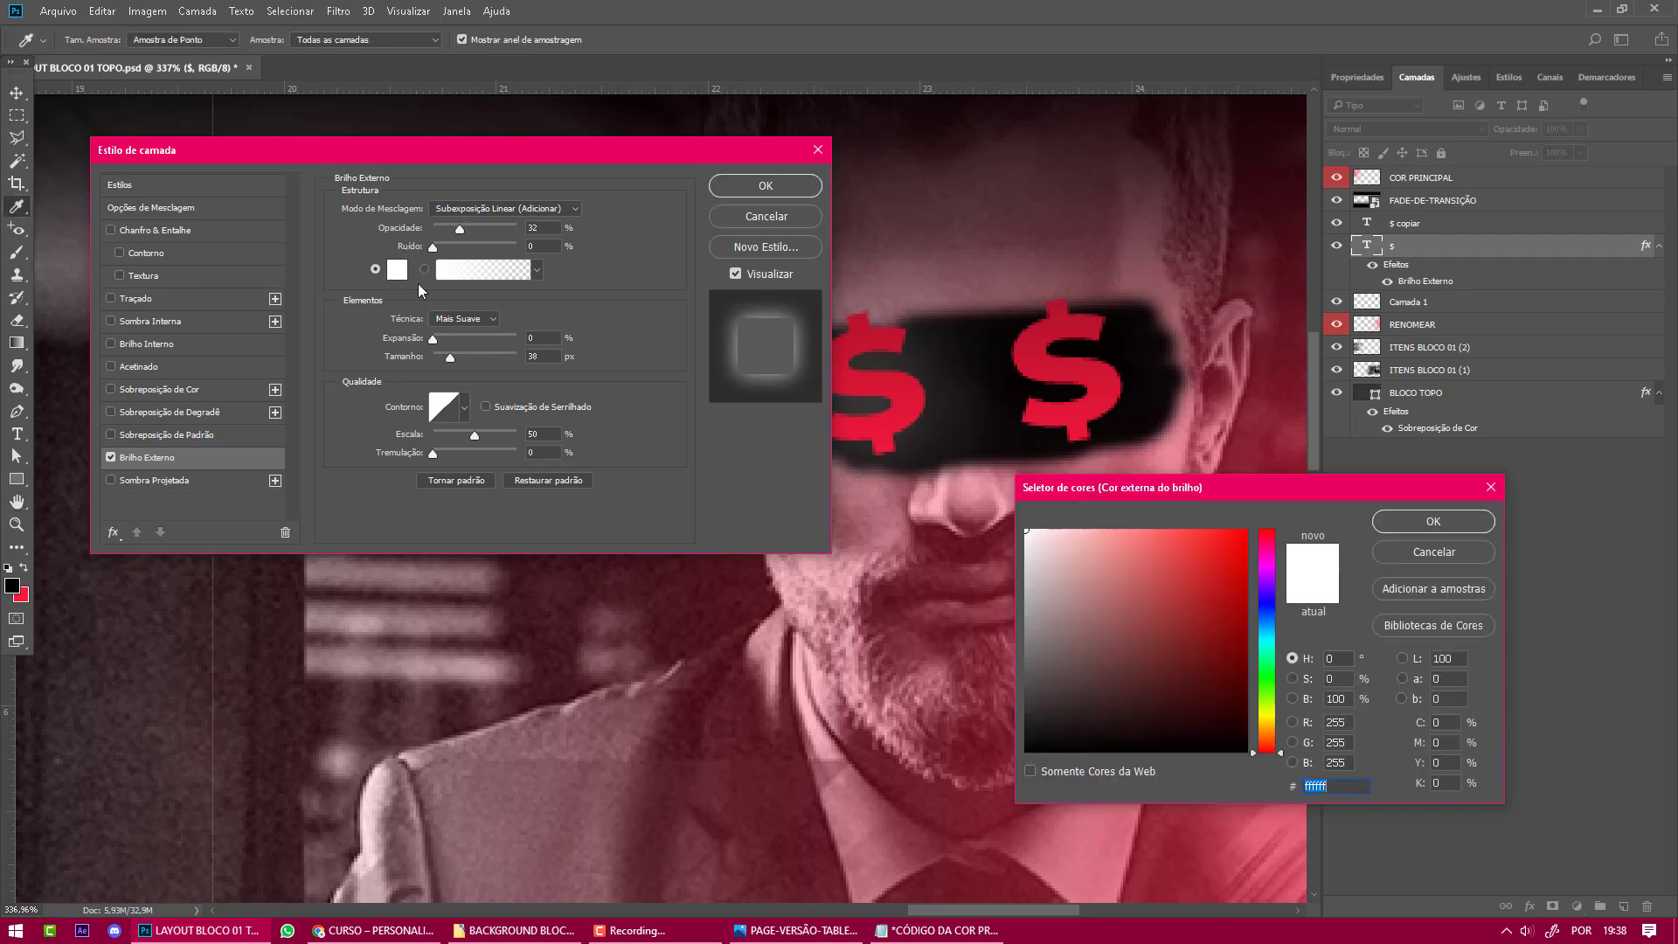
click(1267, 539)
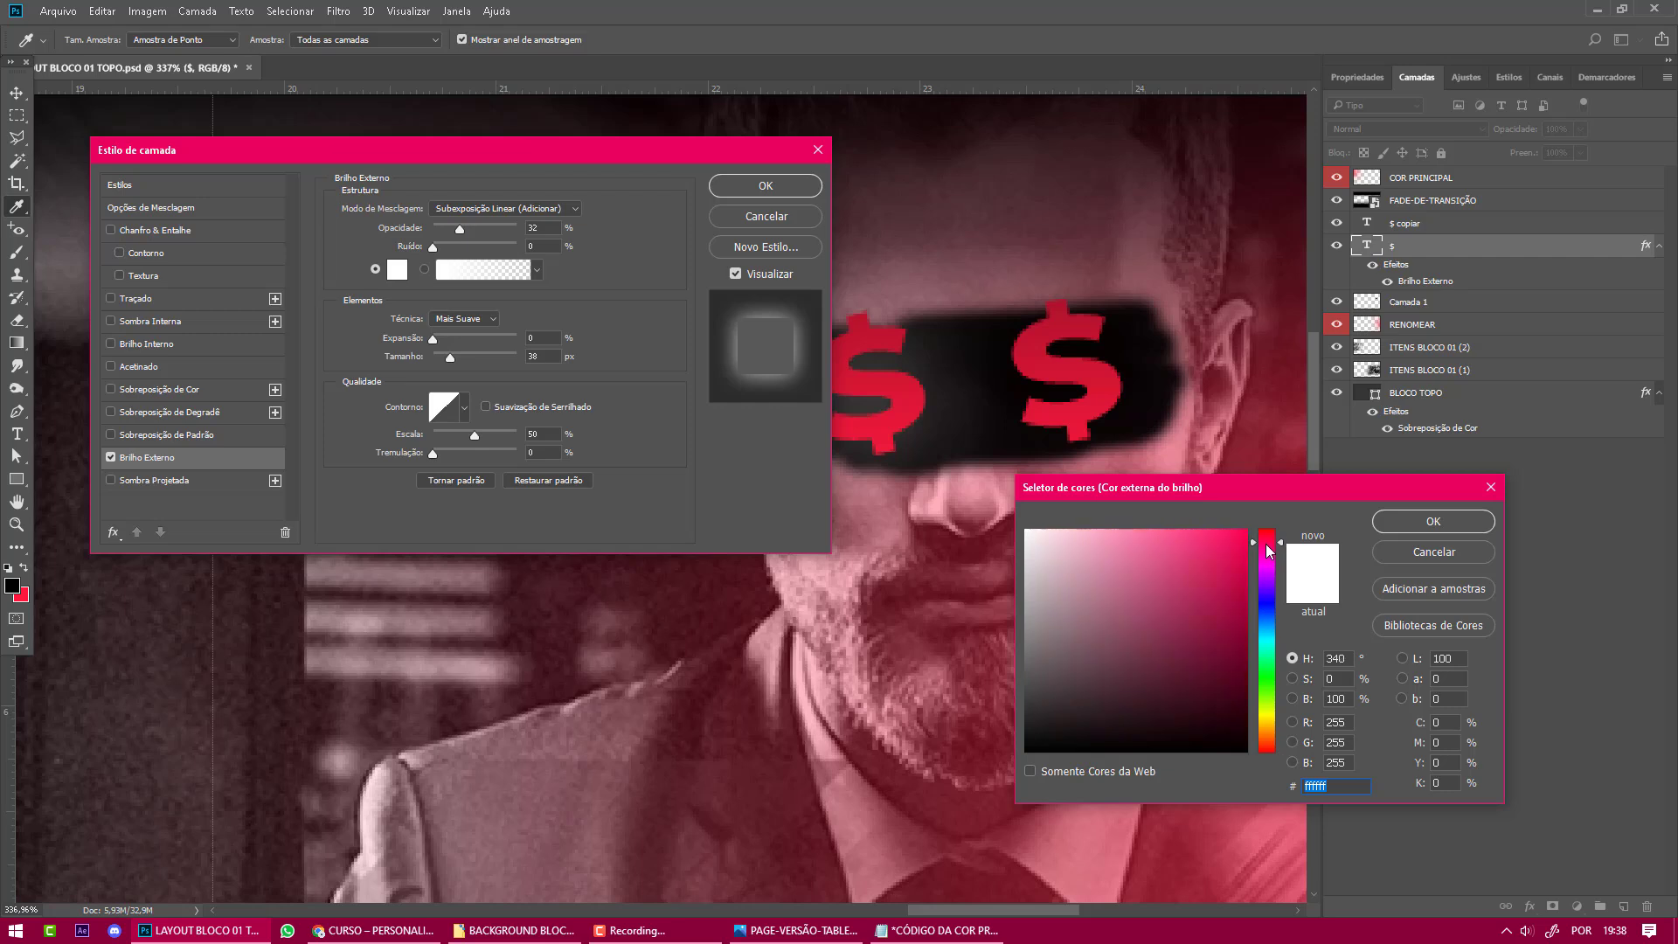
mouse_move(1233, 545)
mouse_down()
mouse_move(1231, 499)
mouse_move(1280, 536)
mouse_up()
click(1241, 531)
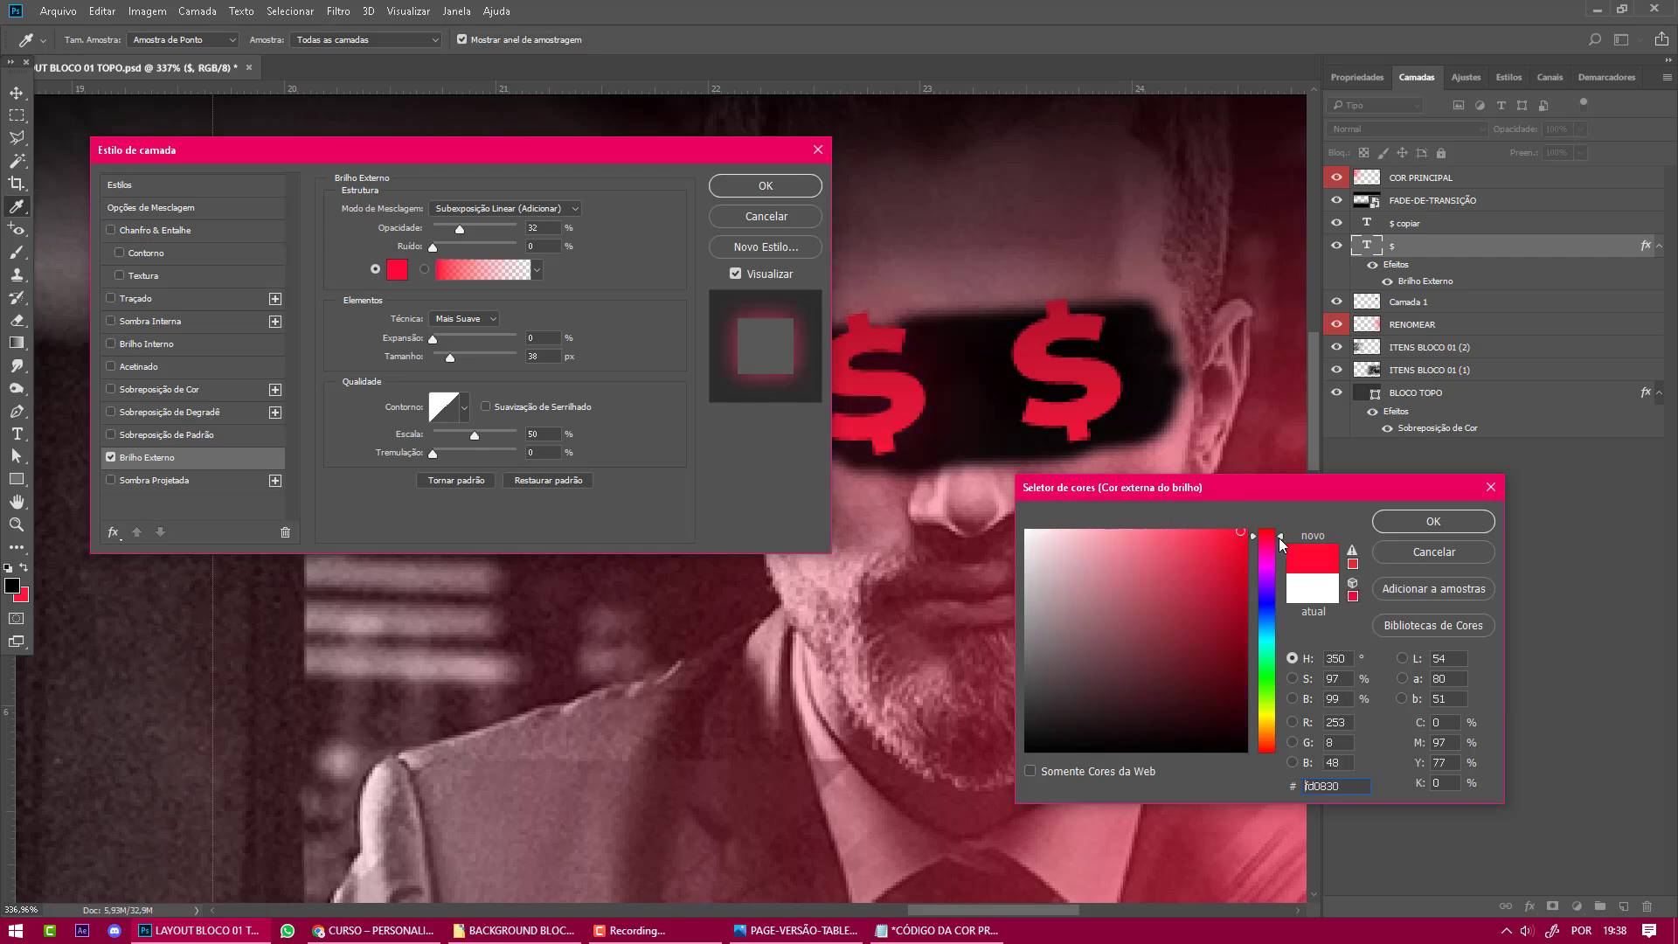
click(1414, 529)
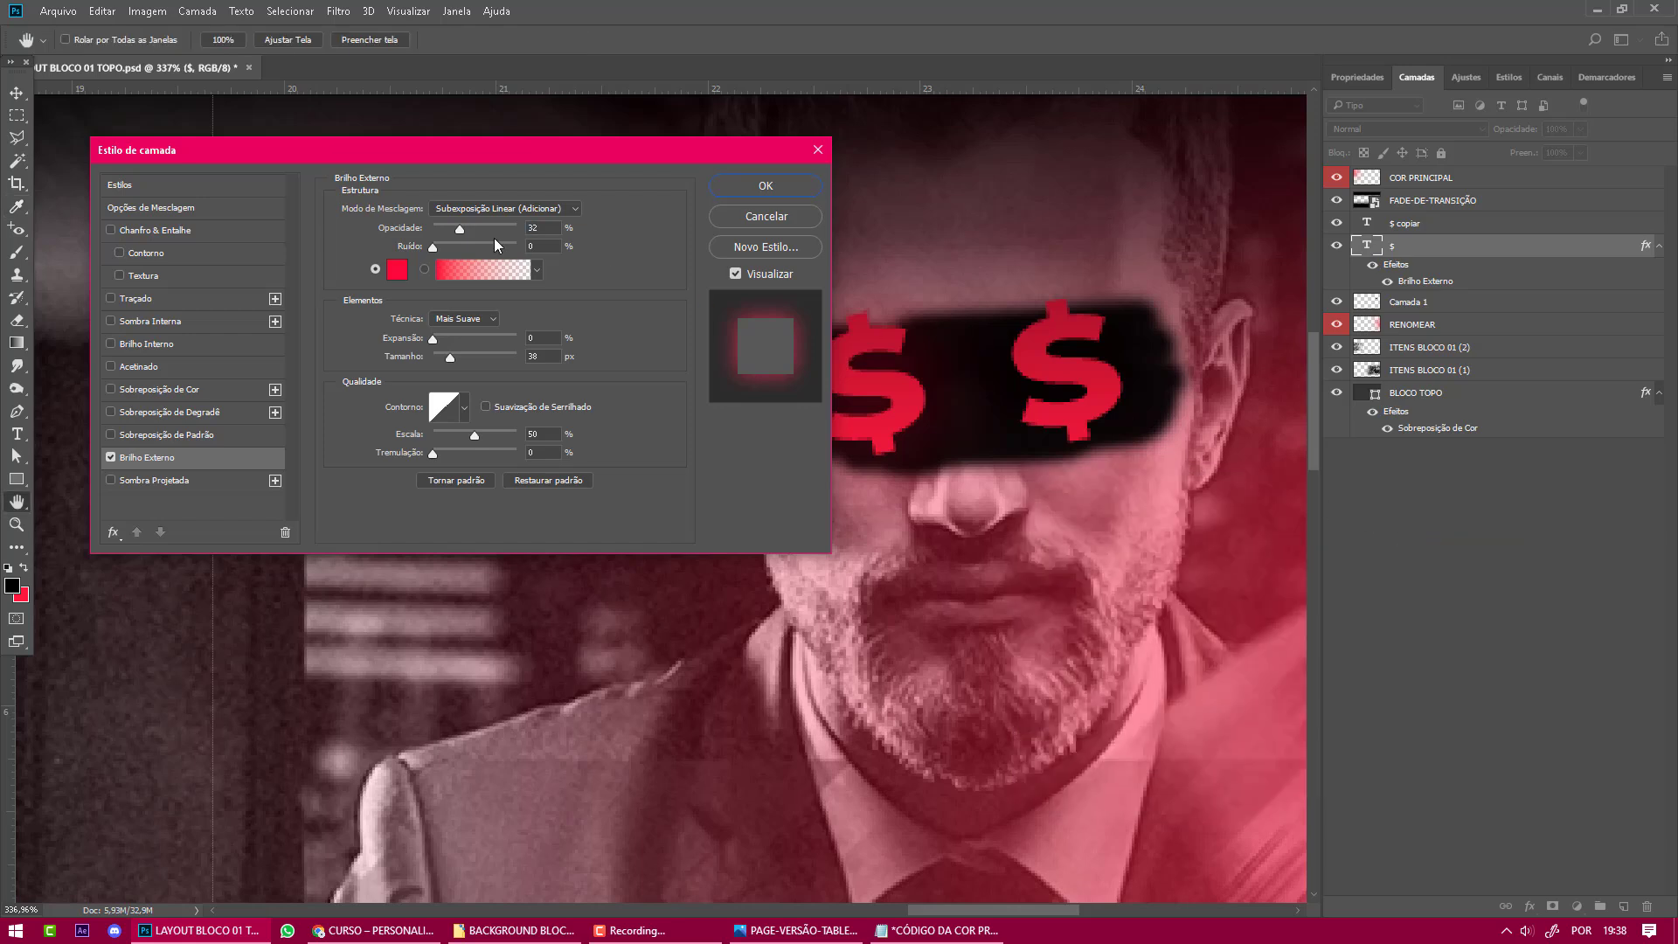
Set the glow to 67% opacity, 7 px size and 54% range, and shift that dollar sign slightly down.
drag(463, 229, 430, 259)
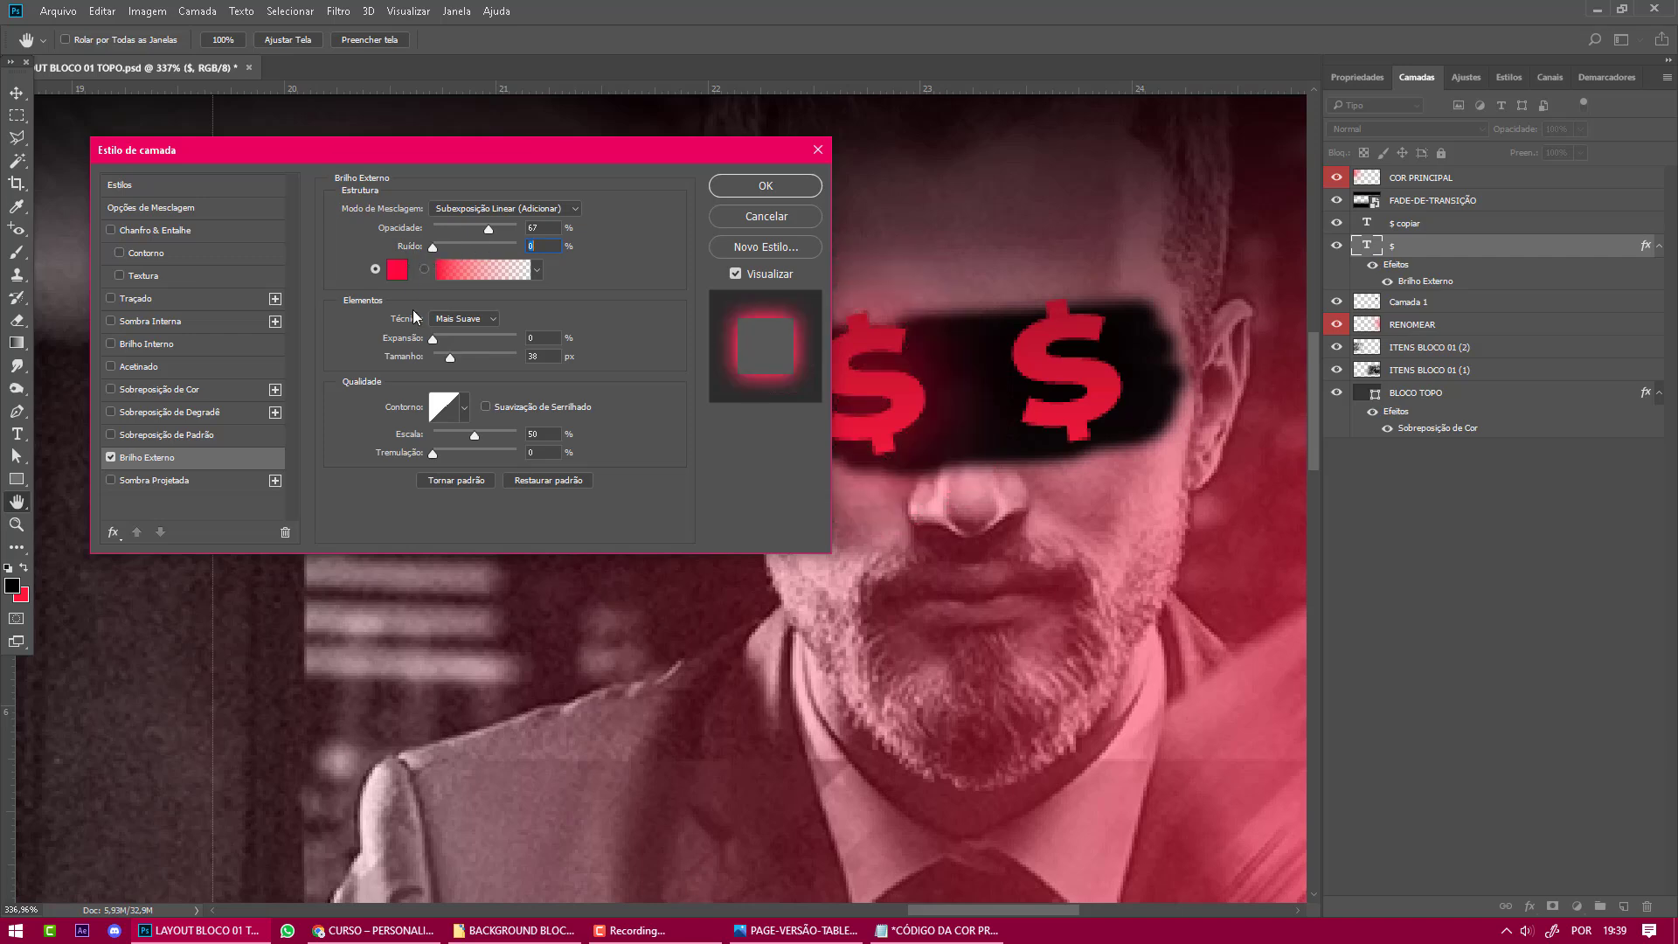
mouse_move(451, 357)
mouse_down()
mouse_move(475, 353)
mouse_move(438, 354)
mouse_up()
mouse_move(475, 435)
mouse_down()
mouse_move(496, 433)
mouse_move(474, 437)
mouse_up()
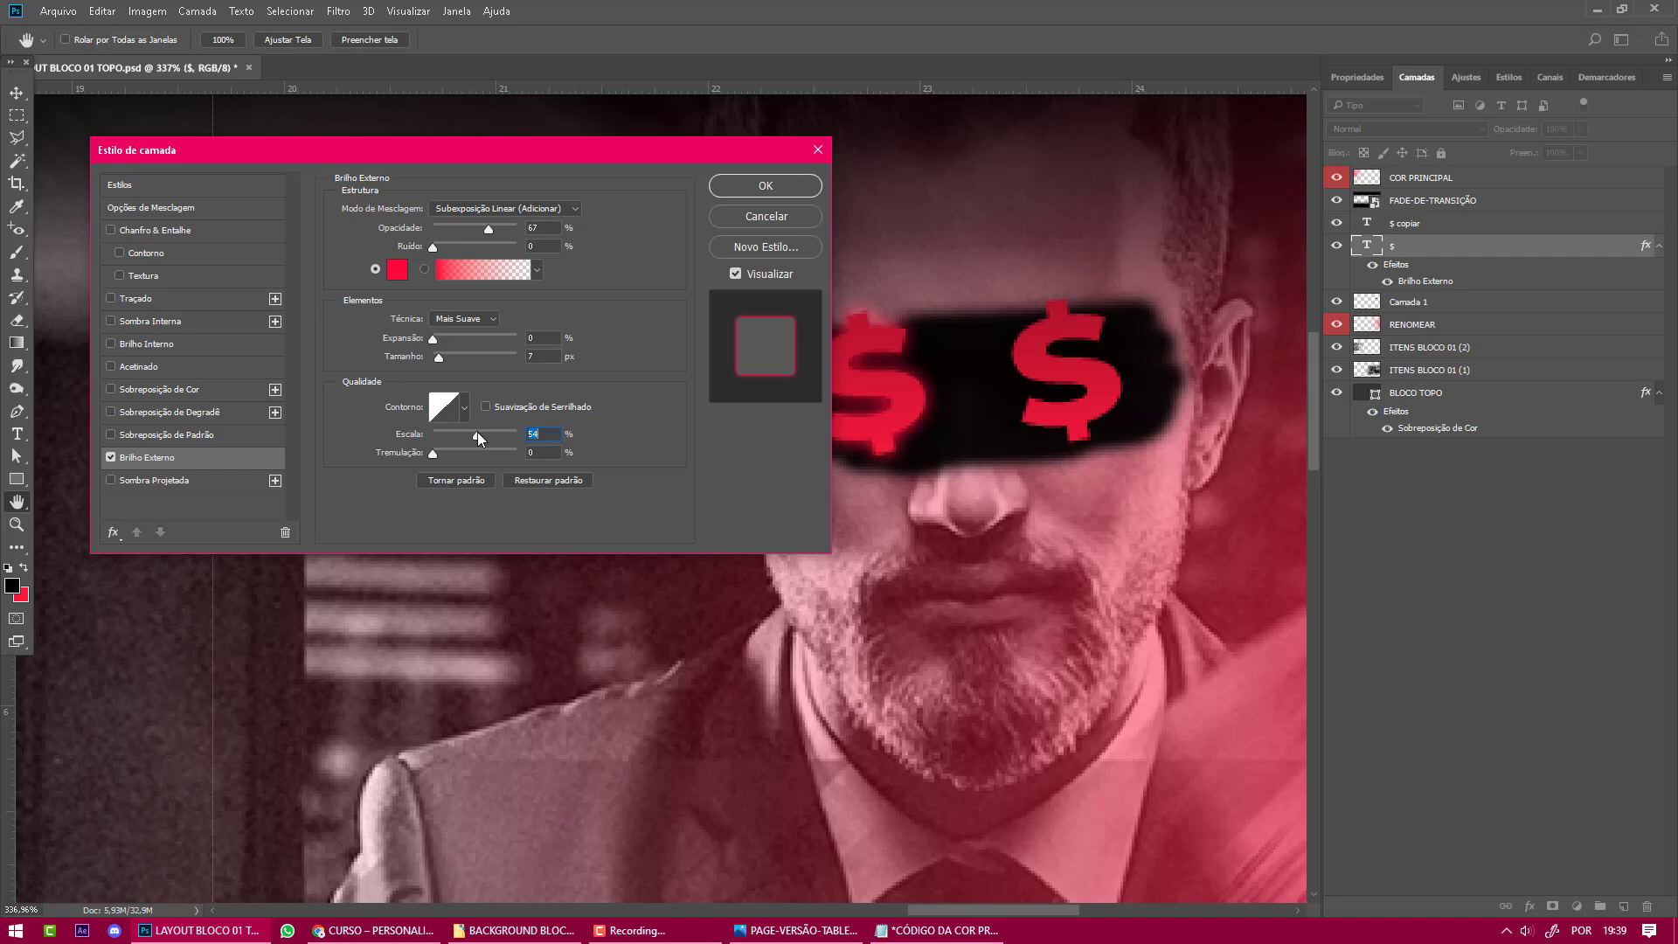
mouse_move(437, 338)
mouse_down()
mouse_move(509, 340)
mouse_move(429, 346)
mouse_up()
drag(615, 159, 682, 217)
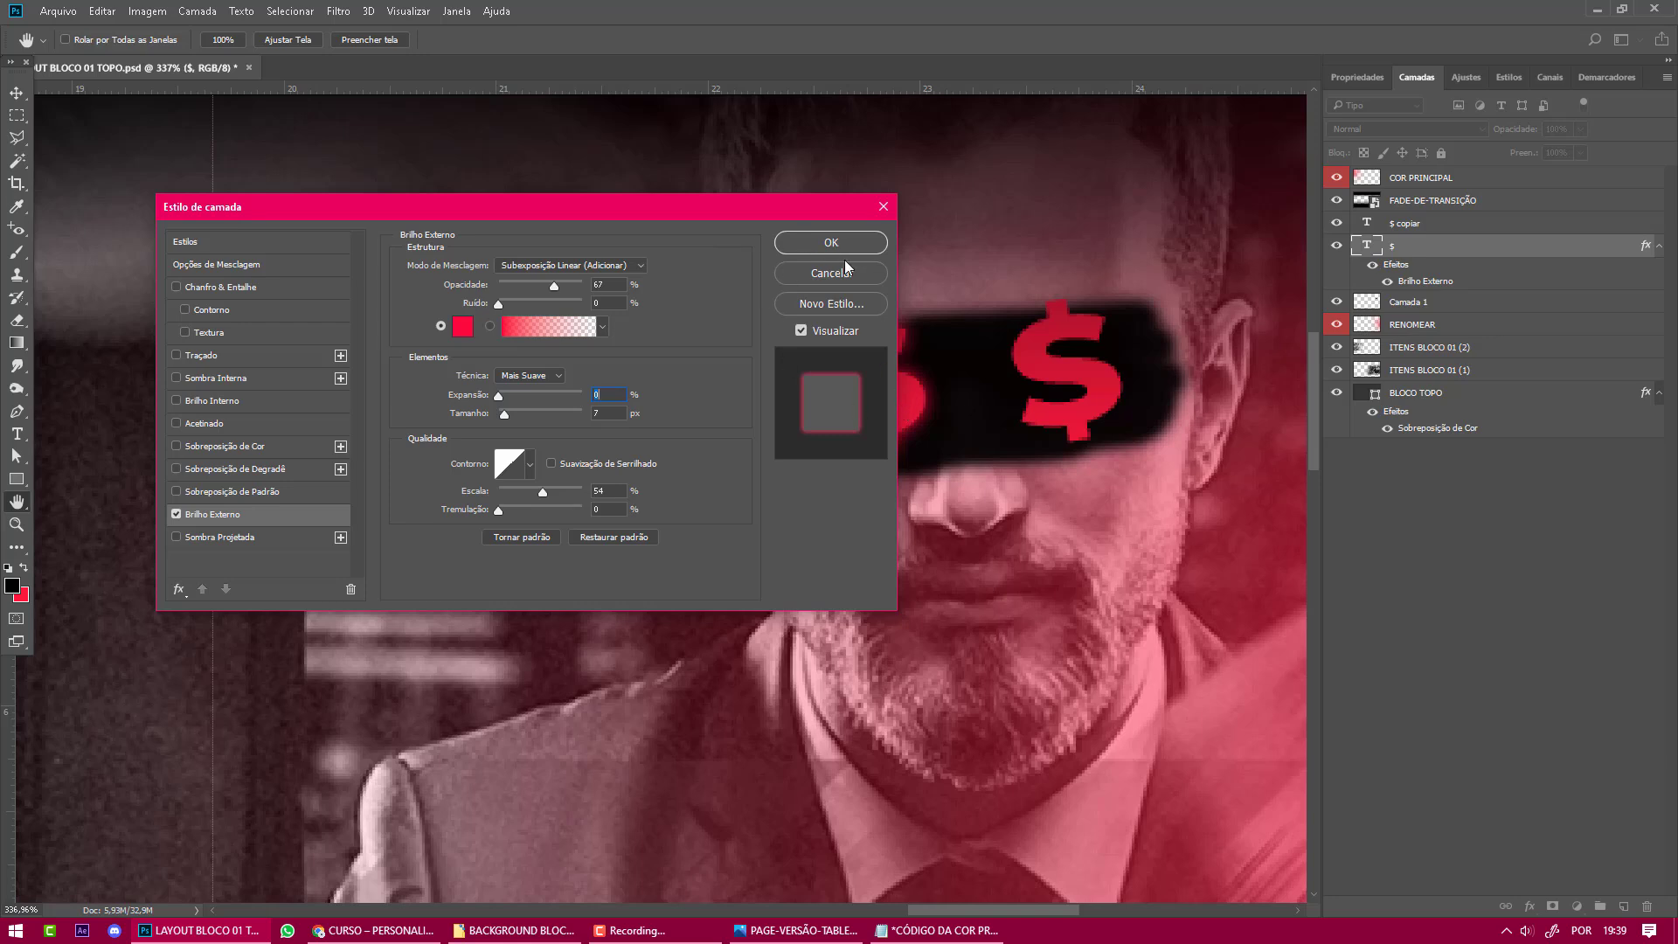
click(843, 246)
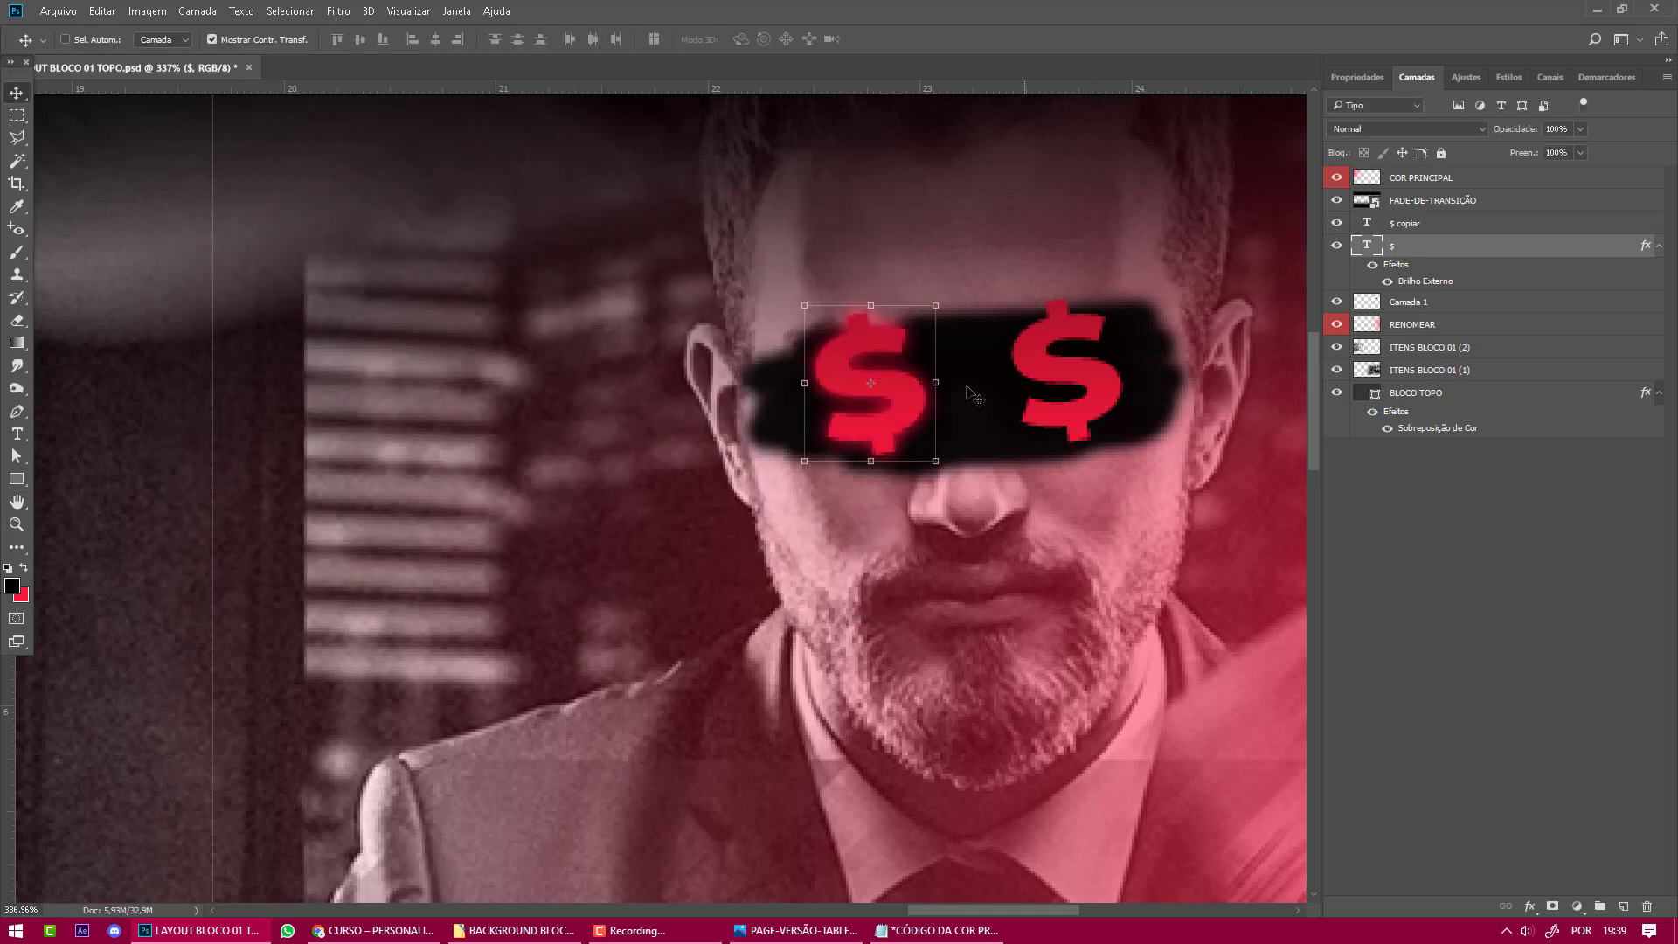
drag(914, 369, 914, 375)
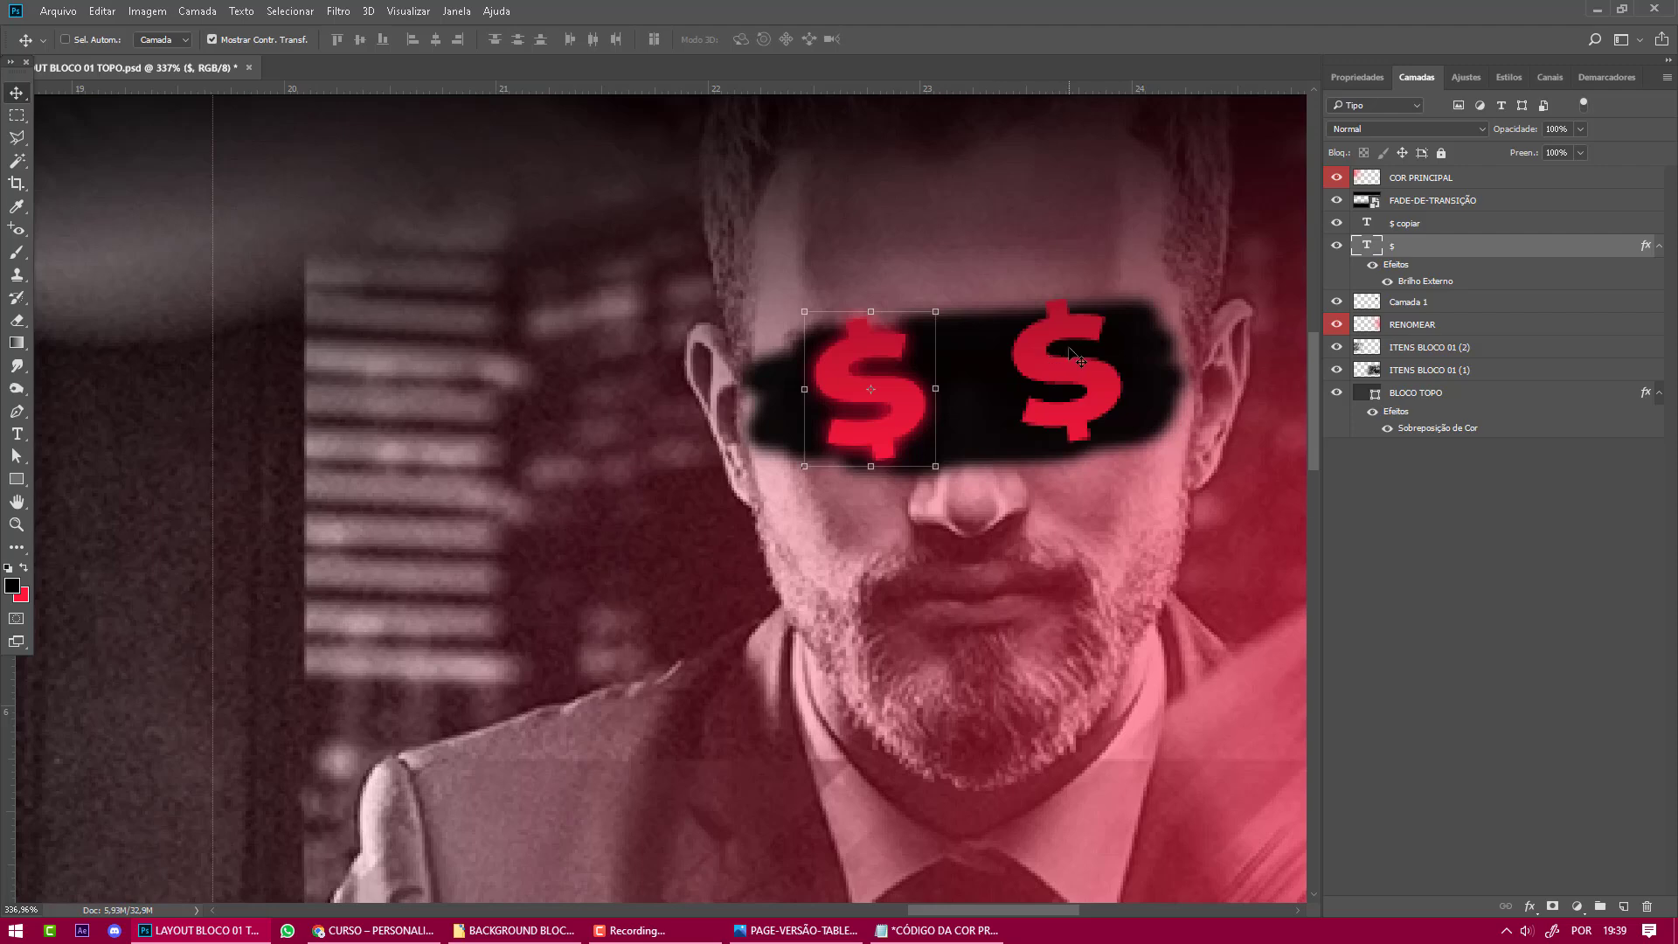
Replace the plain $ copy with a duplicate of the glowing $ layer, placed over the man's other eye.
click(1431, 227)
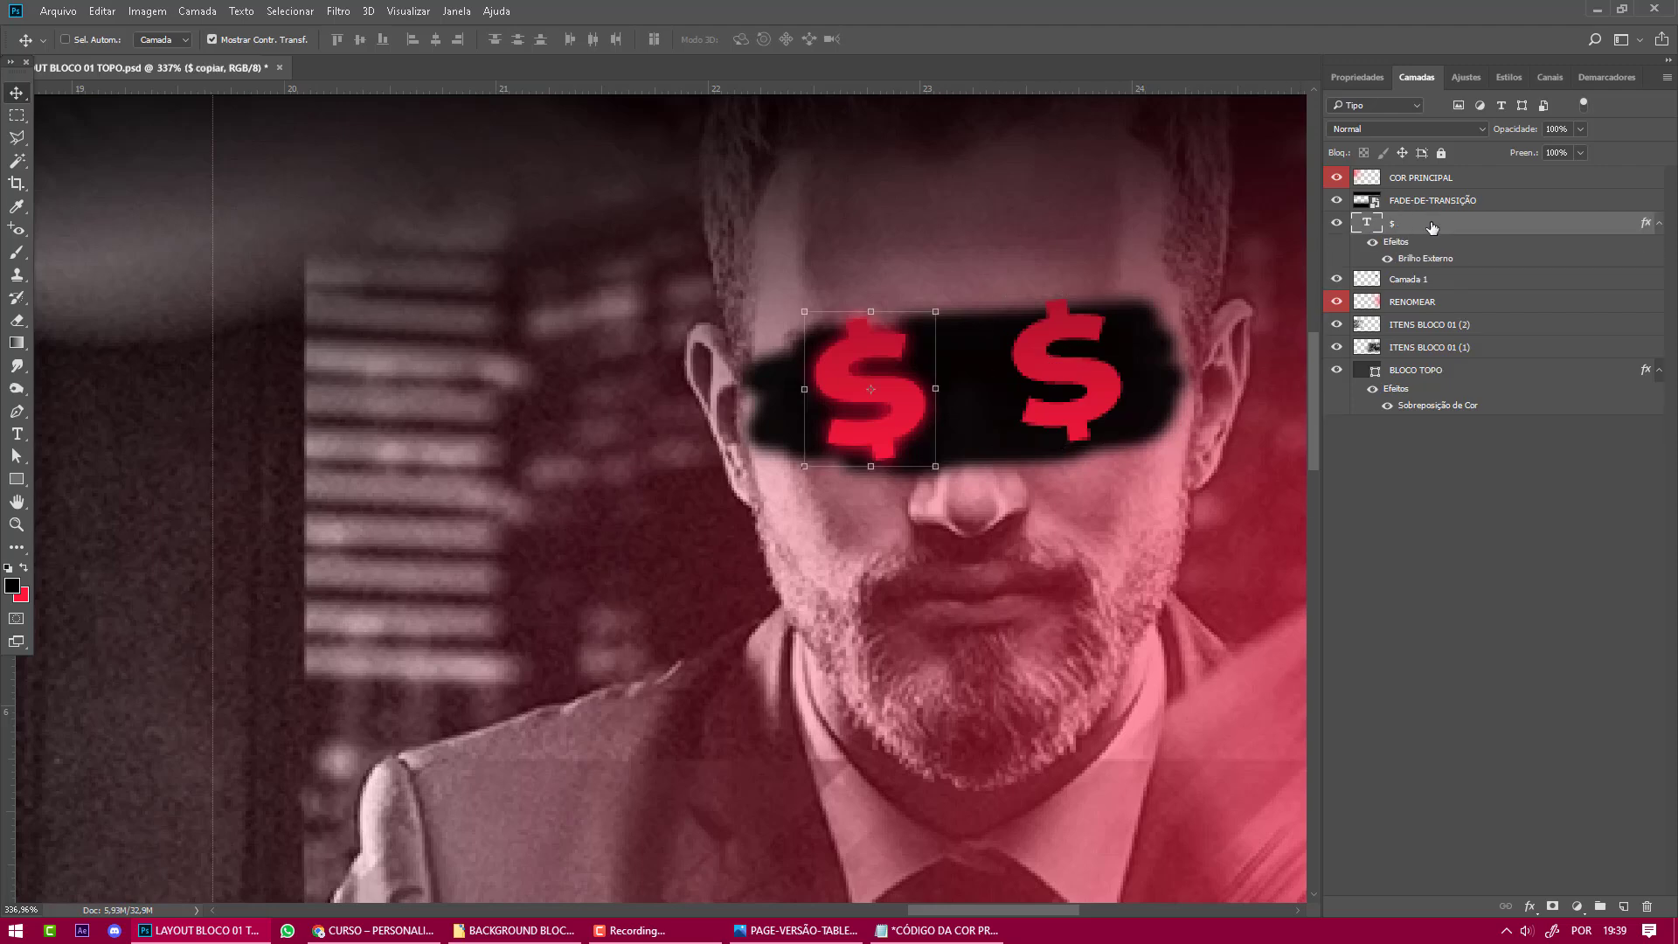
key(Delete)
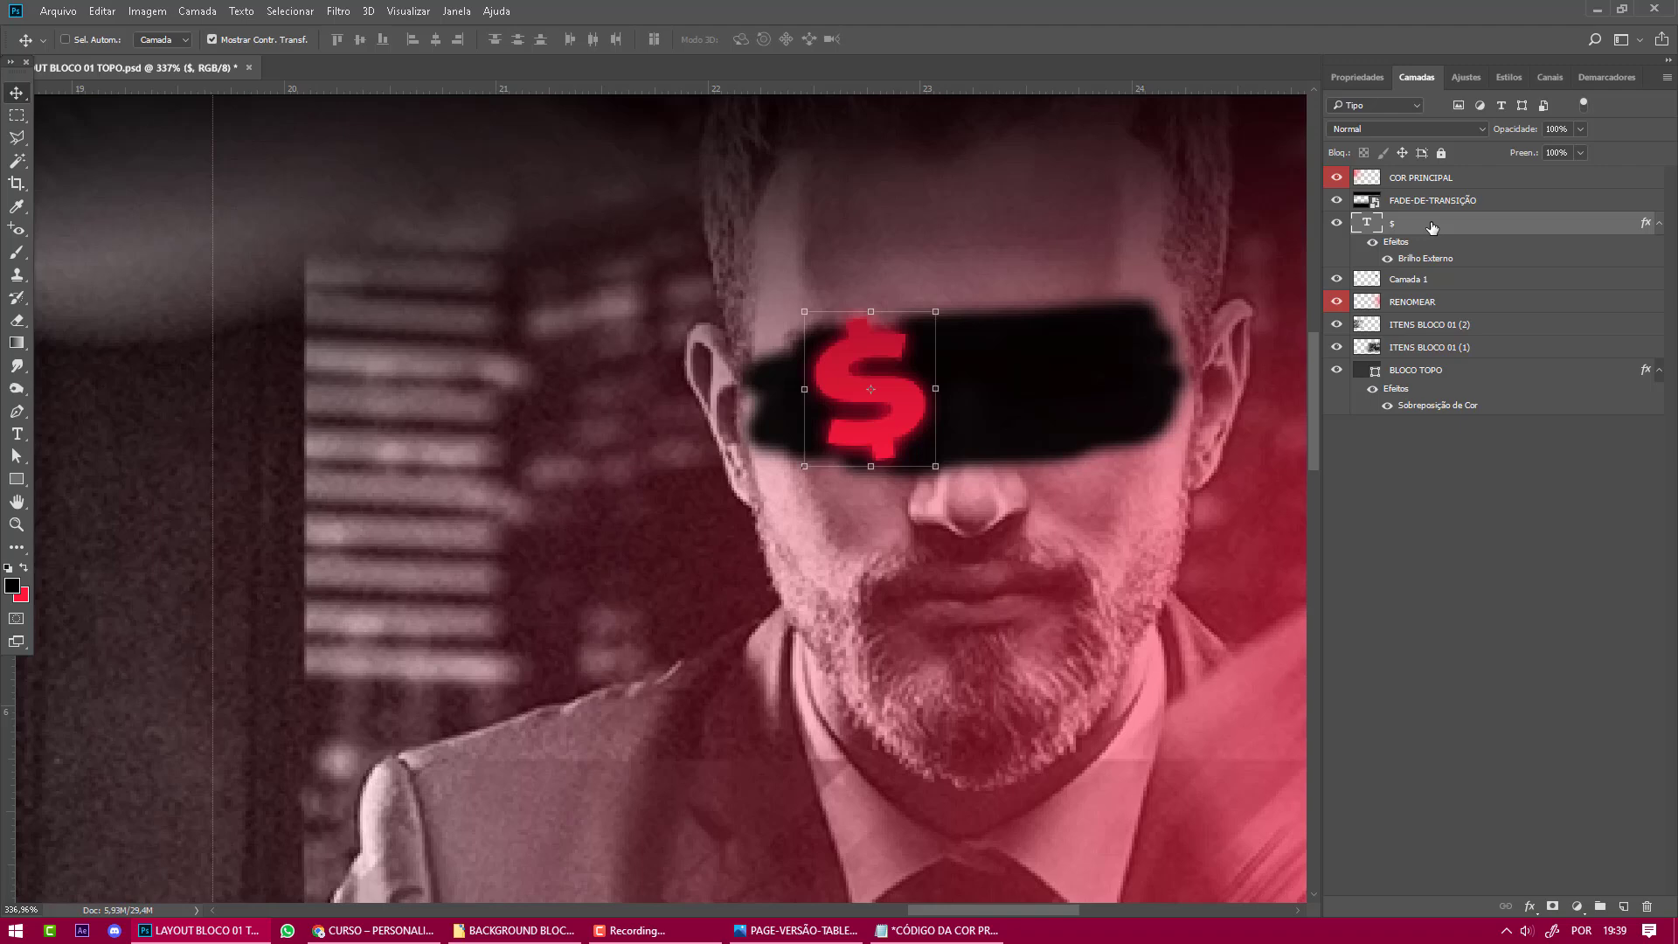
key(ctrl+j)
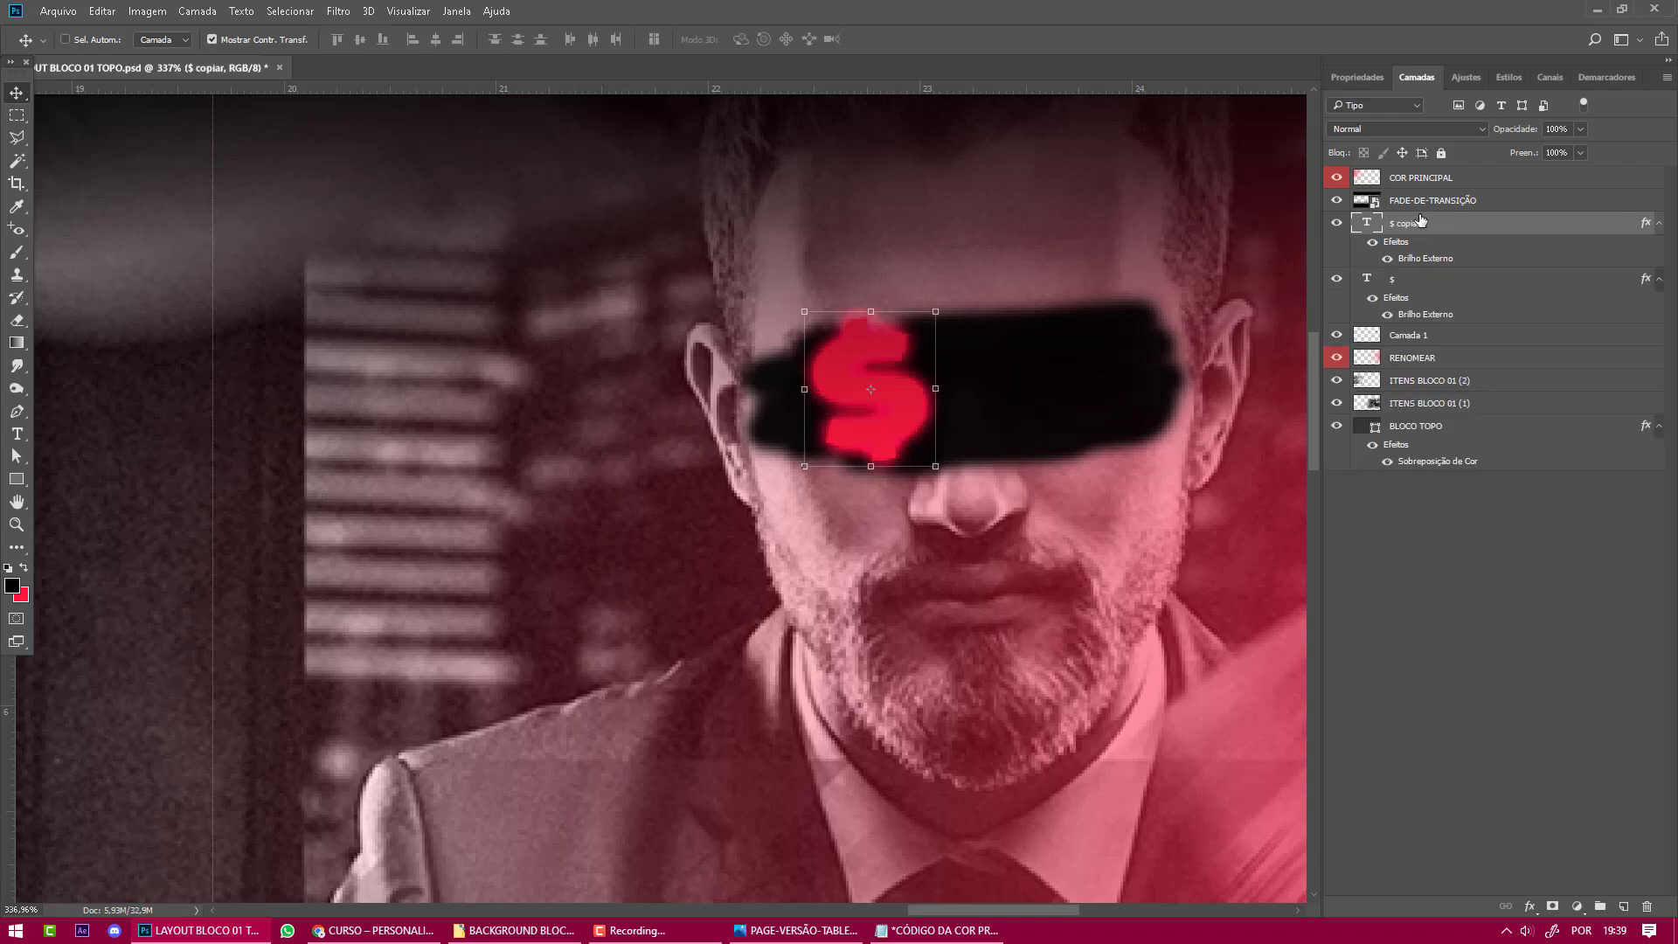
drag(900, 384, 1089, 374)
Rotate the duplicated glowing dollar sign slightly clockwise and nudge it into position over the eye.
key(ctrl+t)
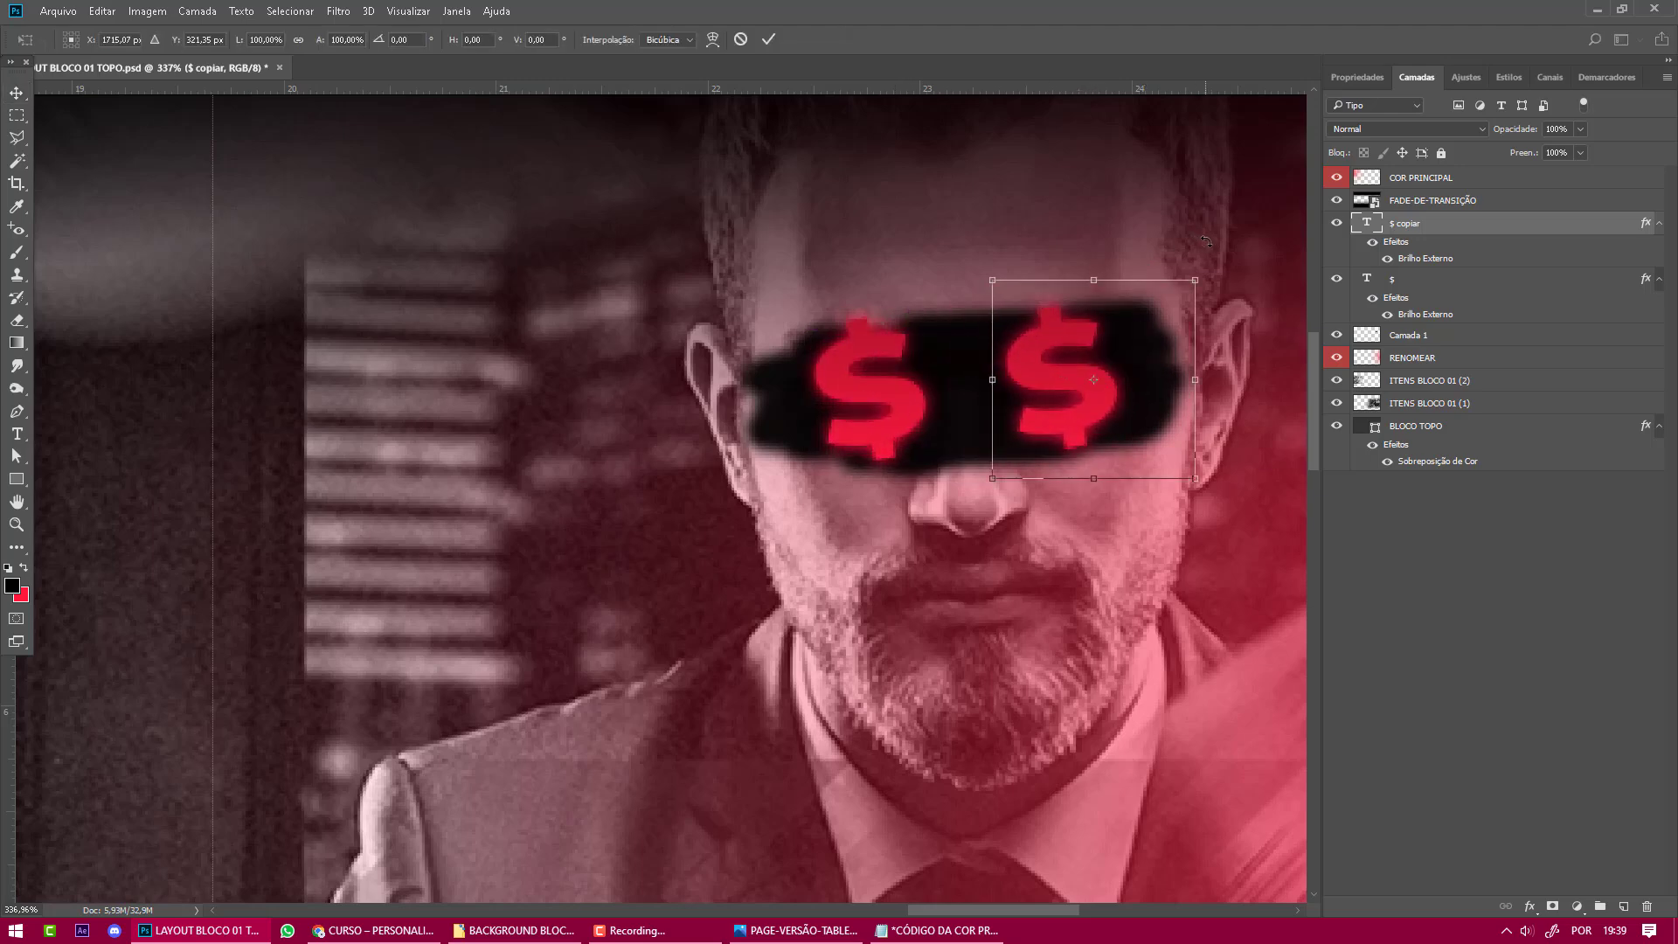
key(Return)
drag(1090, 351, 1088, 355)
key(Up)
key(z)
right_click(769, 430)
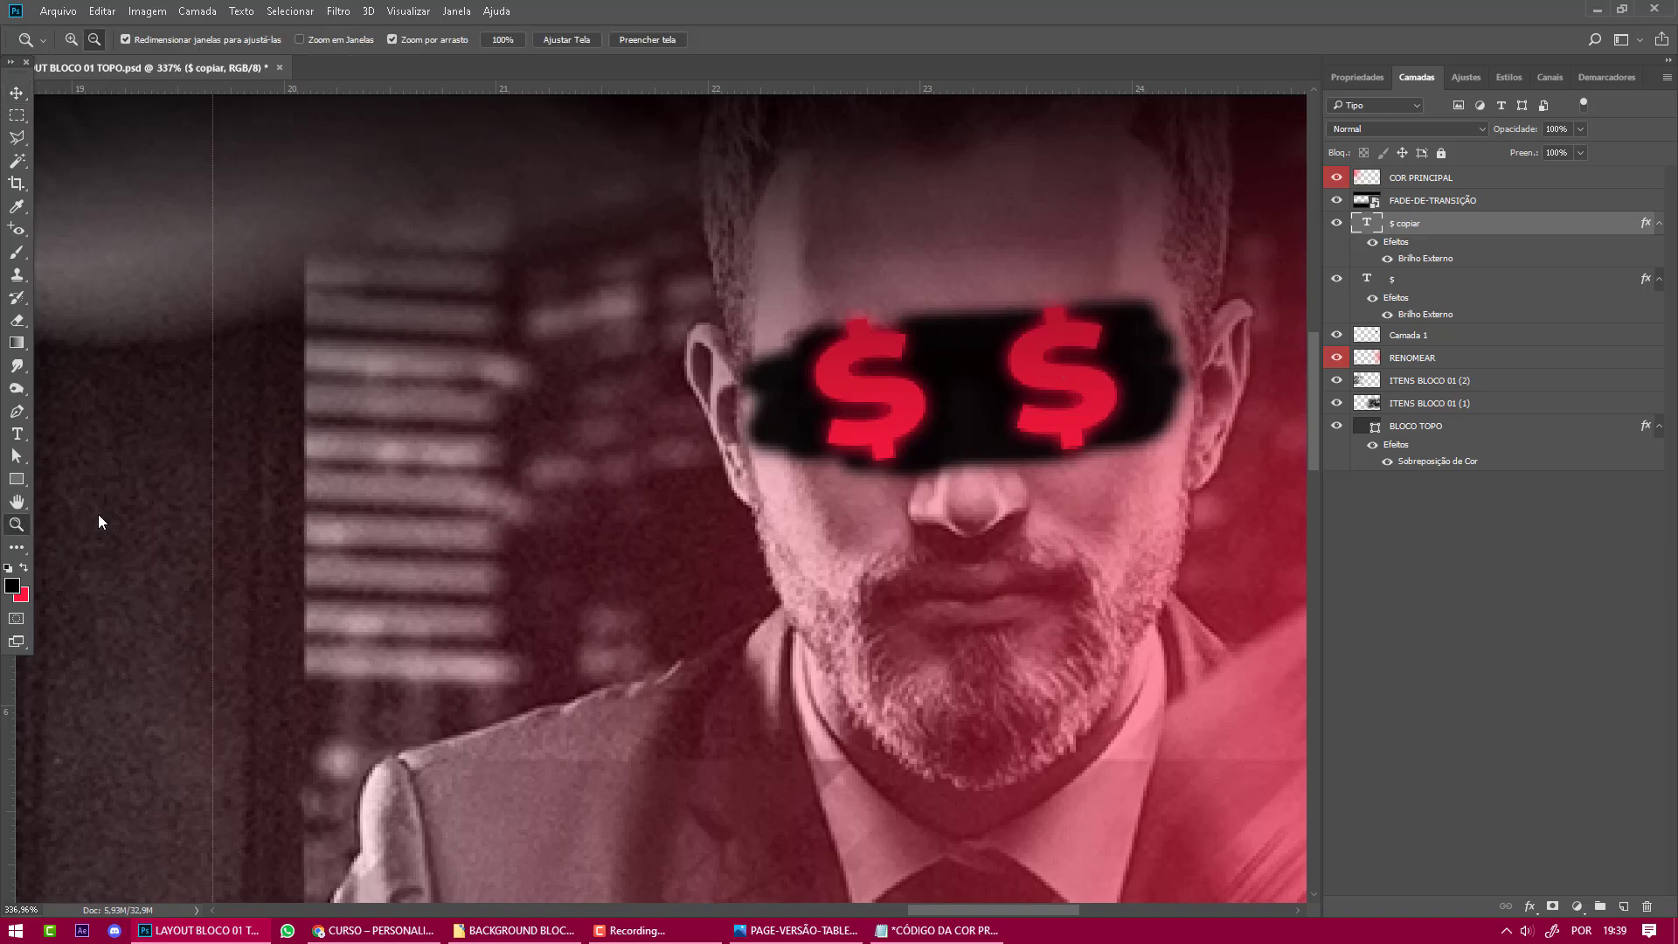
click(822, 442)
Add an Outer Glow to the black eye band layer, with 68% opacity and a size of 59 px.
key(alt+Tab)
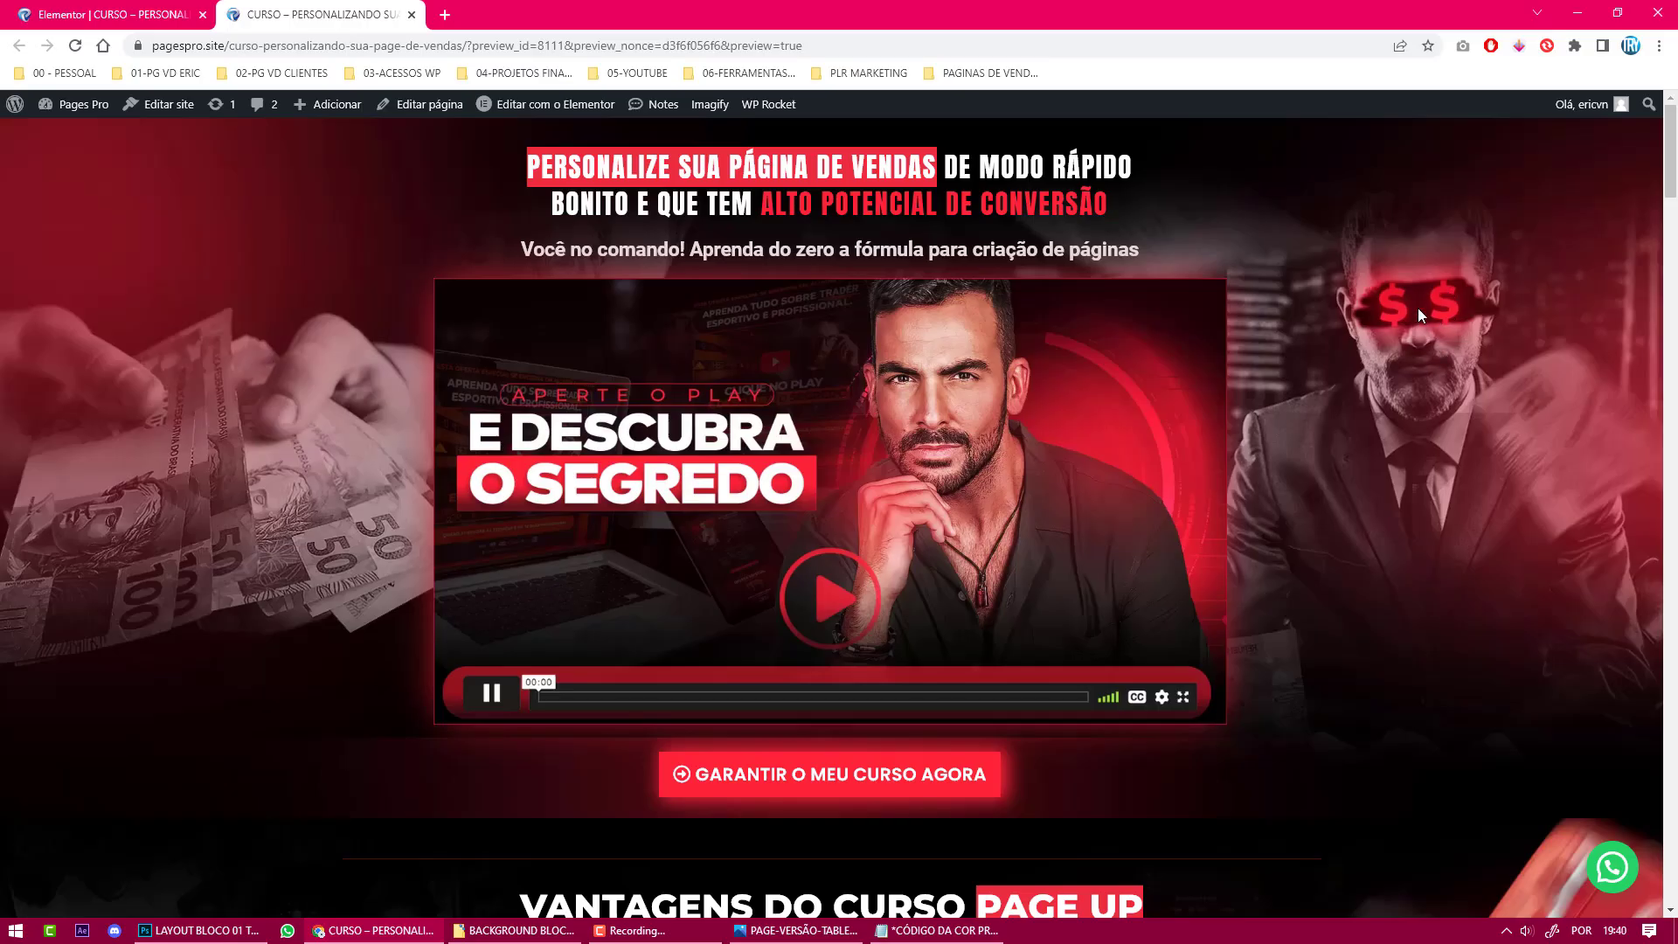
key(alt+Tab)
drag(1137, 349, 1108, 371)
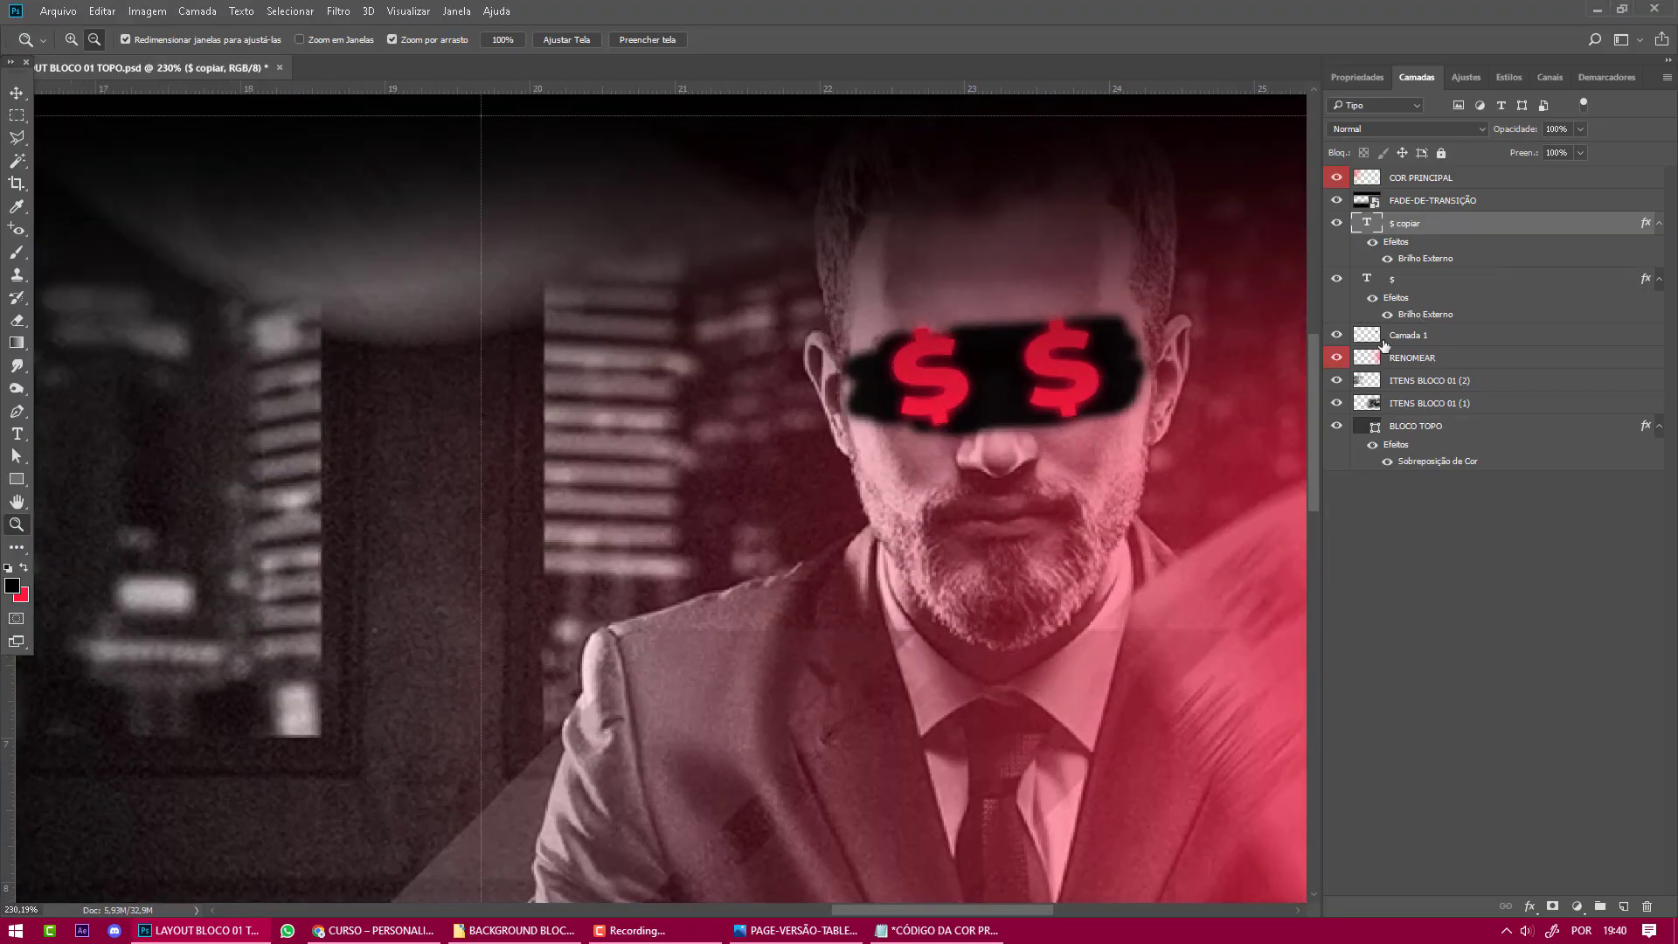
click(1534, 337)
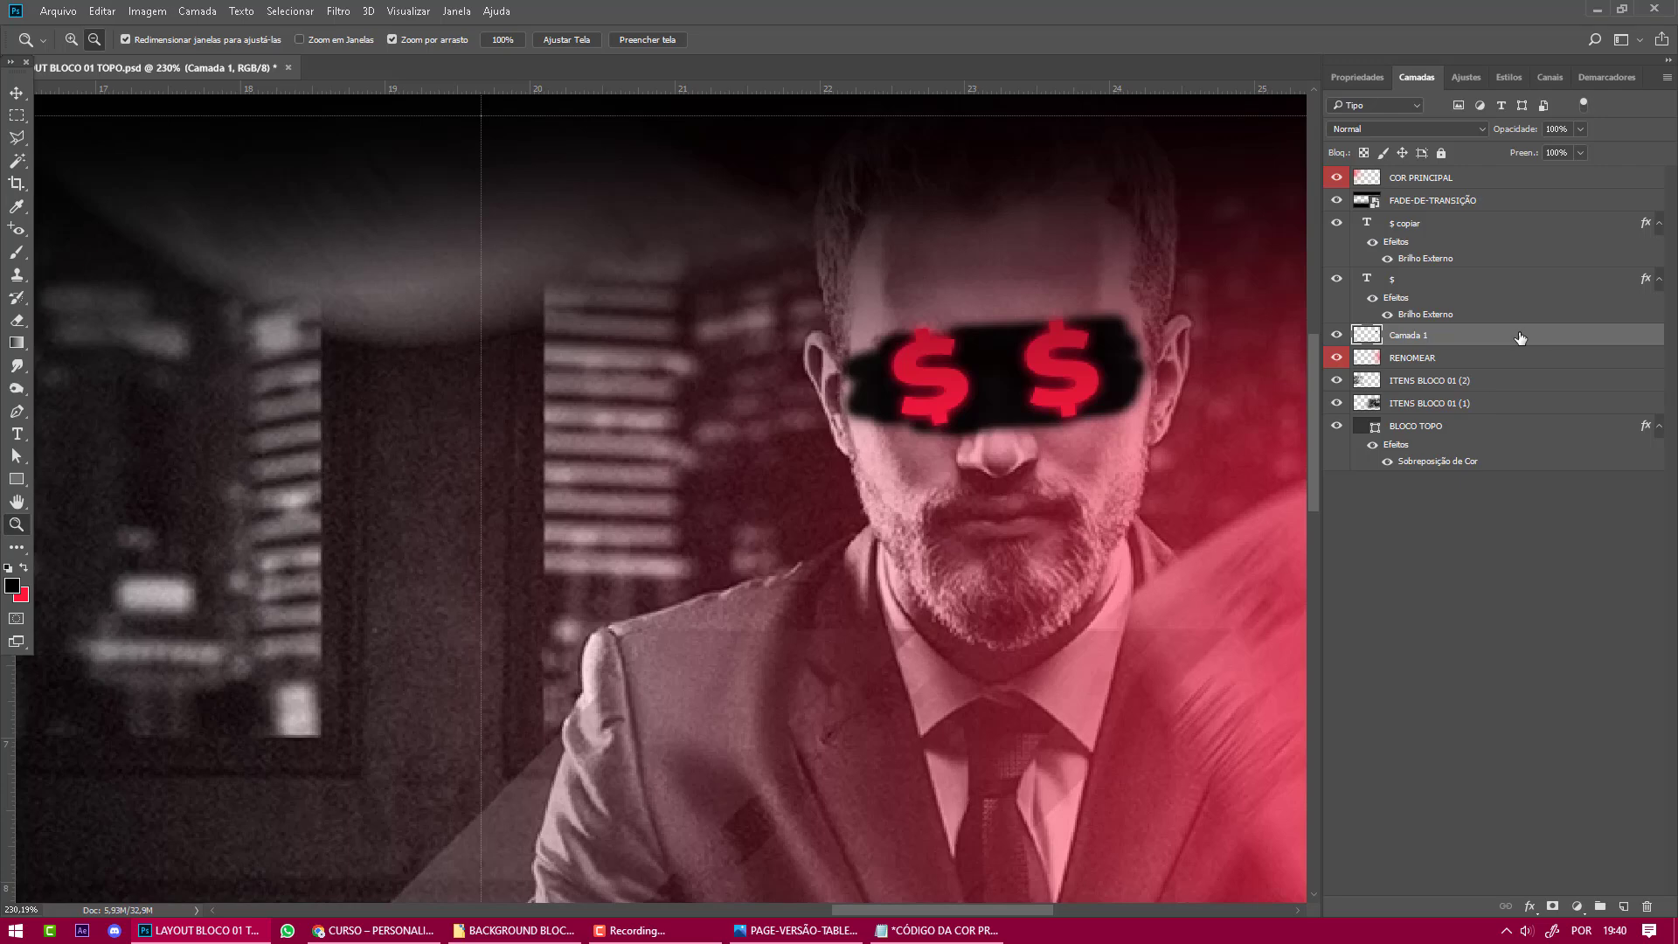
double_click(1508, 339)
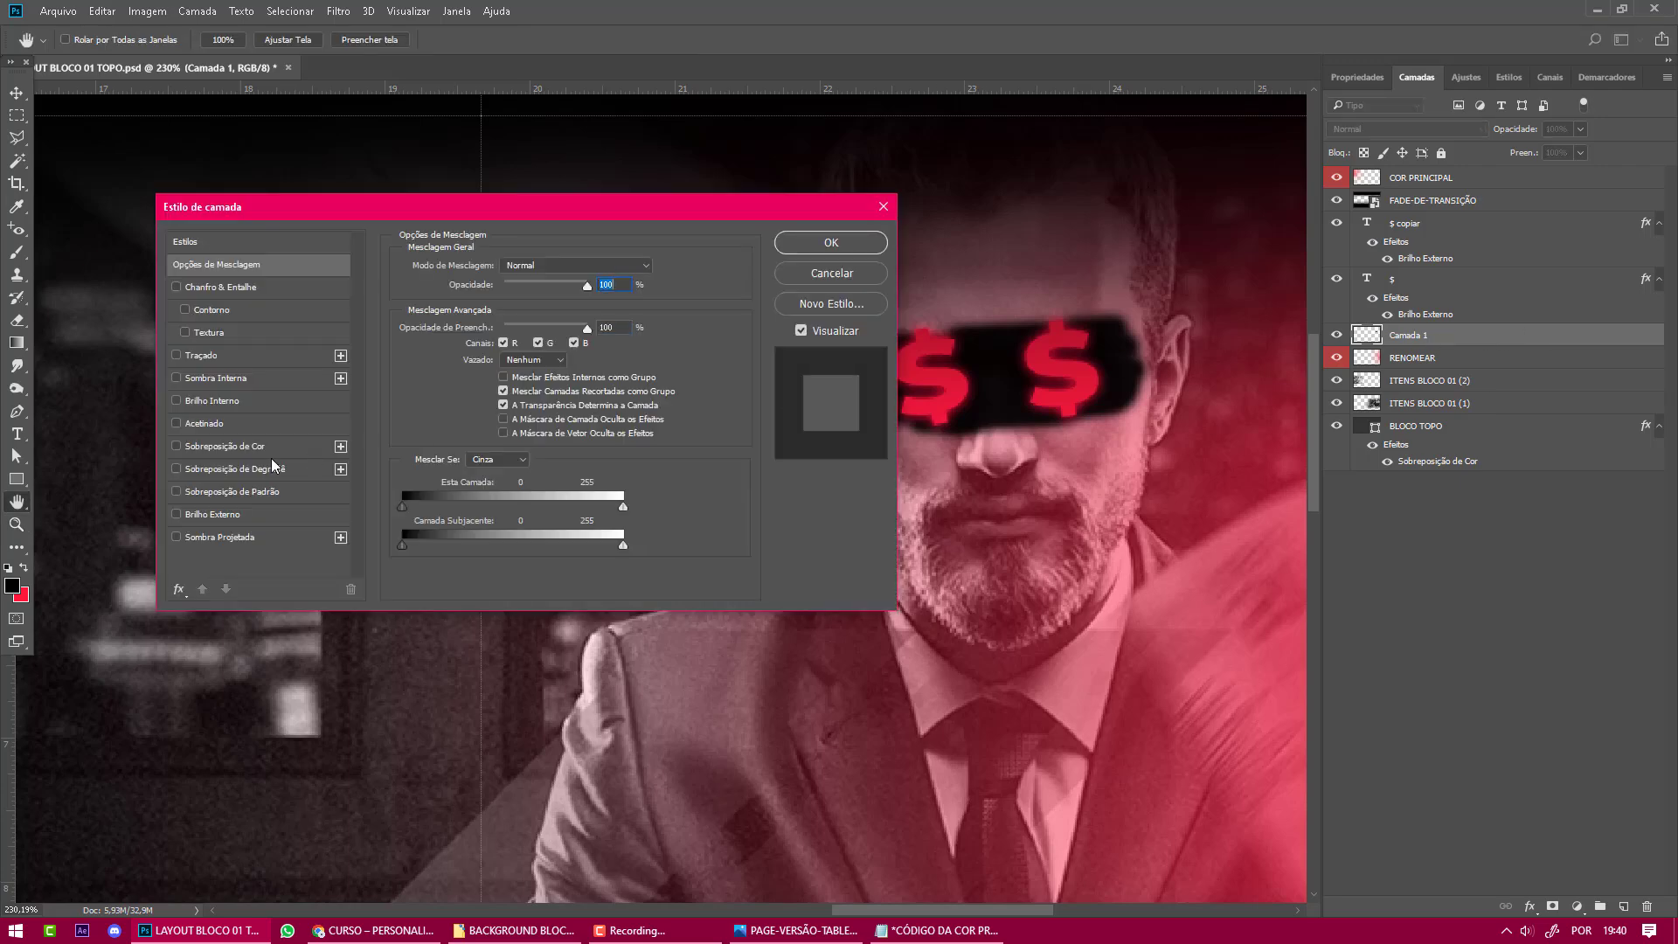
click(178, 515)
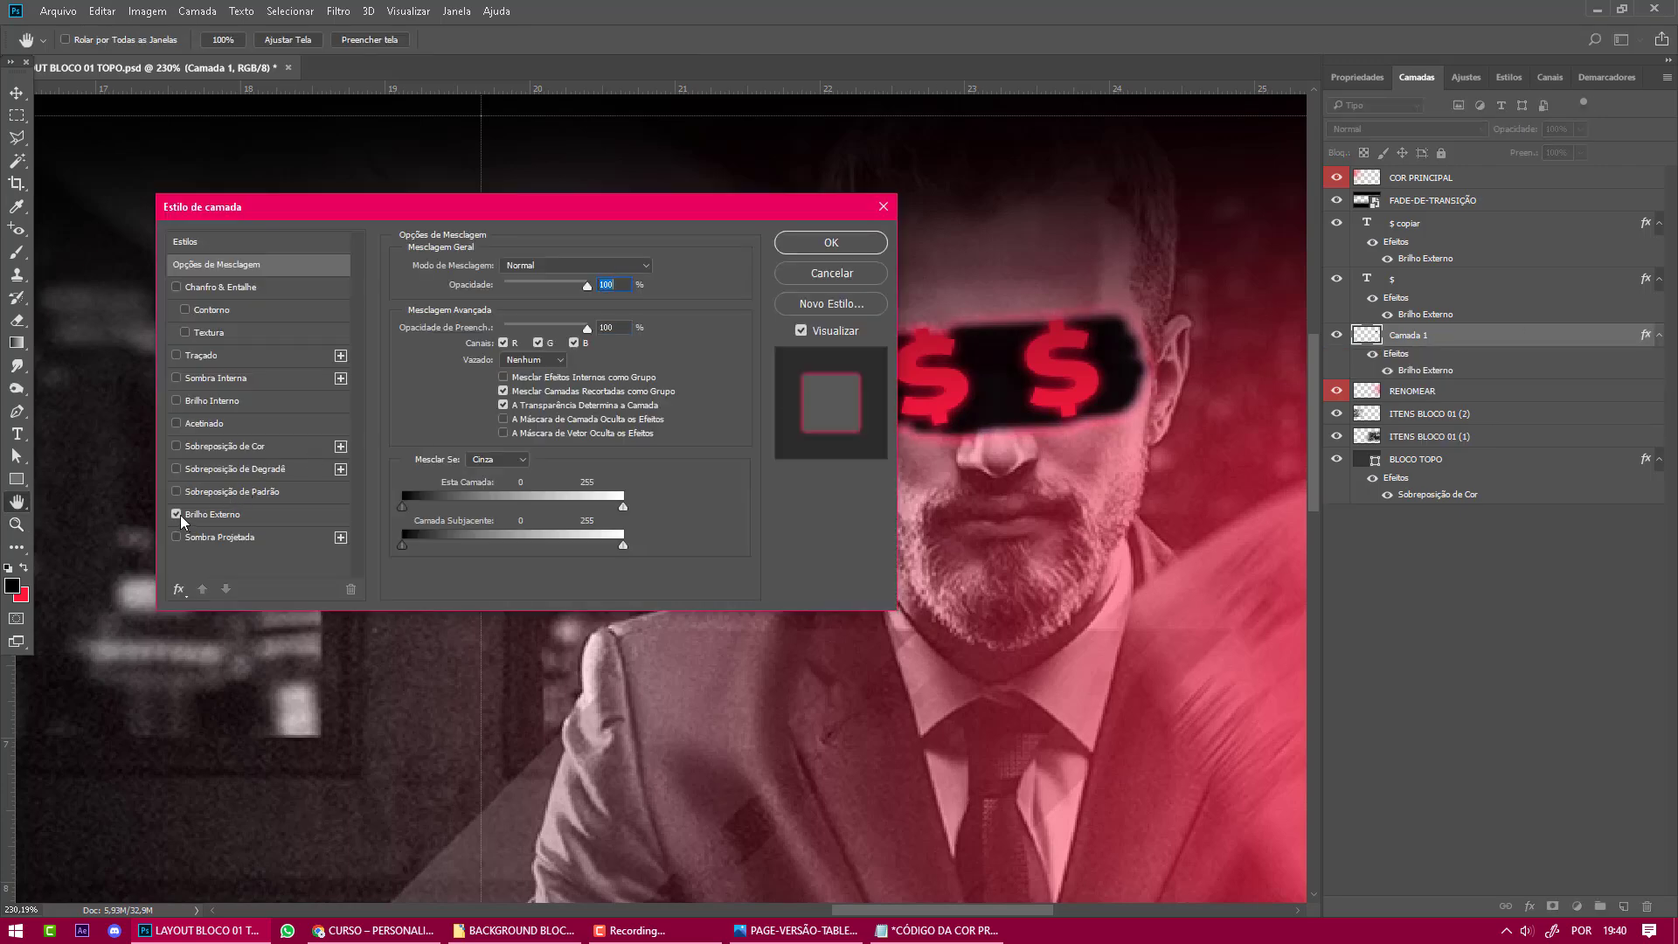
click(218, 513)
mouse_move(553, 285)
mouse_down()
mouse_move(535, 287)
mouse_move(572, 285)
mouse_up()
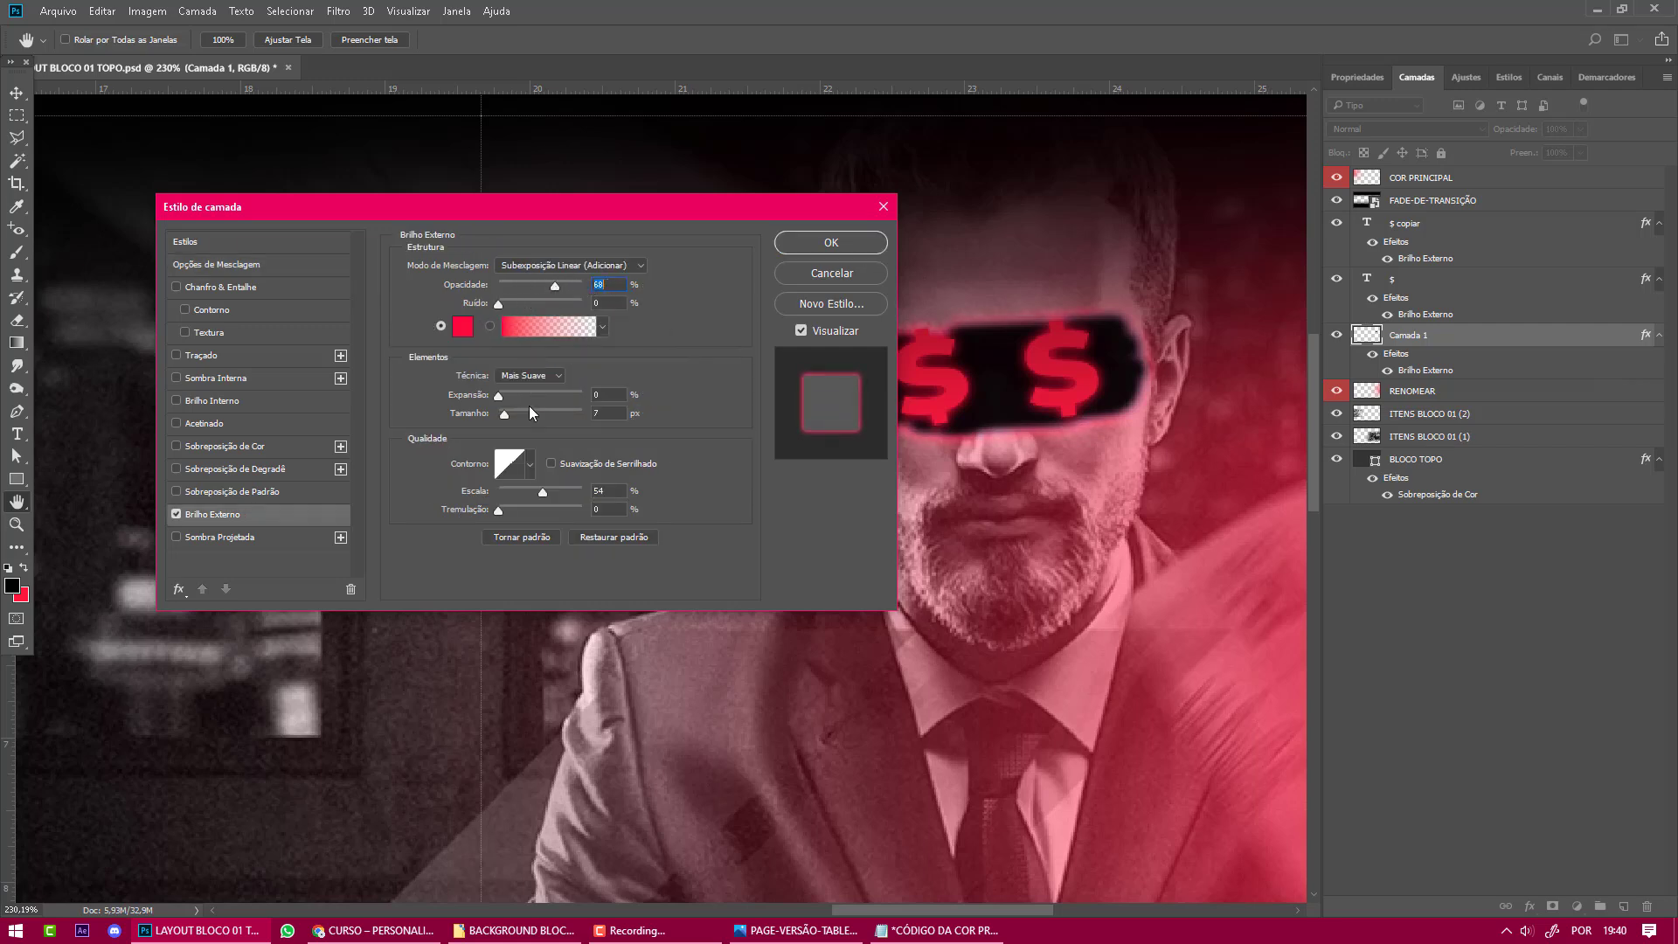
drag(500, 417, 531, 416)
Change the band's outer glow colour to a darker red and apply the layer style.
click(462, 327)
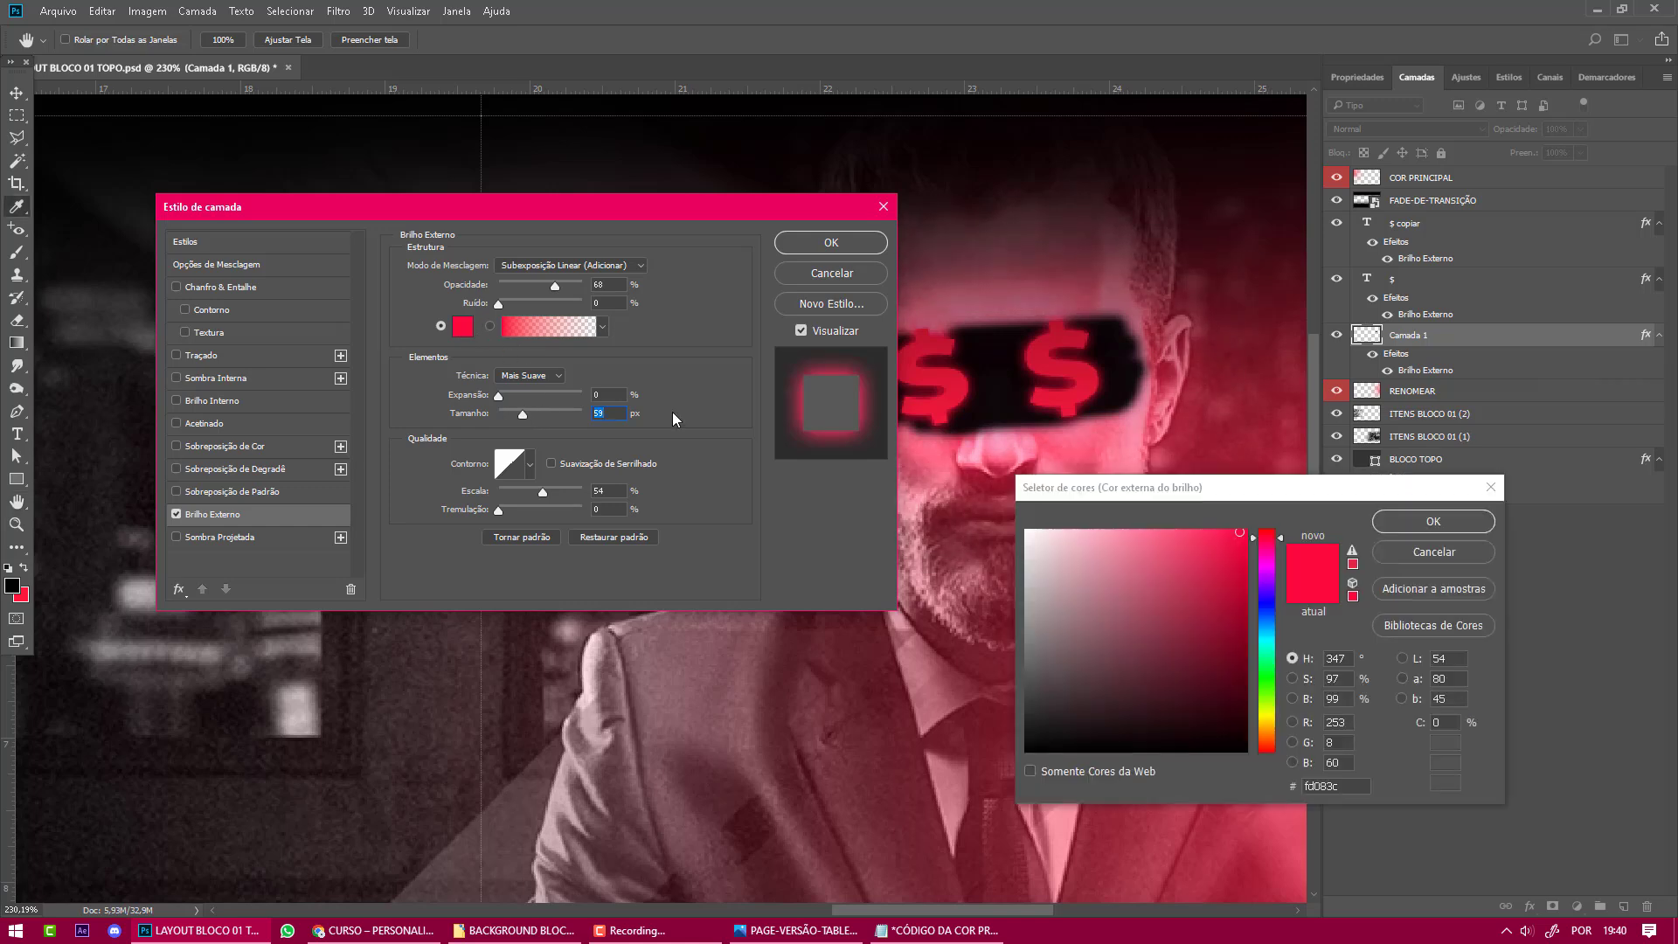
mouse_move(1228, 581)
mouse_down()
mouse_move(1252, 650)
mouse_move(1242, 637)
mouse_up()
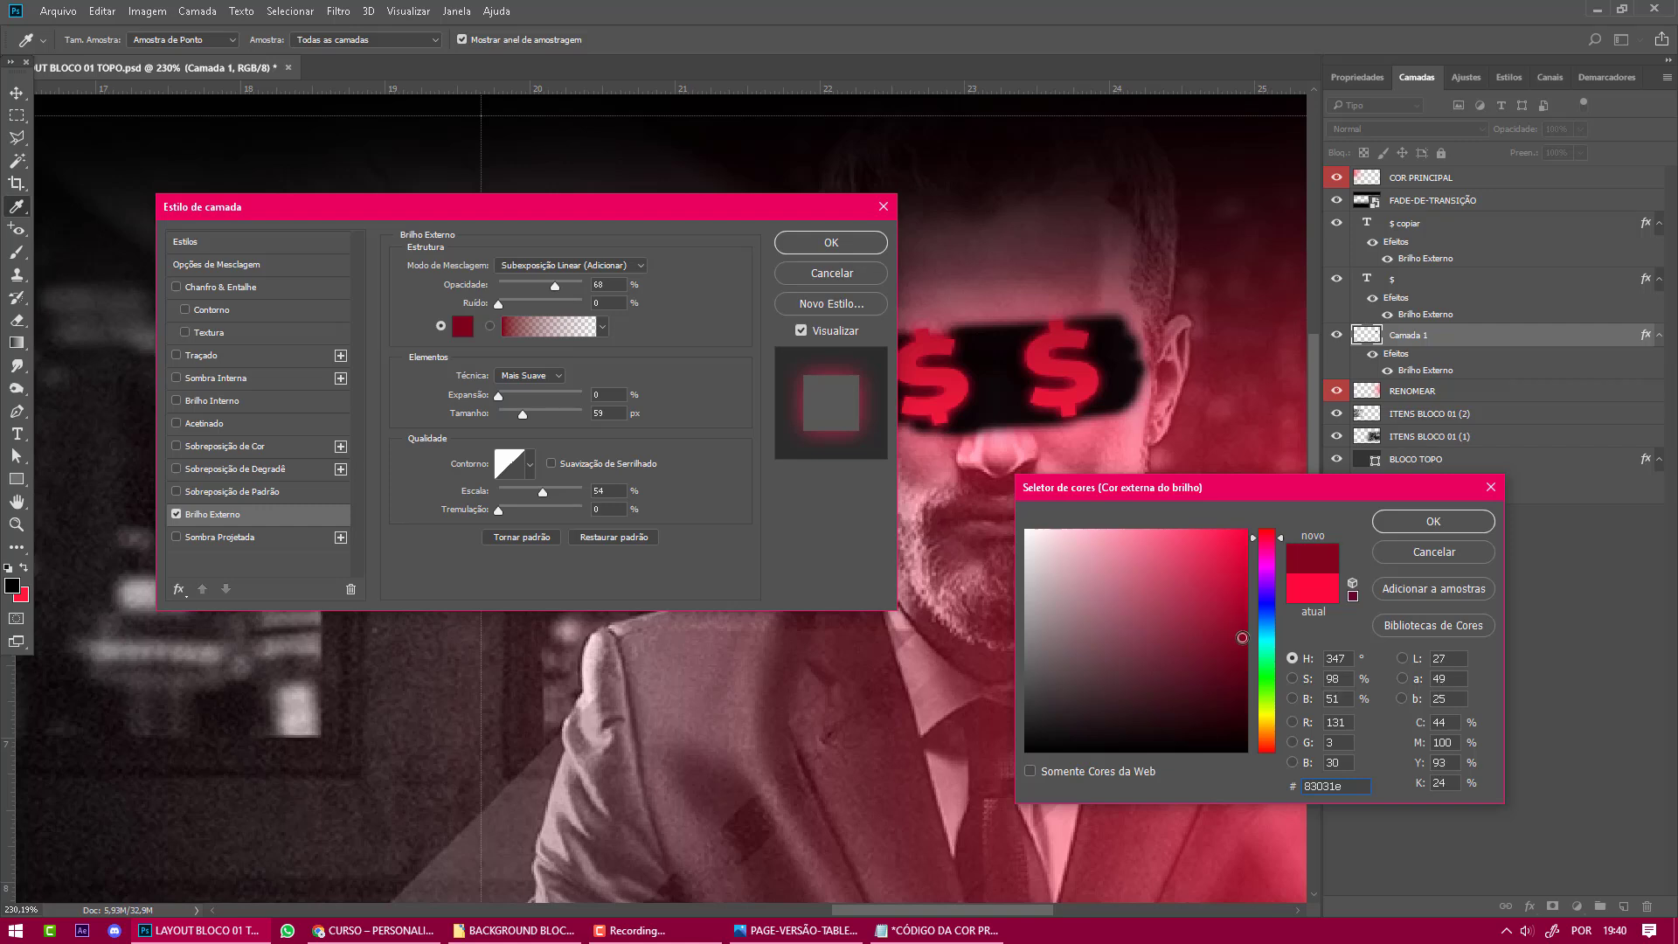
click(1424, 527)
click(463, 327)
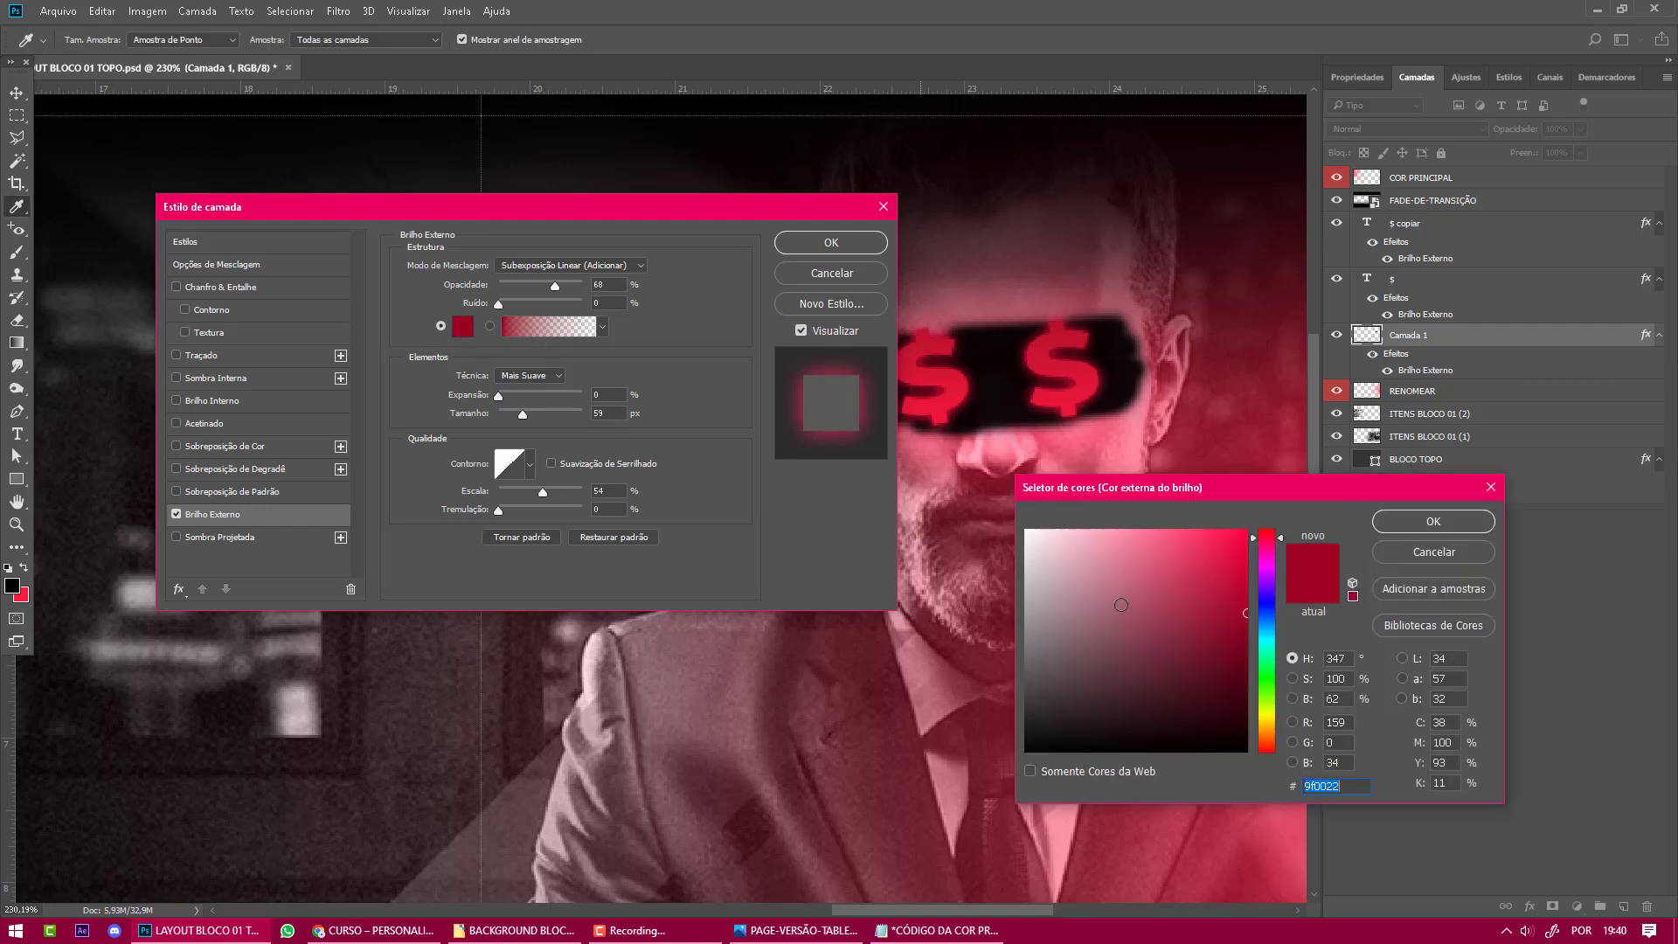
click(1063, 626)
text(9a0021)
drag(1246, 617, 1246, 600)
click(1419, 523)
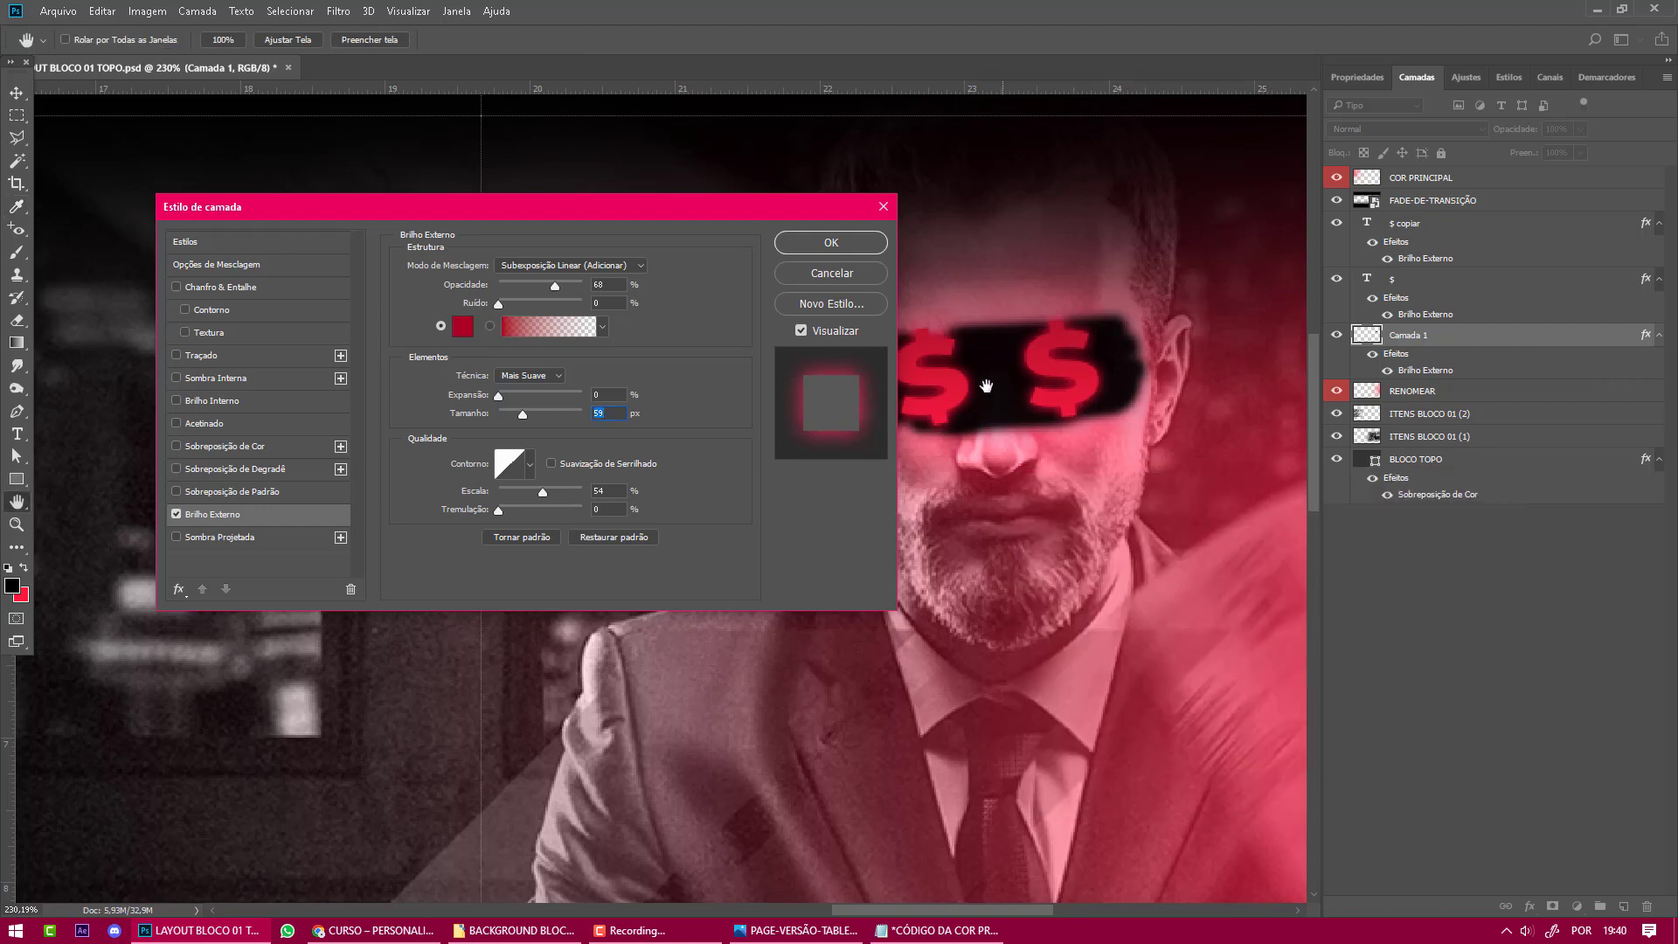
click(832, 243)
Lower the eye band layer's opacity to 91%.
key(z)
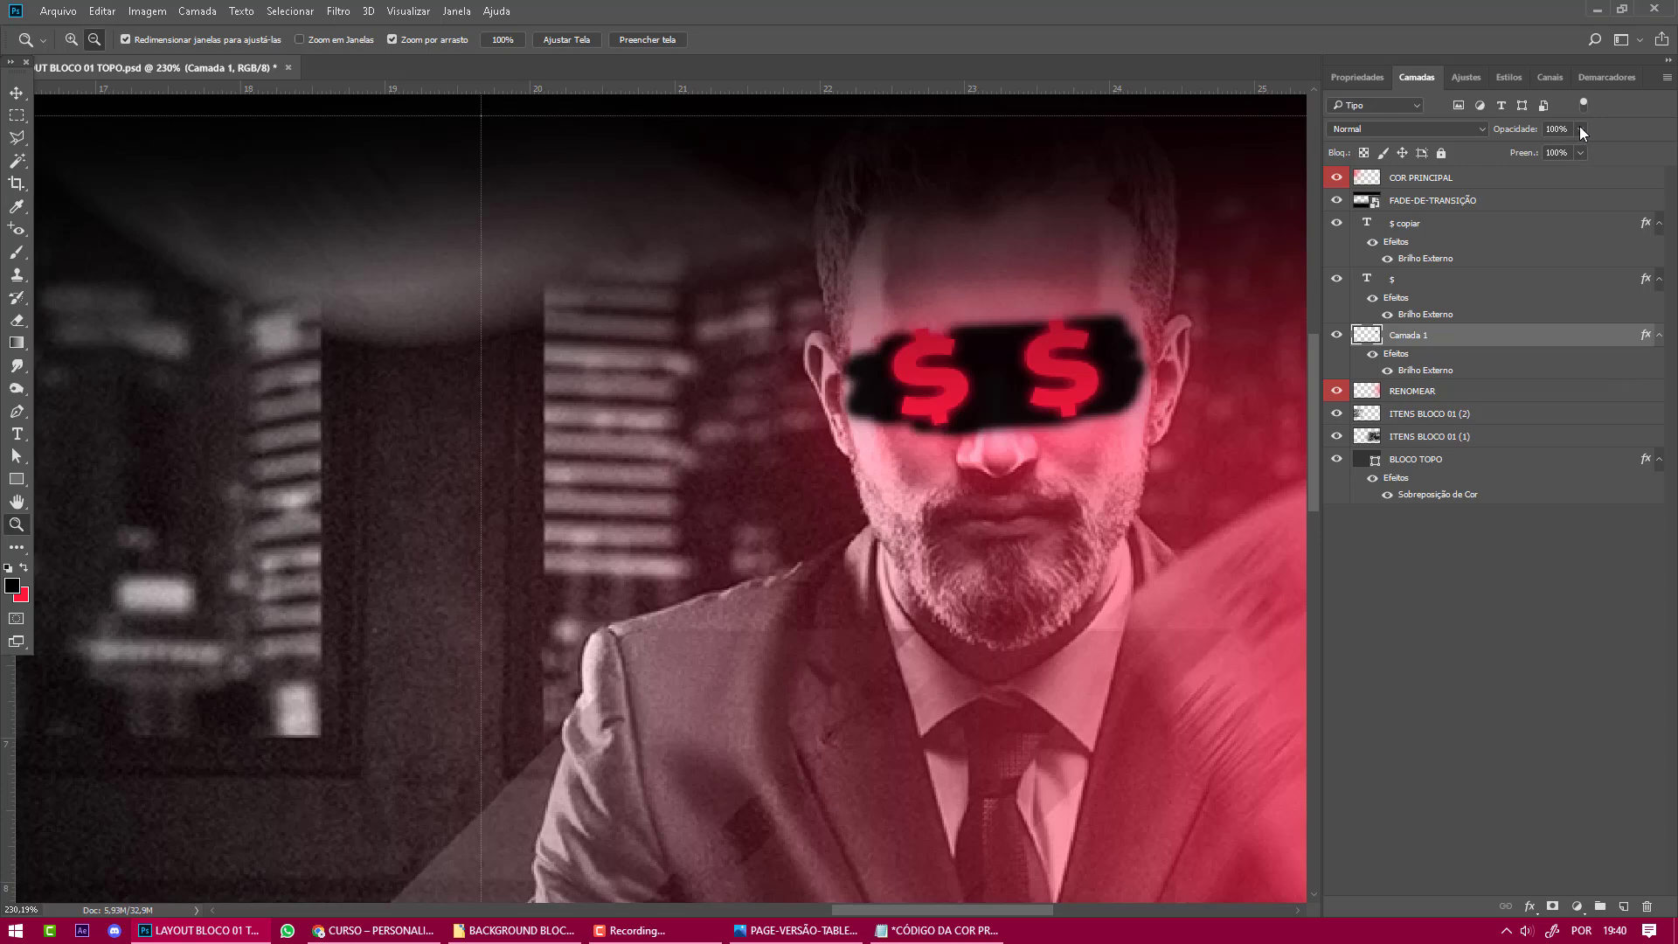
mouse_move(1581, 129)
mouse_down()
mouse_move(1560, 148)
mouse_move(1584, 150)
mouse_up()
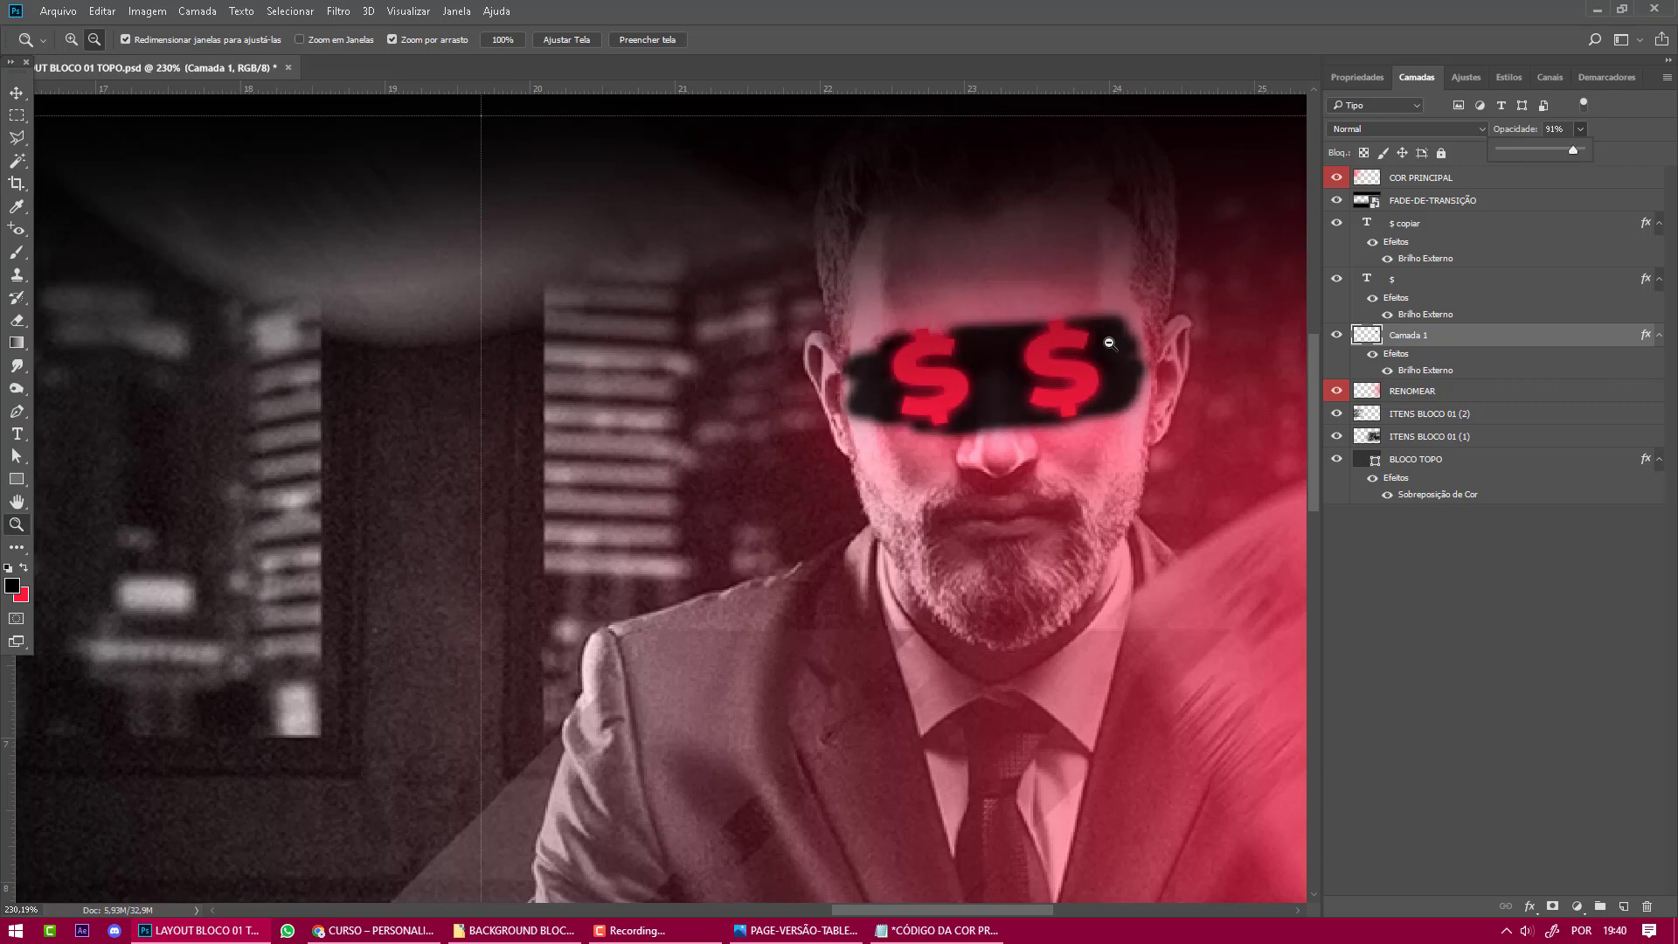
click(1059, 463)
right_click(1059, 463)
click(1088, 472)
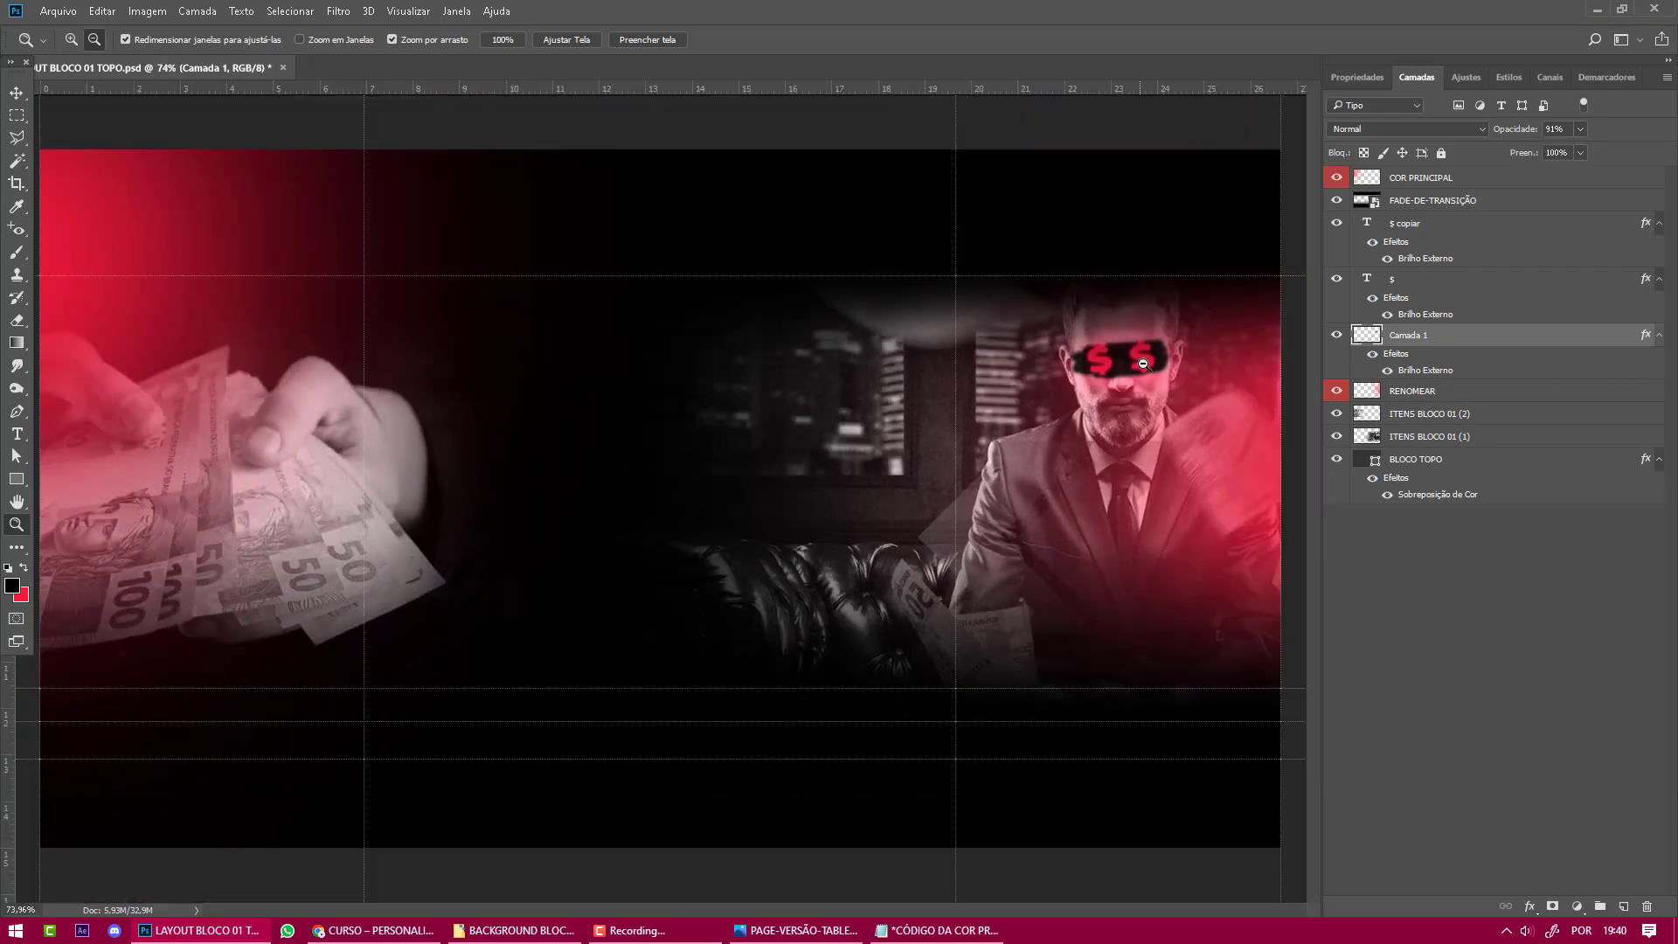
Compare the whole composition with the live sales page preview, including the area behind the call-to-action button.
scroll(1170, 369, up, 3)
scroll(1184, 358, down, 2)
scroll(686, 504, down, 3)
right_click(686, 504)
click(712, 511)
key(alt+Tab)
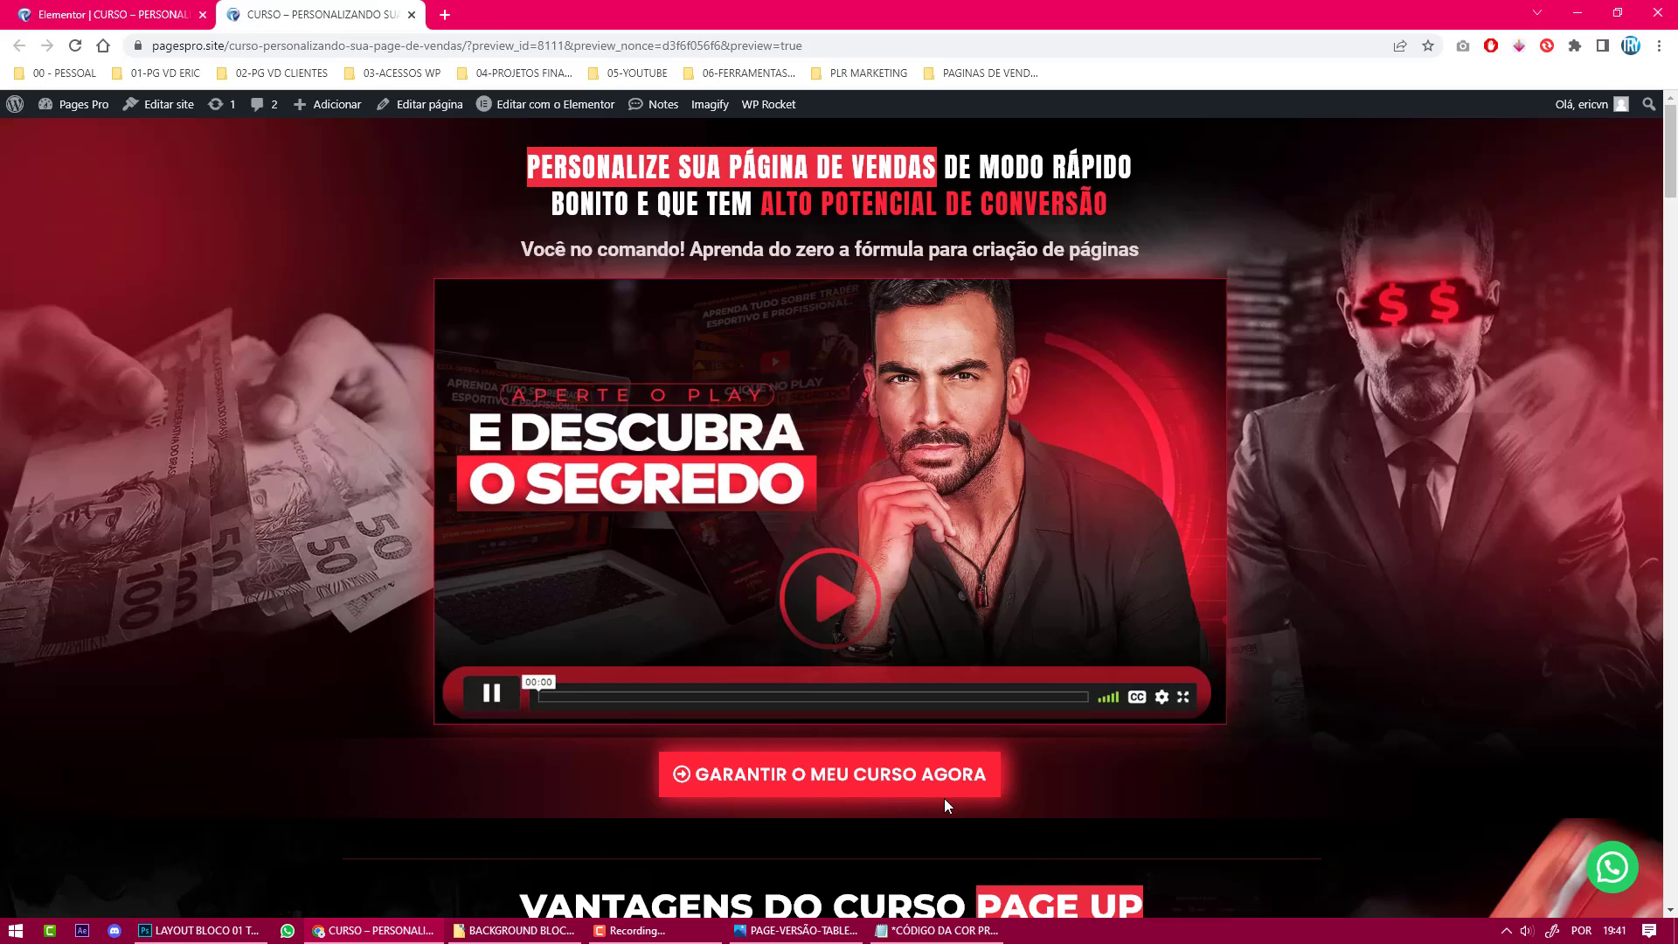
key(alt+Tab)
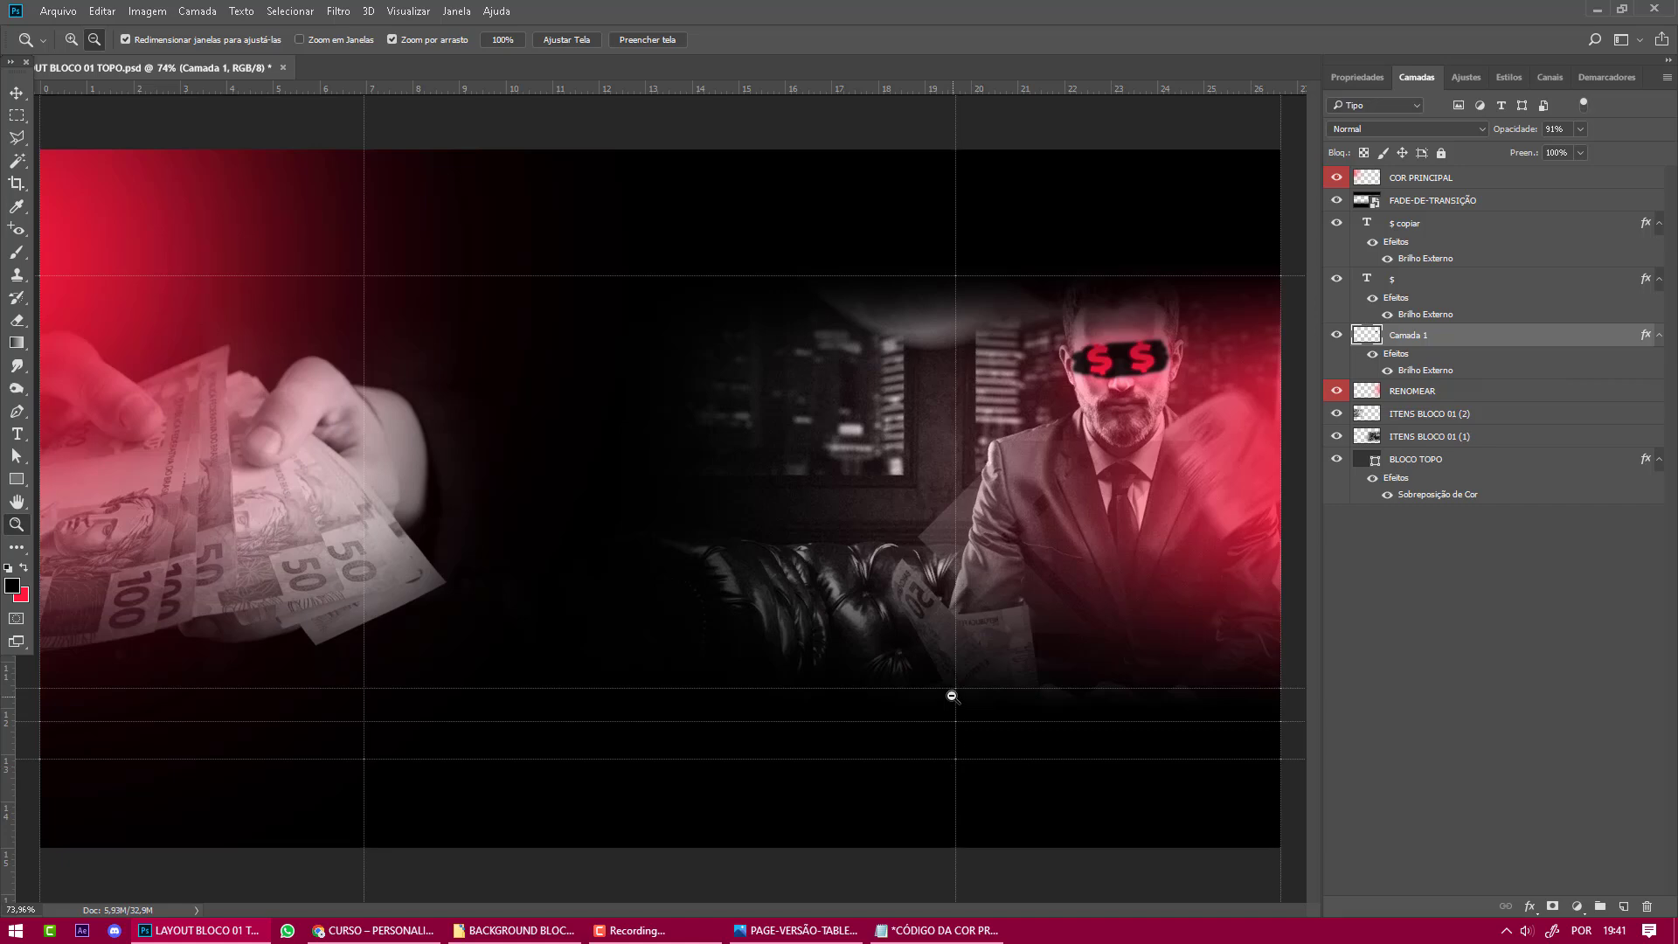
Draw a red rectangle about 1112 × 112 px between the lower horizontal guides and move its layer above all others.
scroll(622, 789, up, 3)
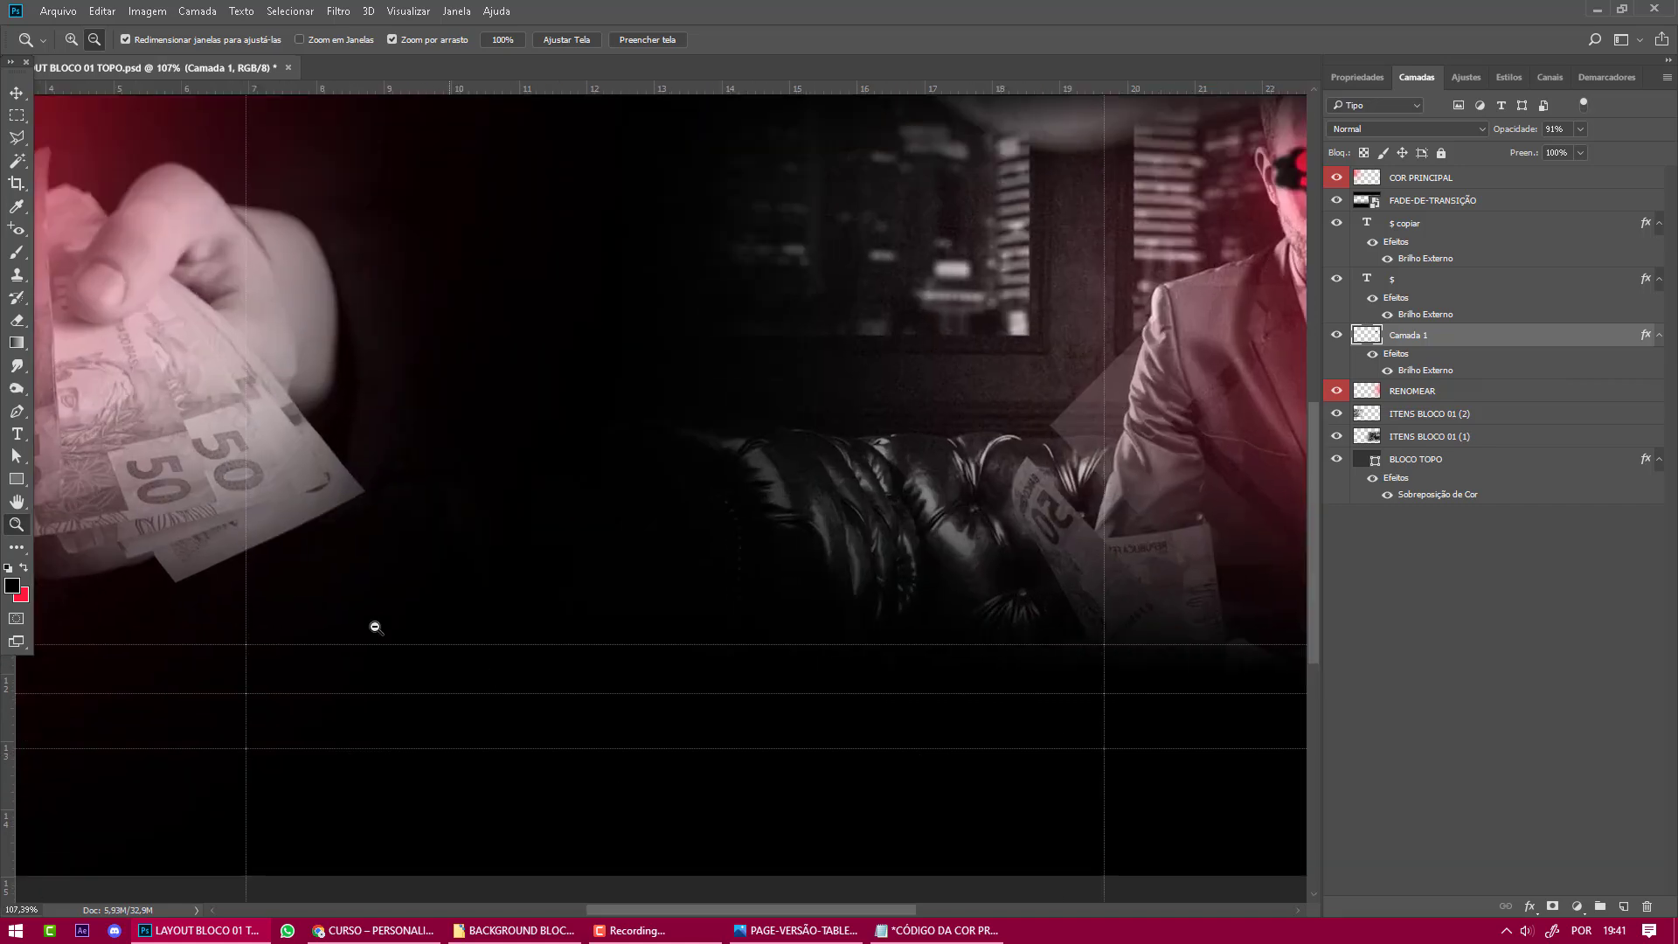
click(17, 480)
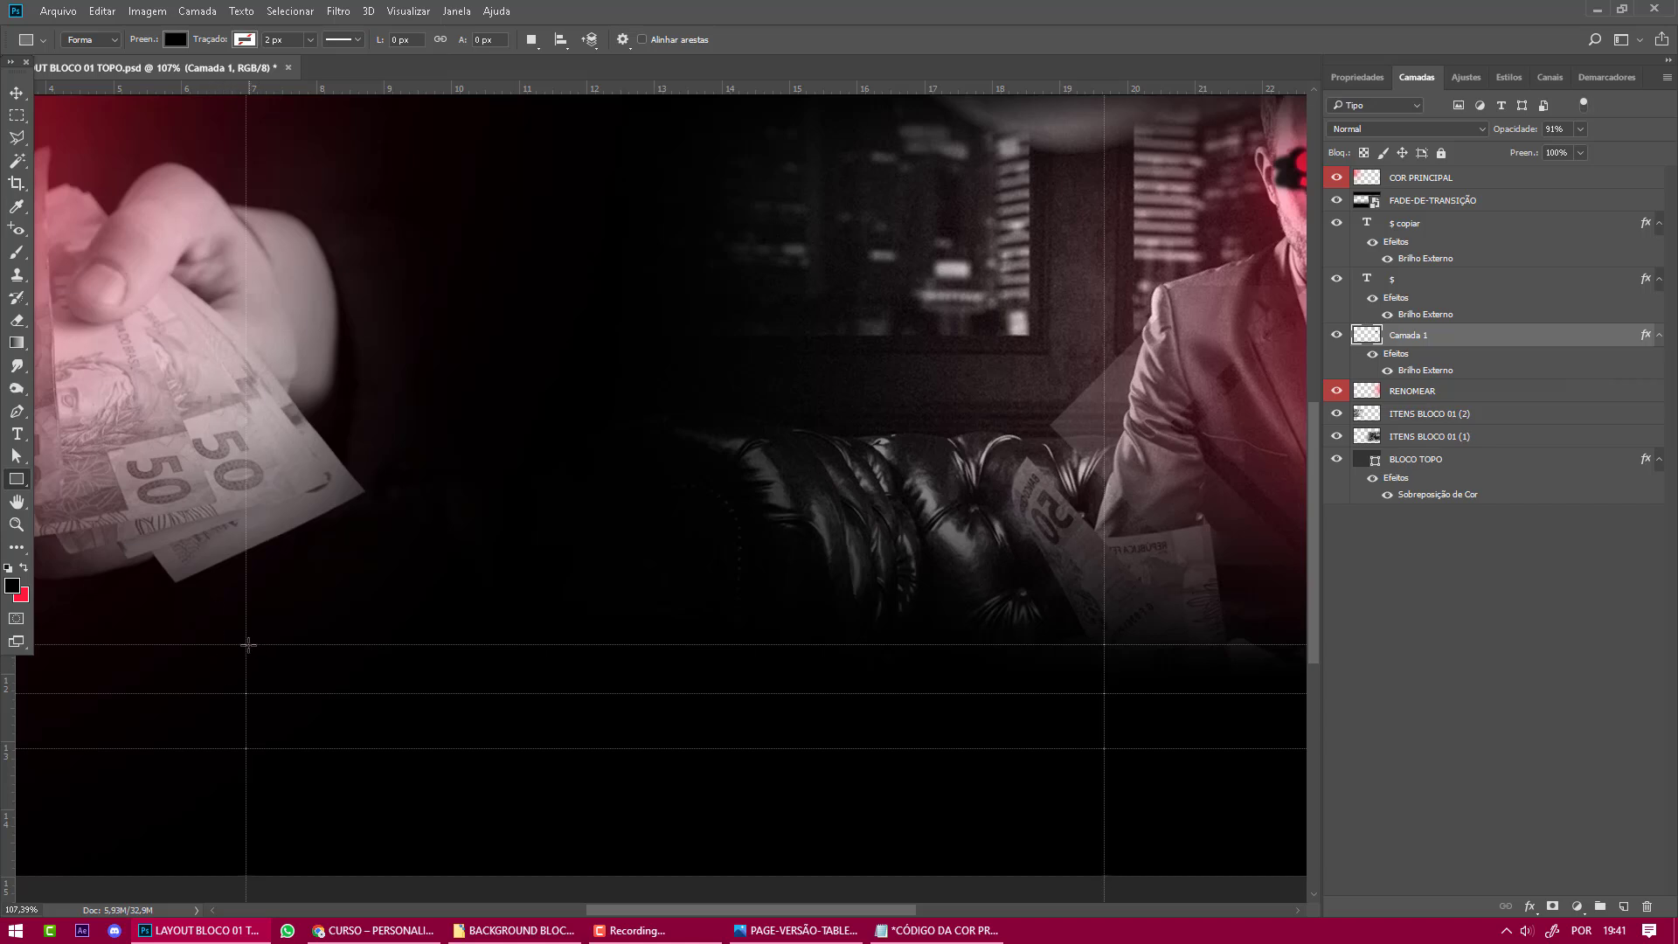
click(177, 40)
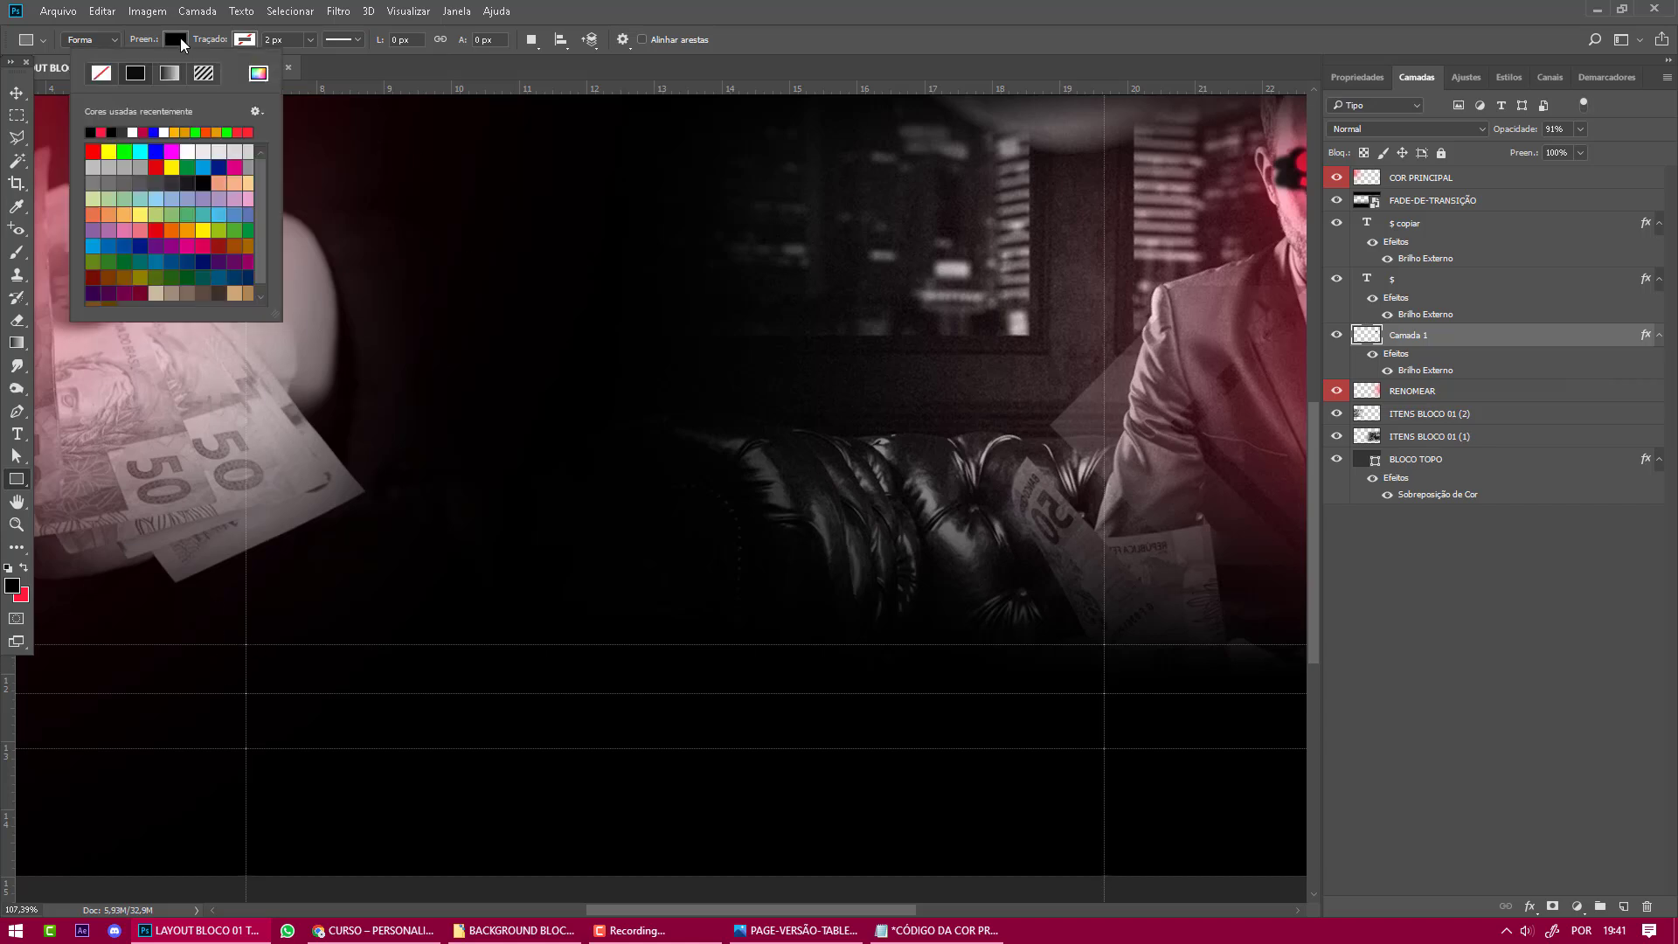
click(102, 132)
click(17, 93)
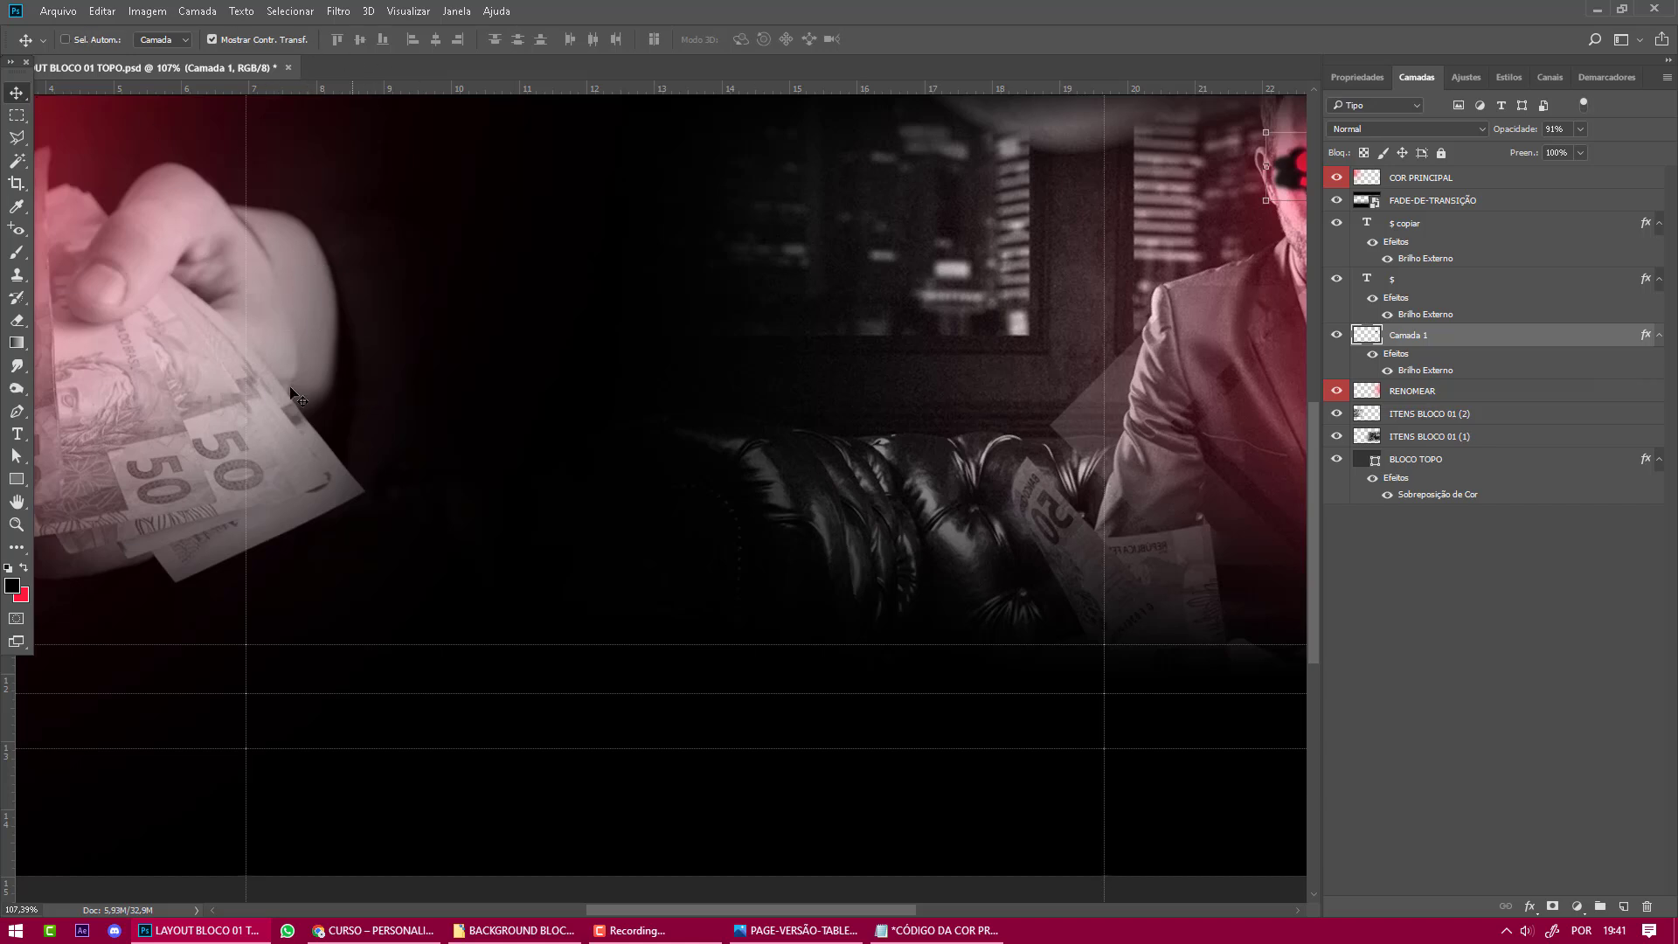
click(18, 482)
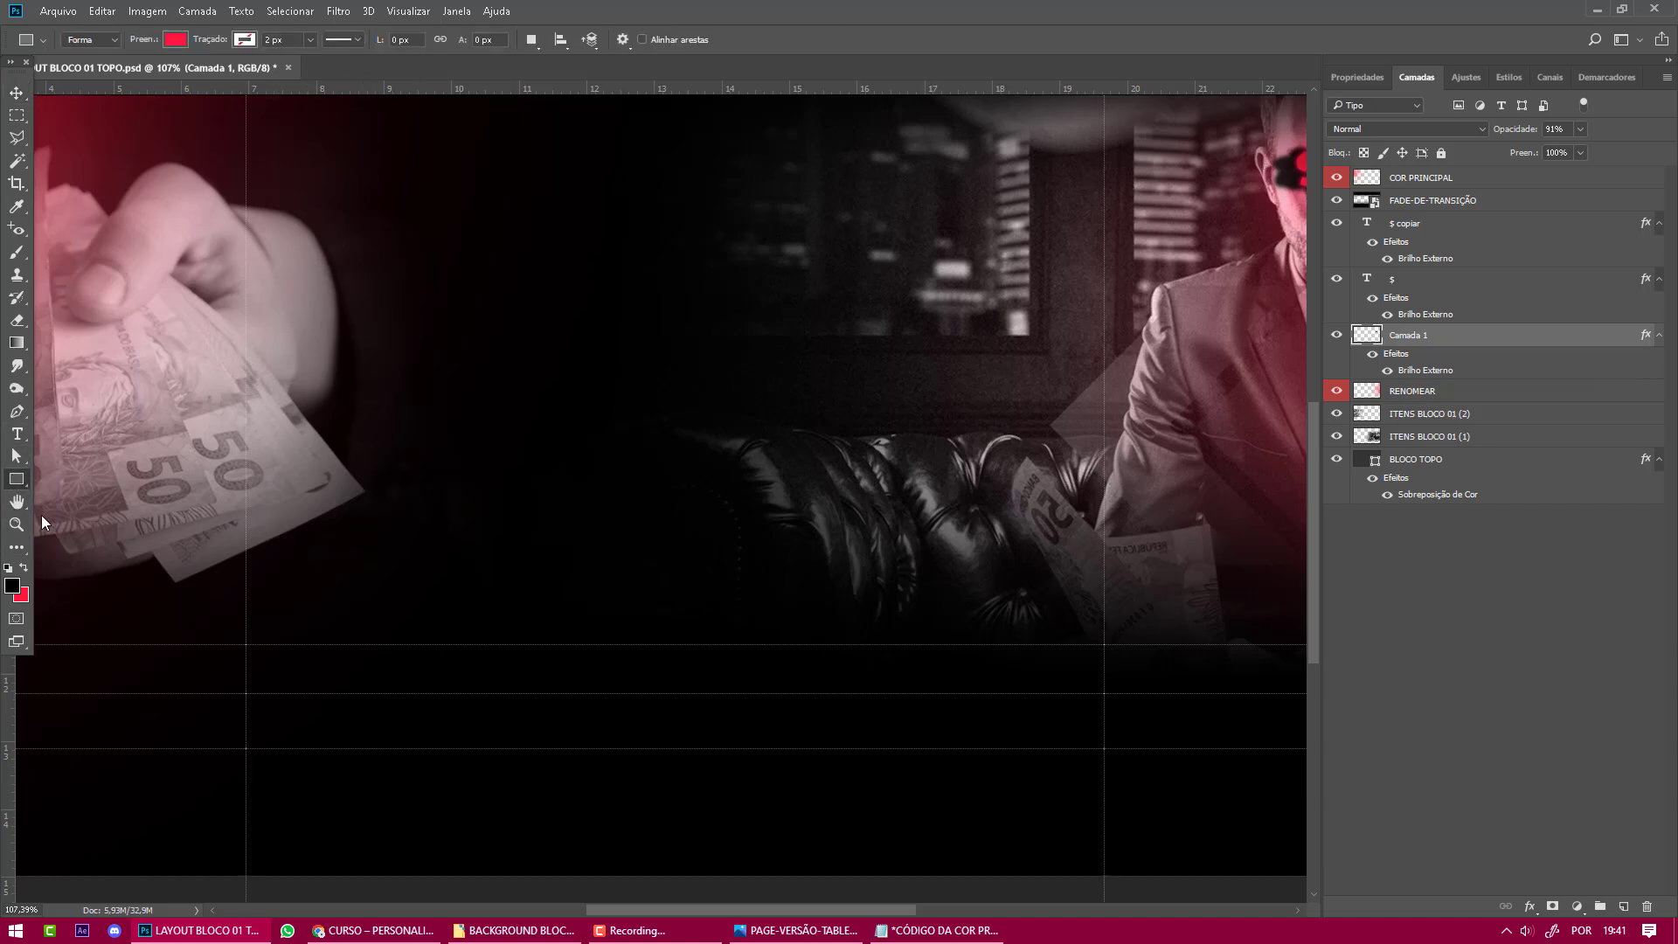
drag(162, 644, 1205, 751)
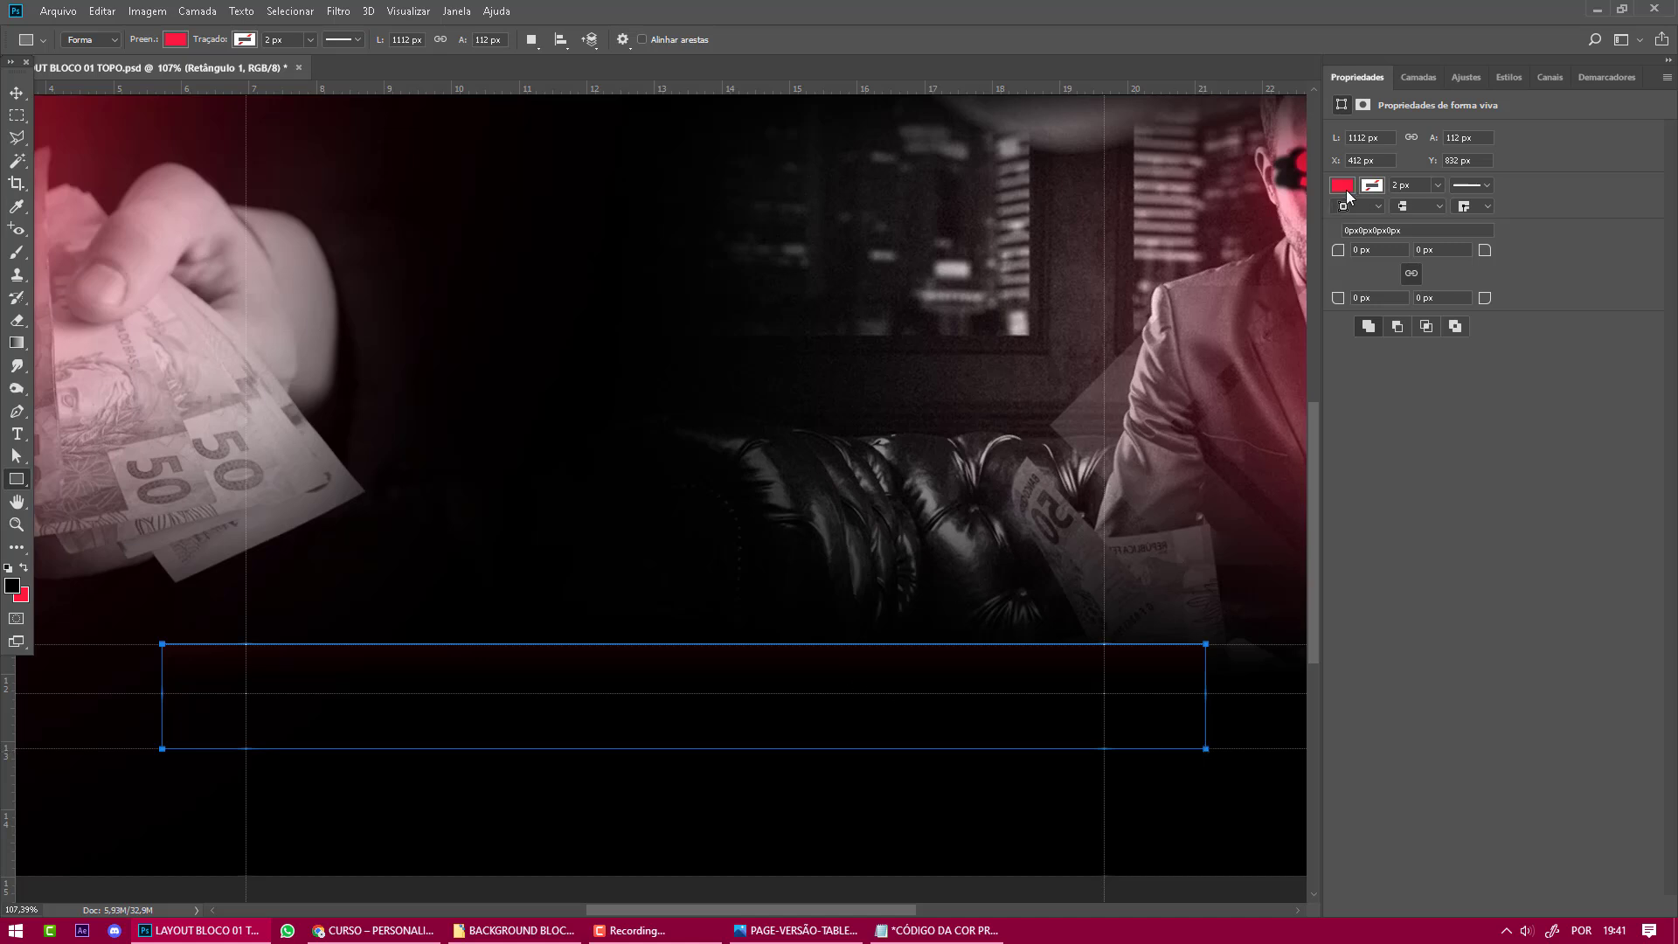
click(1418, 80)
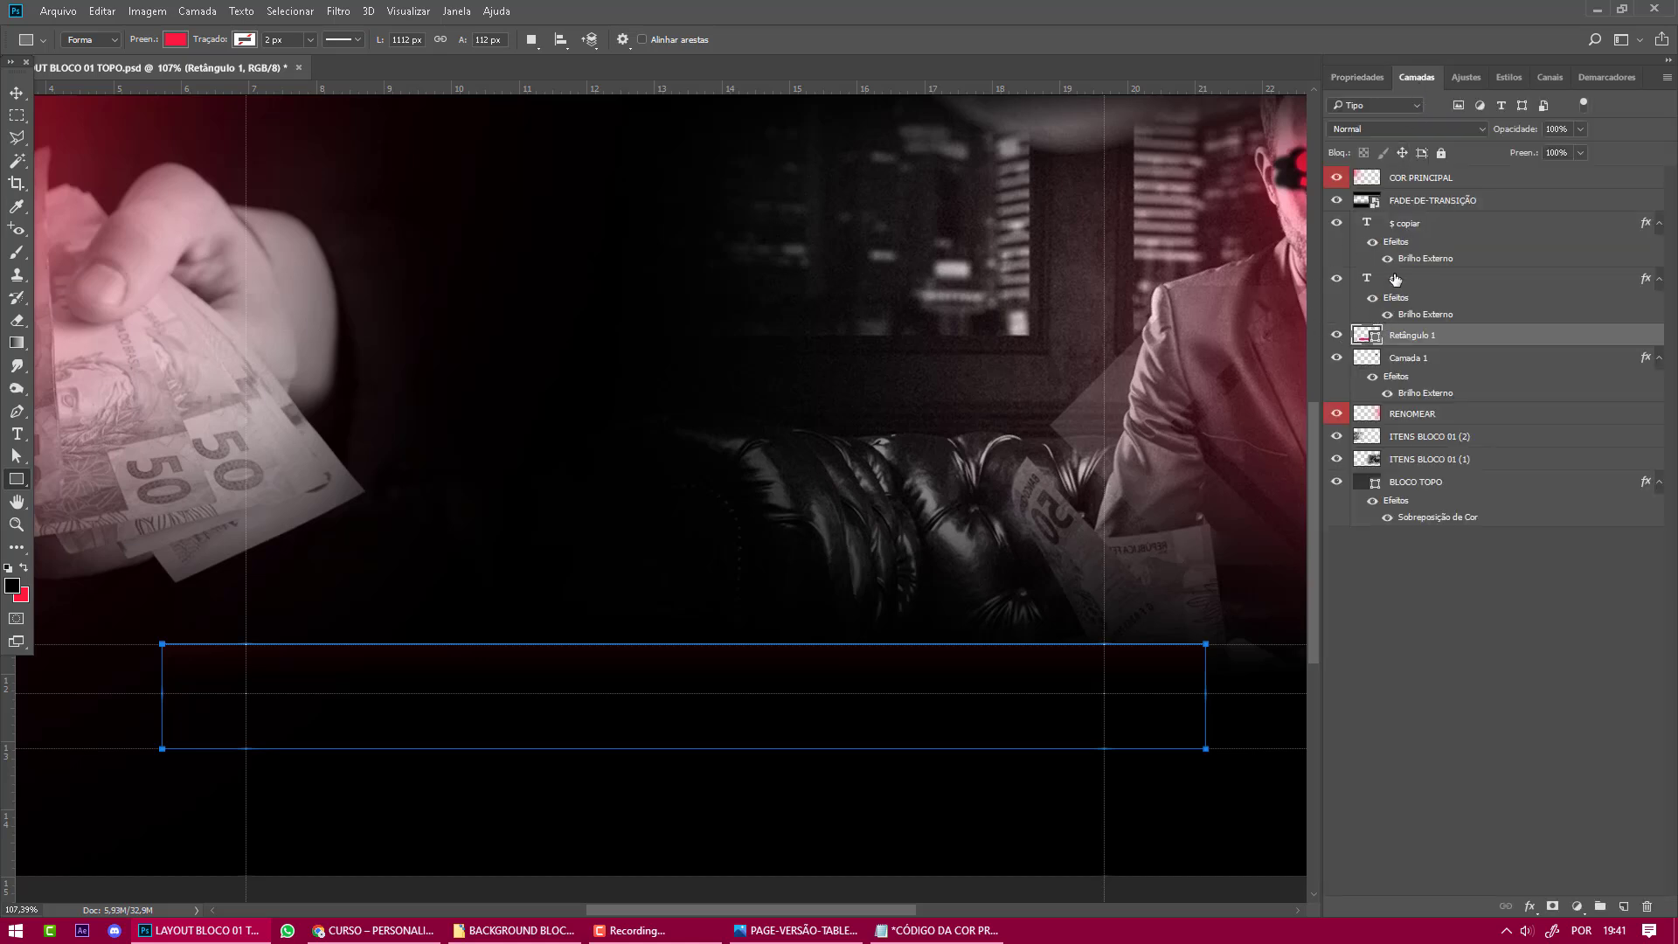
drag(1544, 339, 1534, 174)
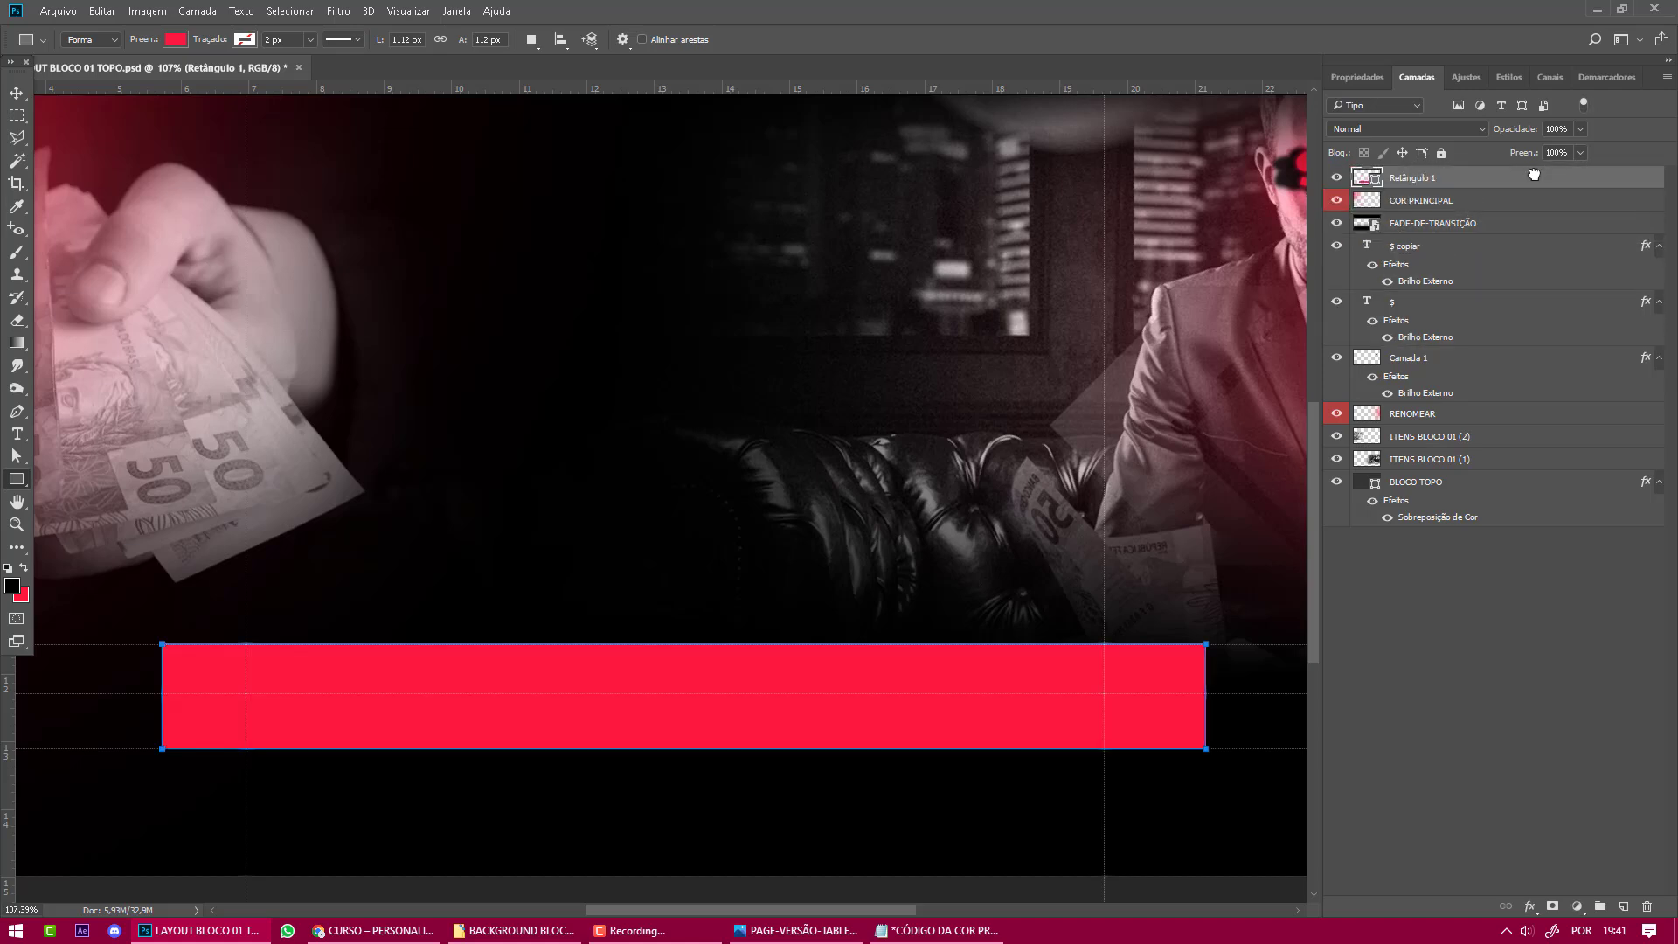
Check the red strip against the live page preview and rasterize the rectangle layer.
click(16, 92)
key(alt+Tab)
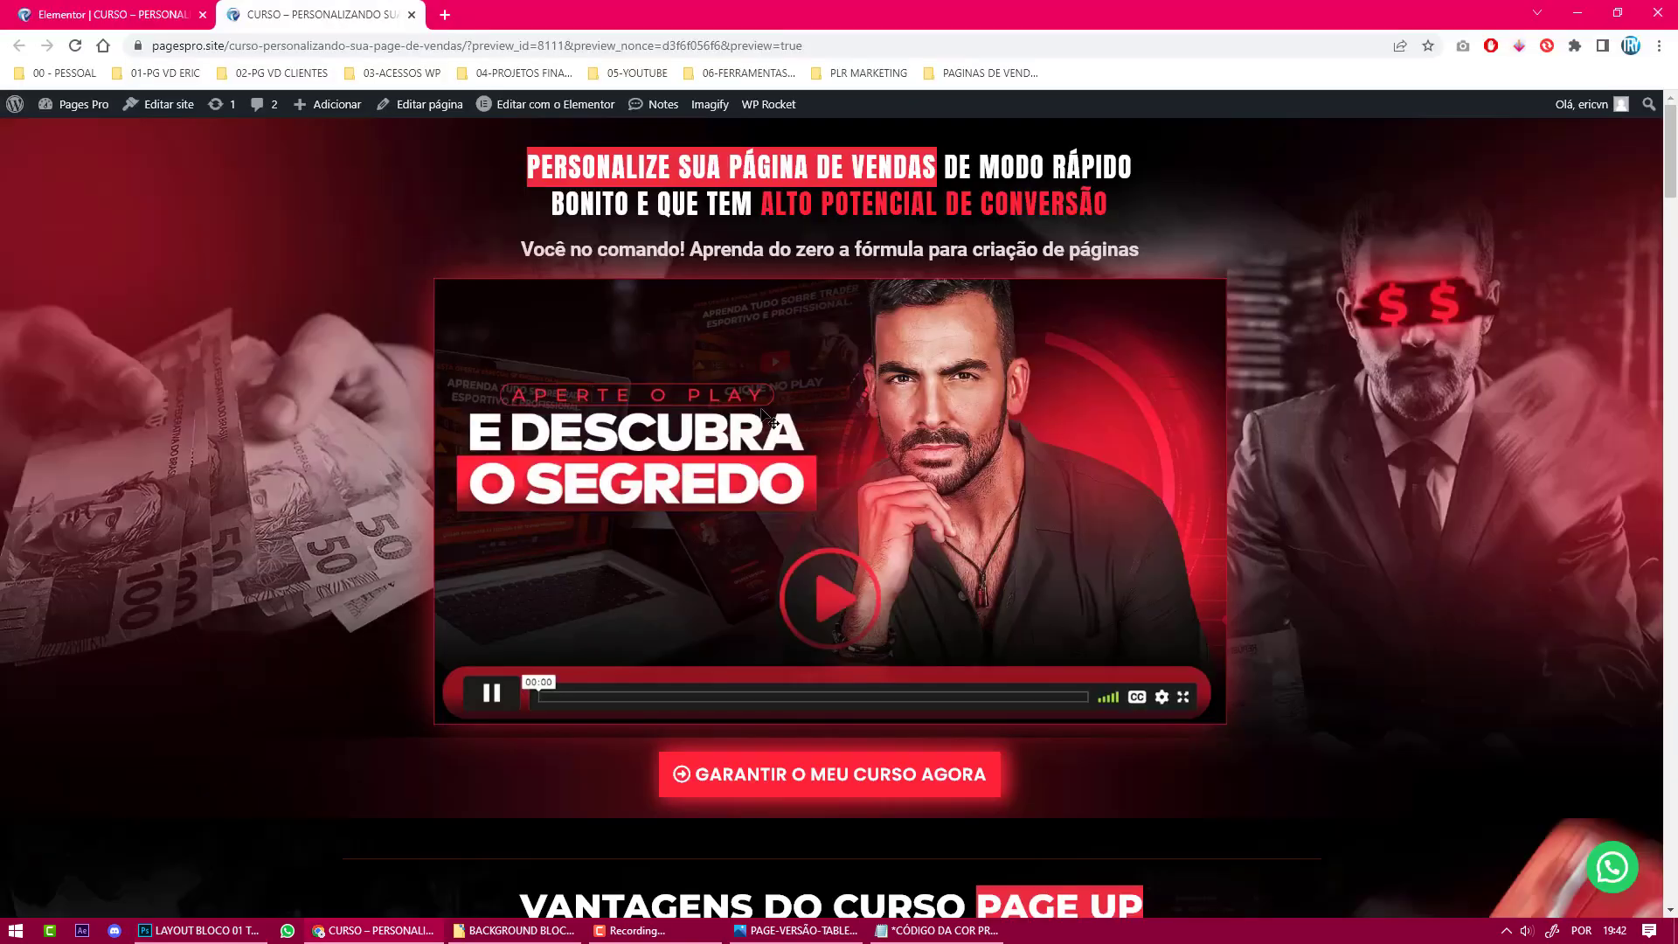
key(alt+Tab)
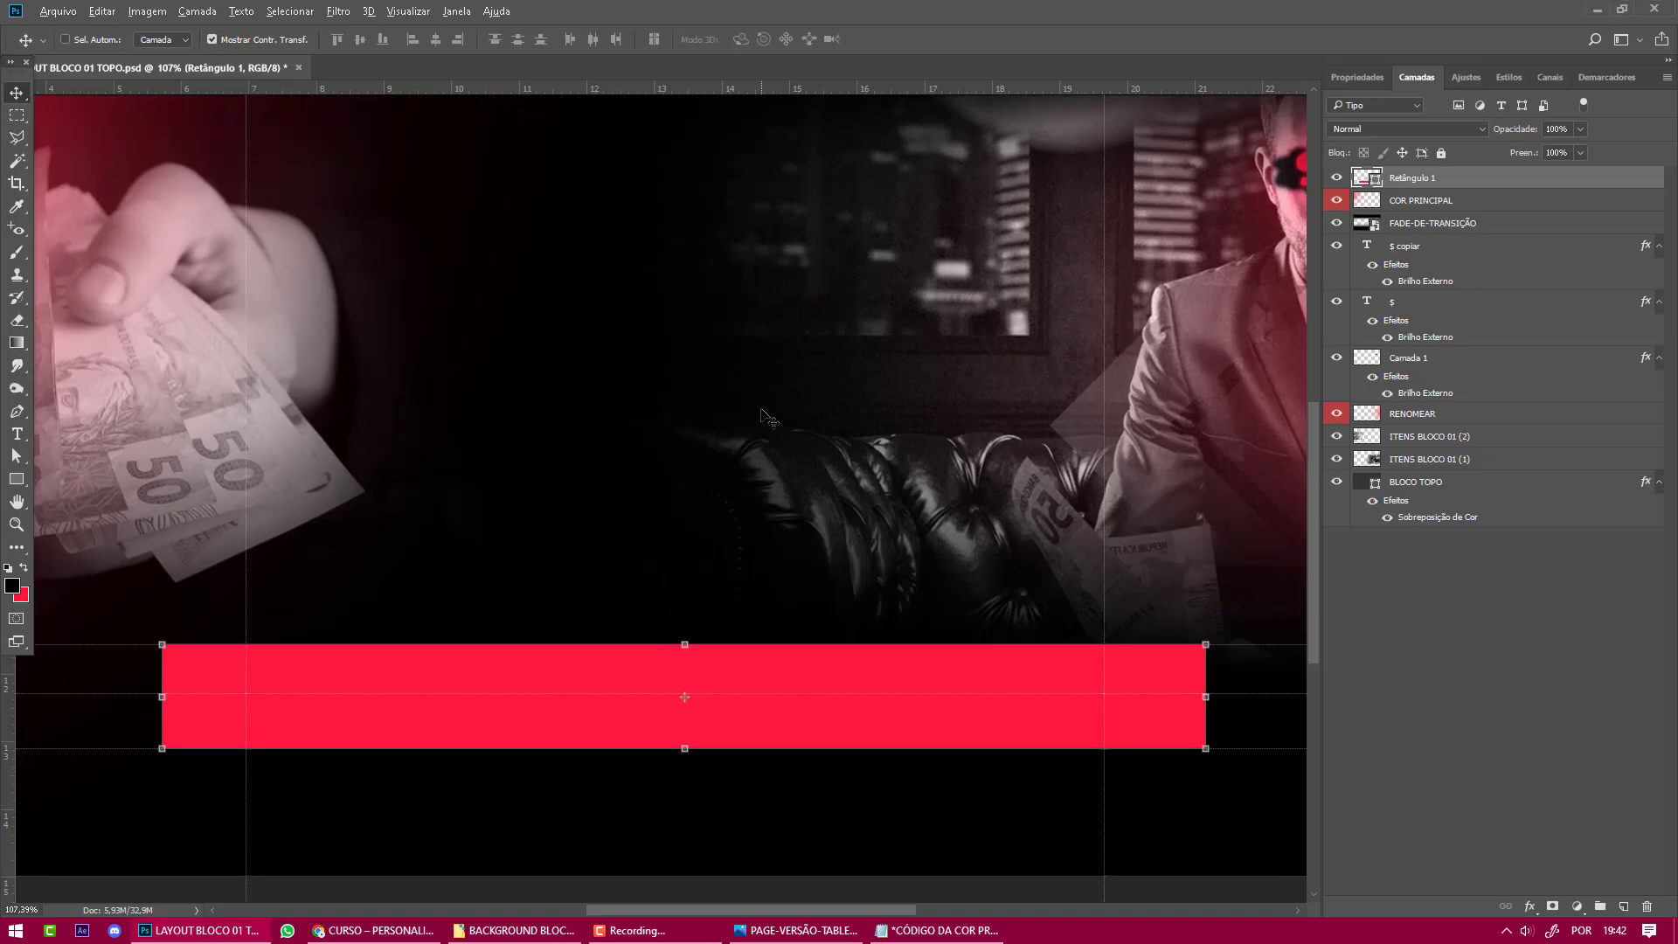
key(alt+Tab)
key(alt+Tab)
scroll(769, 651, down, 3)
scroll(768, 663, up, 3)
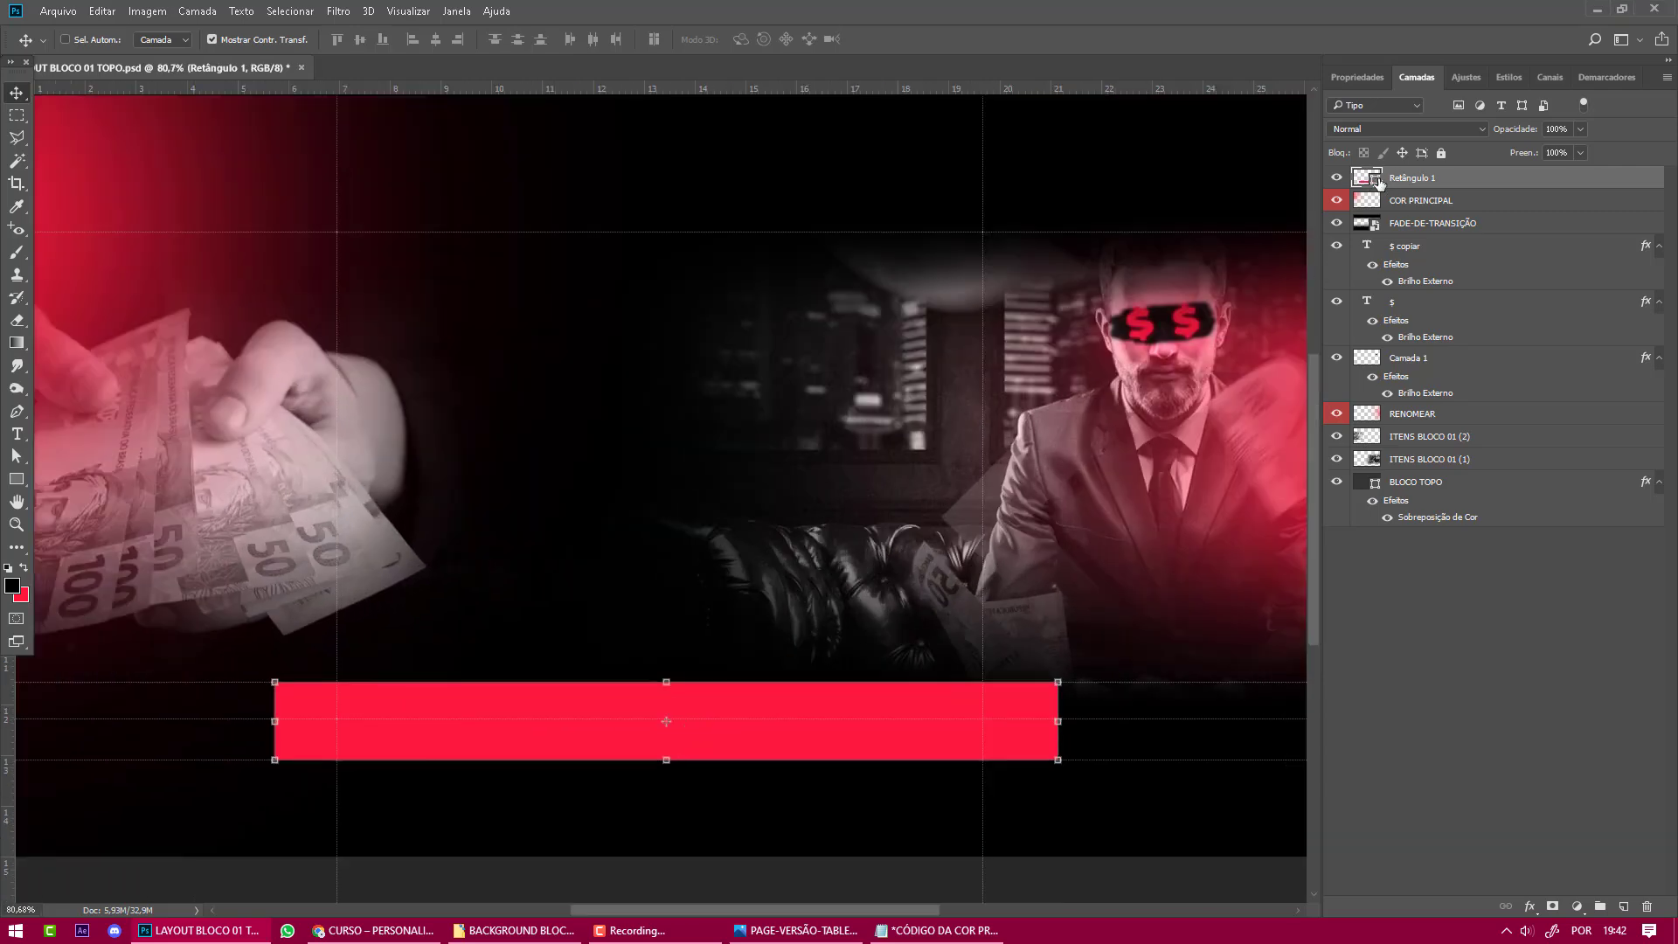
right_click(1463, 178)
click(1281, 356)
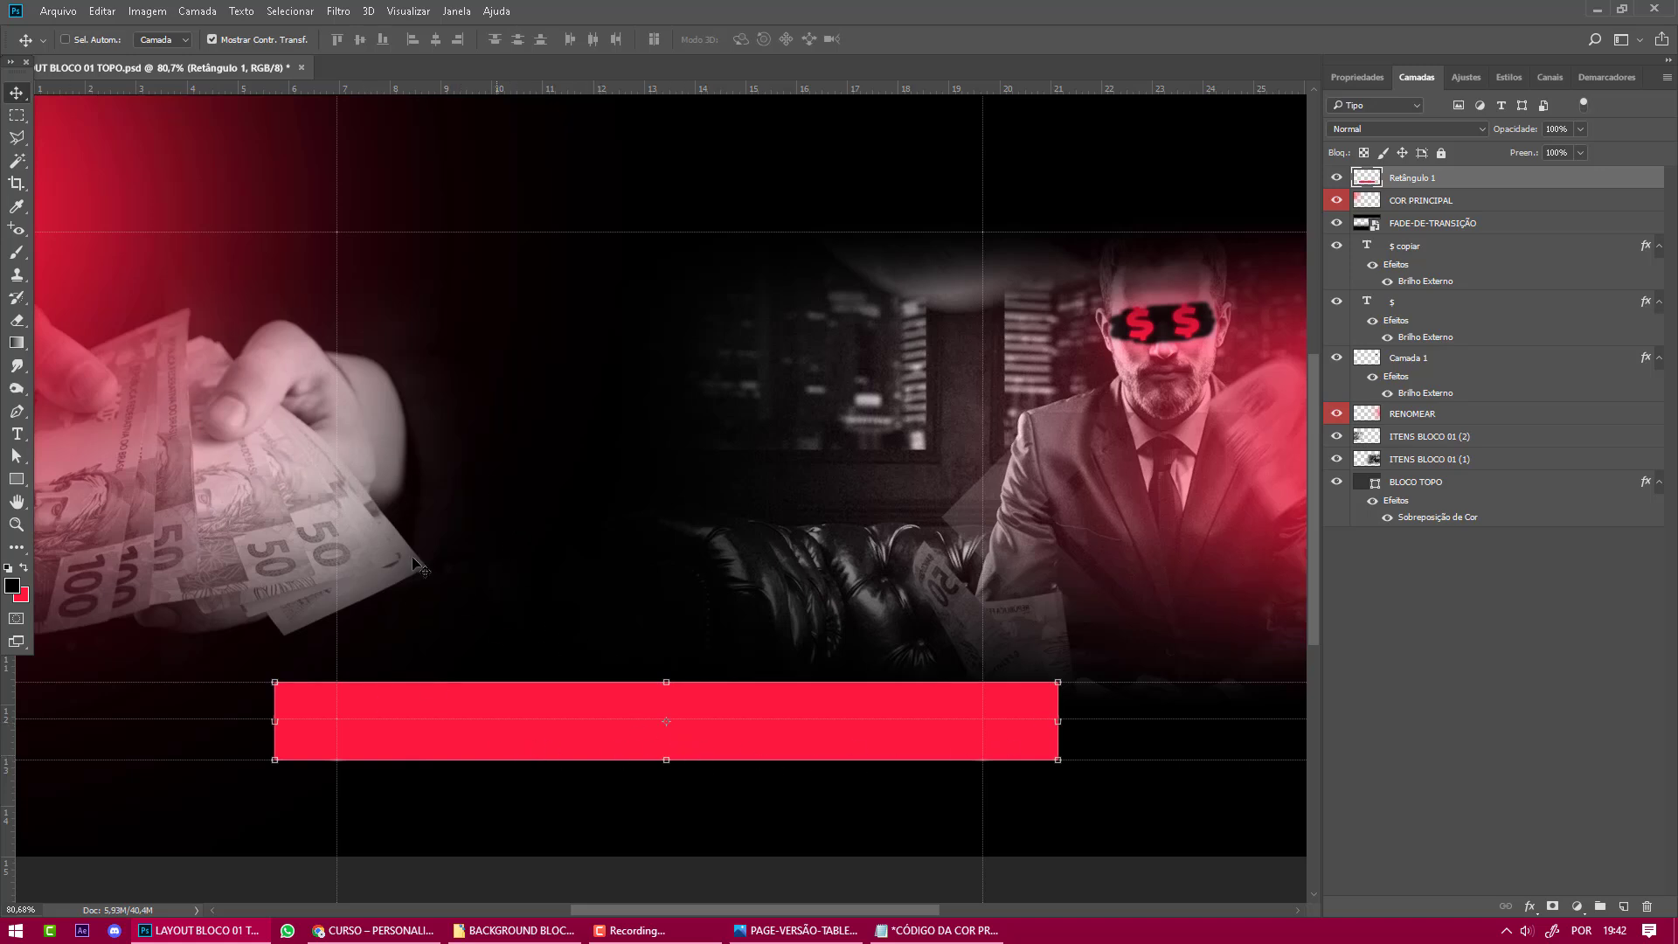
Fade both ends of the red strip into the black background with a large soft eraser.
click(16, 324)
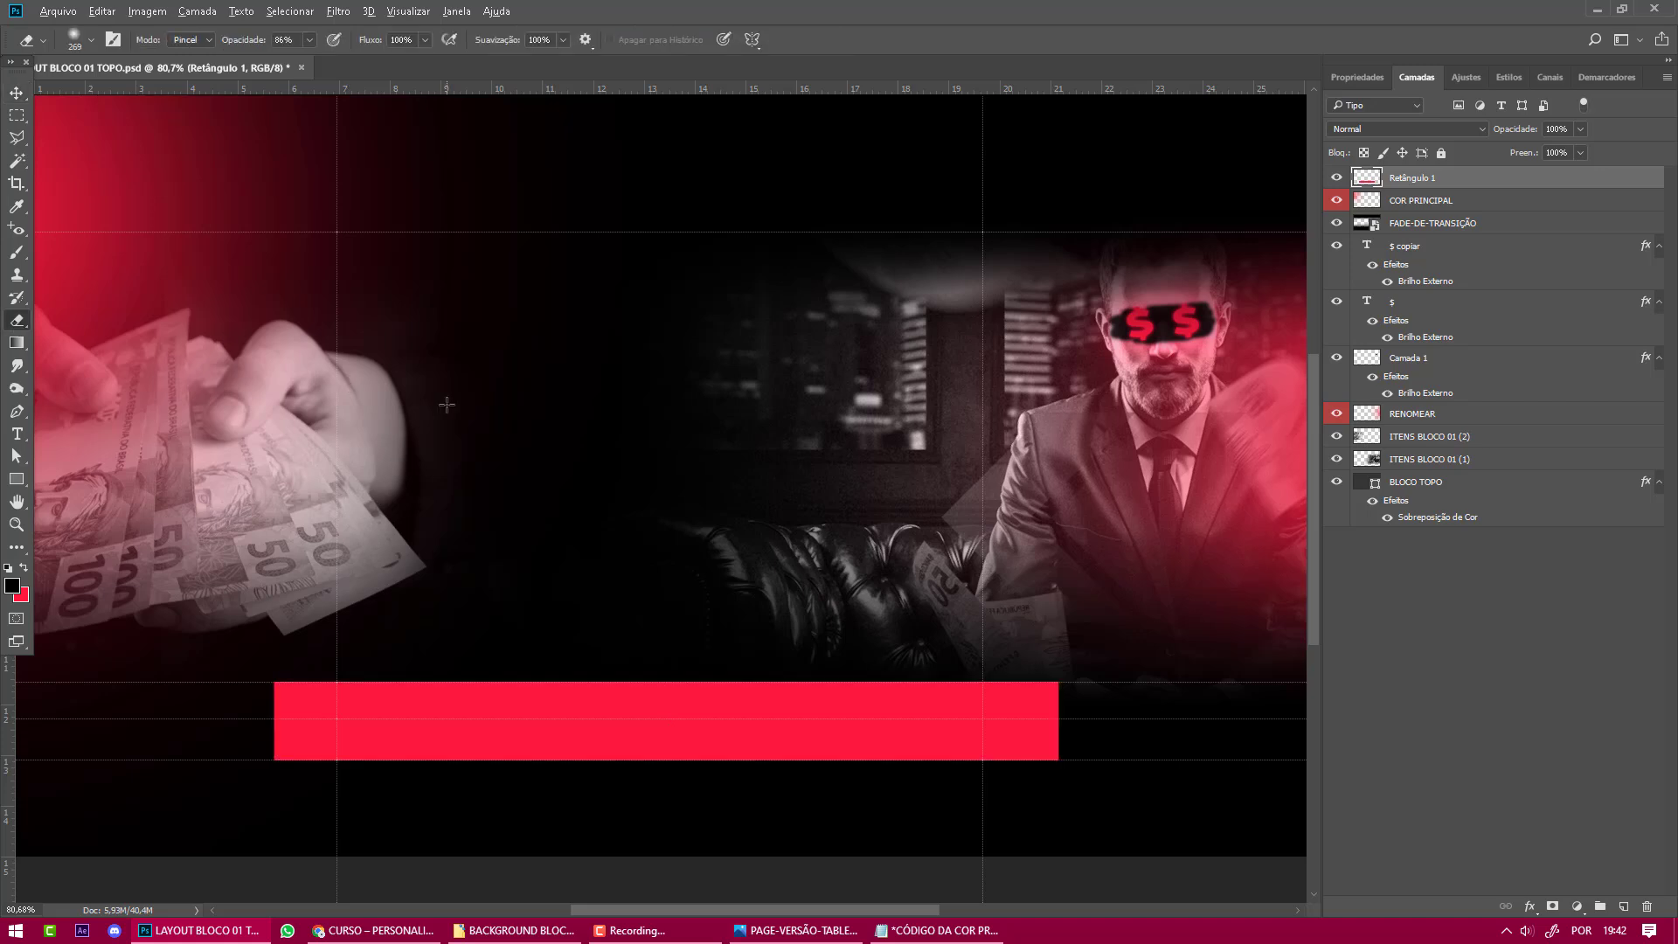
mouse_move(445, 404)
mouse_down()
mouse_move(677, 414)
mouse_move(659, 416)
mouse_up()
scroll(659, 416, down, 3)
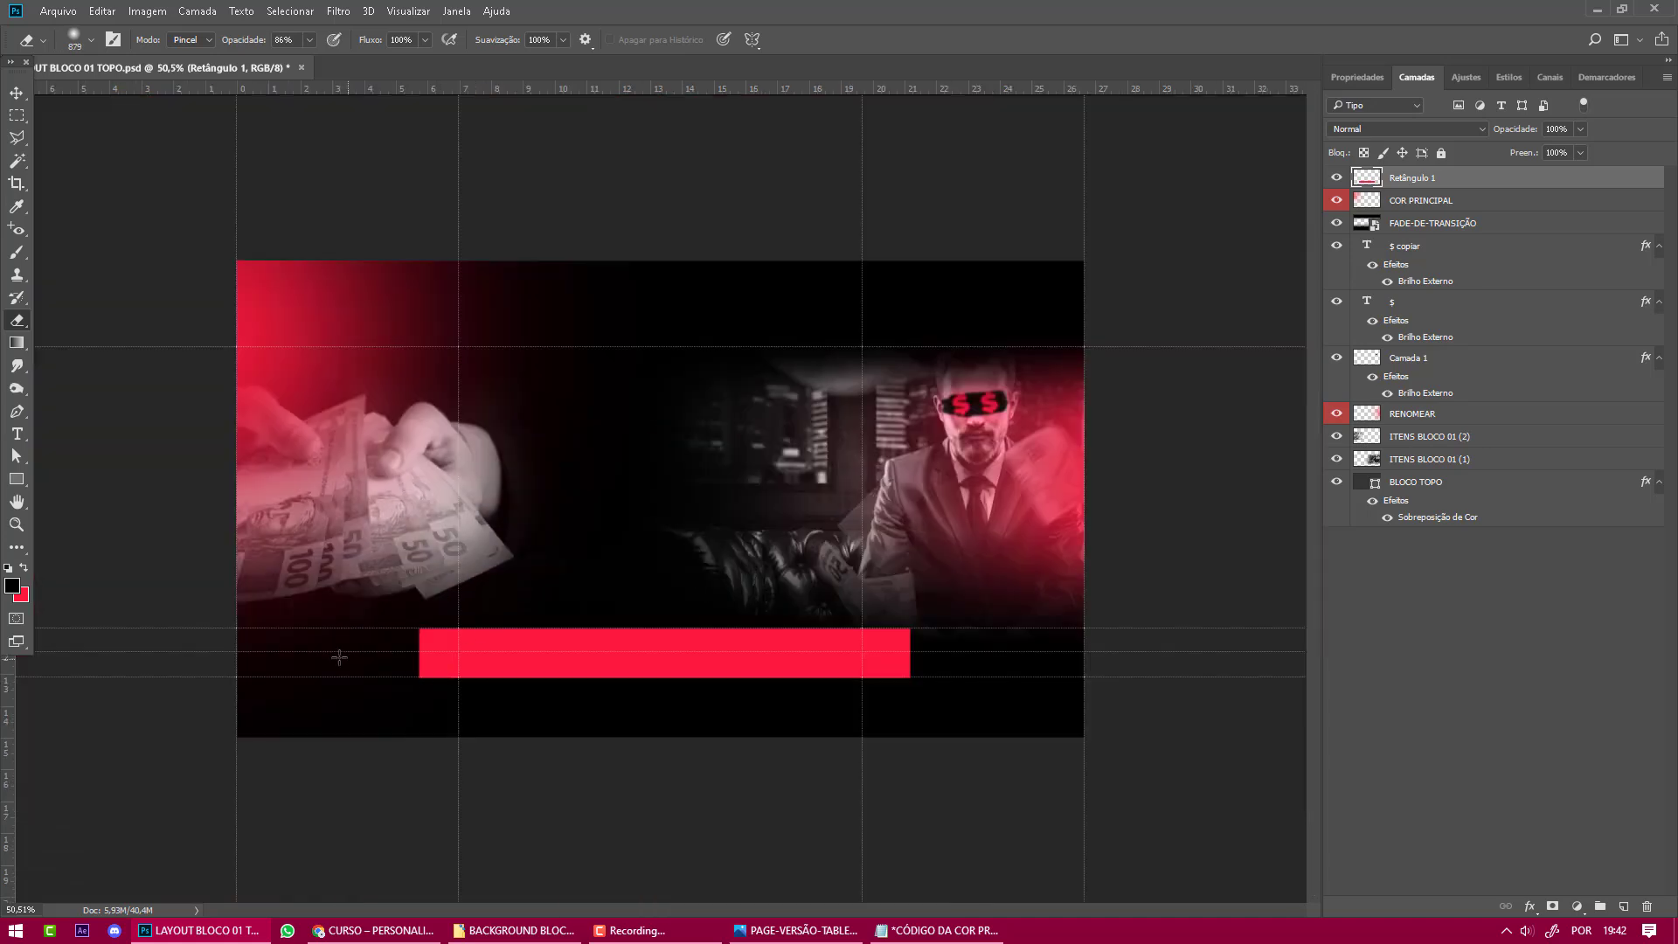
click(308, 653)
click(277, 649)
click(276, 648)
click(276, 649)
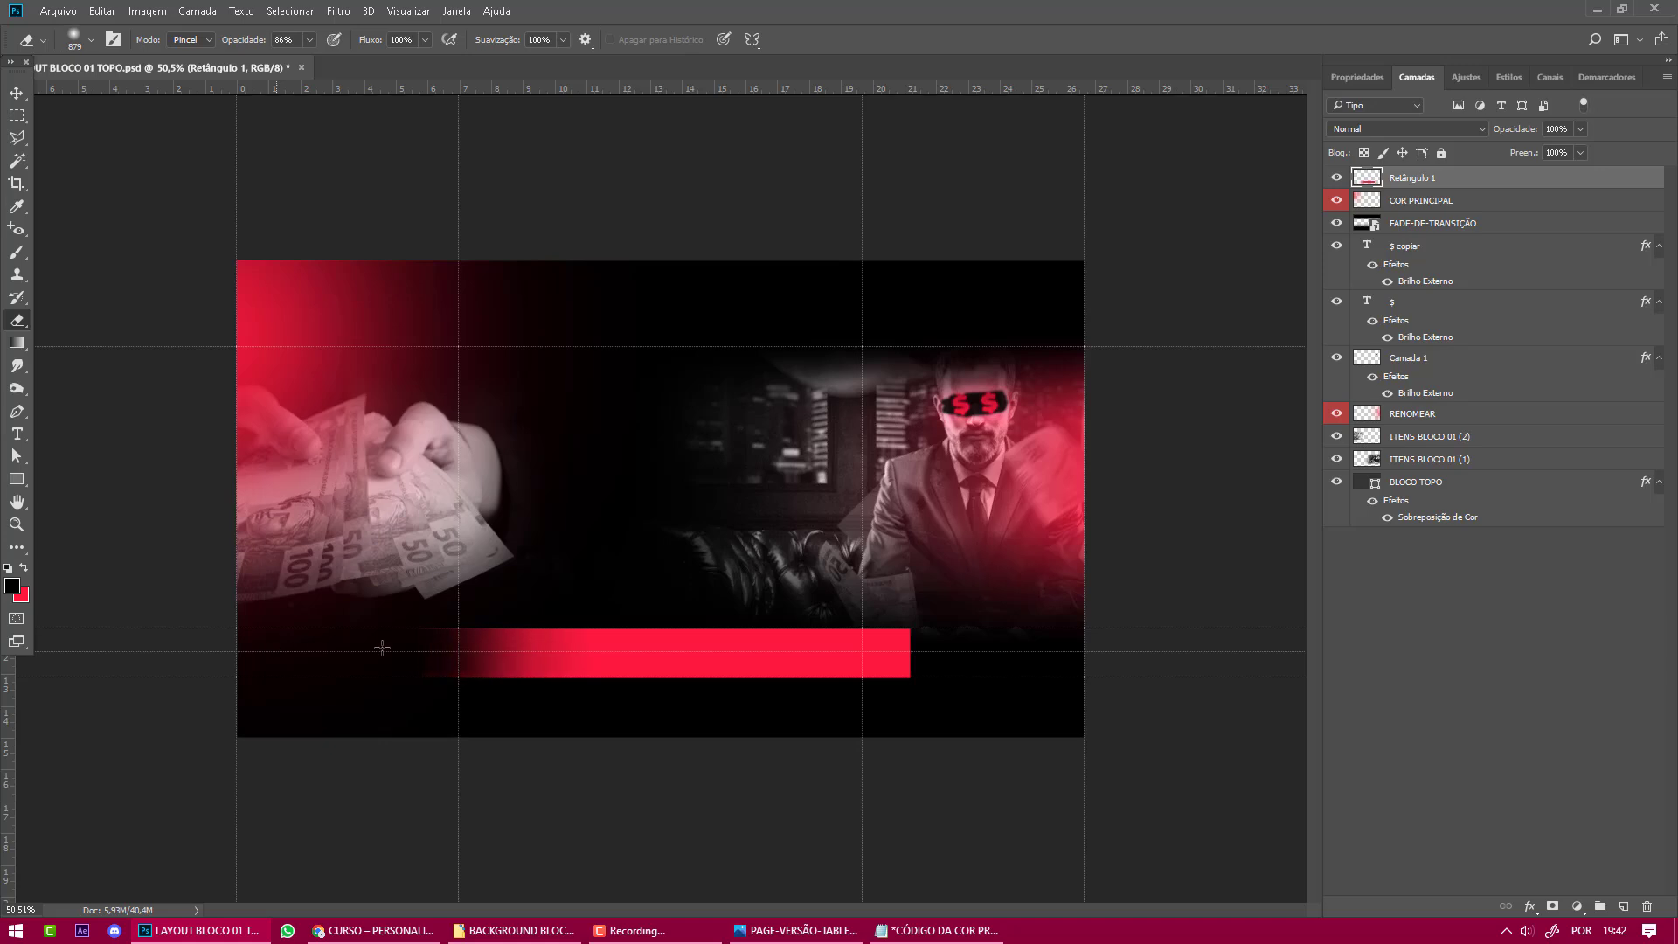
click(998, 652)
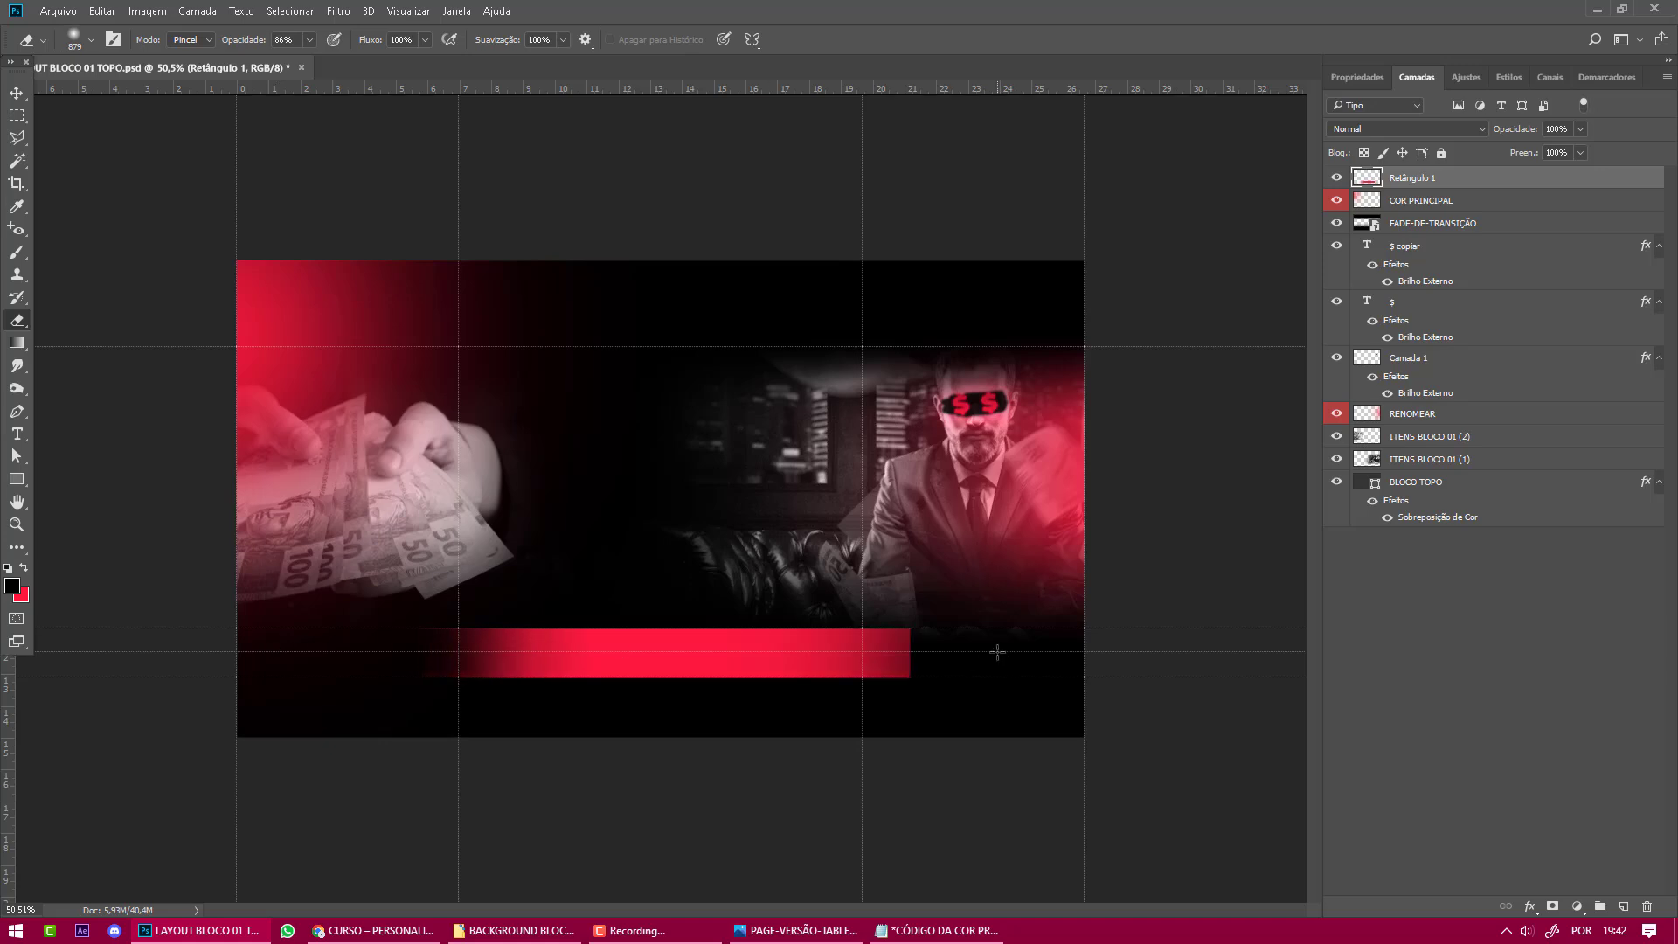
click(997, 652)
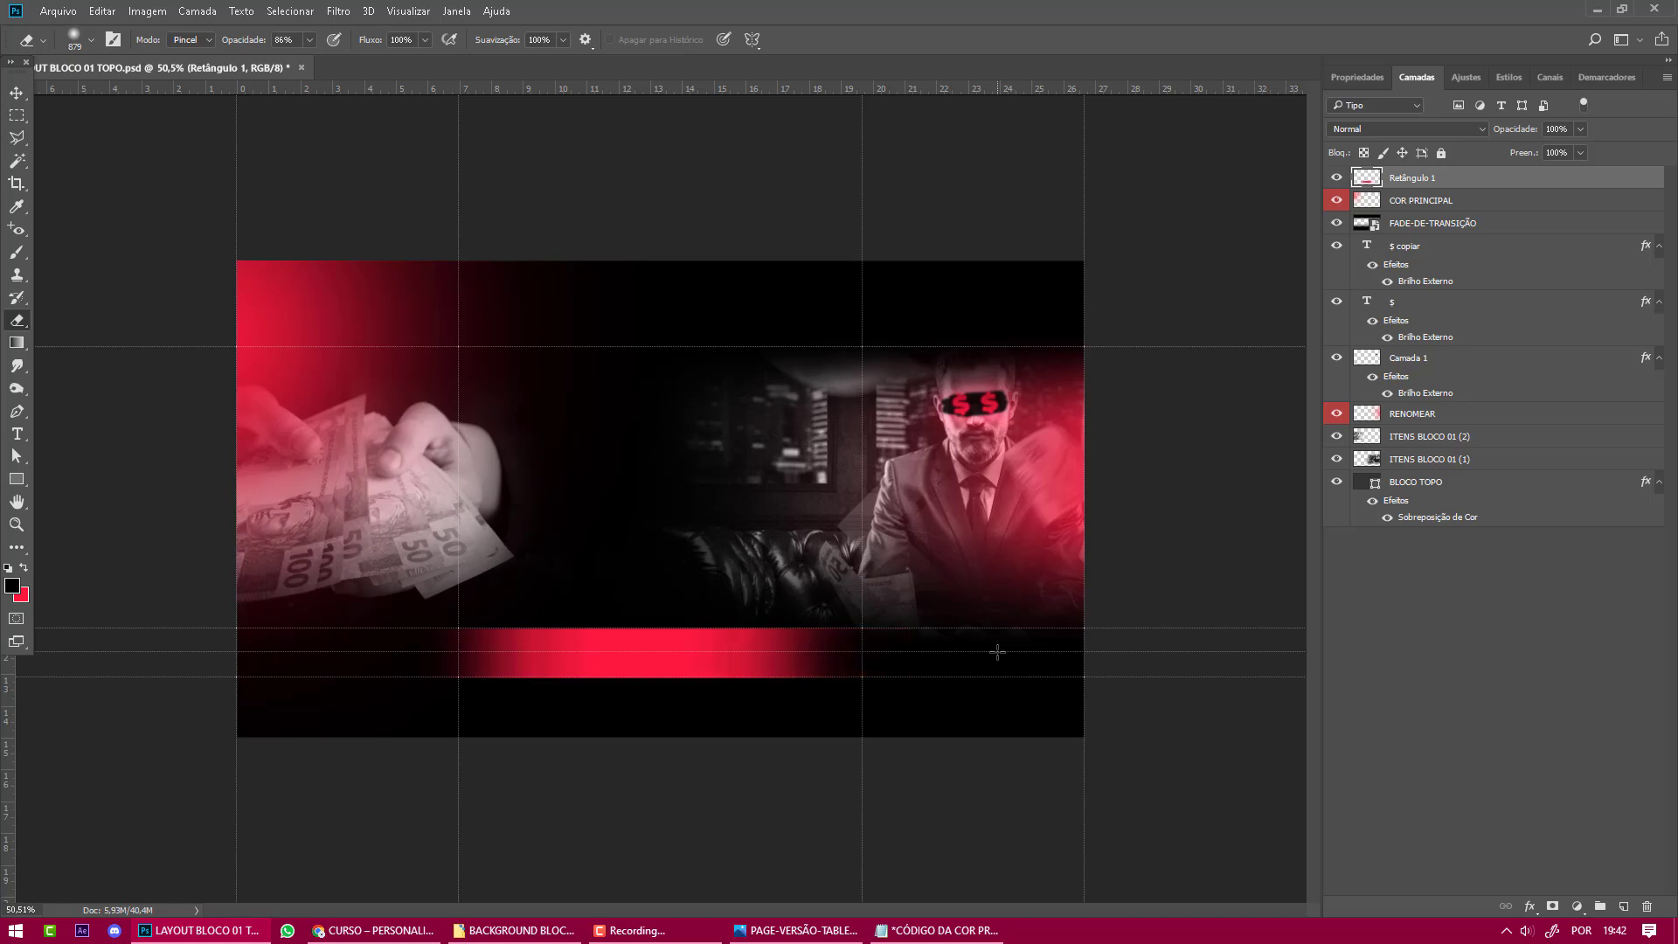
Reduce the red strip layer's opacity to 55% and review the full composition.
scroll(675, 719, up, 3)
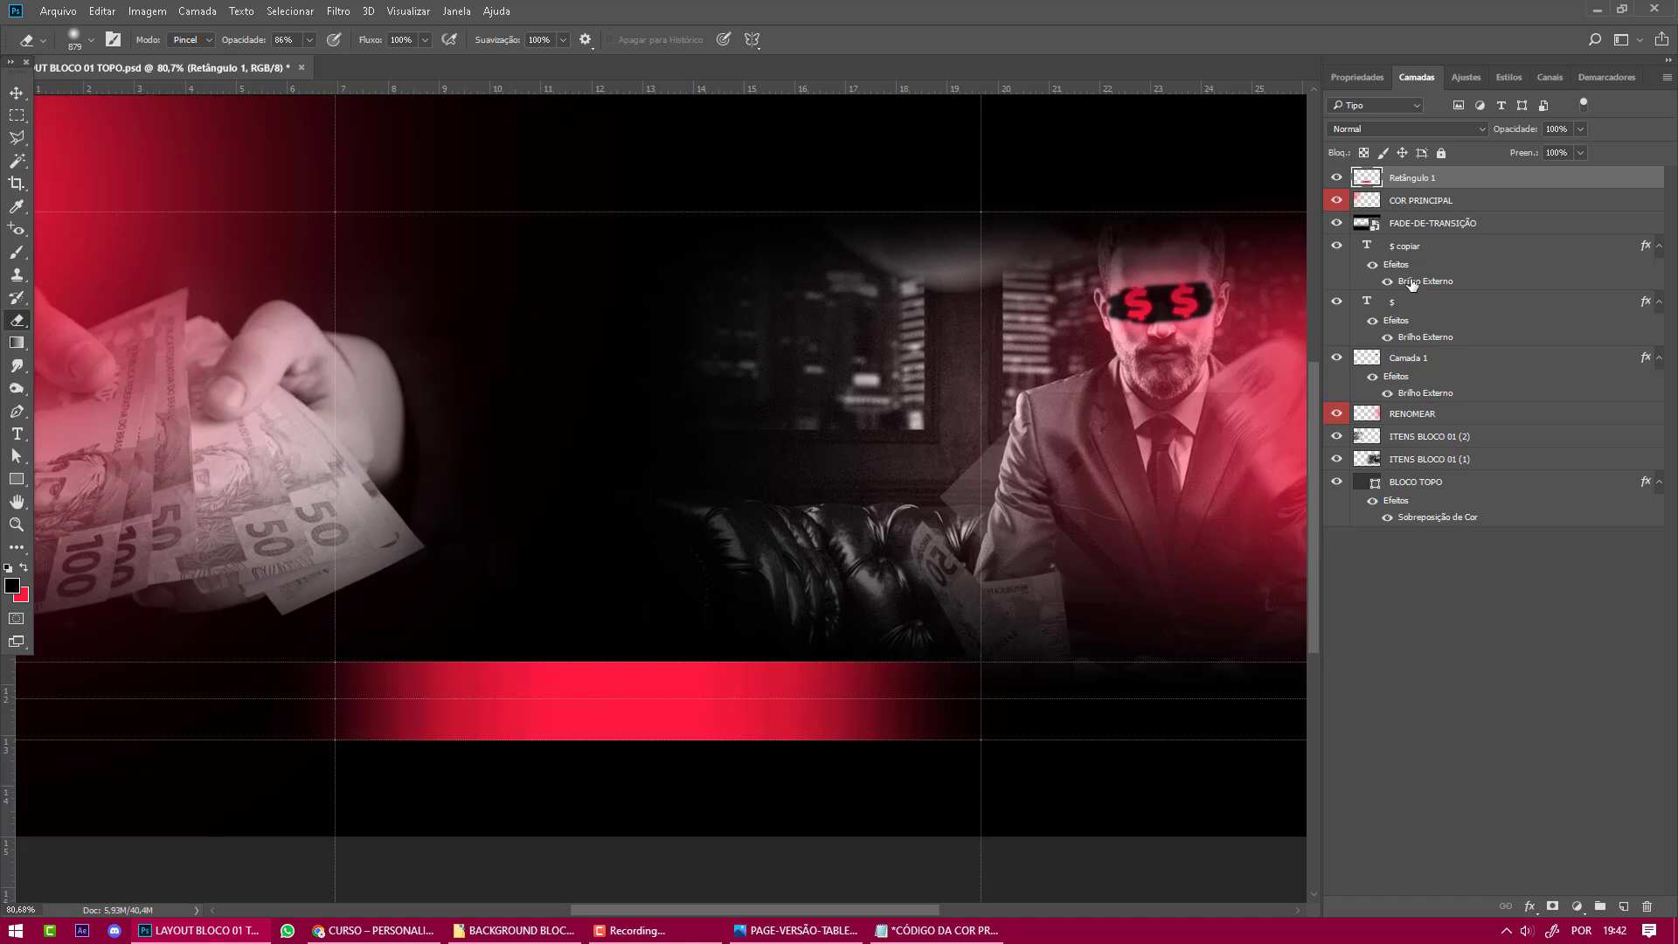
click(1582, 128)
drag(1566, 148, 1551, 153)
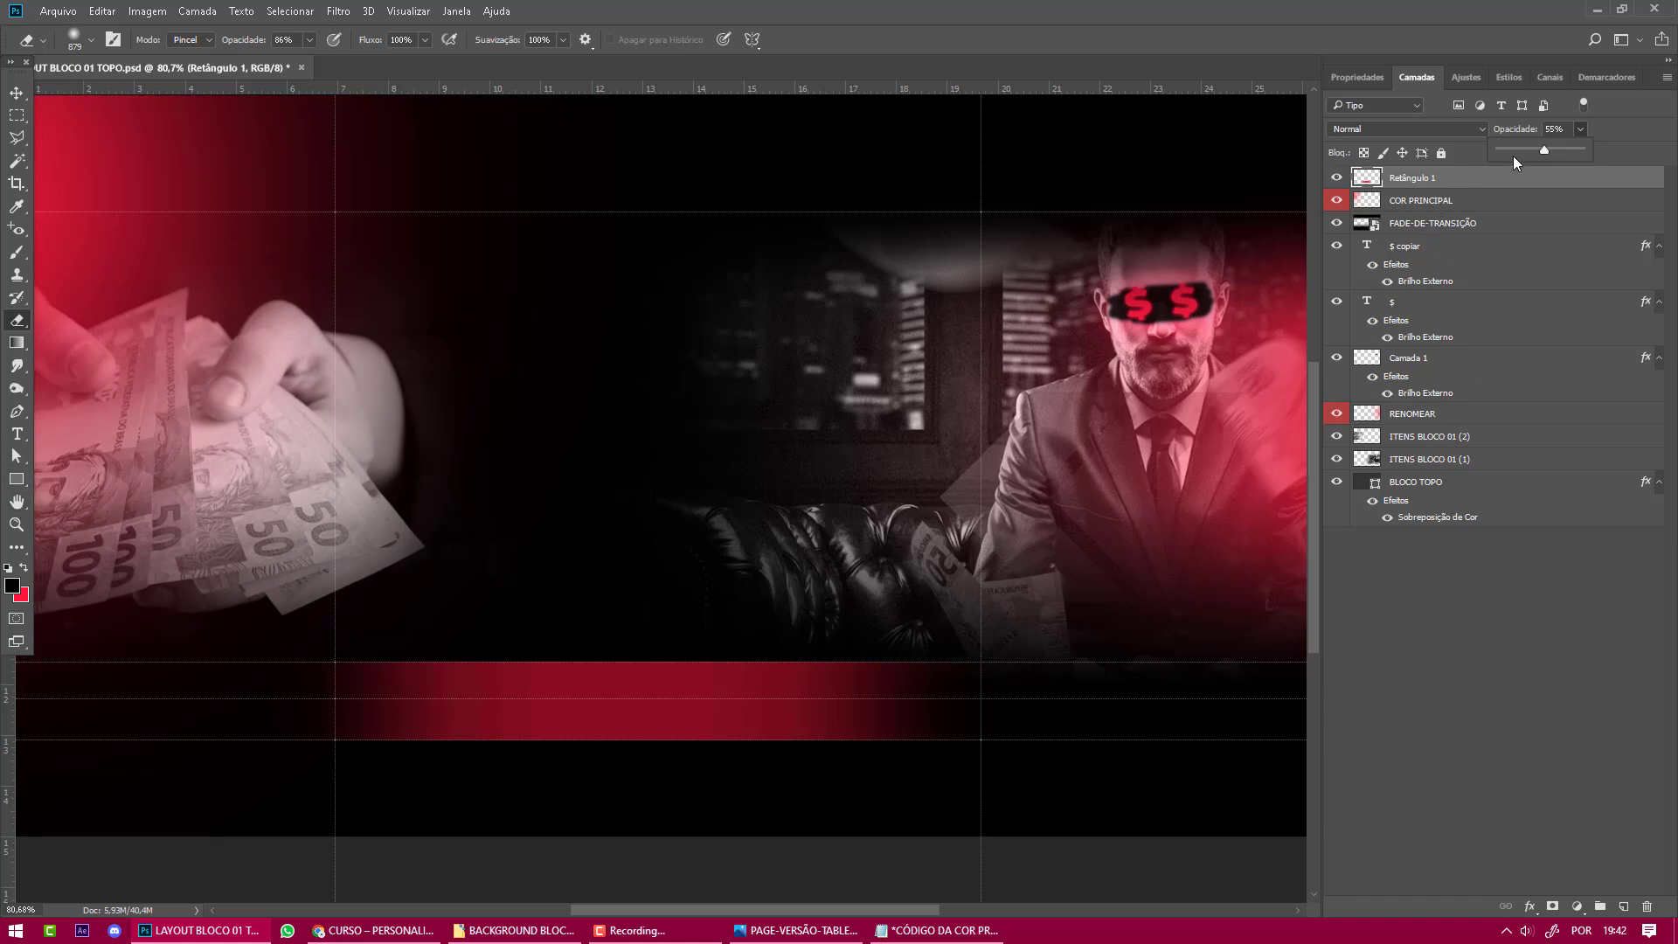
click(16, 525)
alt+click(569, 610)
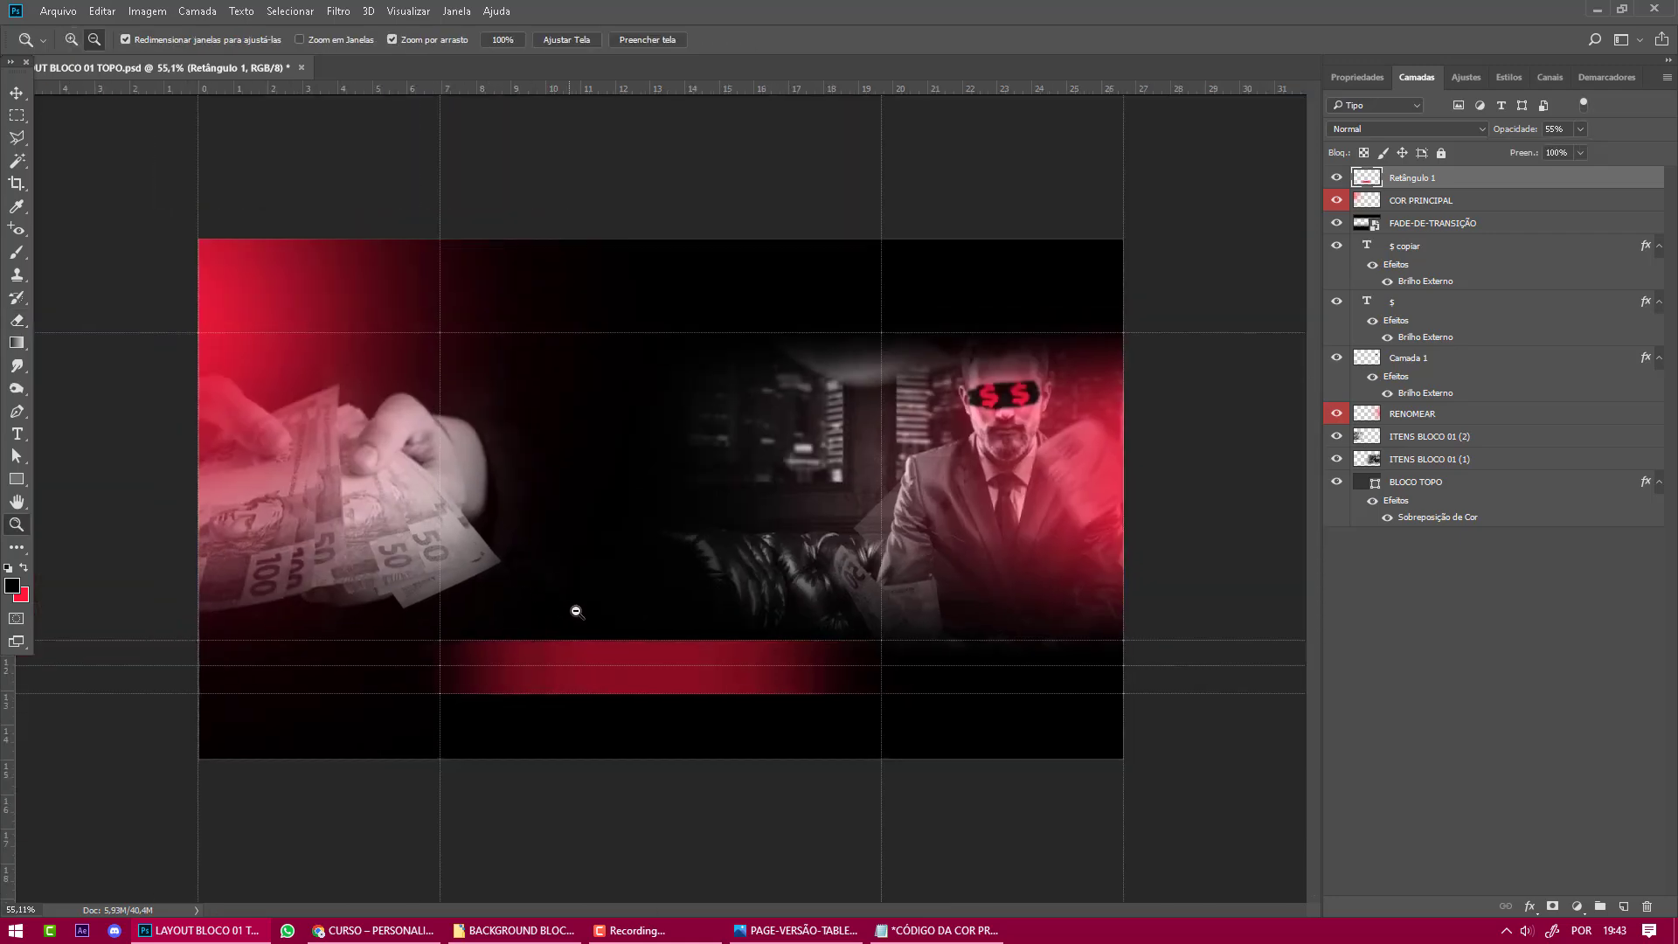
Inspect the red strip and the whole composition at different magnifications and compare them with the live page preview.
click(580, 610)
click(714, 561)
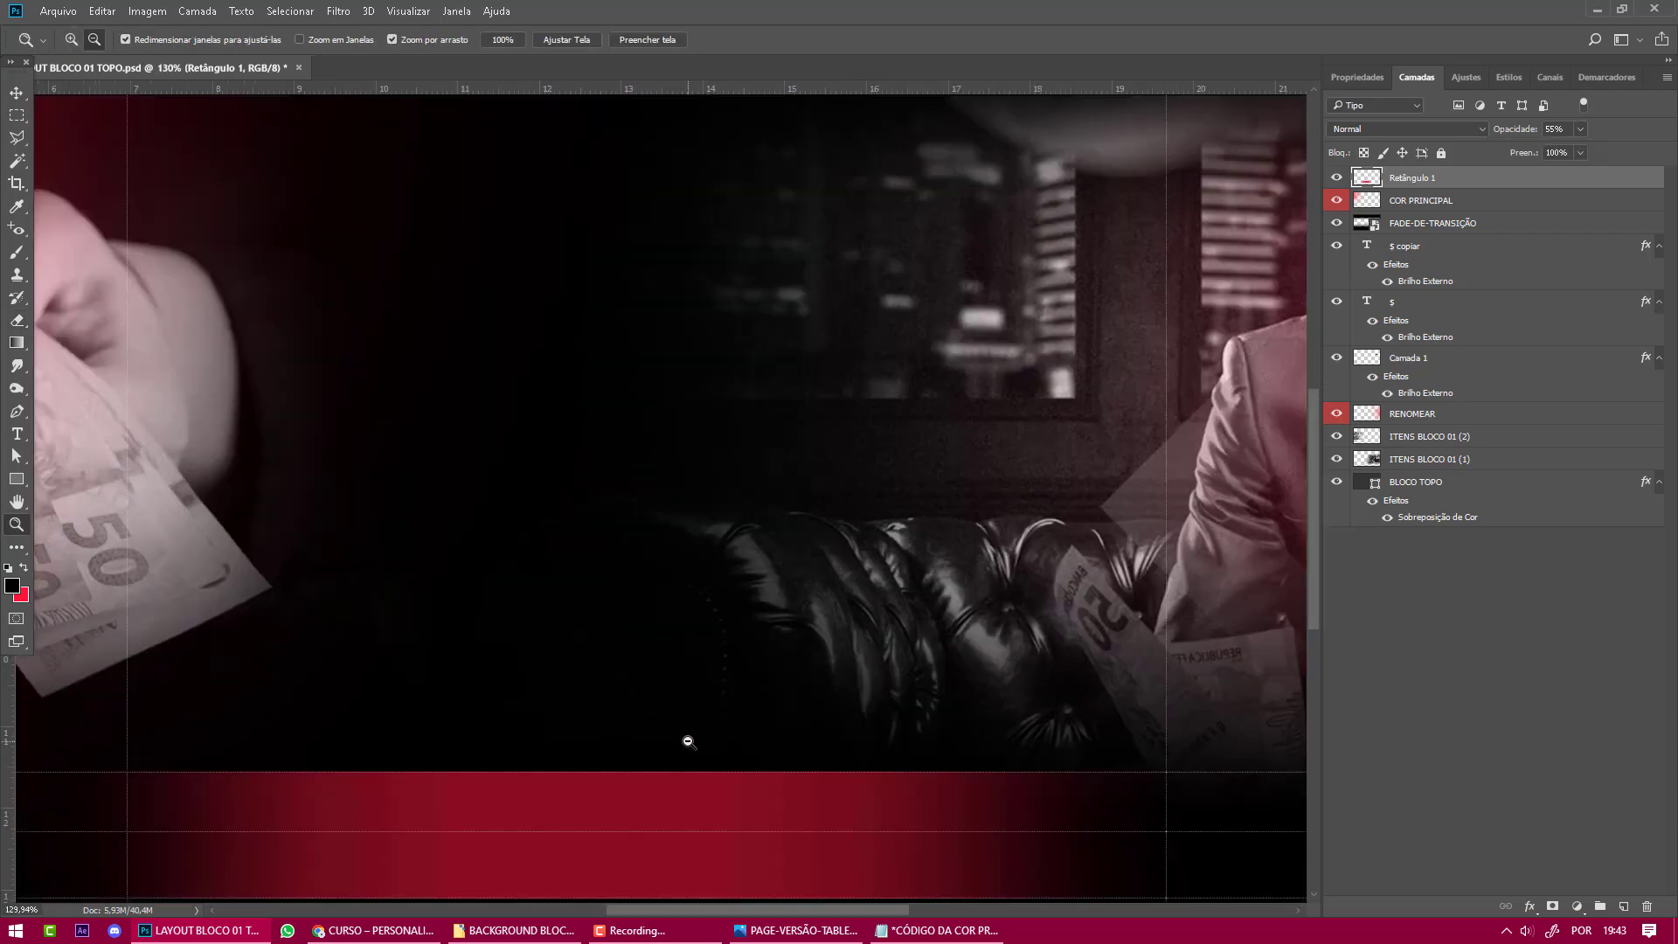
alt+click(689, 743)
right_click(806, 470)
click(808, 475)
key(alt+Tab)
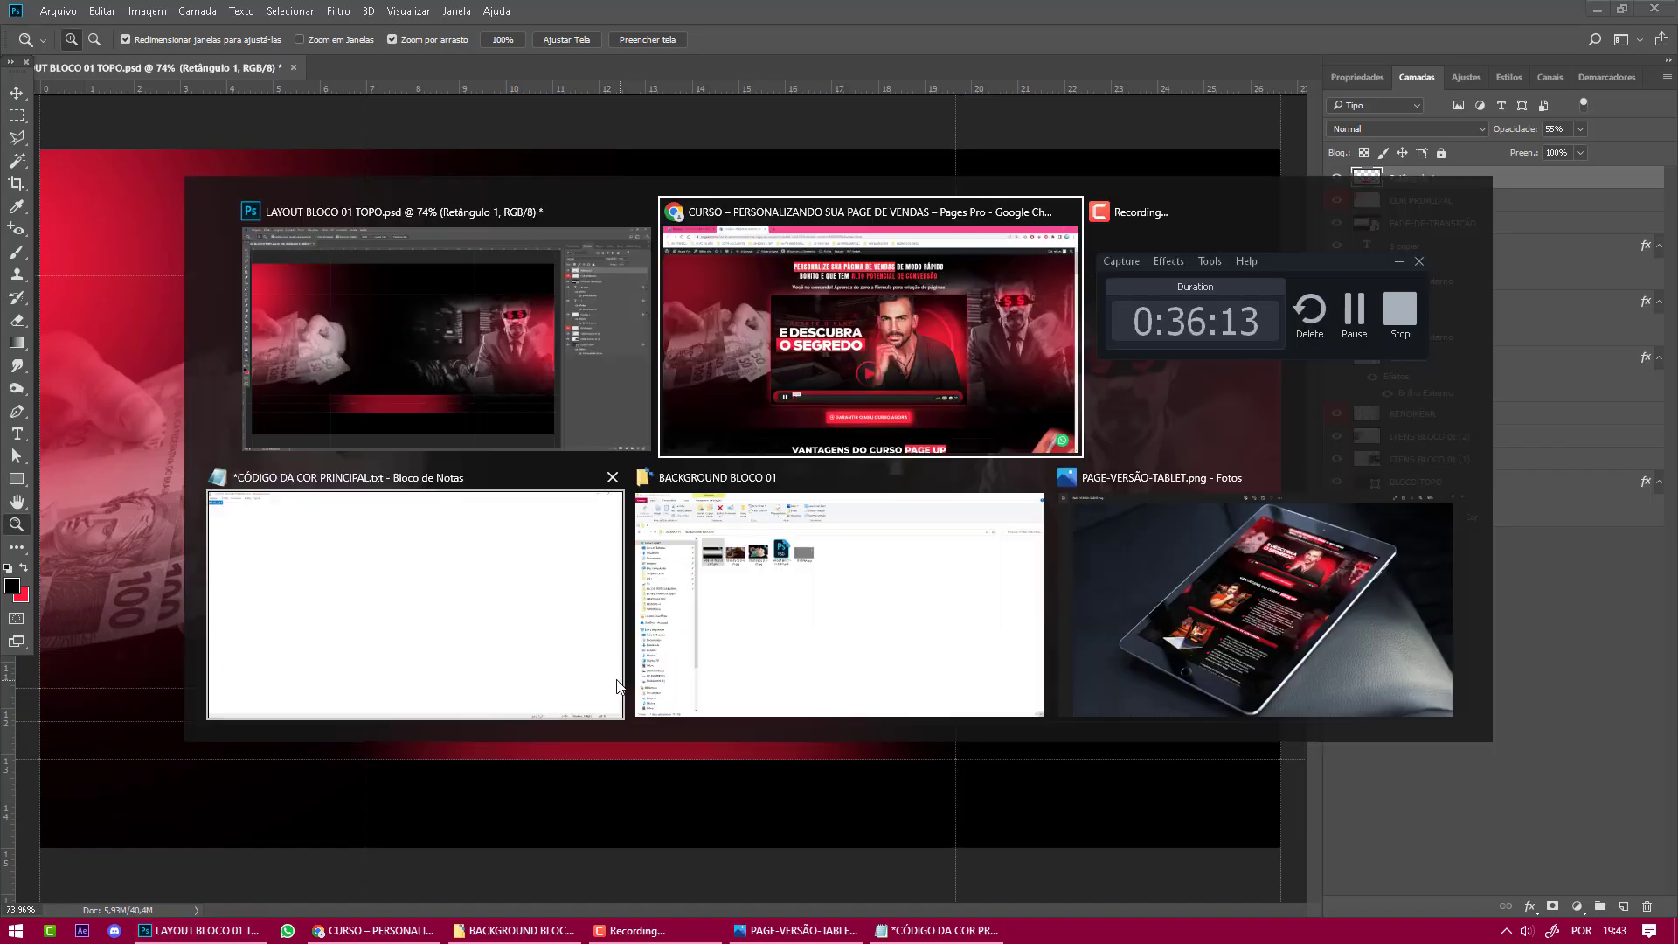
key(alt+Tab)
click(699, 813)
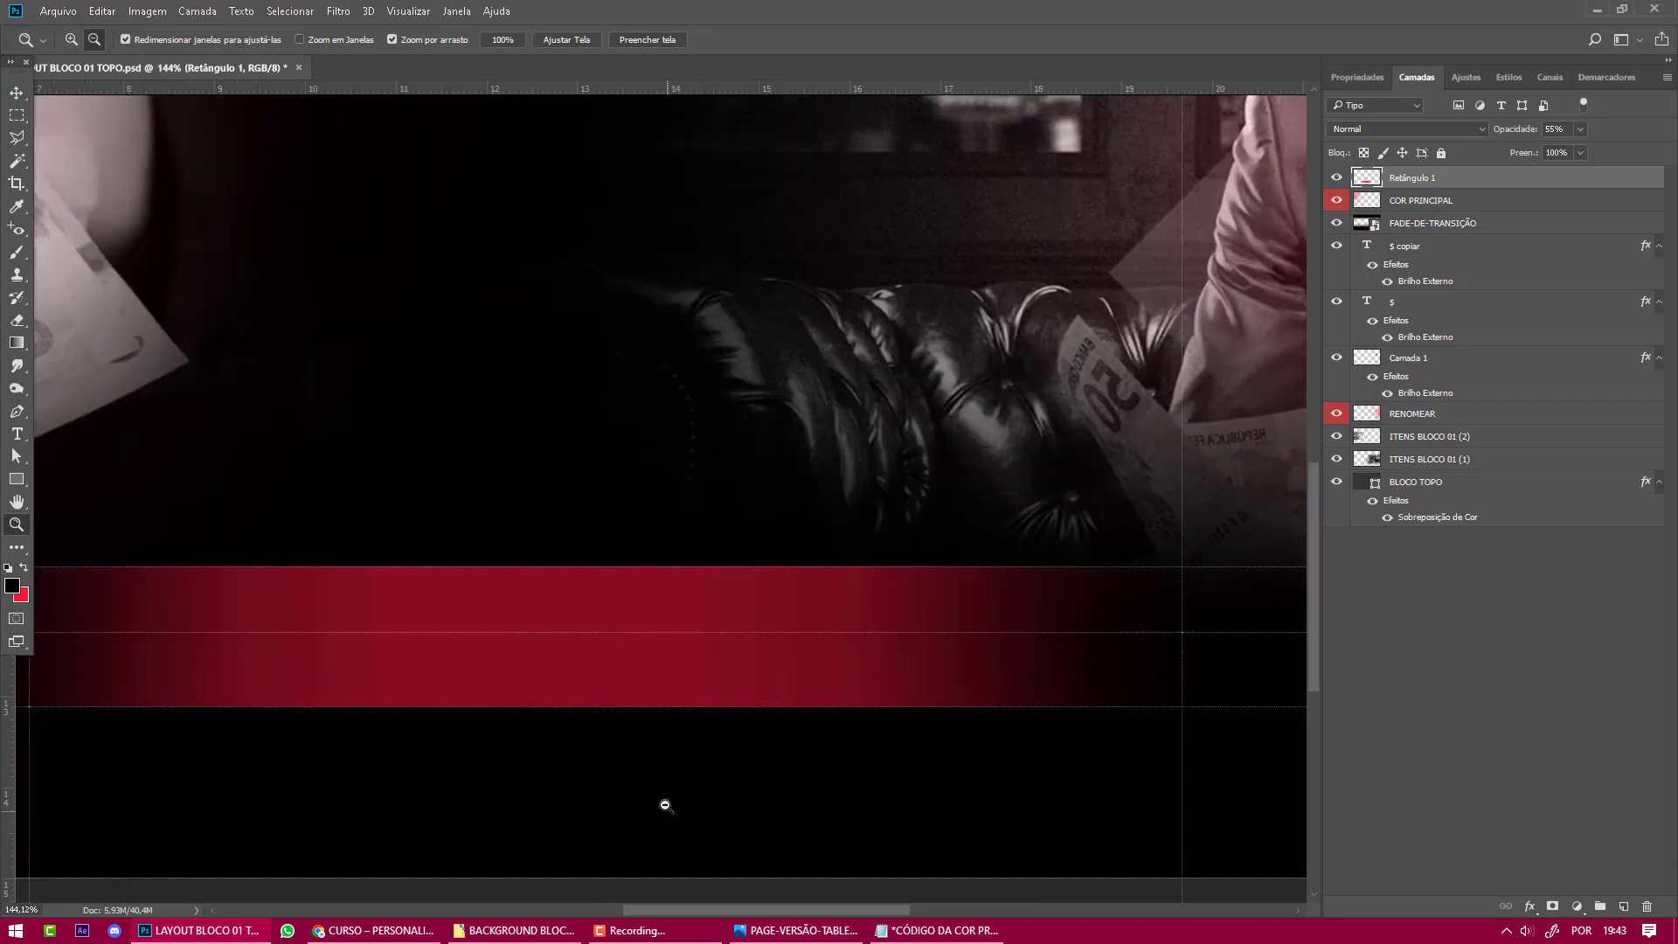
right_click(658, 346)
click(709, 359)
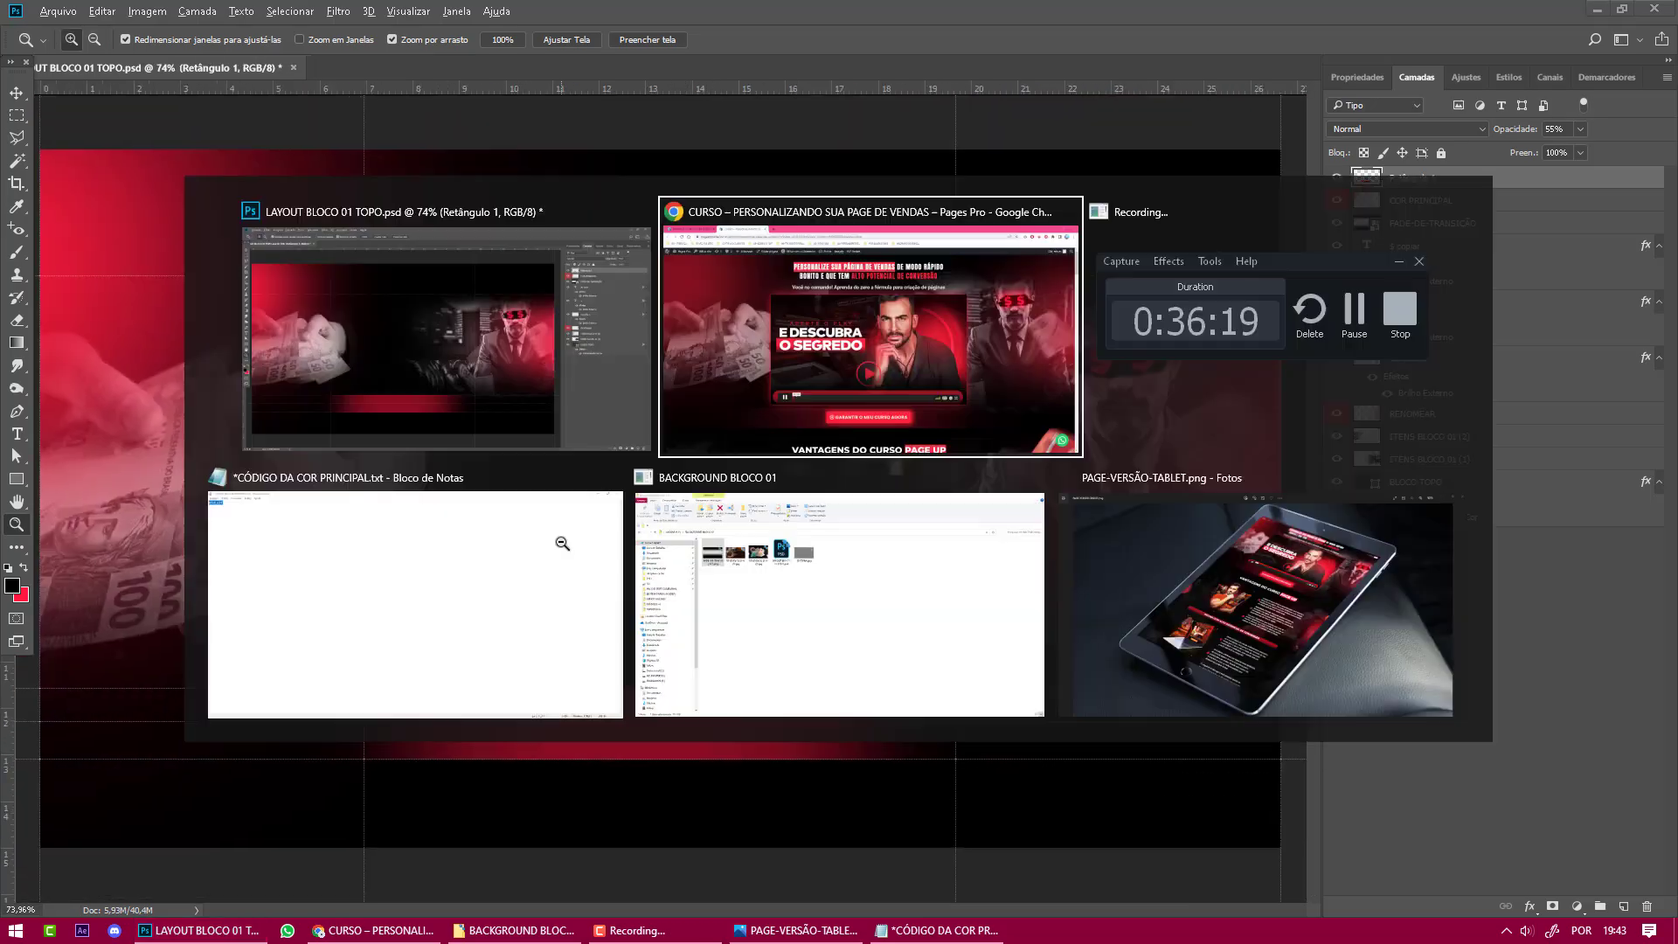
key(alt+Tab)
key(alt+Tab)
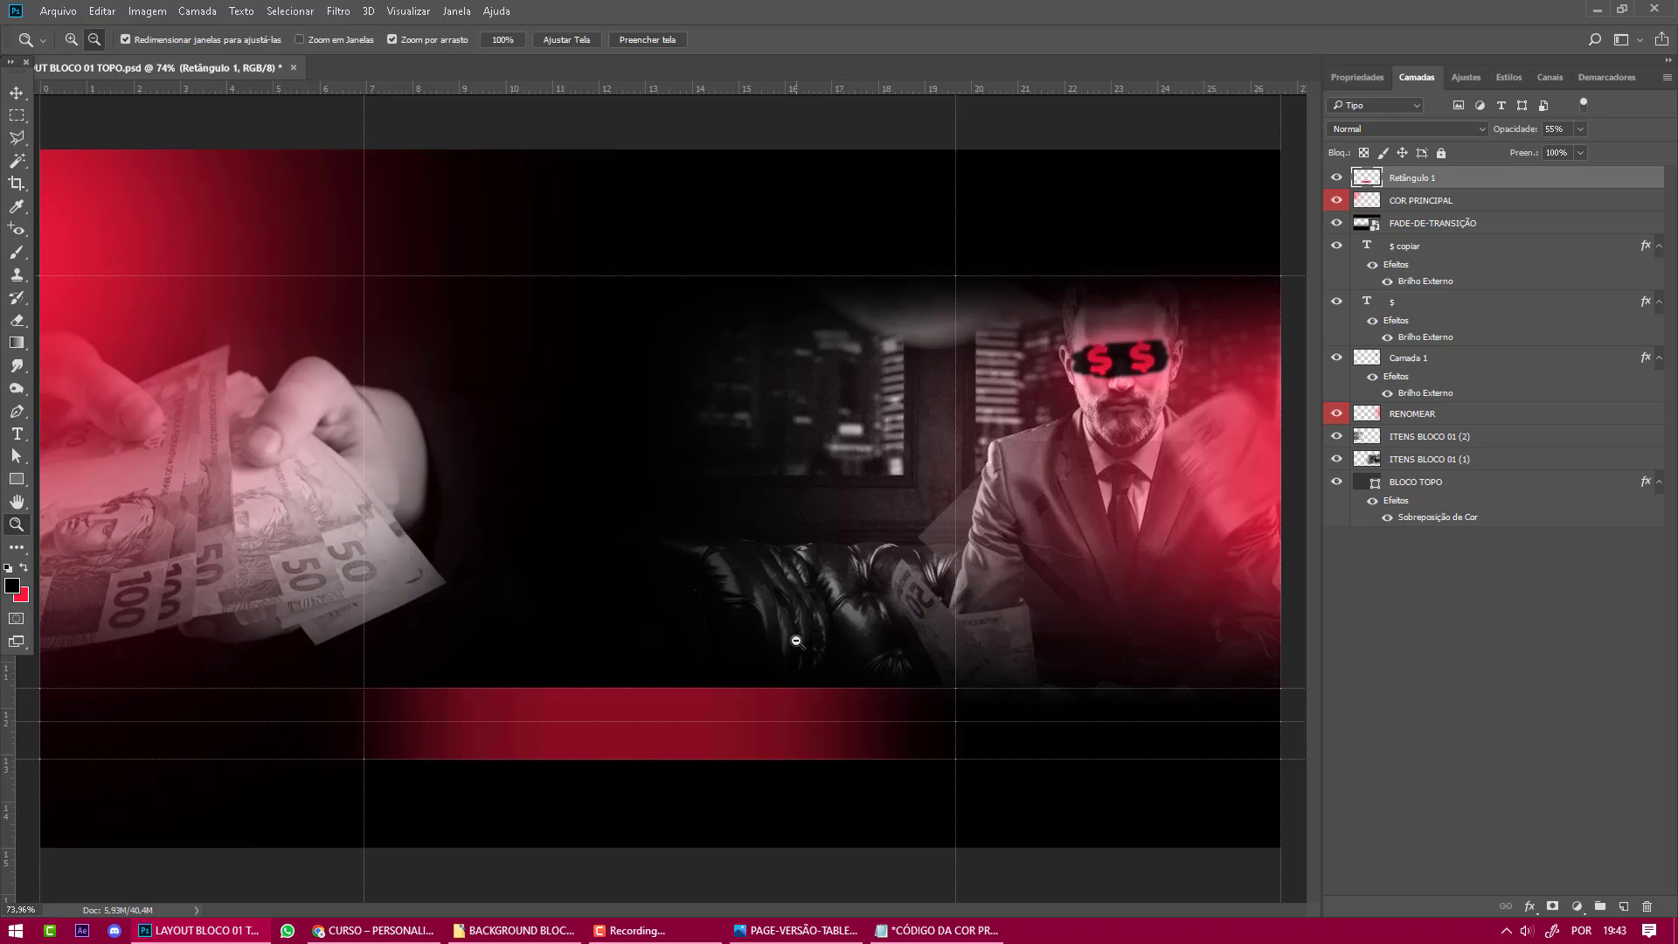
Examine the hand-with-money photo up close and compare its tones with the same photo on the live page.
click(15, 94)
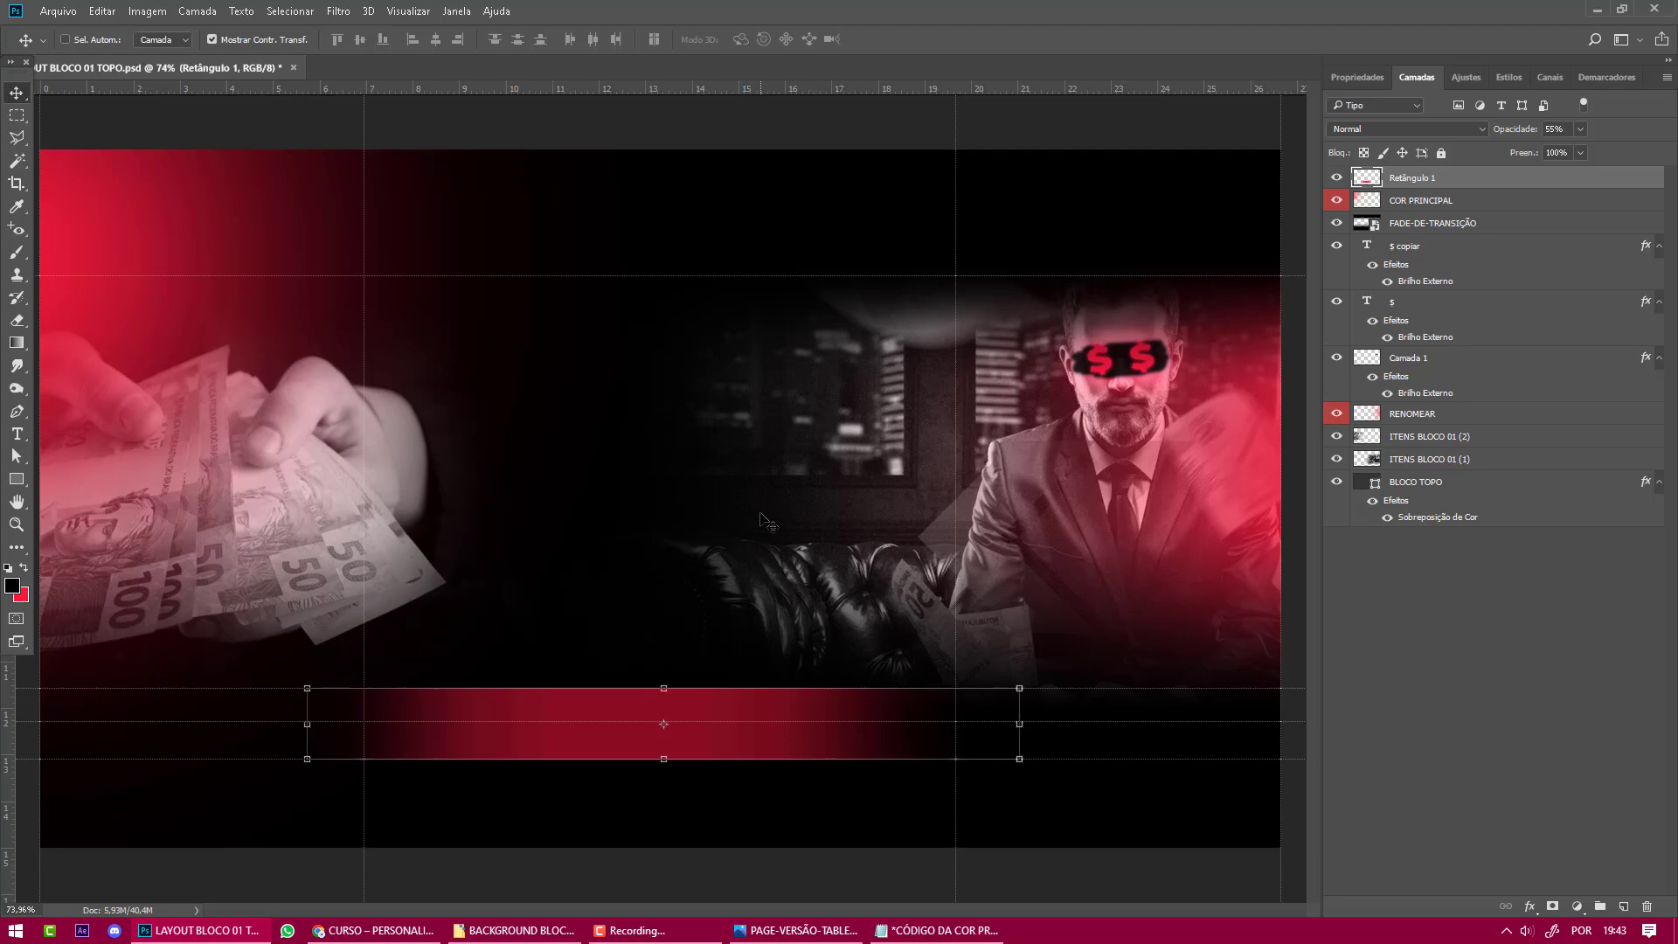
scroll(82, 479, up, 3)
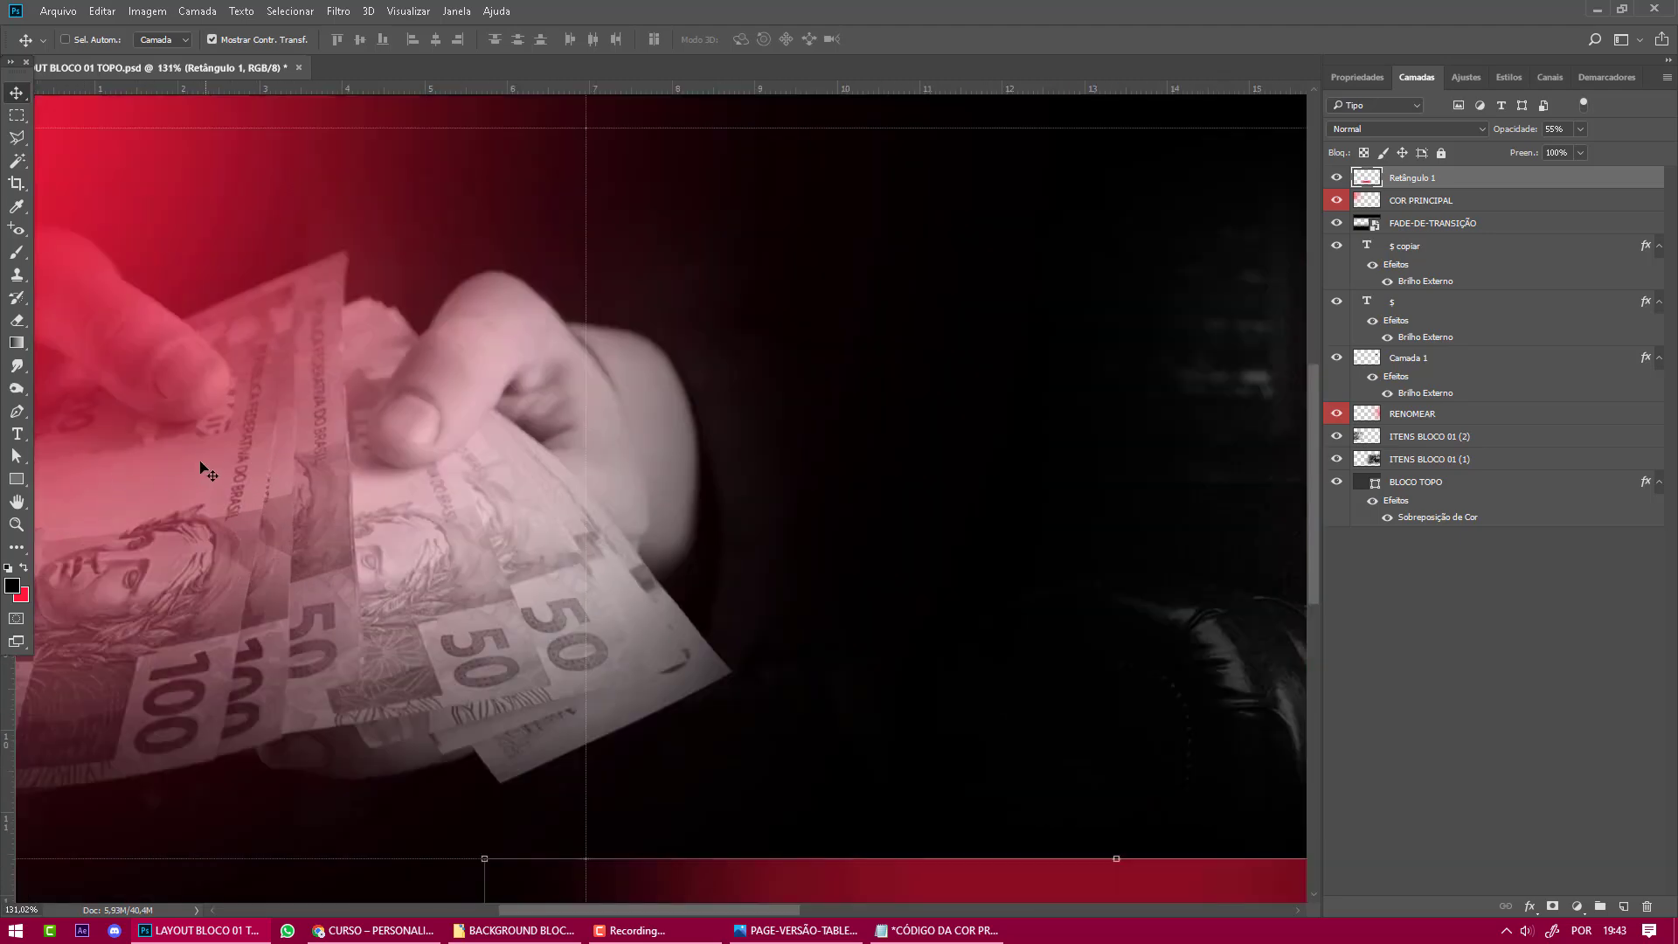
scroll(300, 461, down, 1)
scroll(254, 525, up, 3)
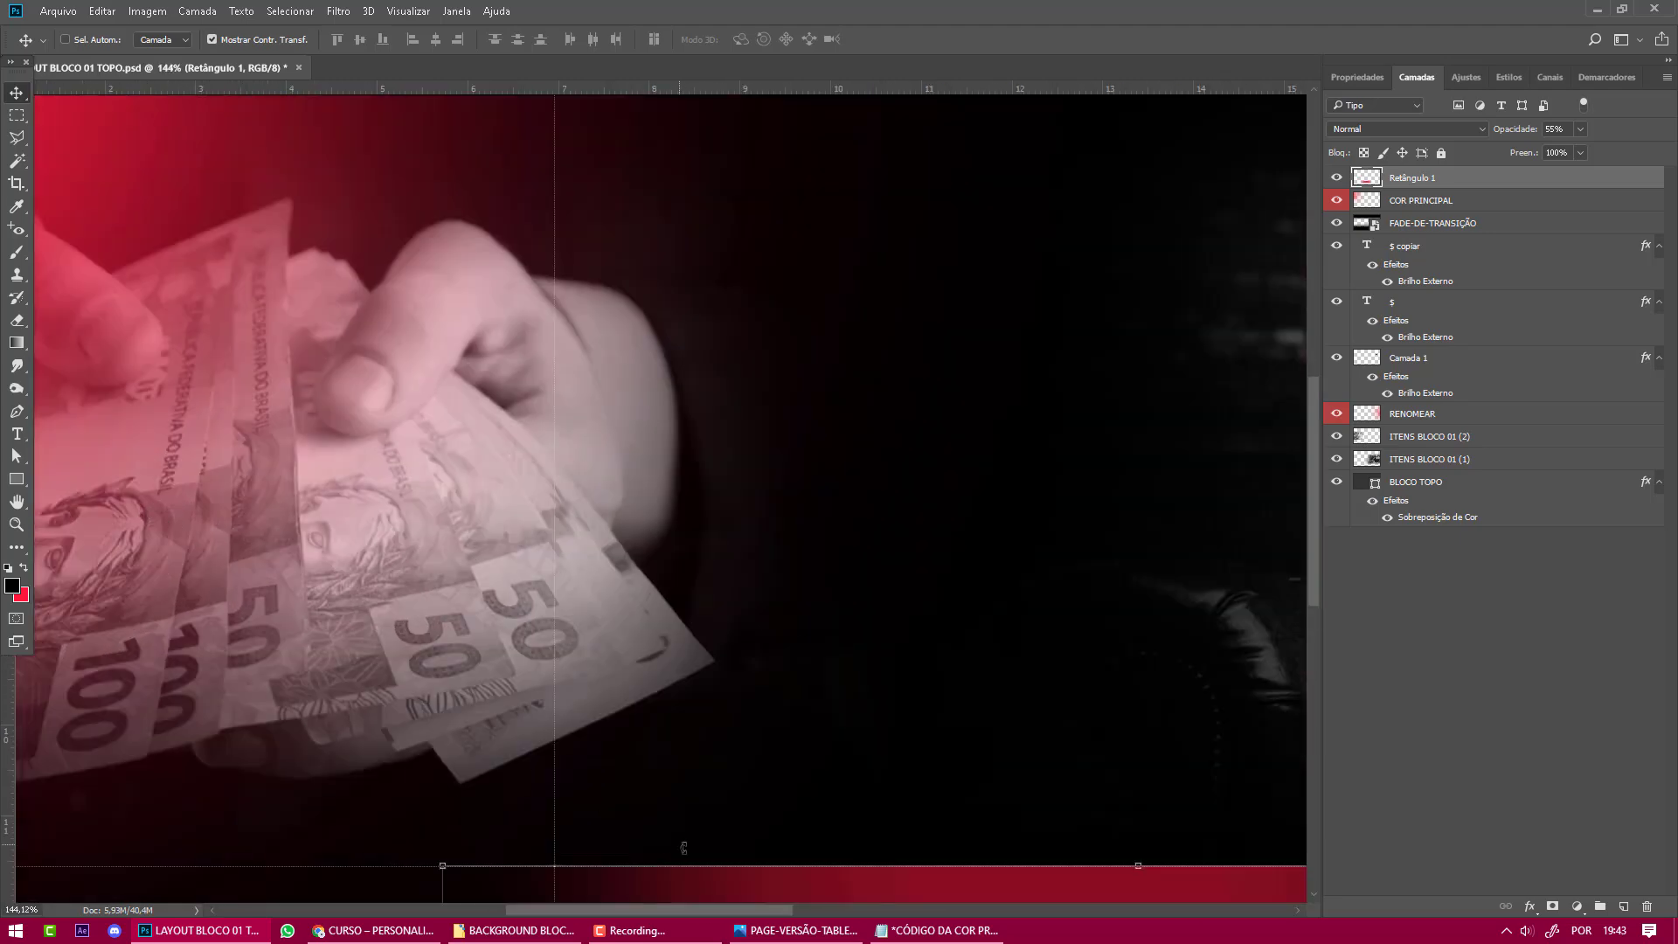
drag(675, 909, 591, 909)
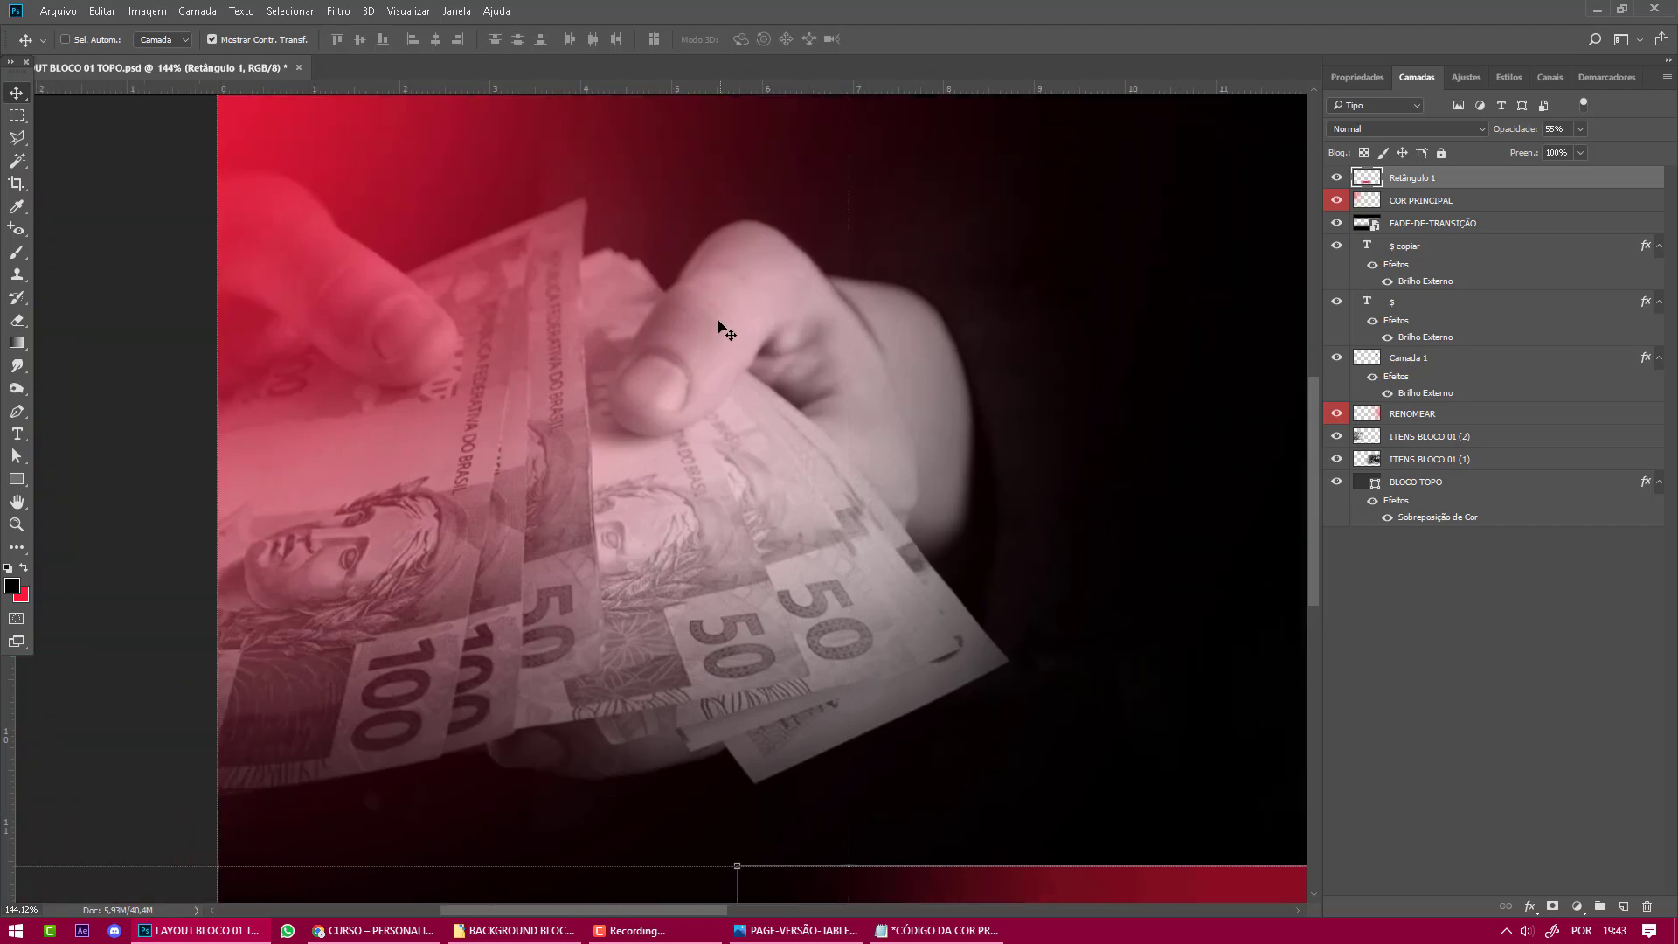
key(alt+Tab)
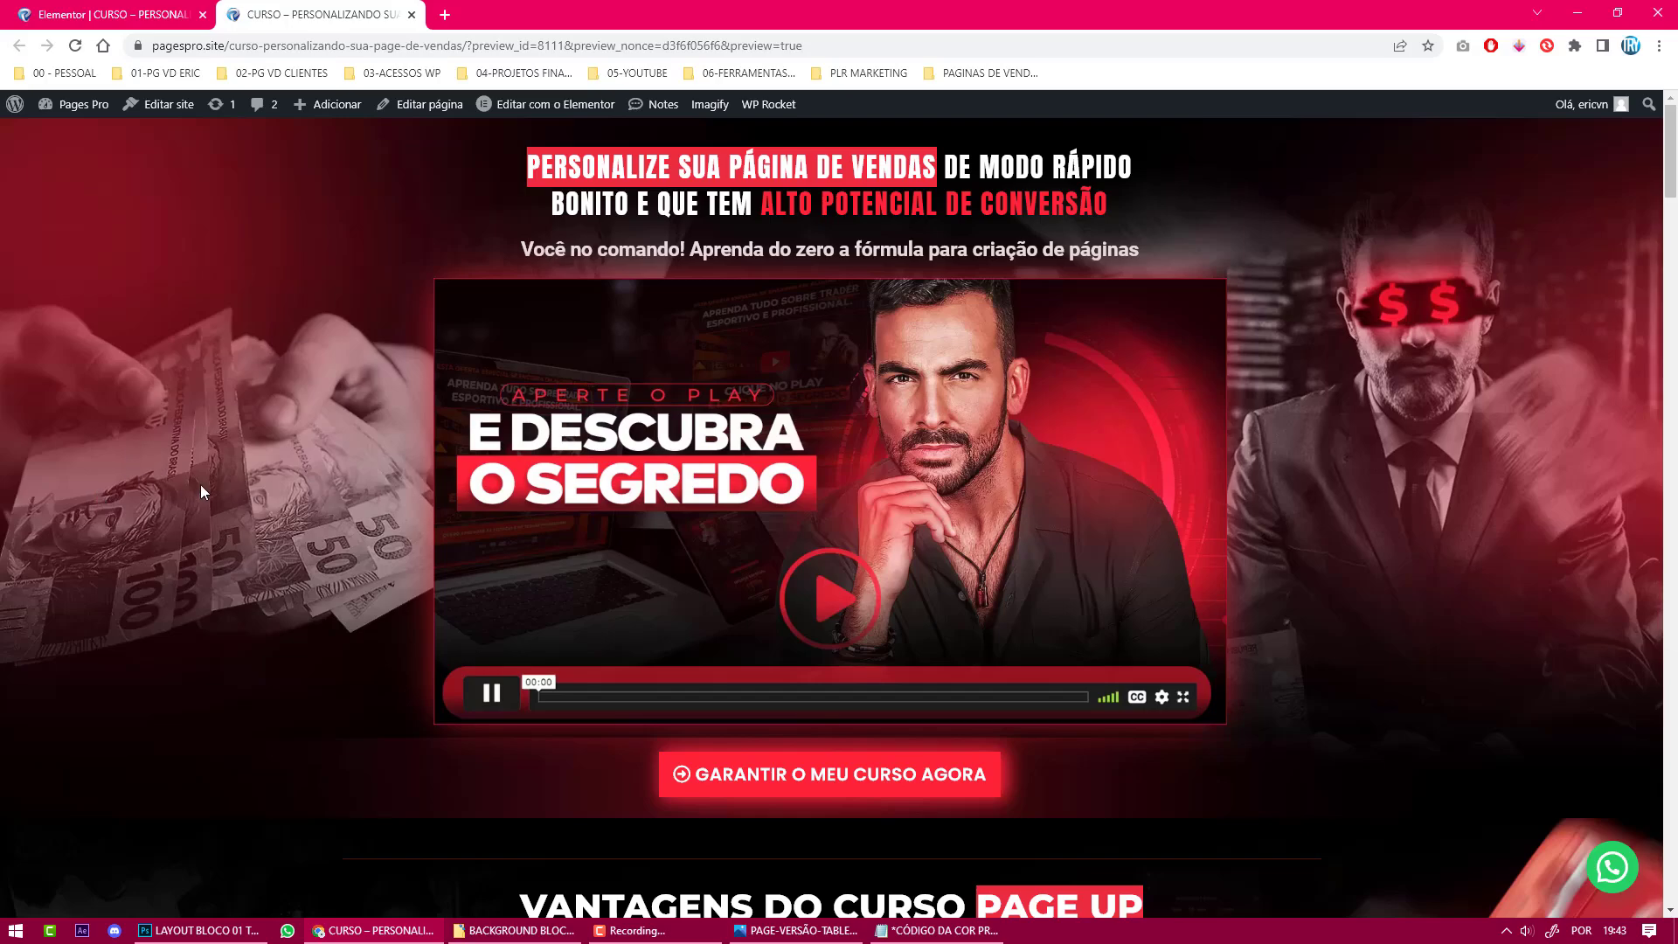
key(alt+Tab)
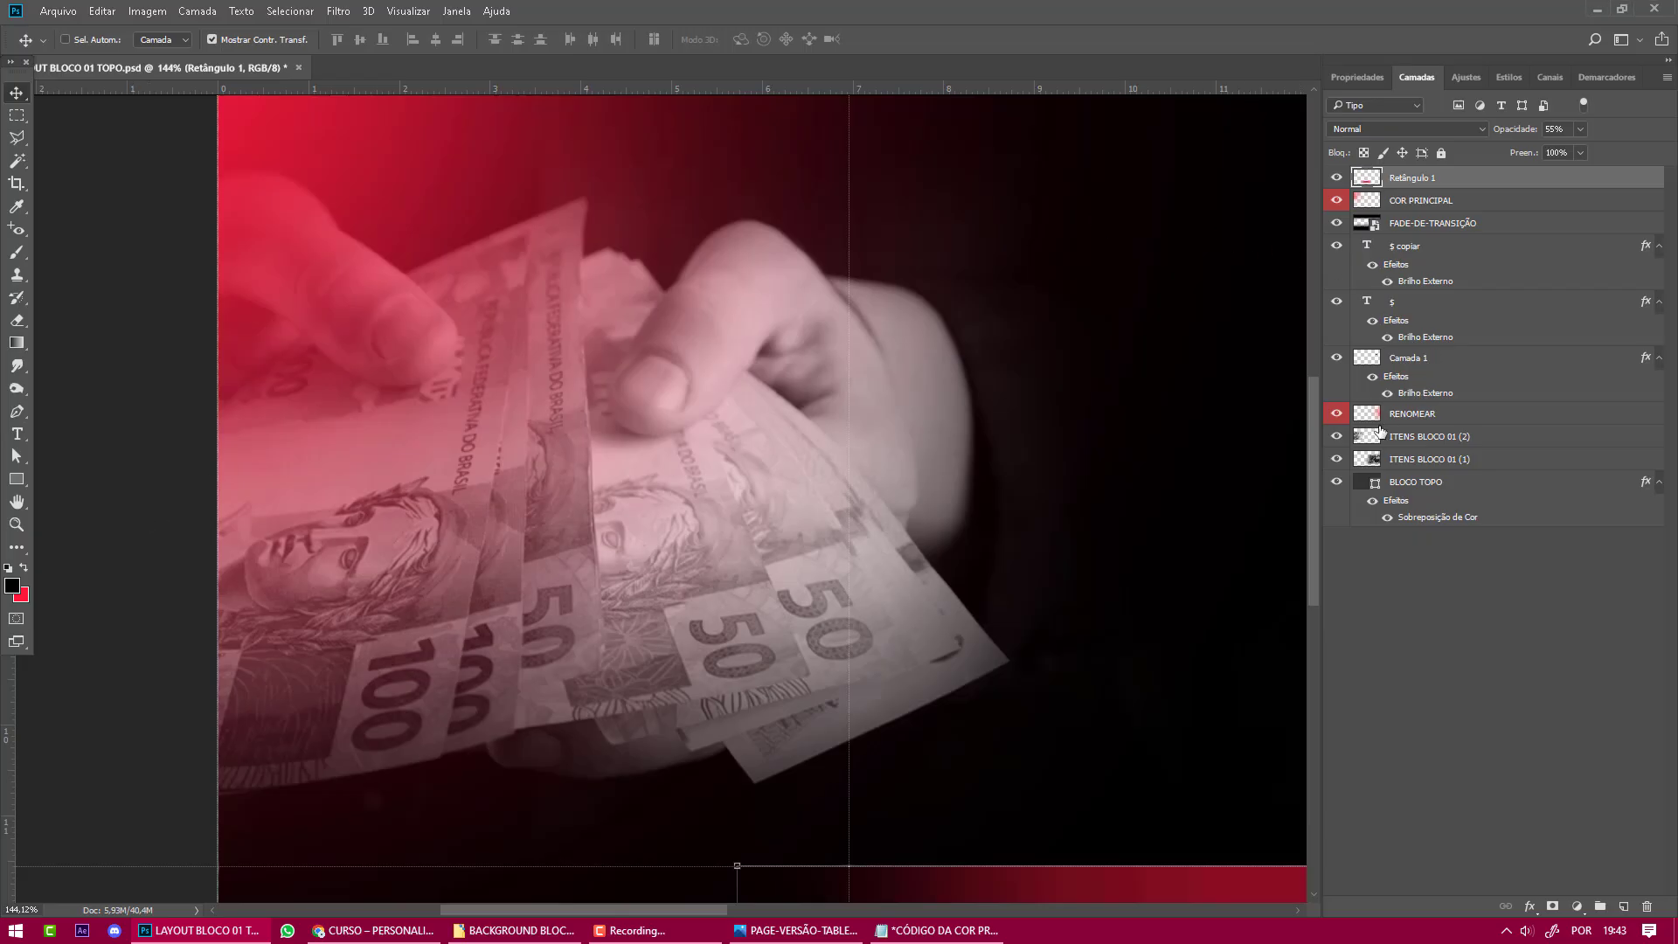
Identify the layer holding the hand with banknotes and rename it MÃO COM DINHEIRO.
click(1336, 435)
click(1336, 435)
click(1515, 442)
double_click(1436, 437)
text(MÃO COM DINHEIRO)
key(Return)
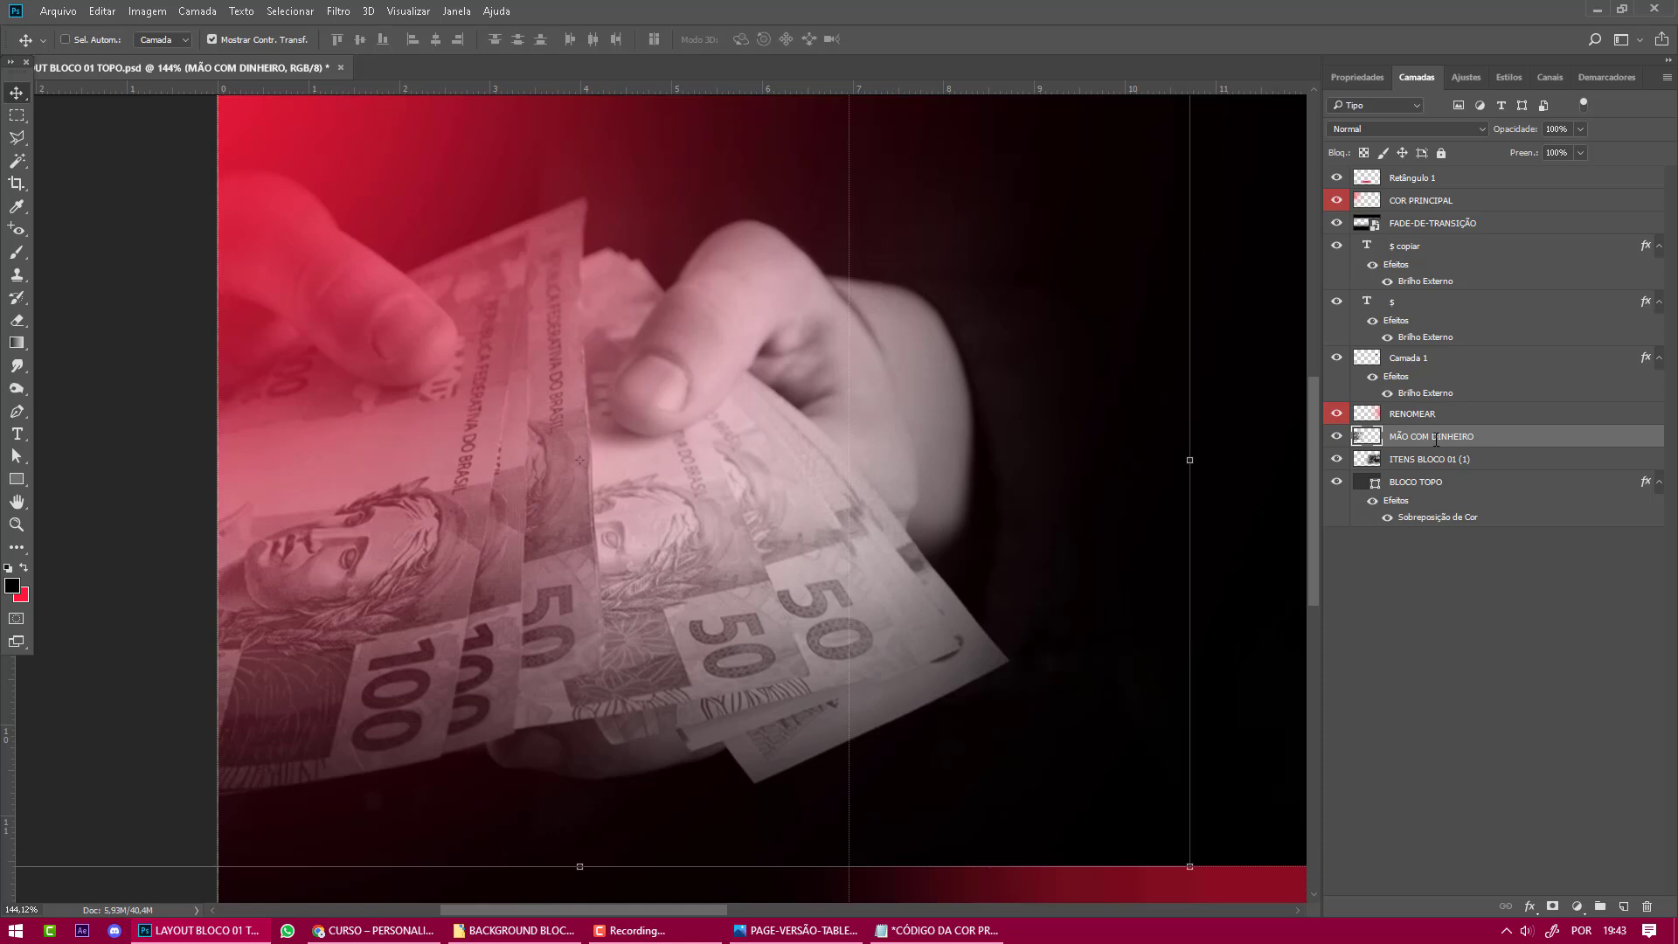
Adjust the MÃO COM DINHEIRO layer's brightness to -55 and contrast to 52.
click(1452, 421)
click(1475, 445)
click(1479, 452)
click(1481, 437)
click(1489, 410)
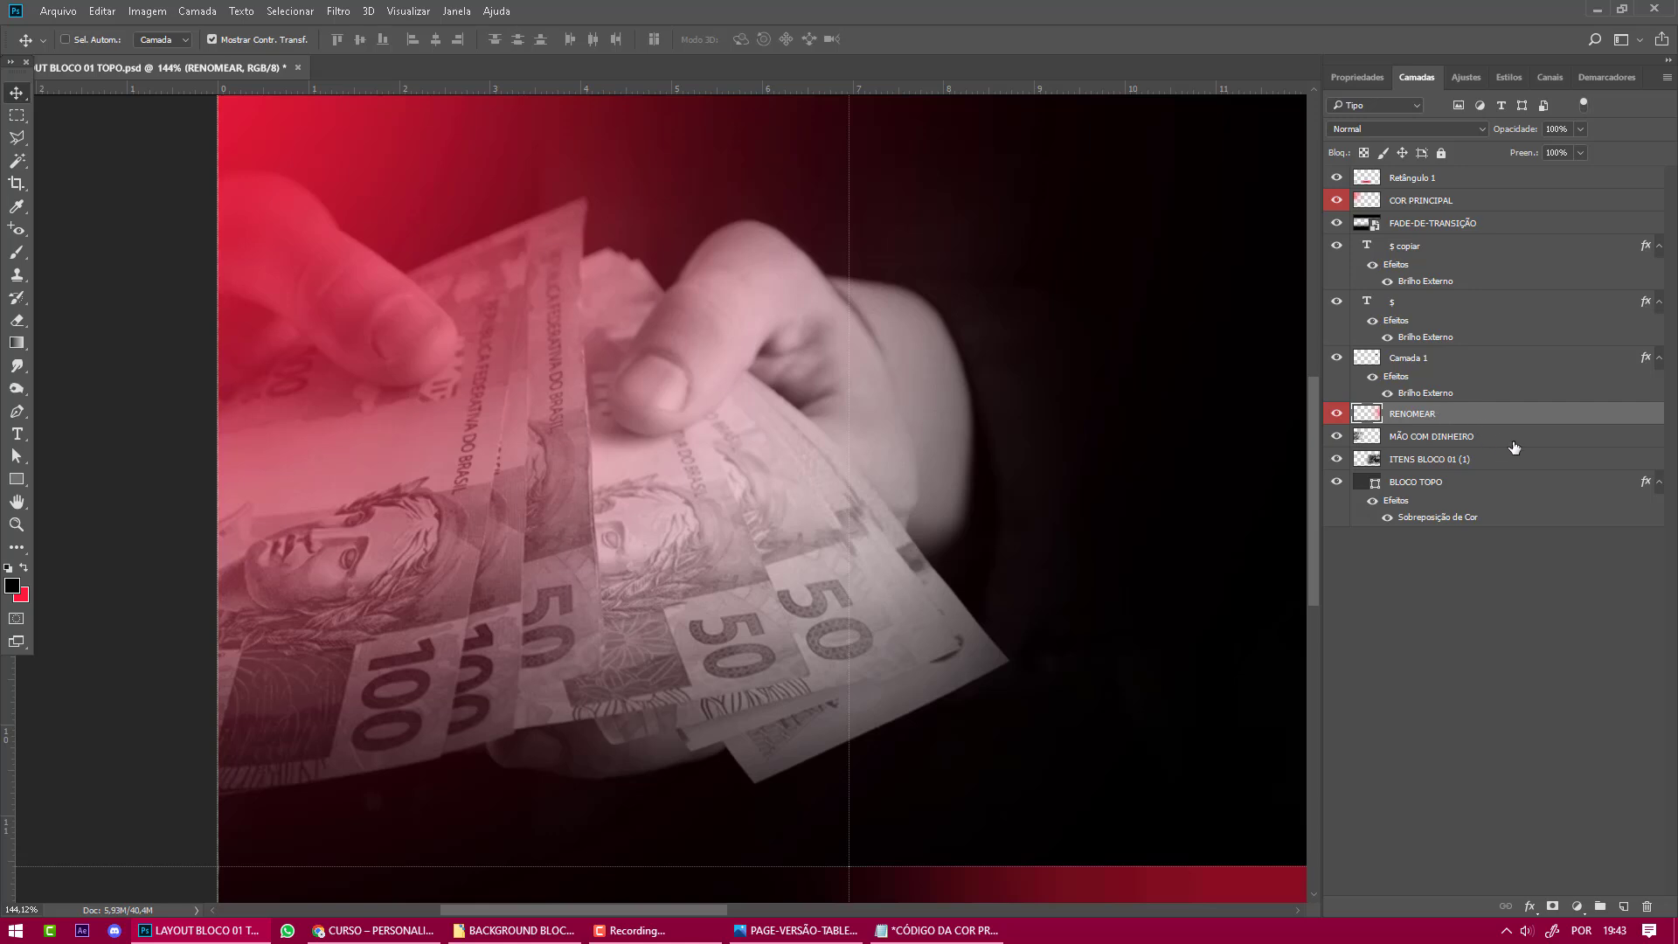
click(1512, 441)
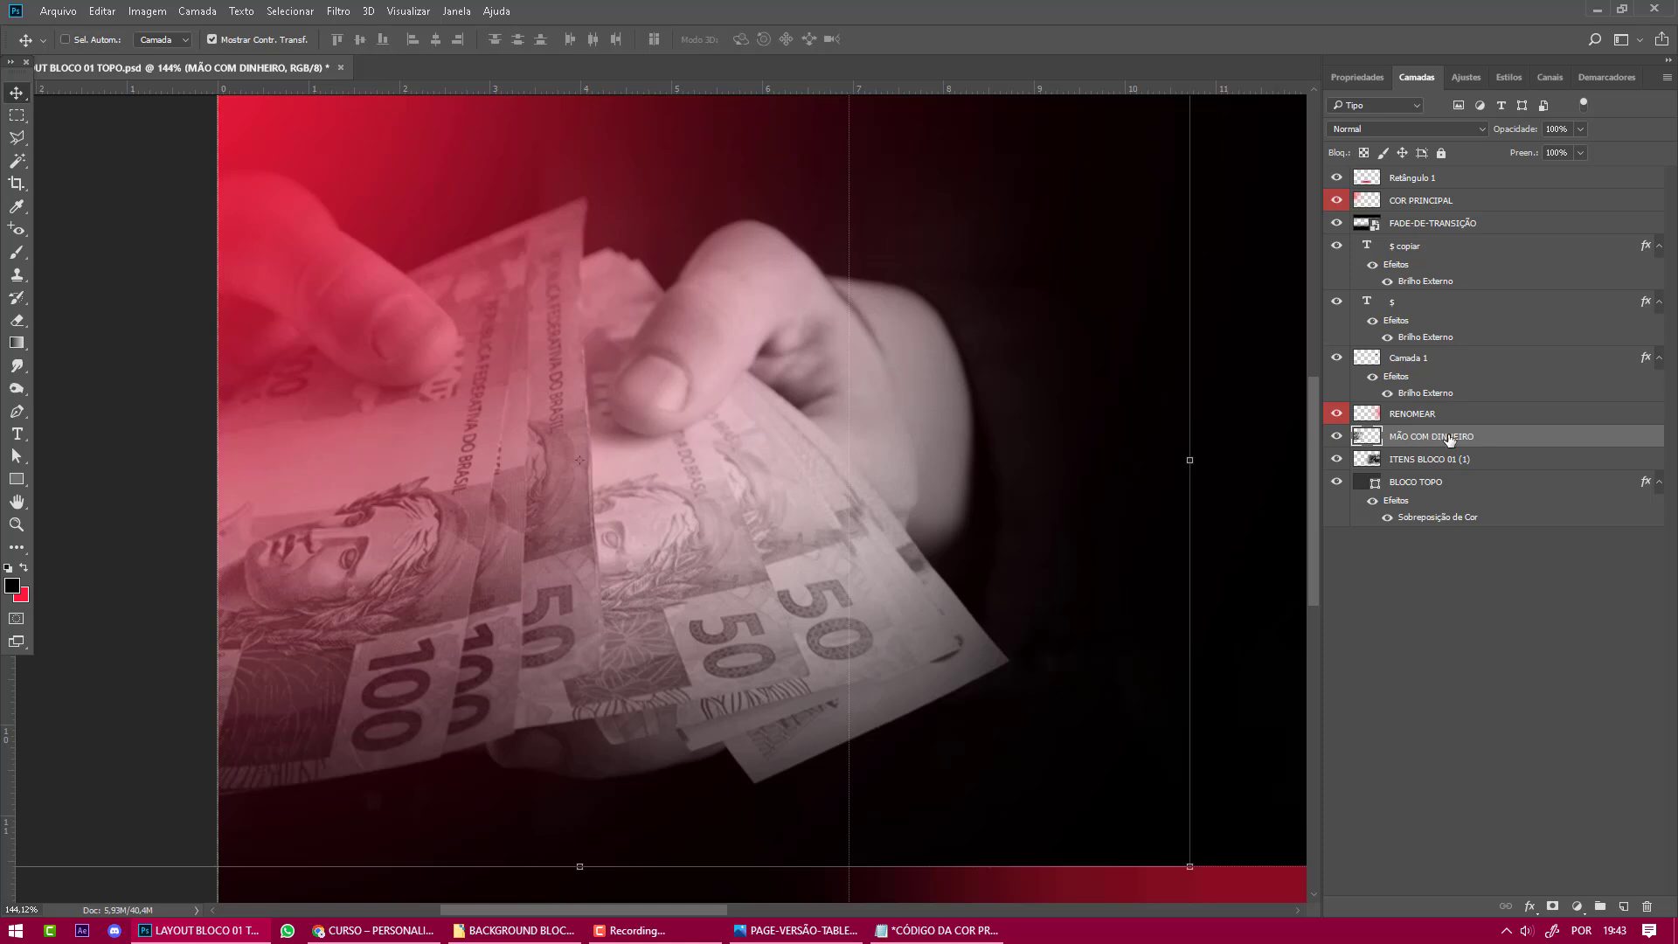
click(147, 12)
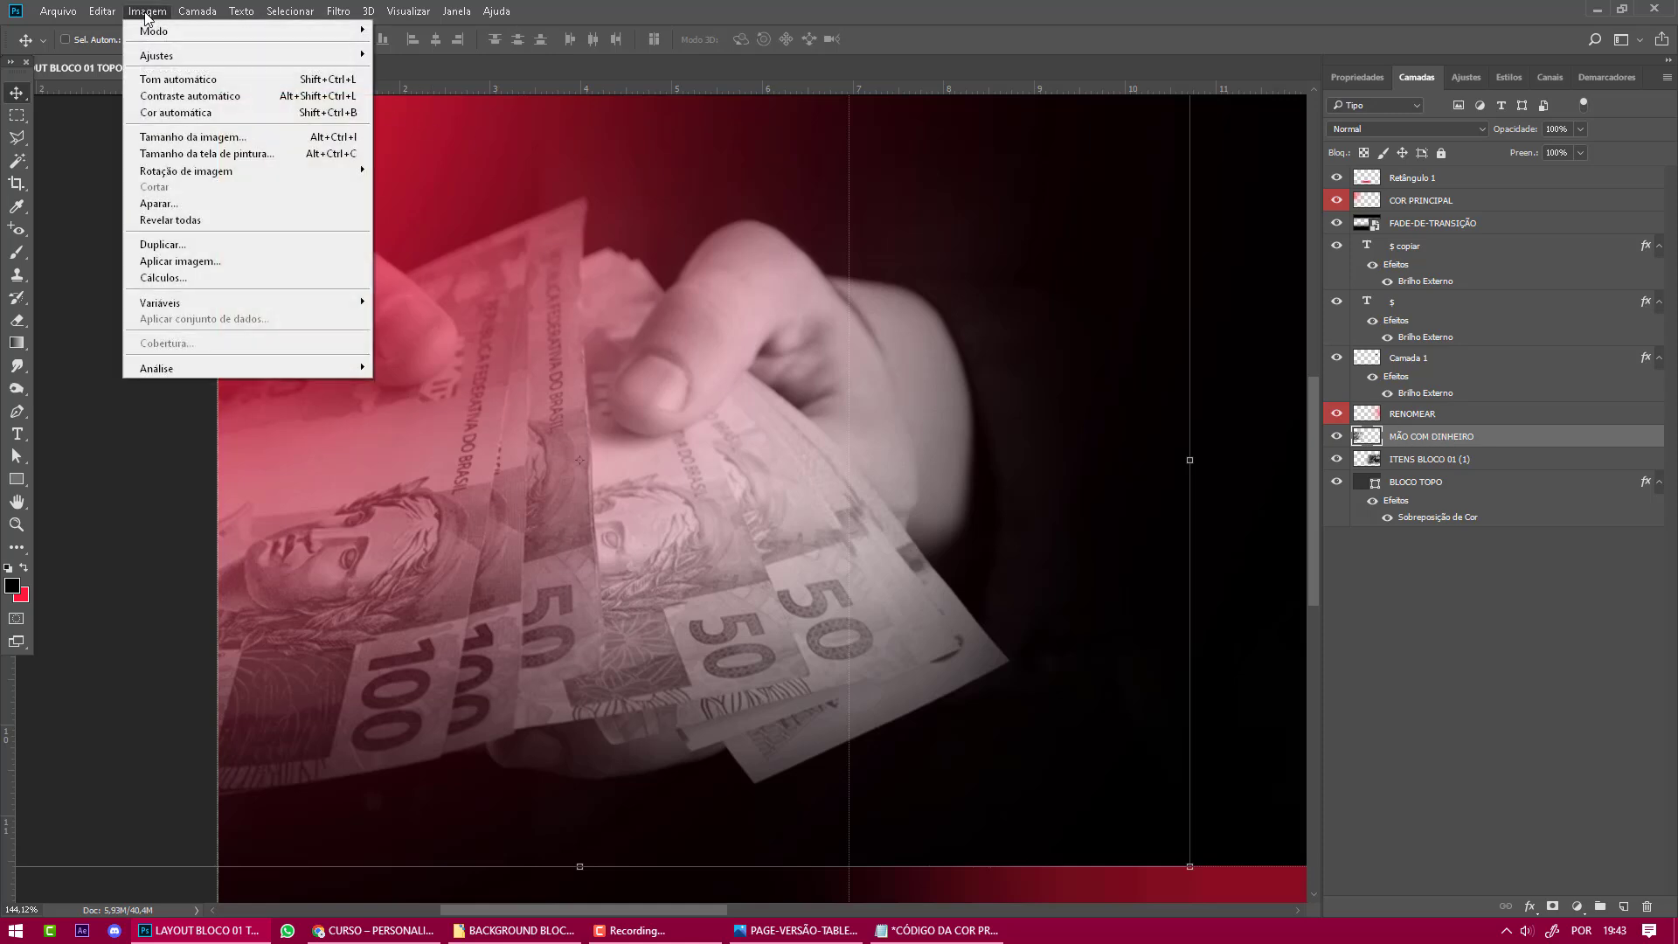
mouse_move(160, 57)
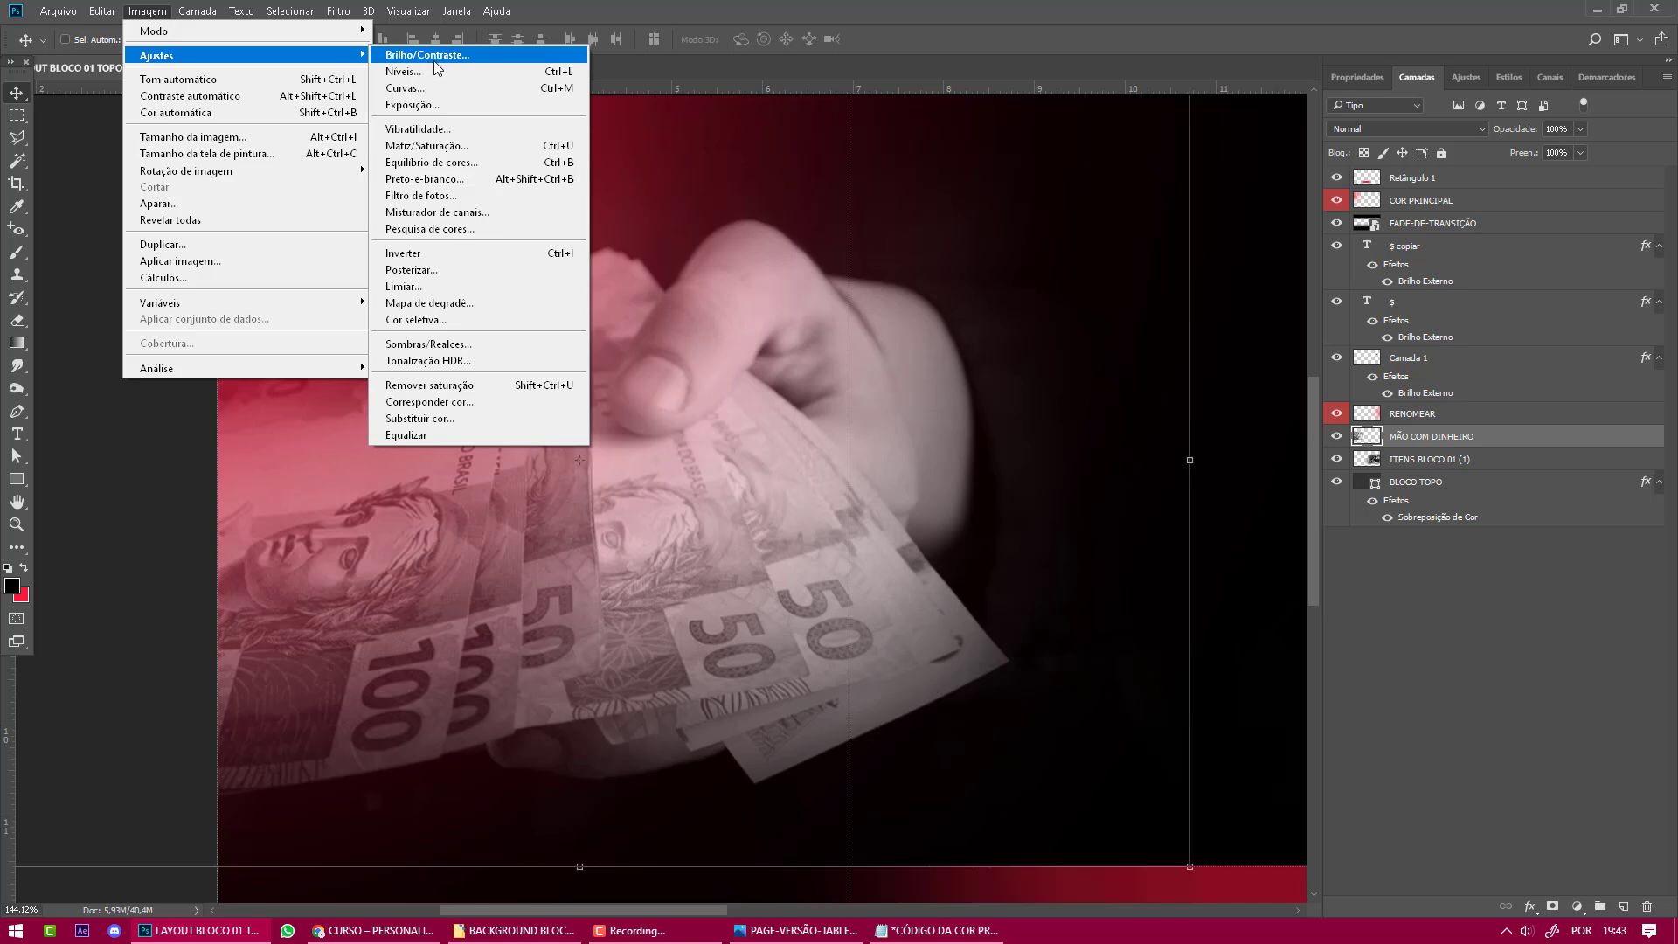
click(427, 58)
drag(1039, 129, 927, 237)
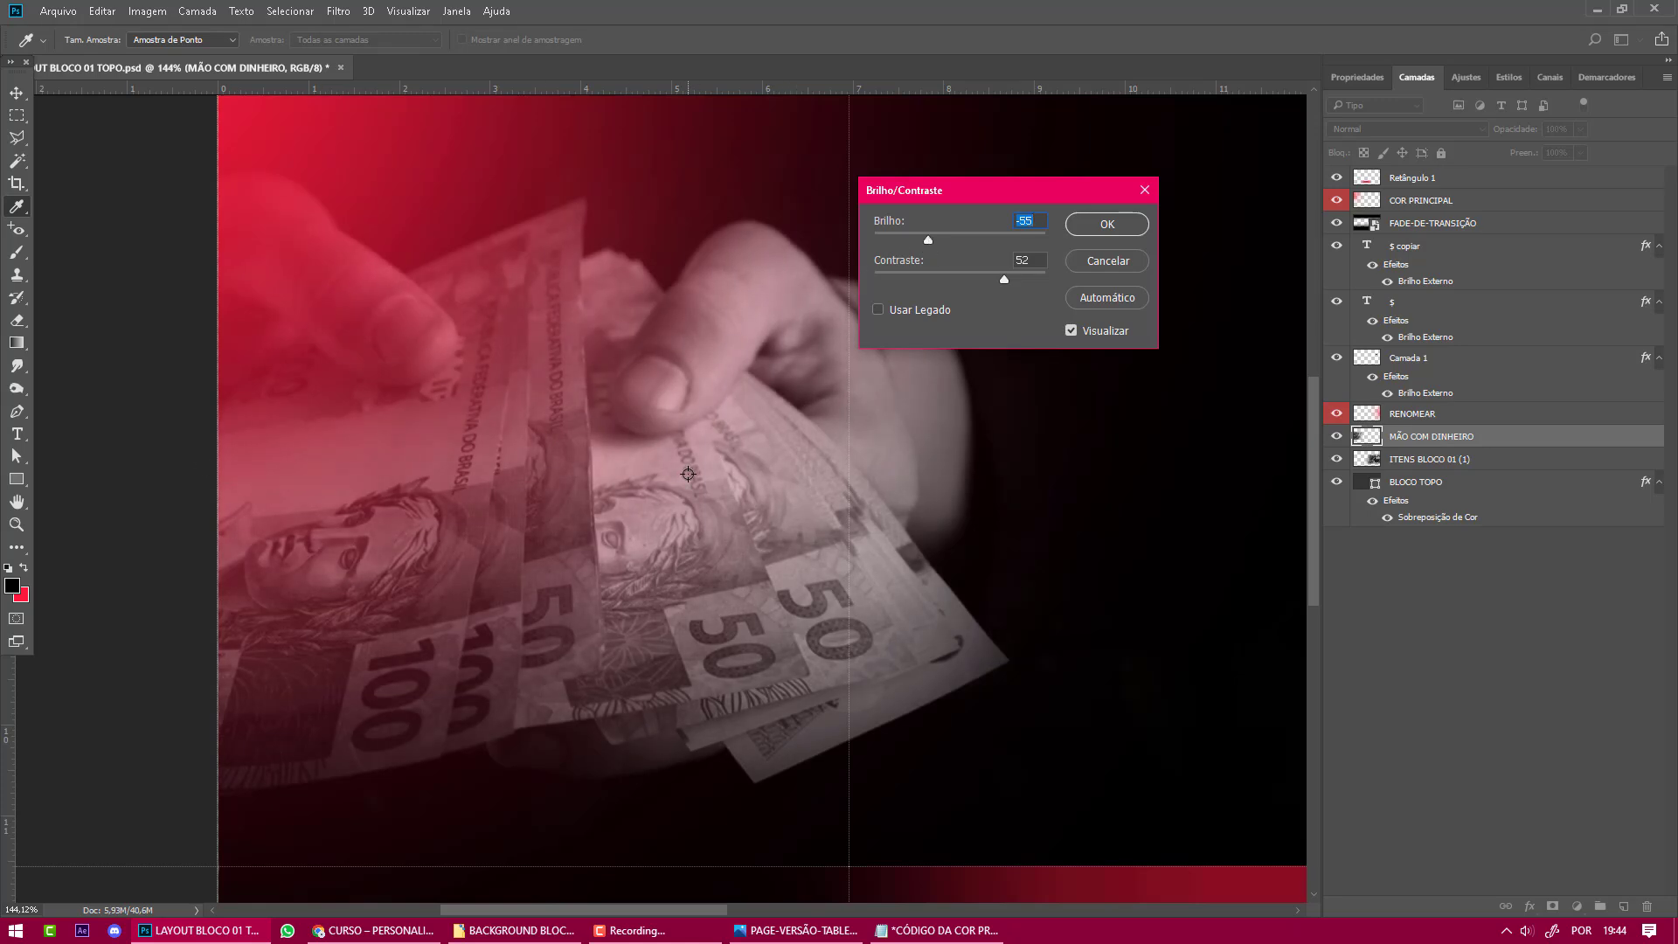
Compare the hand photo with and without the brightness and contrast adjustment, and apply it.
click(1071, 330)
click(1071, 330)
click(1071, 330)
click(1071, 331)
click(1070, 331)
click(1071, 330)
click(1071, 331)
click(1071, 330)
click(1071, 330)
click(1070, 330)
click(1071, 330)
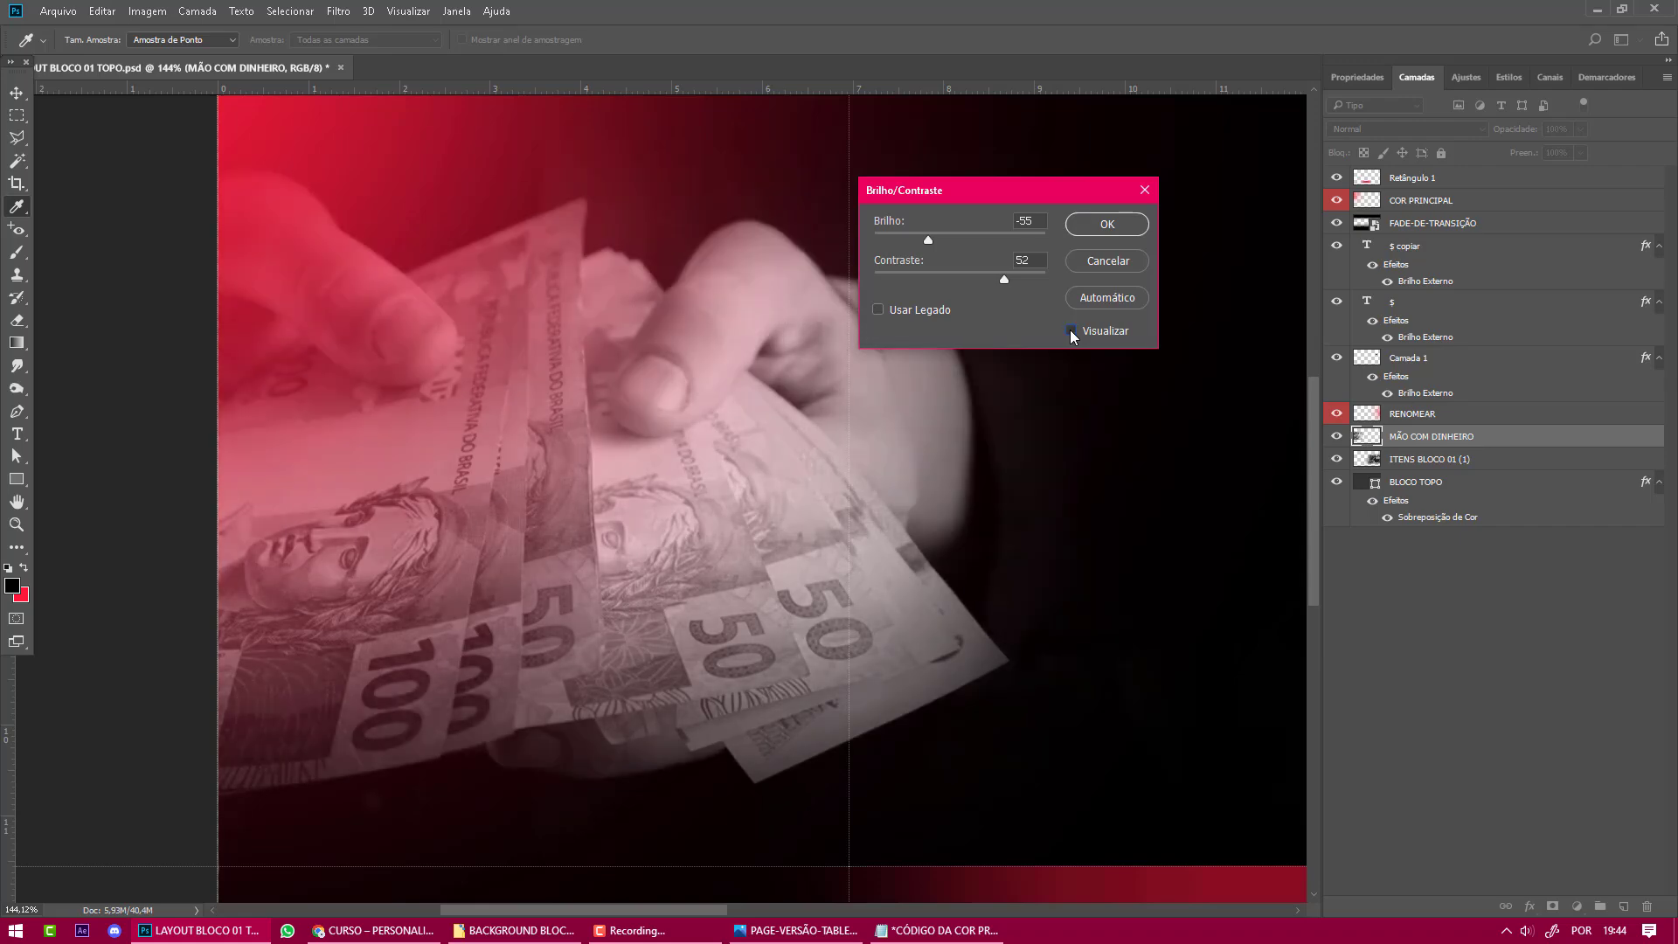
click(1071, 331)
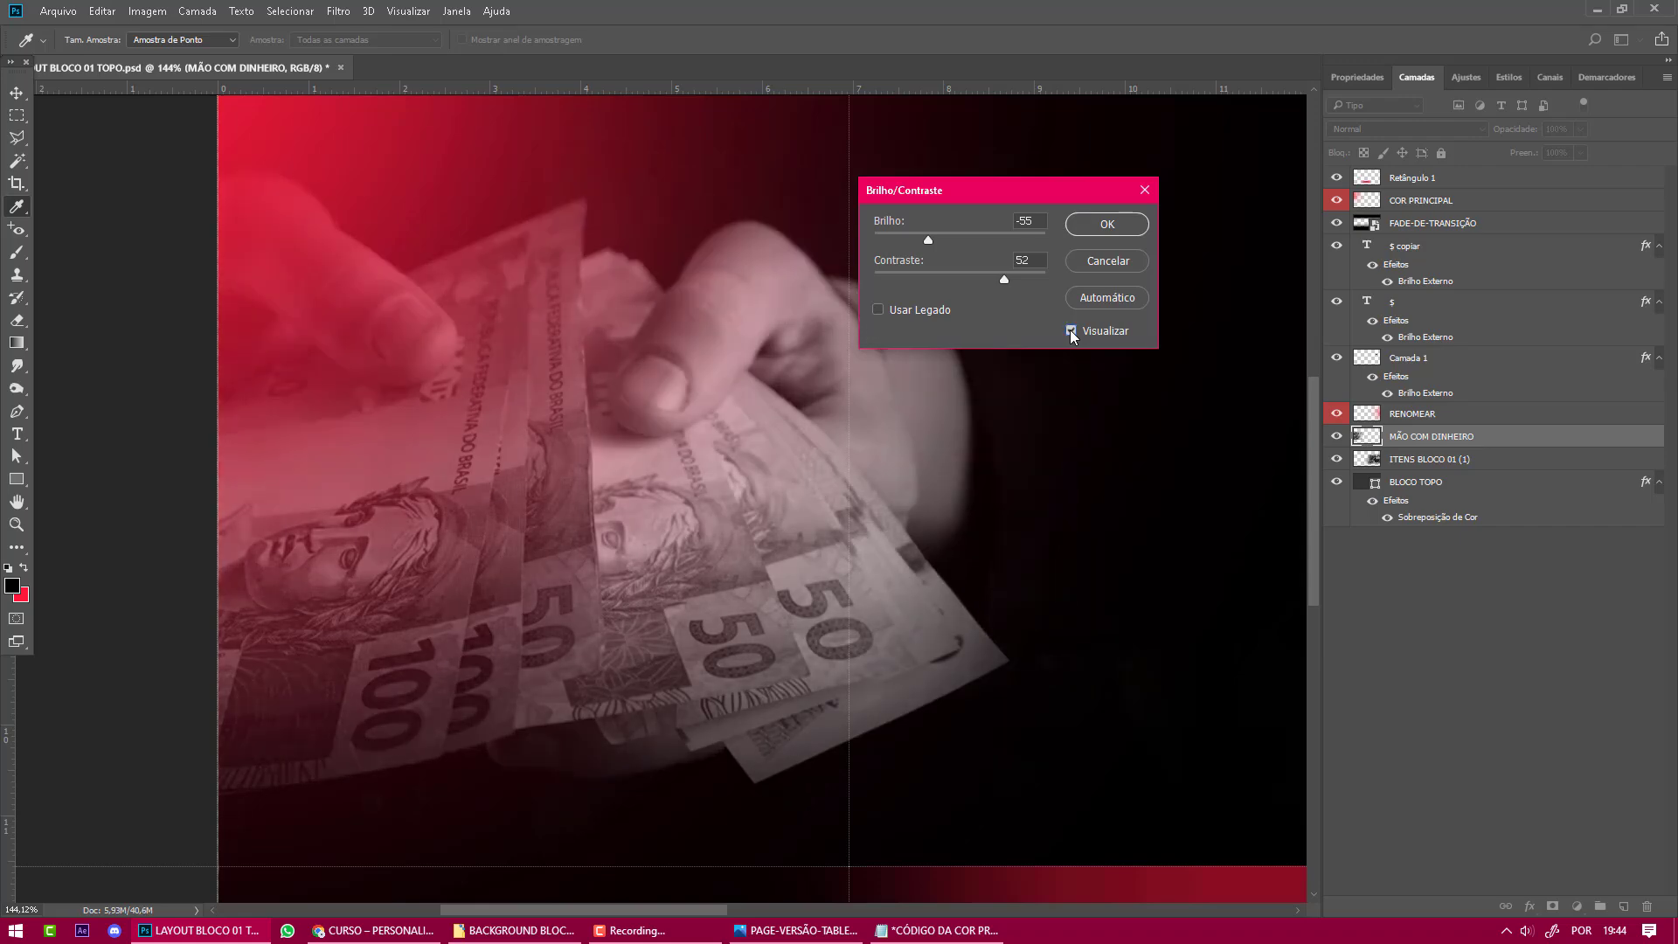
click(1107, 225)
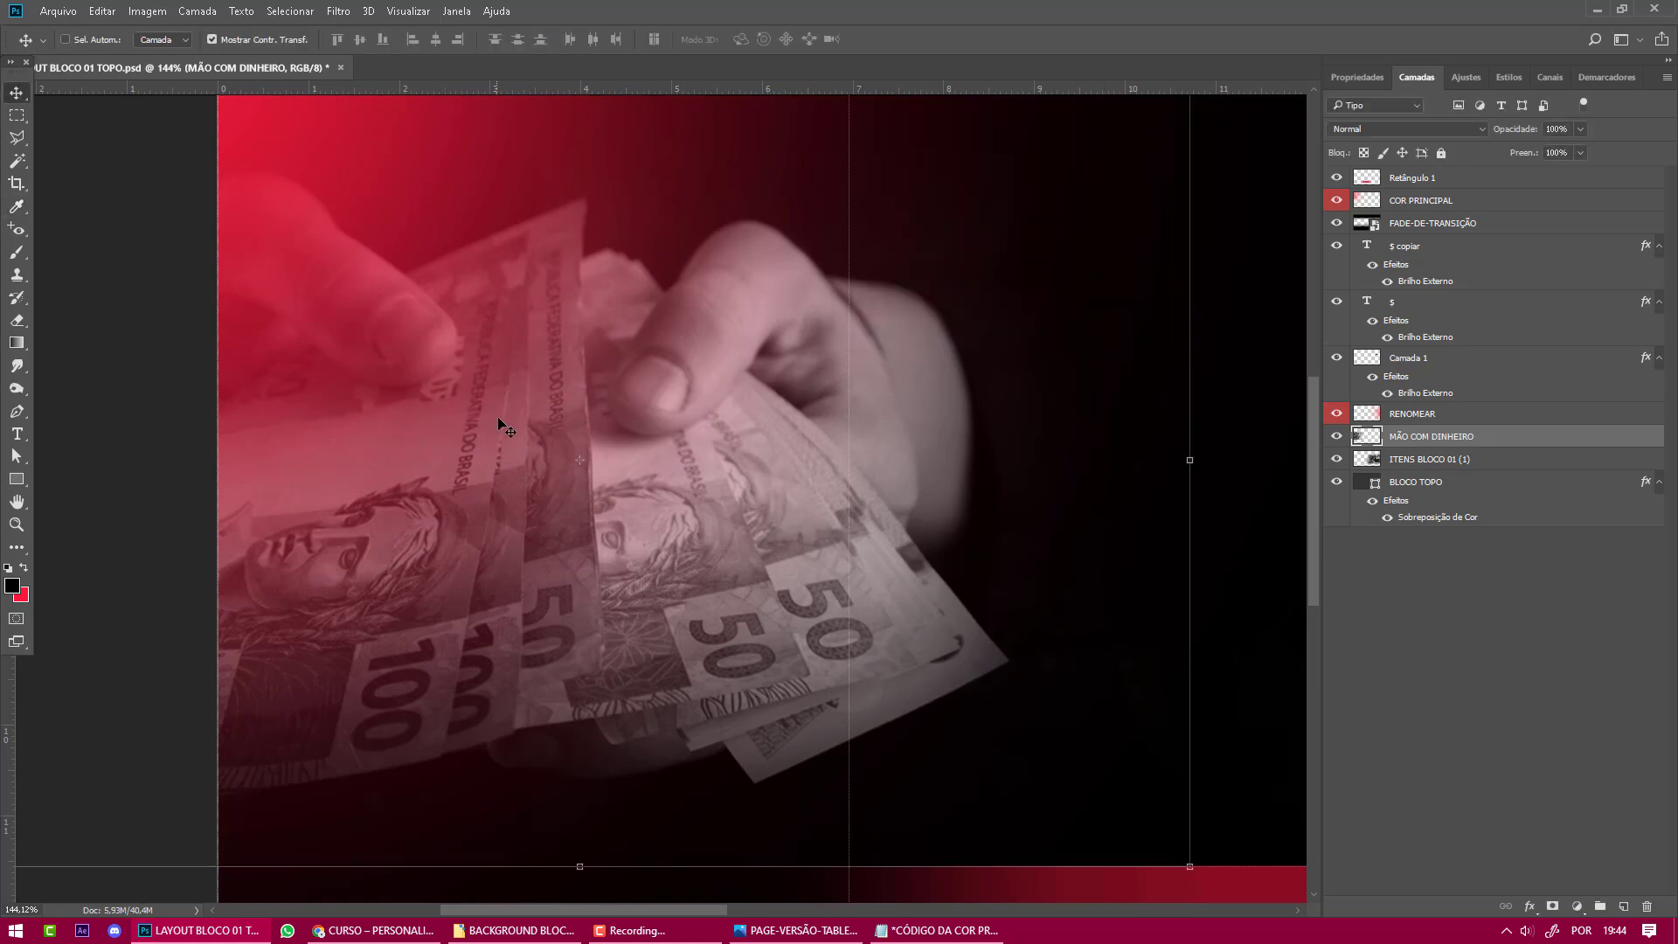
Apply Smart Sharpen to the MÃO COM DINHEIRO layer with a lower amount, 1.5 px radius and 20% noise reduction.
click(340, 13)
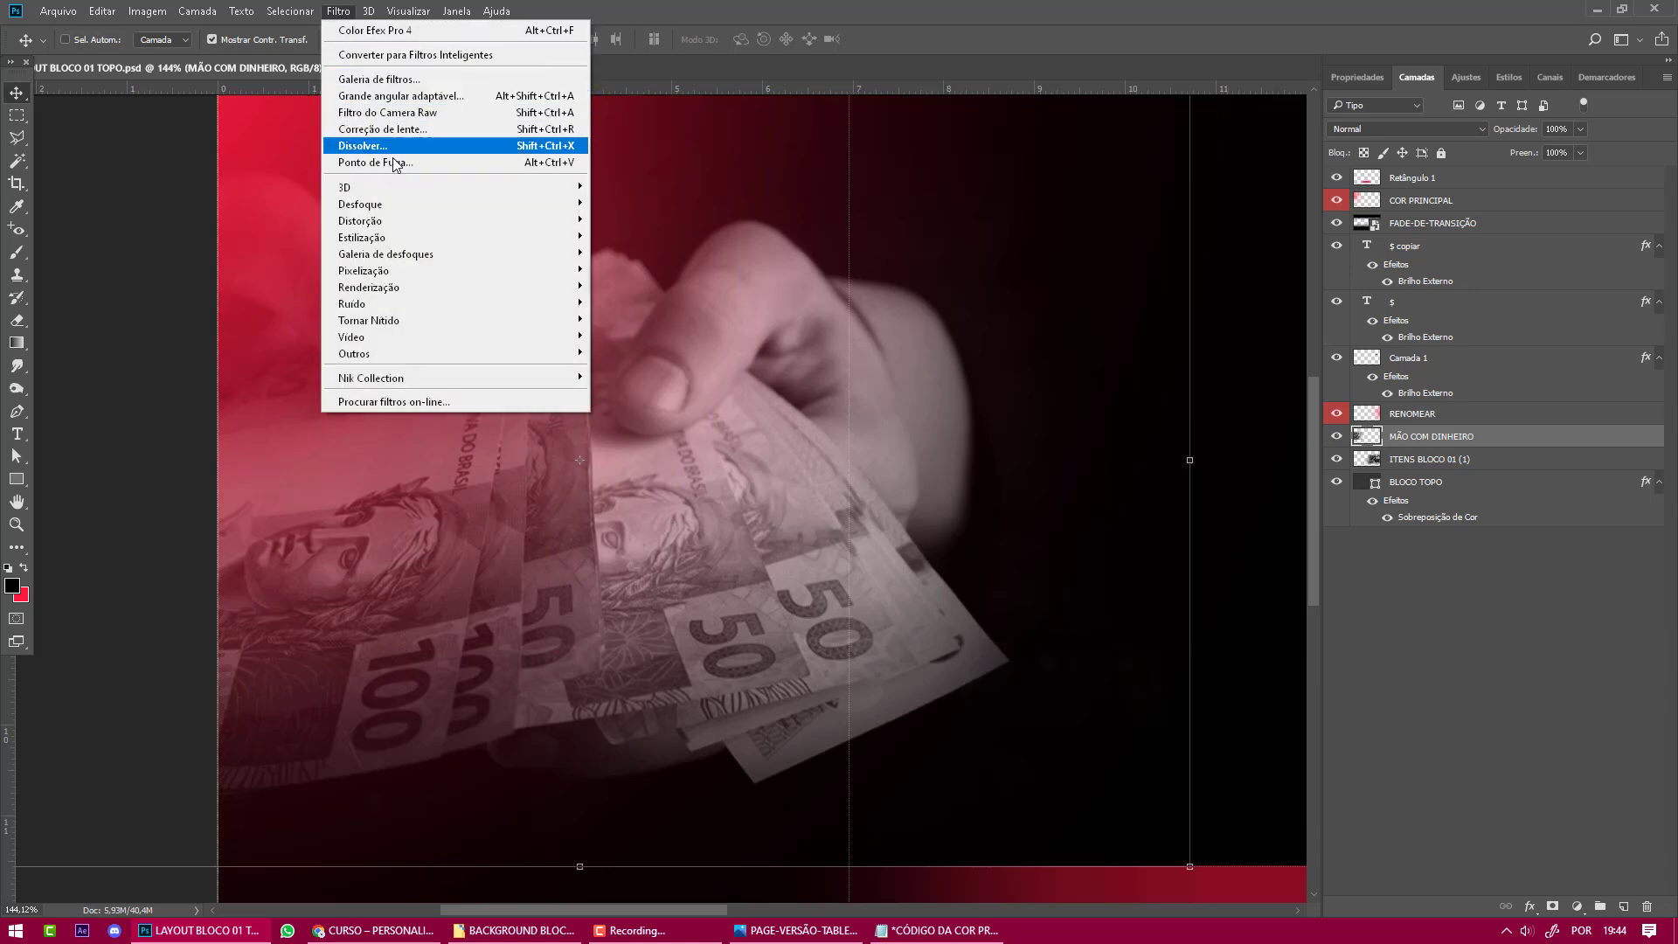
mouse_move(401, 325)
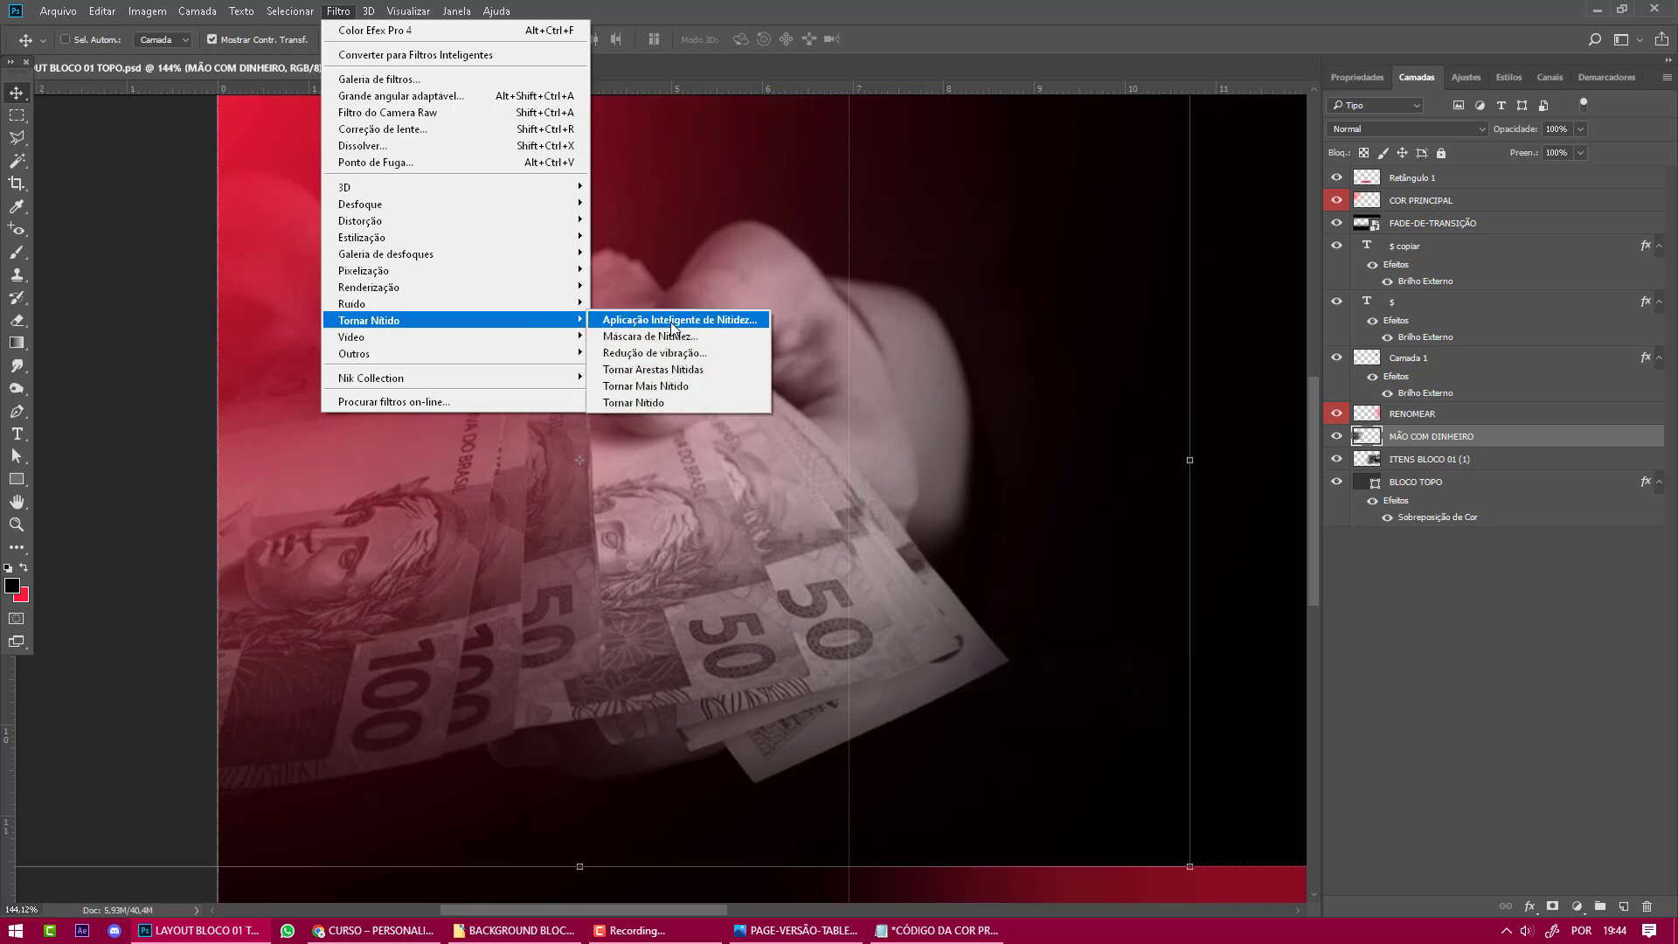
click(671, 321)
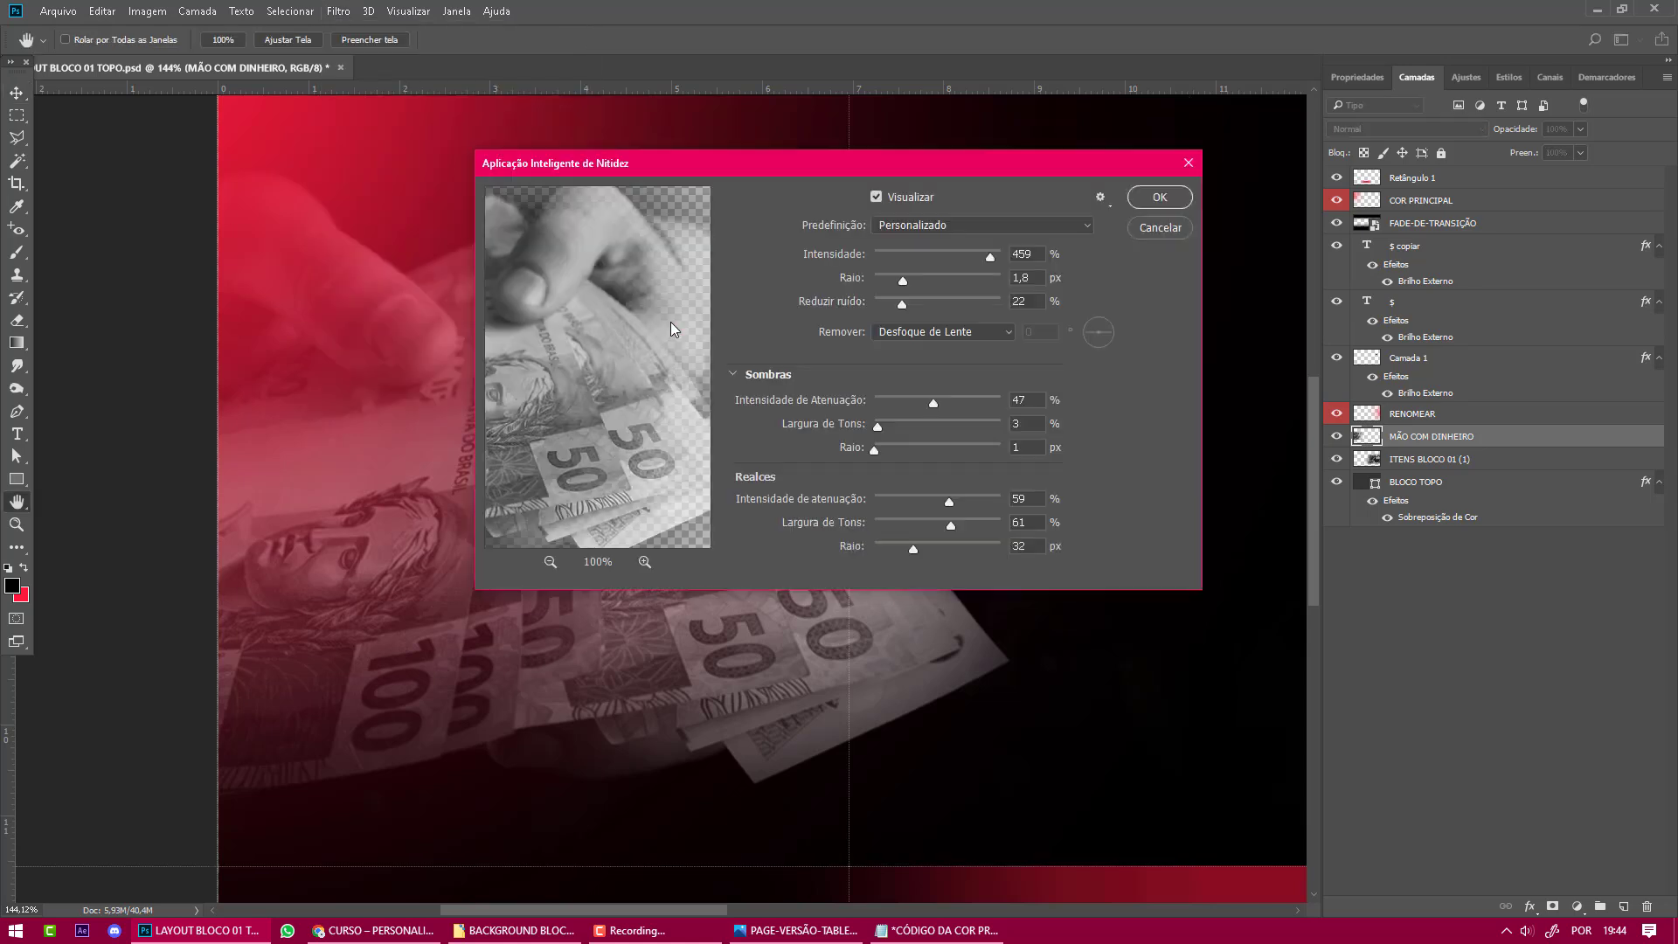
drag(795, 158, 1102, 106)
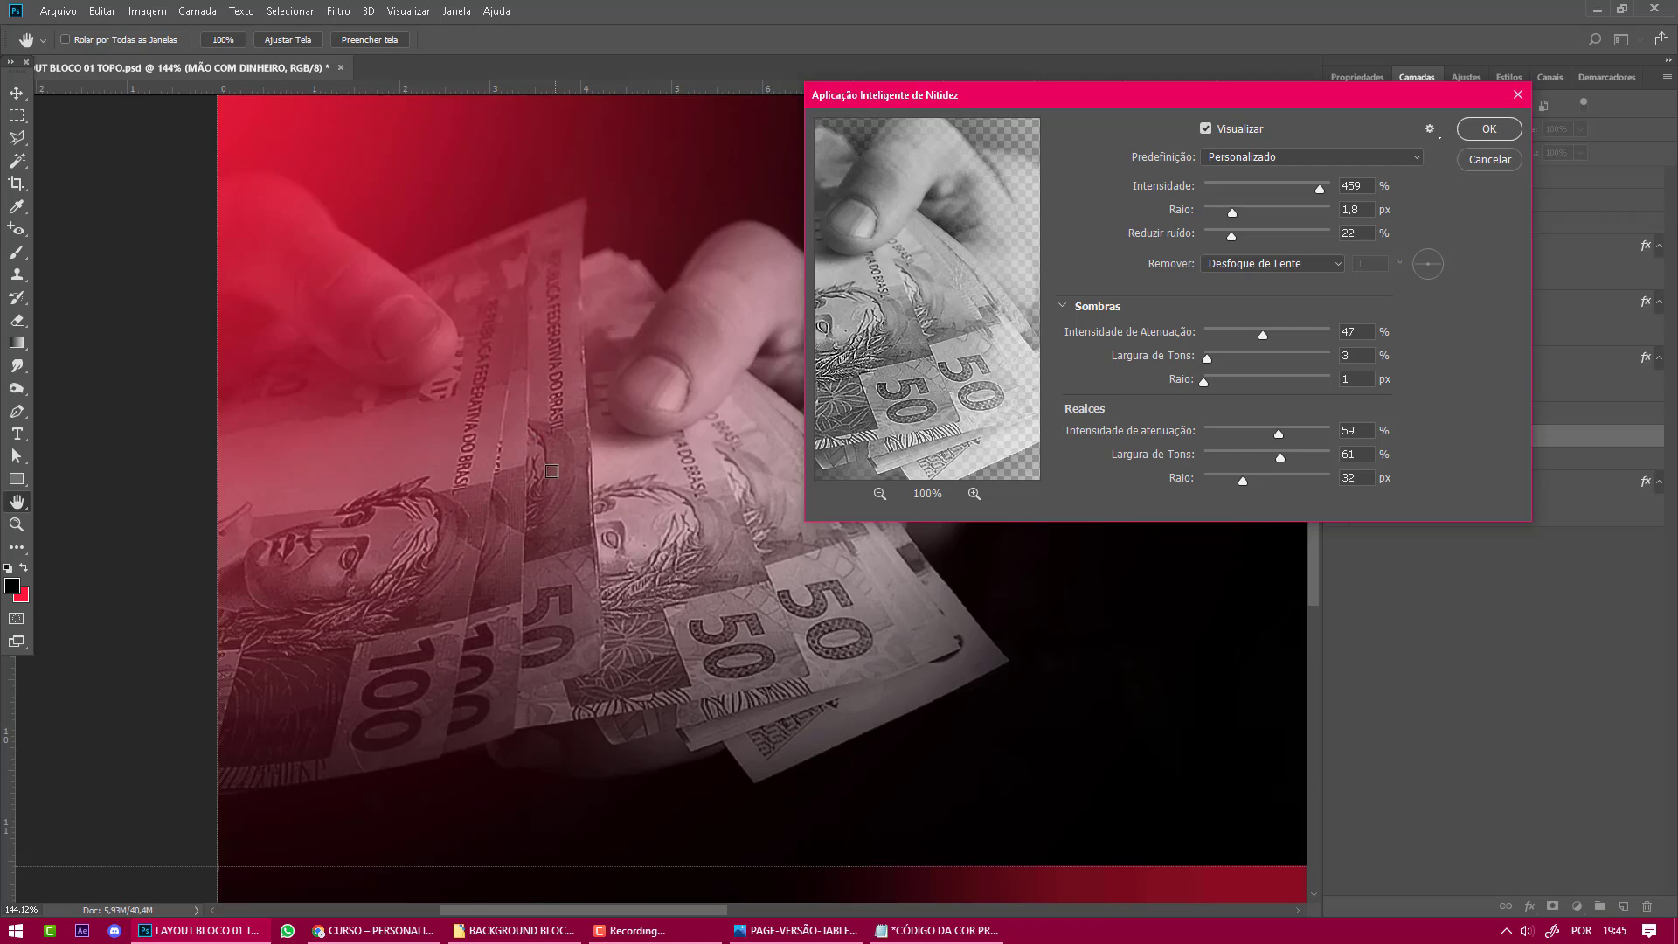
click(1282, 210)
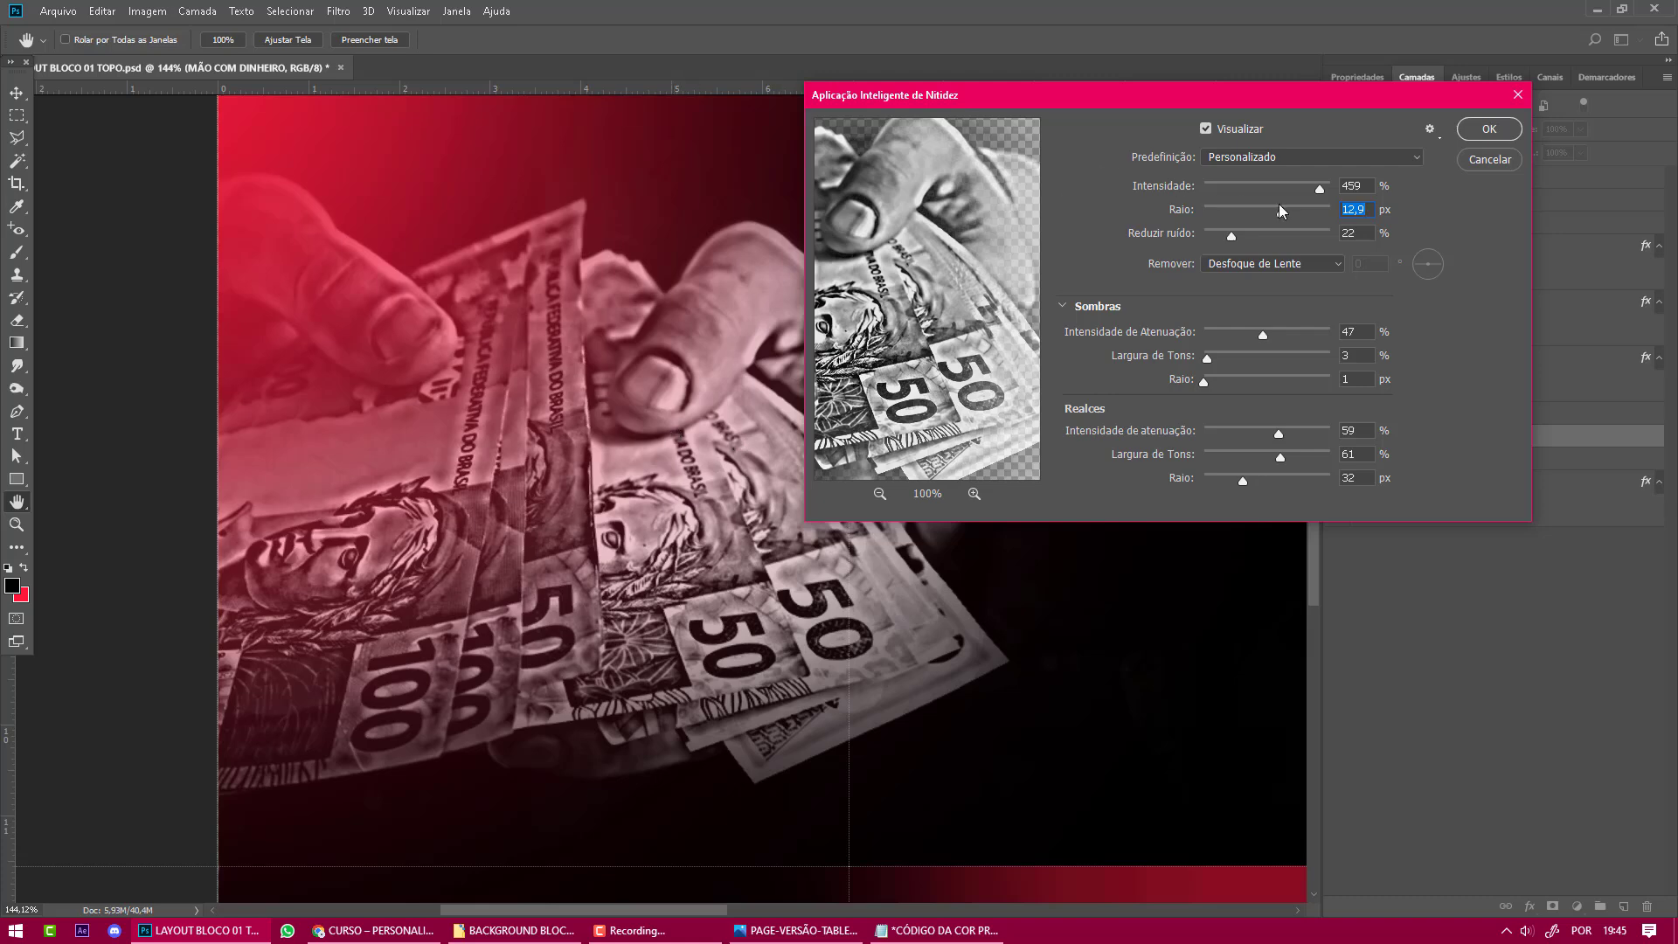
drag(1281, 211, 1228, 212)
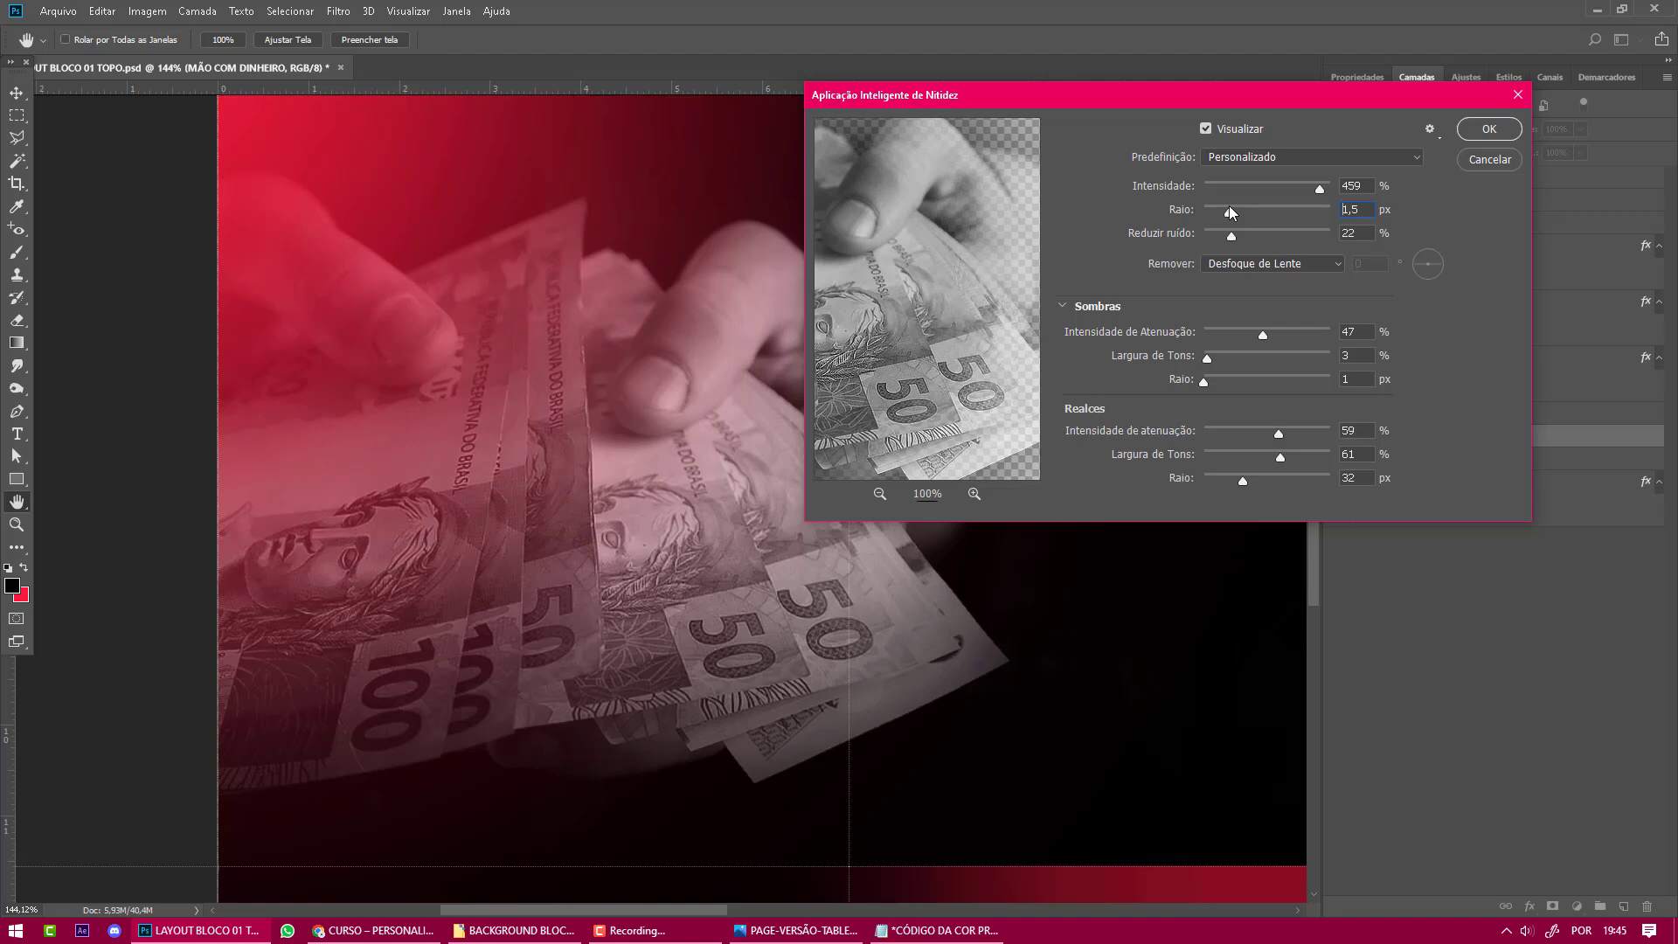
drag(1229, 208, 1230, 236)
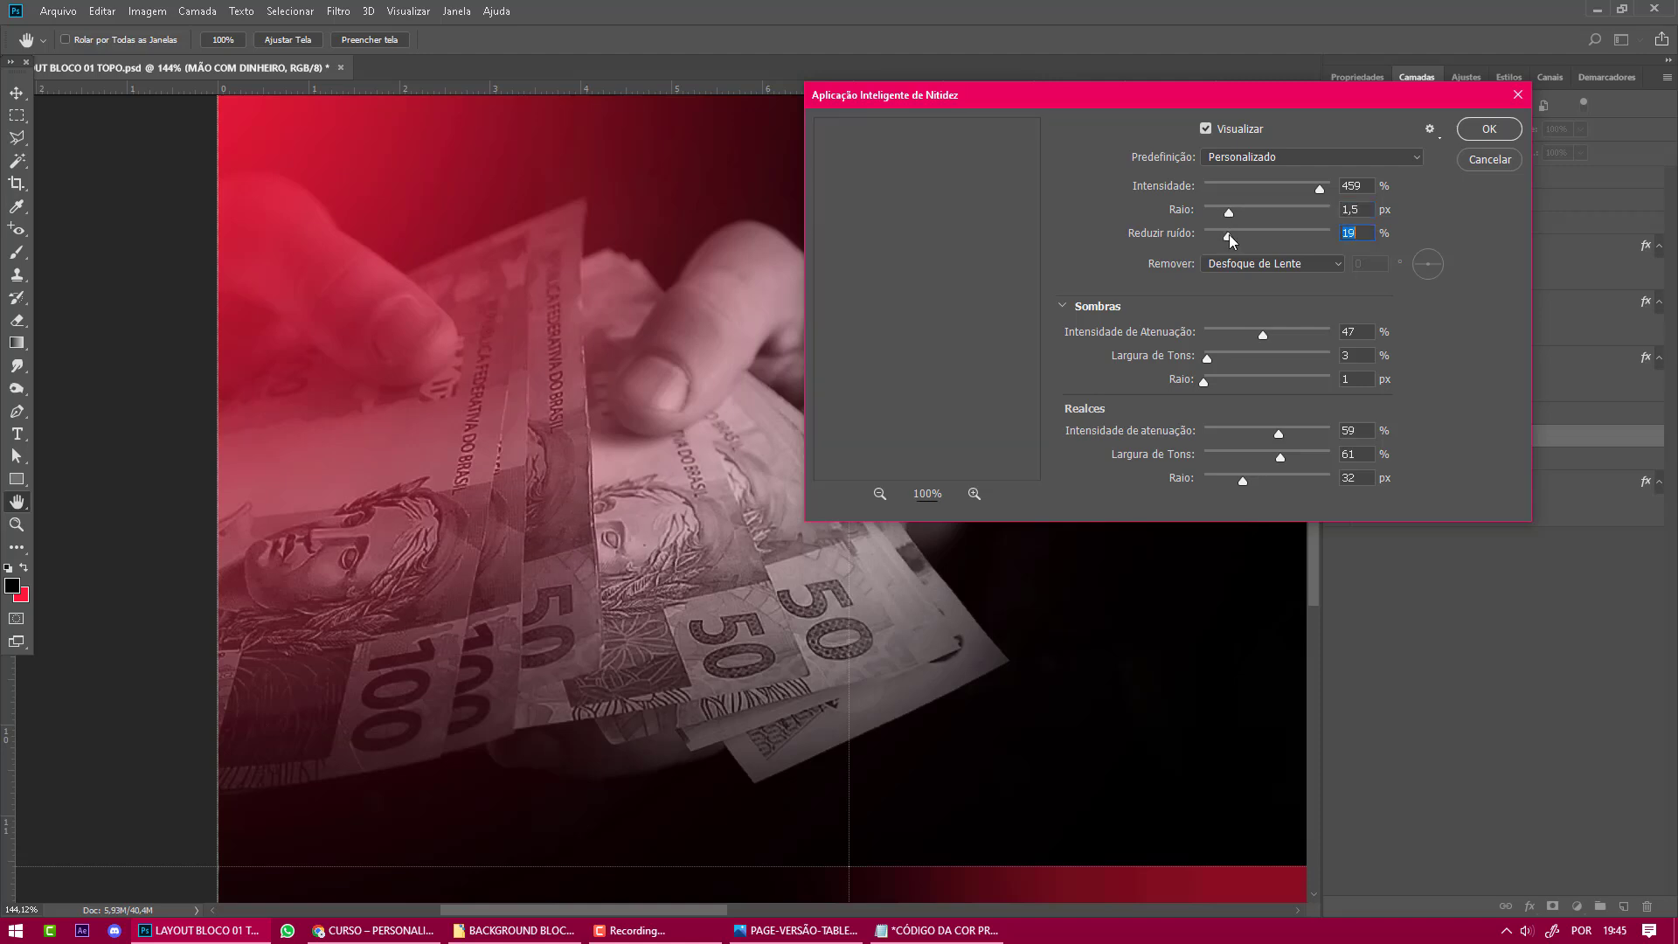
drag(1227, 233, 1226, 232)
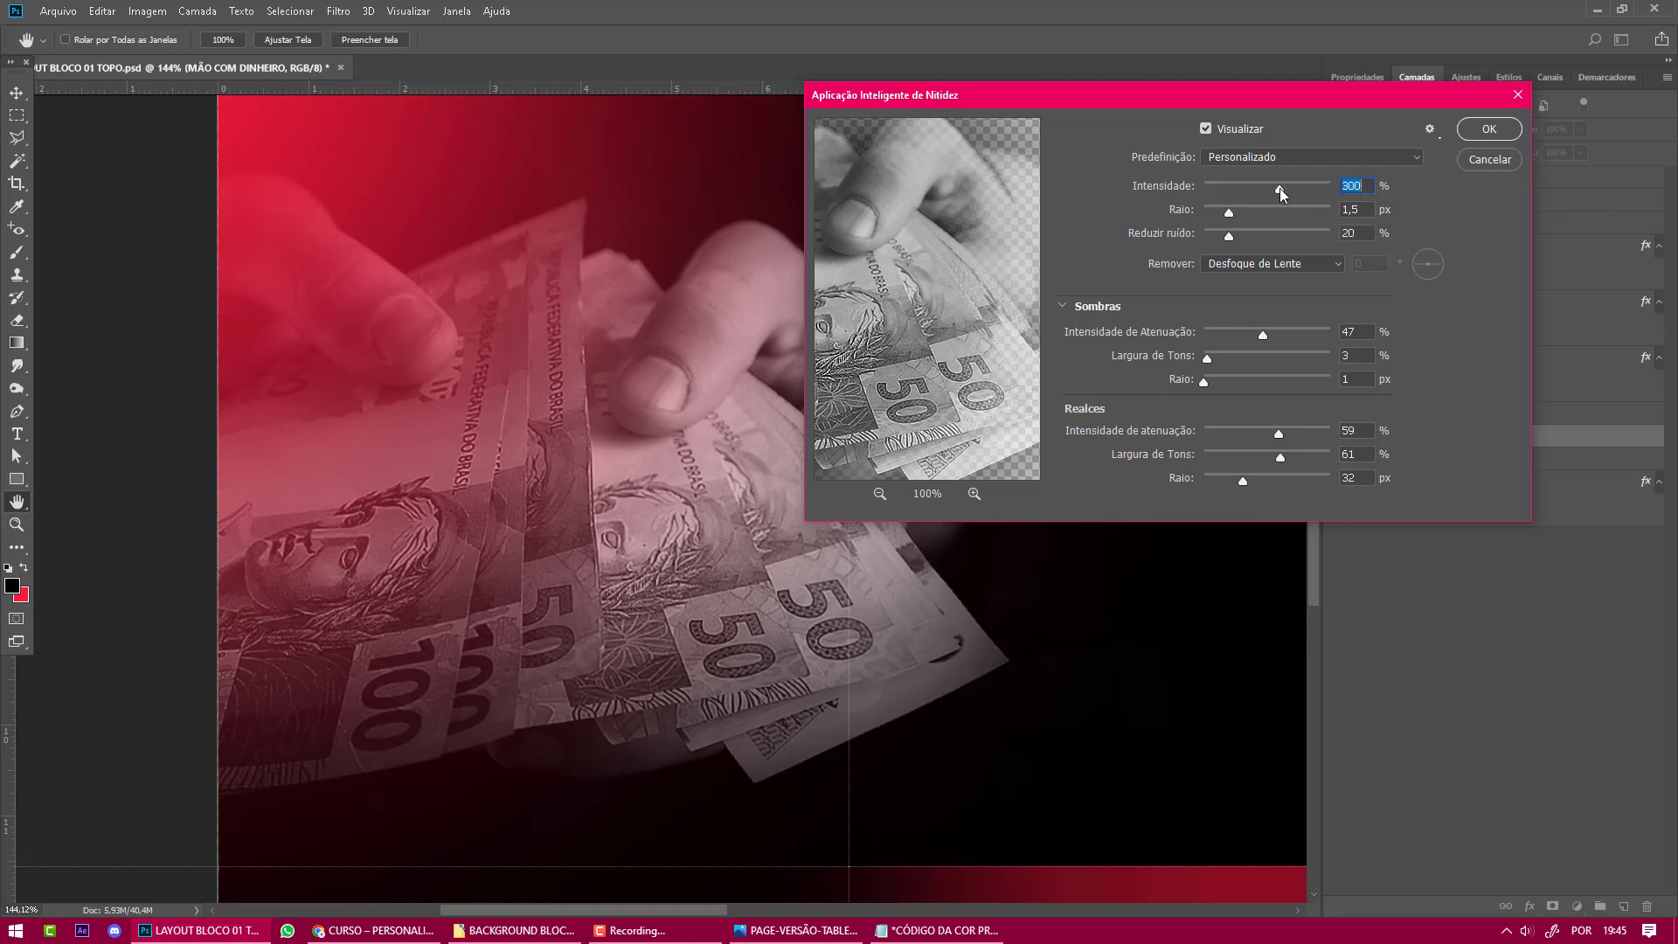
mouse_move(1279, 189)
mouse_down()
mouse_move(1261, 190)
mouse_move(1296, 190)
mouse_up()
click(1489, 130)
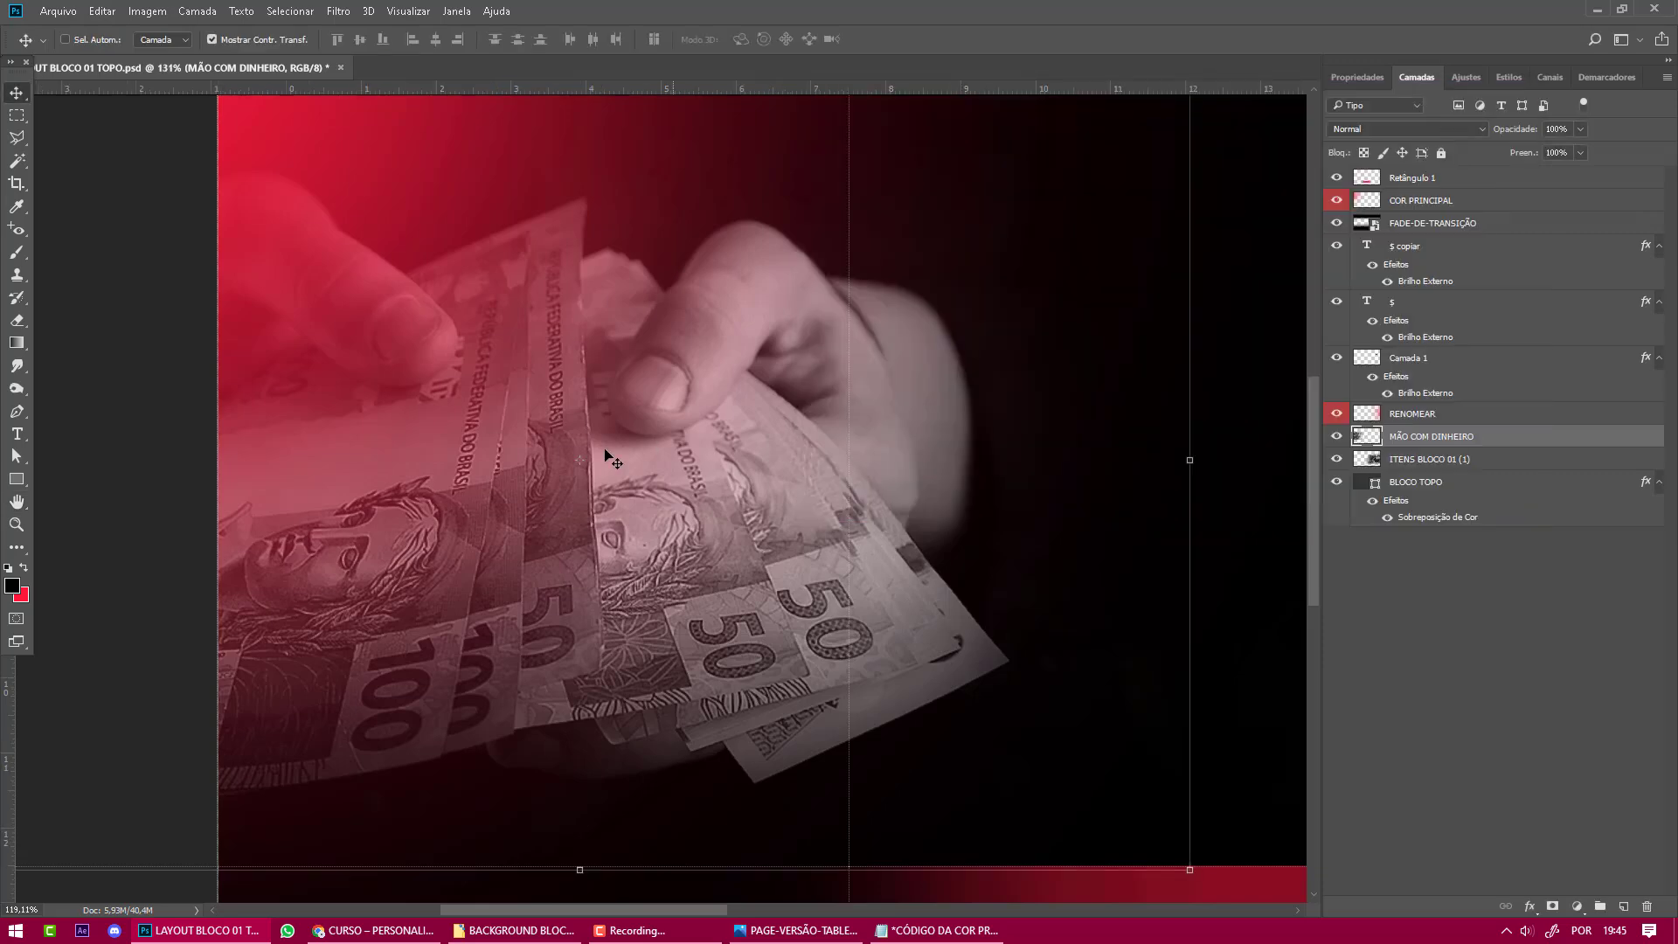
Review the sharpened hand photo within the full composition and examine the suited man's photo up close.
key(v)
key(ctrl+0)
scroll(273, 500, up, 2)
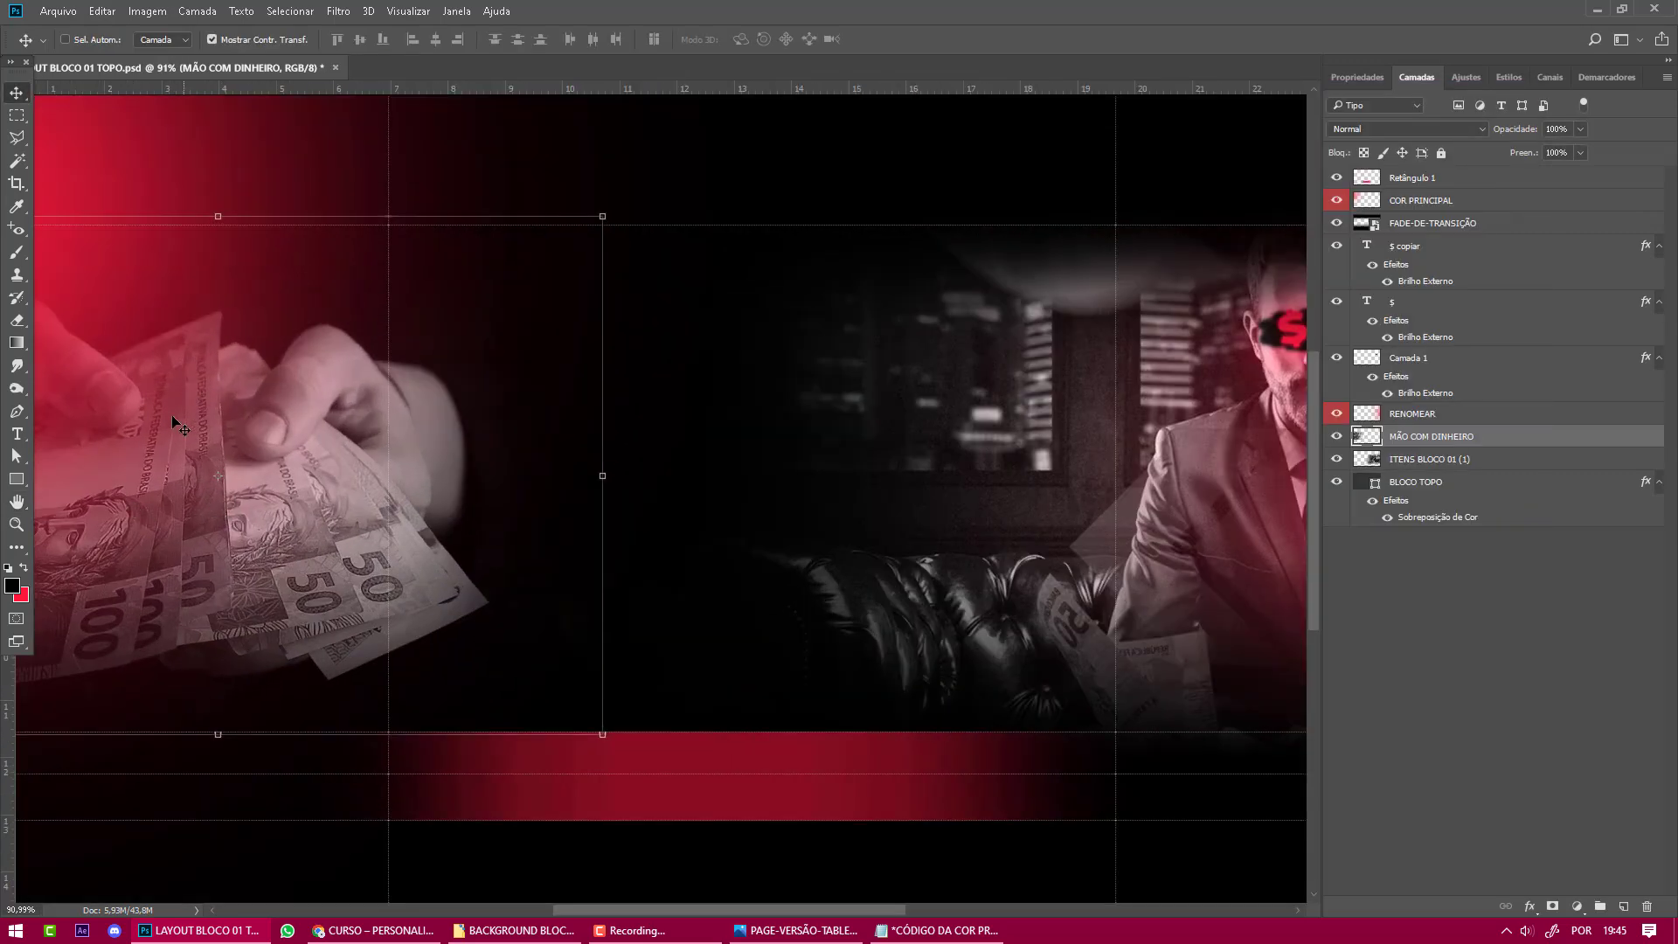
scroll(372, 494, down, 2)
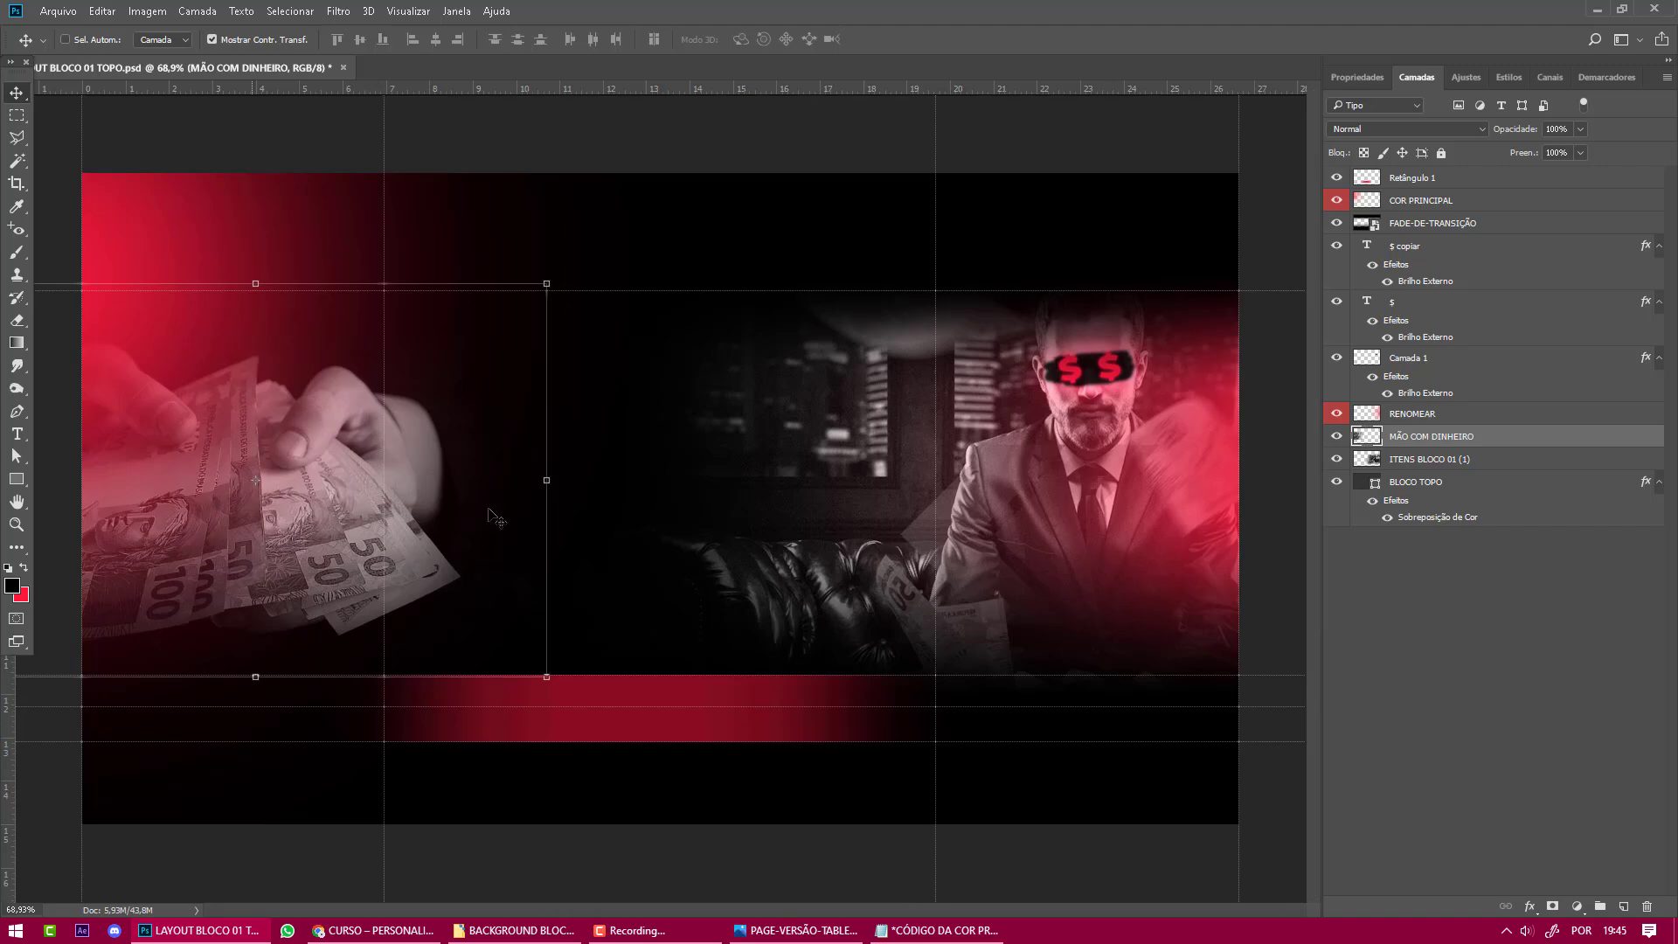
scroll(1049, 519, up, 3)
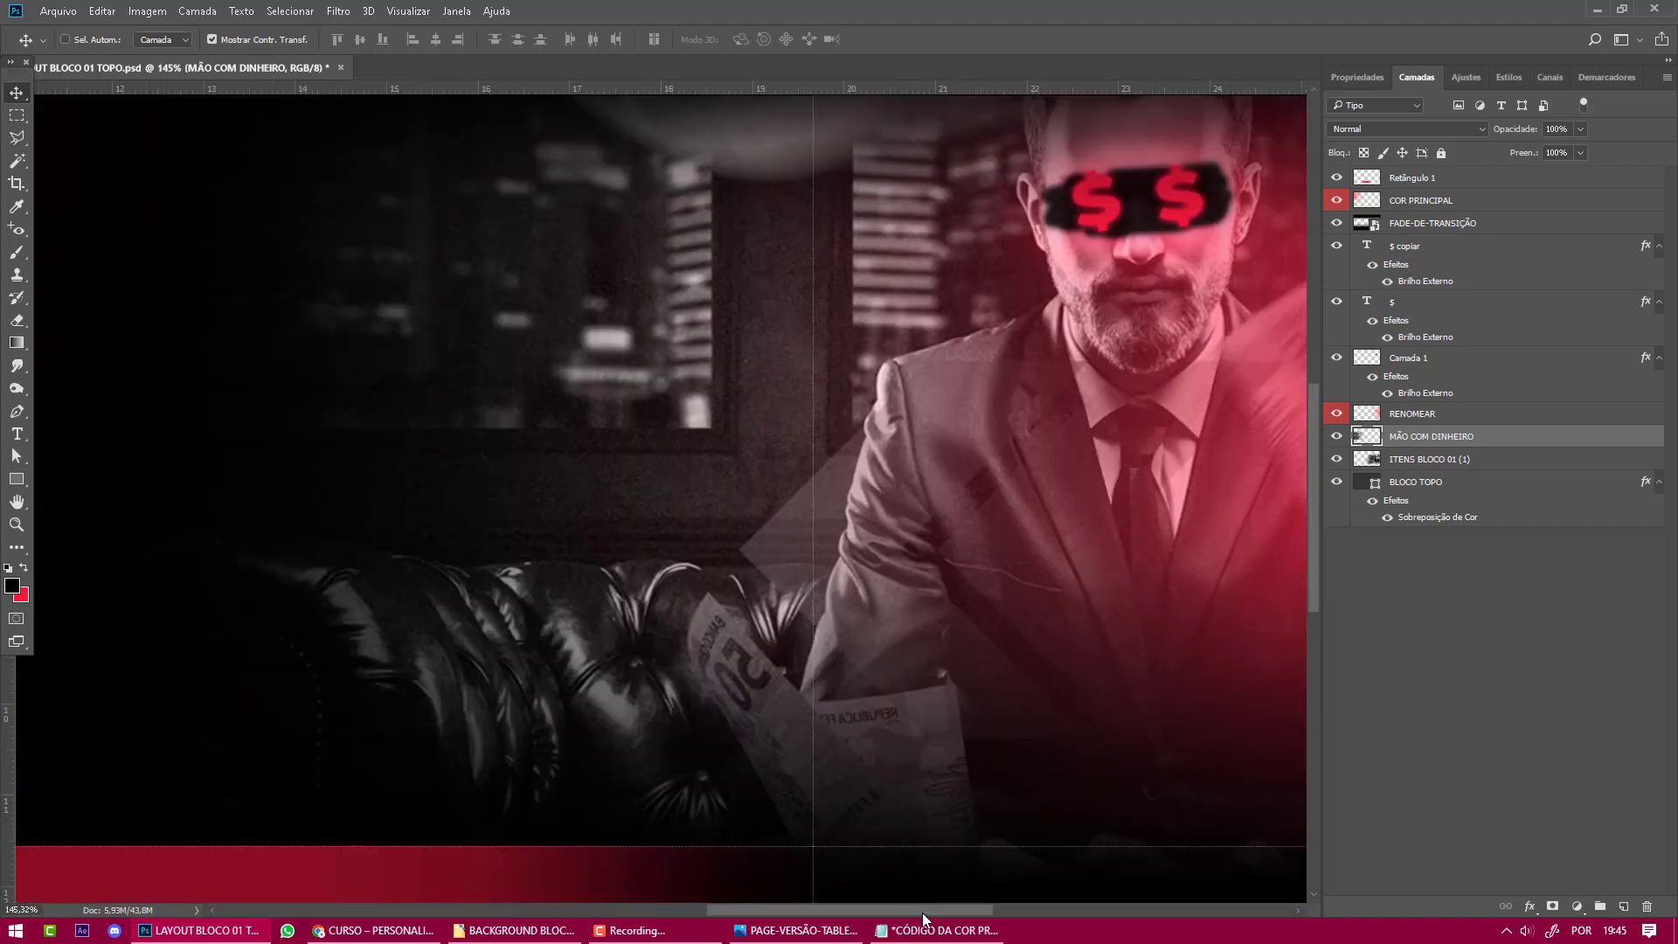
drag(920, 910, 965, 906)
scroll(1005, 752, up, 1)
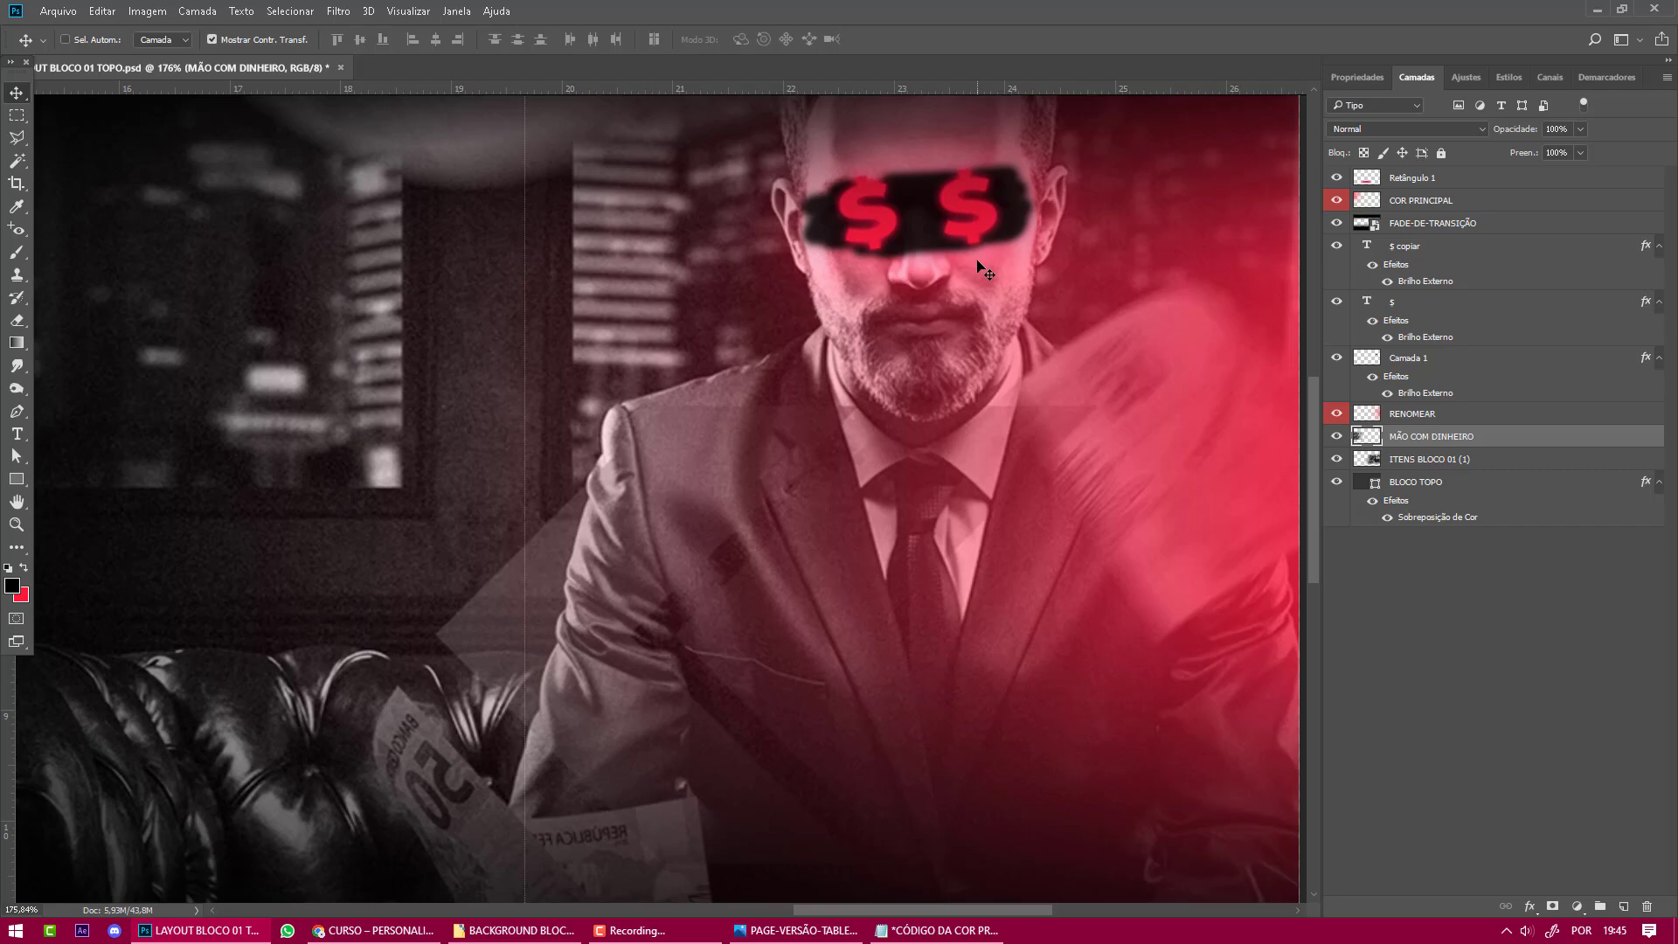
scroll(992, 302, down, 1)
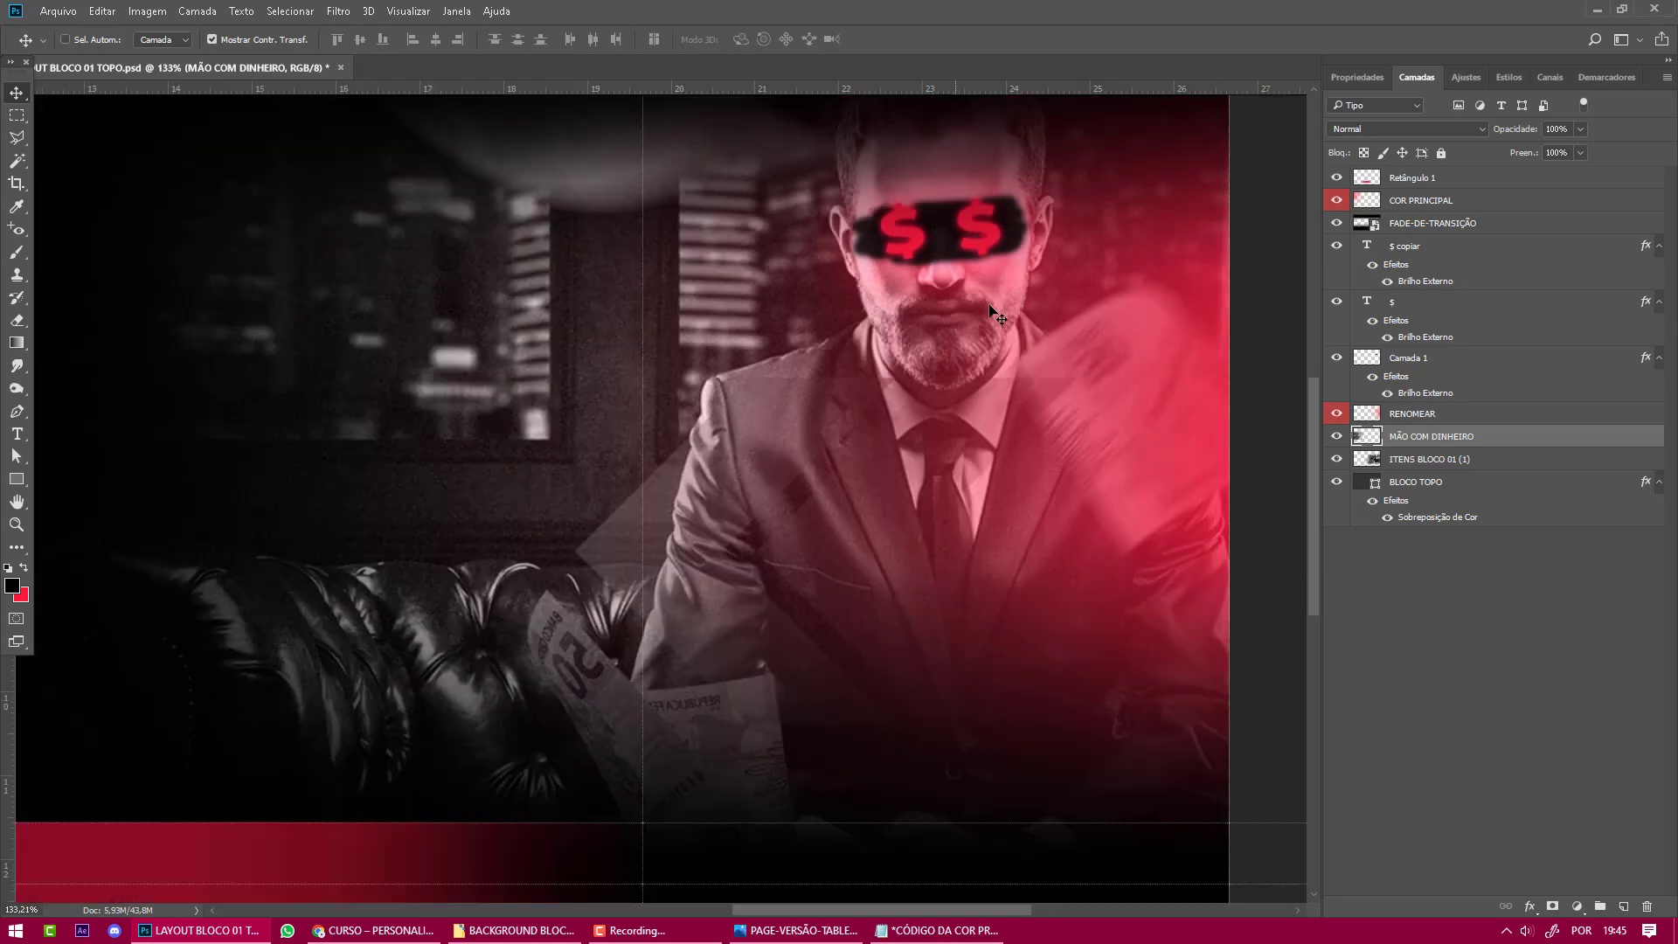
scroll(987, 306, up, 1)
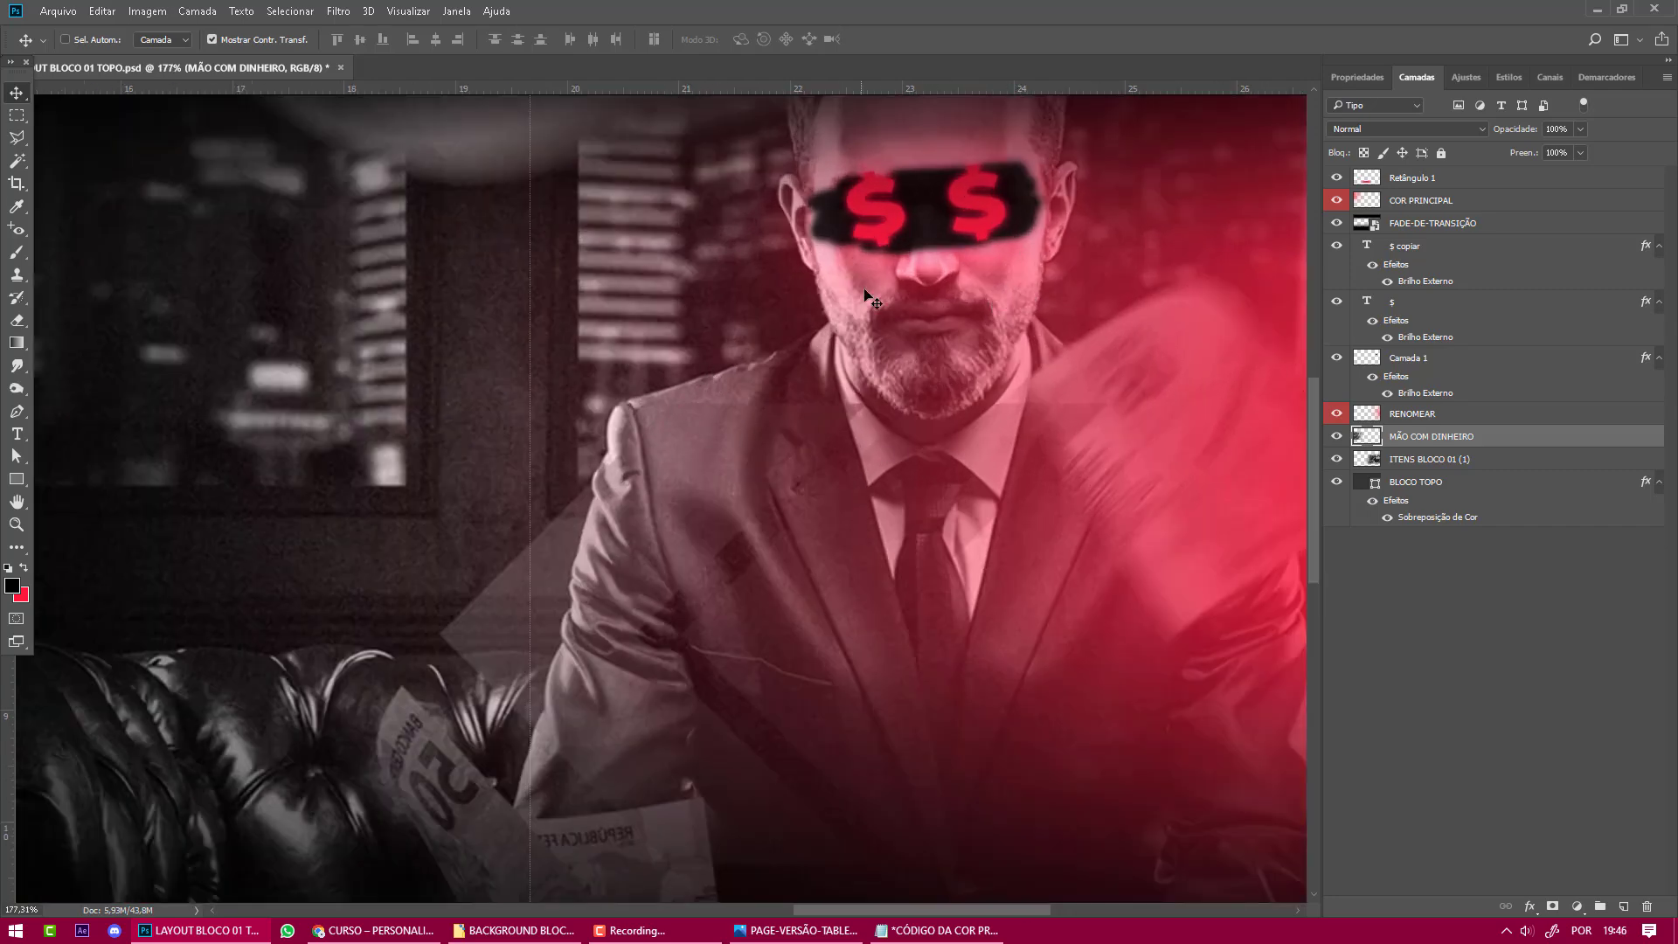
Adjust the ITENS BLOCO 01 (1) layer's brightness to -23 and contrast to 41.
scroll(909, 438, down, 1)
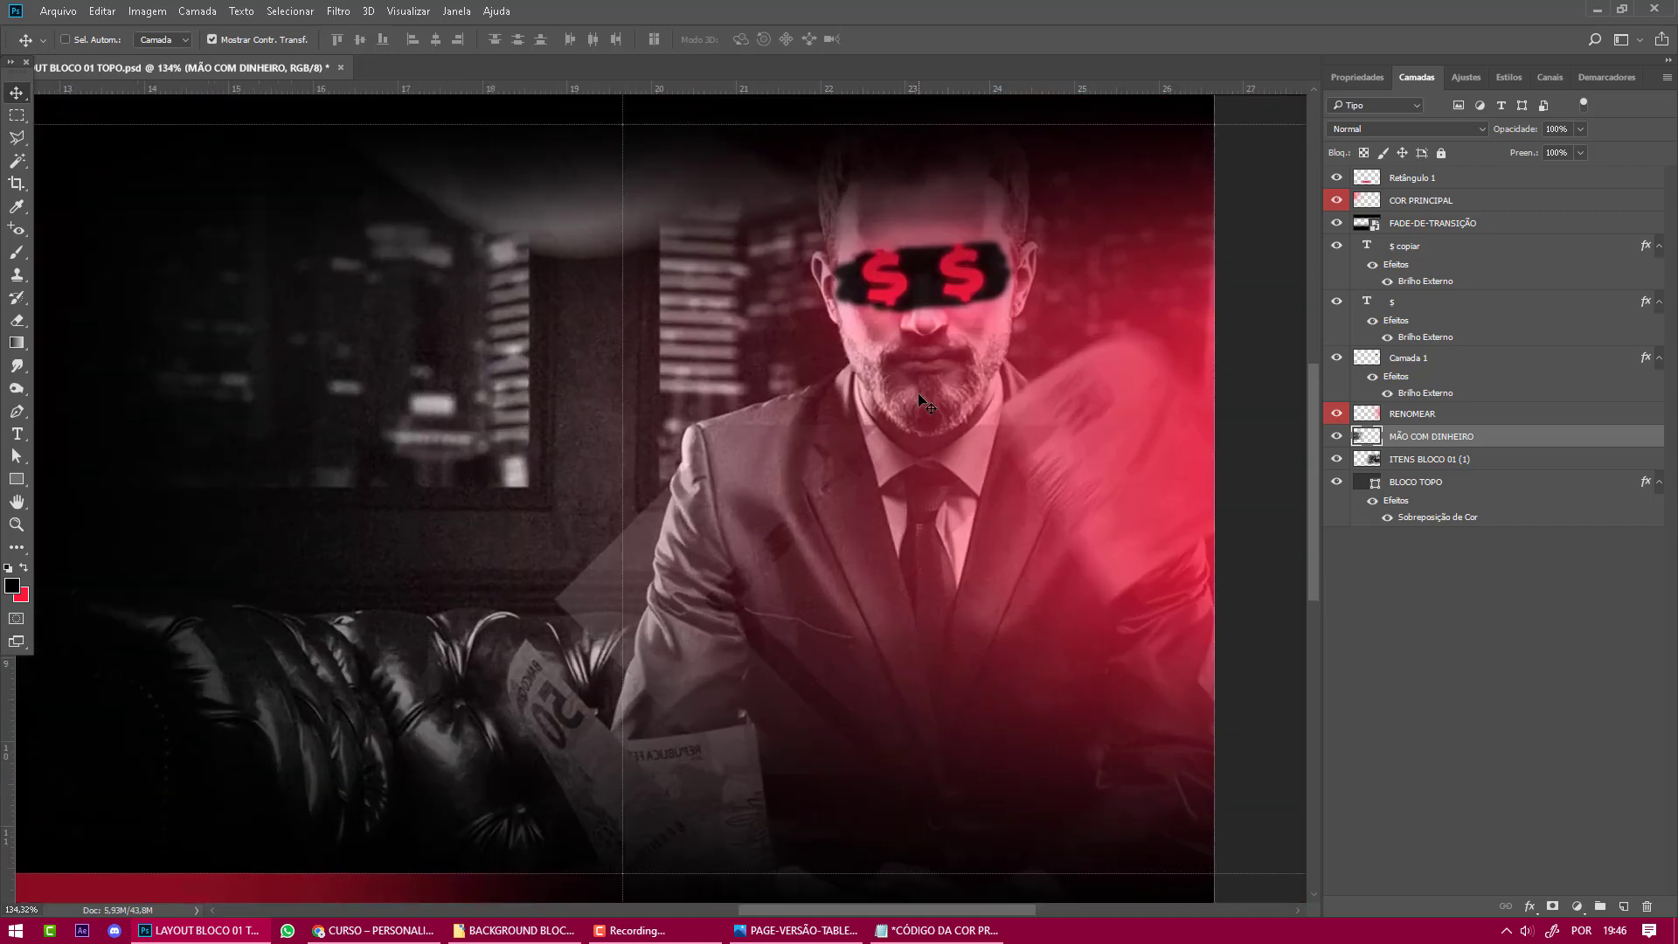
scroll(907, 402, down, 1)
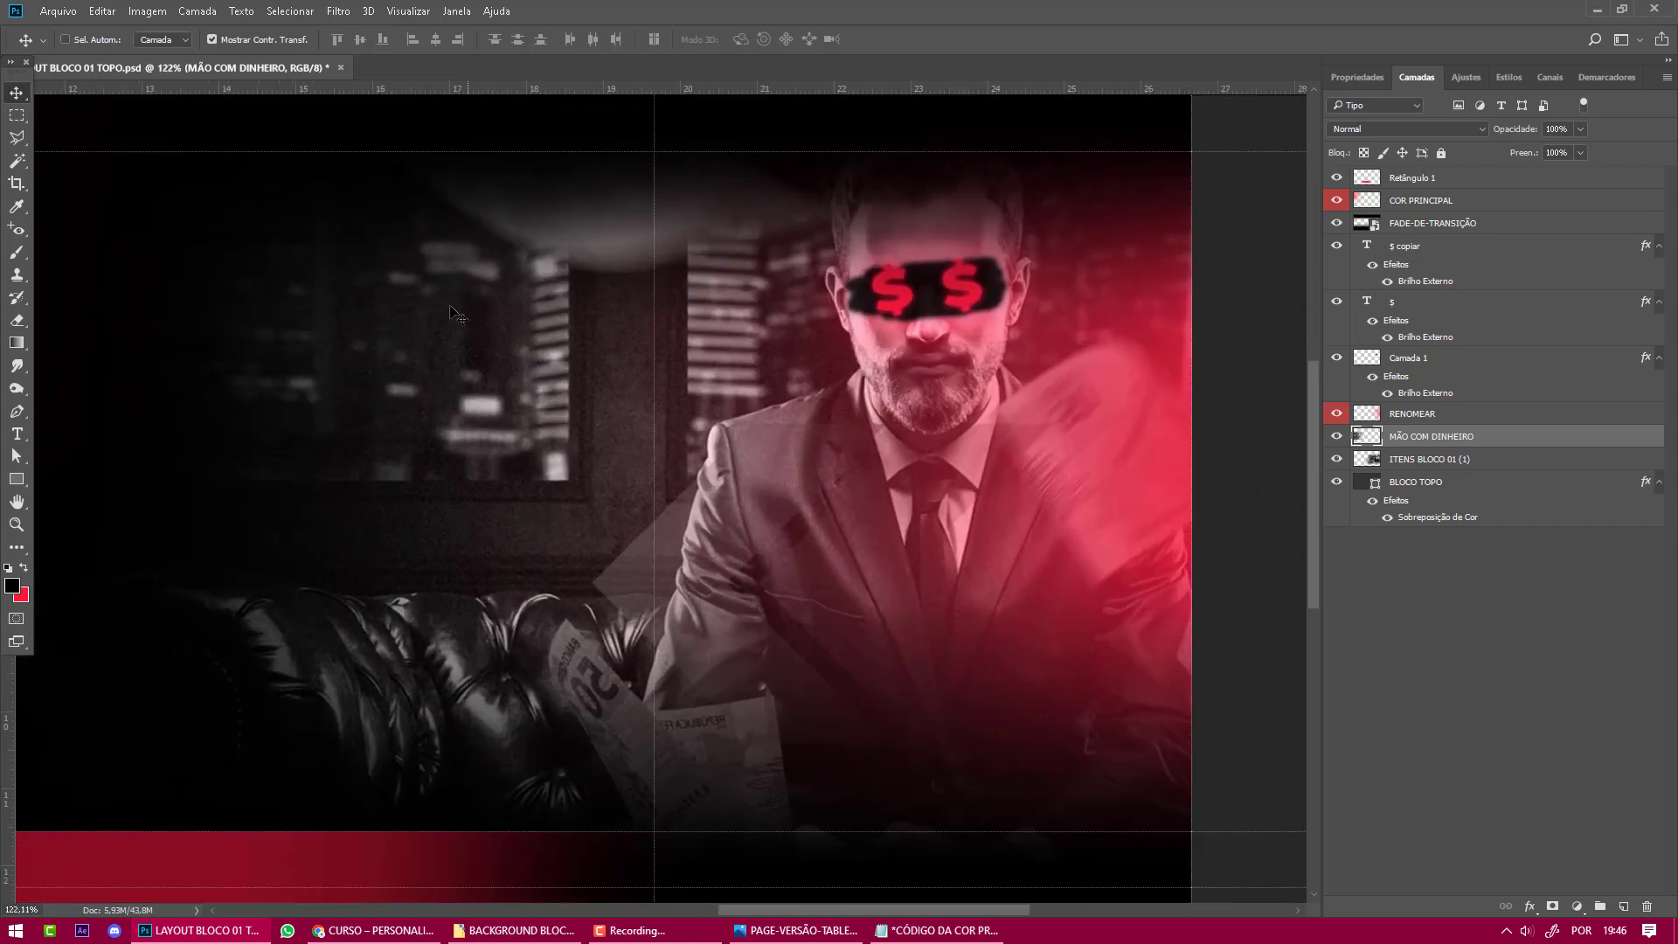
scroll(427, 397, up, 1)
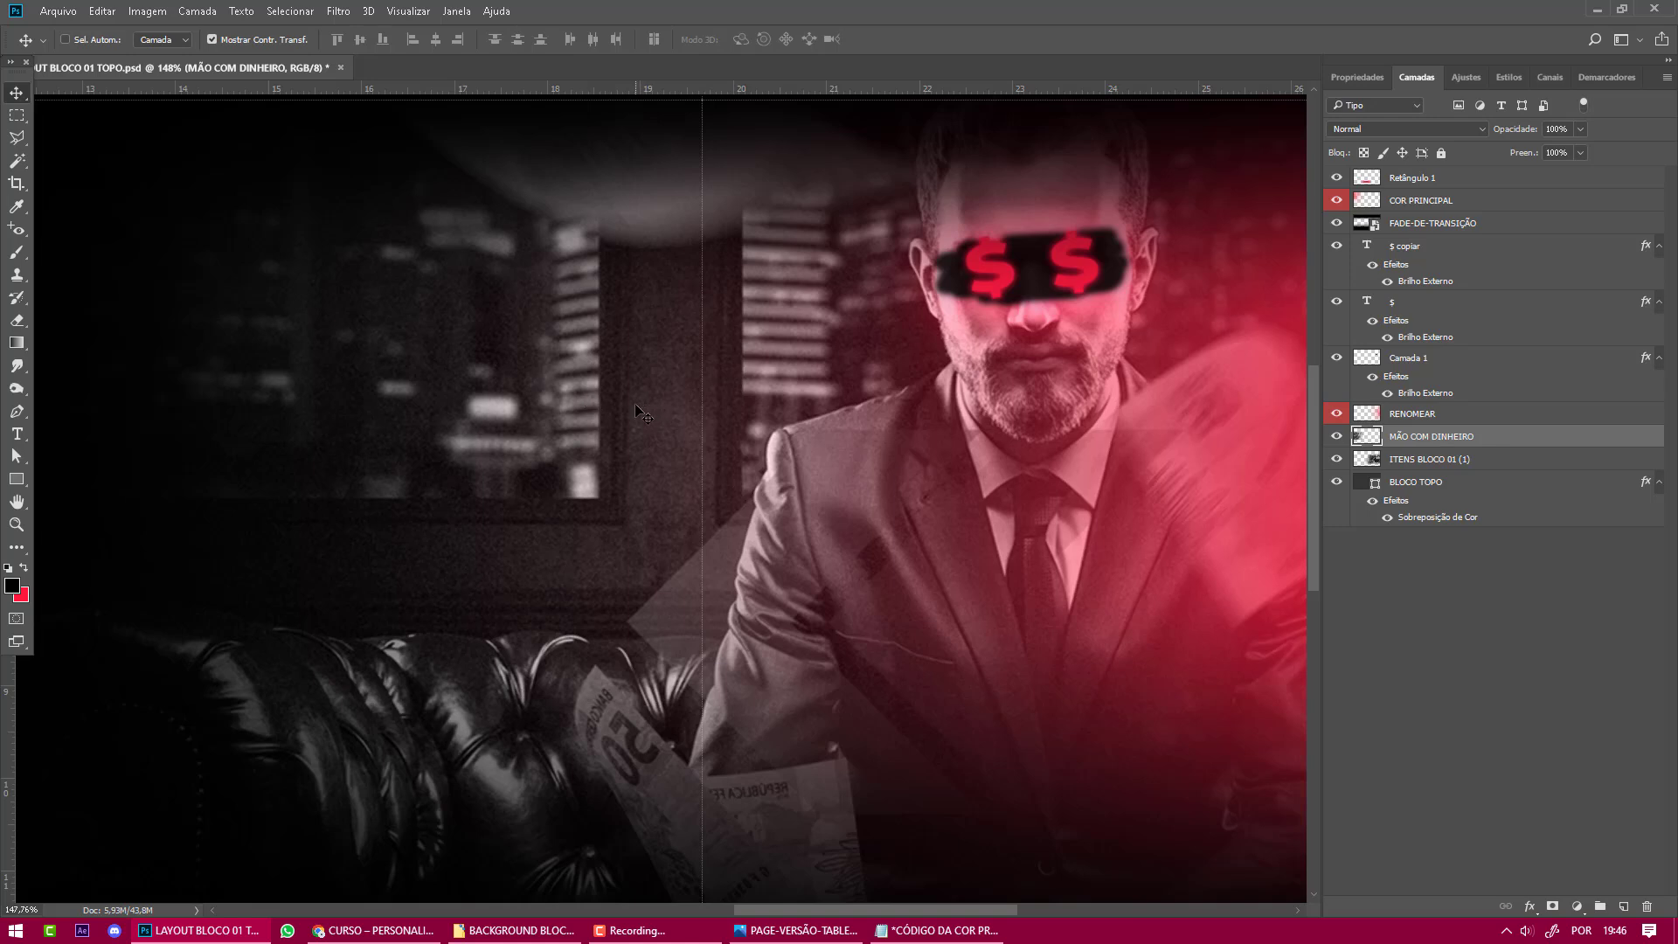
click(1521, 458)
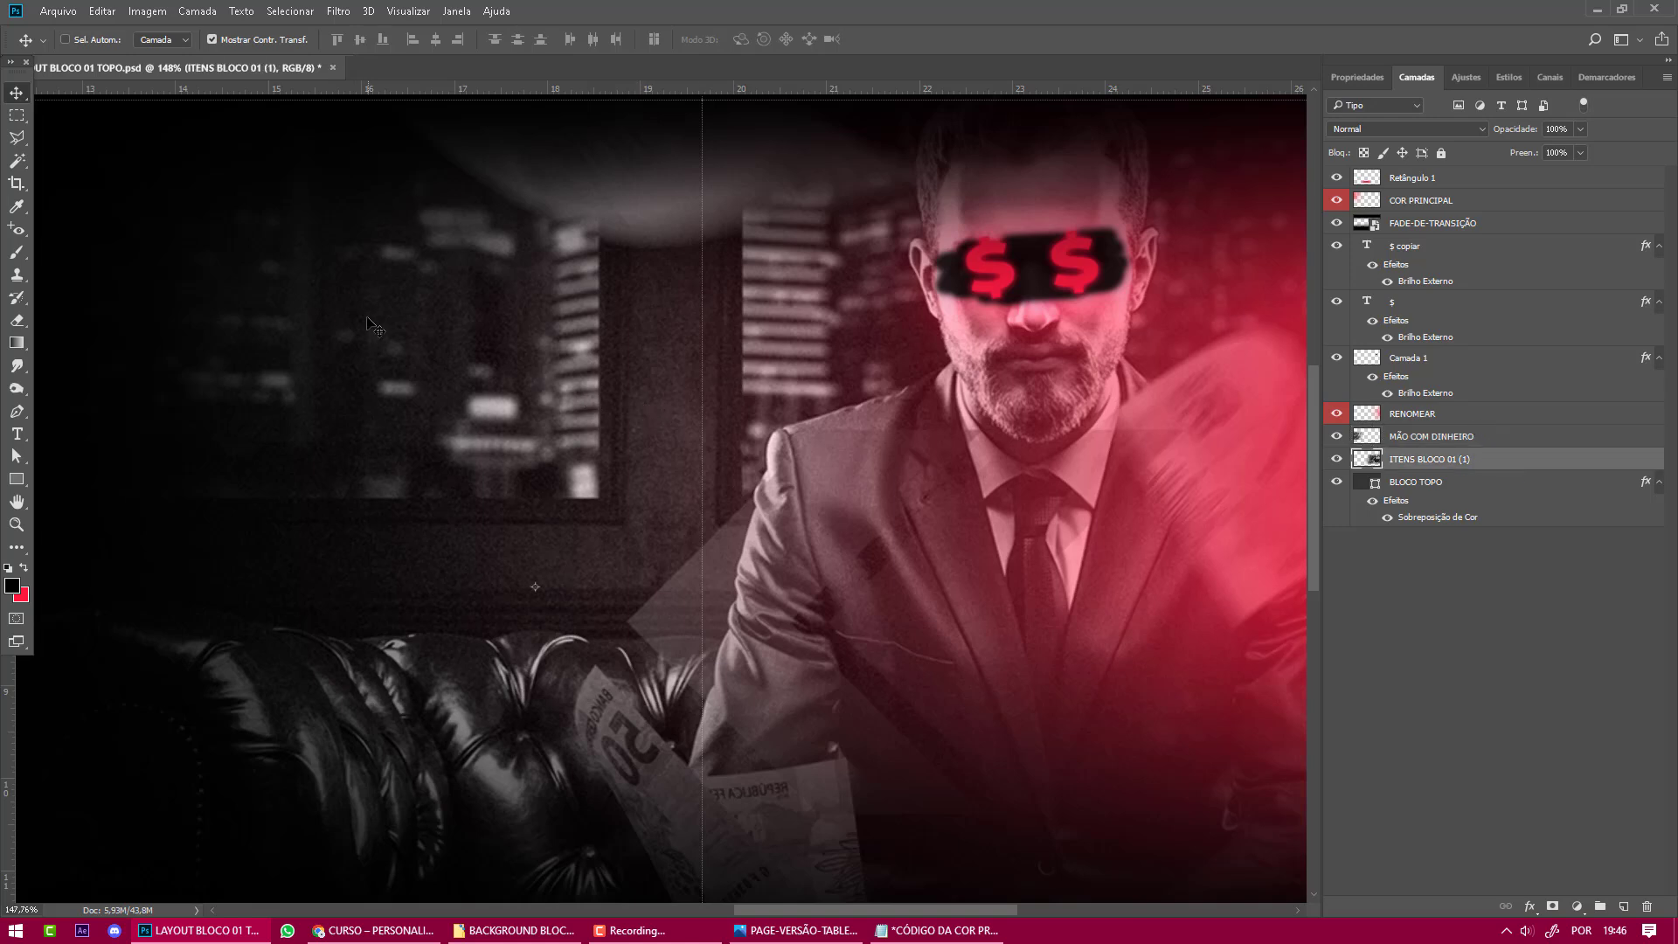
scroll(374, 328, down, 2)
scroll(210, 307, up, 1)
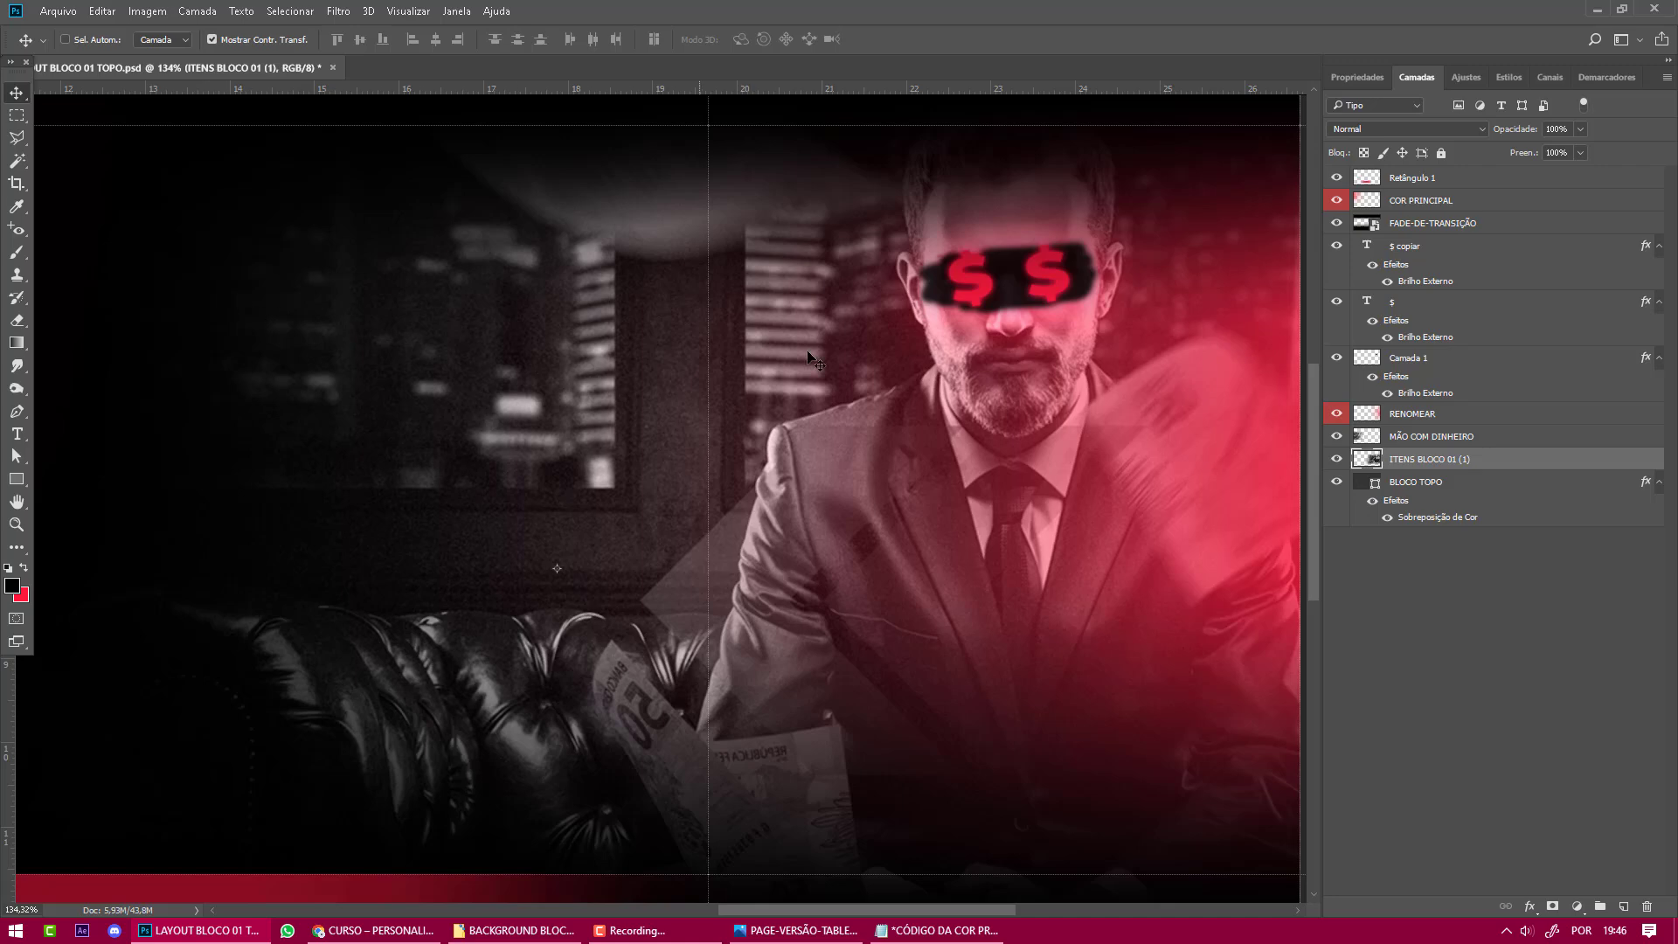
click(147, 10)
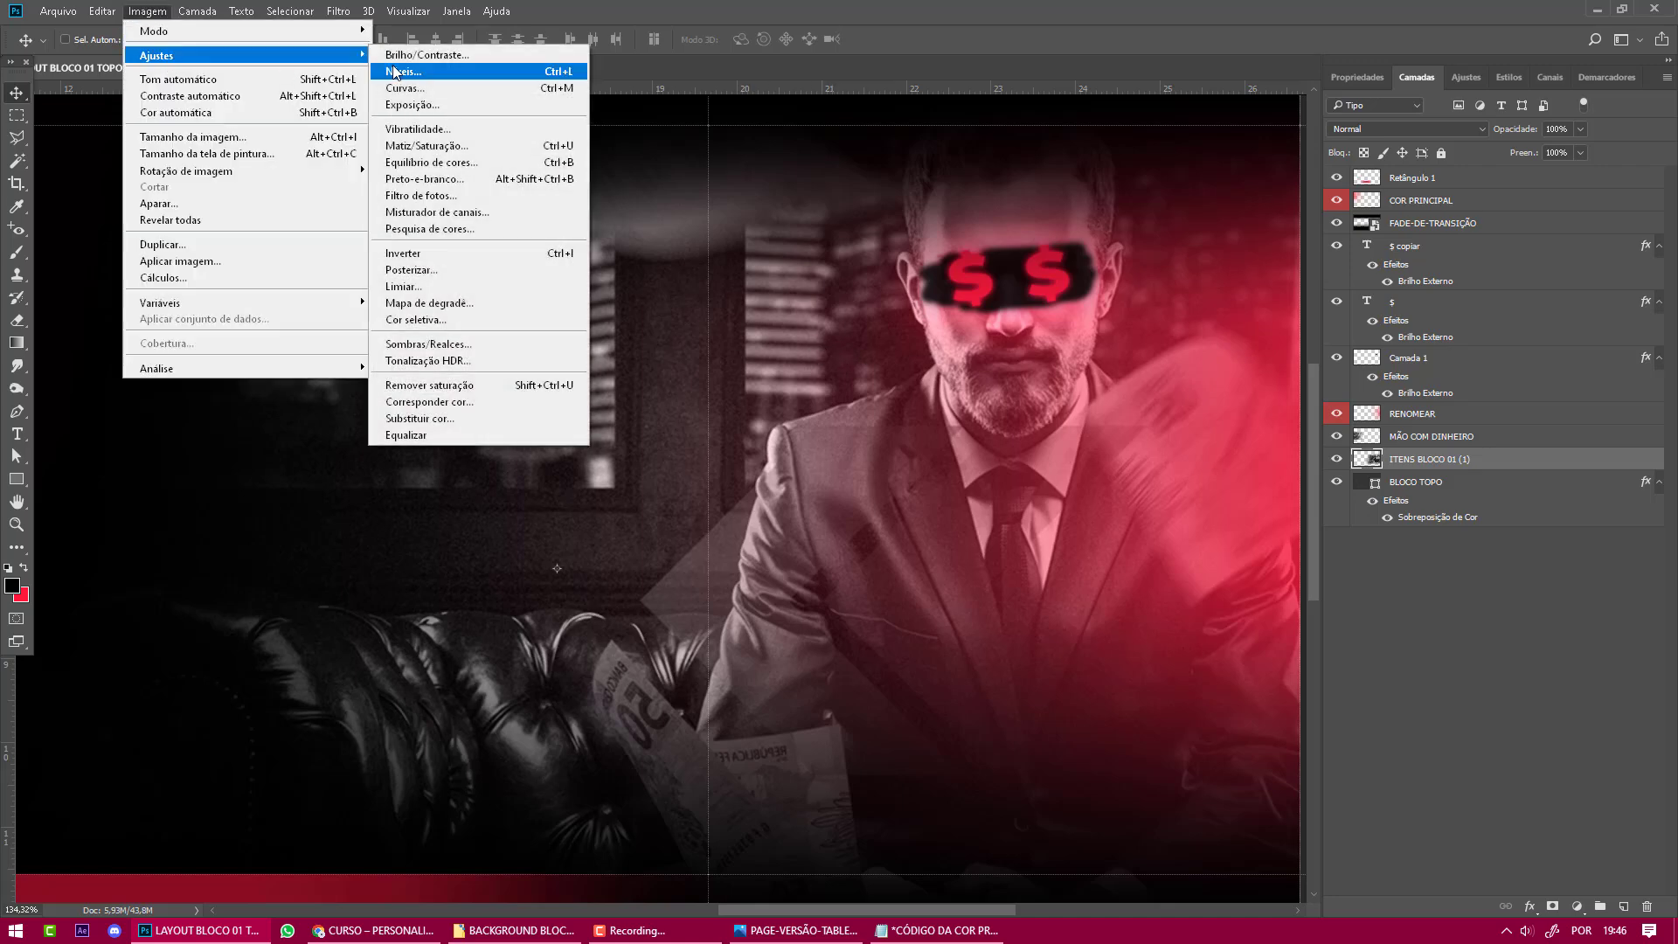
click(422, 49)
drag(976, 199, 1219, 154)
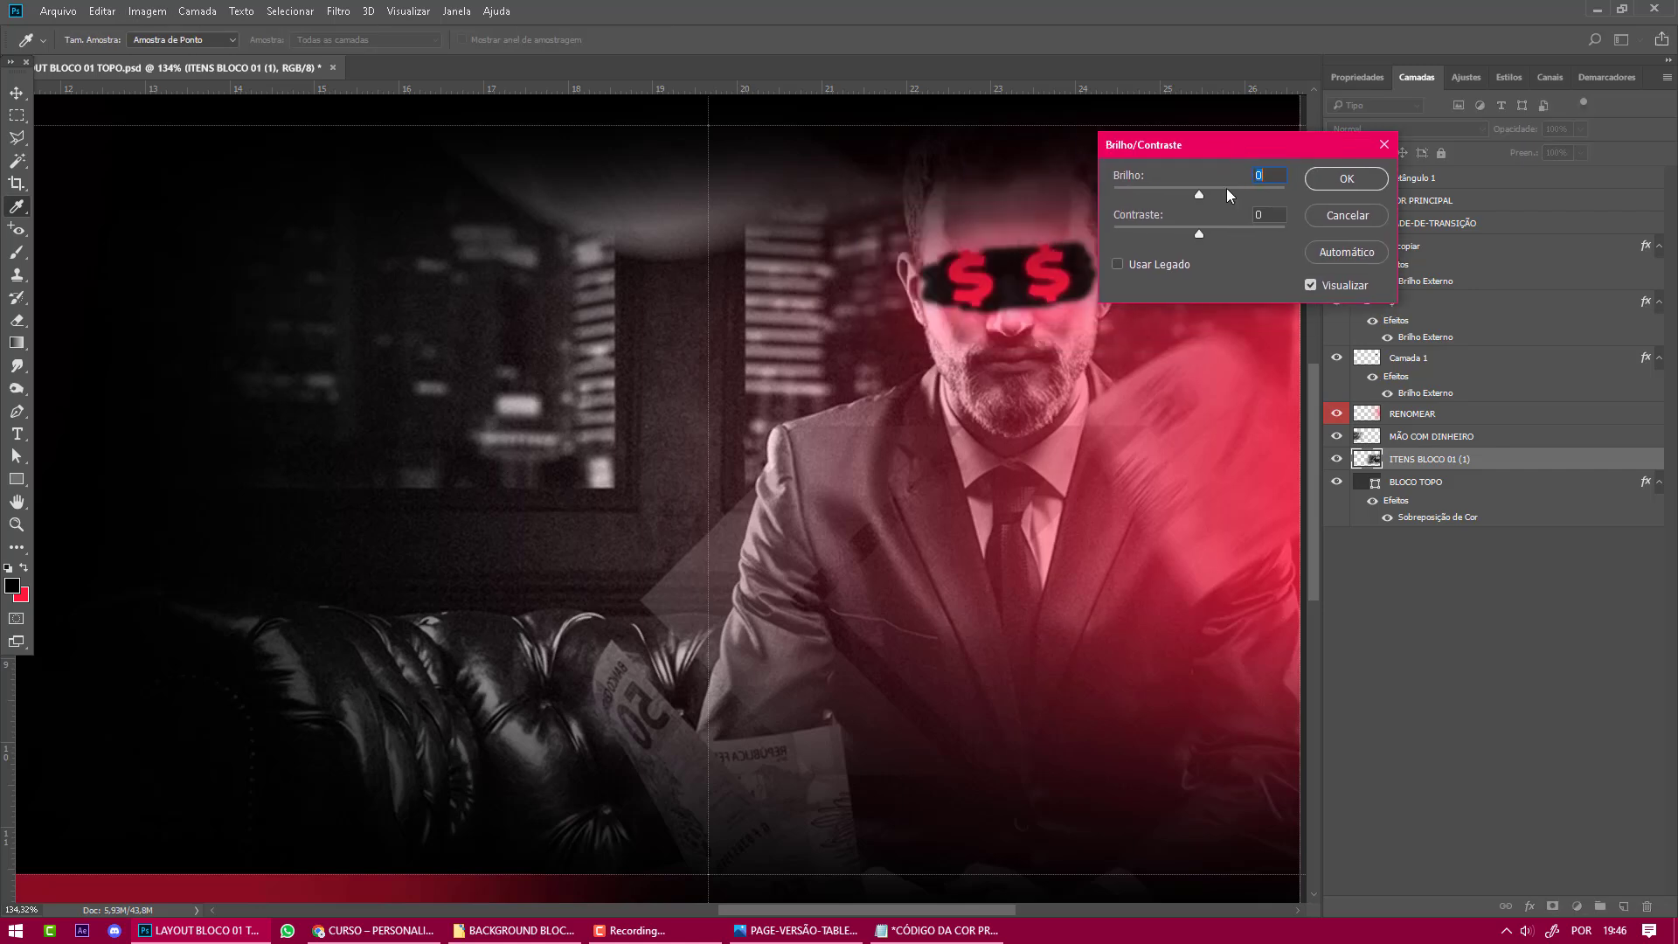
key(Tab)
key(Down)
key(Down)
drag(1229, 231, 1187, 191)
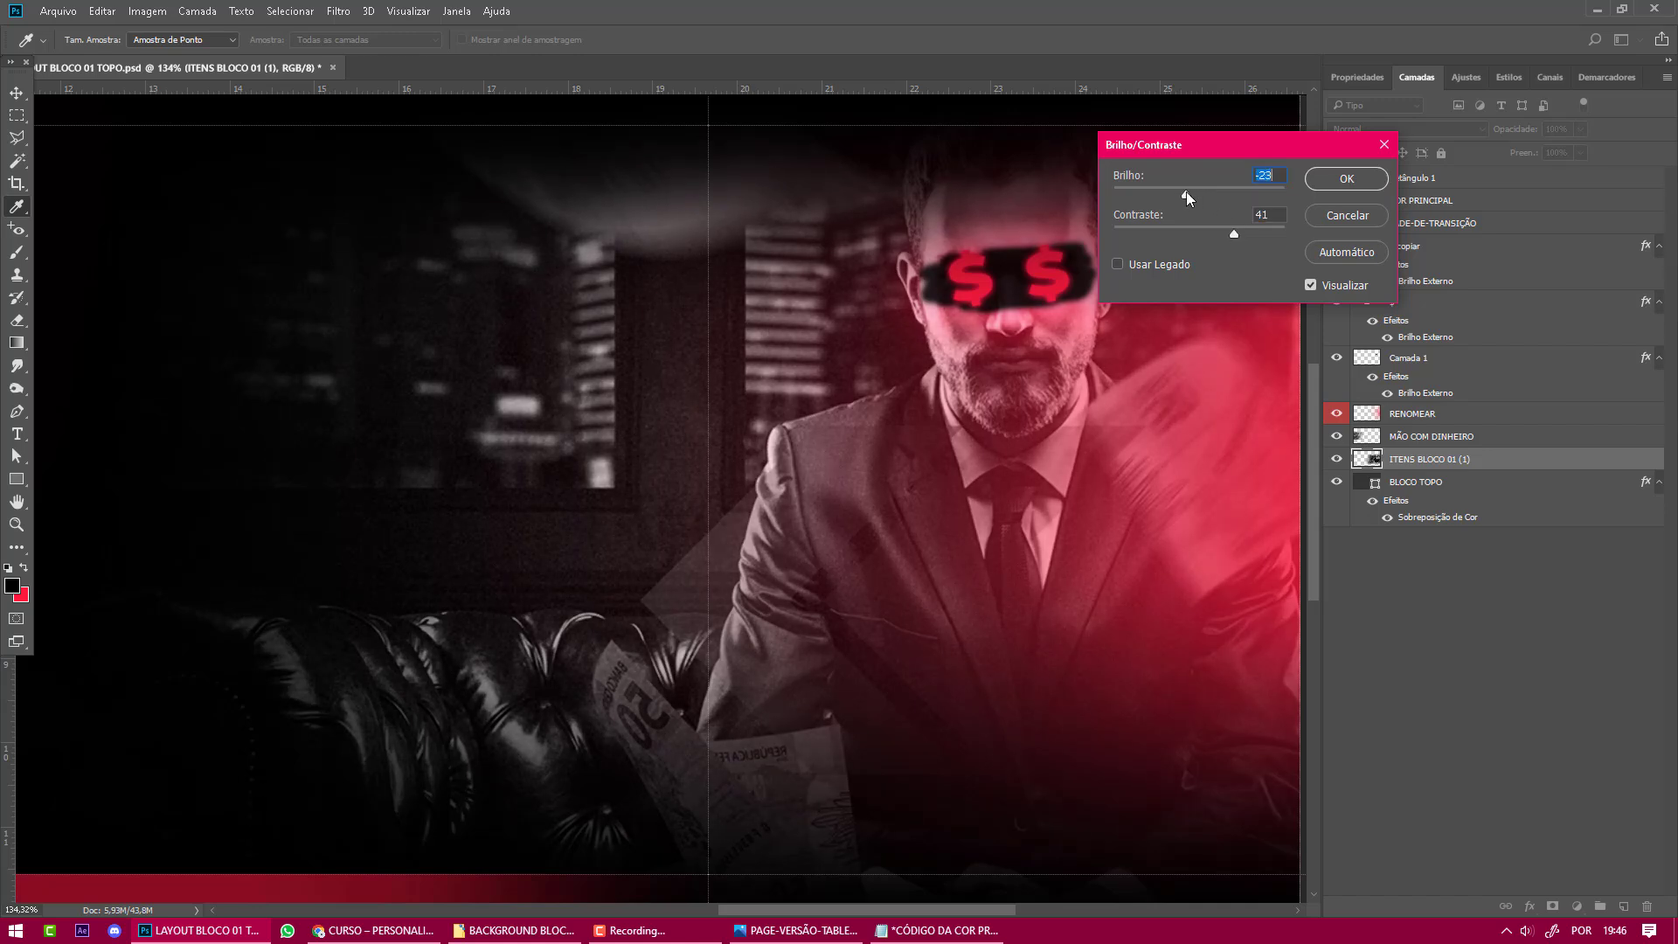
click(1324, 178)
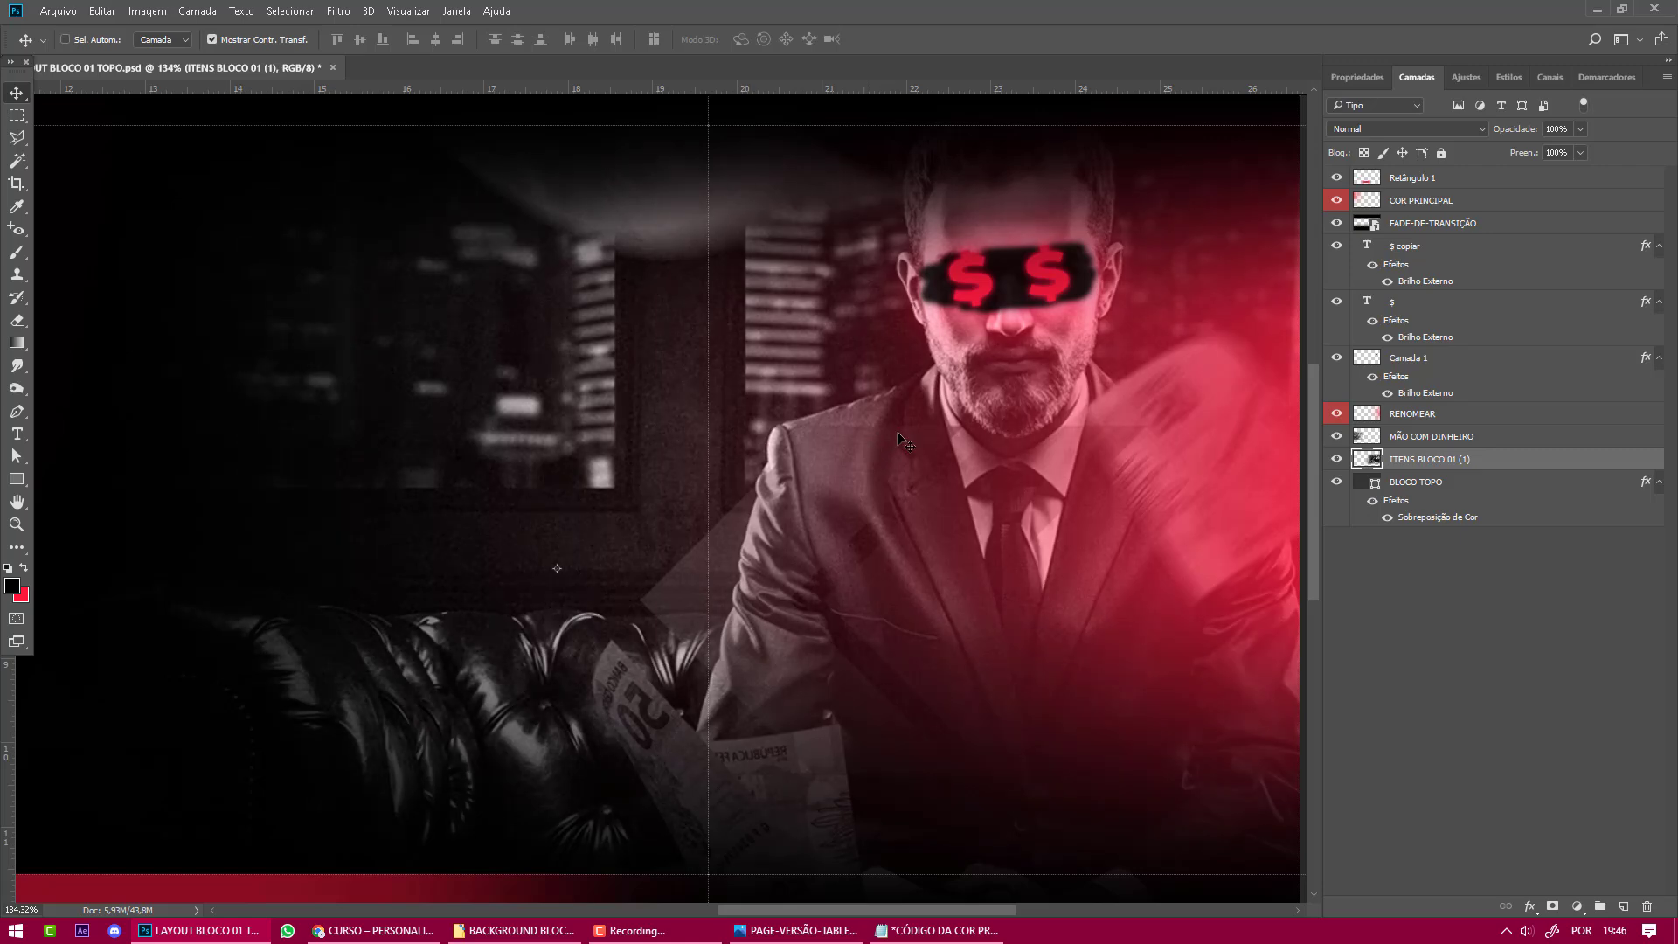
Try Smart Sharpen on the ITENS BLOCO 01 (1) layer with 172% amount, 1.5 px radius and 20% noise reduction, comparing it with the unsharpened photo.
scroll(981, 411, up, 2)
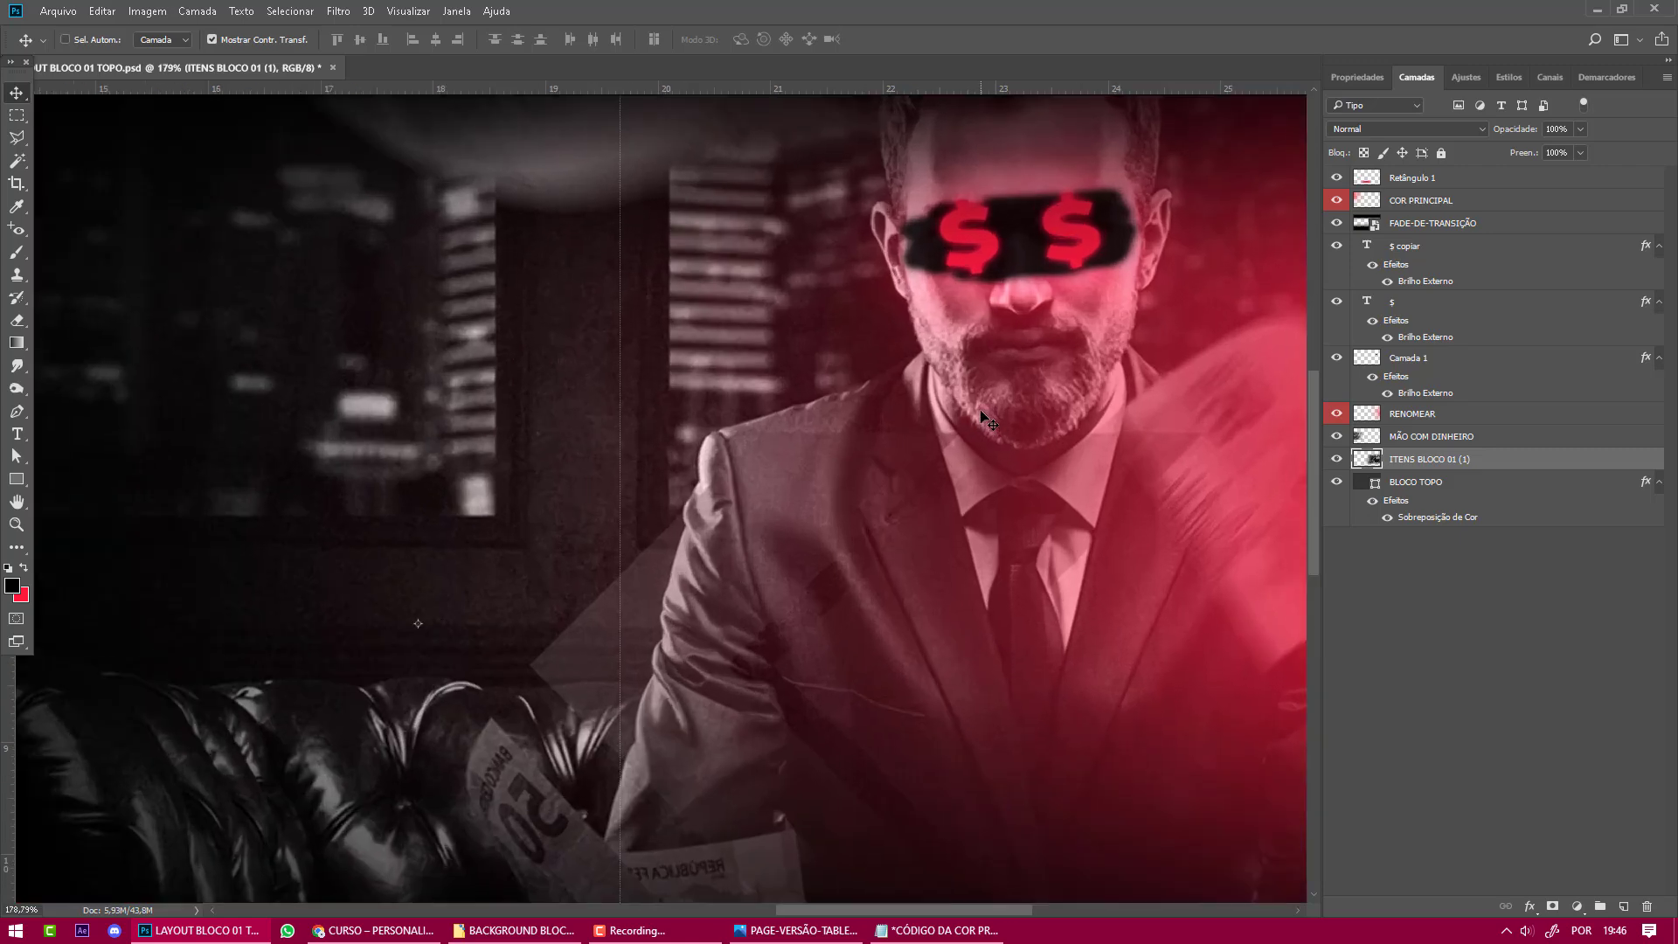
click(338, 10)
mouse_move(393, 329)
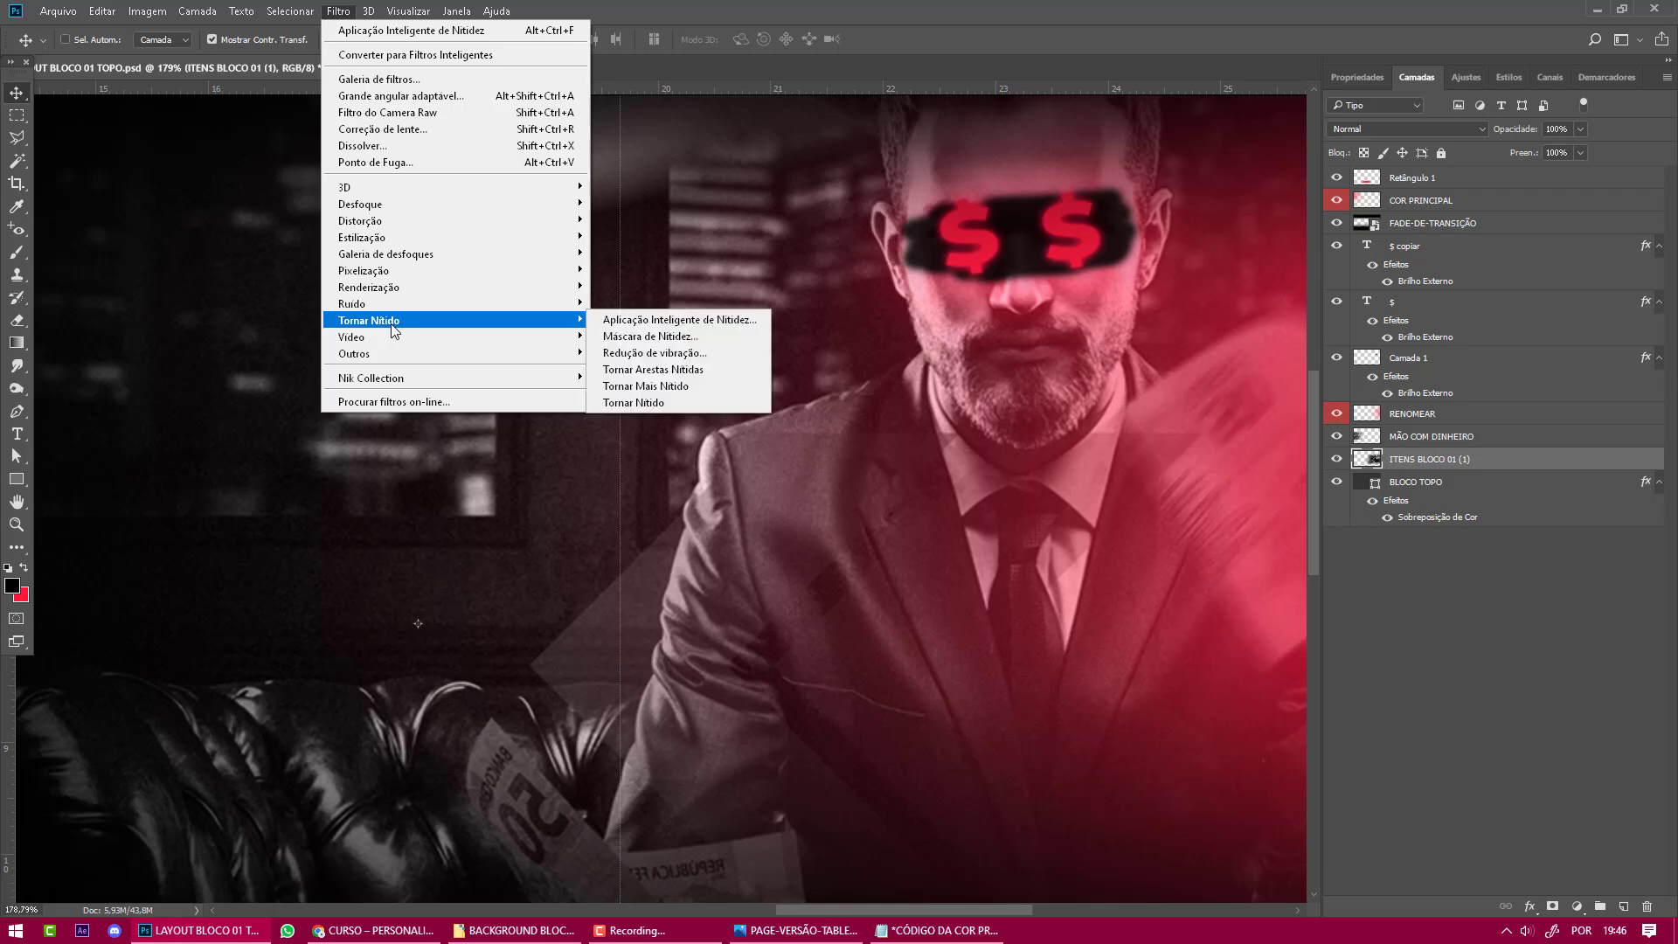
click(638, 320)
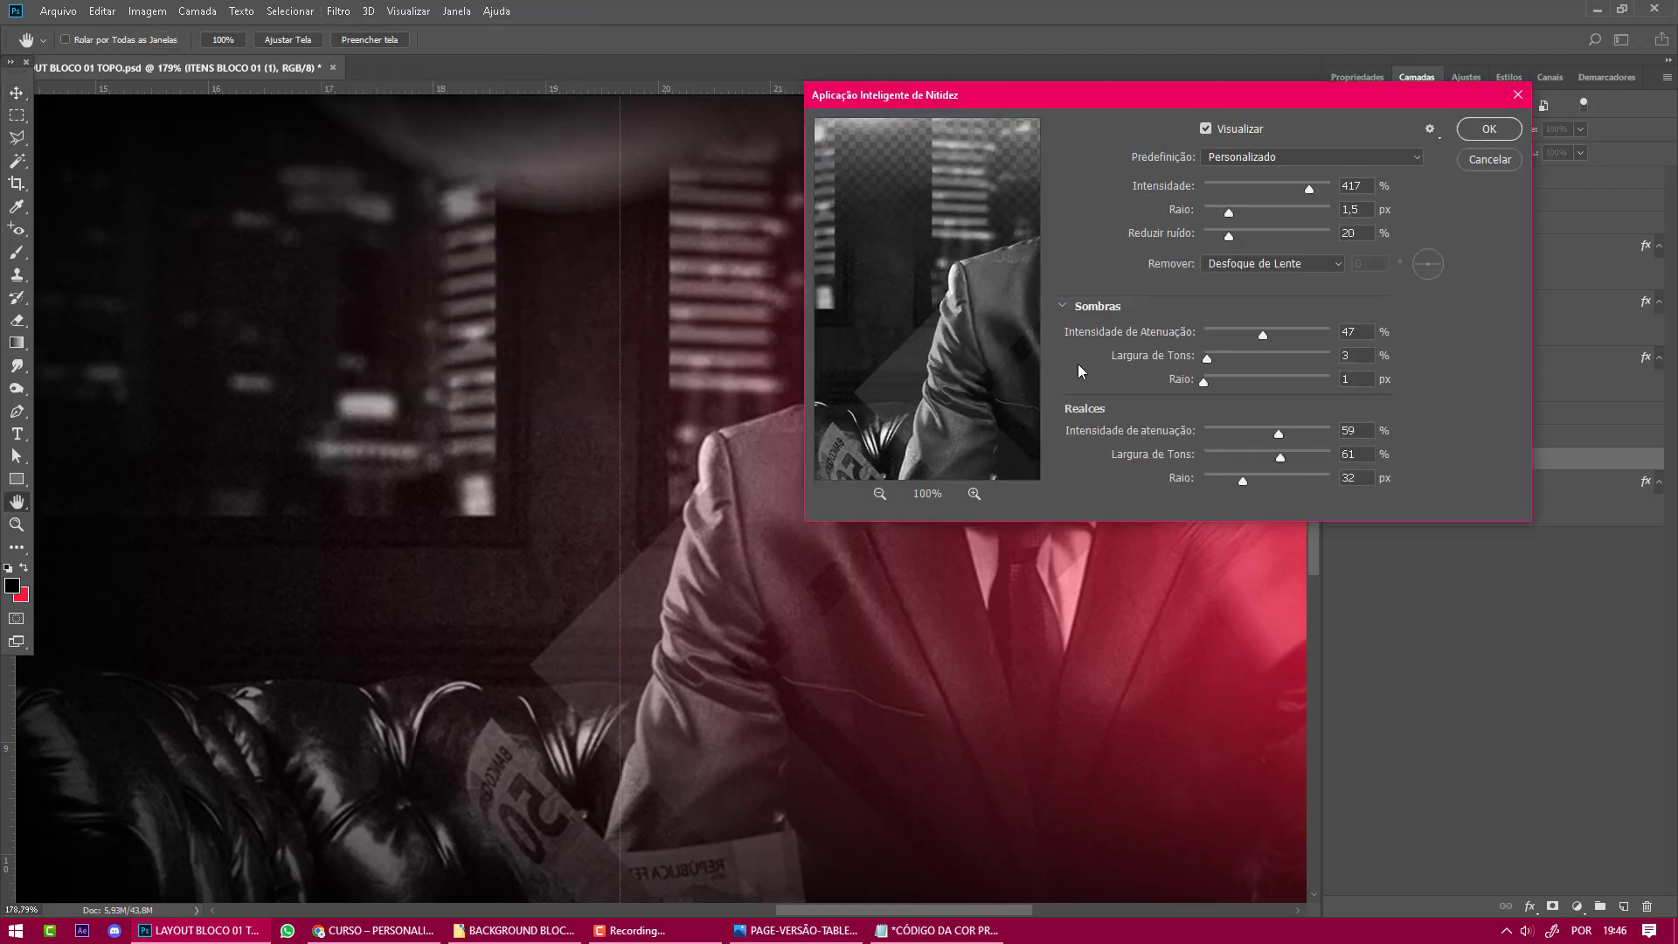
drag(1192, 93, 1217, 498)
drag(1301, 593, 1274, 593)
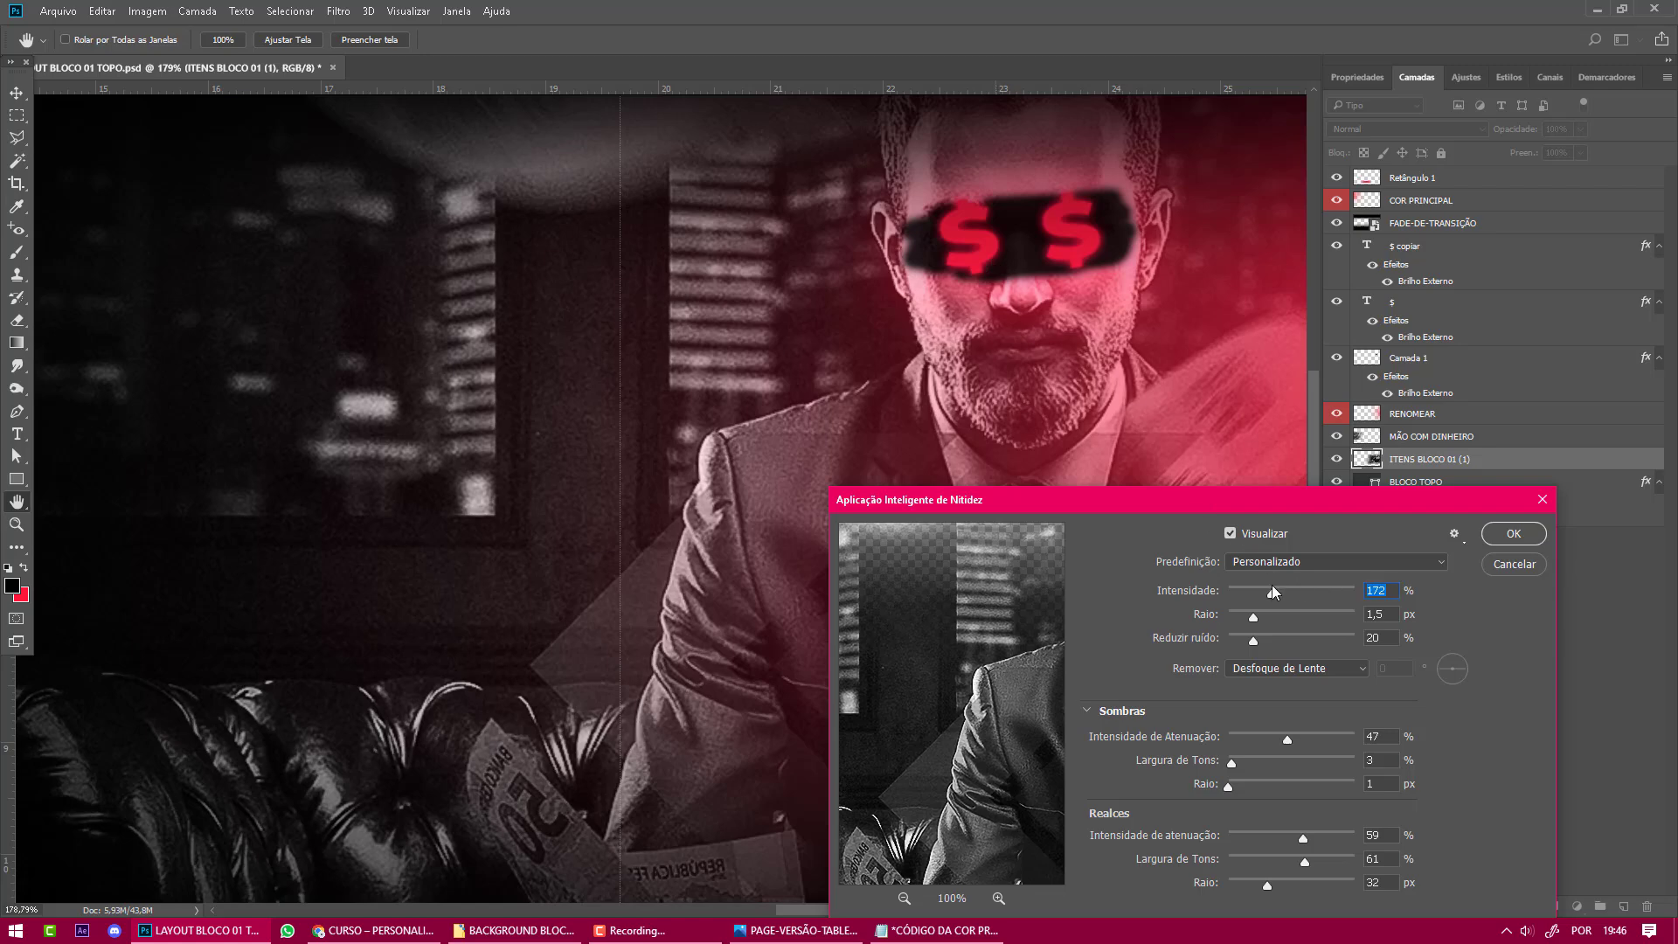
click(1230, 534)
click(1230, 534)
click(1514, 564)
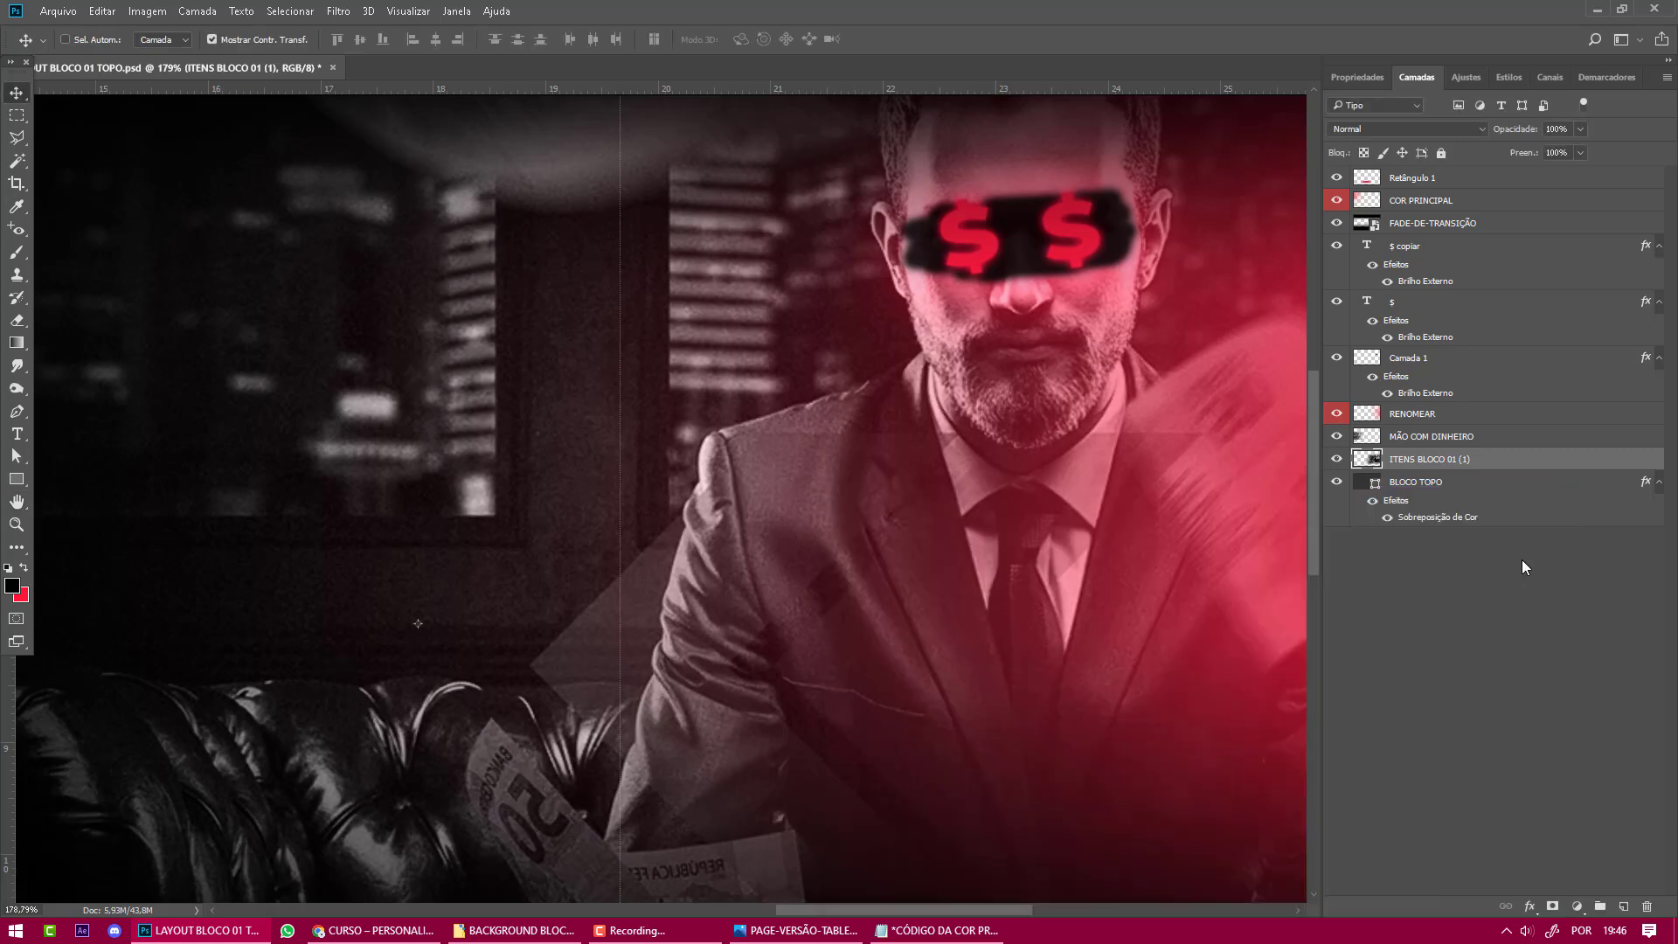
Place TEXTURA.jpg from the BACKGROUND BLOCO 01 folder over the whole canvas, above the Retângulo 1 layer.
key(ctrl+0)
key(v)
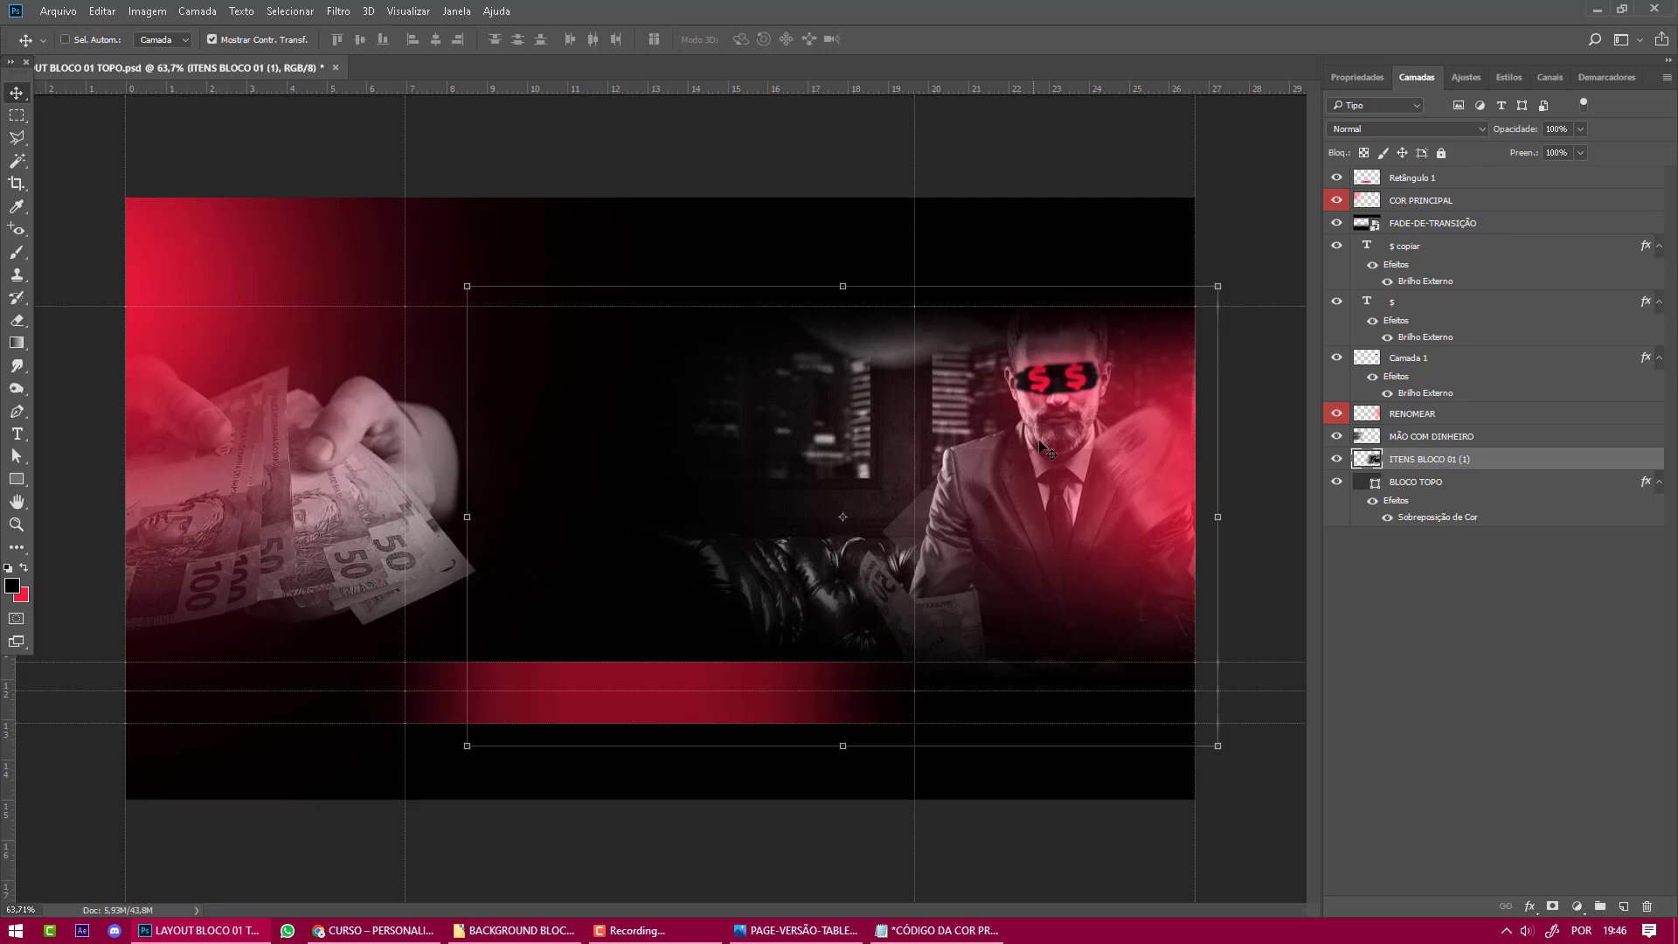
click(17, 525)
drag(574, 486, 605, 498)
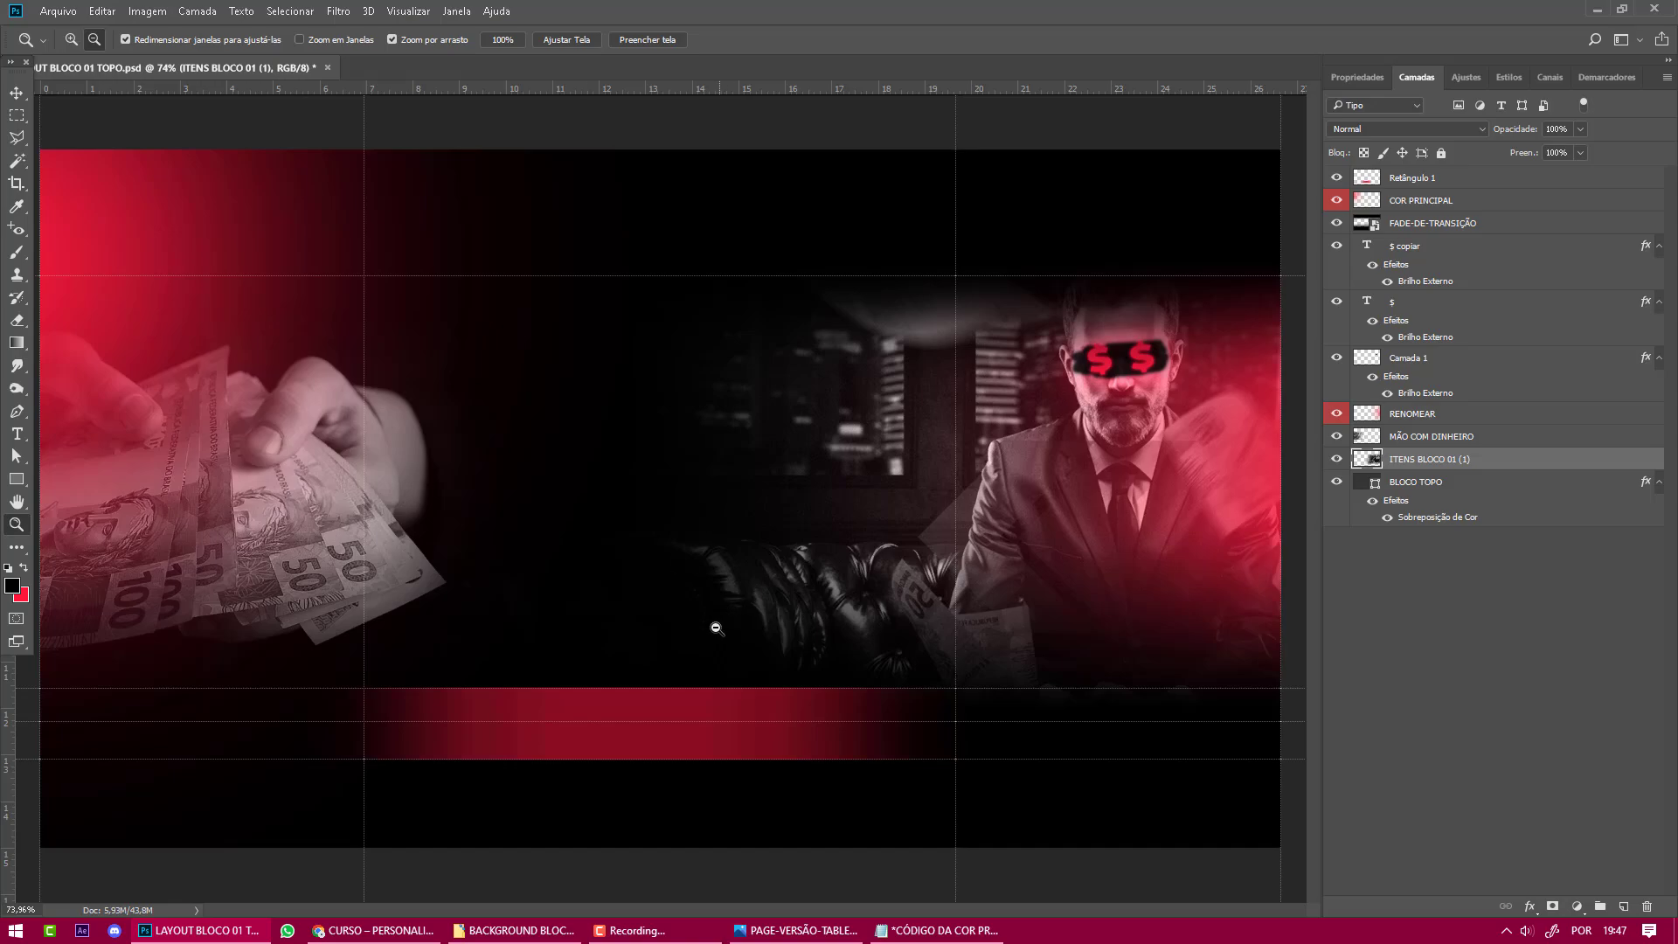
click(514, 930)
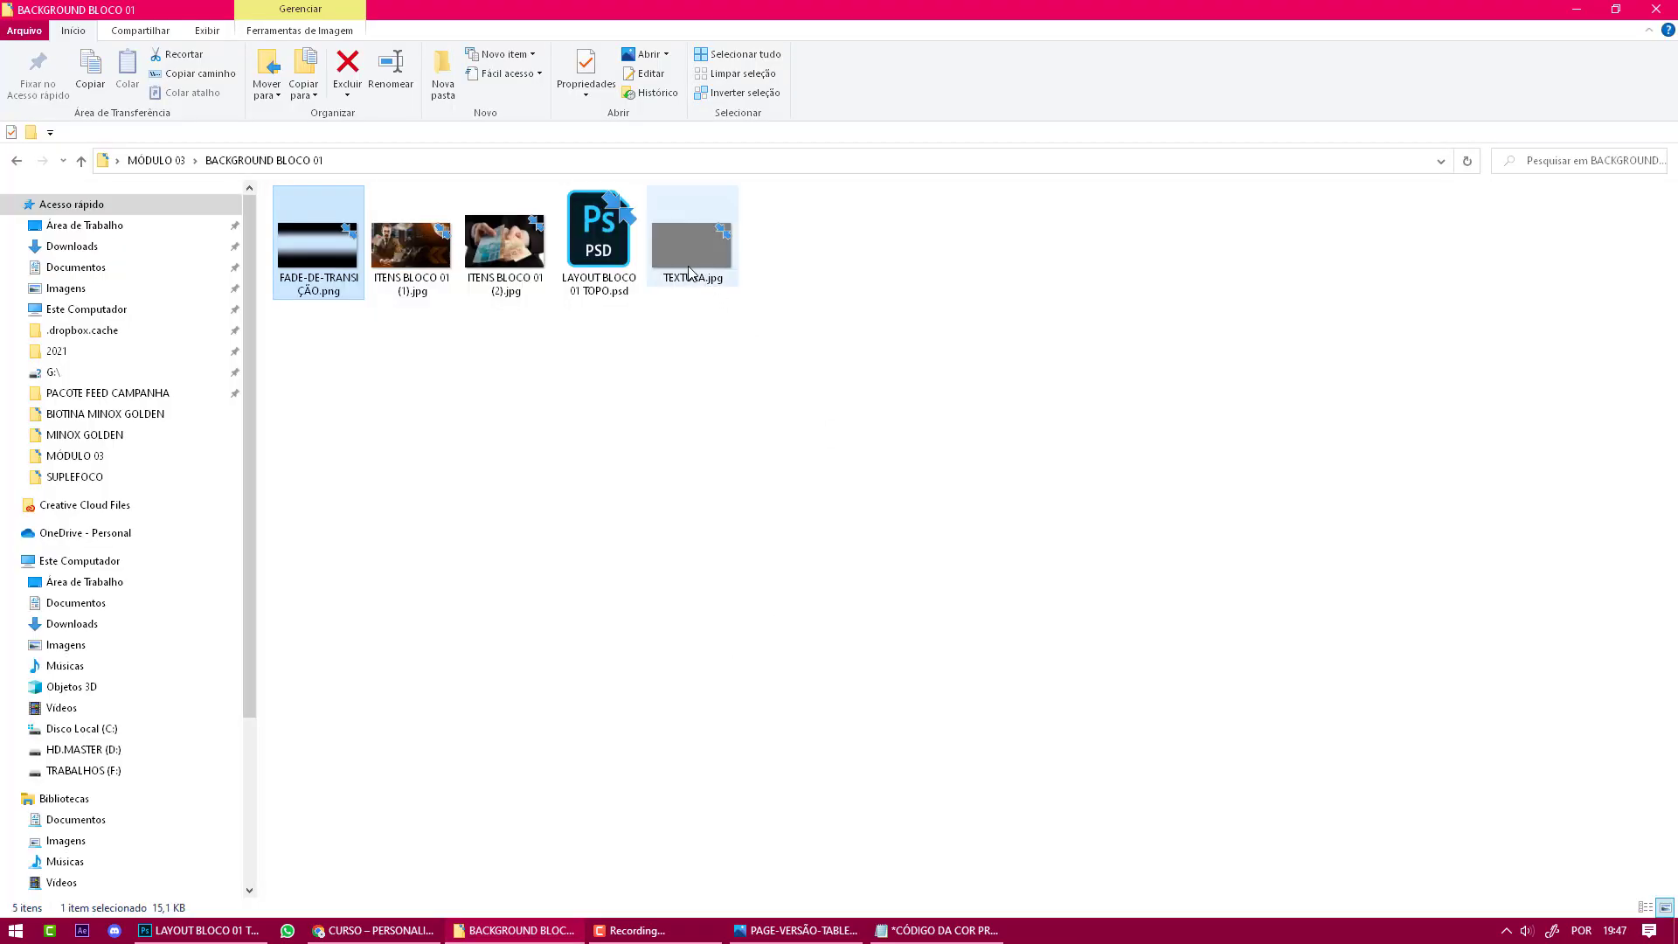
click(506, 932)
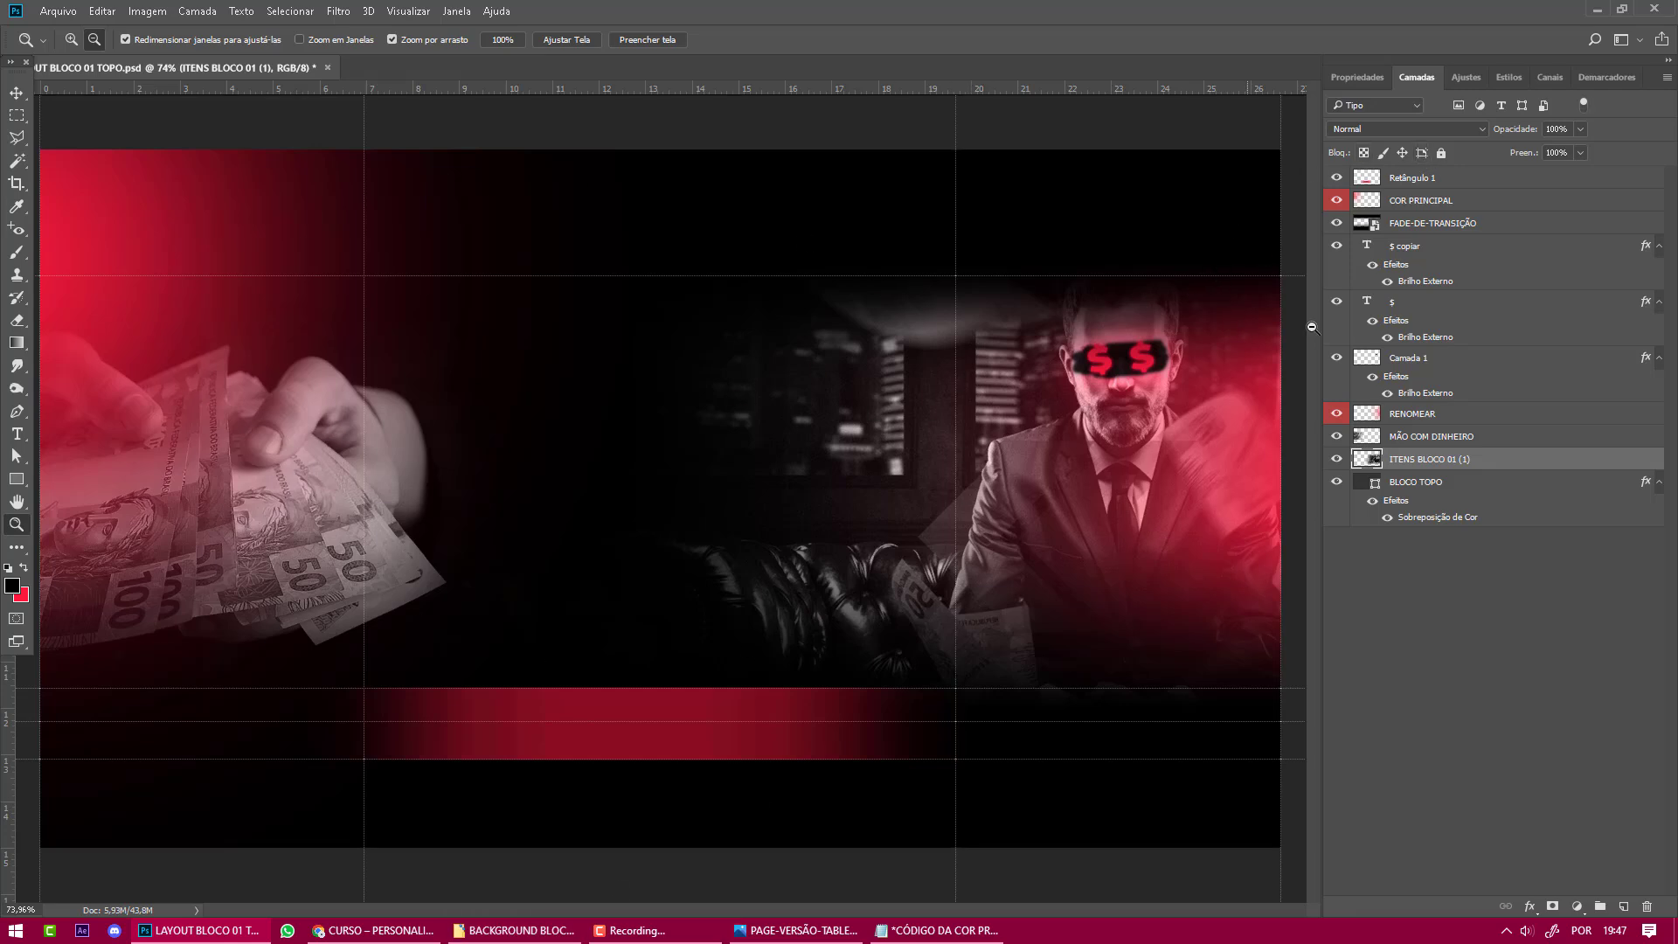
click(1420, 179)
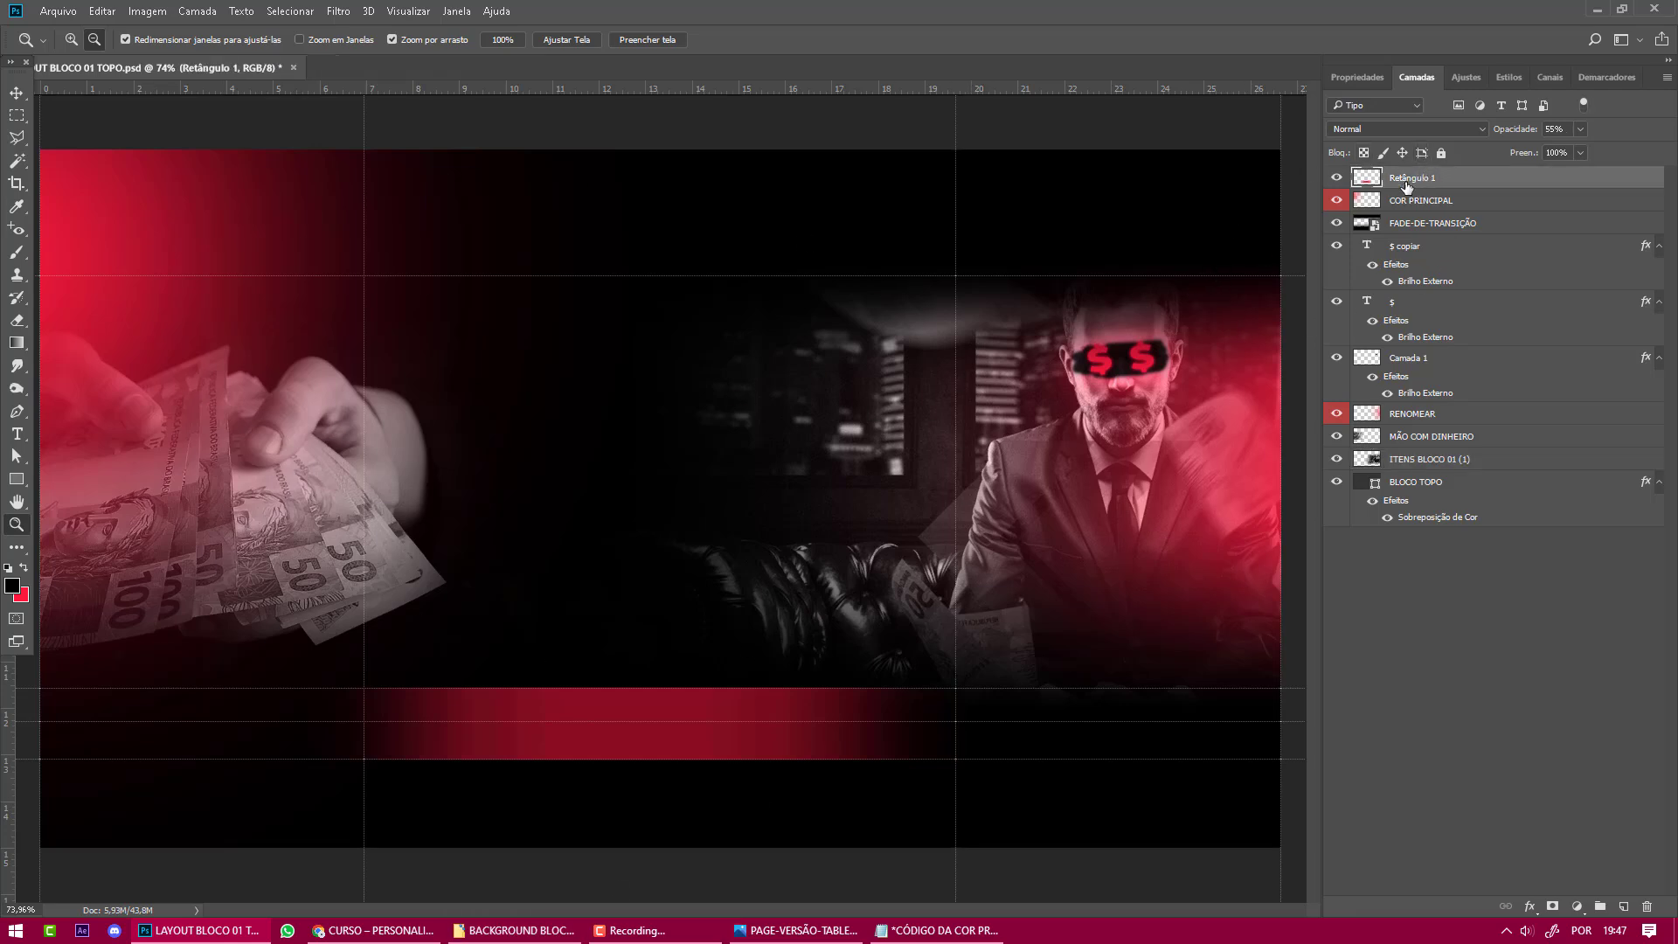
key(alt+Tab)
drag(704, 276, 679, 485)
drag(620, 367, 606, 376)
key(Return)
key(z)
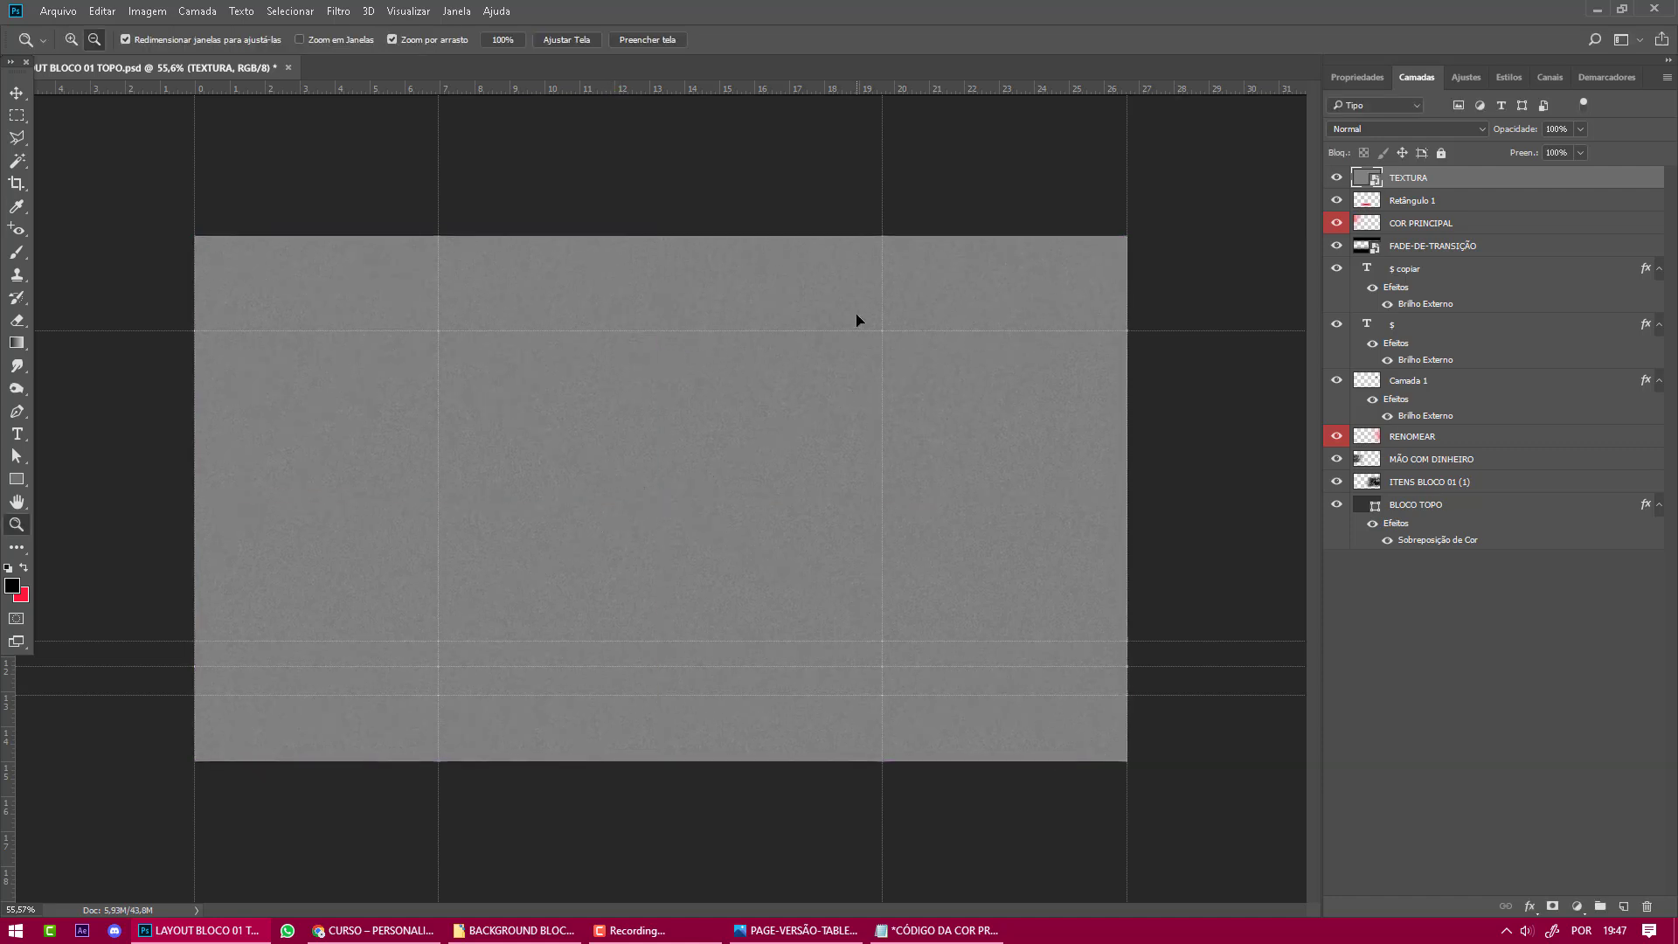
Set the TEXTURA layer's blend mode to Overlay (Sobrepor).
click(17, 92)
scroll(504, 304, up, 2)
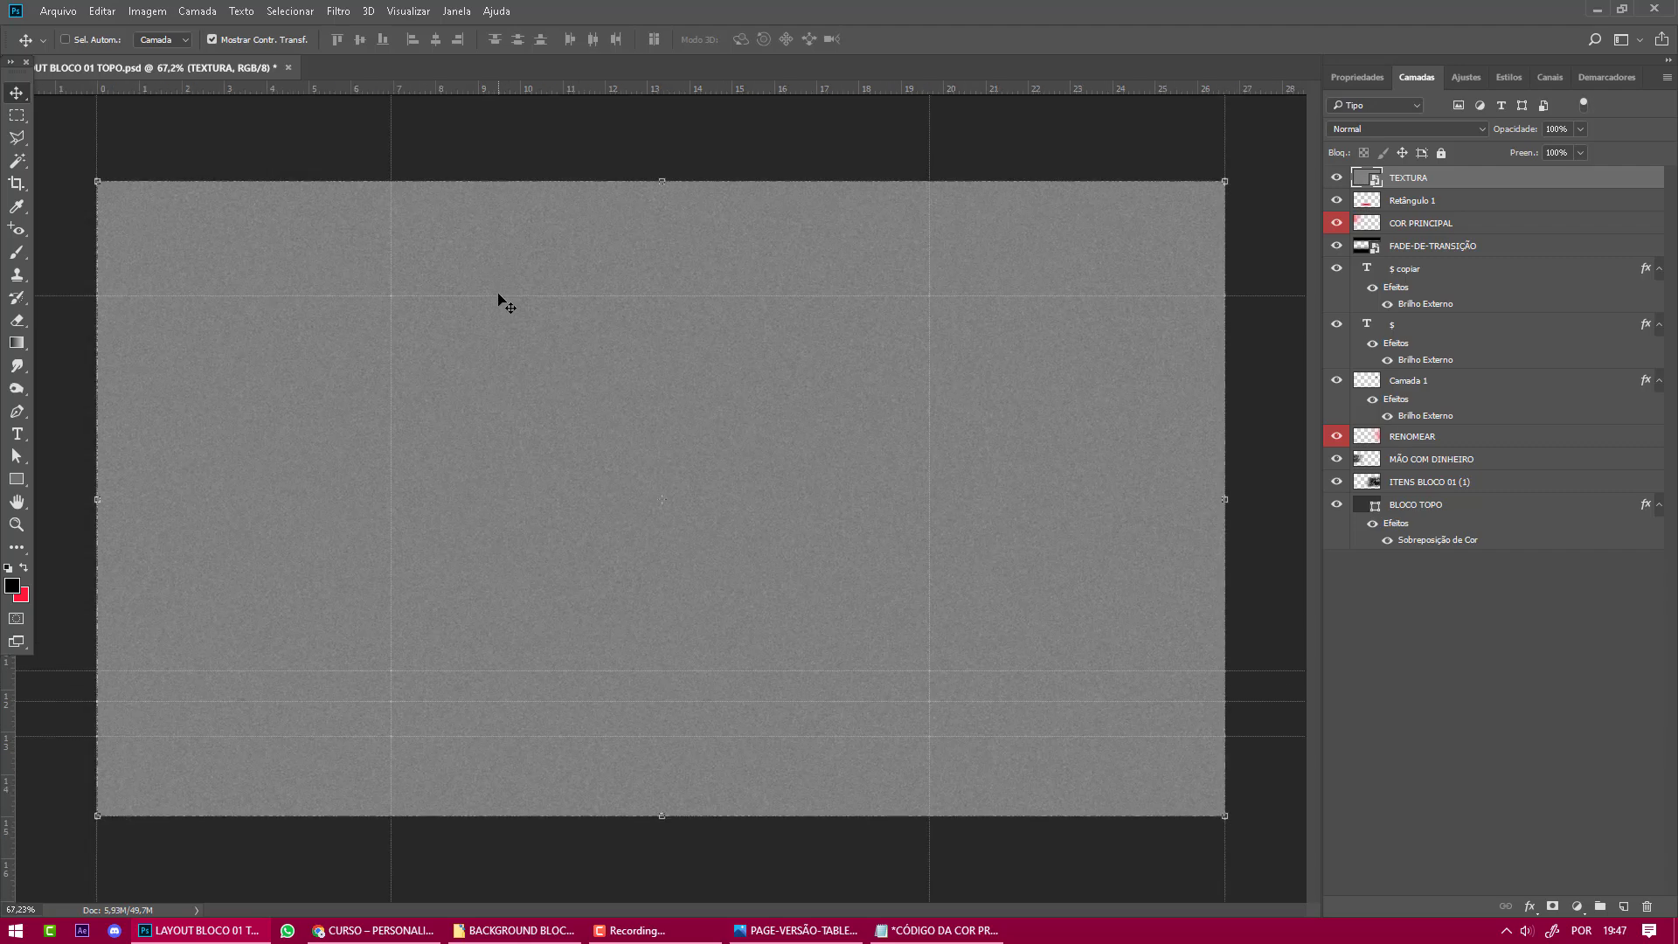
scroll(507, 303, up, 1)
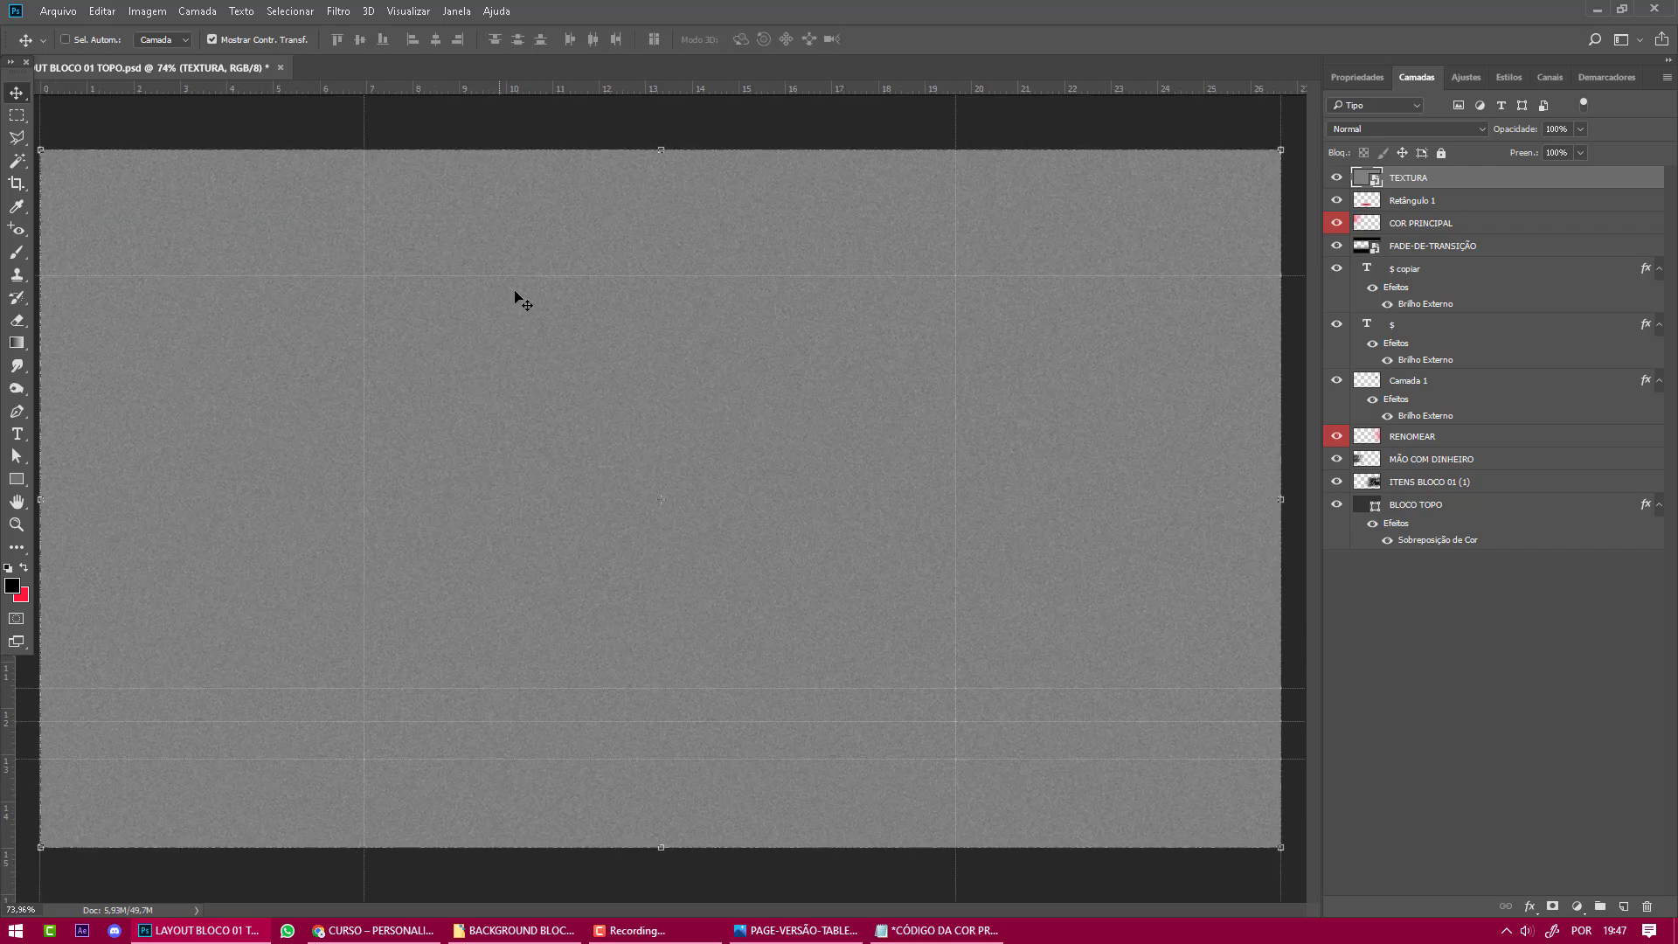
click(1435, 128)
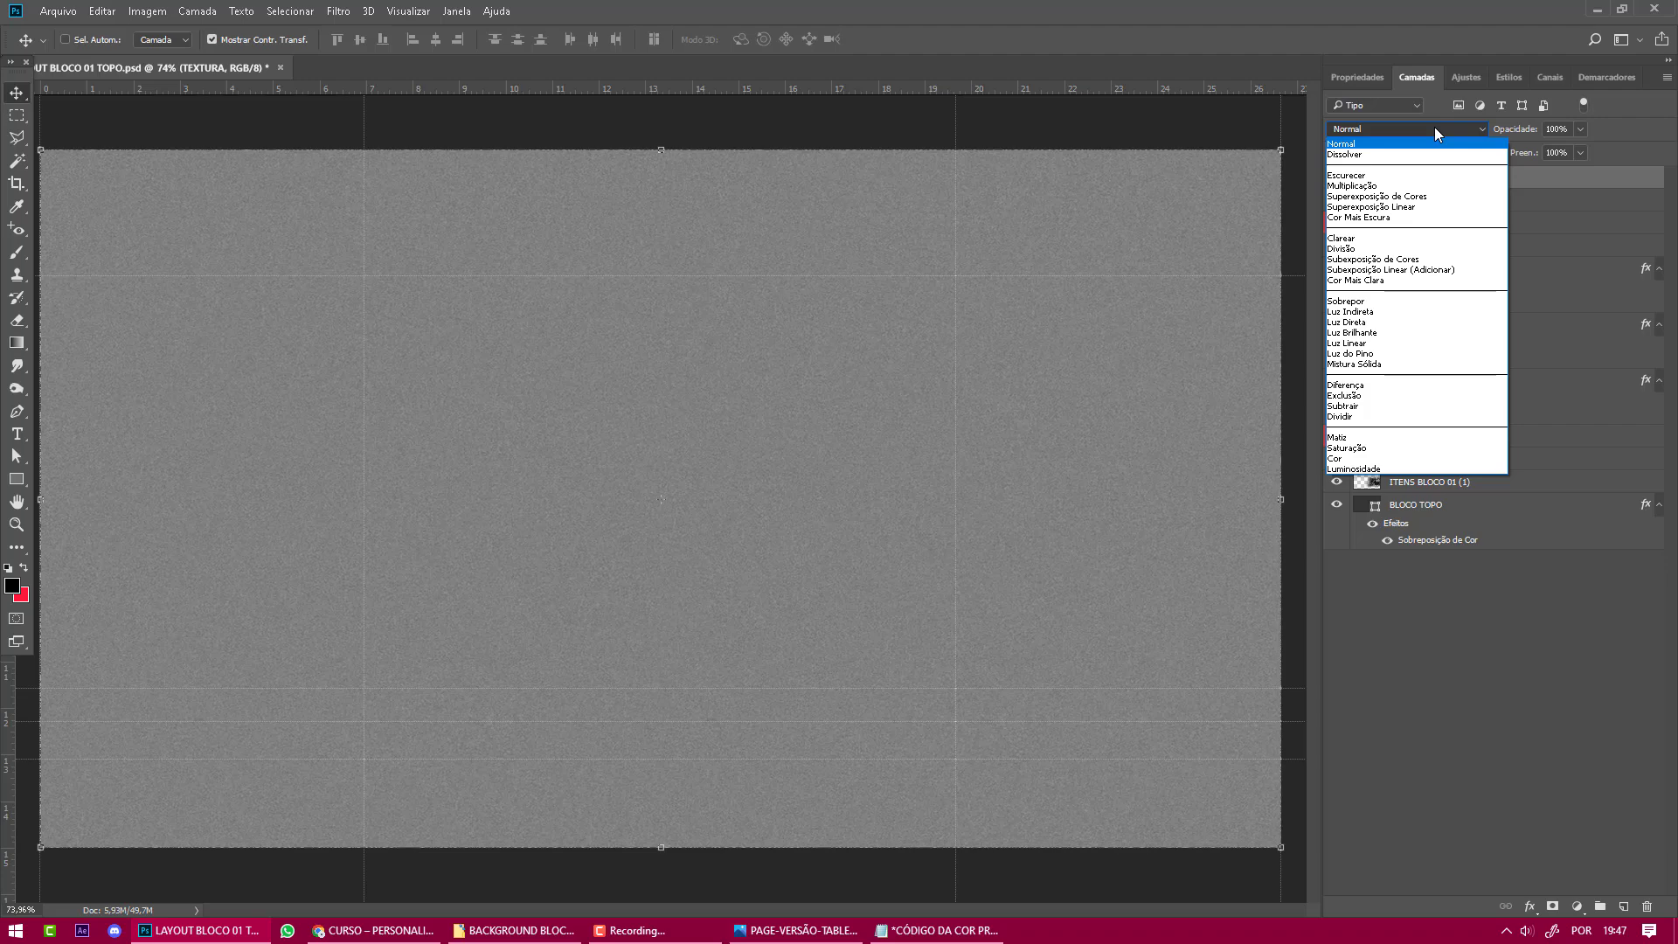
click(1388, 301)
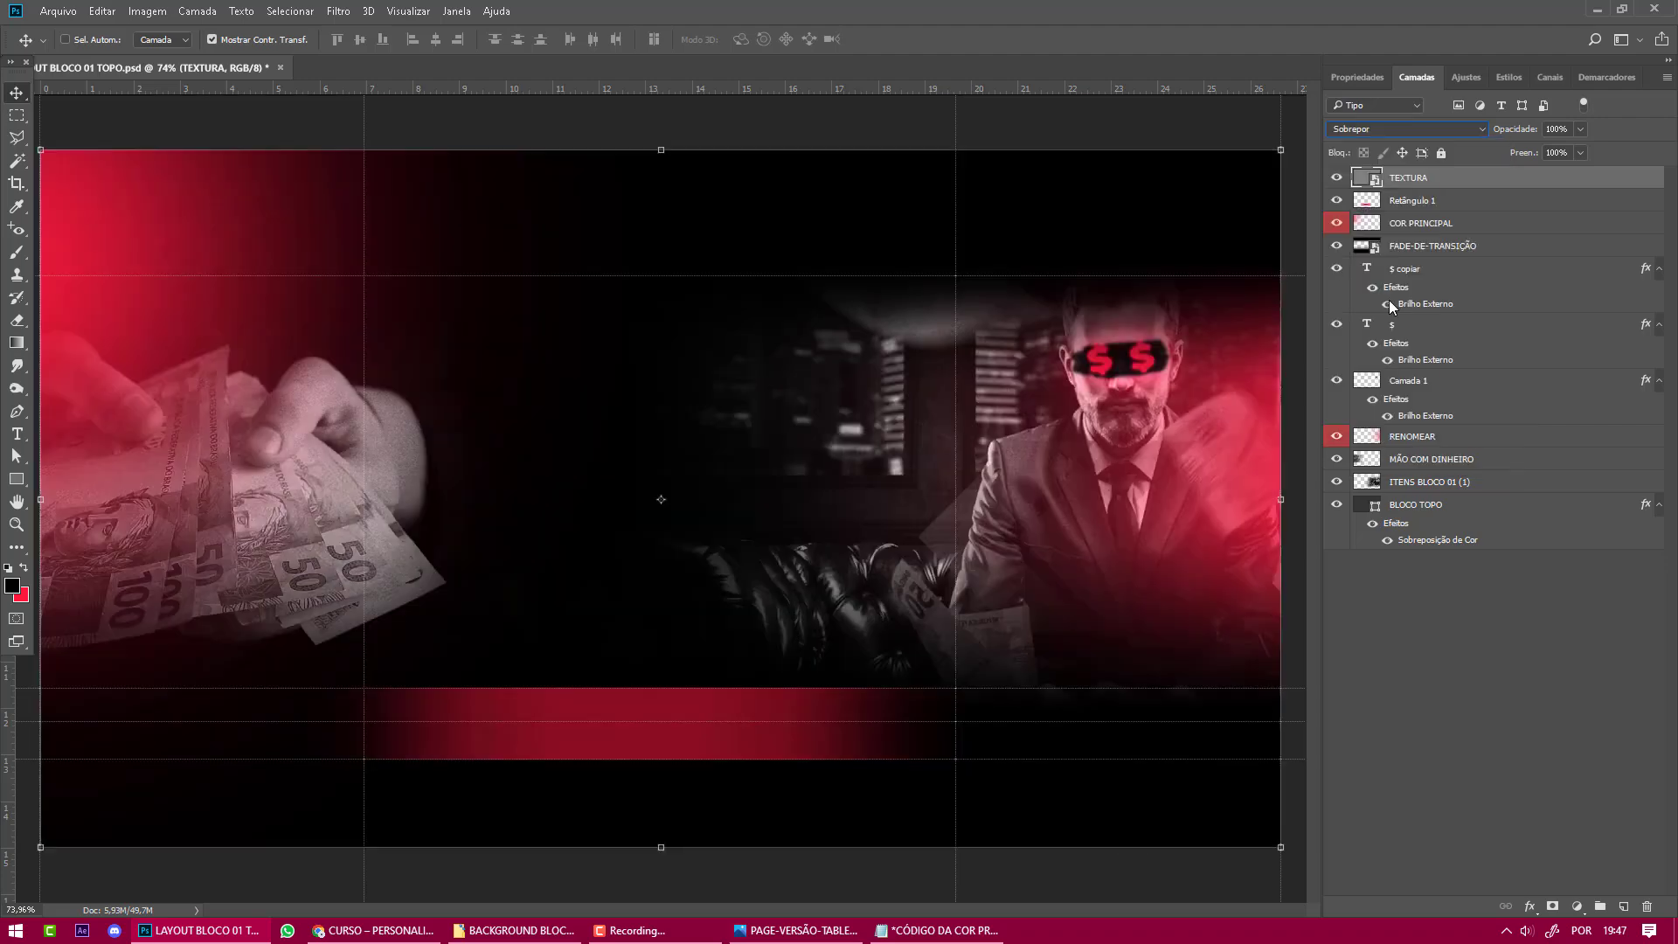
Examine the texture's grain up close over the red glow and the hand photo, and within the full composition.
click(15, 525)
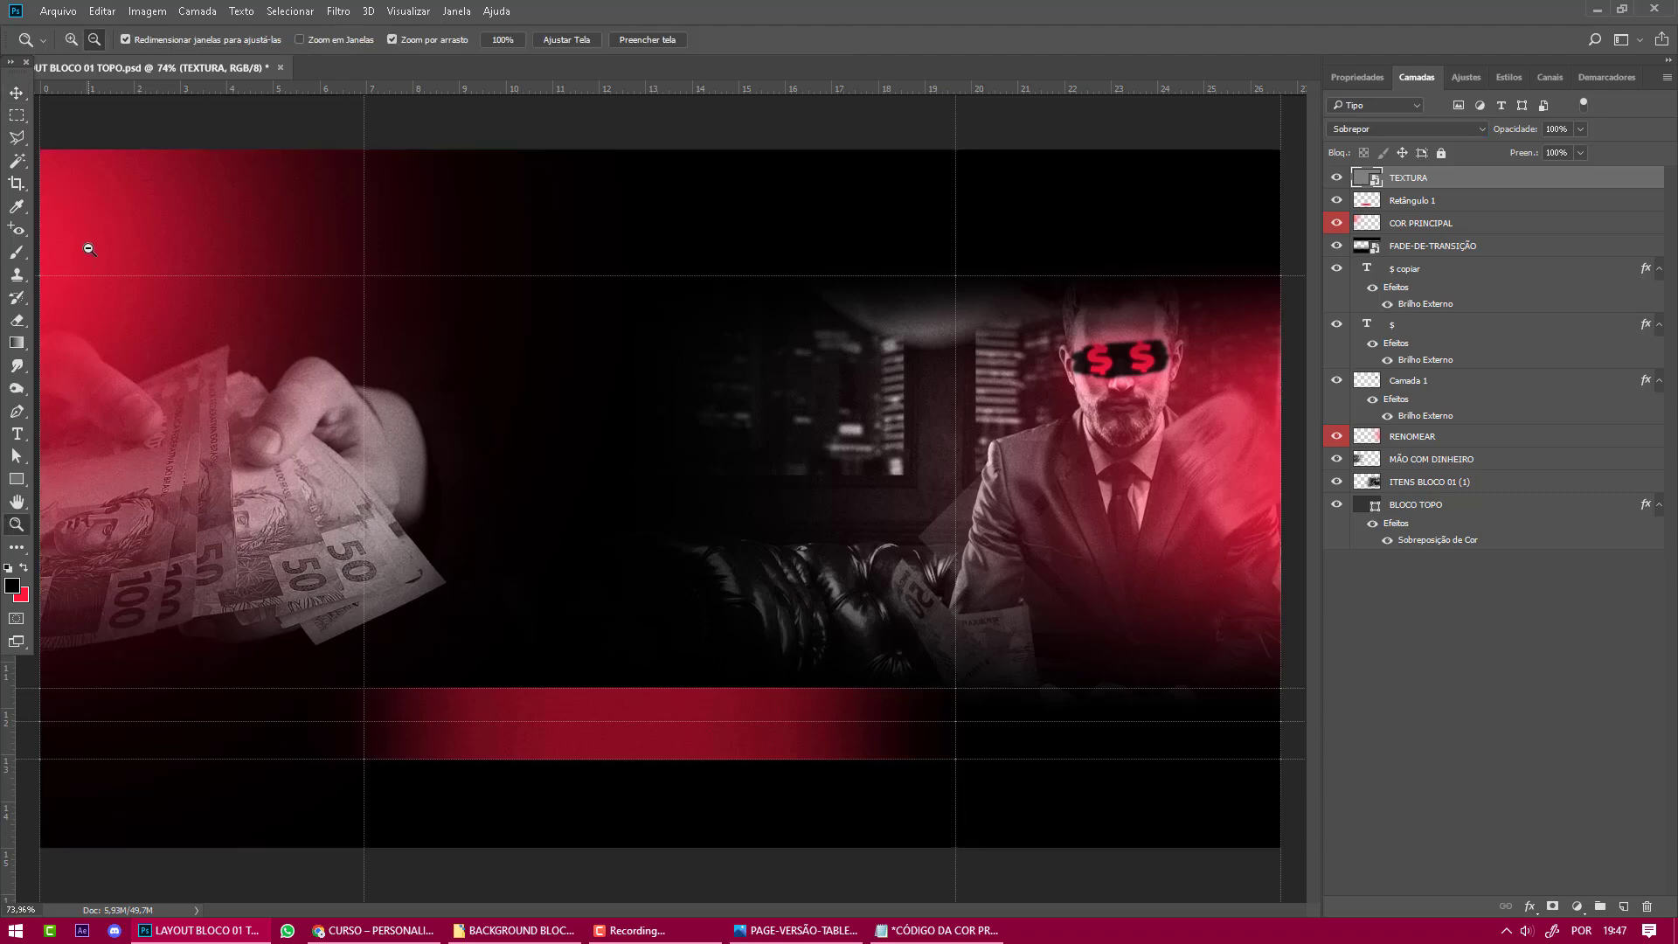
scroll(85, 248, up, 3)
scroll(83, 247, down, 1)
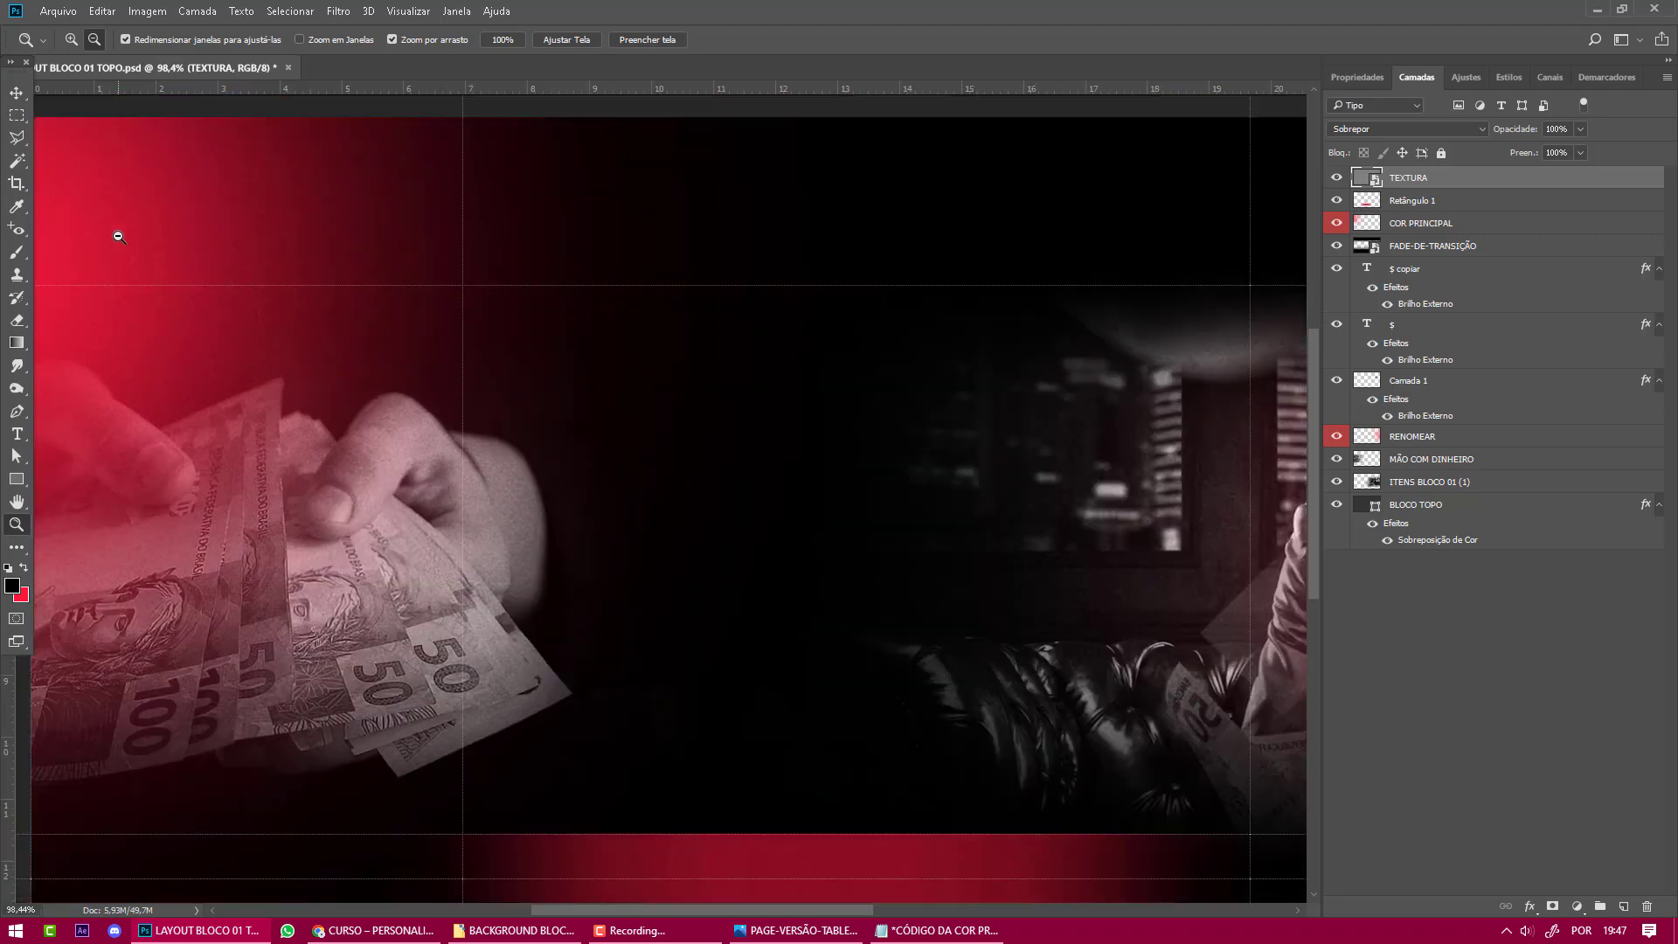
scroll(108, 248, down, 1)
scroll(105, 248, up, 2)
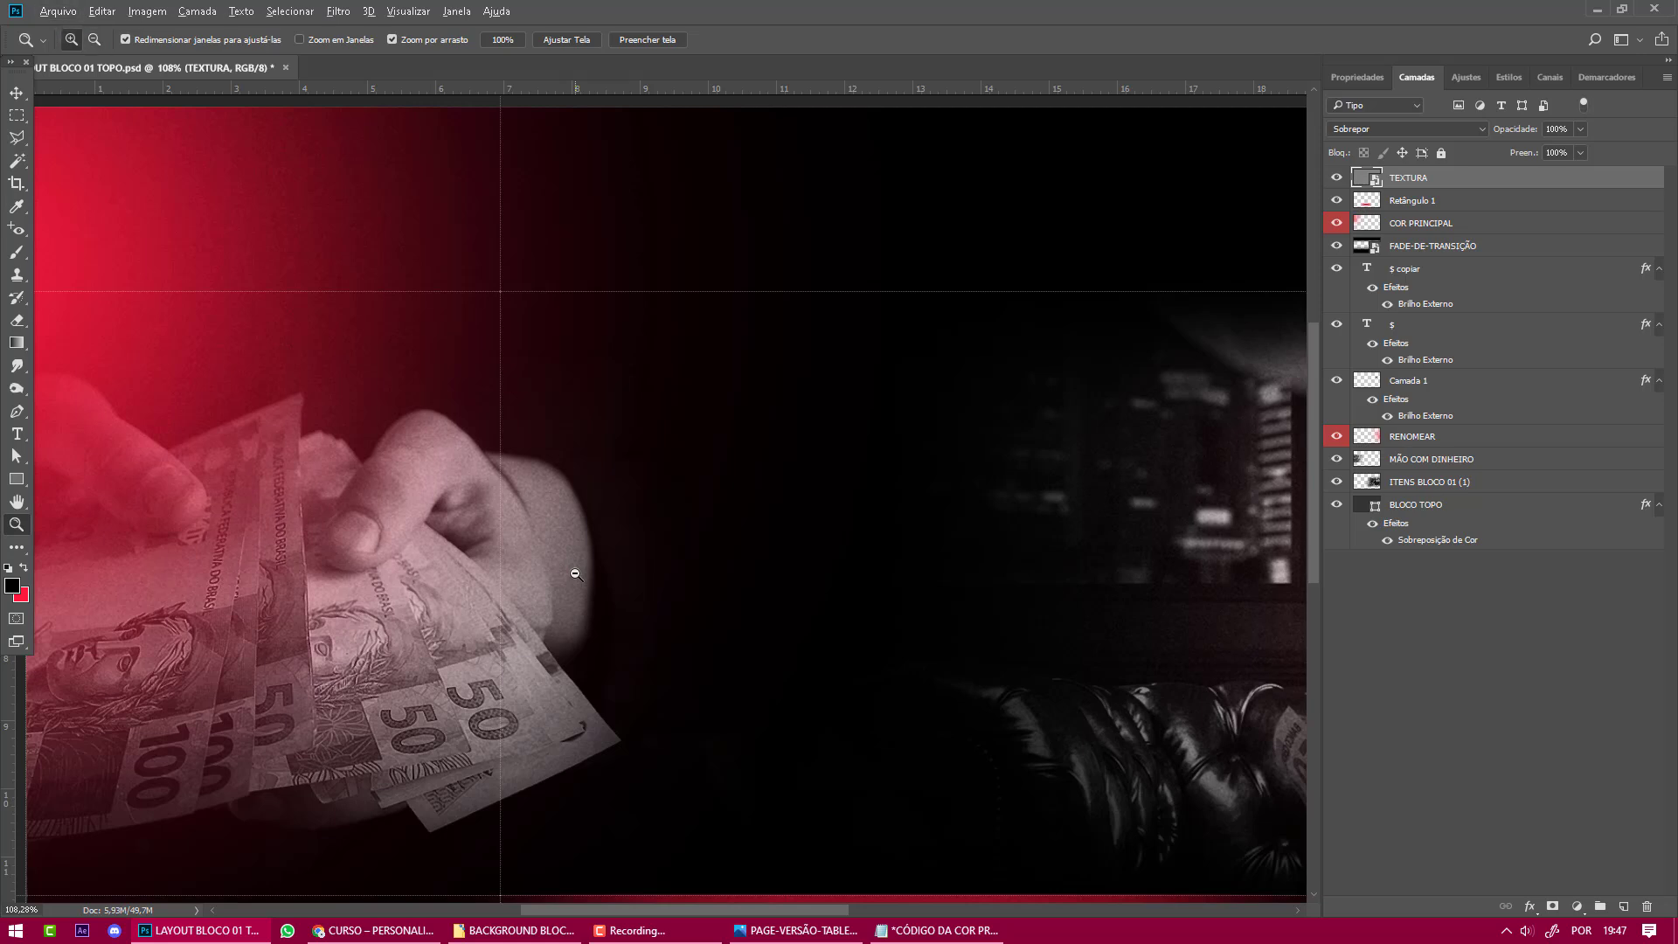
drag(142, 206, 141, 206)
alt+click(141, 206)
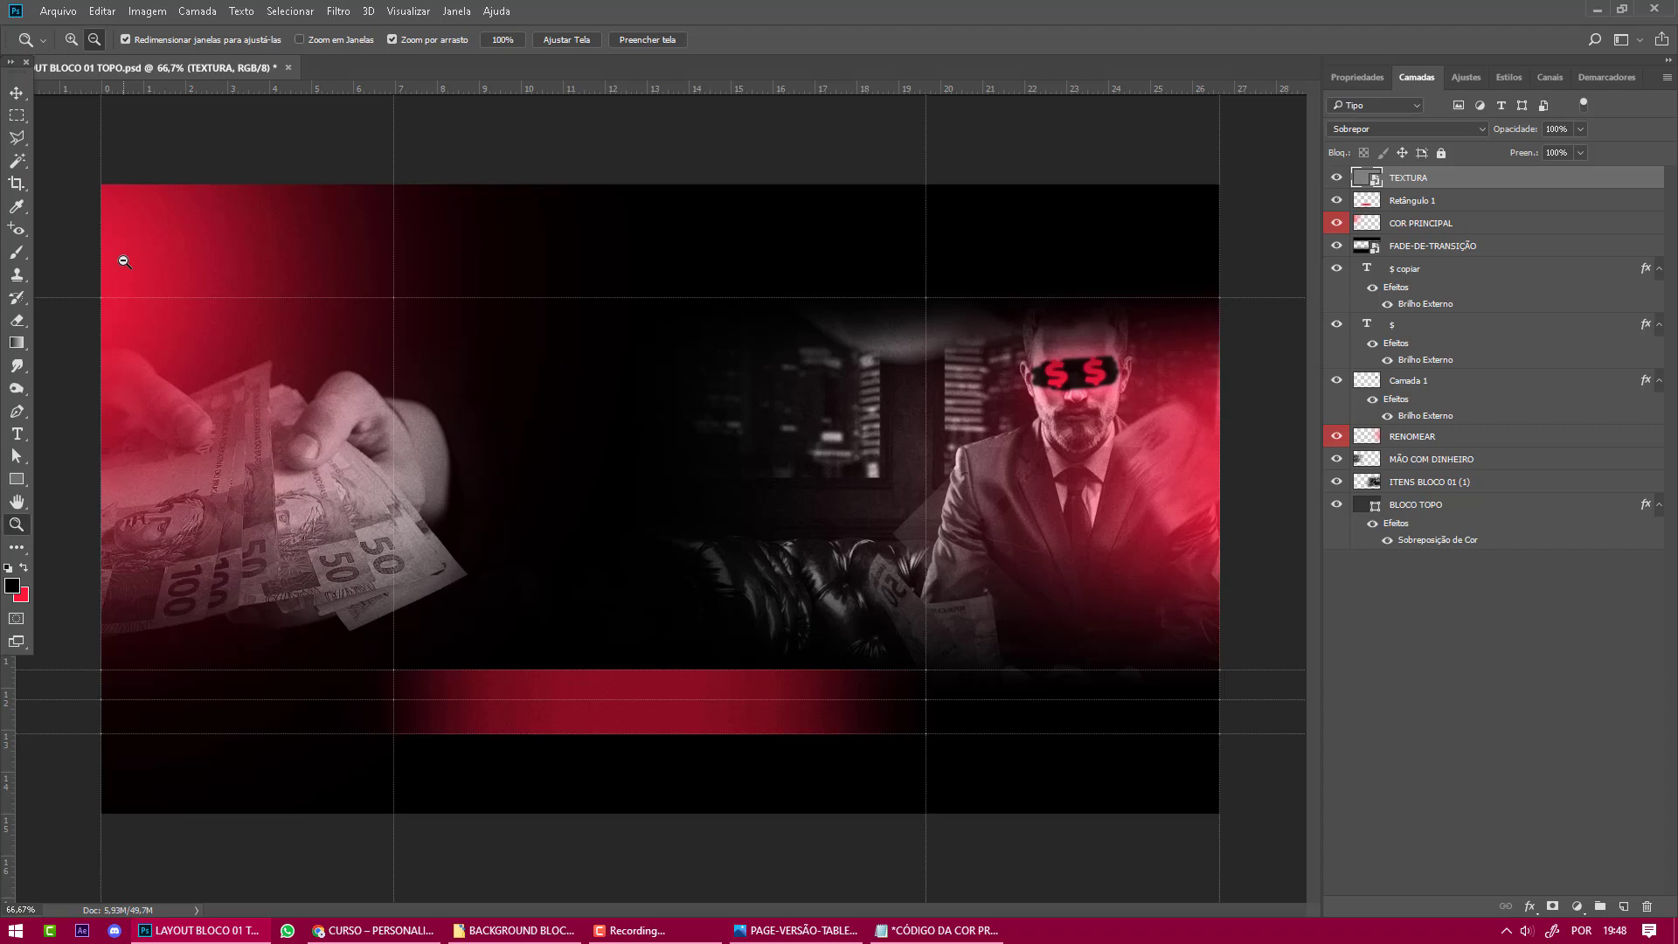
drag(70, 227, 56, 222)
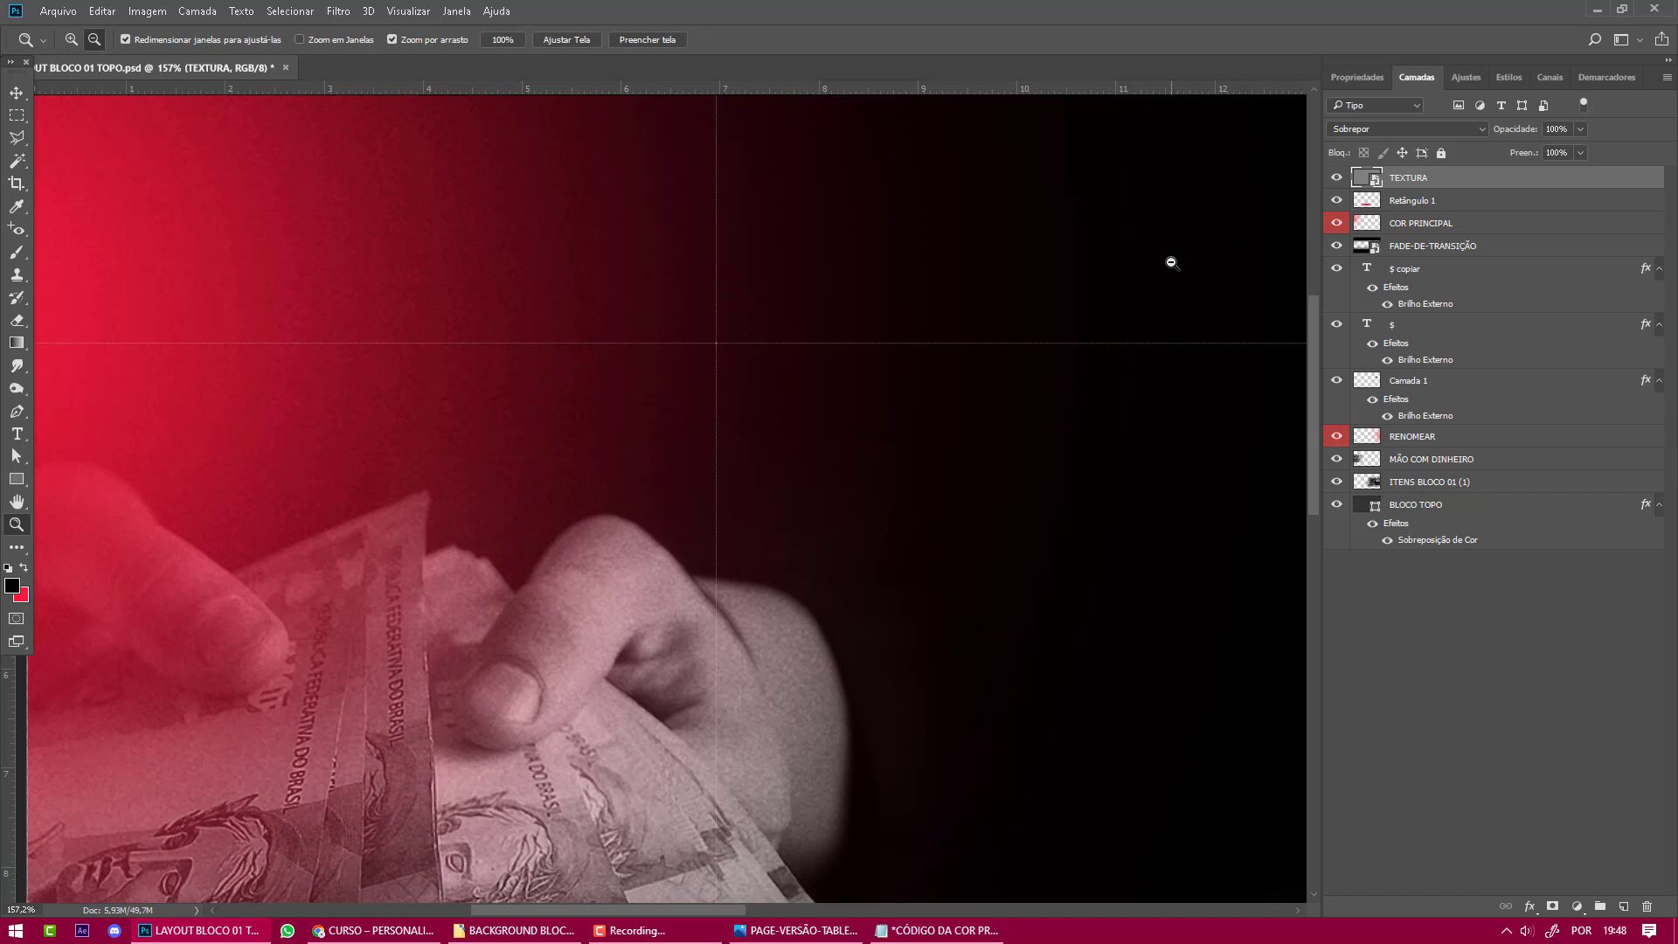
Reduce the TEXTURA layer's opacity to 25%.
click(1581, 129)
drag(1528, 149, 1489, 151)
click(1480, 179)
Compare the composition with and without the TEXTURA layer, including up close around the suited man.
click(1339, 178)
click(1338, 178)
click(1338, 178)
click(1339, 178)
click(1339, 179)
click(1338, 179)
drag(761, 270, 1093, 476)
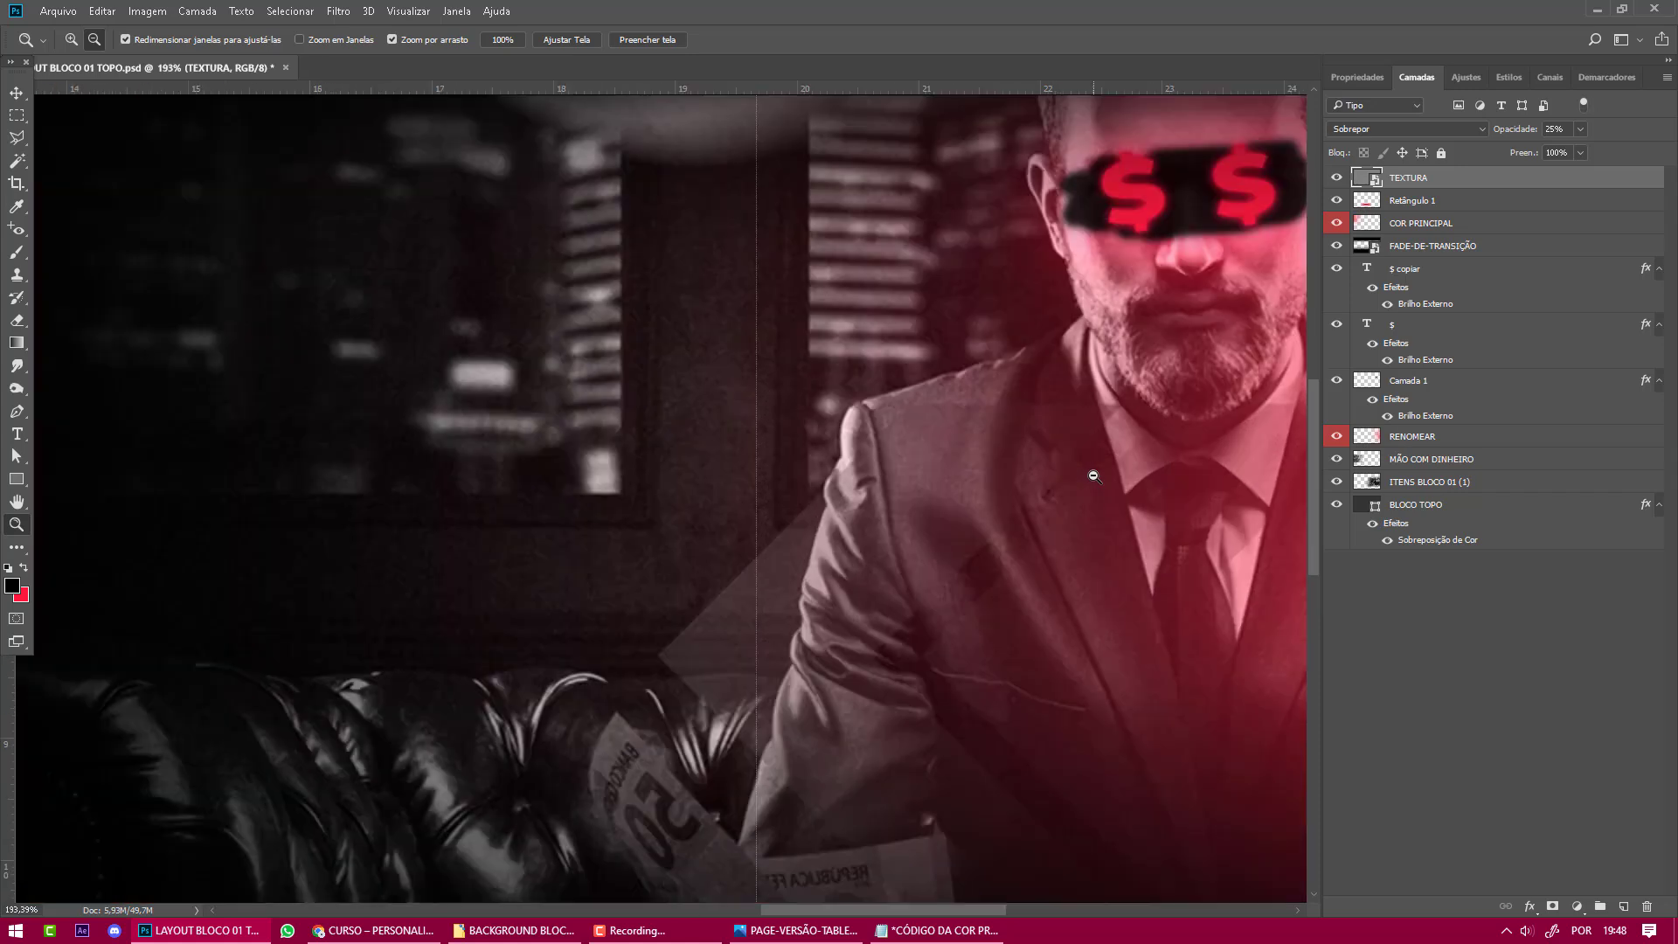
click(1338, 179)
click(1338, 179)
click(1338, 179)
click(1338, 179)
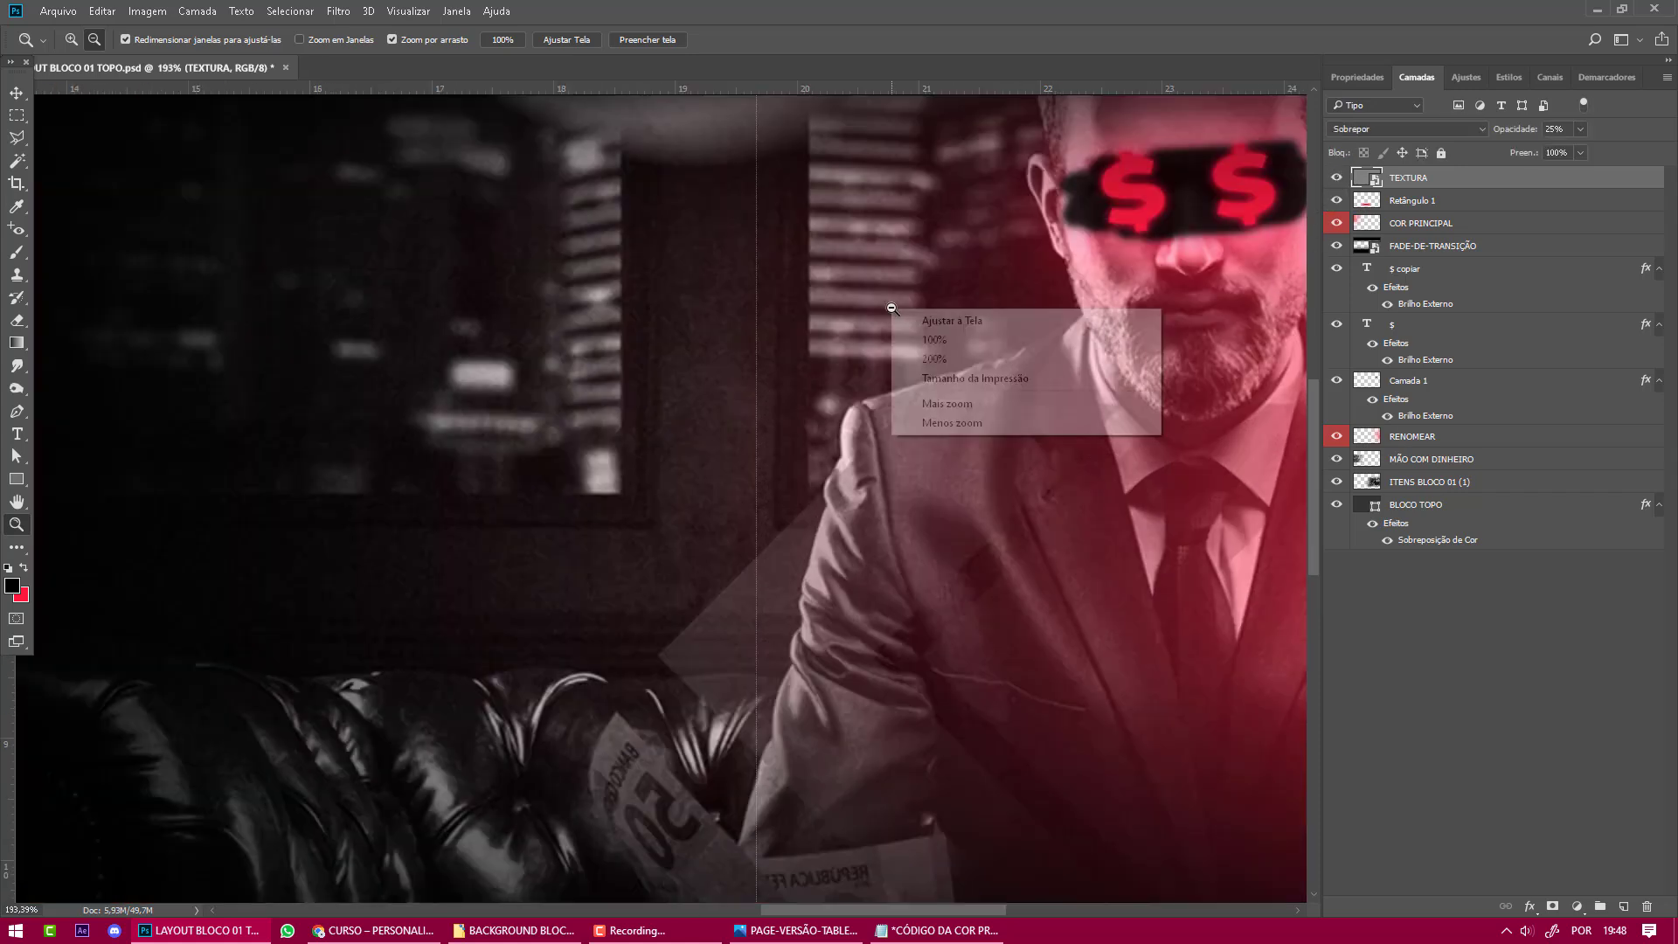
Compare the full composition with the sales page preview in the browser and return to Photoshop.
scroll(956, 318, down, 3)
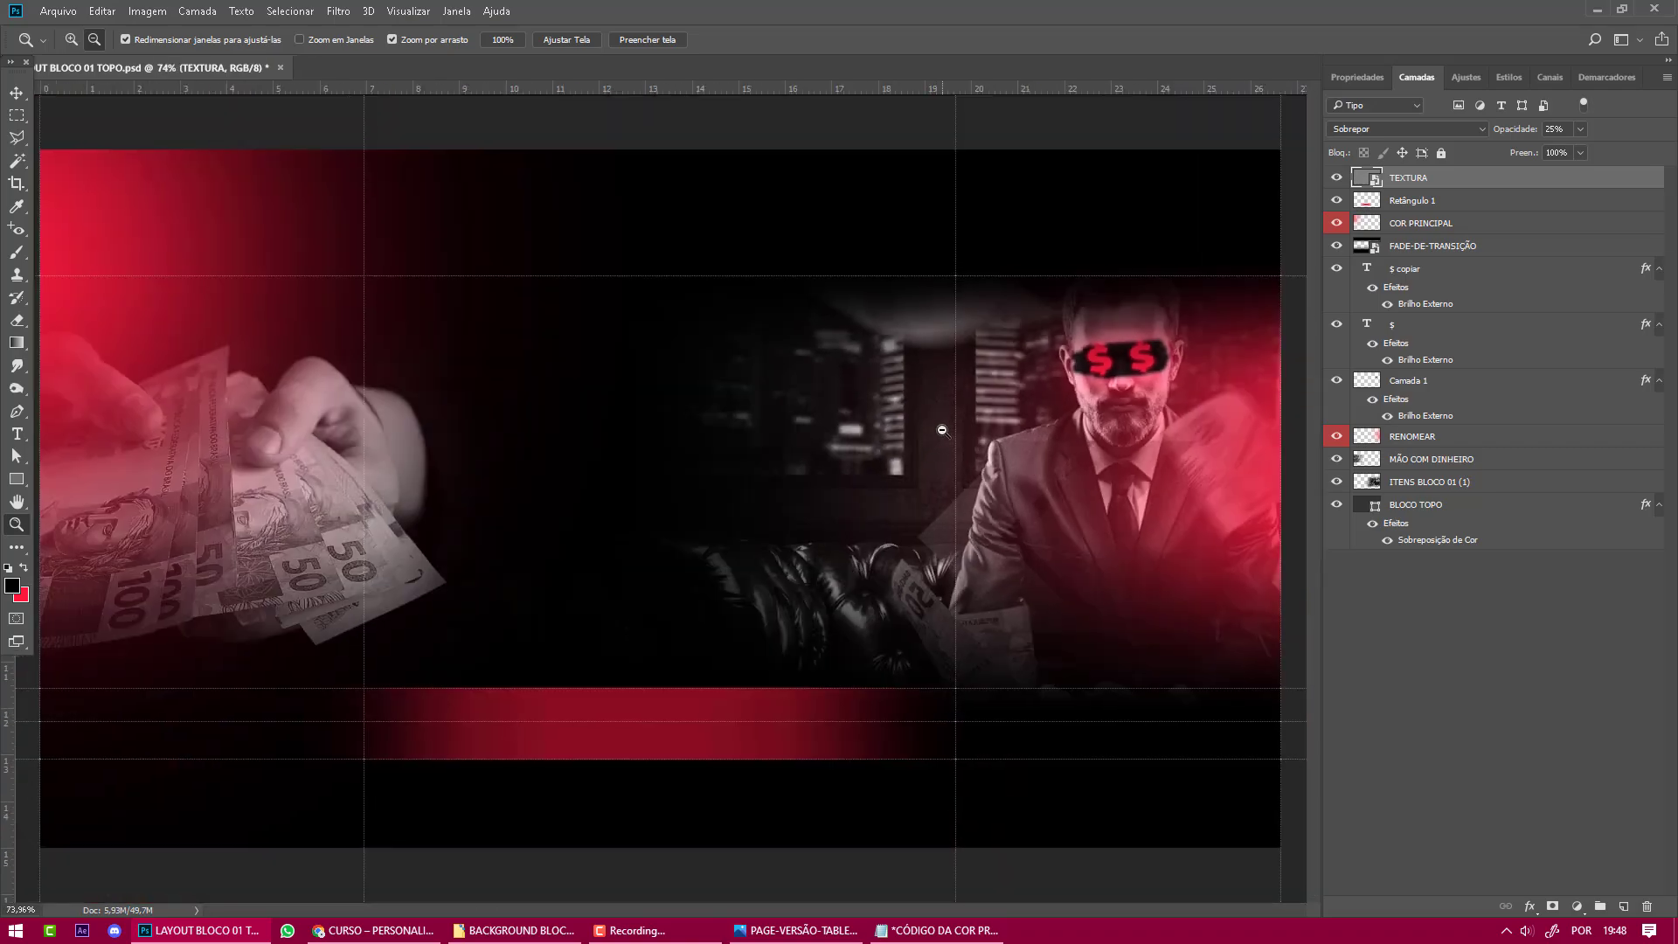
key(alt+Tab)
key(alt+Tab)
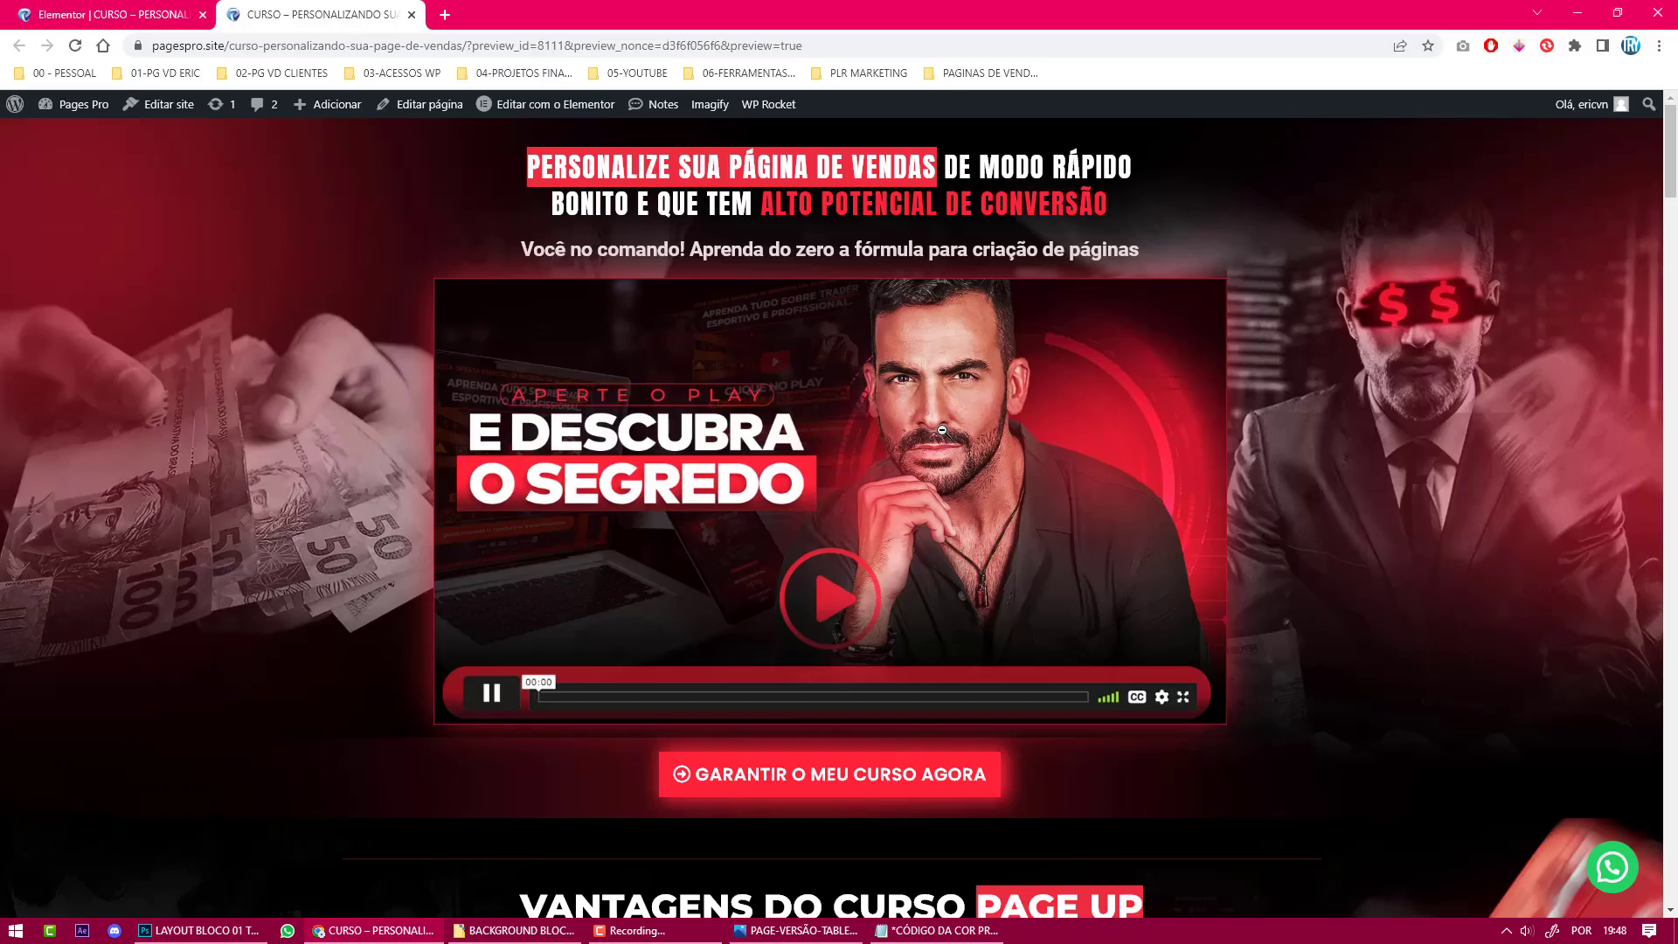
key(alt+Tab)
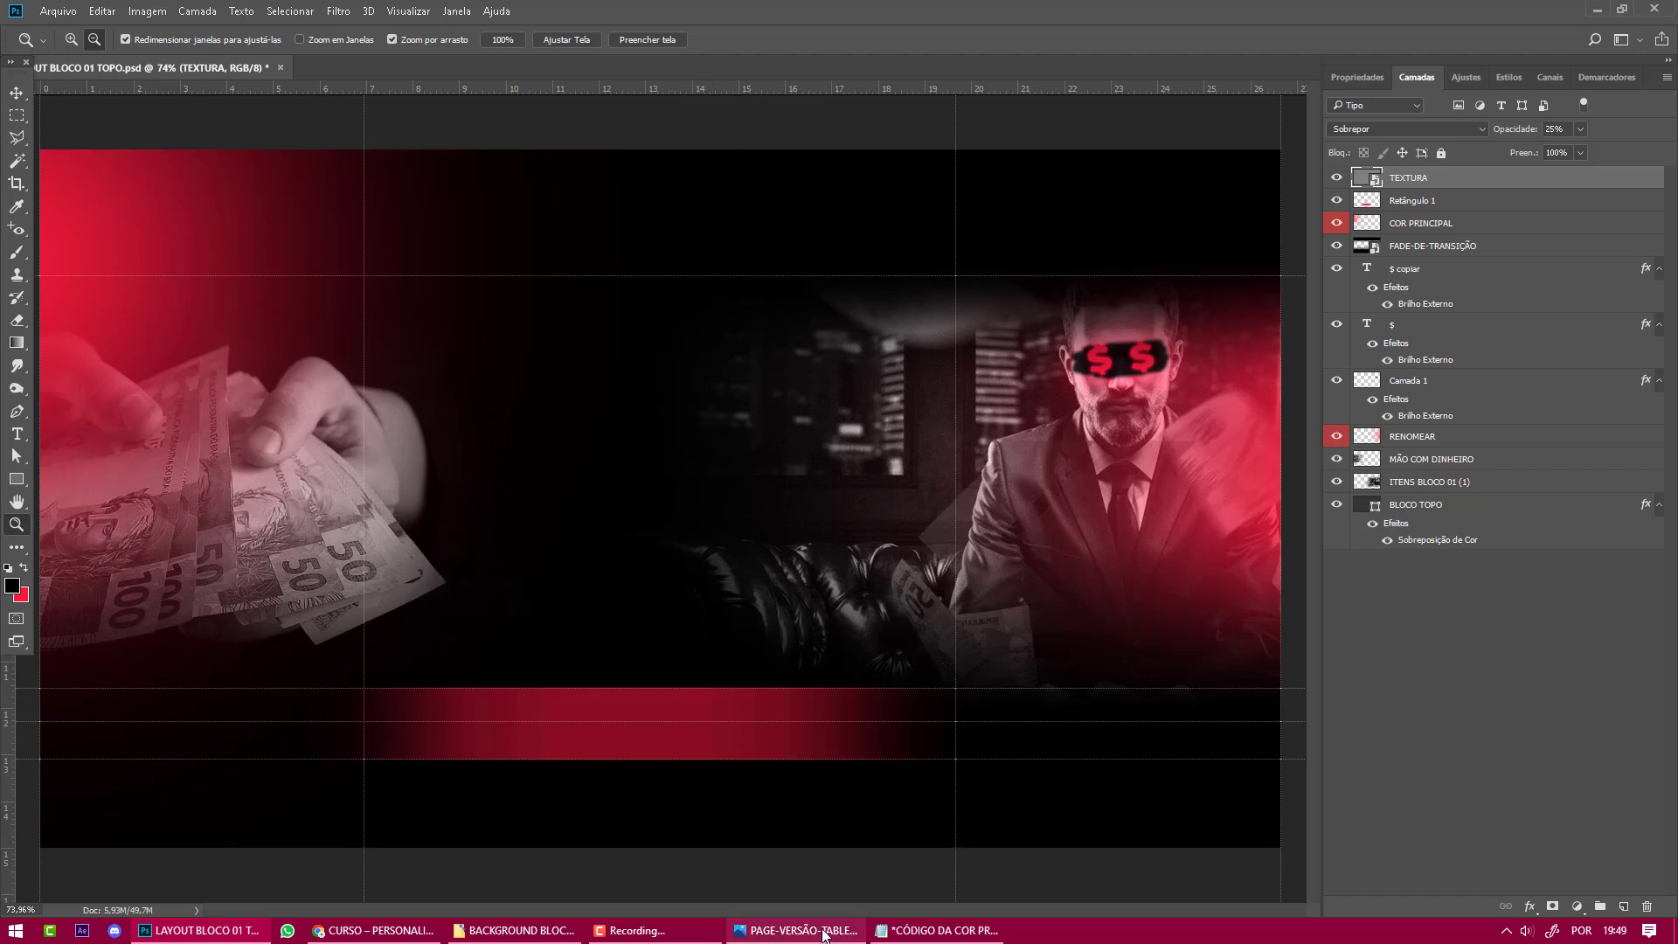
mouse_move(824, 935)
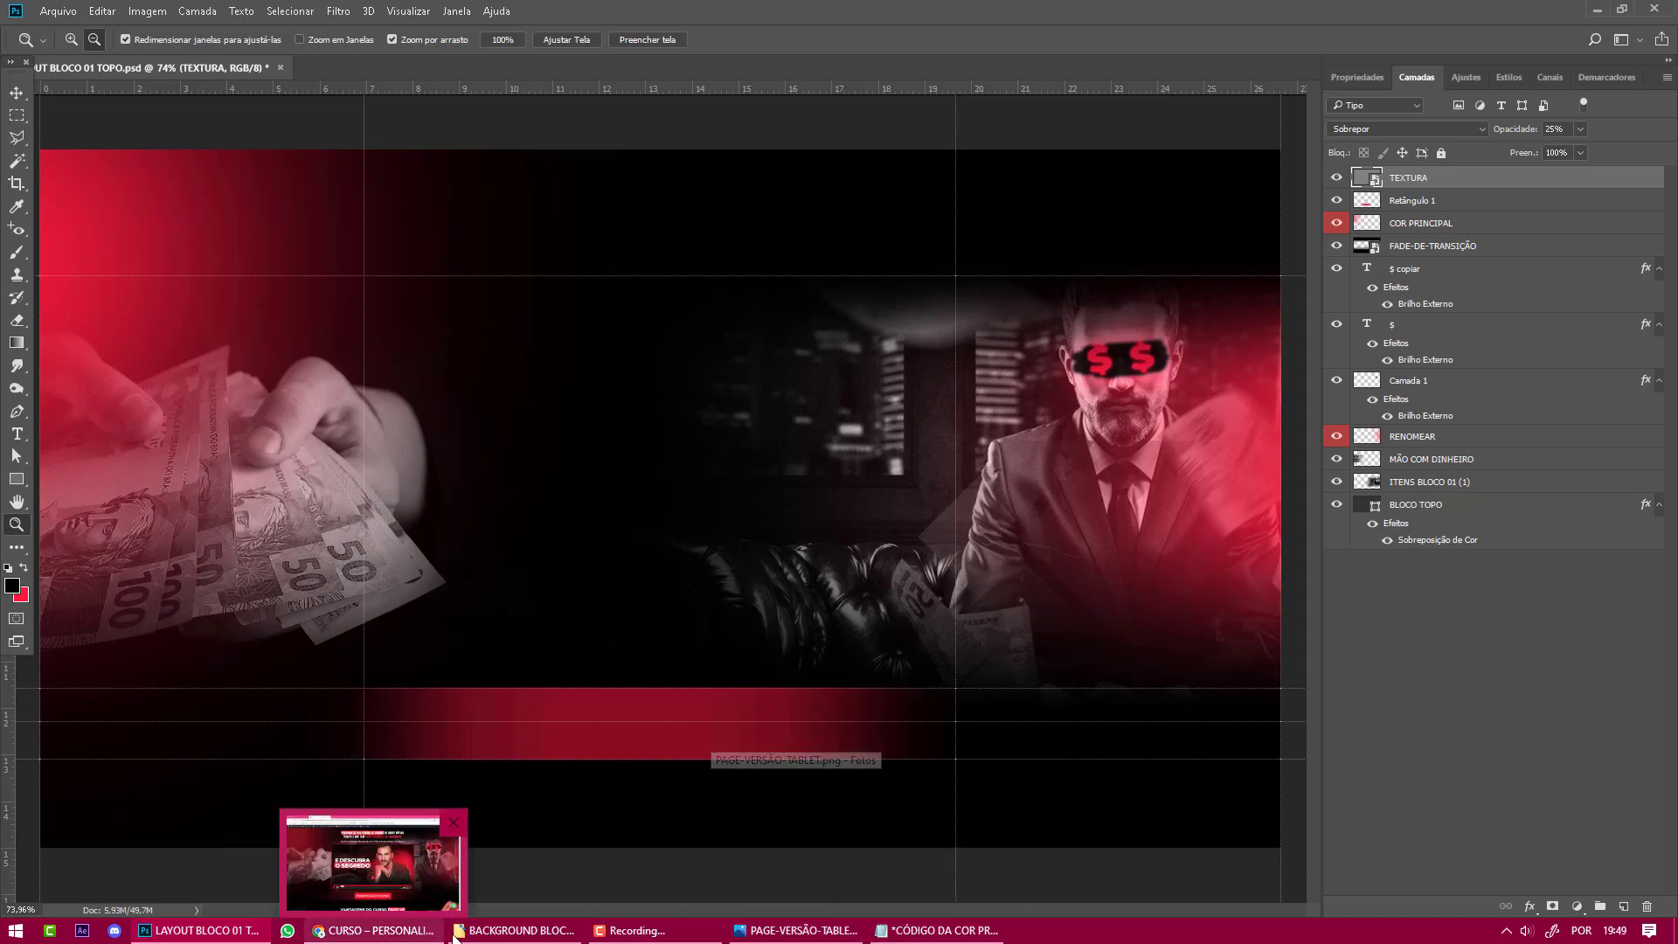
Open PAGE-VERSÃO-DESKTOP.png from the MÓDULO 03 folder, examine the page mockup, and return to Photoshop.
click(521, 931)
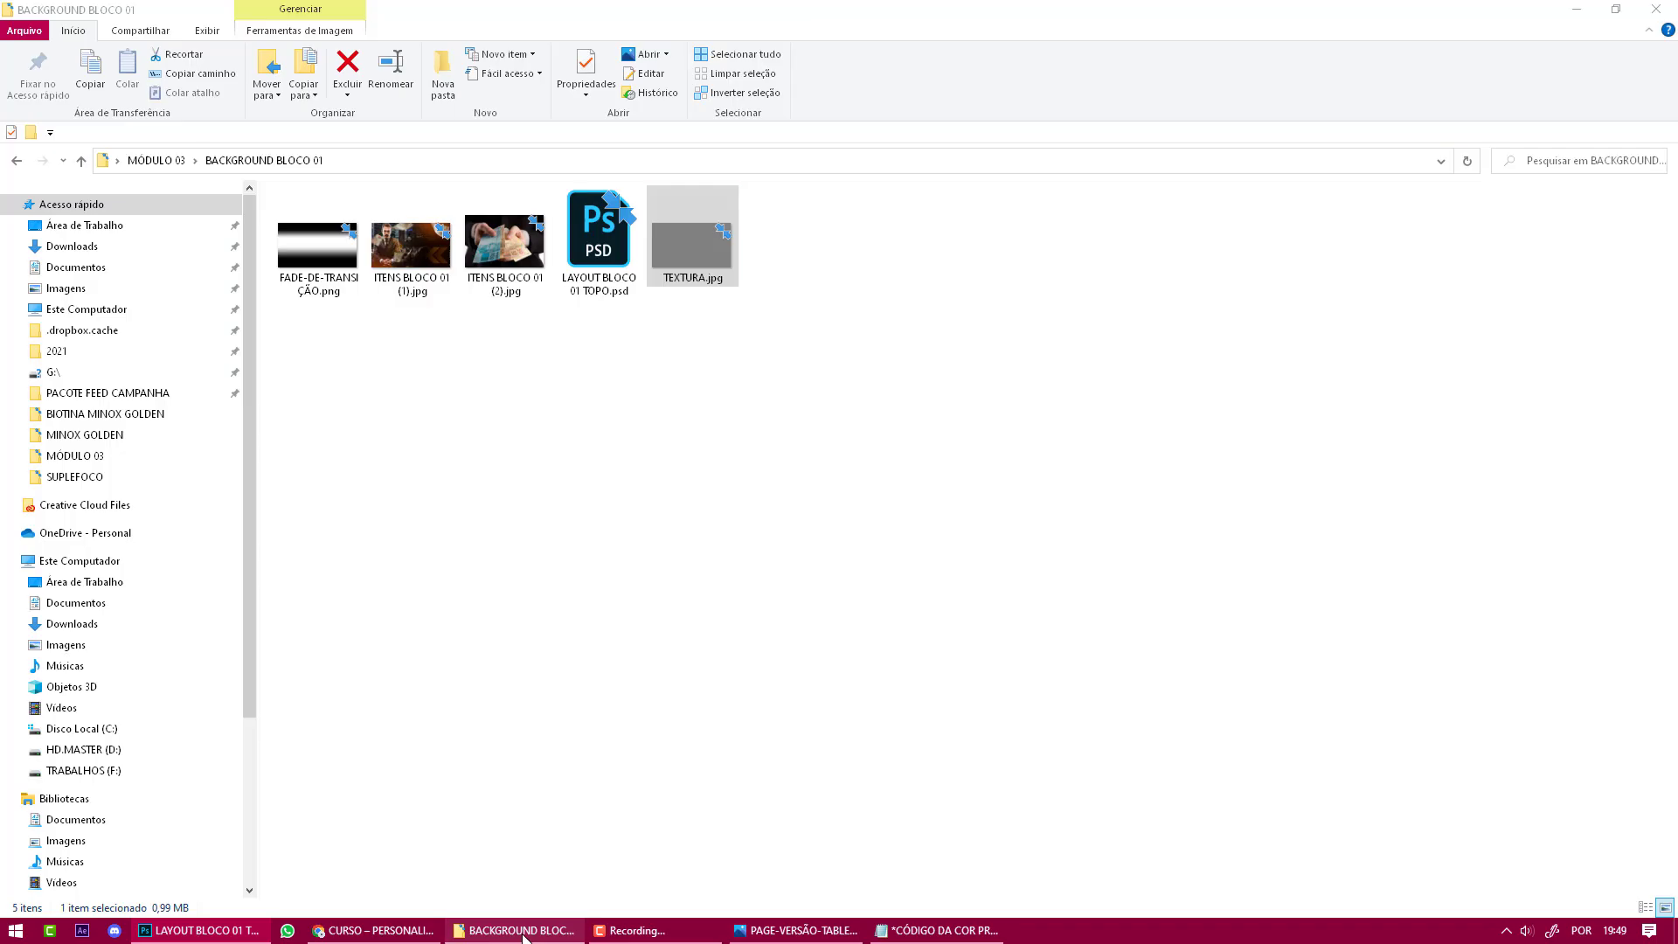
click(81, 161)
double_click(1158, 262)
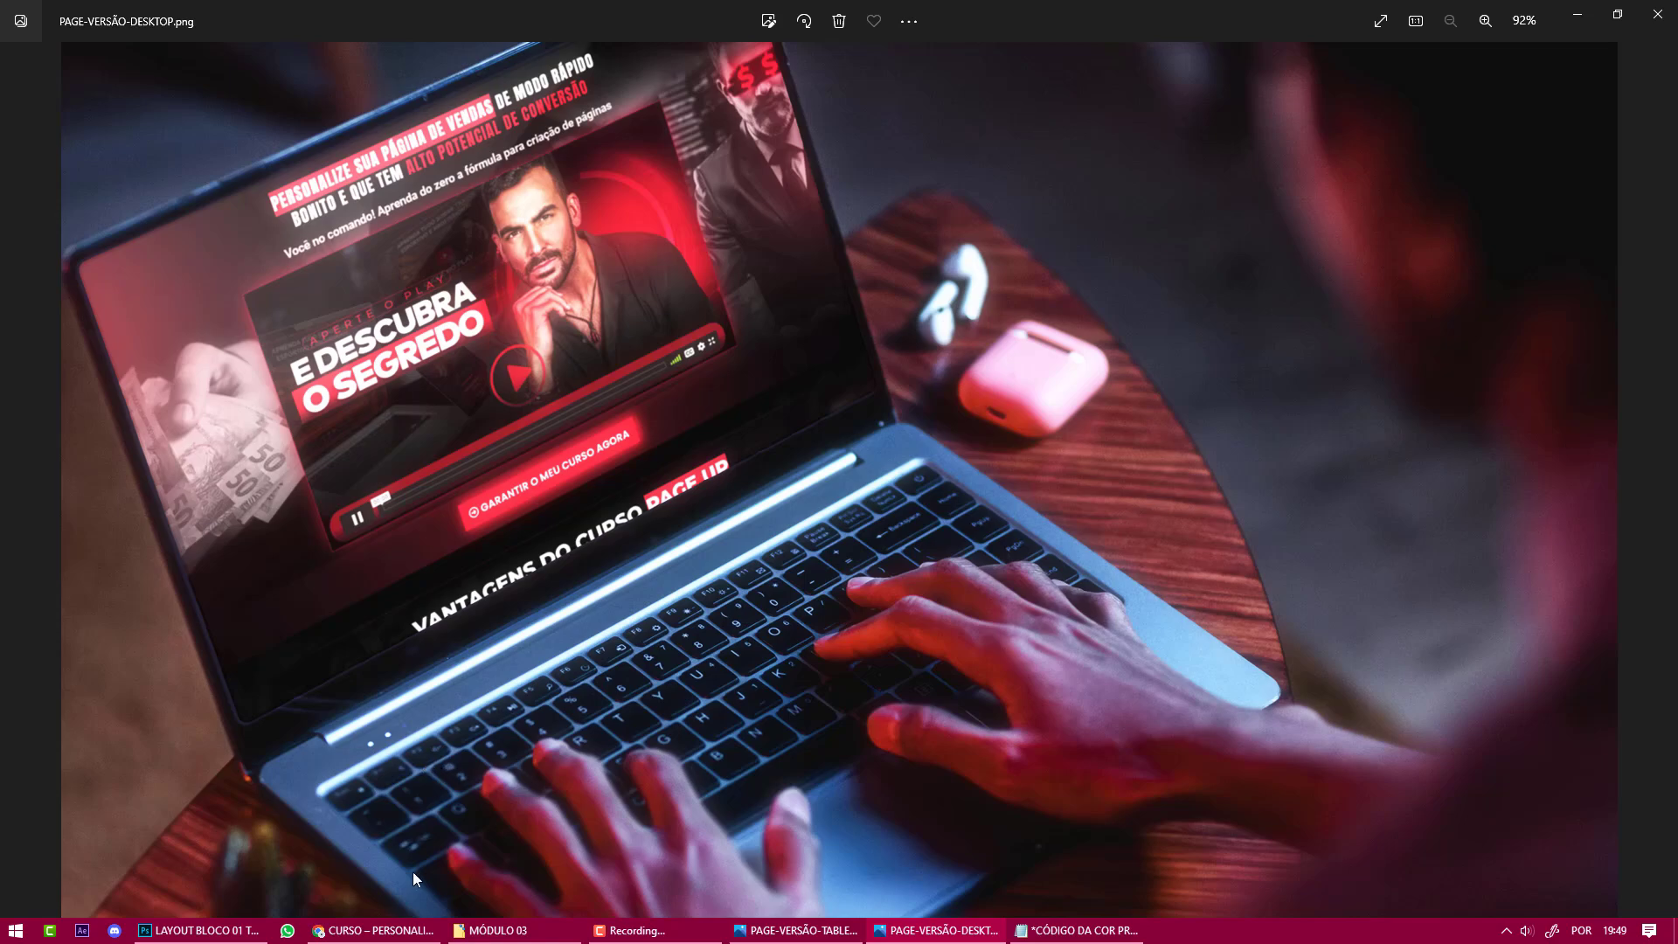
click(220, 930)
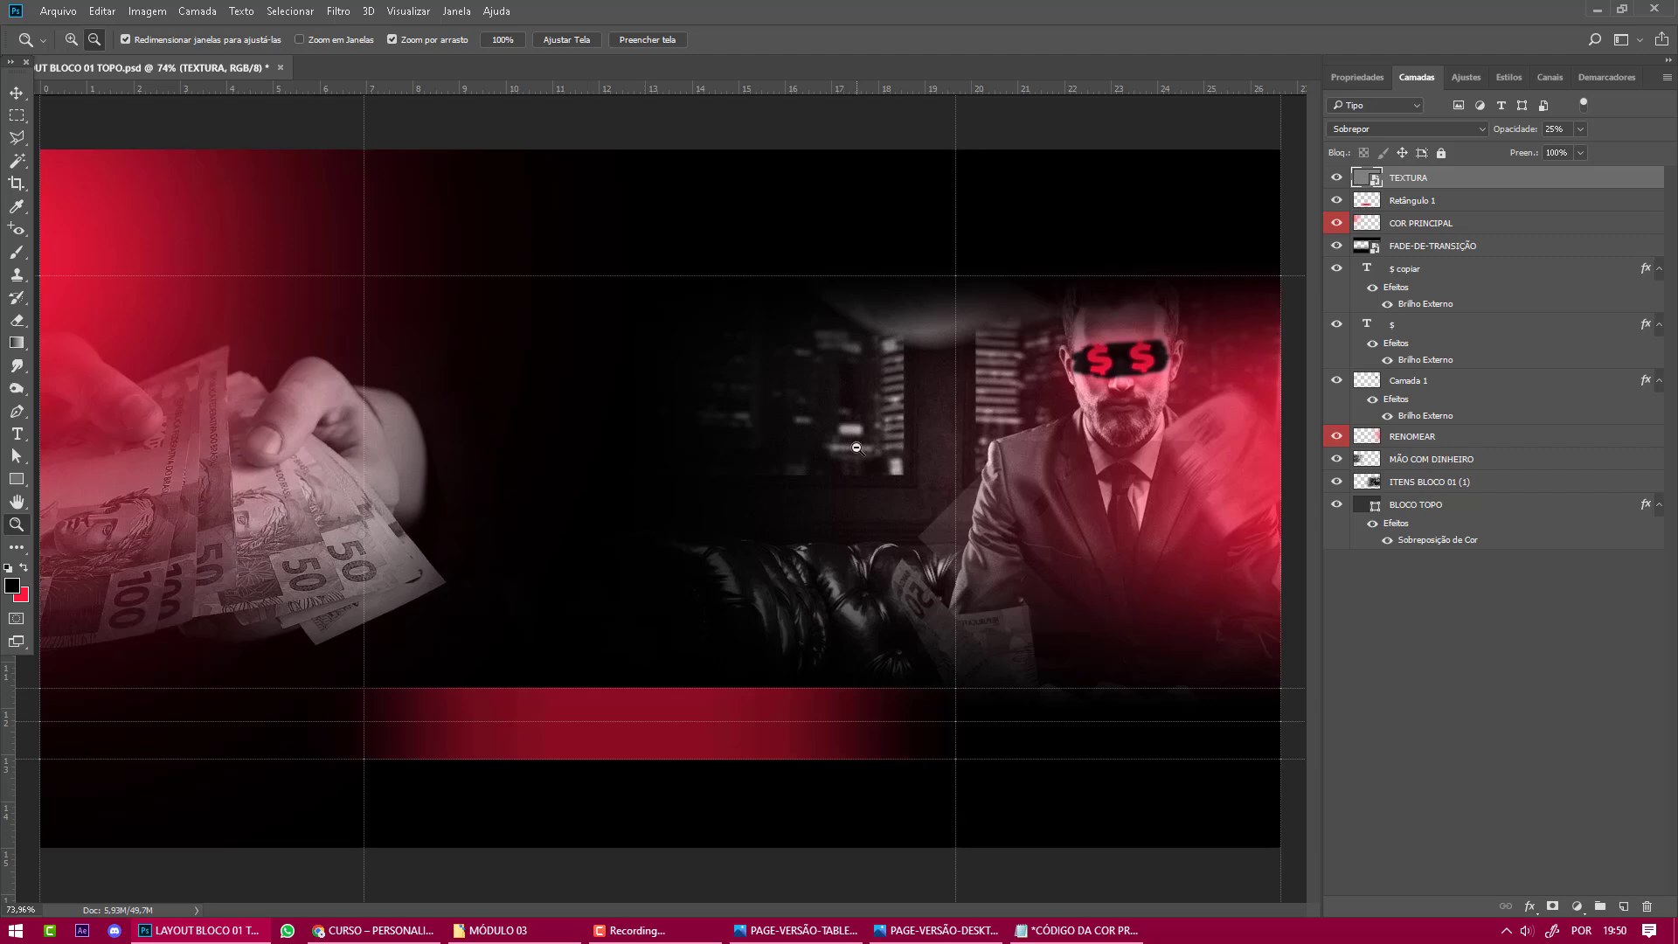
Hide the COR PRINCIPAL and RENOMEAR layers and add a new empty layer directly above COR PRINCIPAL.
click(1336, 225)
click(1337, 435)
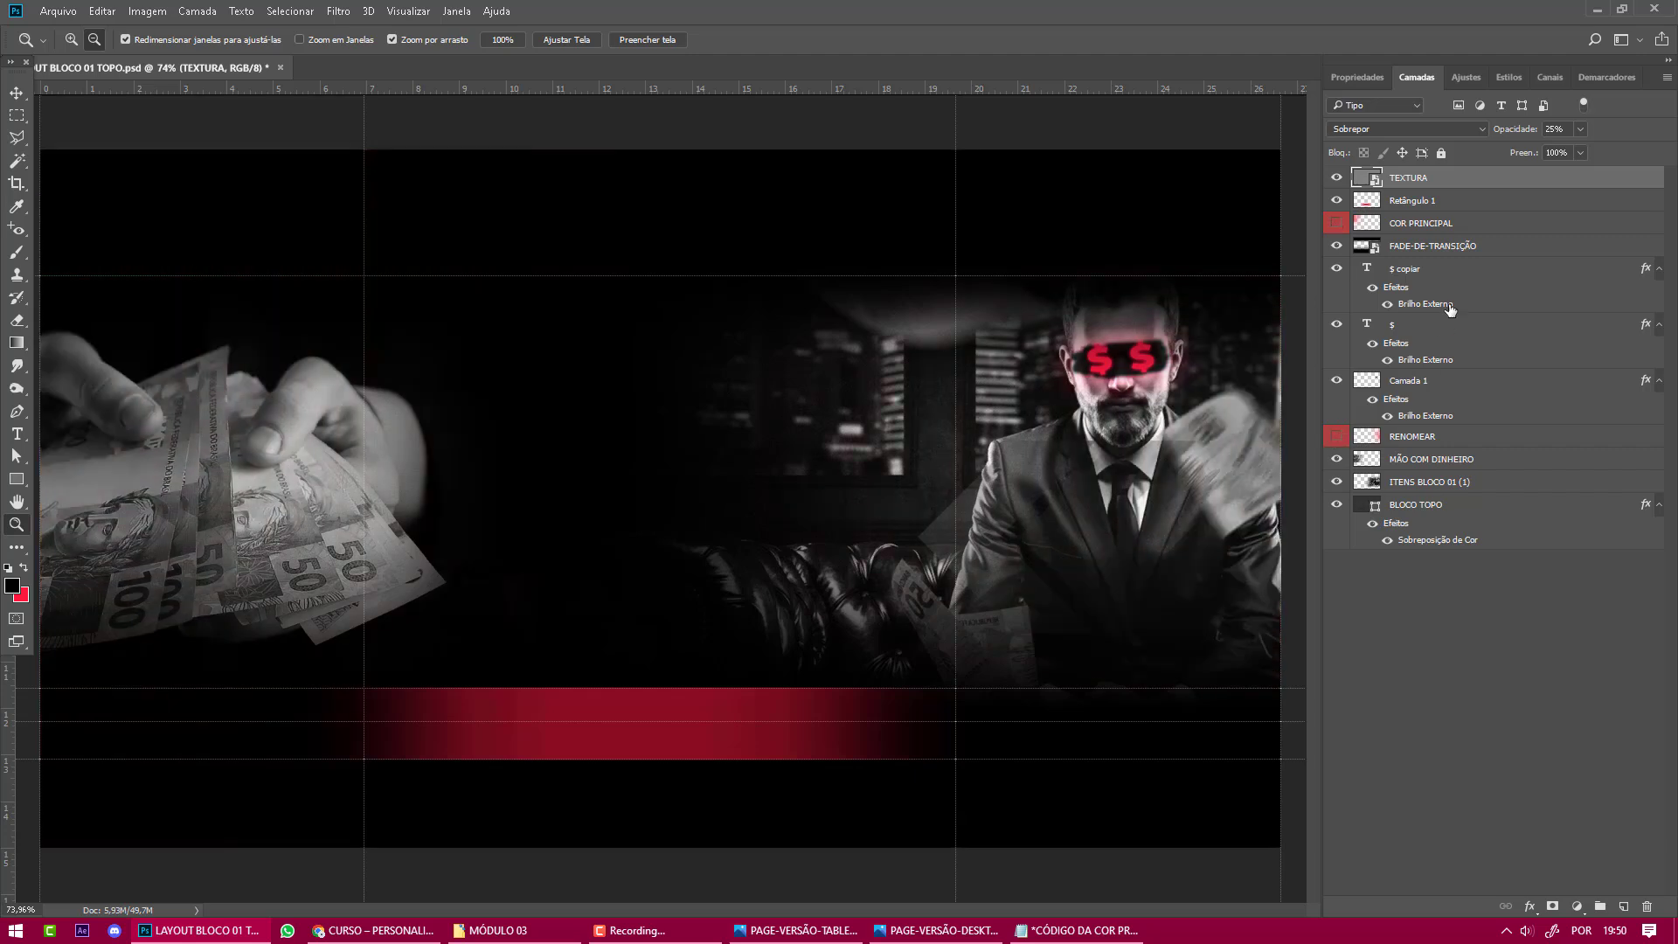
click(1445, 229)
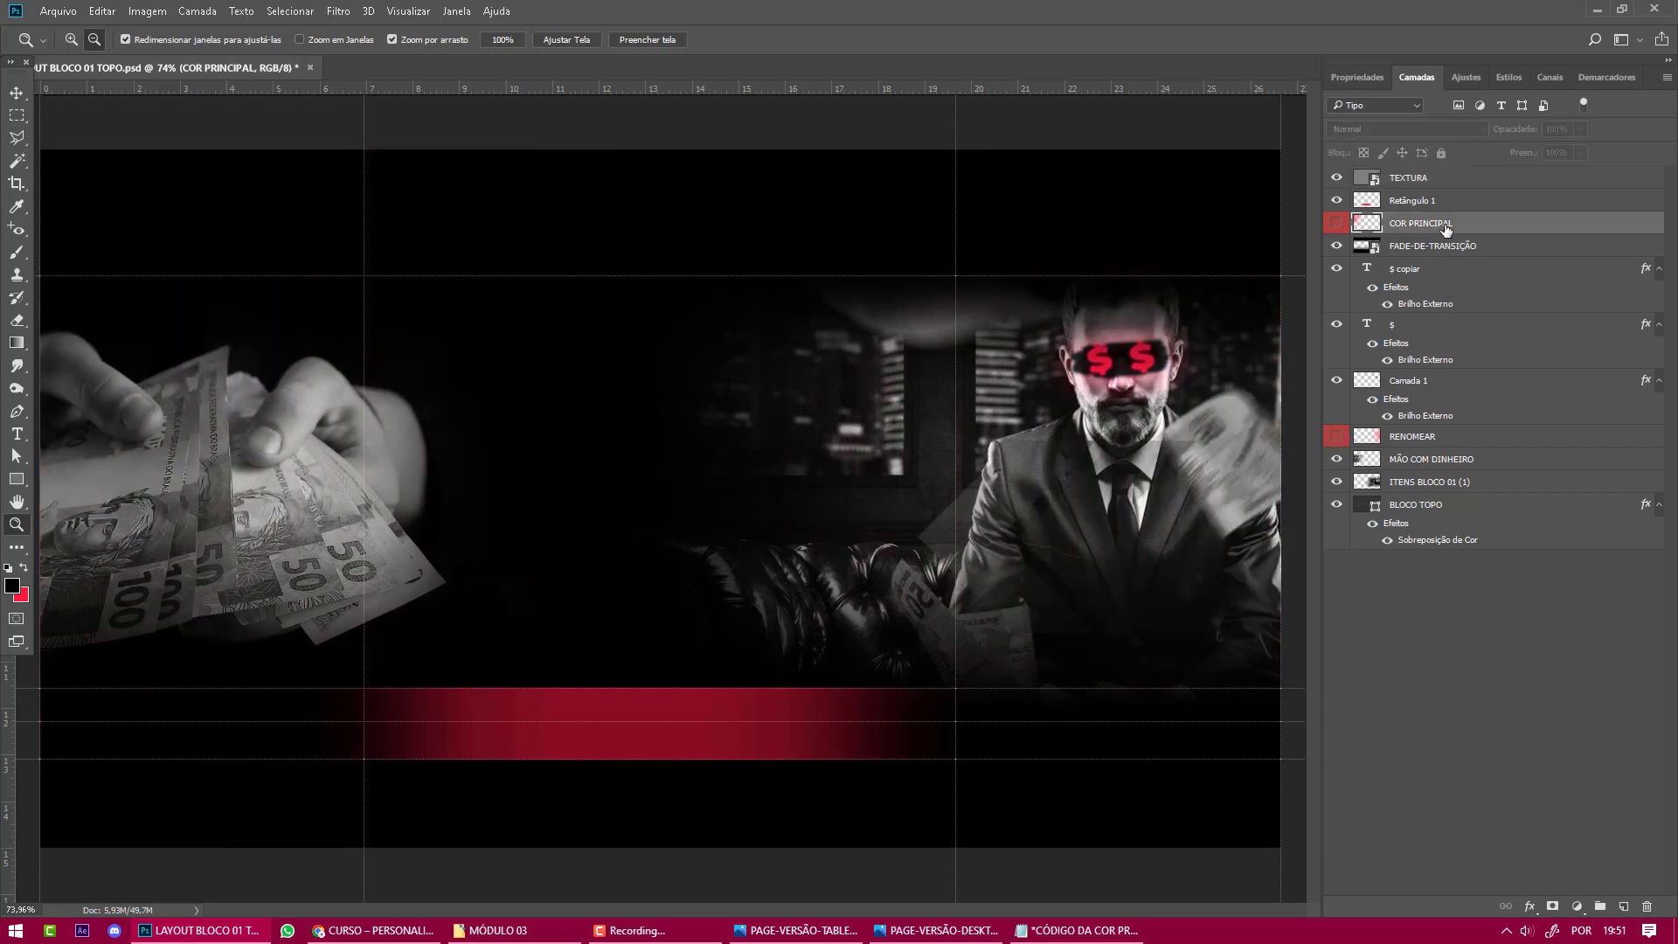
key(ctrl+shift+n)
key(Return)
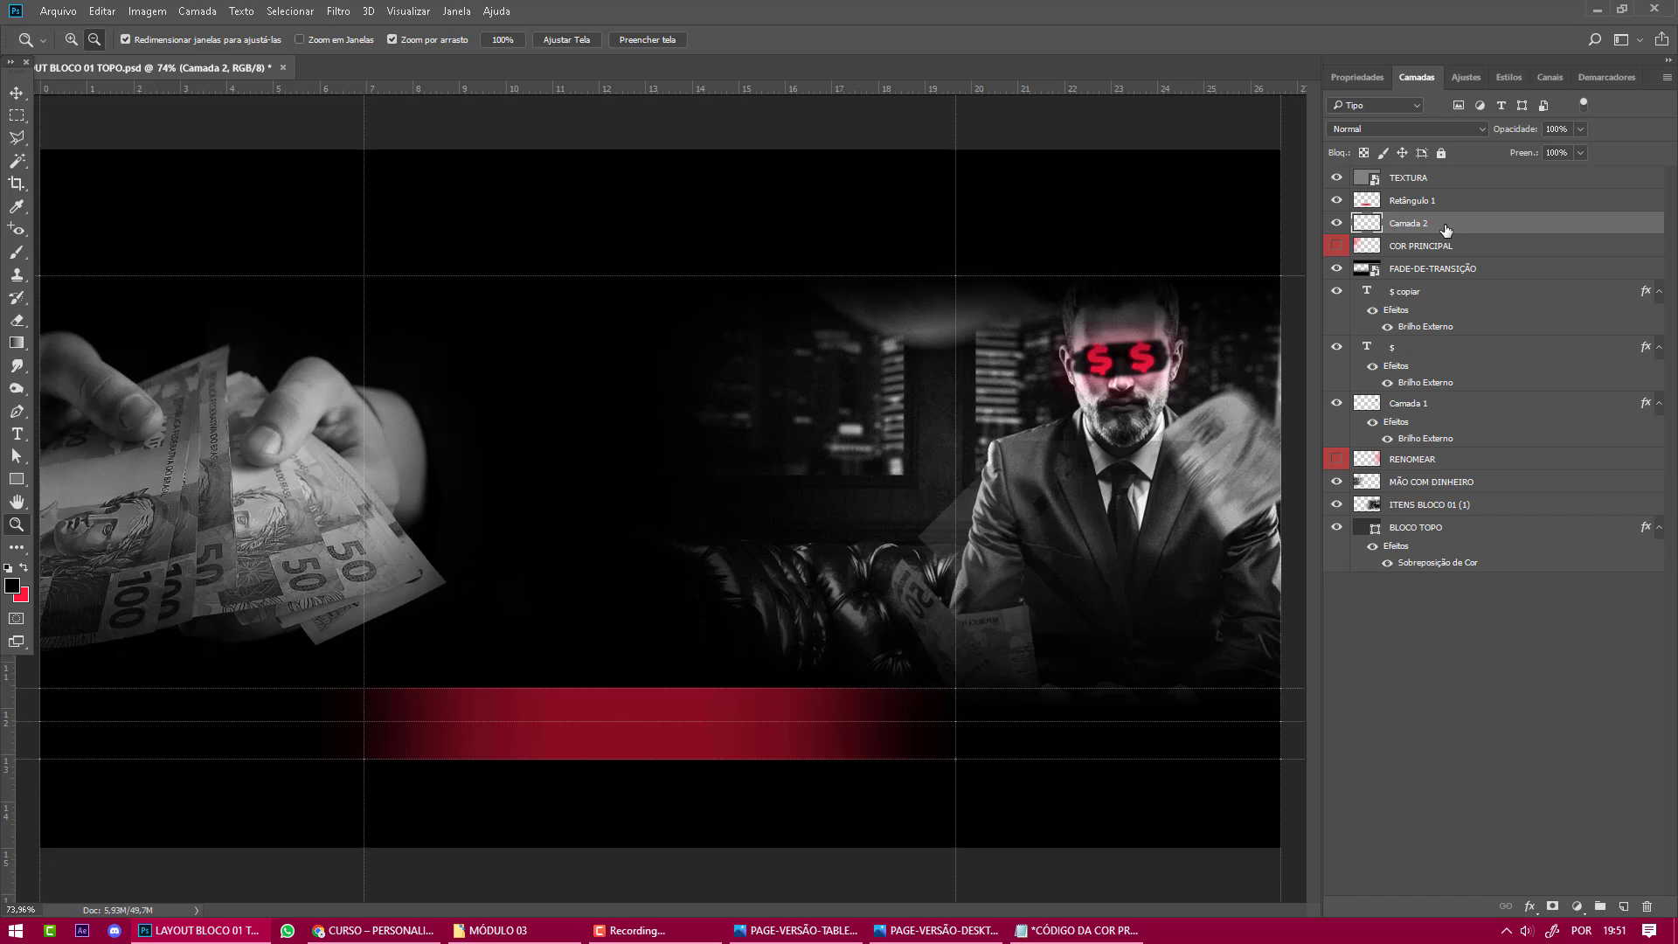
Set the foreground colour to bright green.
click(11, 585)
drag(1266, 699, 1267, 679)
click(1245, 544)
click(1433, 523)
Paint soft green glows with a large Brush over the canvas's left edge and the suited man's side.
click(17, 252)
mouse_move(489, 459)
mouse_down()
mouse_move(895, 453)
mouse_move(848, 460)
mouse_up()
scroll(651, 469, down, 3)
click(221, 389)
key(ctrl+z)
click(186, 437)
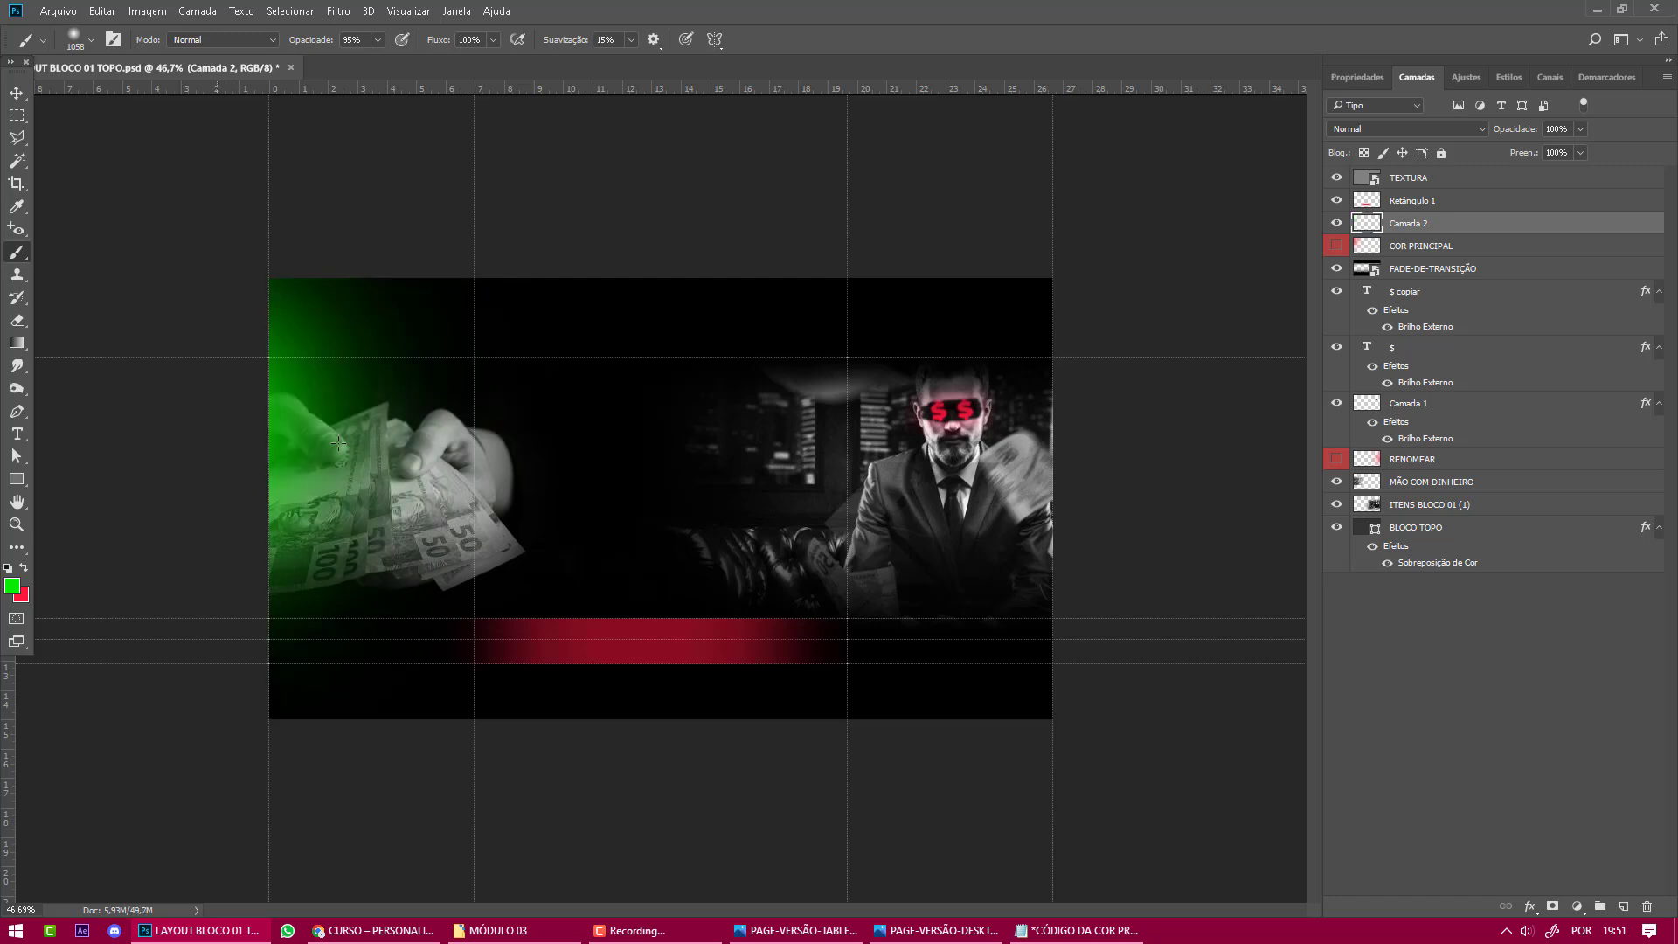
click(1106, 587)
click(1117, 262)
scroll(584, 684, up, 2)
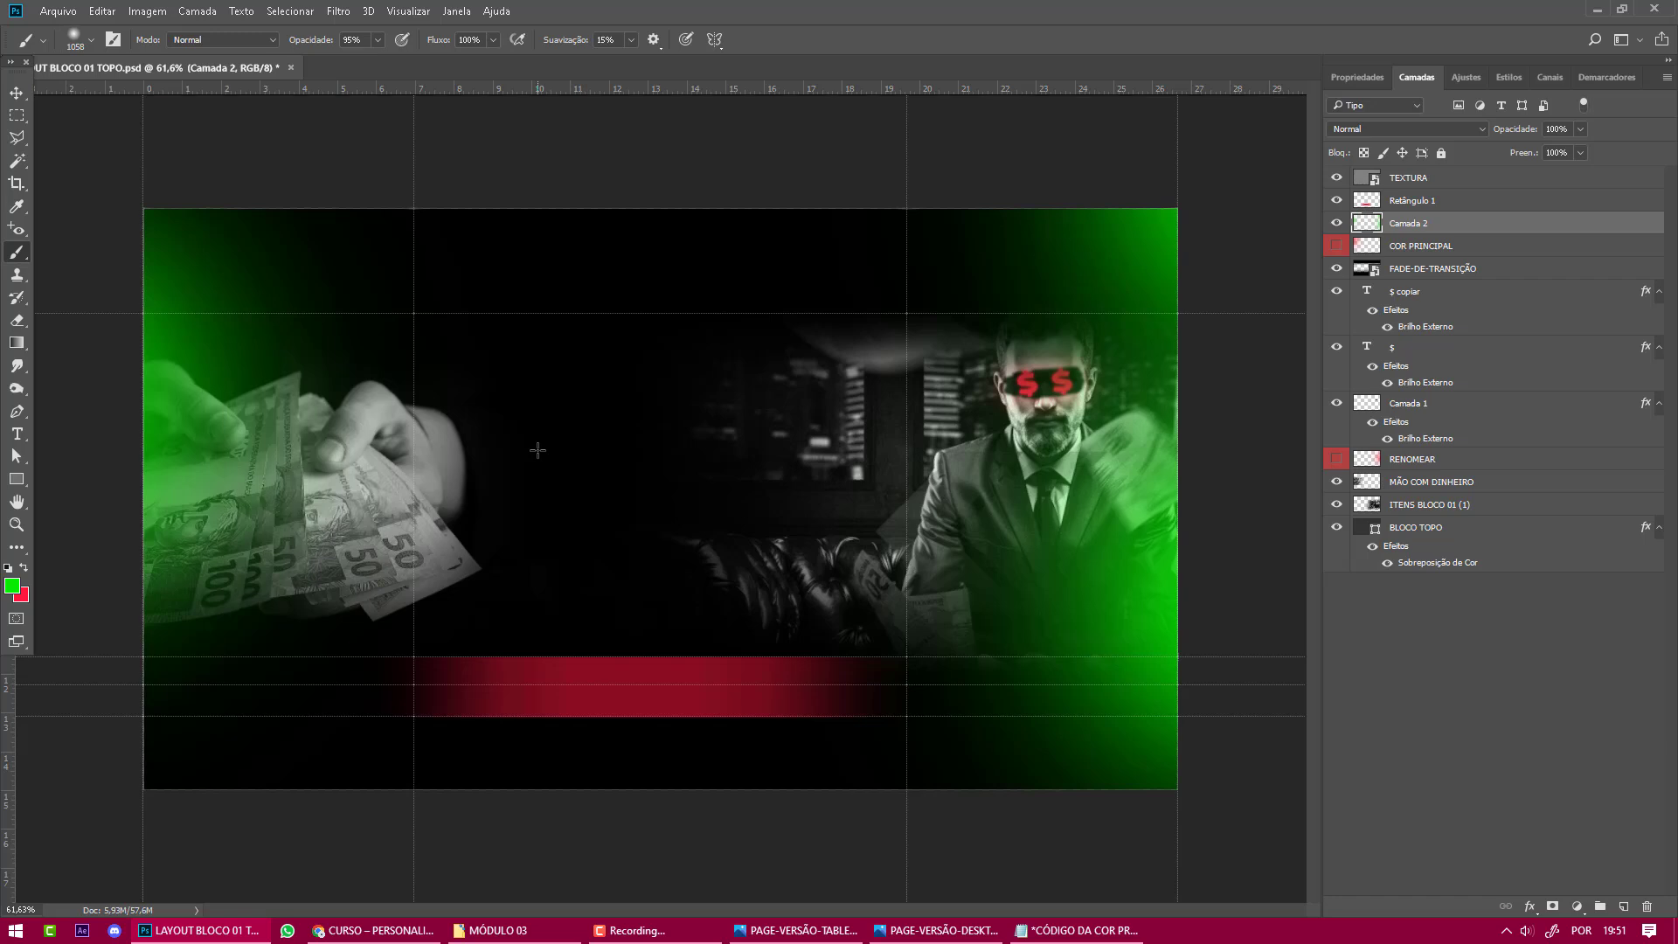
Undo the green brush strokes and show the COR PRINCIPAL and RENOMEAR layers again.
key(ctrl+z)
key(ctrl+z)
key(ctrl+z)
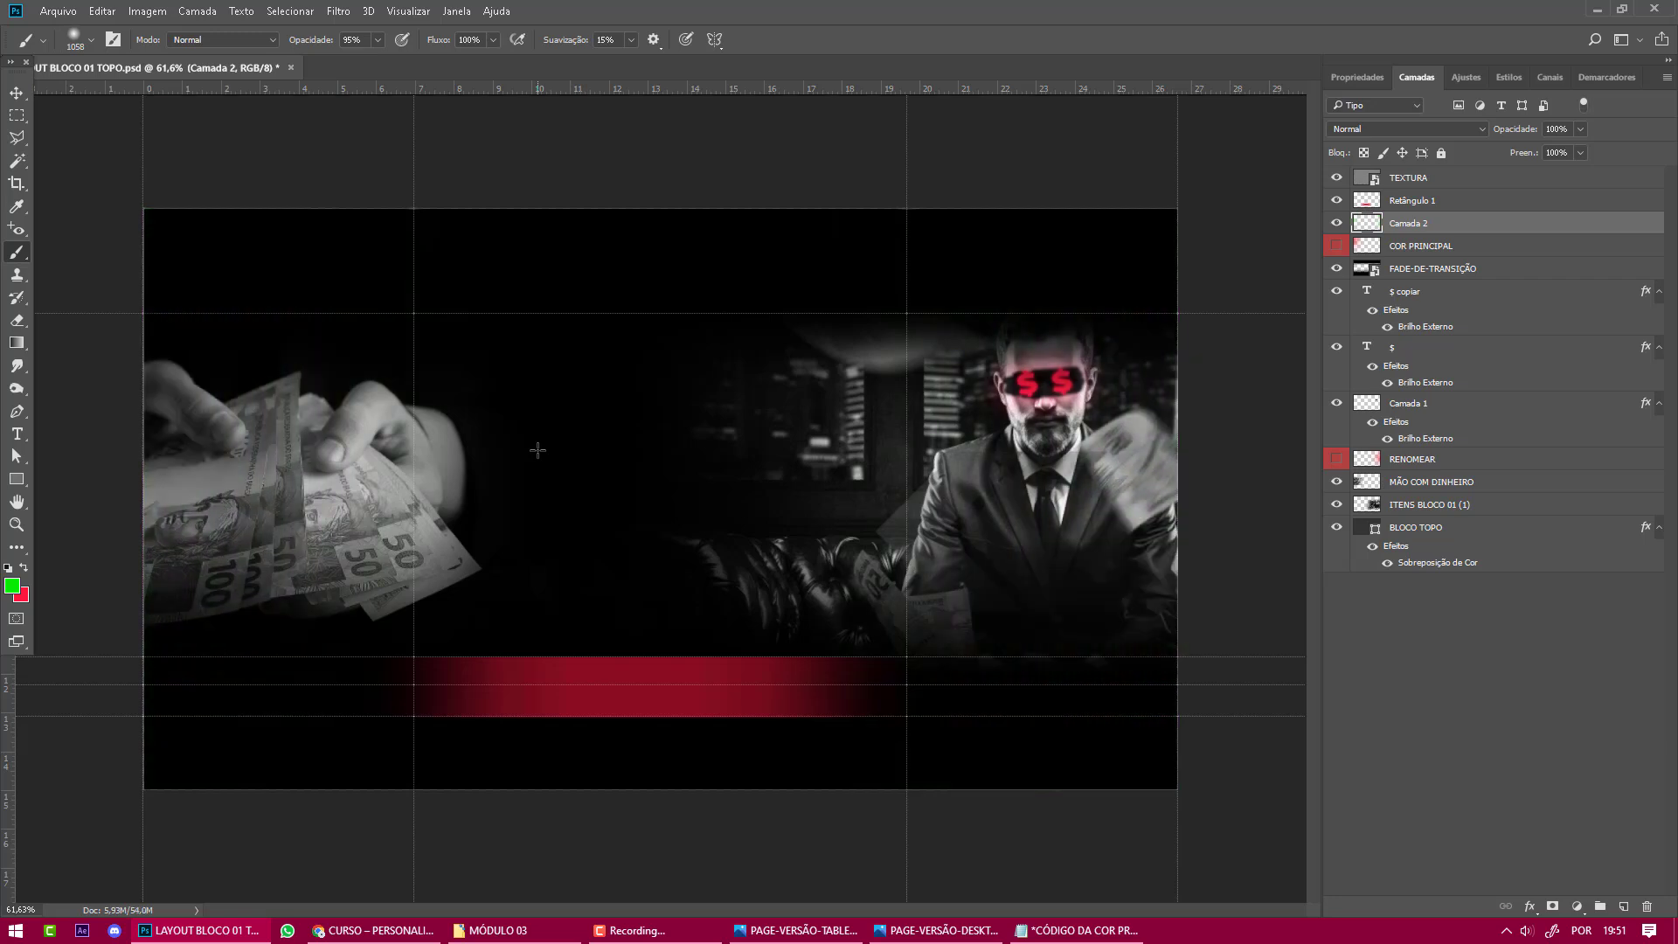
click(1336, 248)
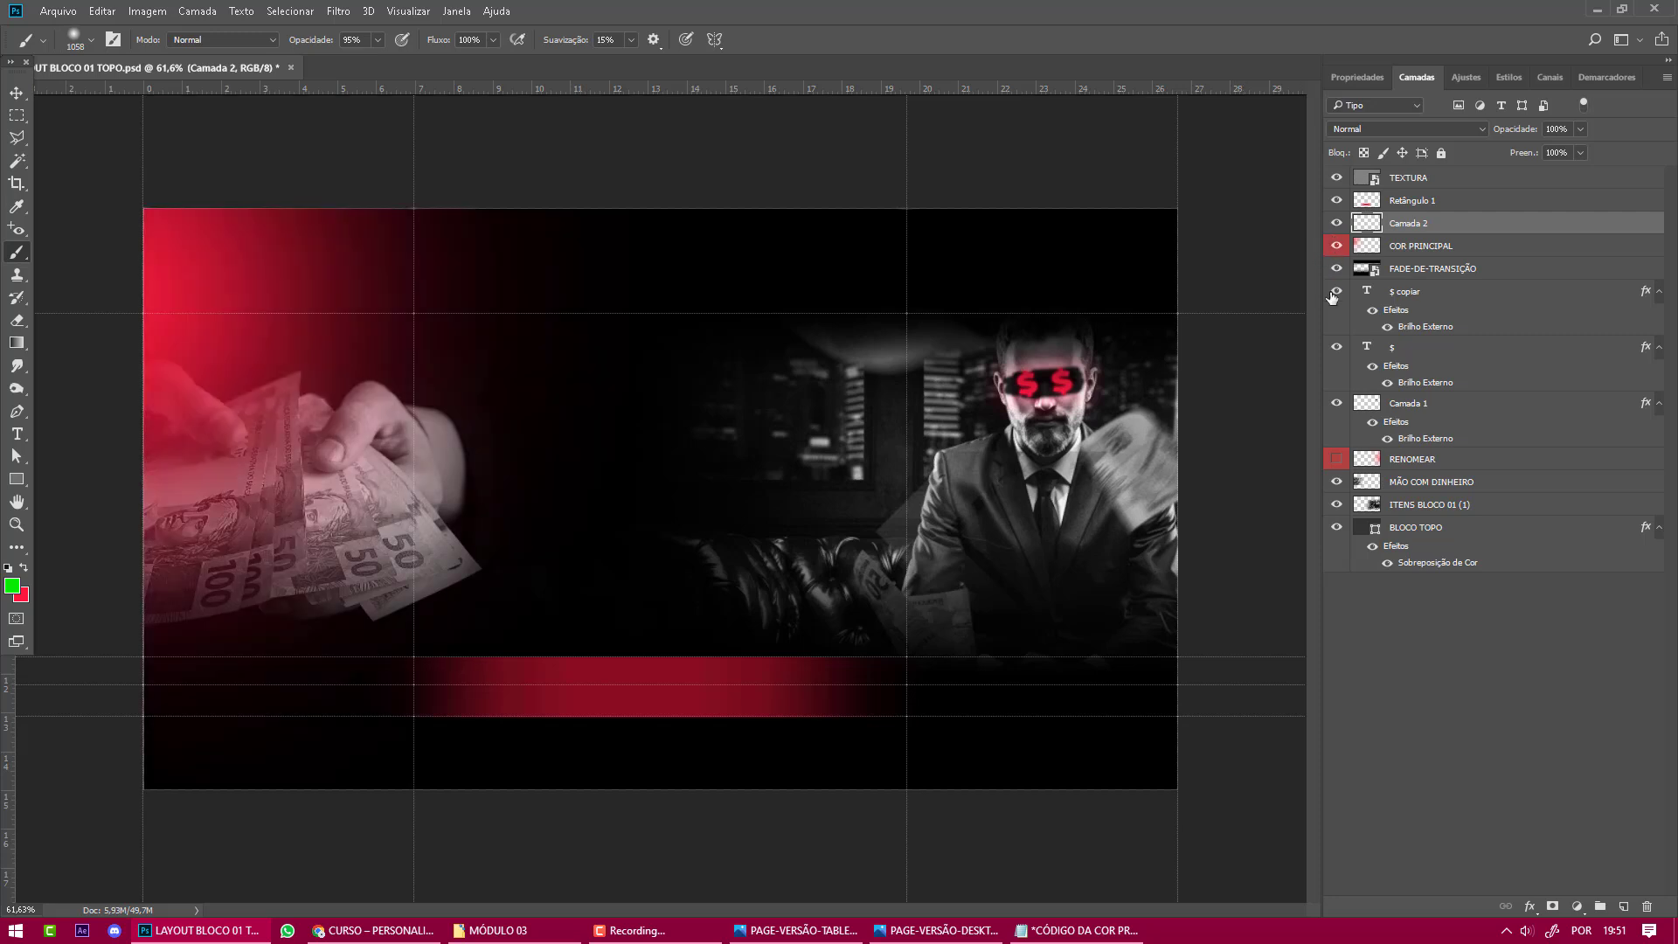
click(1330, 459)
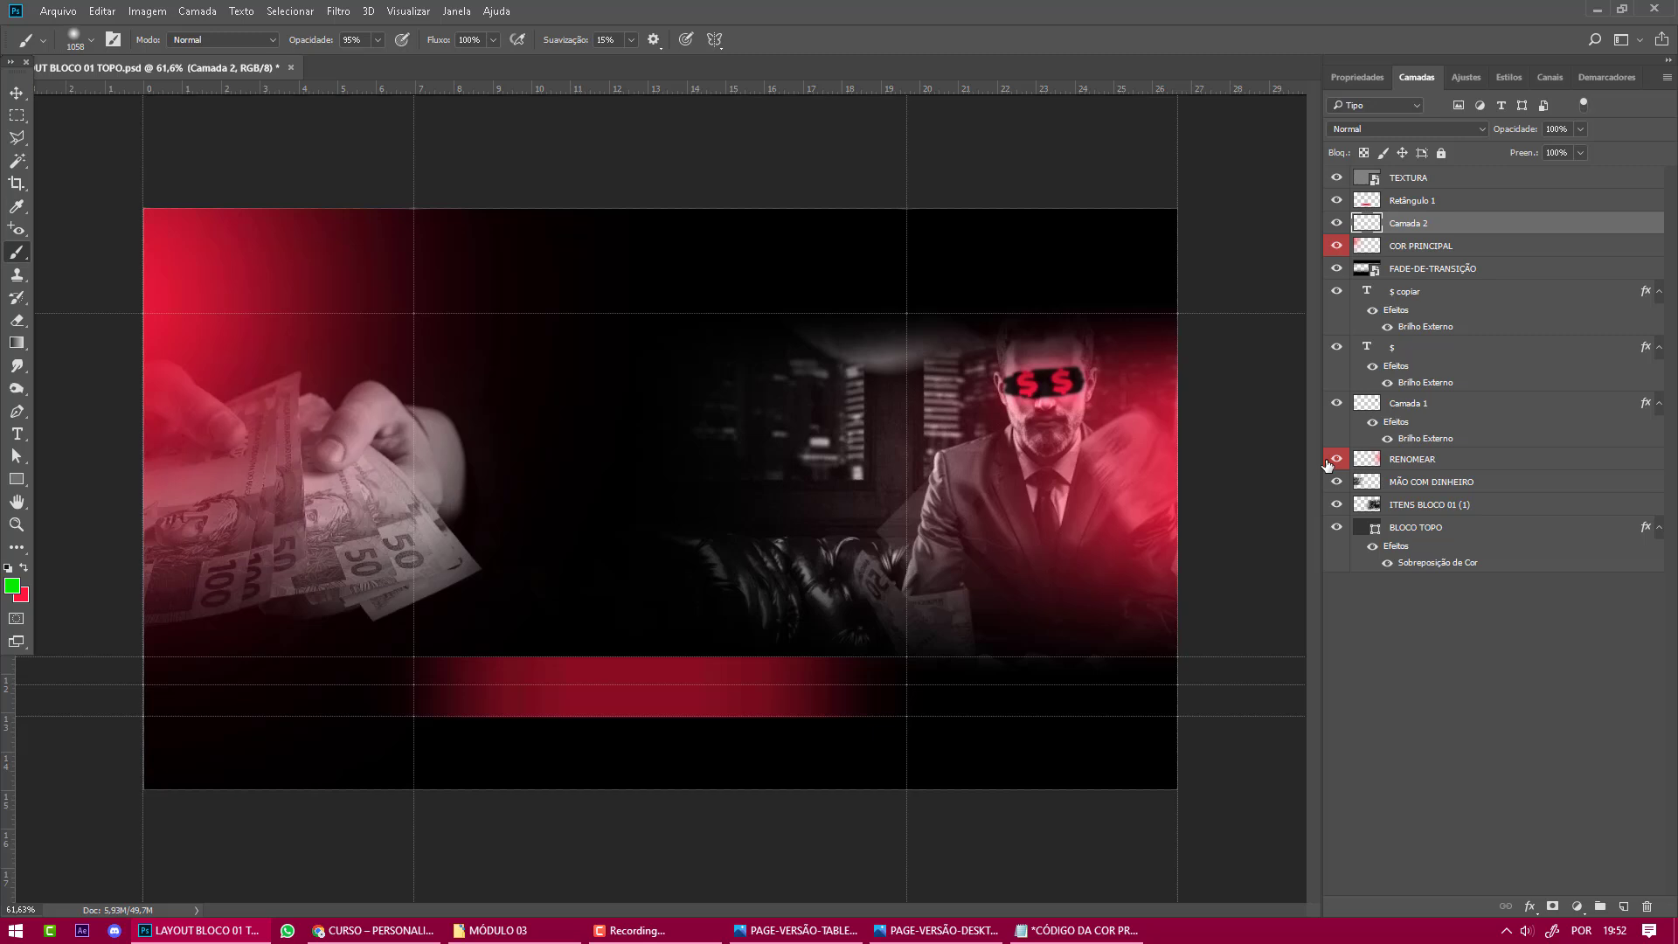
Create a new document from the recent 1024 x 1024 px preset at 72 ppi.
click(56, 13)
click(62, 31)
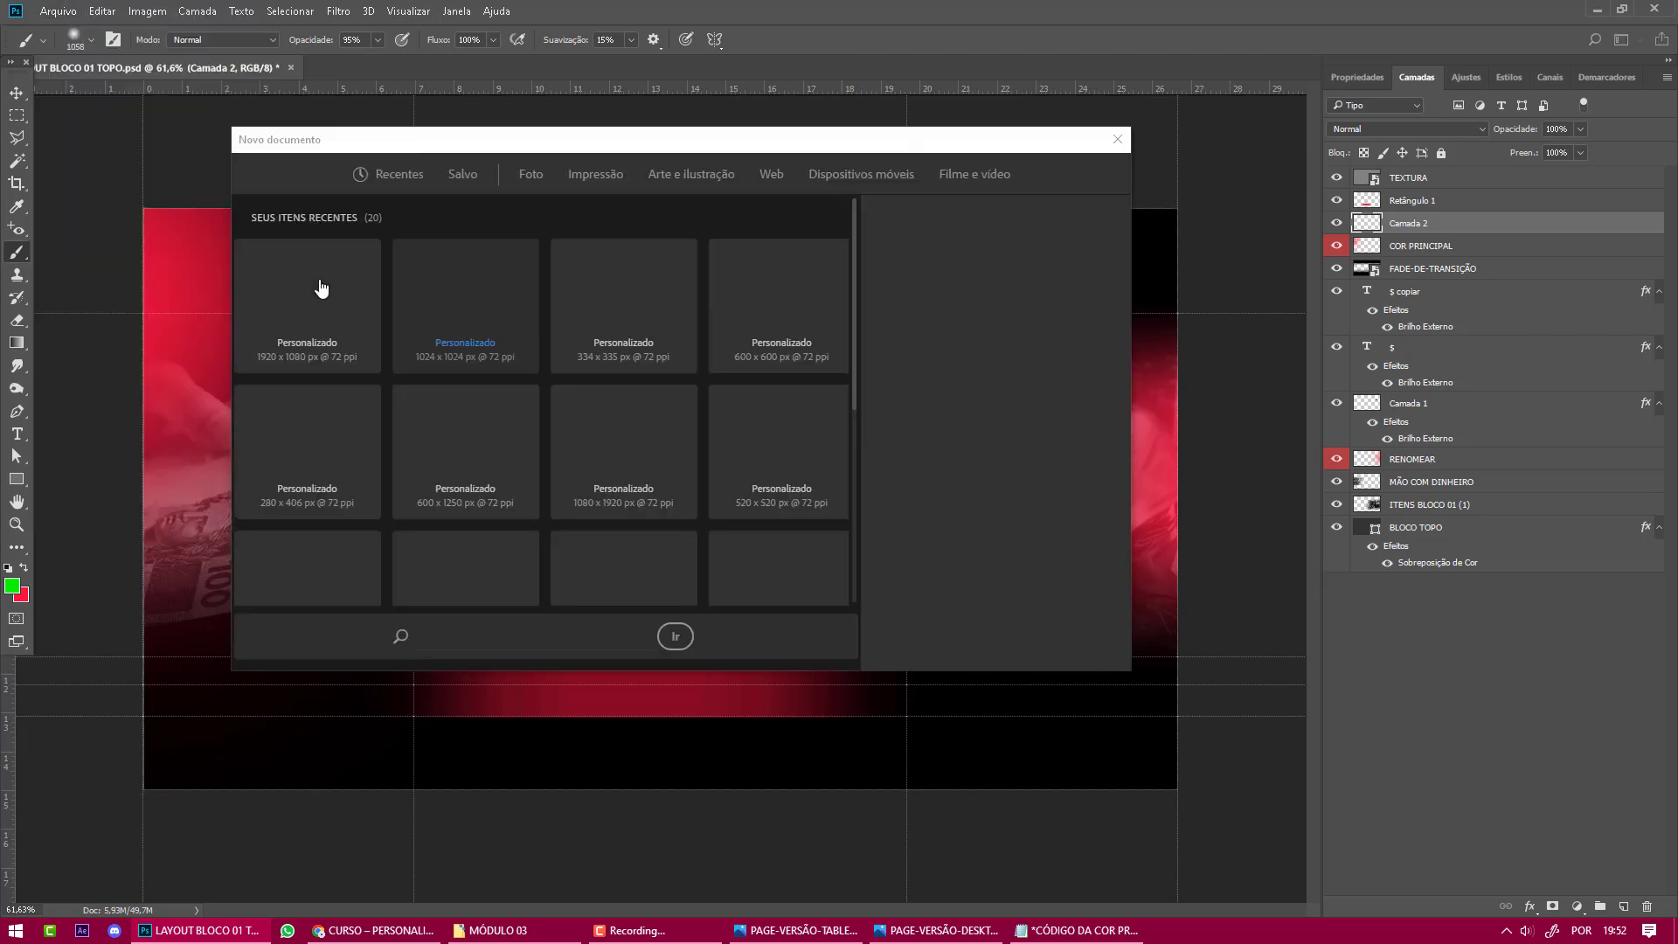
click(468, 310)
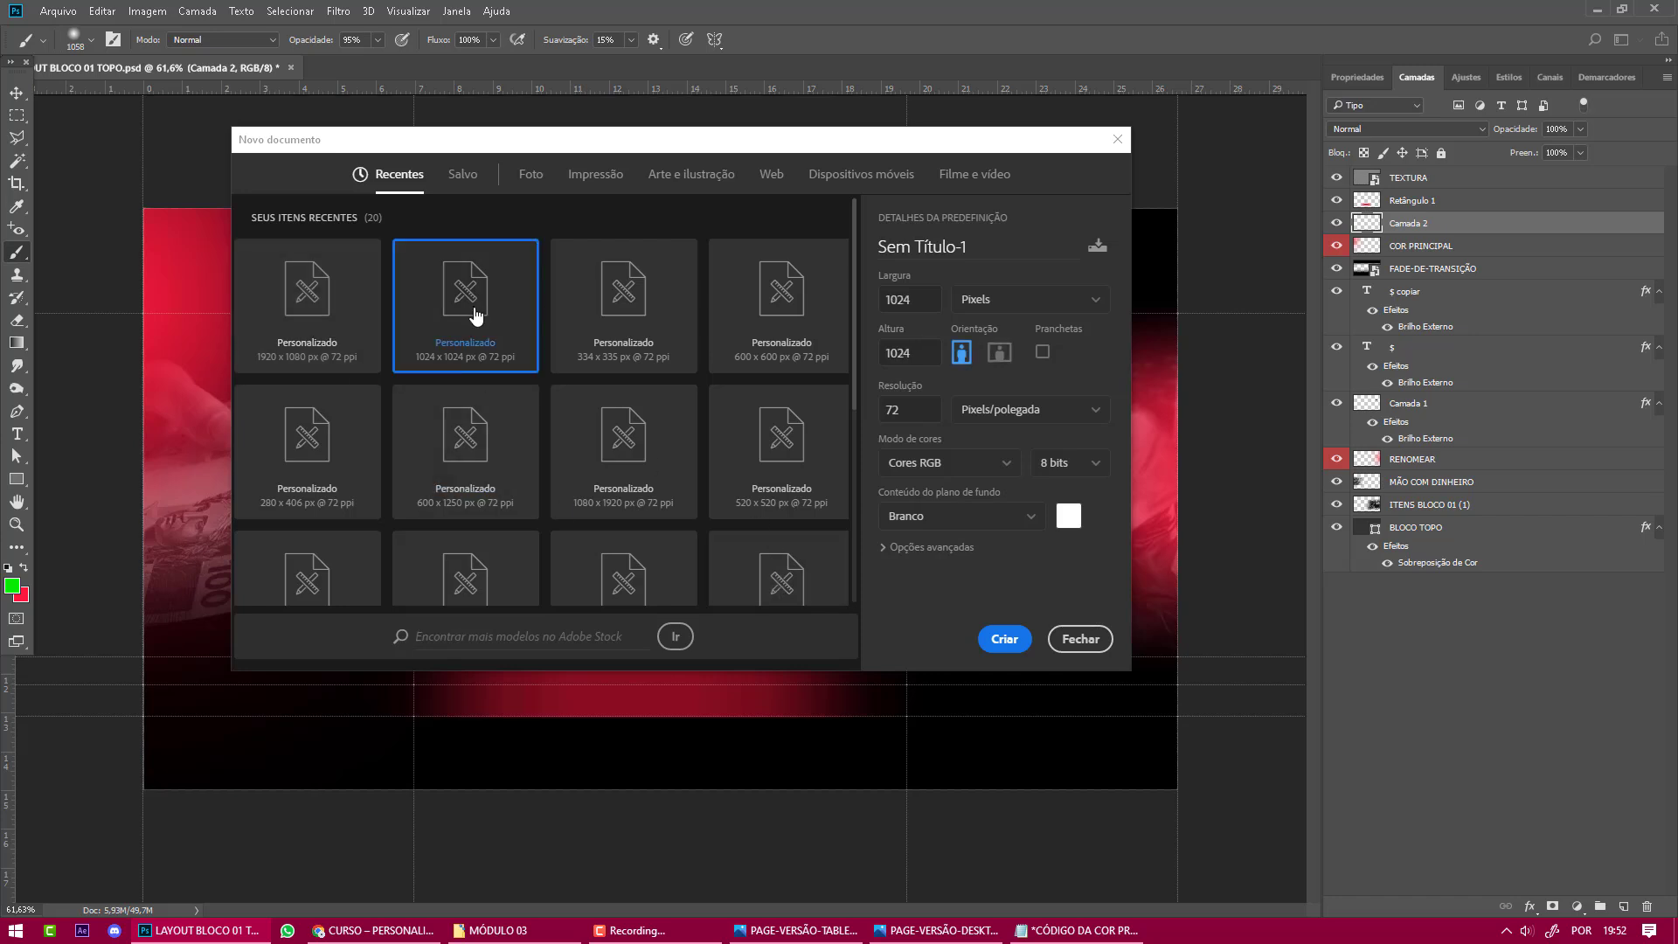
click(984, 637)
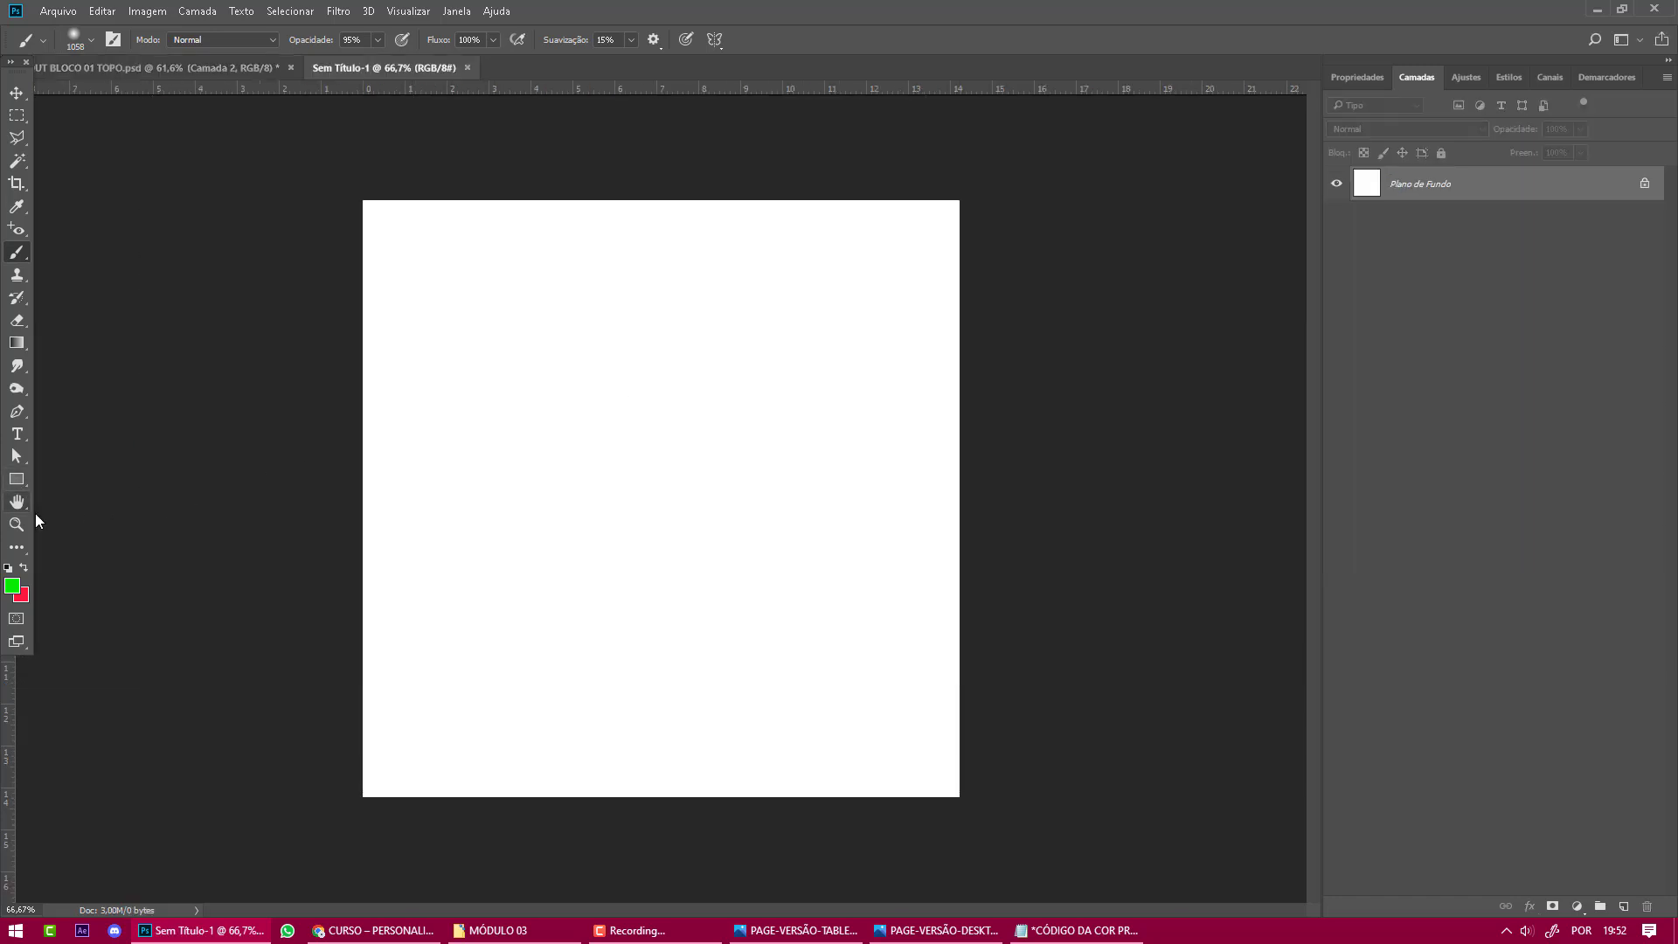
Add the green text "APLICAÇÃO DE TEXTO" and centre it horizontally near the top of the white canvas.
click(18, 434)
click(479, 295)
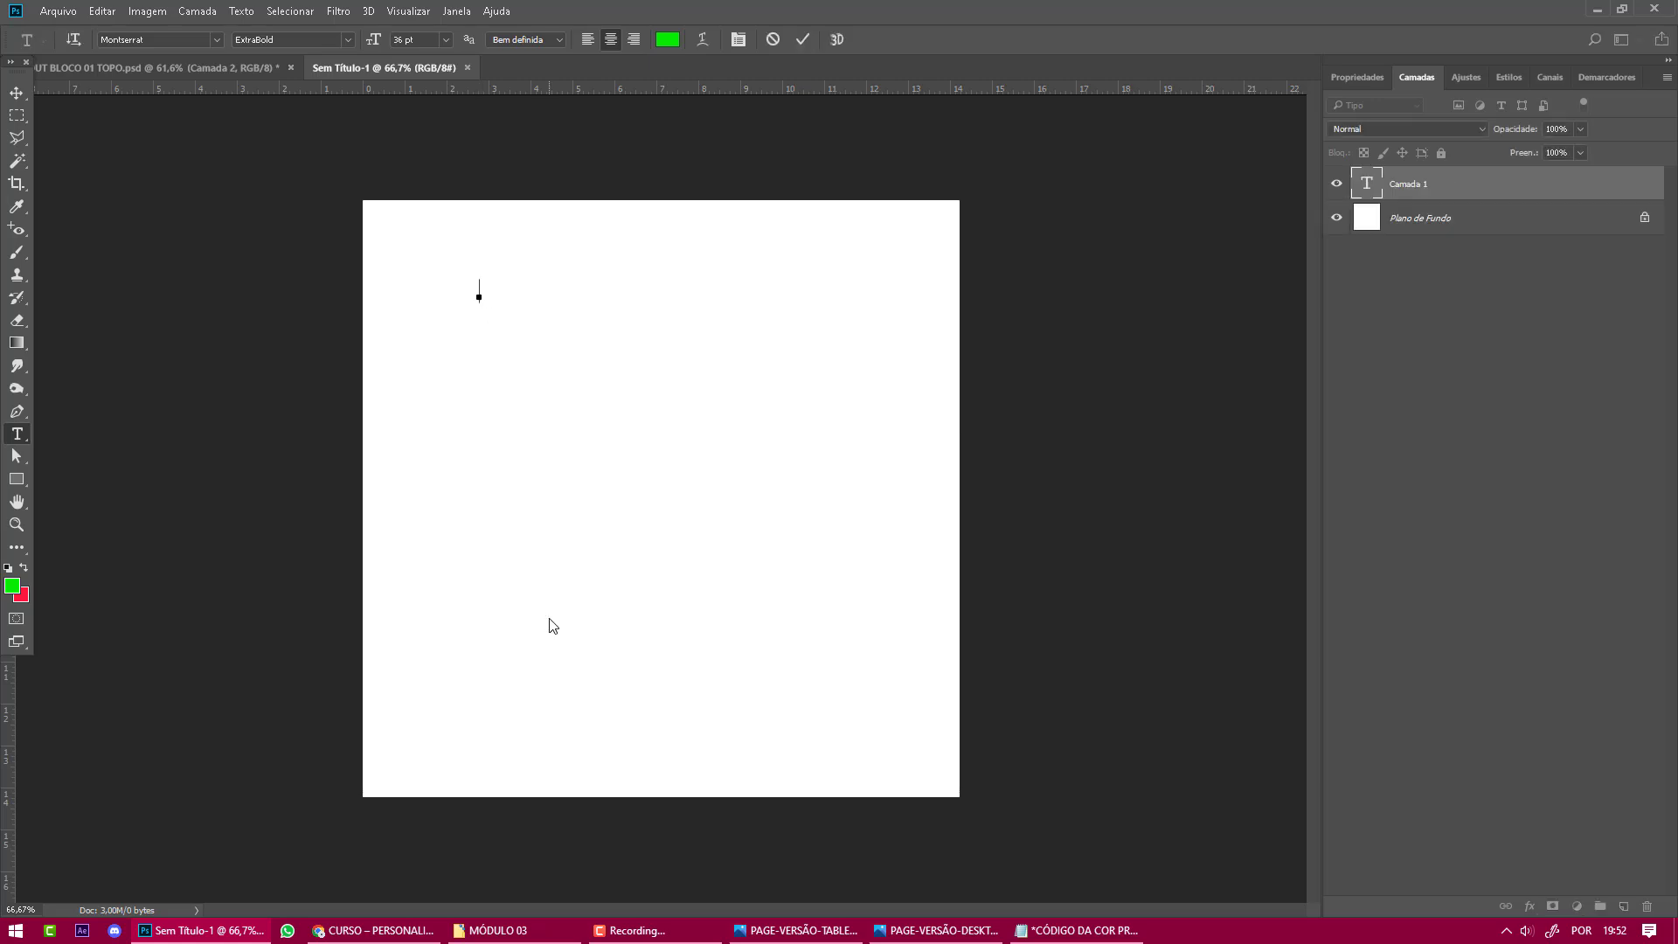
text(APLICAÇÃO)
text( DE TEXTO)
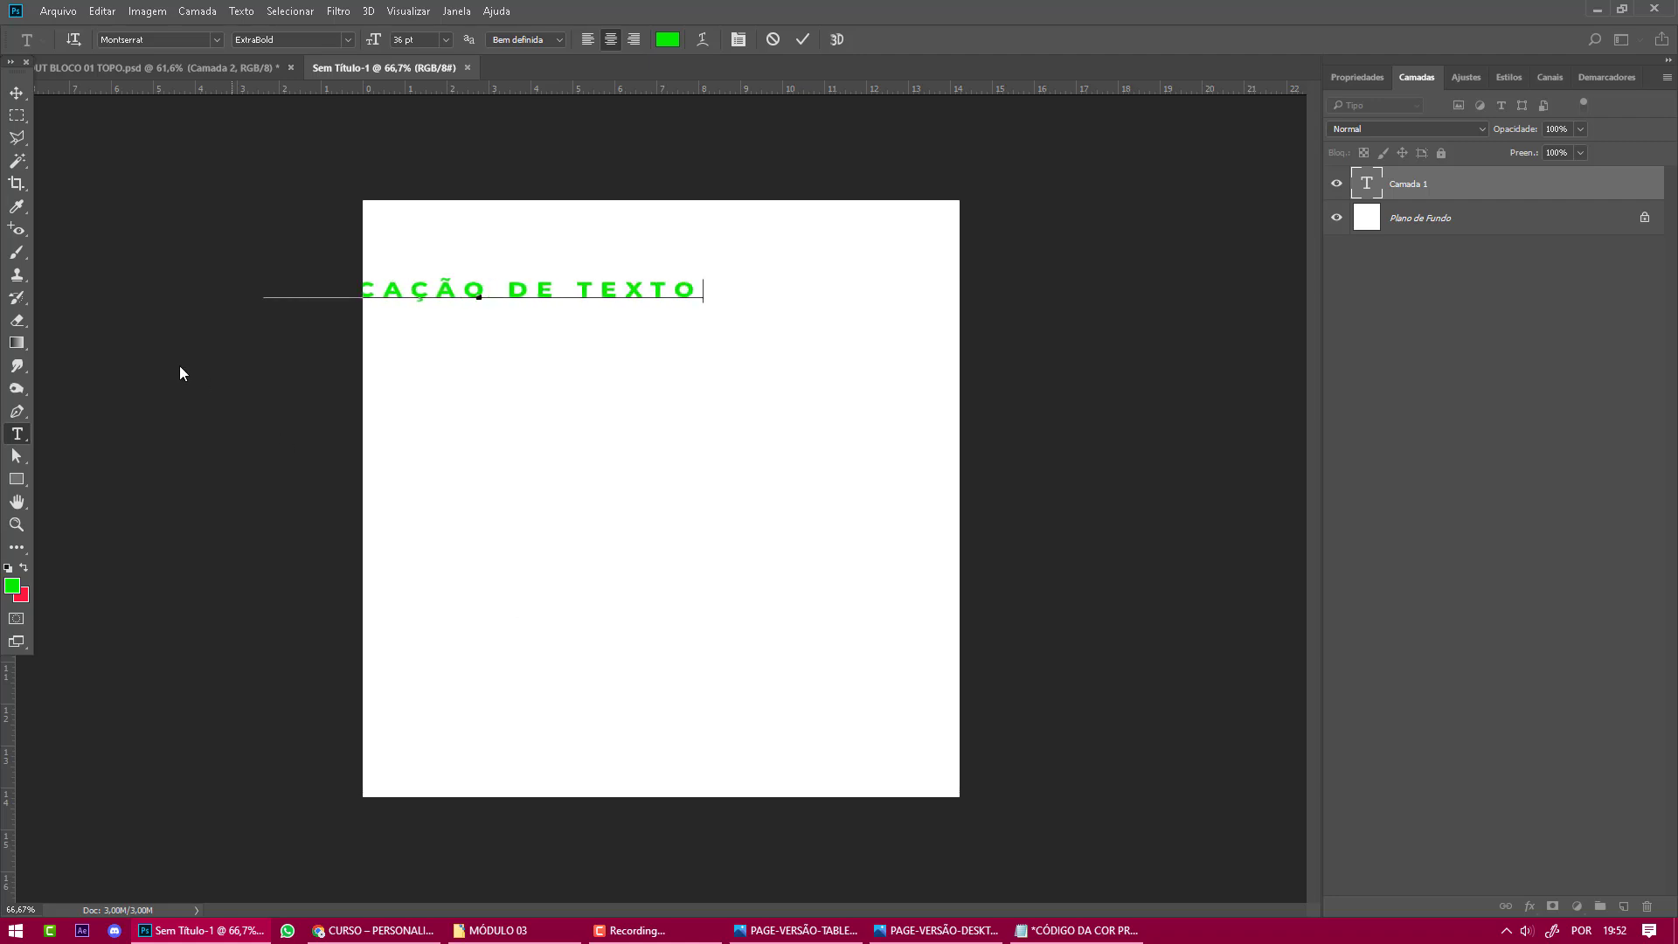
click(19, 93)
drag(612, 294, 790, 311)
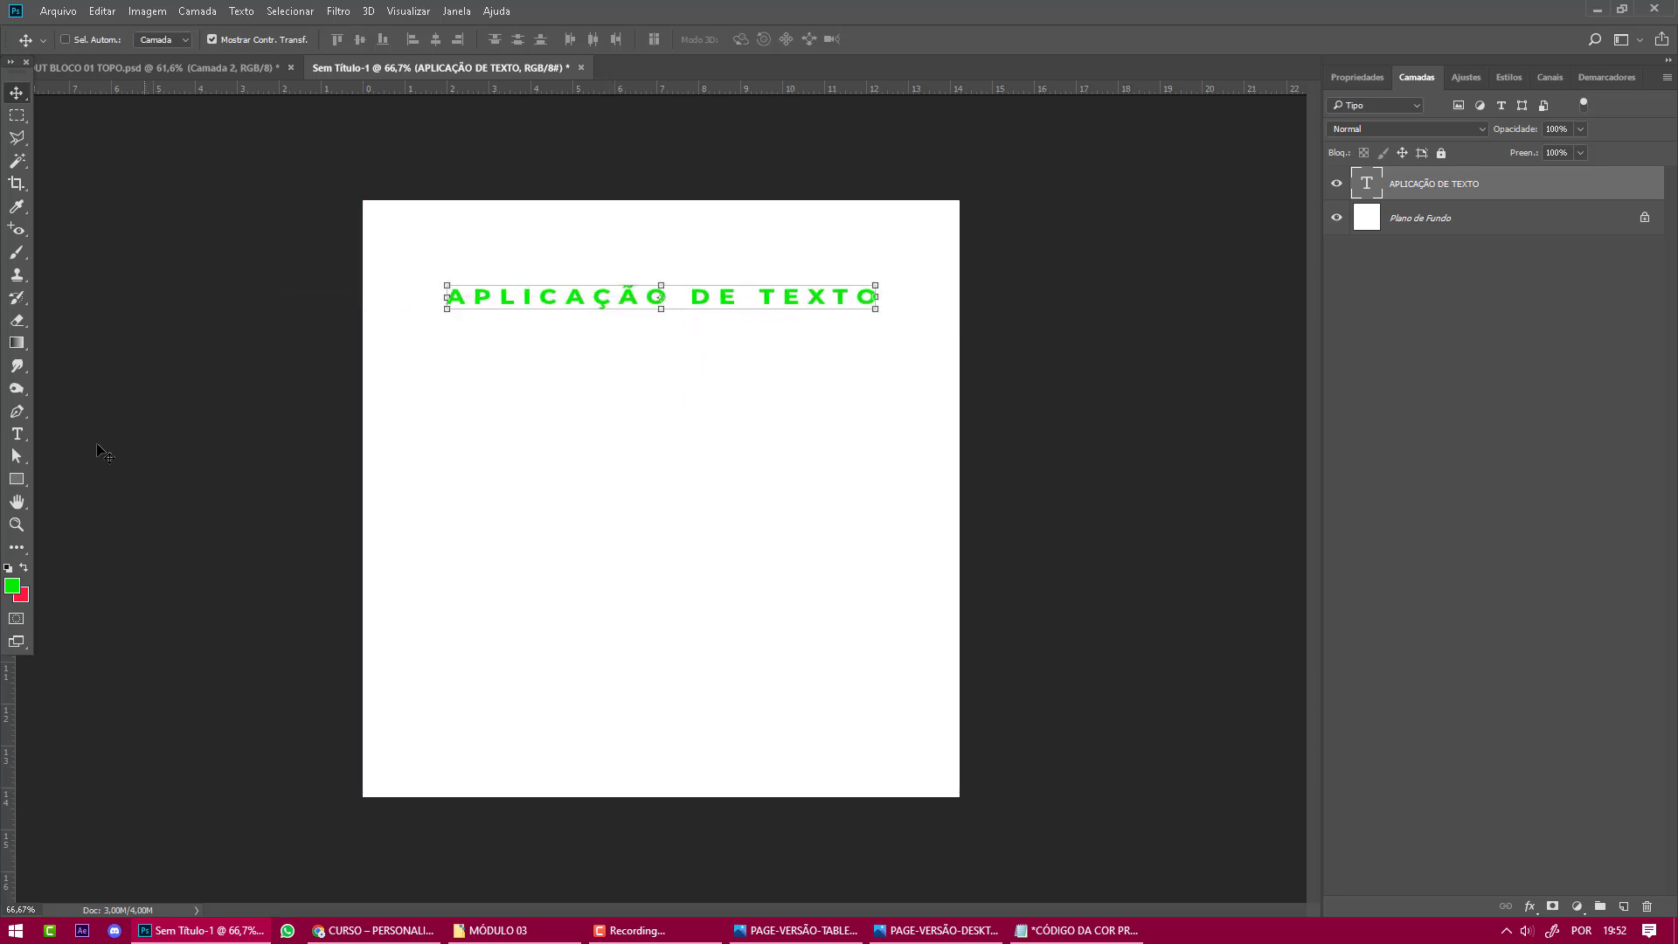
Set the heading text's tracking to -20.
click(18, 434)
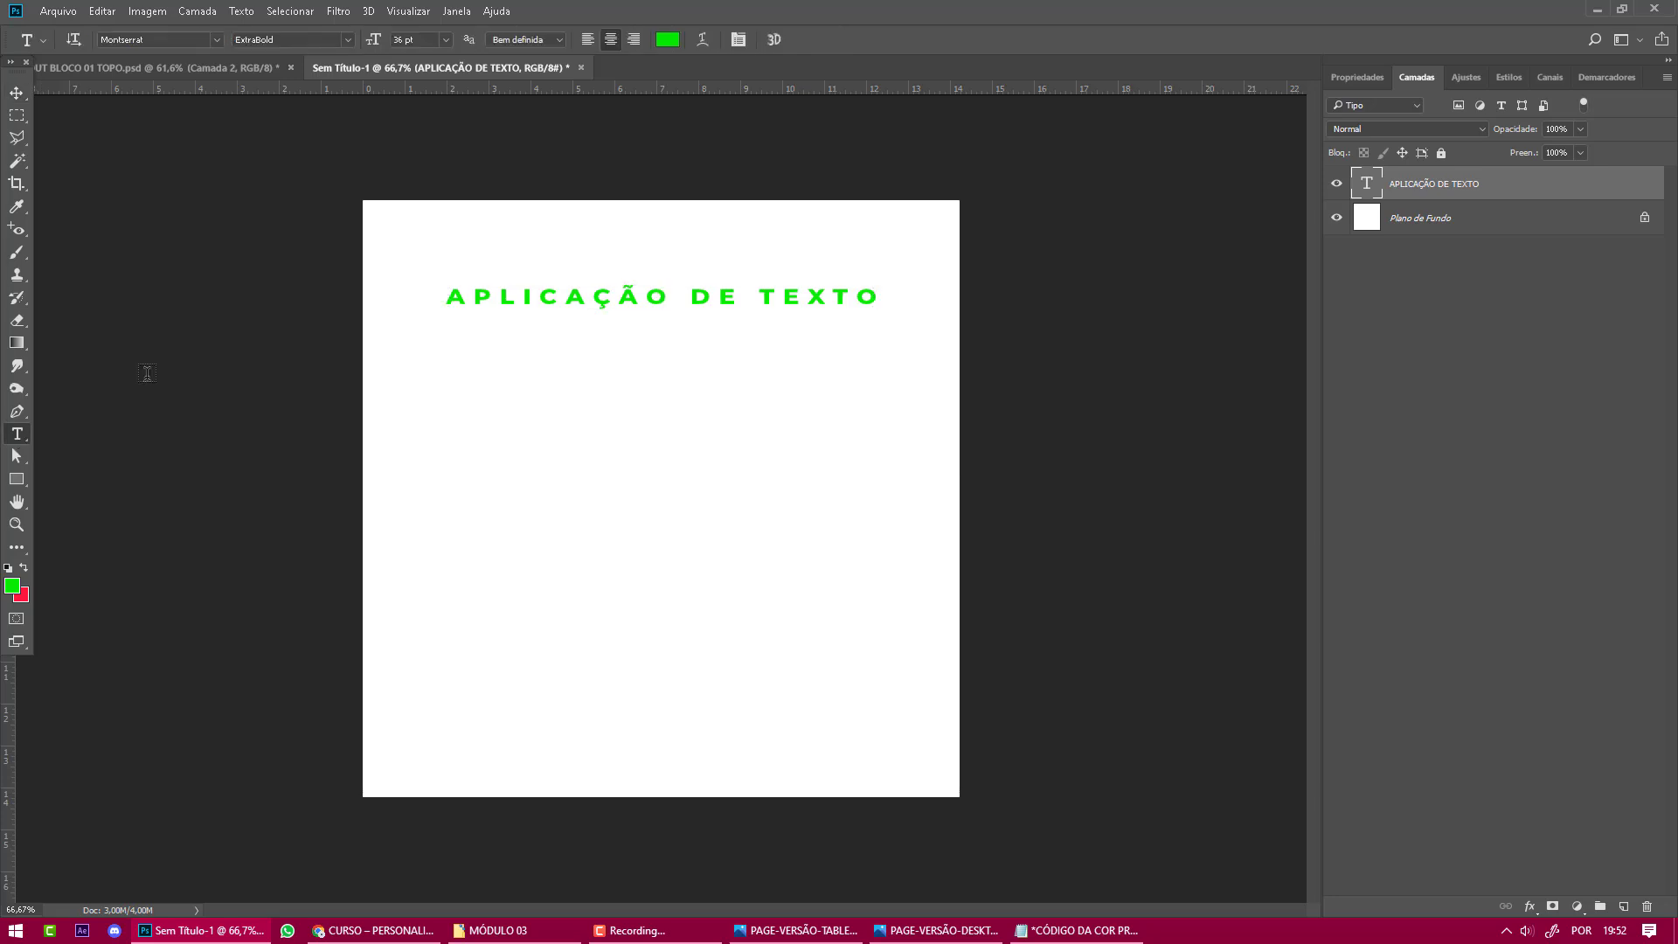
click(739, 40)
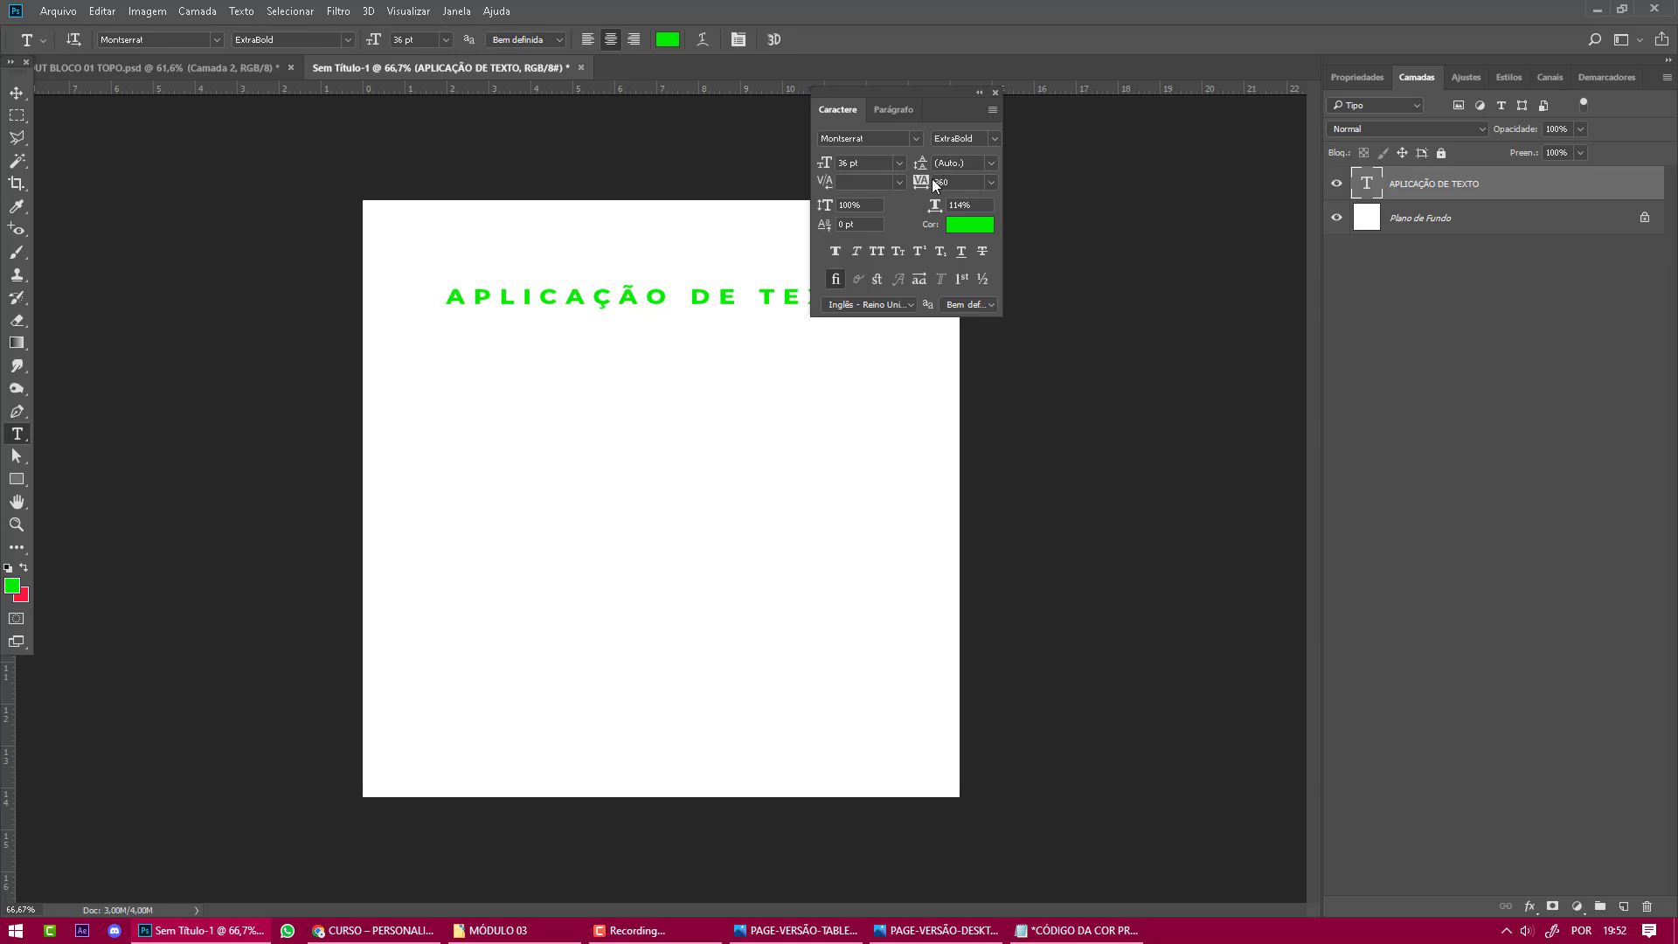
drag(923, 185, 921, 190)
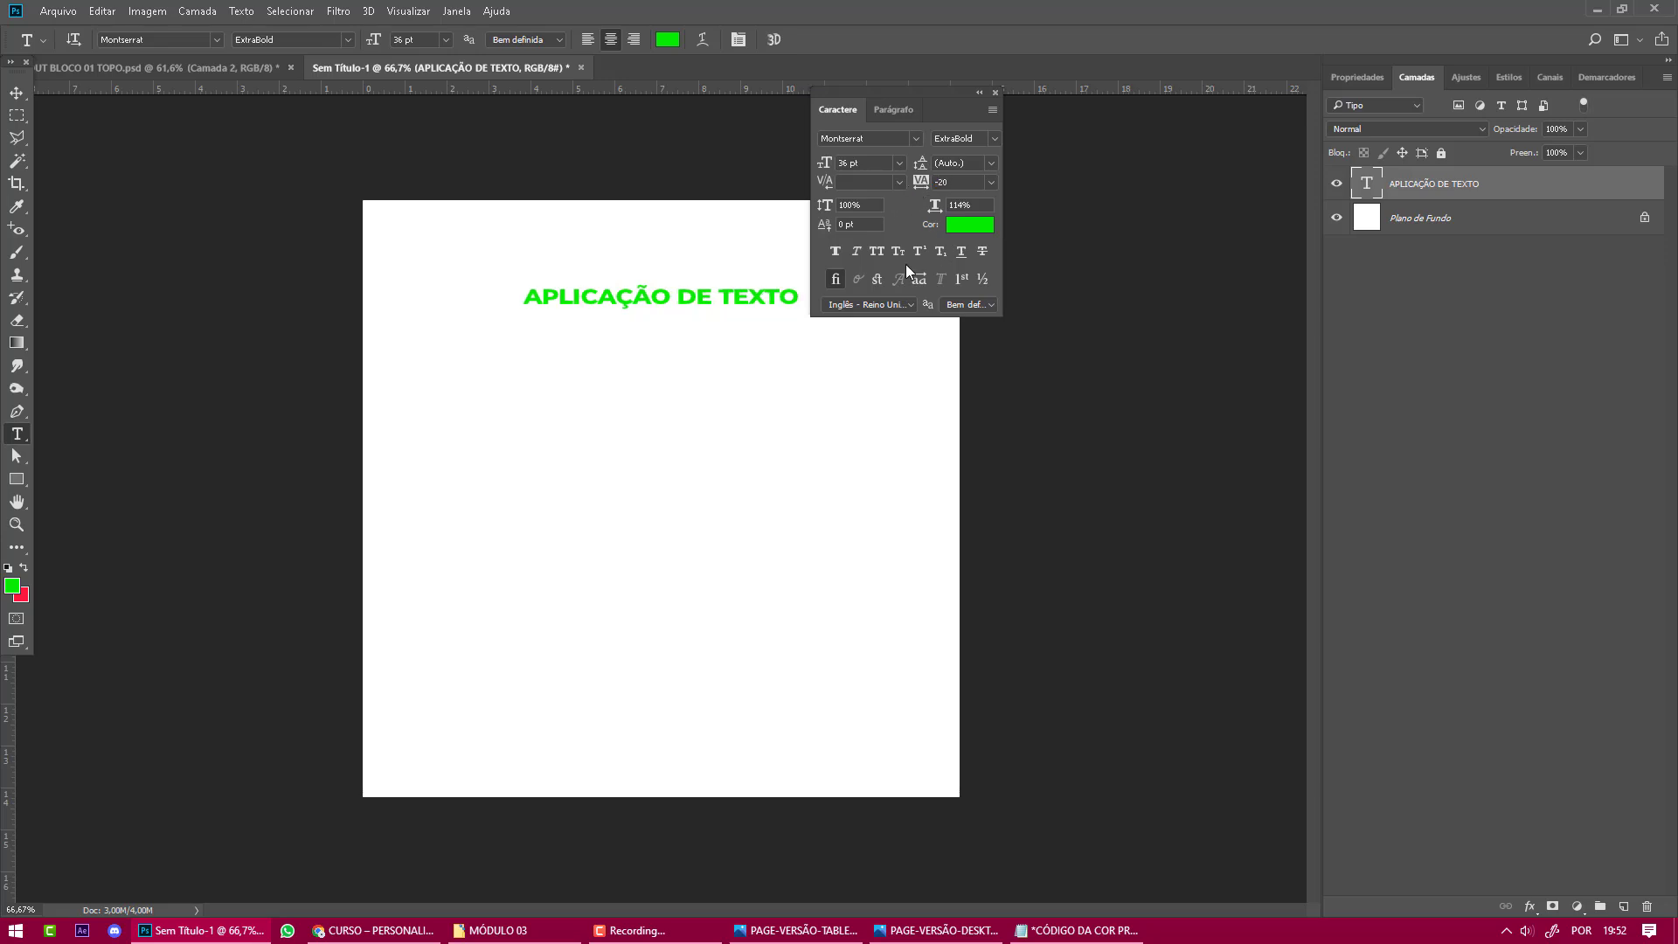
click(995, 91)
click(23, 97)
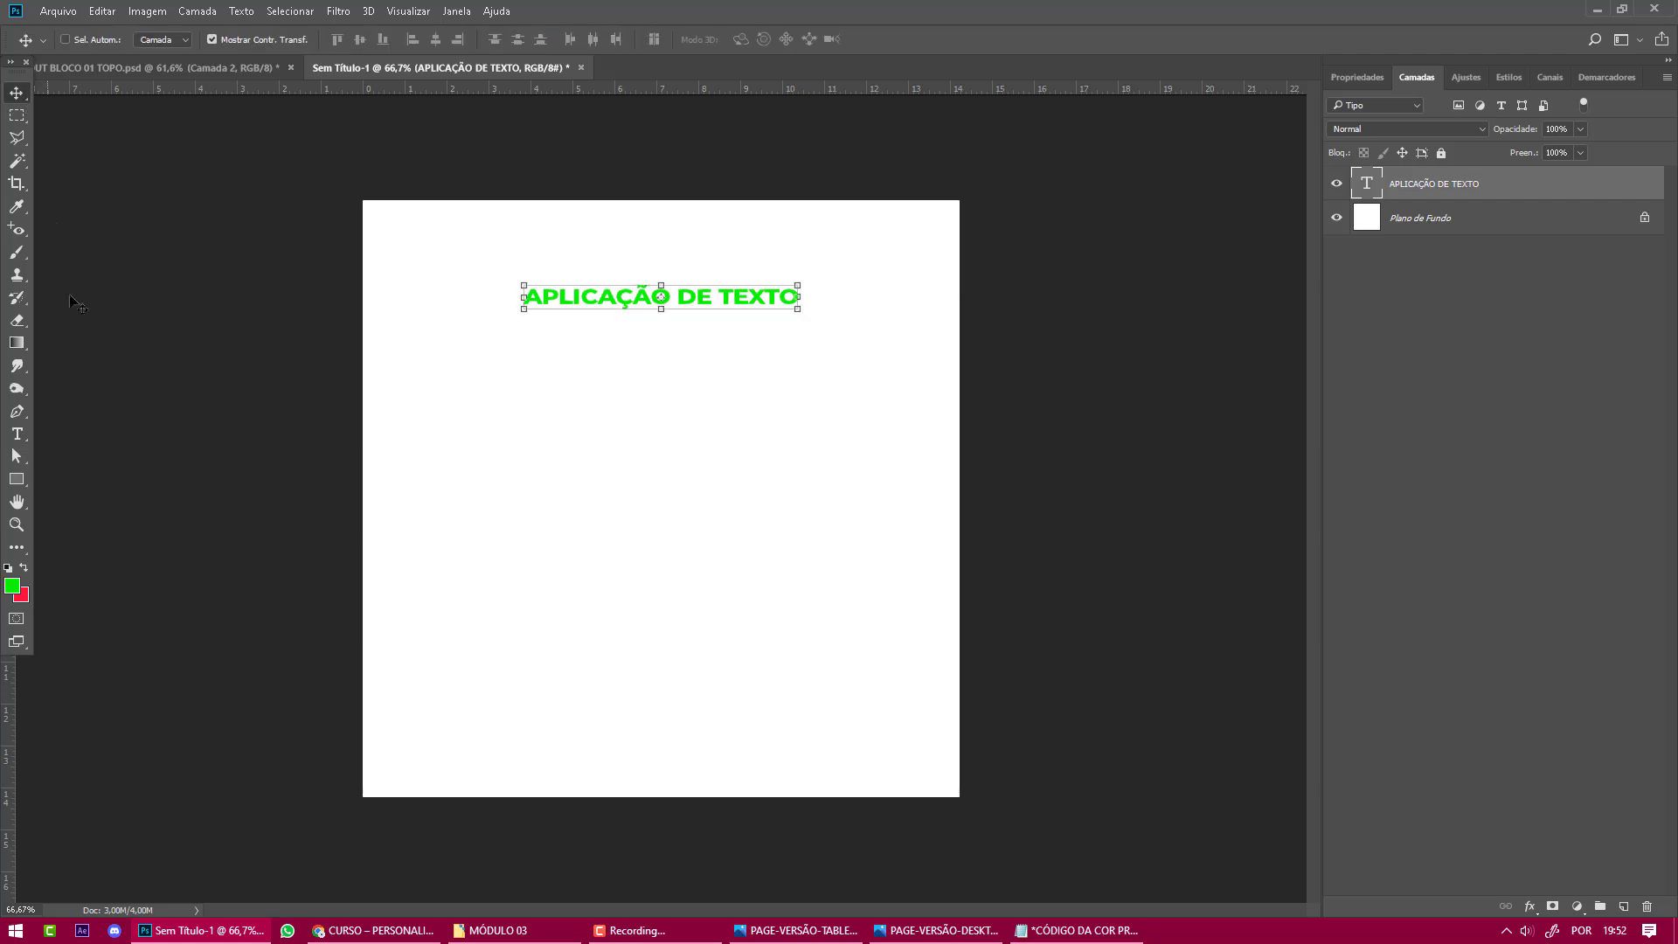
Draw a green rectangle about 782 x 130 px under the heading and a square about 163 px below its left end.
click(18, 481)
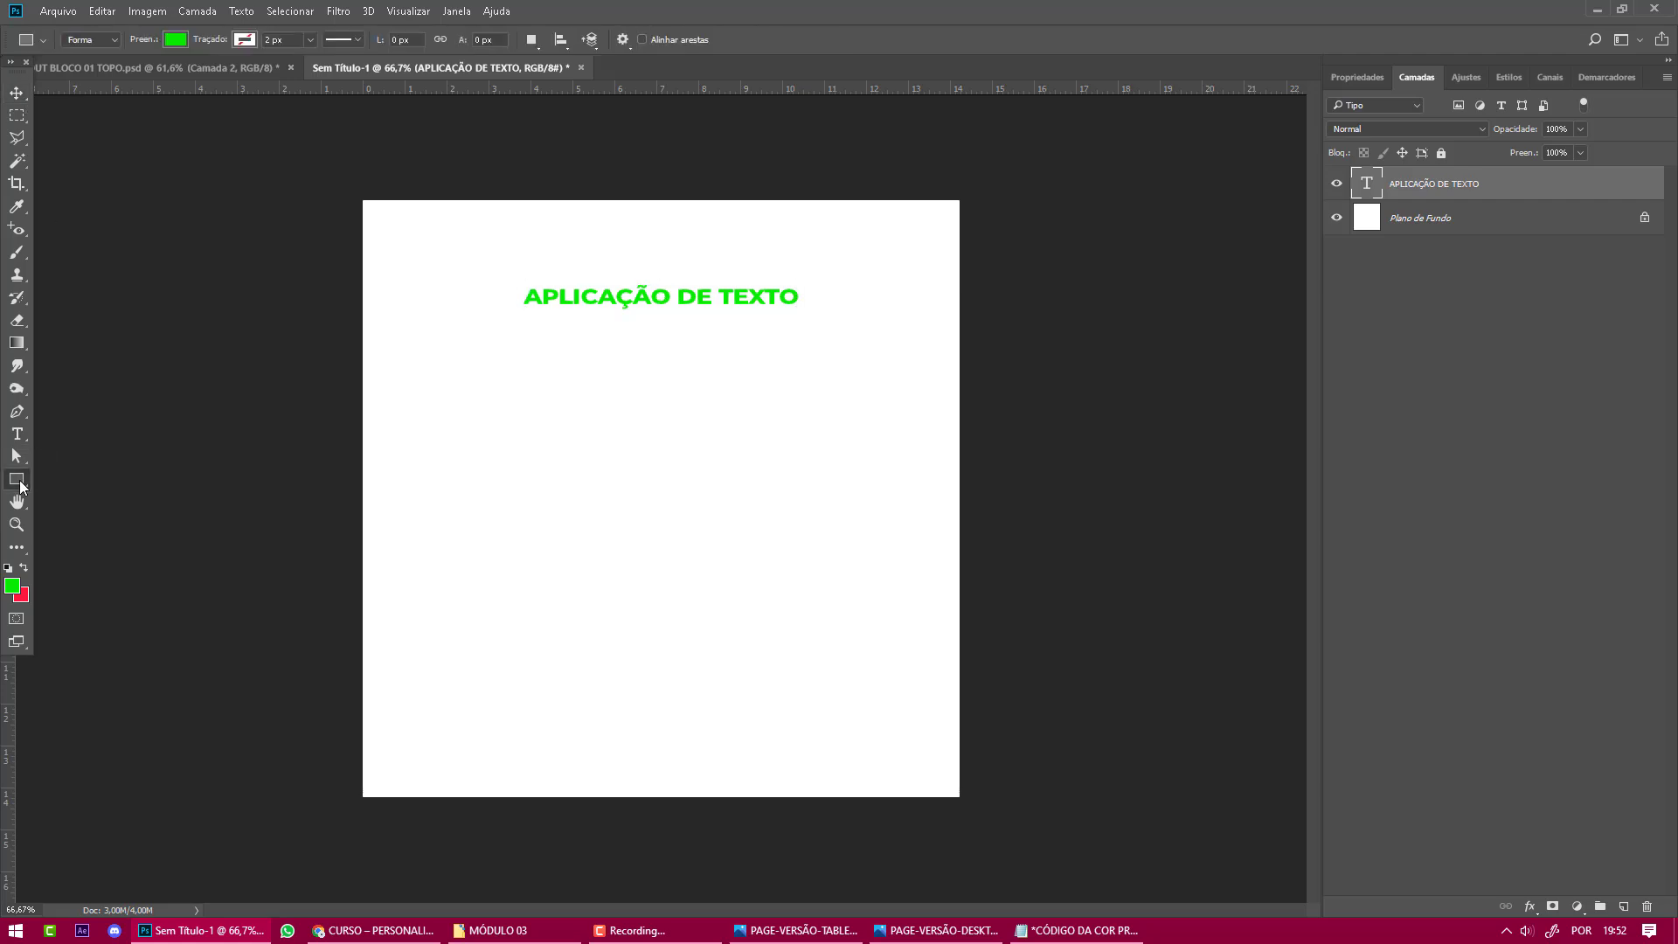
mouse_move(426, 331)
mouse_down()
mouse_move(699, 413)
mouse_move(782, 491)
mouse_move(869, 397)
mouse_move(882, 407)
mouse_up()
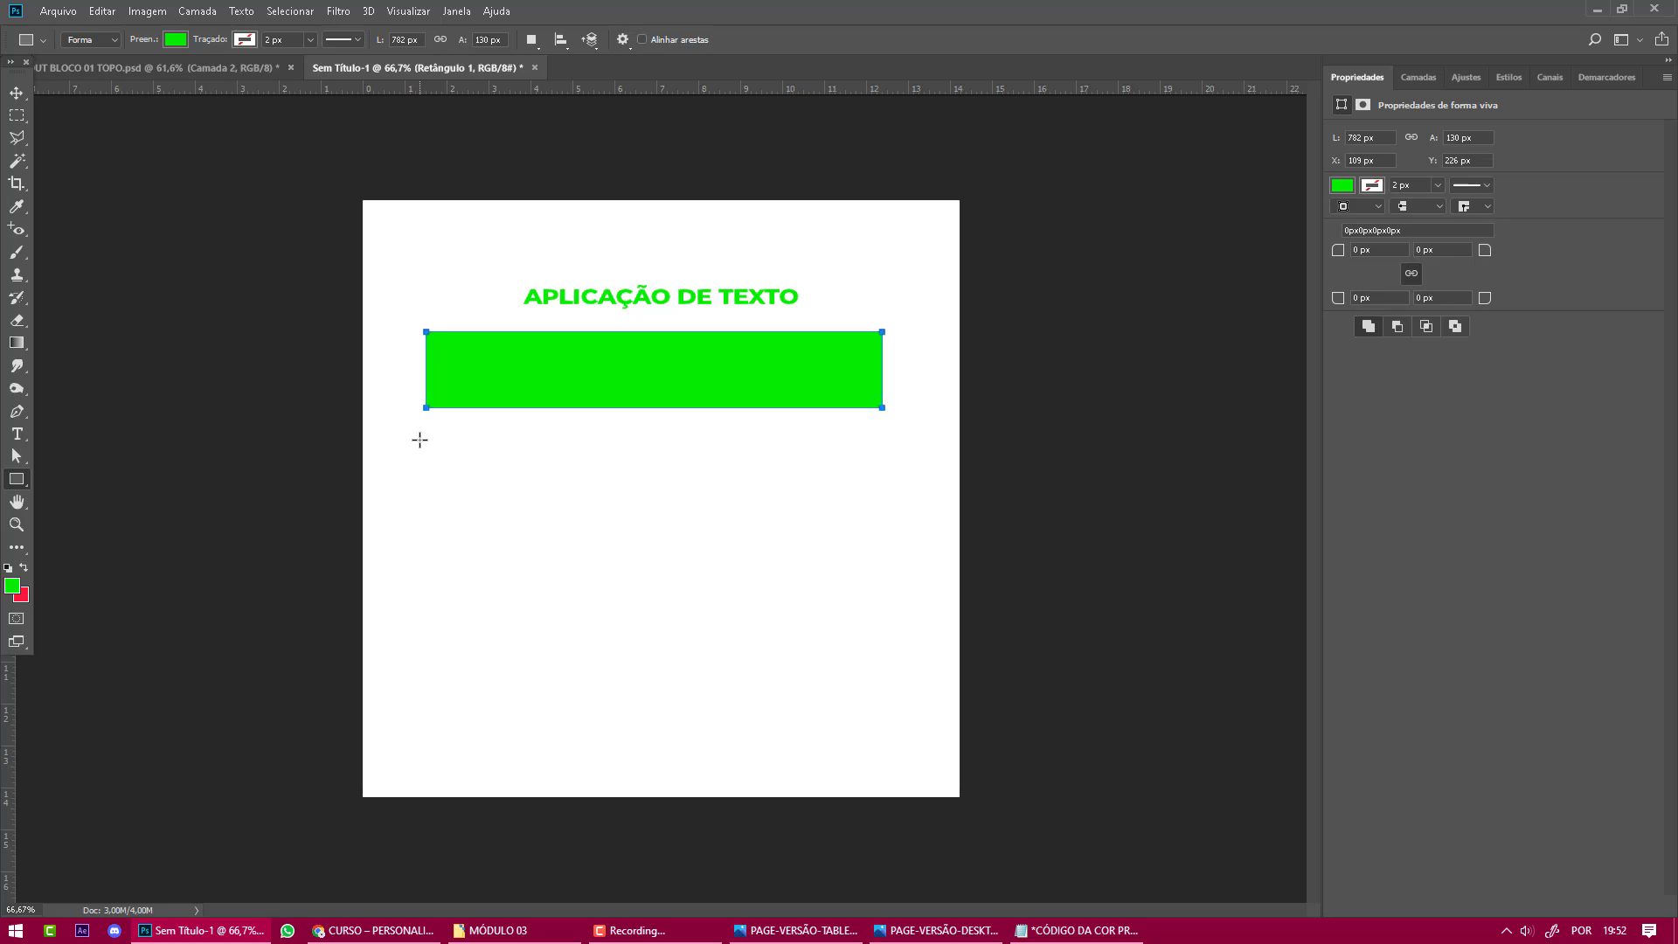
drag(420, 439, 542, 536)
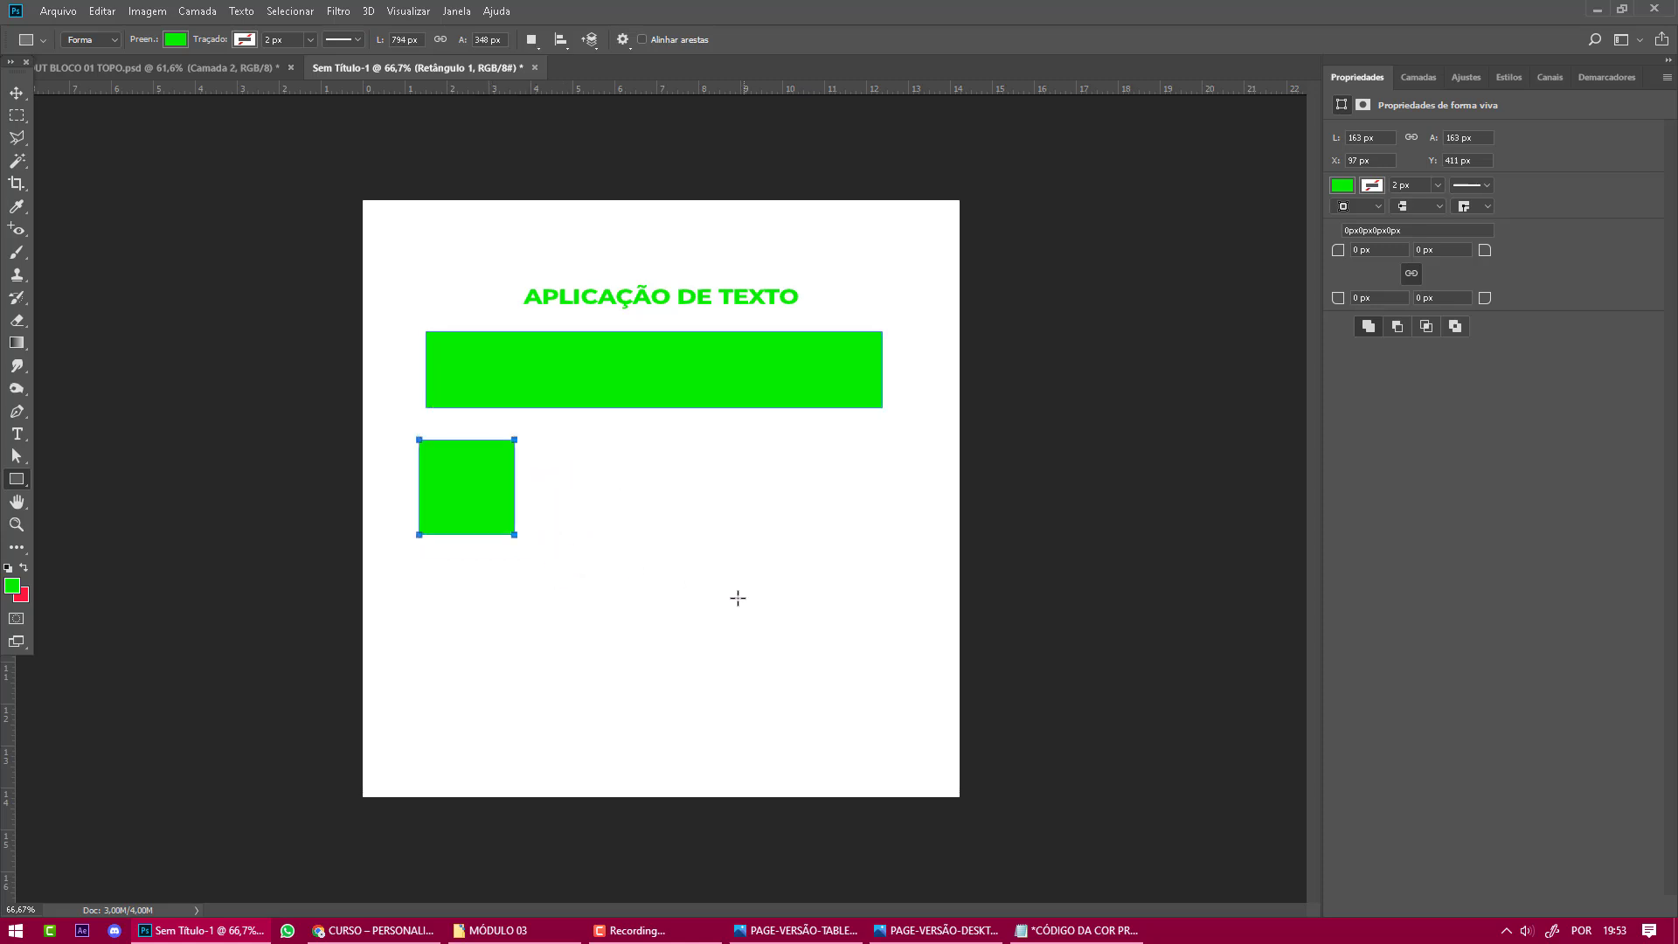
click(17, 93)
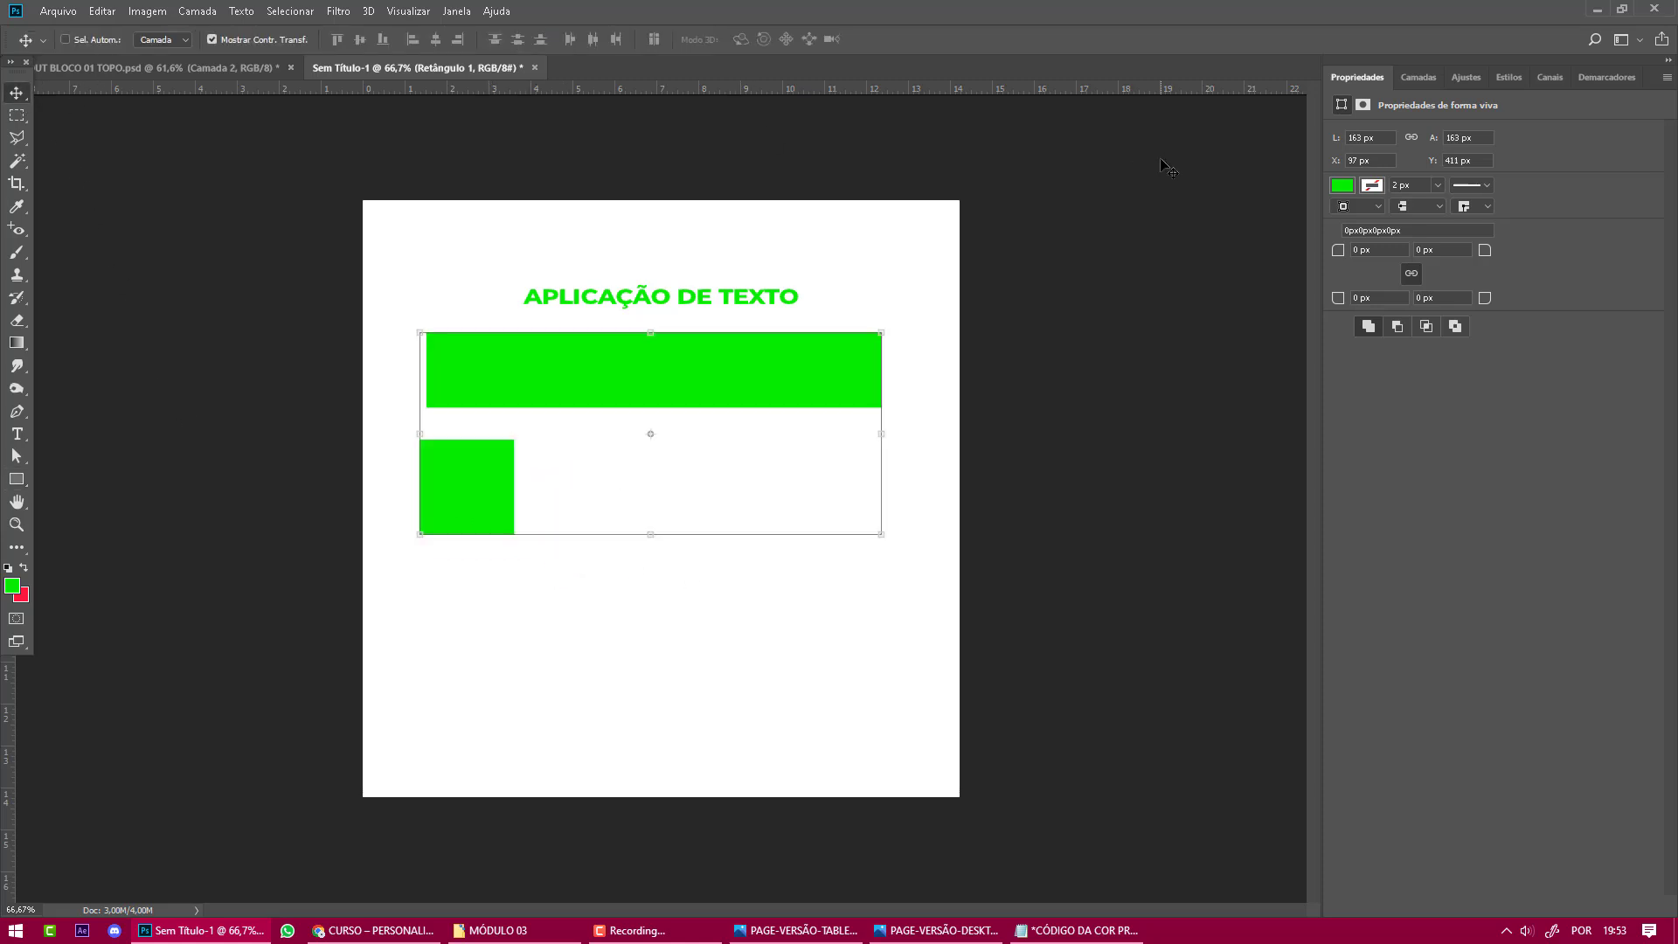